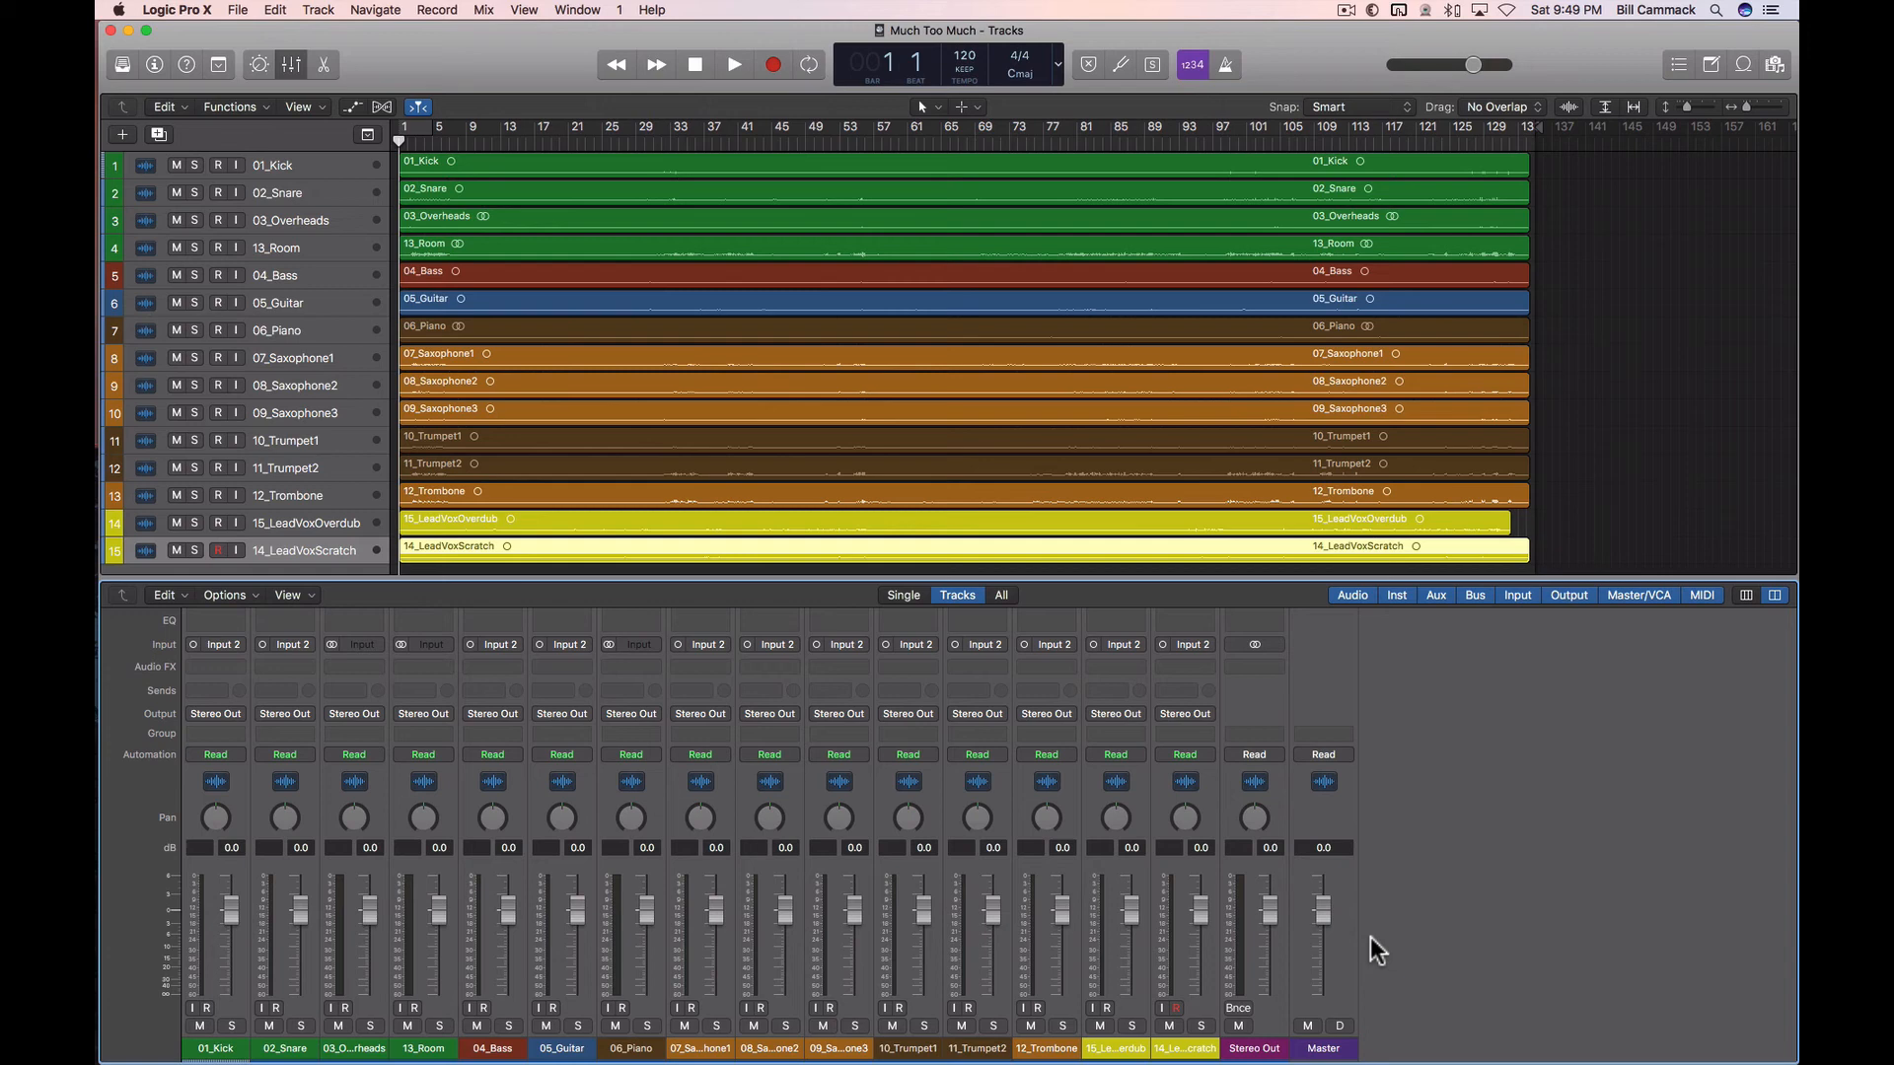
# Play the song and audition the 05_Guitar track in solo, returning to the full mix.
pyautogui.press('space')
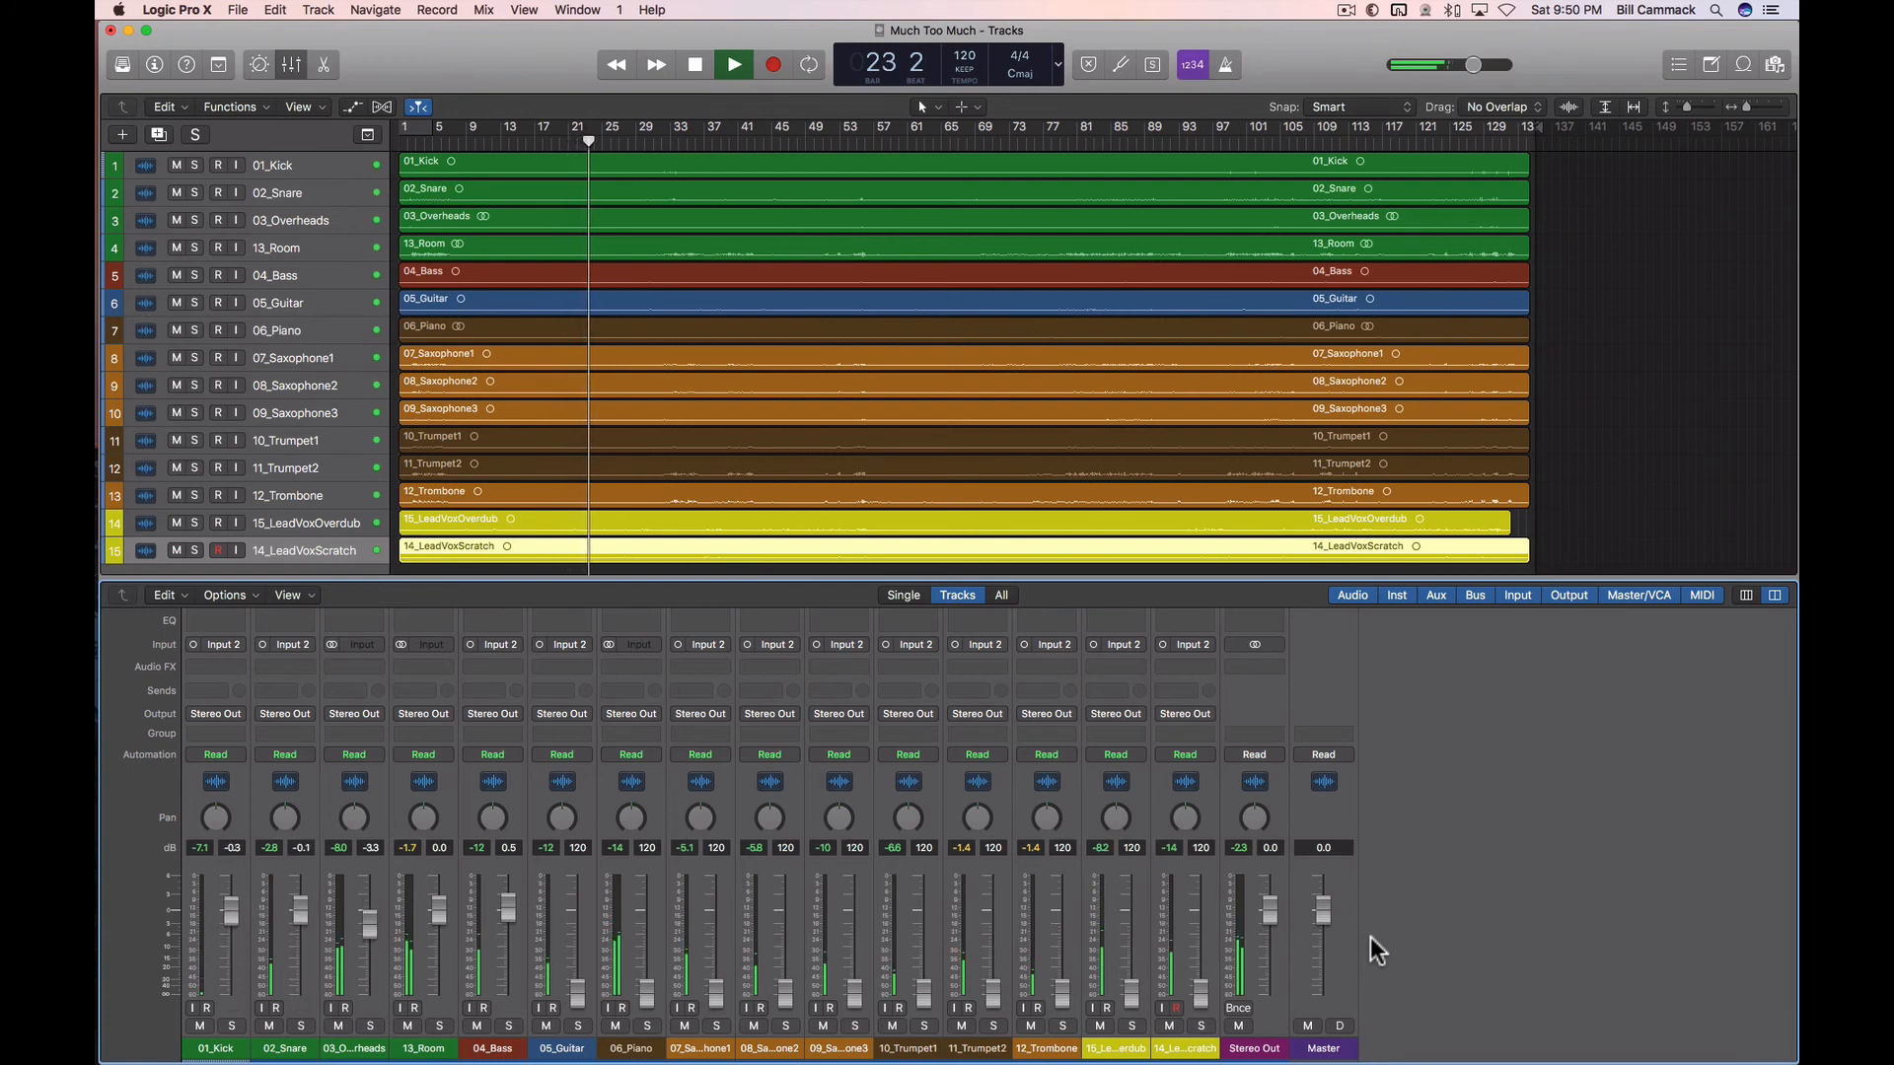
pyautogui.click(578, 1027)
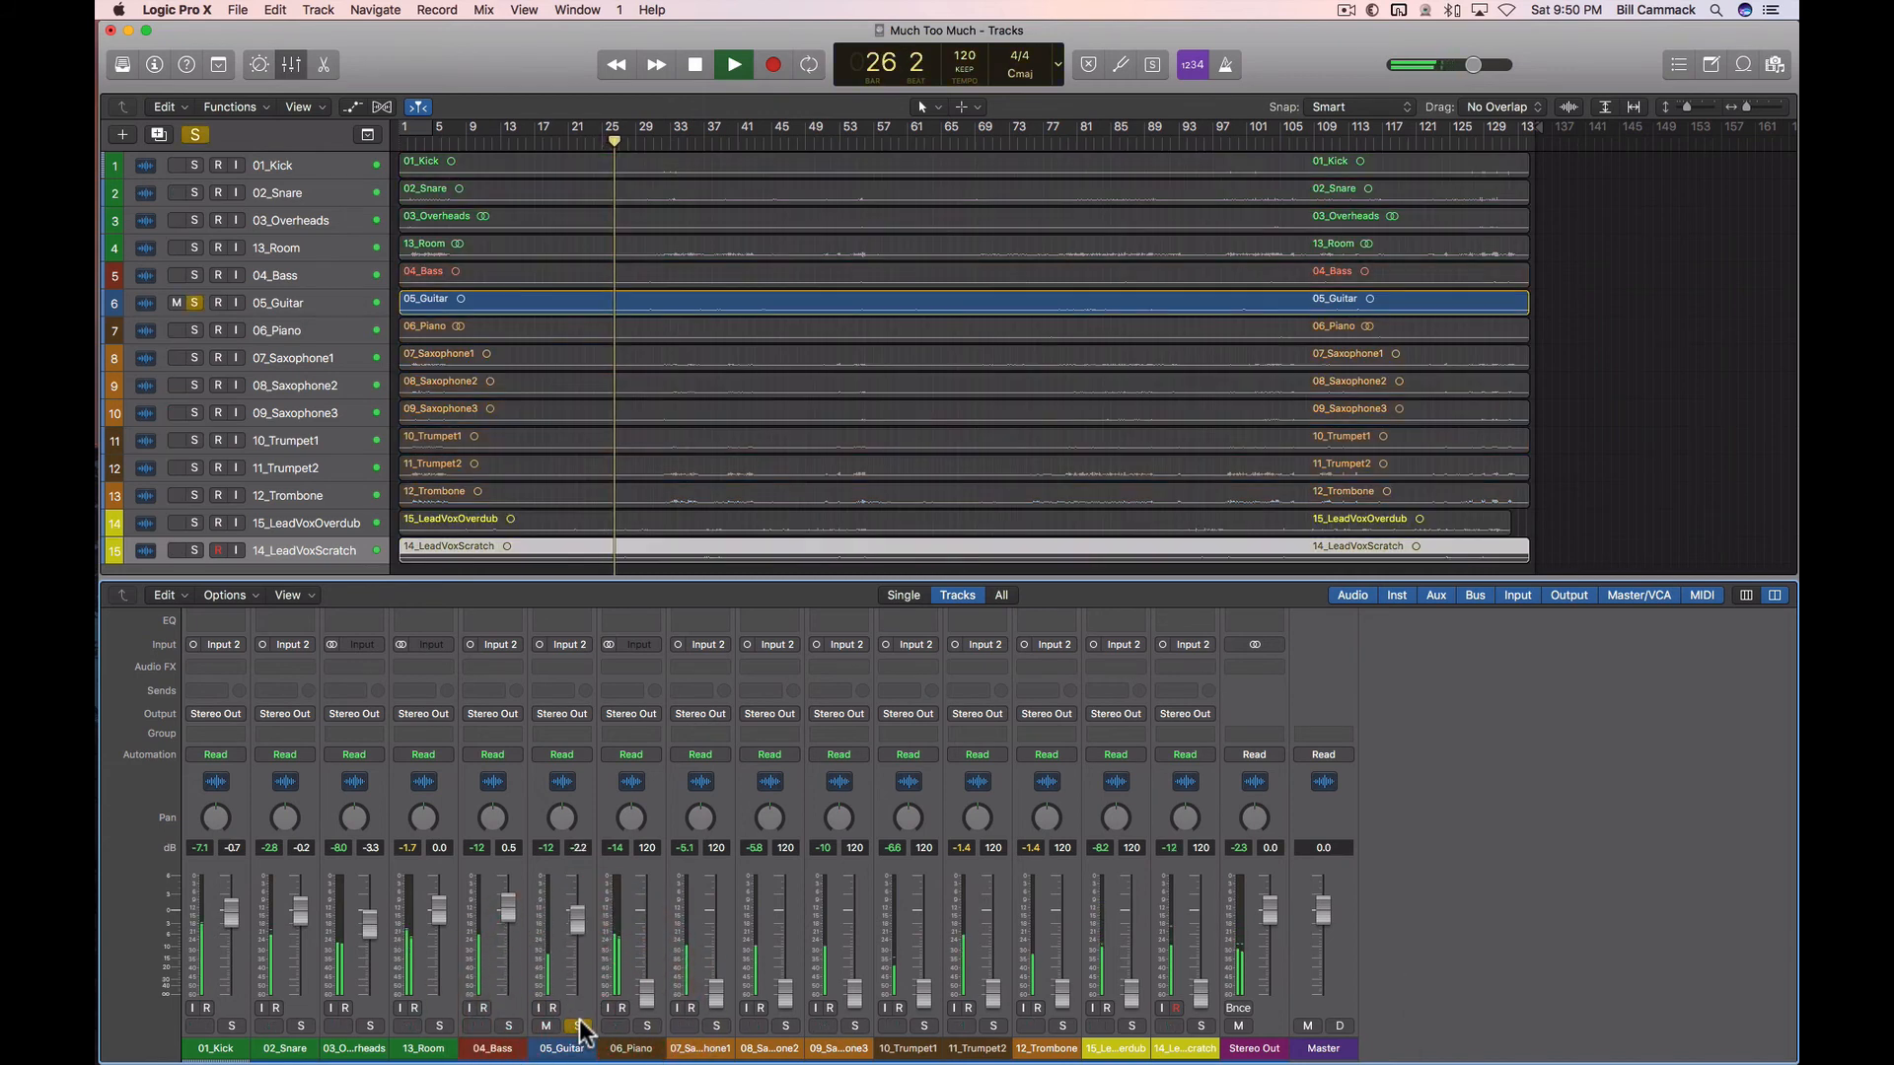
pyautogui.click(578, 1027)
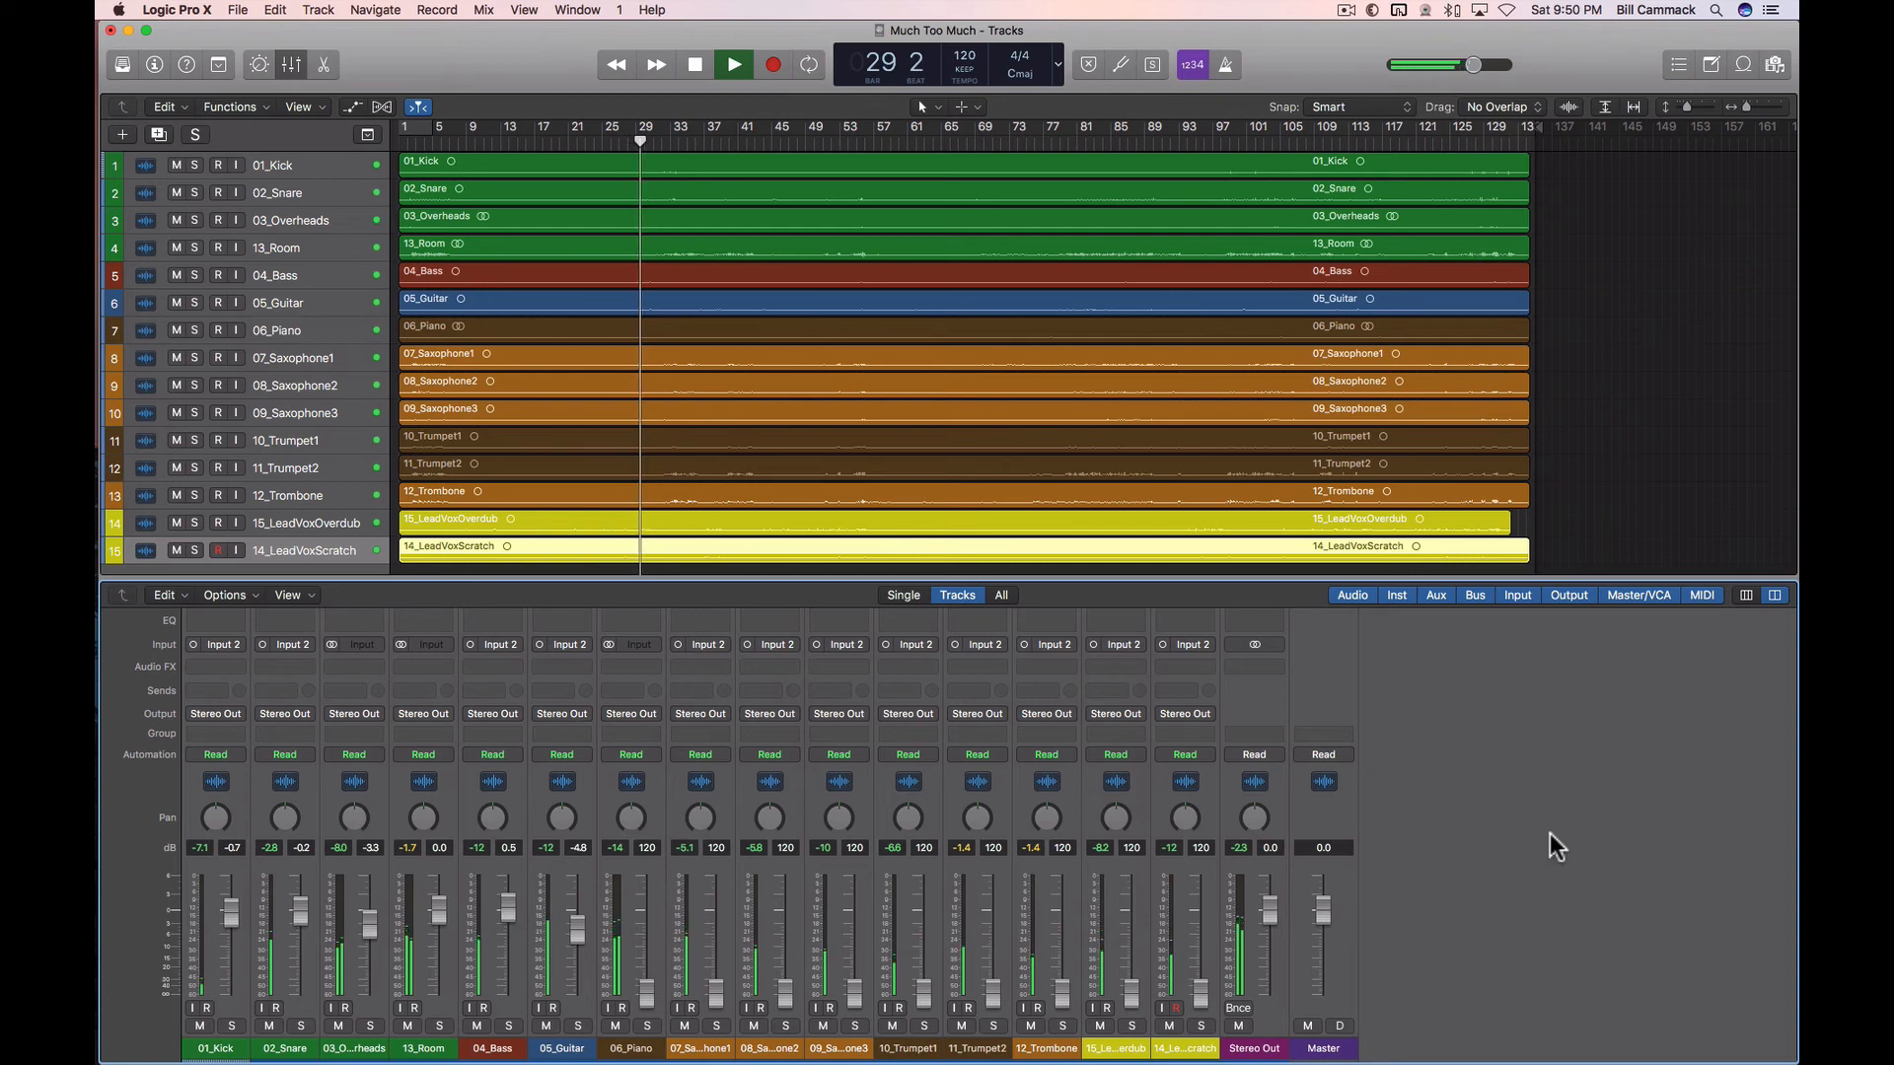
pyautogui.press('s')
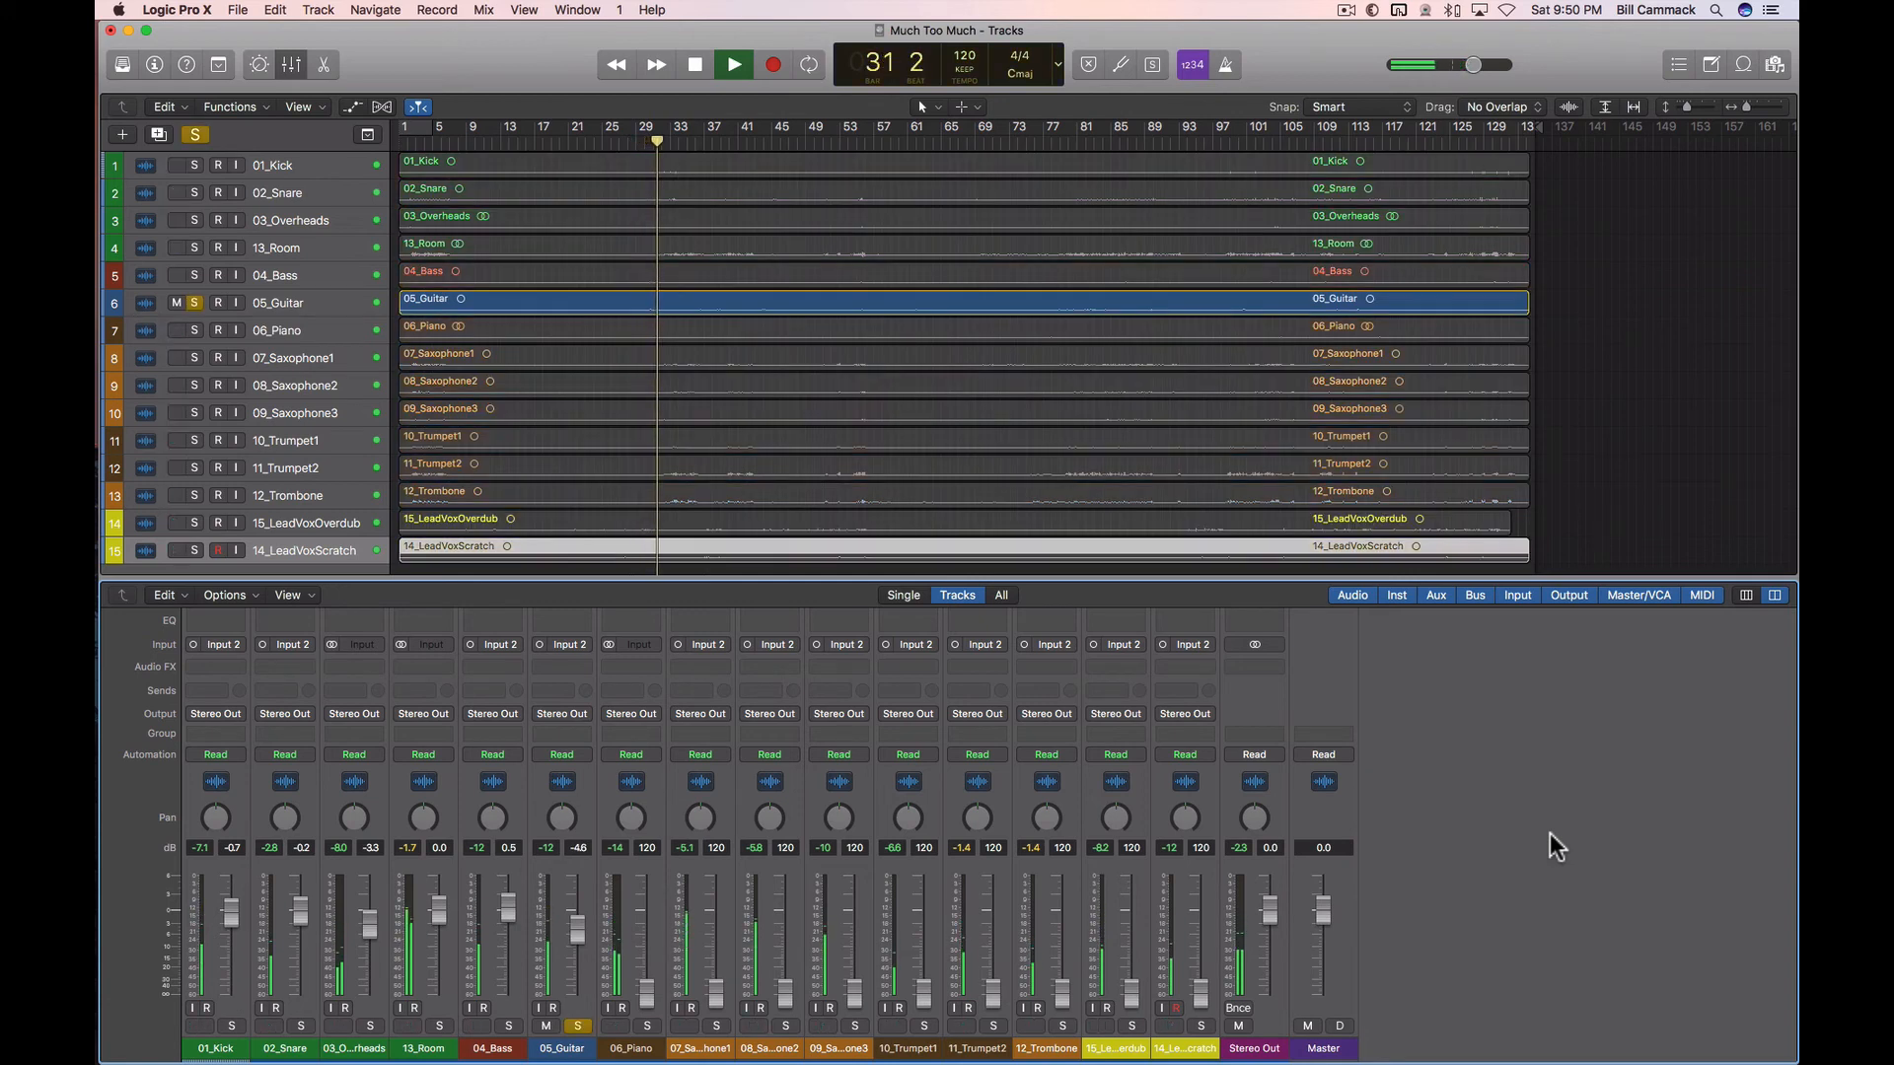
pyautogui.press('s')
# Audition the 04_Bass track in solo, return to the full mix and mute the 13_Room track.
pyautogui.press('Up')
pyautogui.press('s')
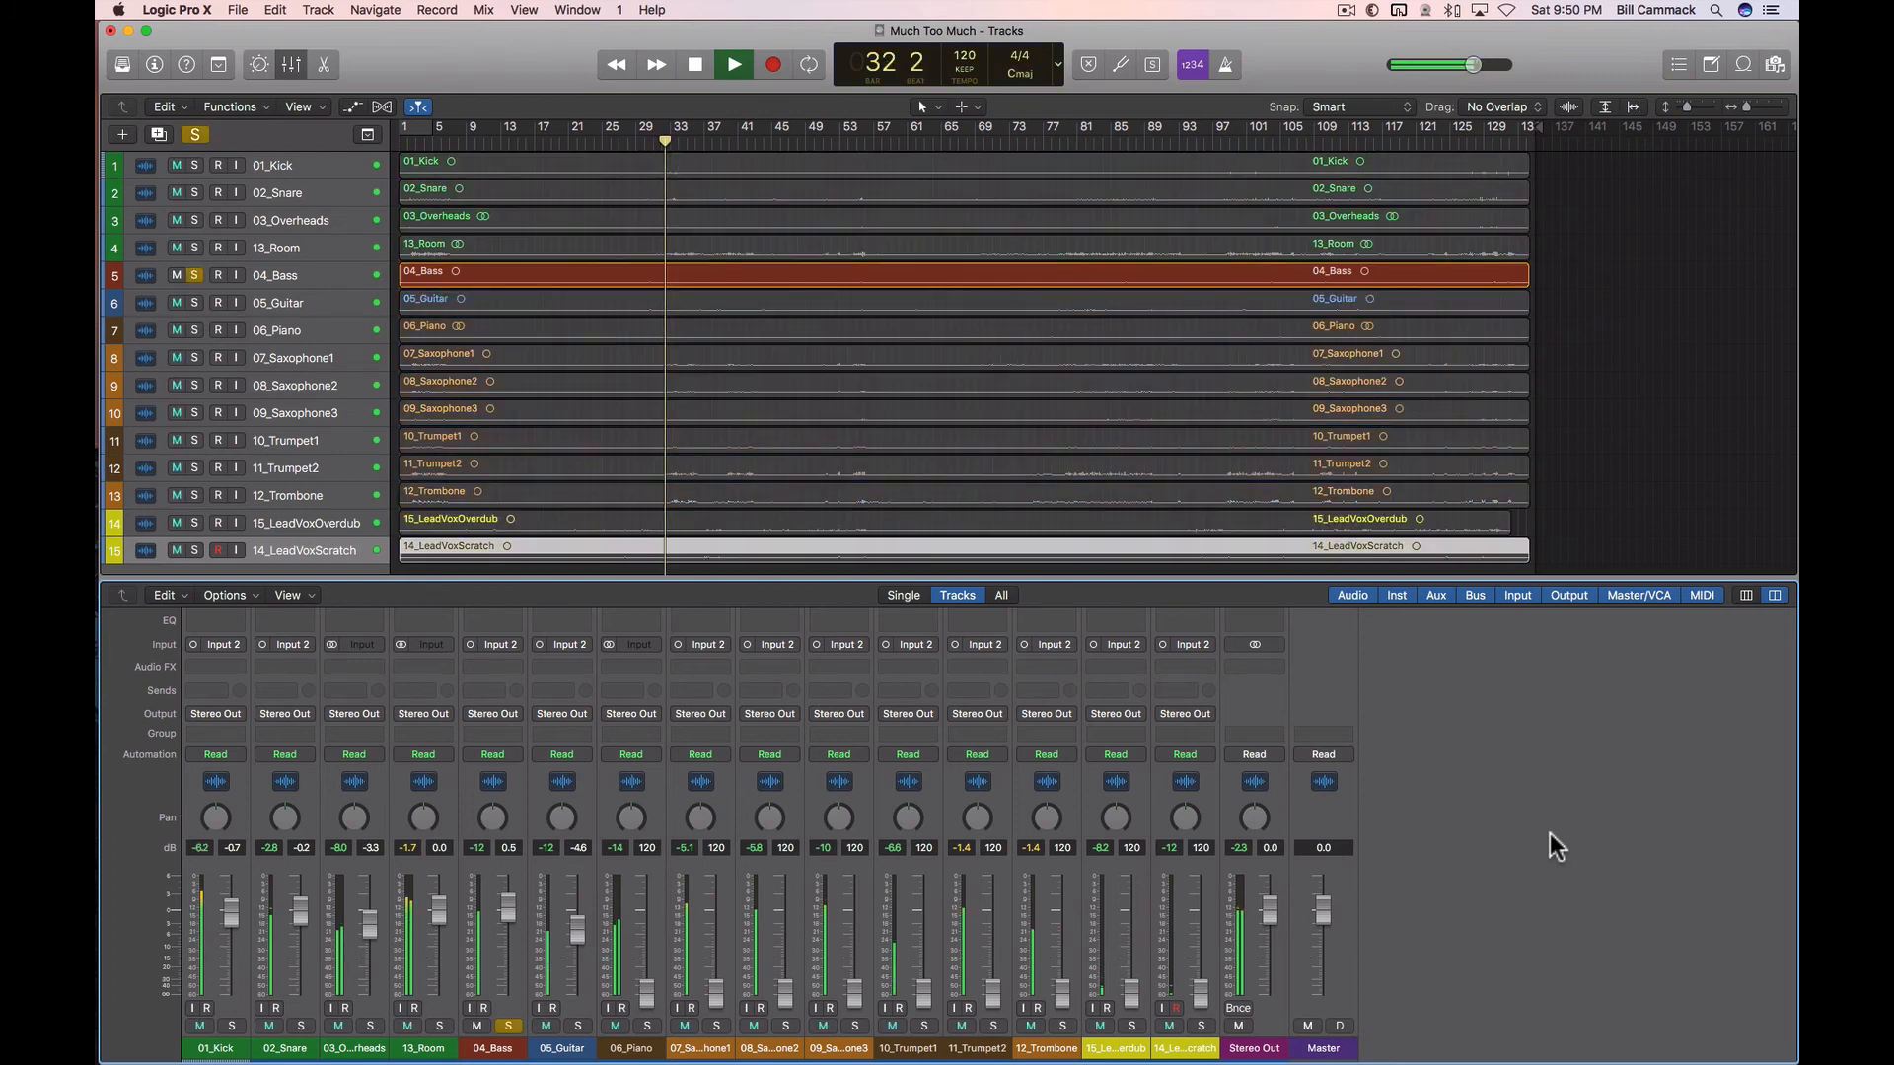
pyautogui.press('s')
pyautogui.press('Up')
pyautogui.press('m')
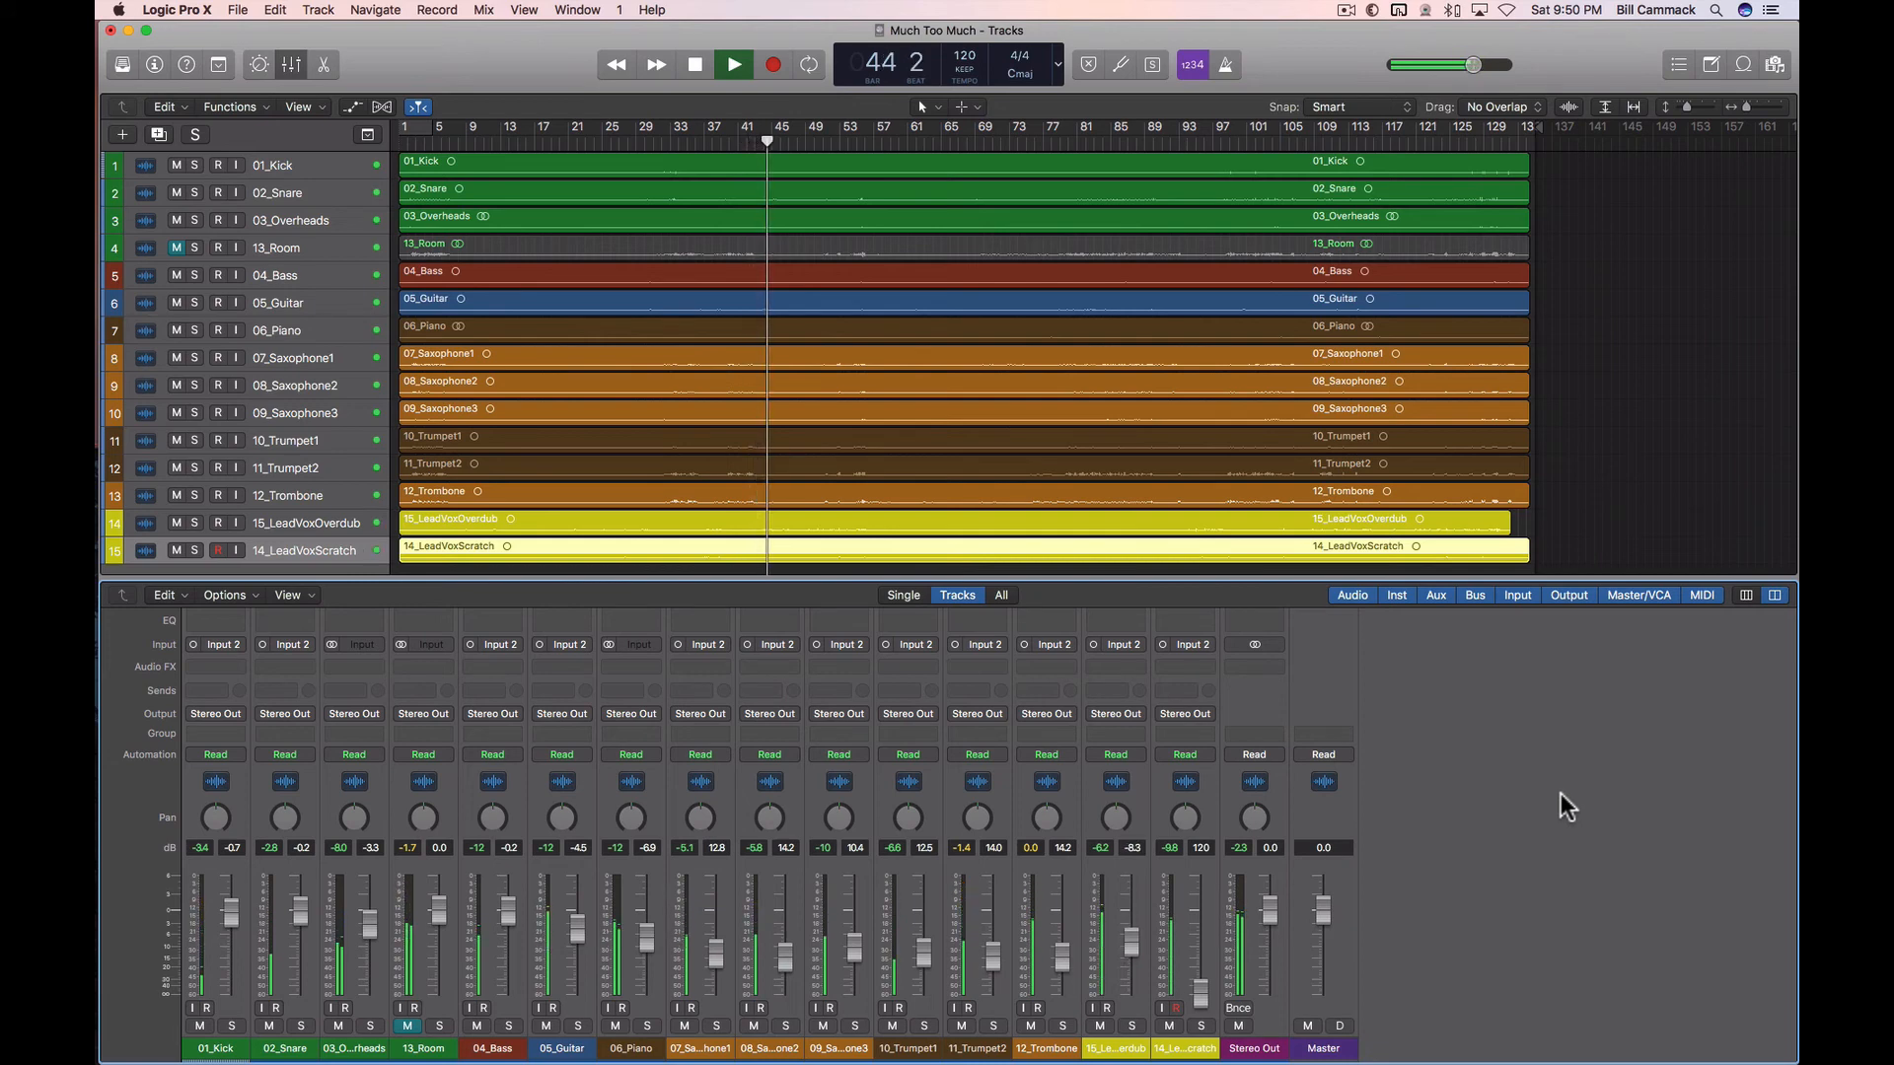
# Enlarge the track heights to make the waveforms readable, hiding the mixer only while zooming.
pyautogui.press('x')
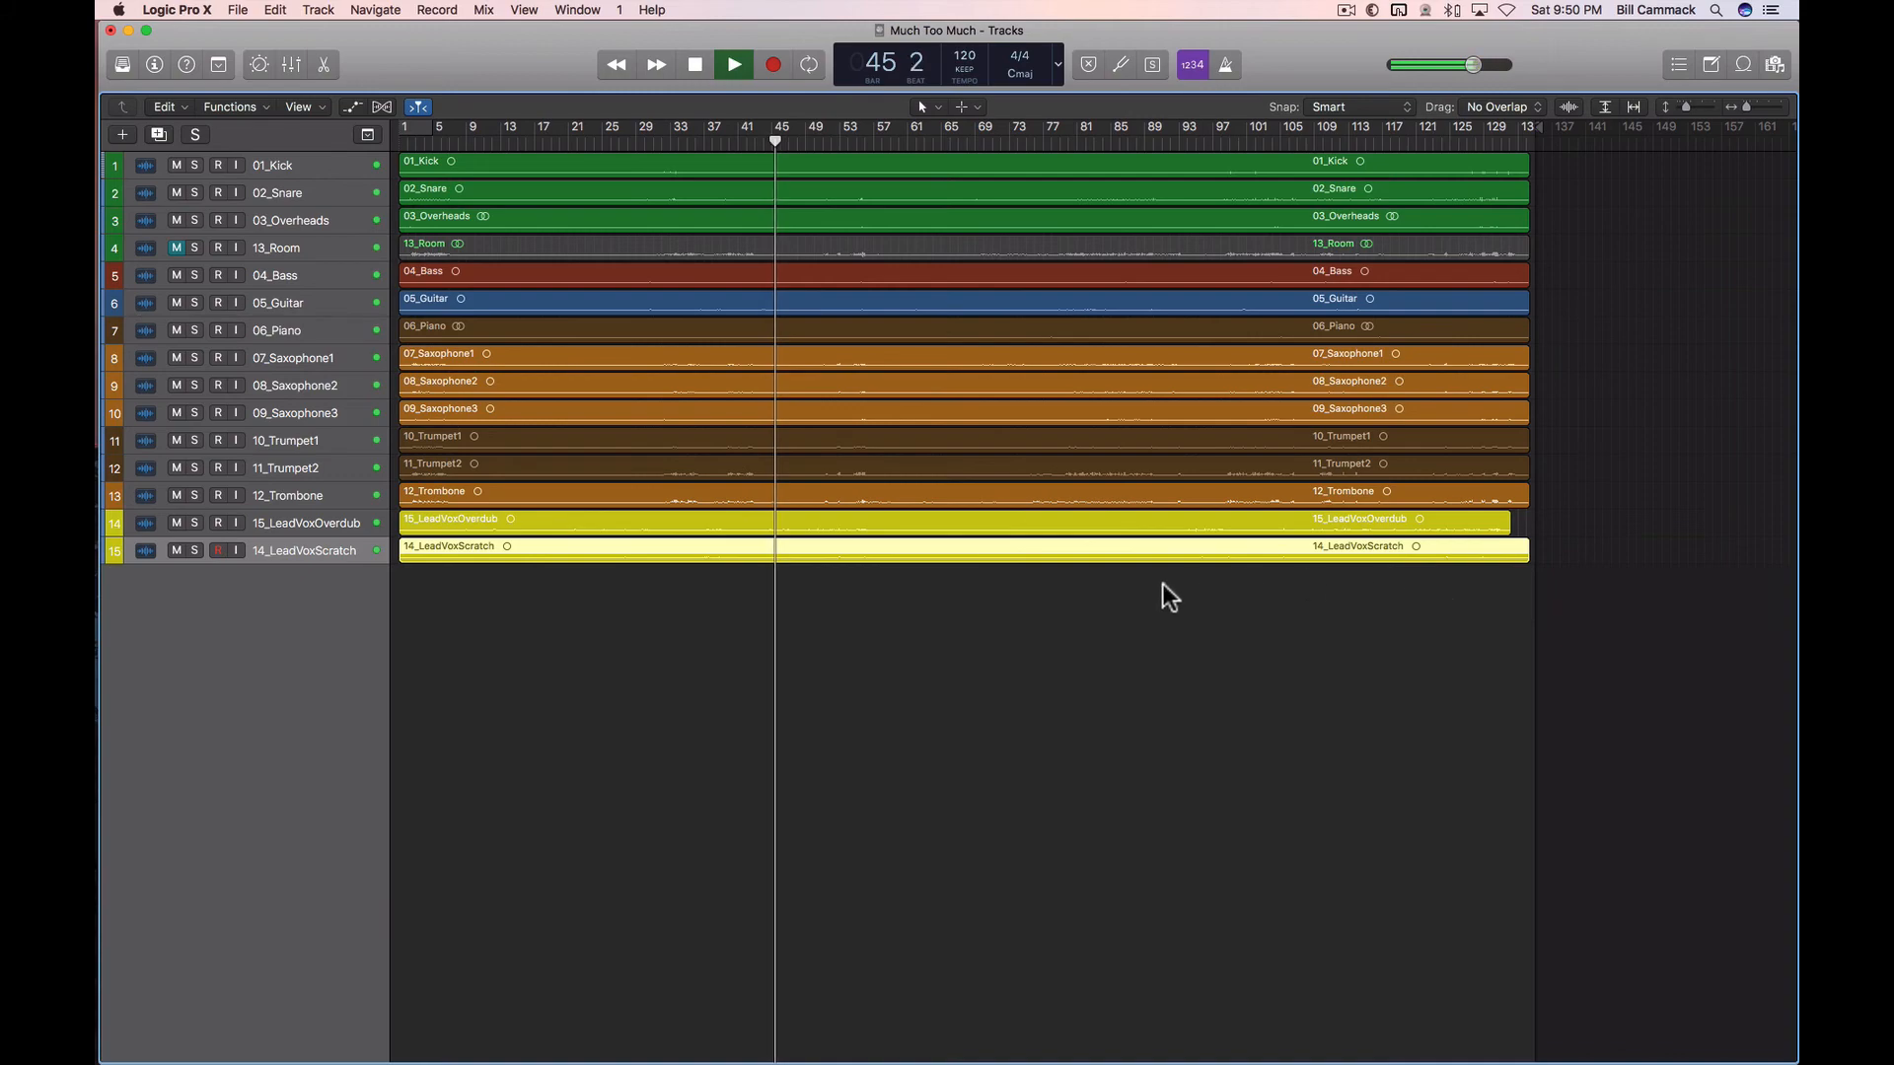
pyautogui.scroll(5, 951, 692)
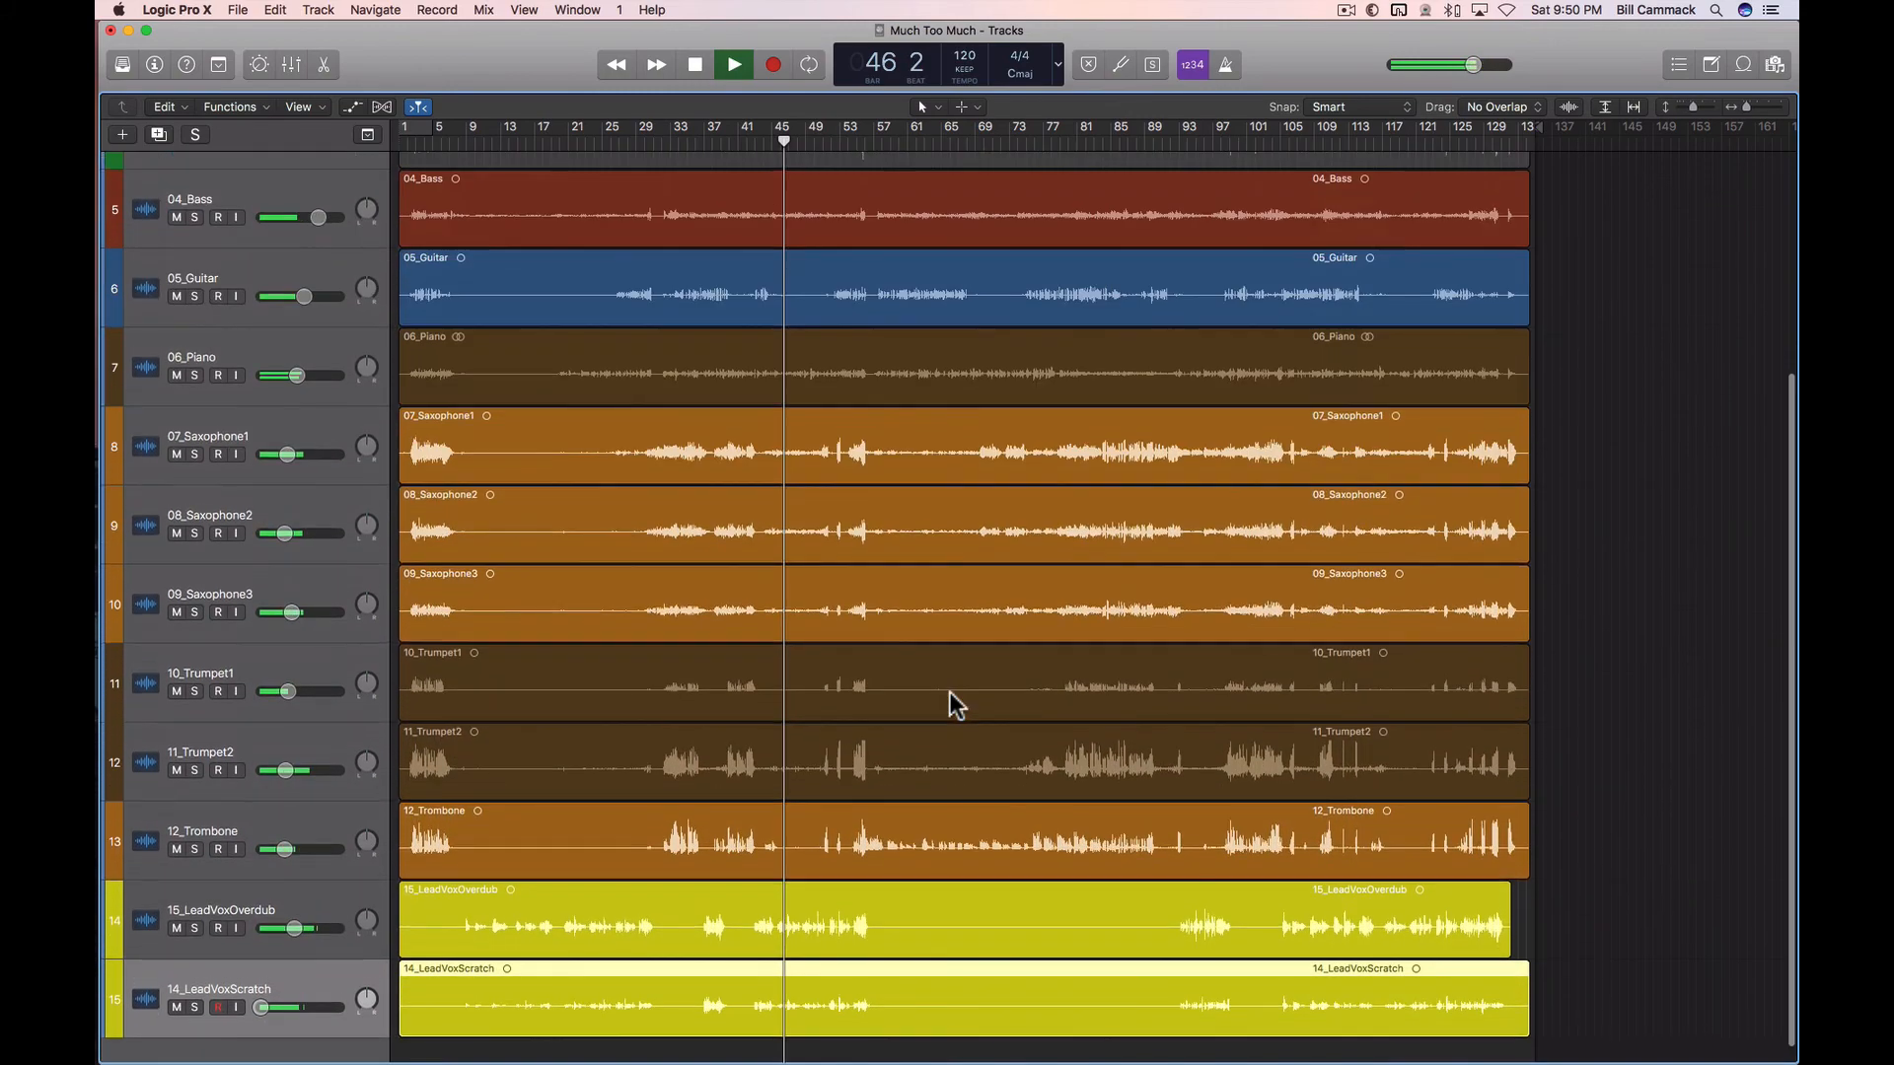
pyautogui.scroll(3, 955, 704)
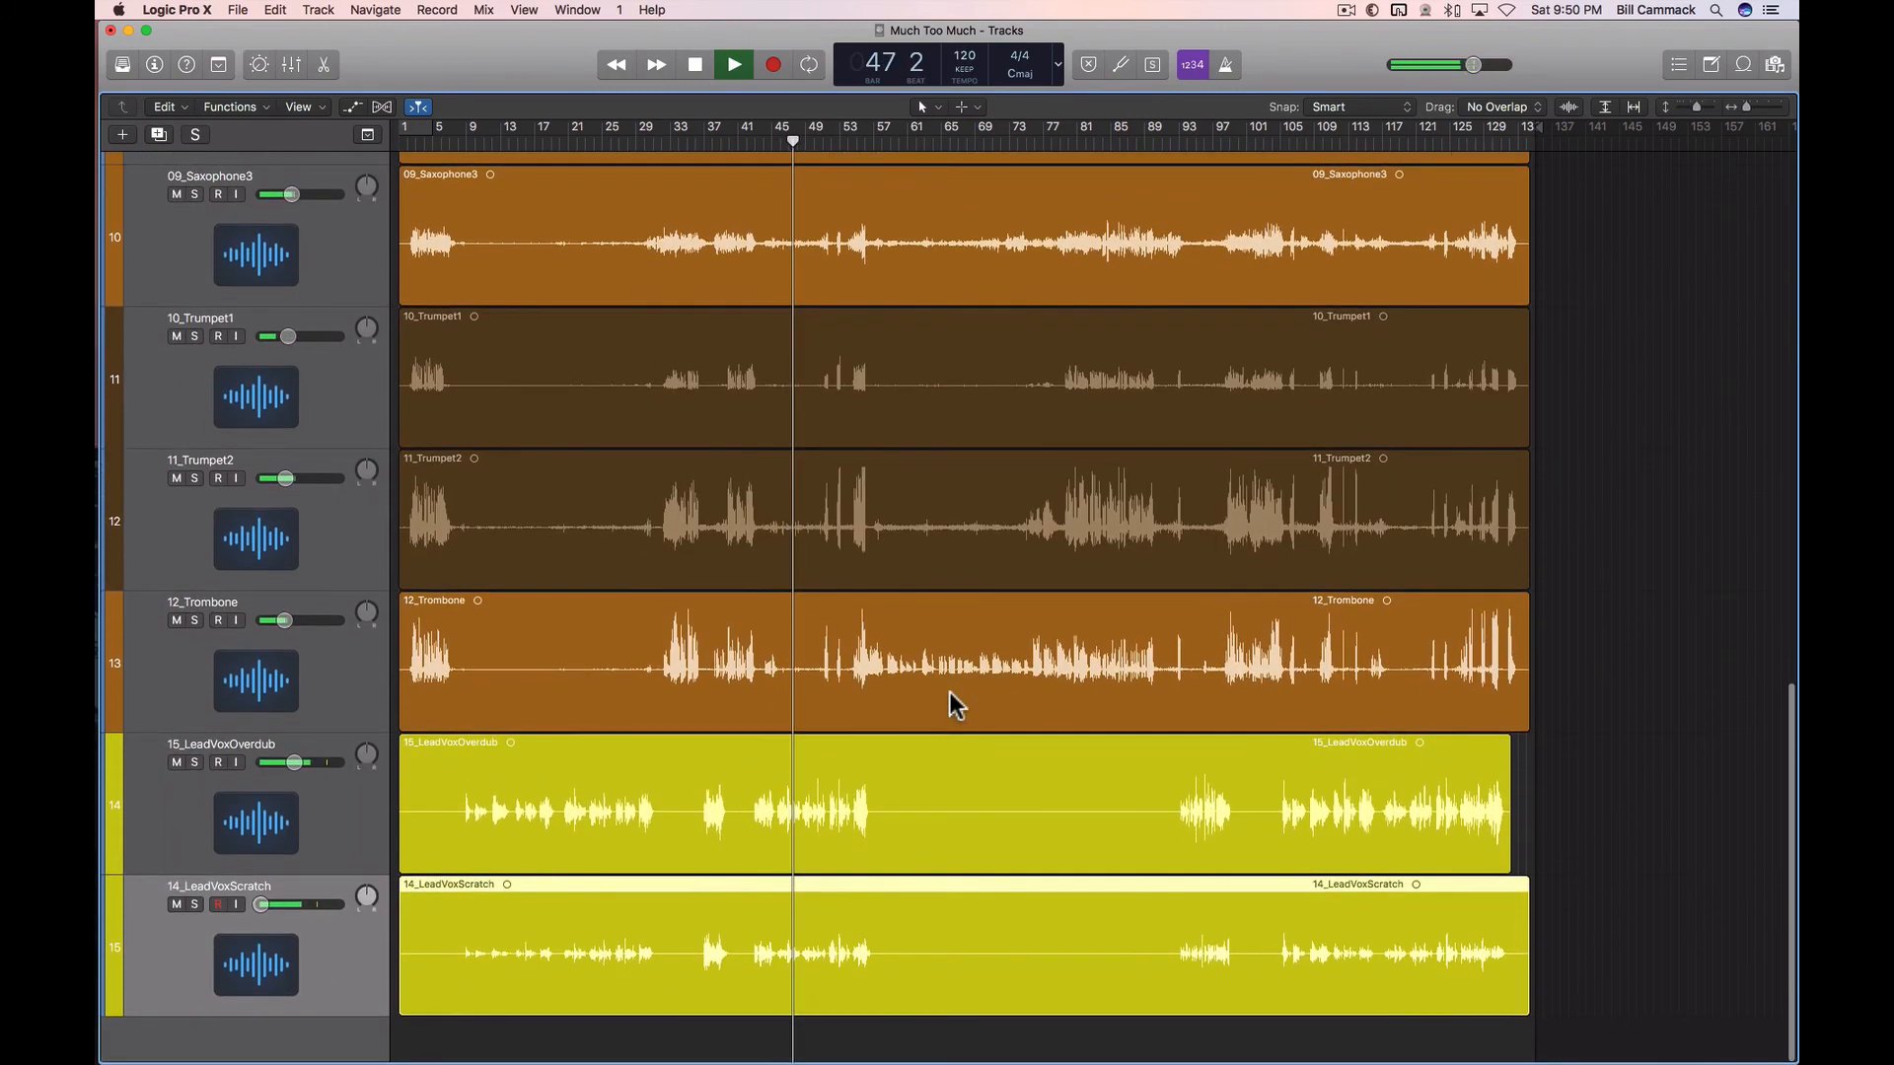
pyautogui.scroll(3, 950, 691)
pyautogui.scroll(4, 950, 693)
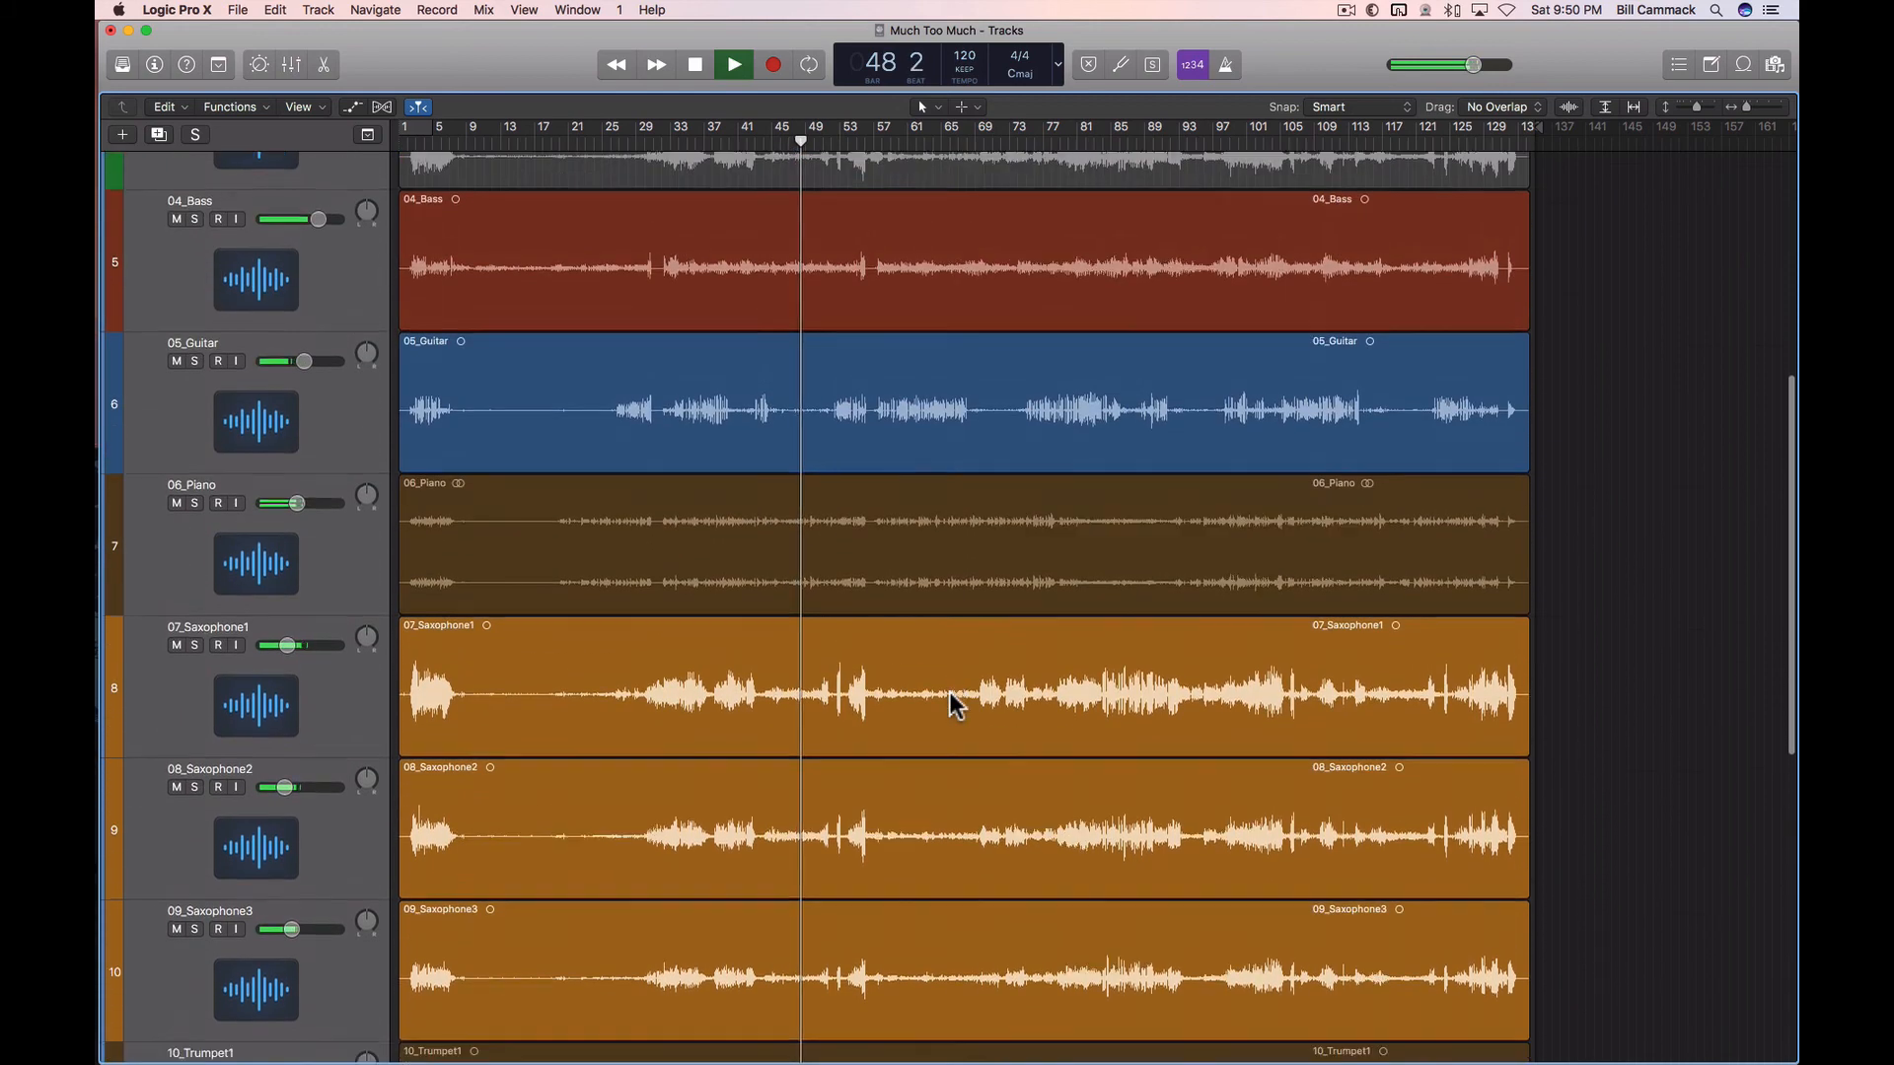
pyautogui.scroll(-6, 950, 694)
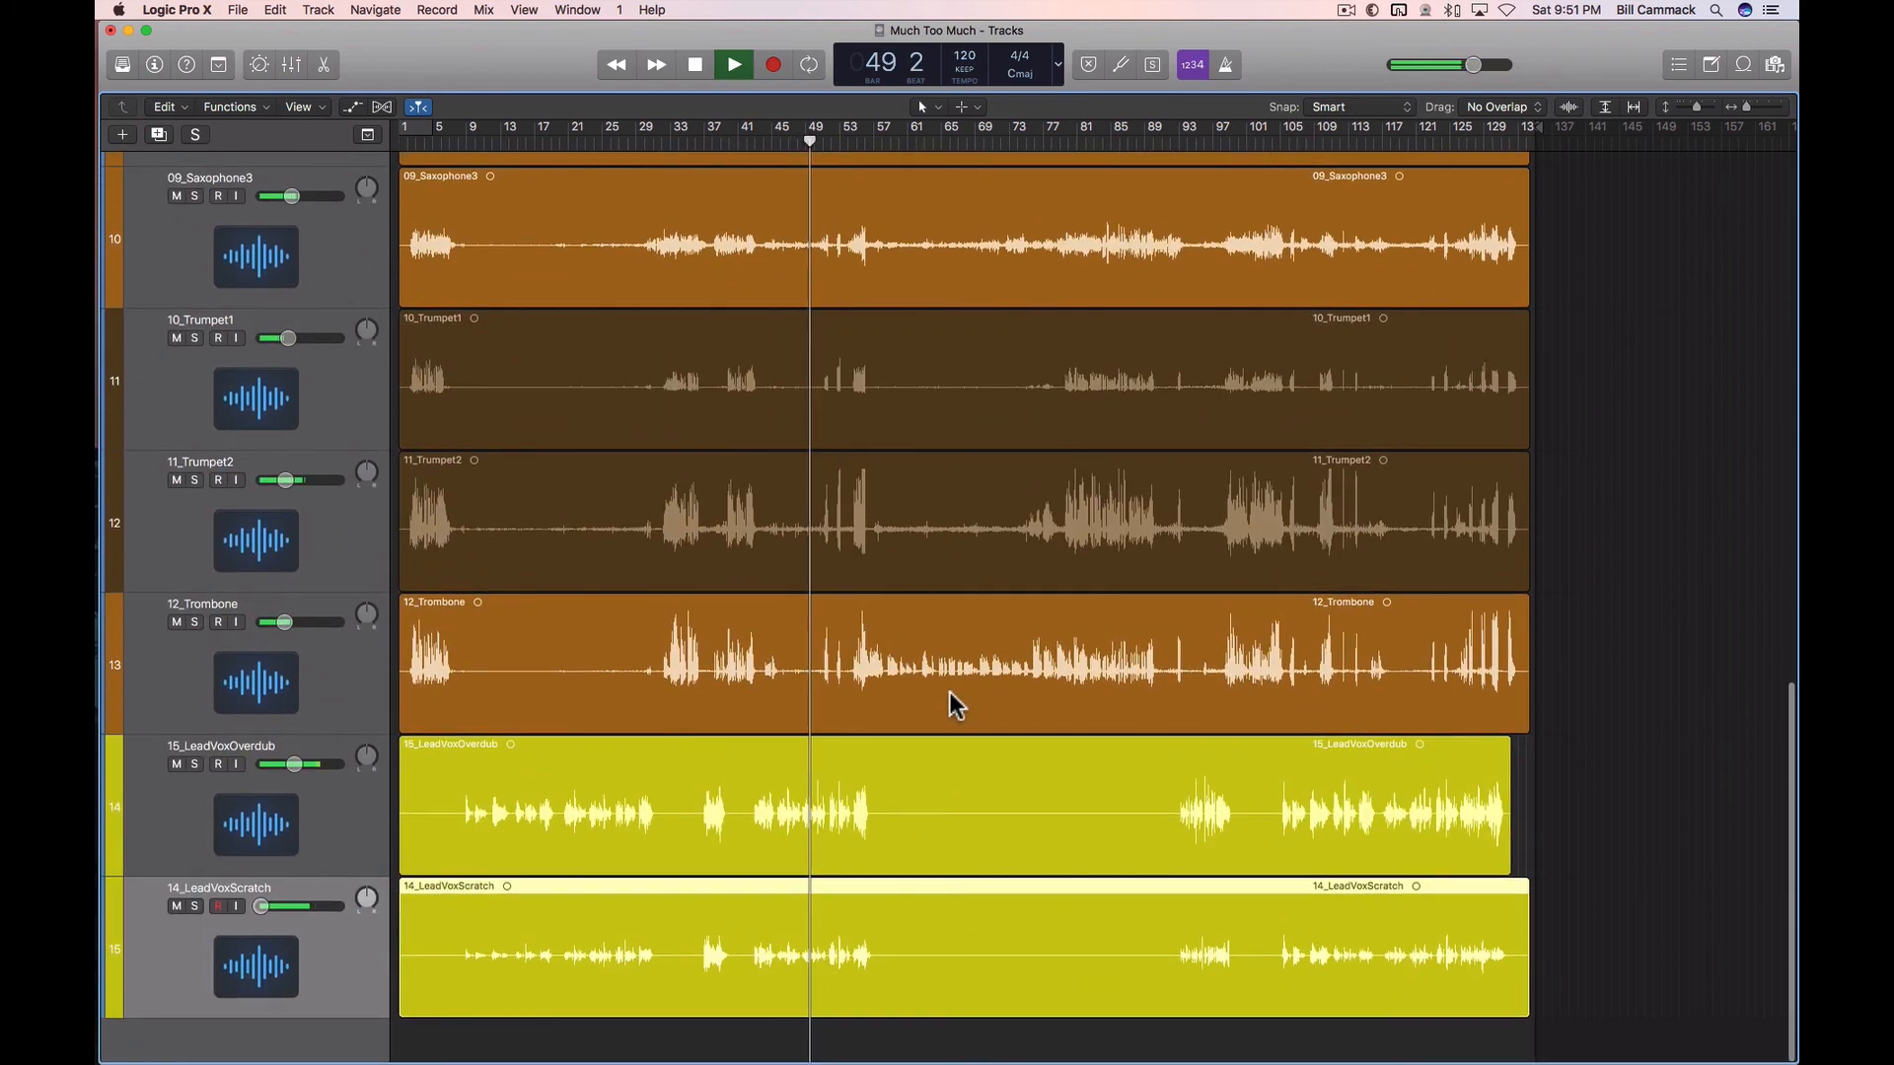
pyautogui.press('x')
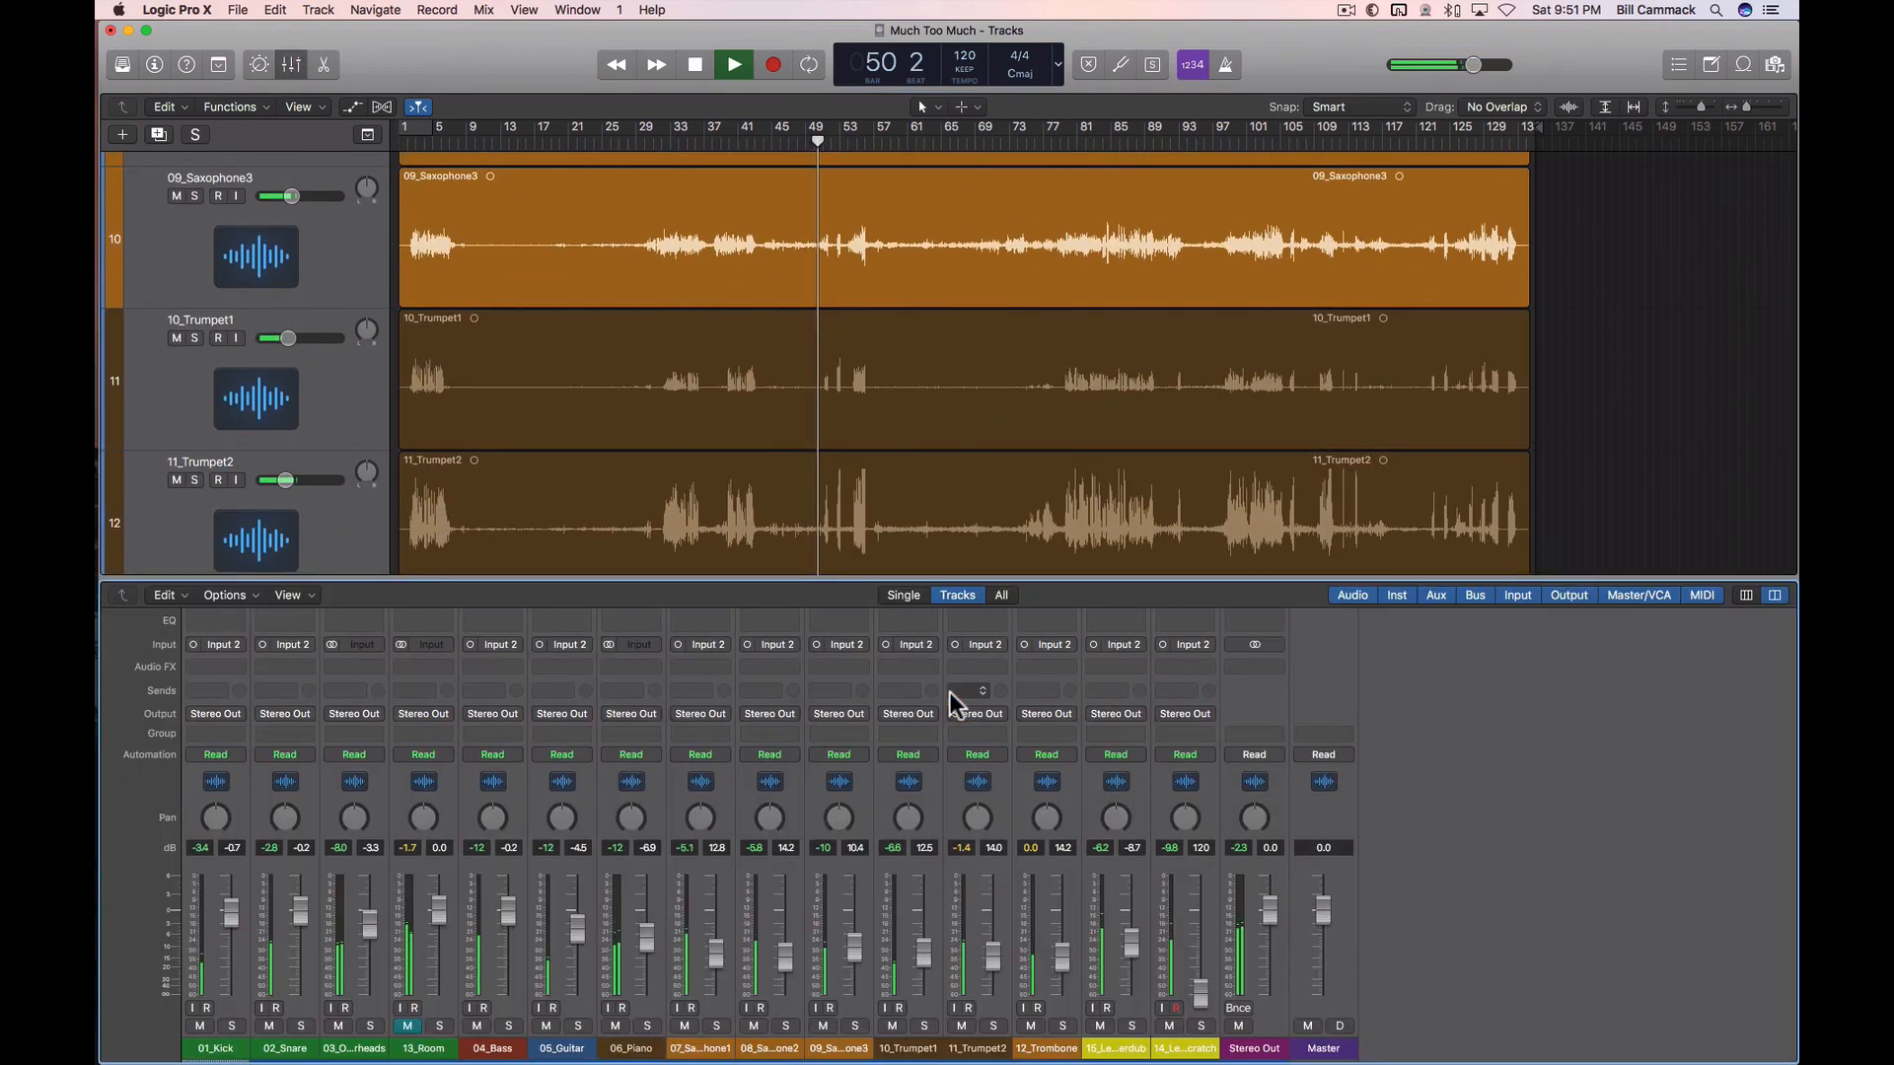
# Solo the 15_LeadVoxOverdub and 14_LeadVoxScratch tracks together to compare them, and return to the full mix.
pyautogui.scroll(-5, 950, 548)
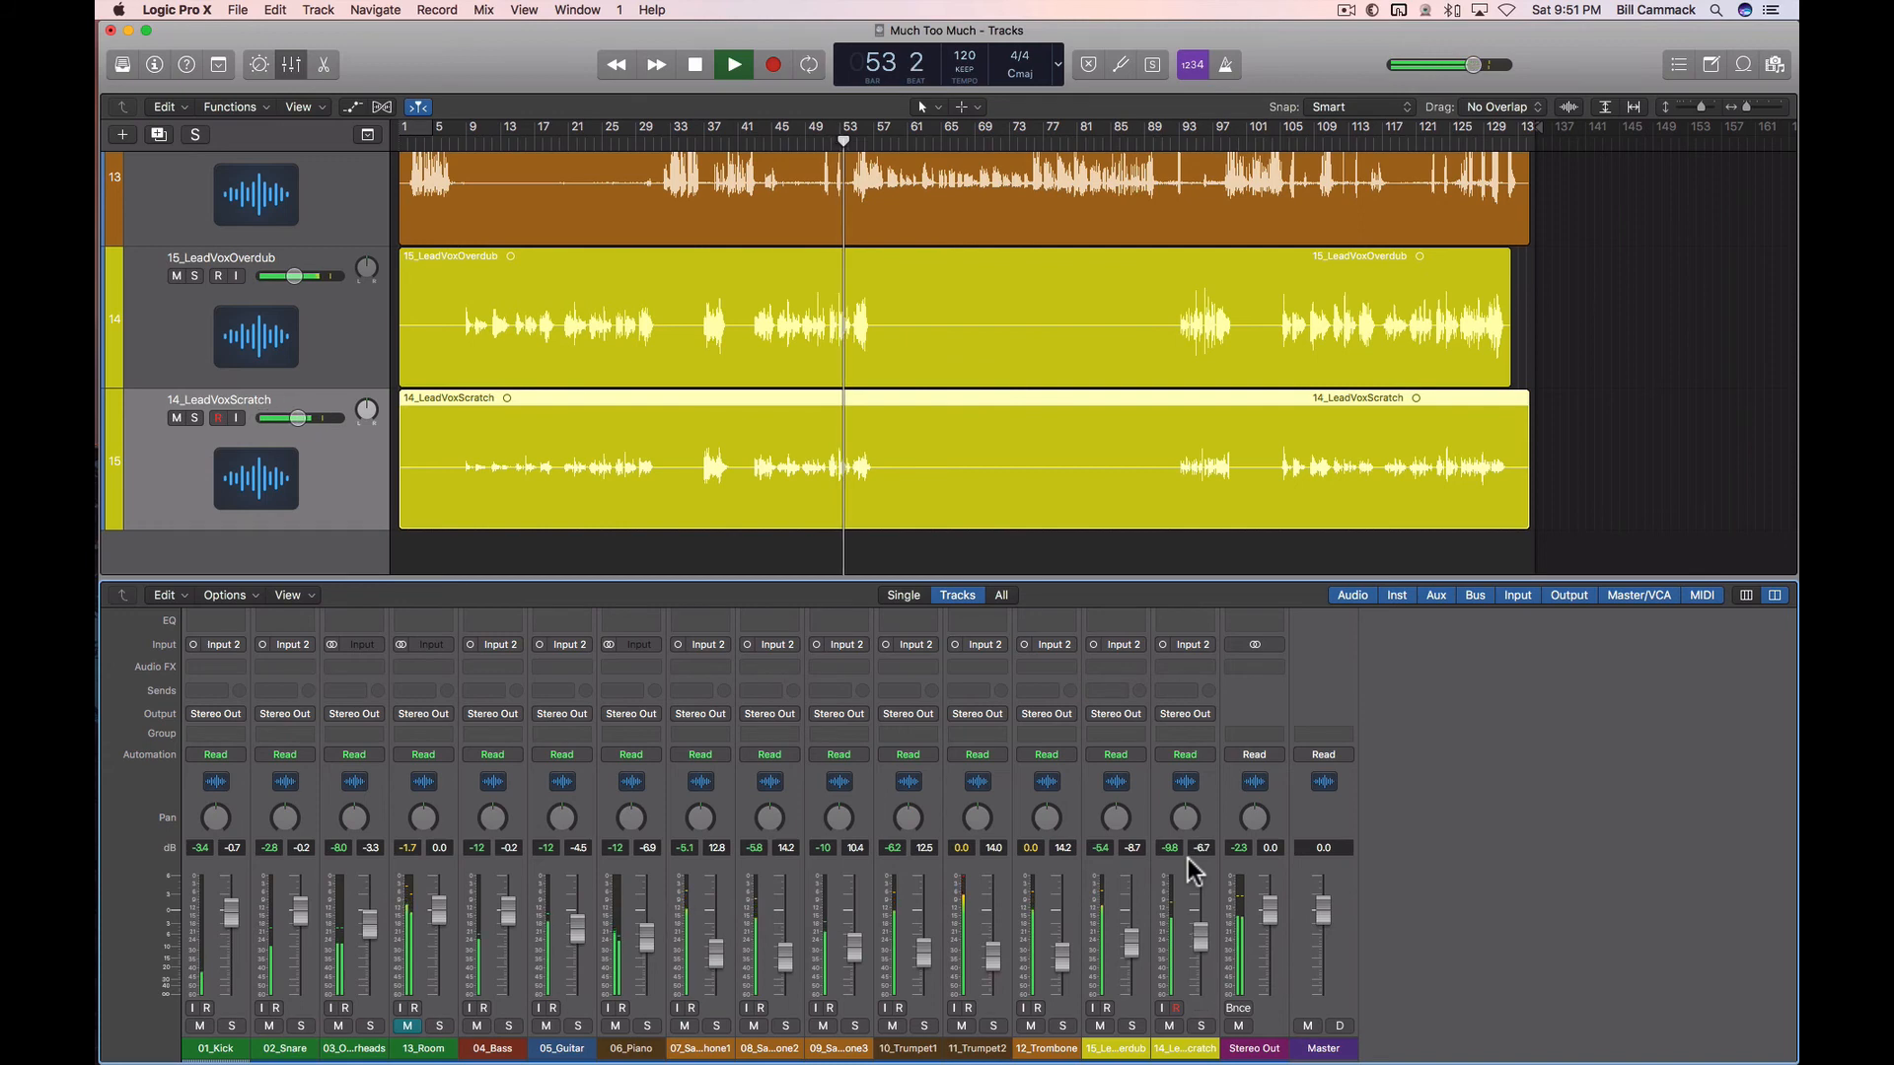
pyautogui.press('s')
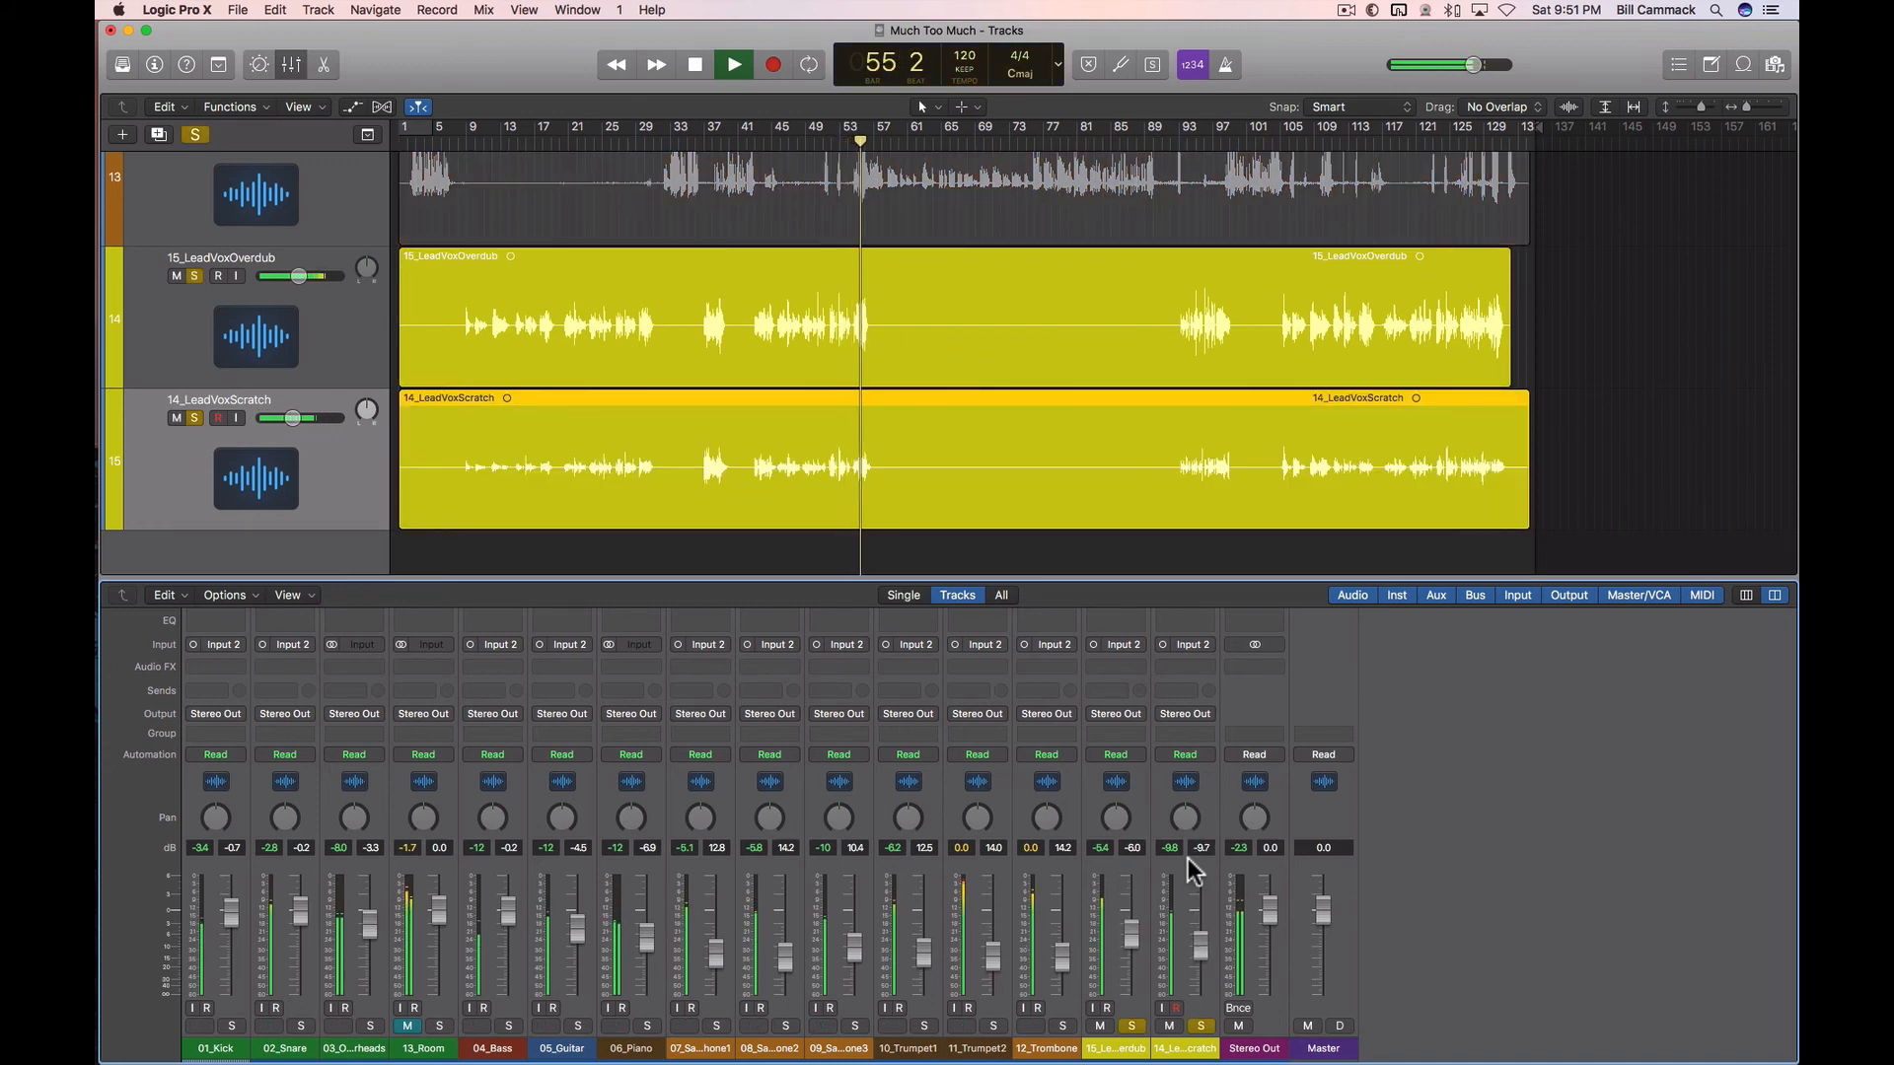
pyautogui.press('s')
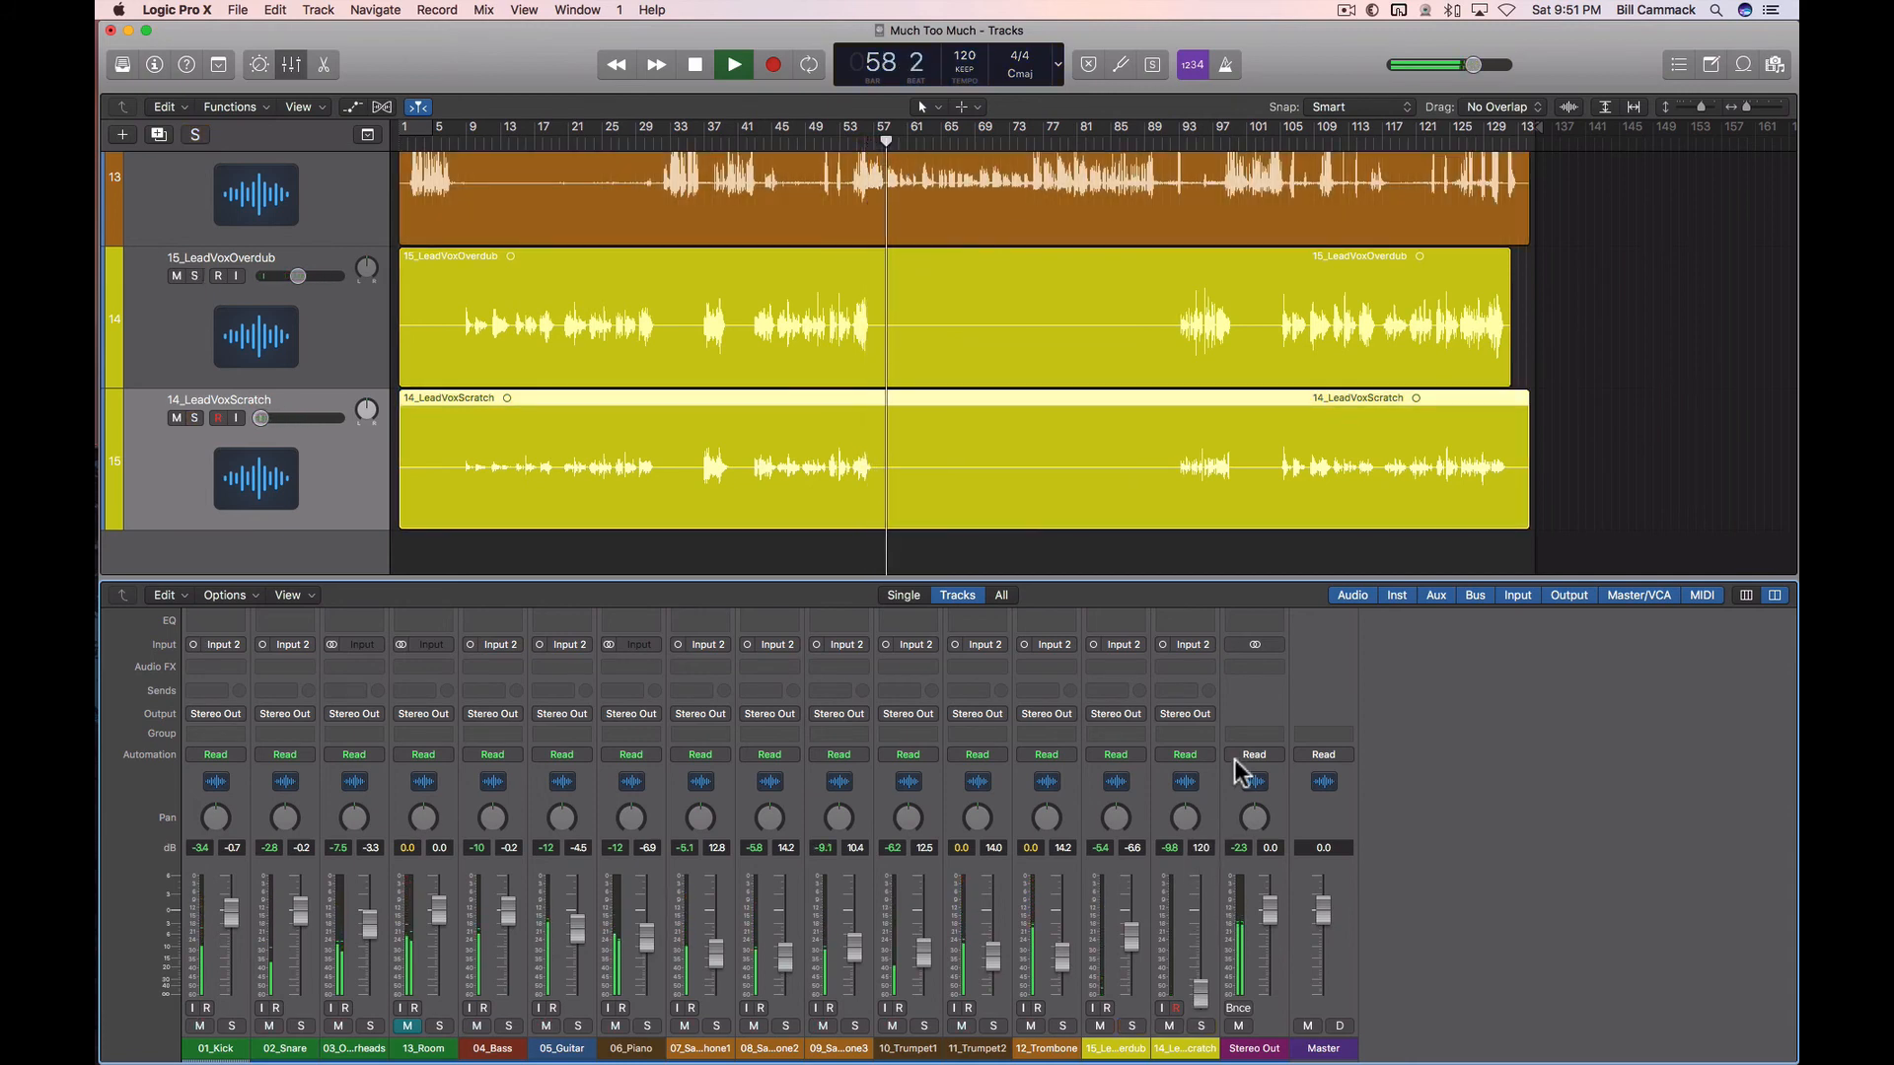
# Look over the waveforms of all tracks from the drums down to the lead vocals, and stop playback.
pyautogui.scroll(10, 1235, 439)
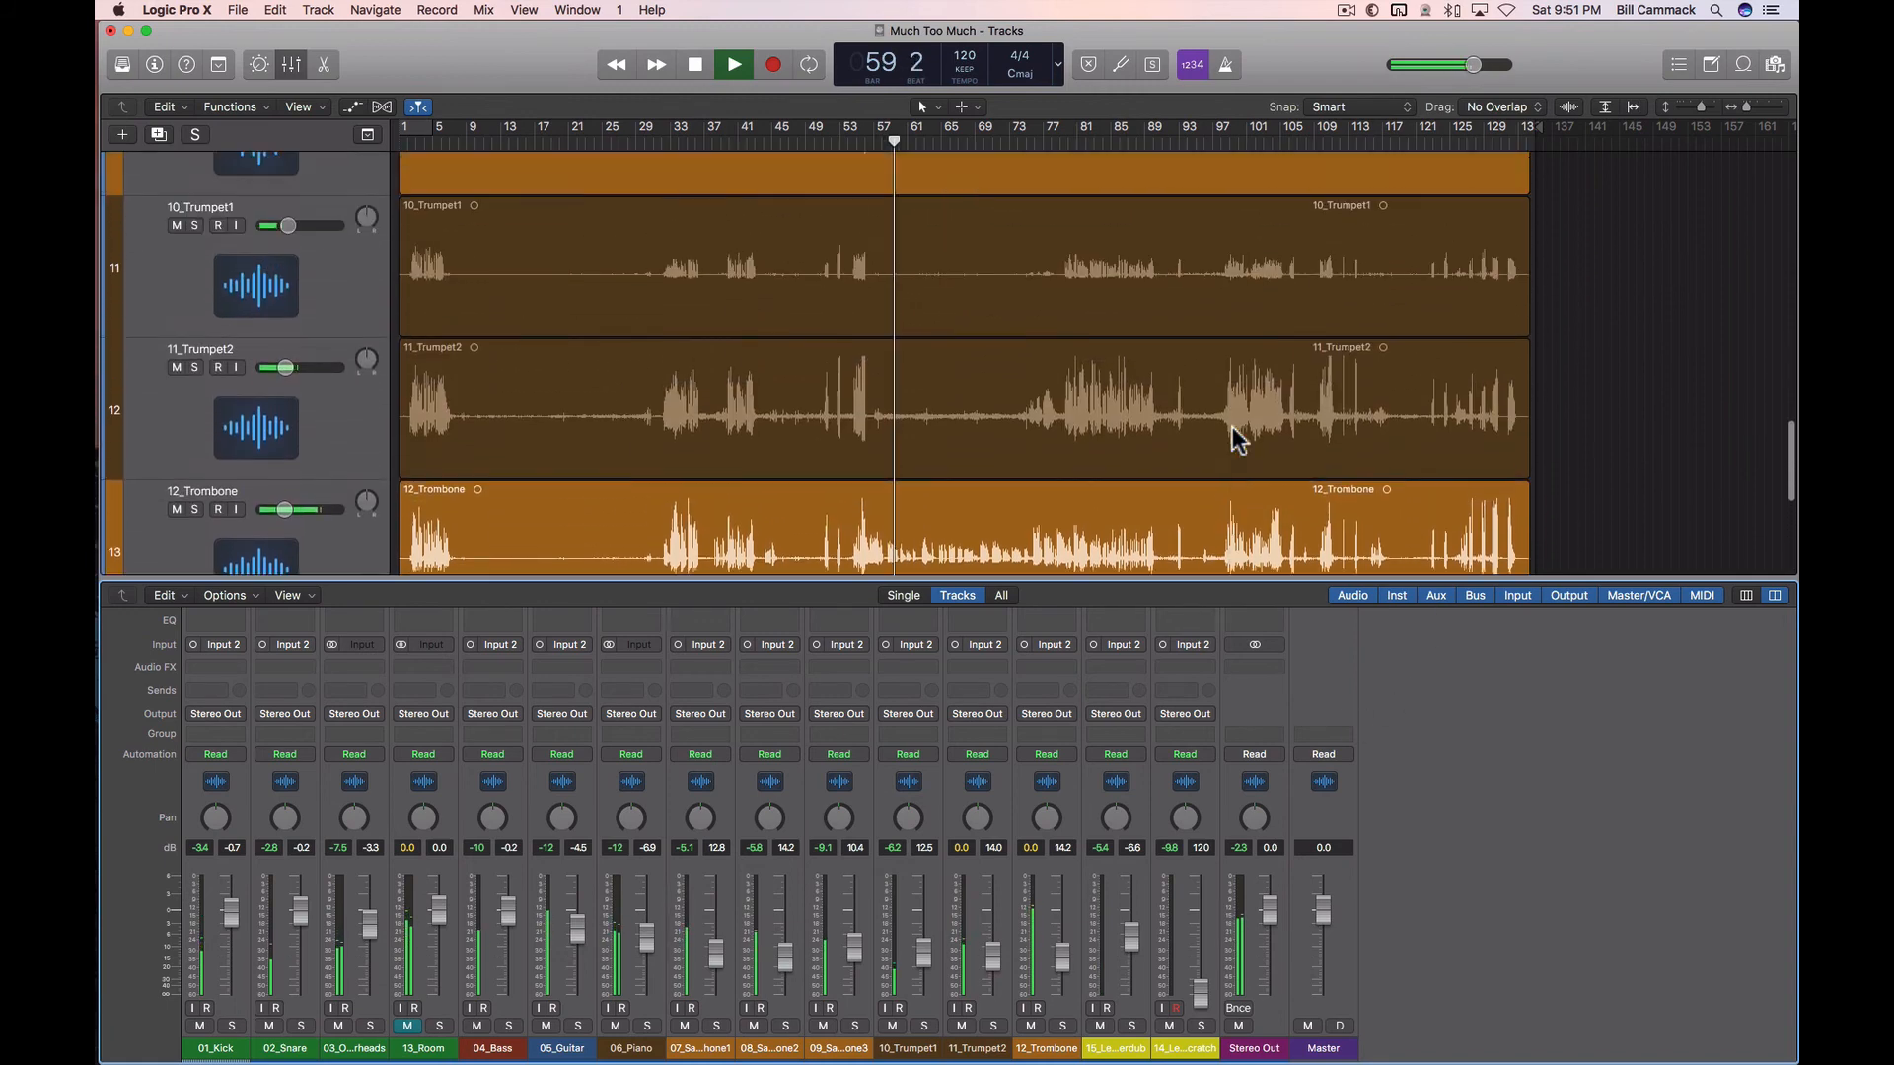
pyautogui.scroll(10, 1235, 439)
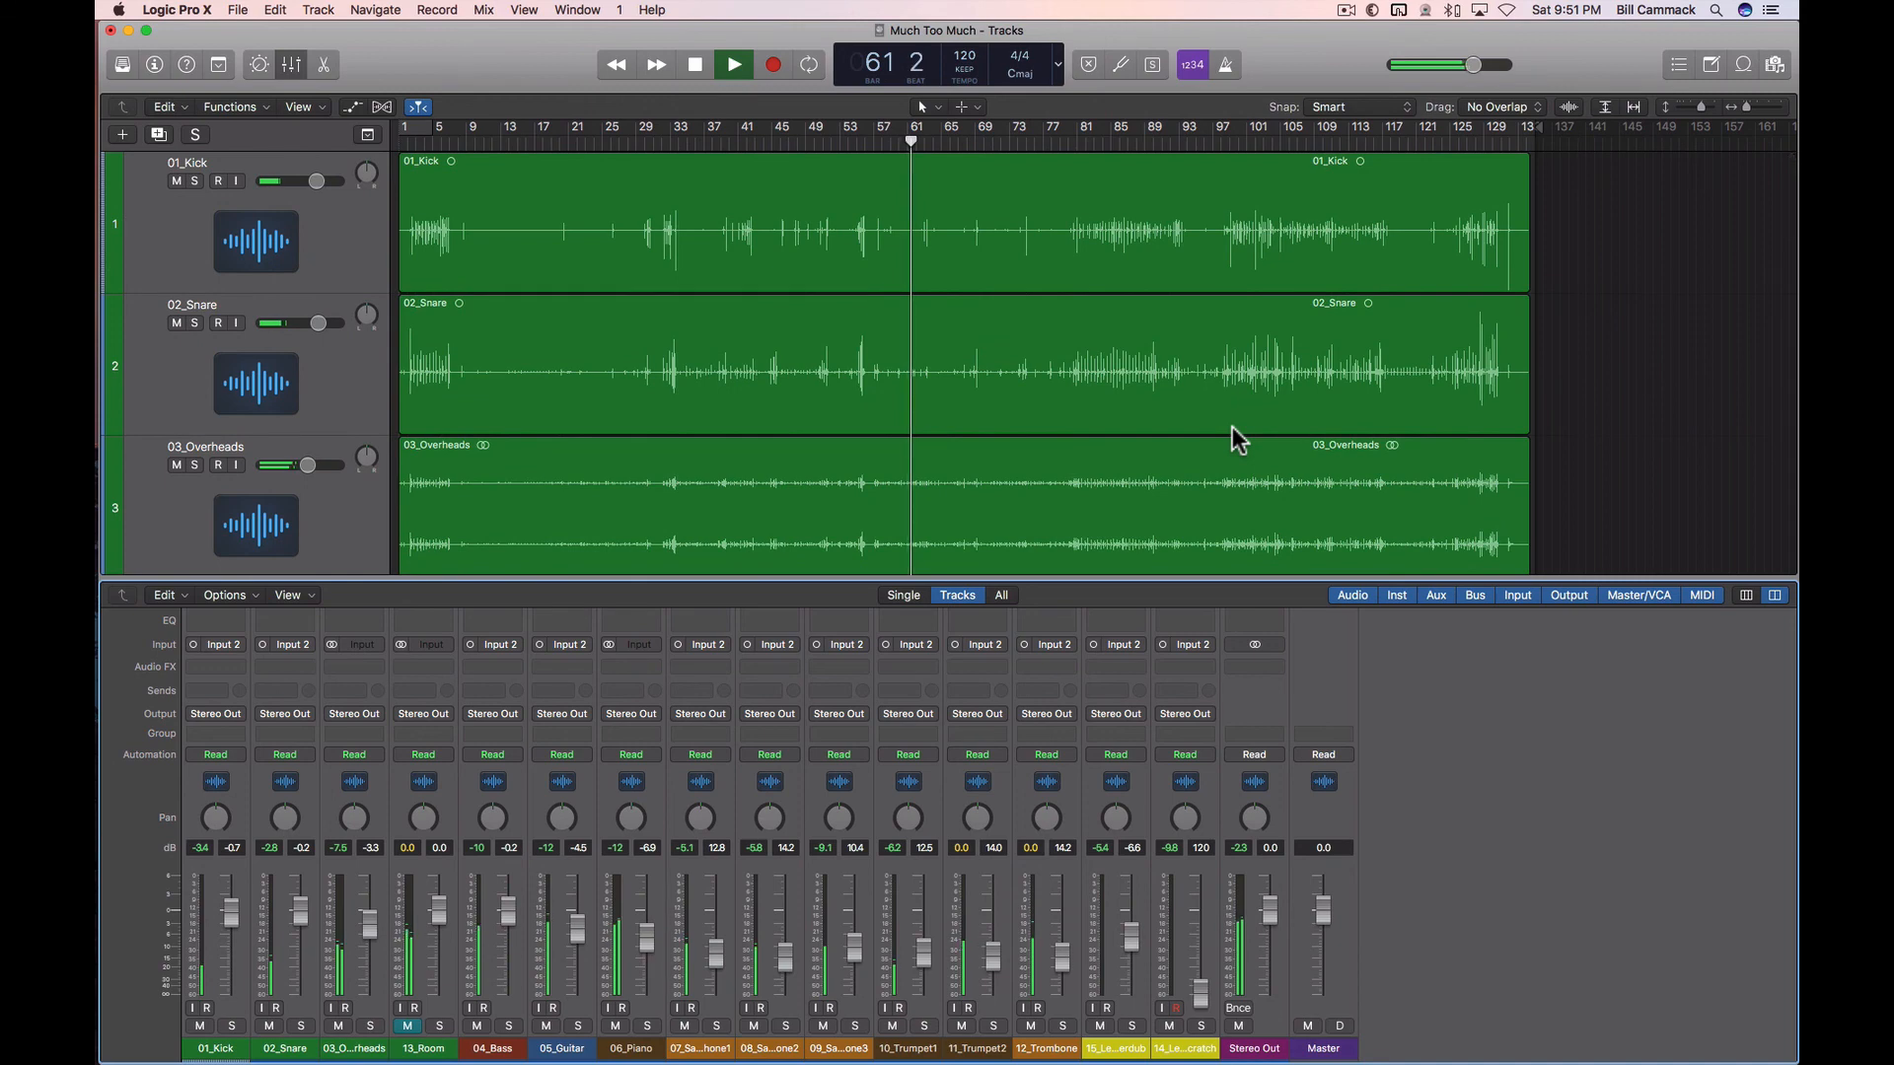
pyautogui.scroll(-5, 1235, 439)
pyautogui.scroll(-7, 1235, 439)
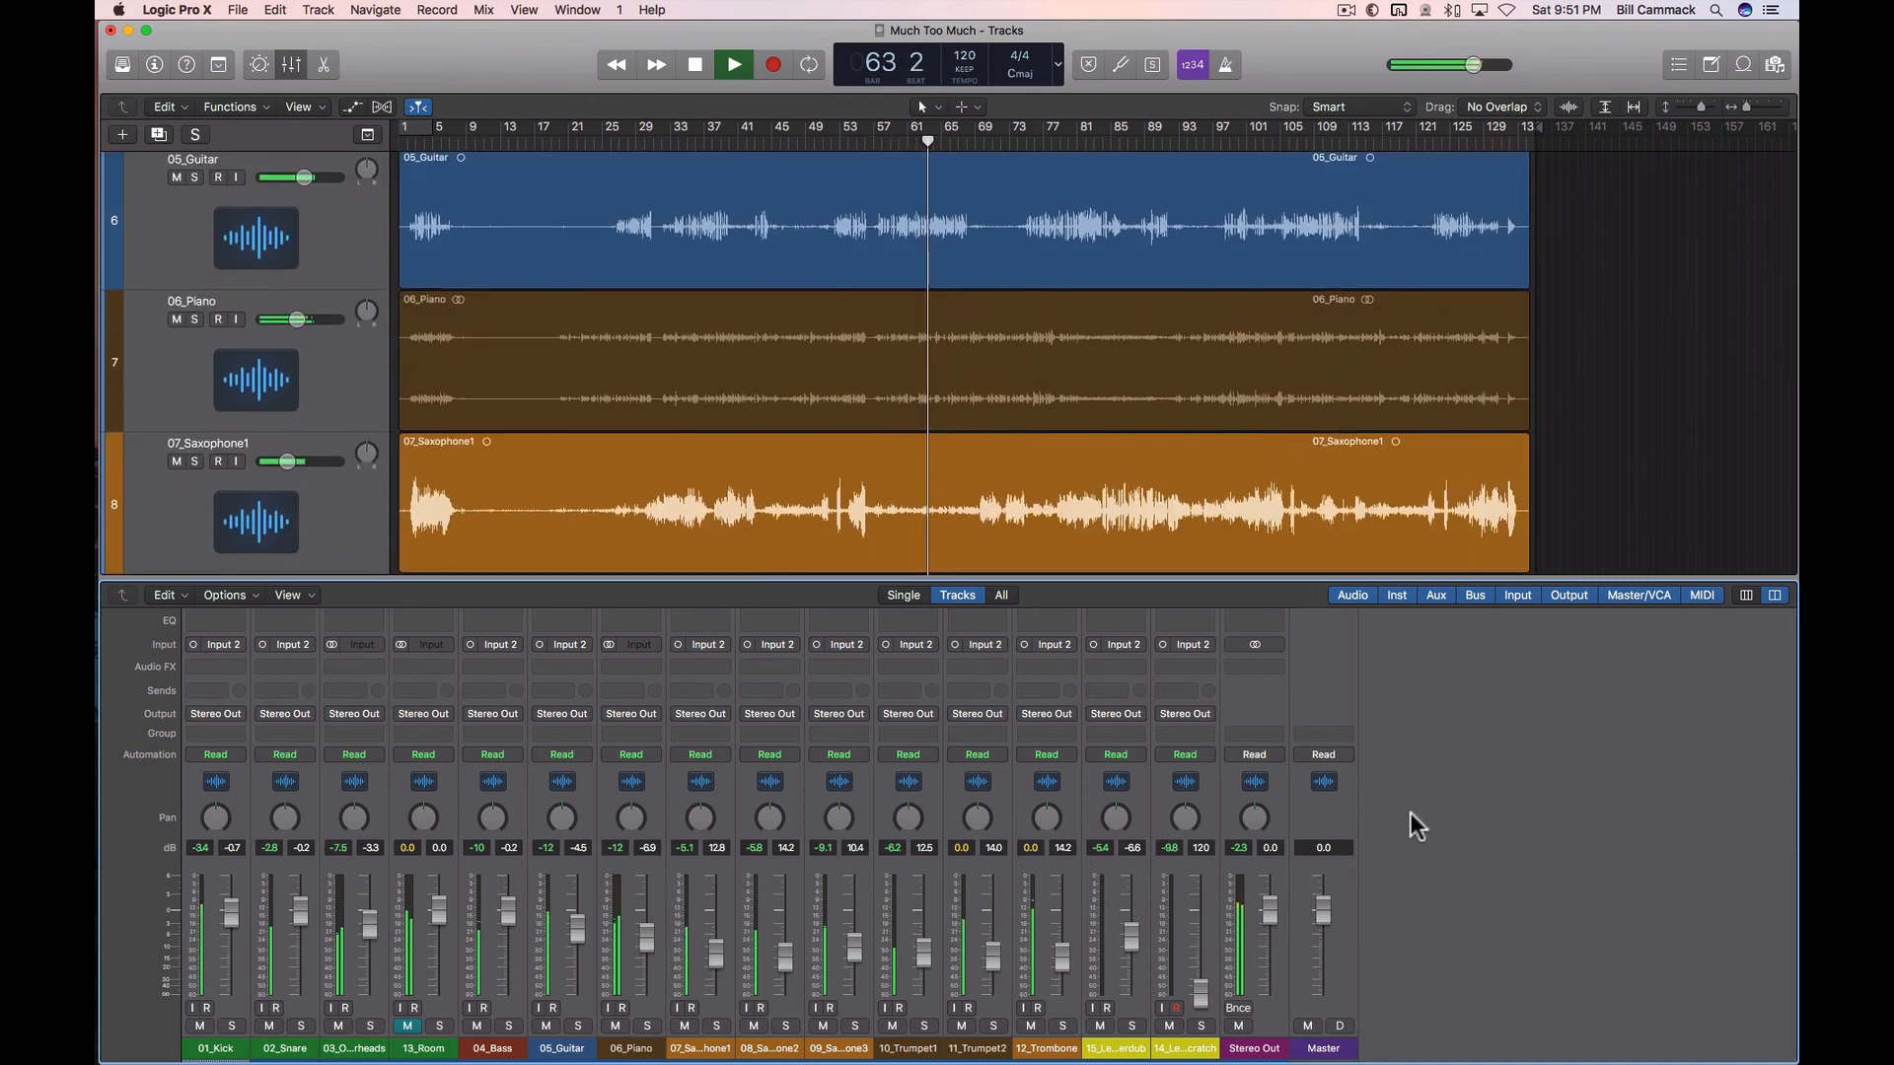
pyautogui.scroll(-12, 1353, 483)
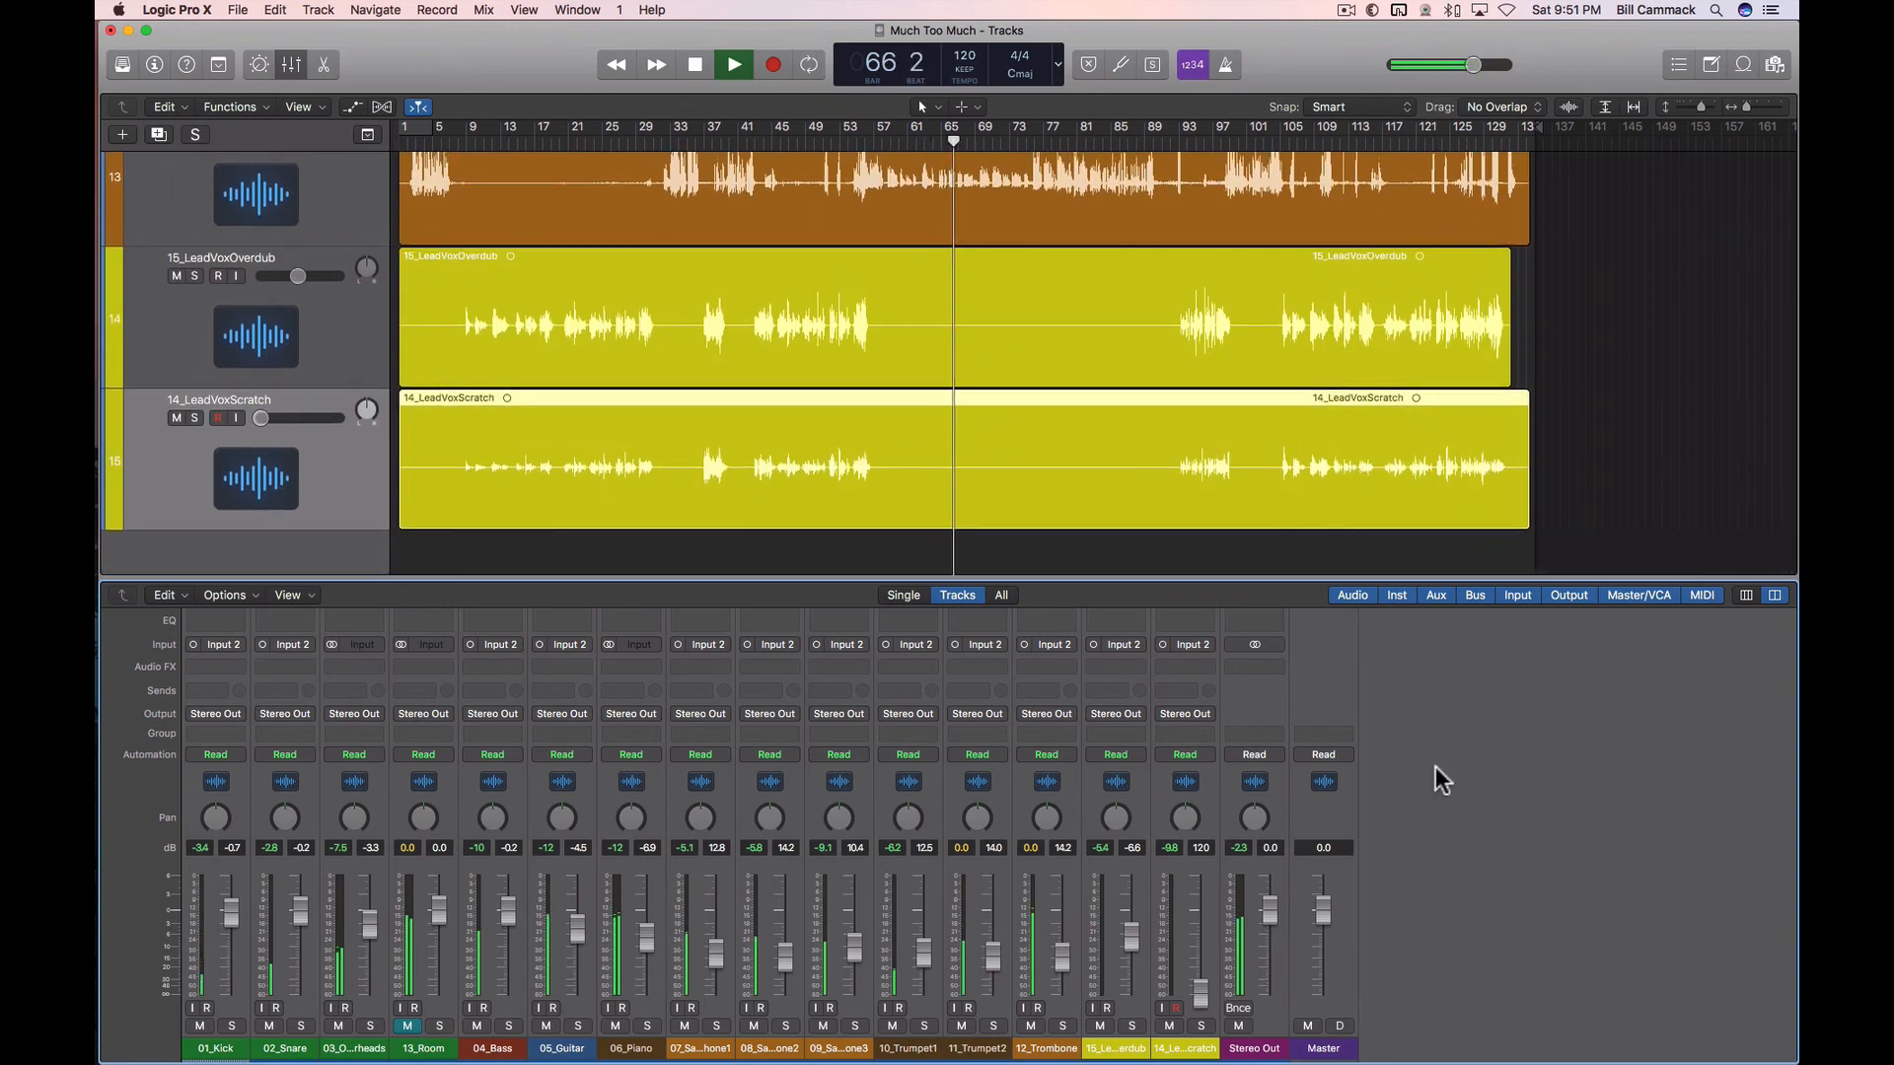
pyautogui.press('space')
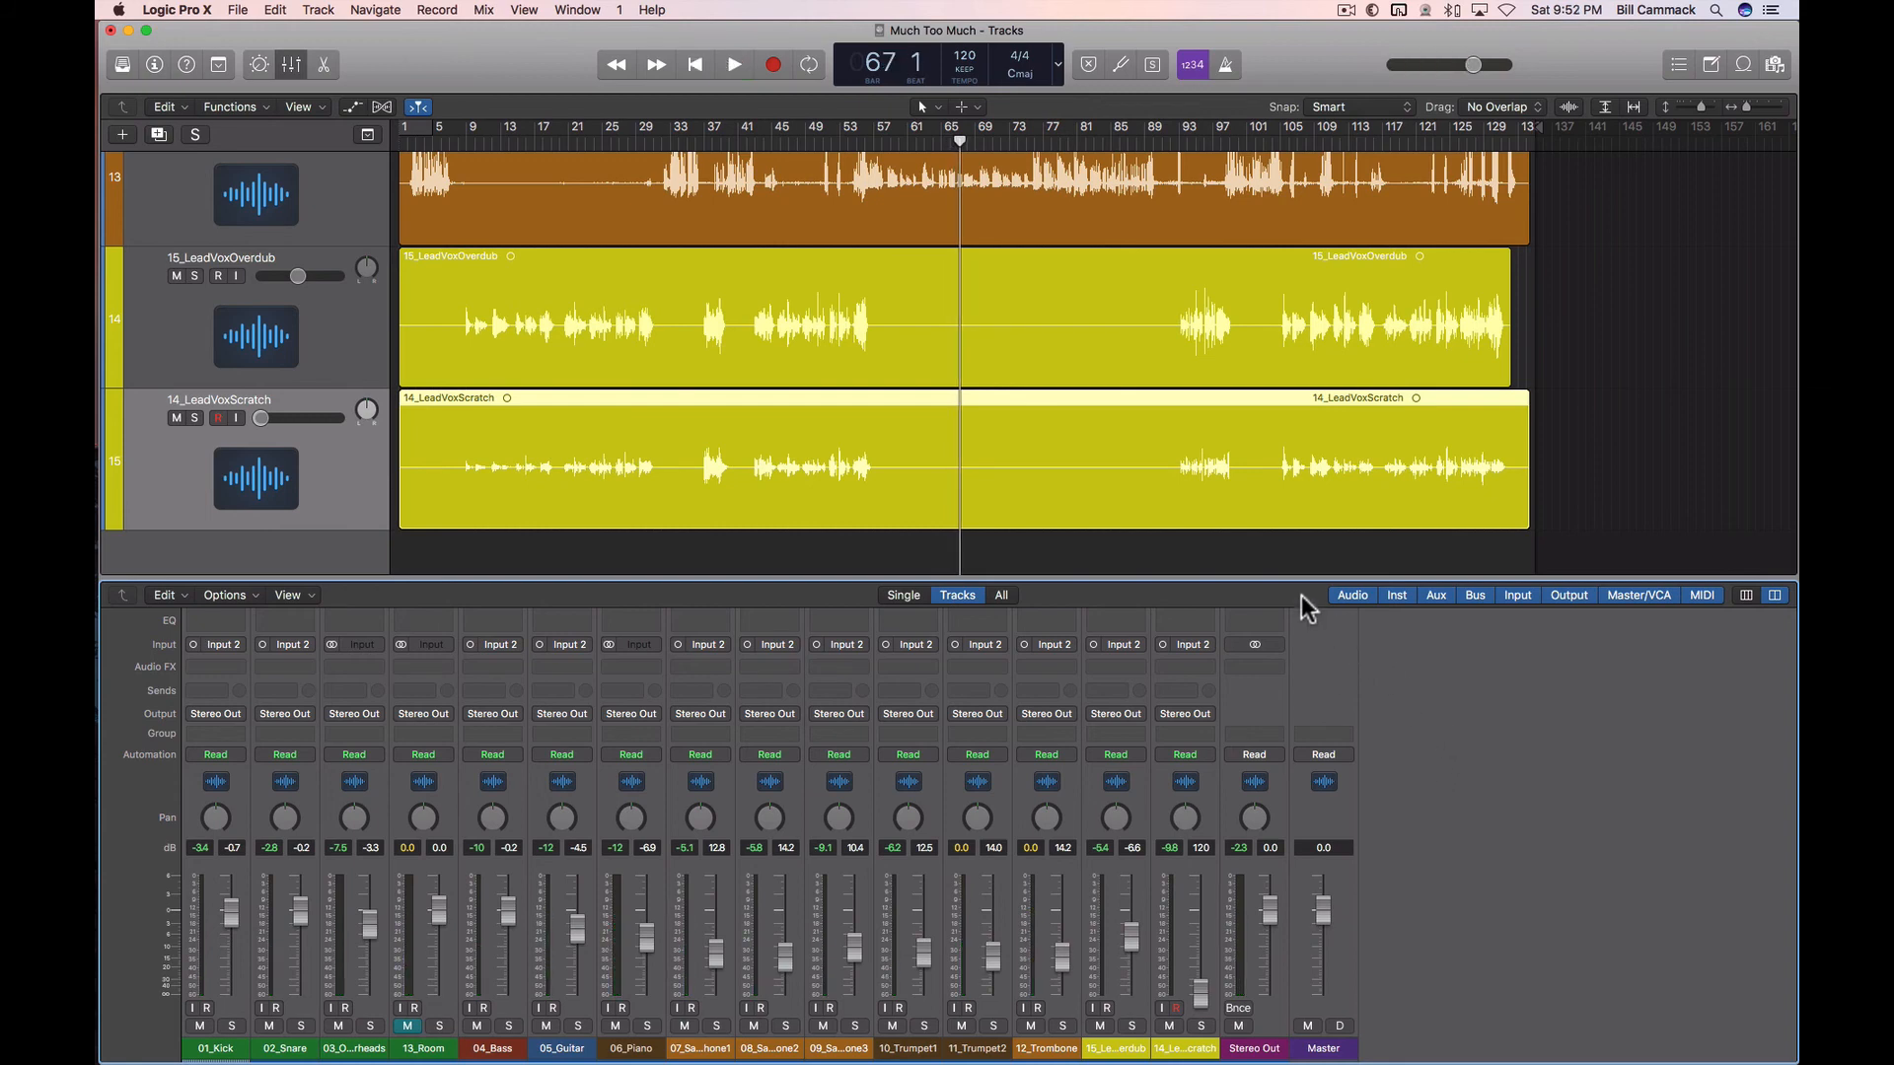
# Solo the 15_LeadVoxOverdub track and play it from about bar 7, with the timeline zoomed in on its first phrases.
pyautogui.click(194, 276)
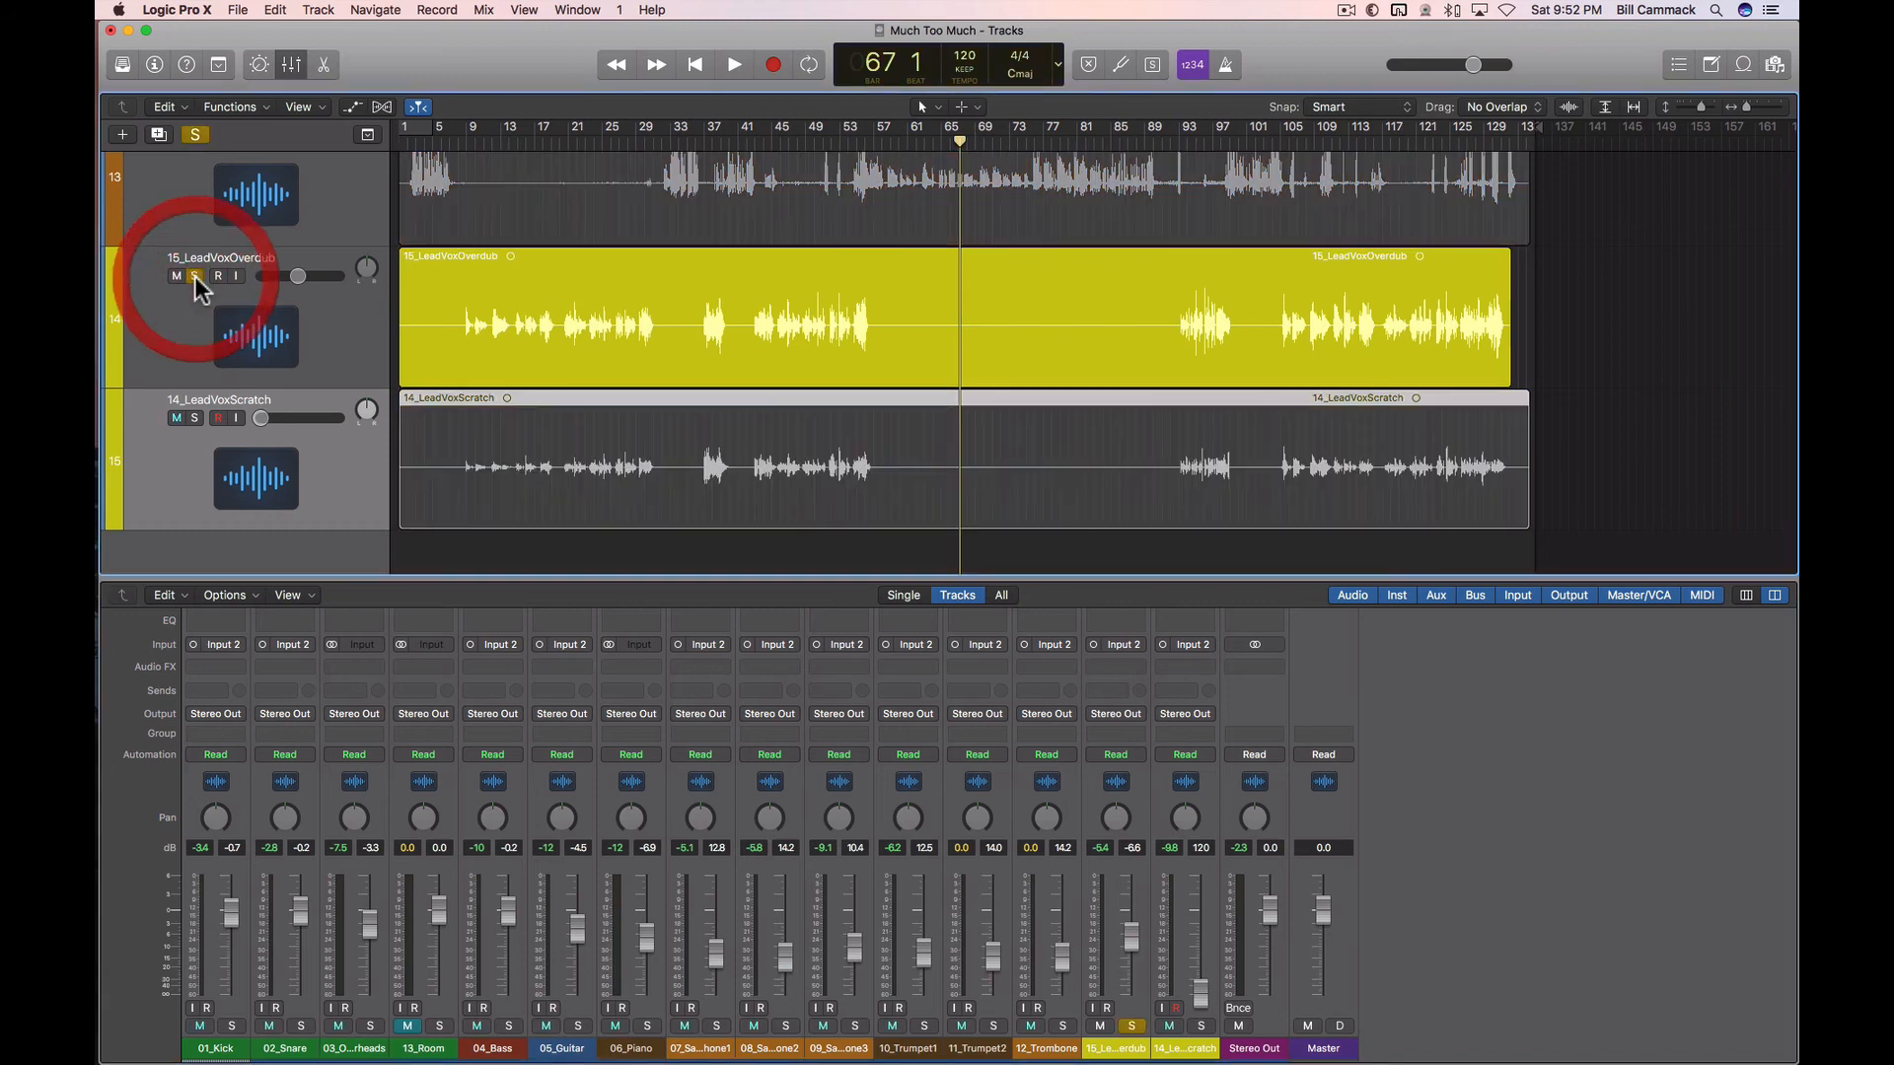
pyautogui.click(453, 144)
pyautogui.press('space')
pyautogui.press('super+Right')
pyautogui.press('super+Right')
pyautogui.press('super+Right')
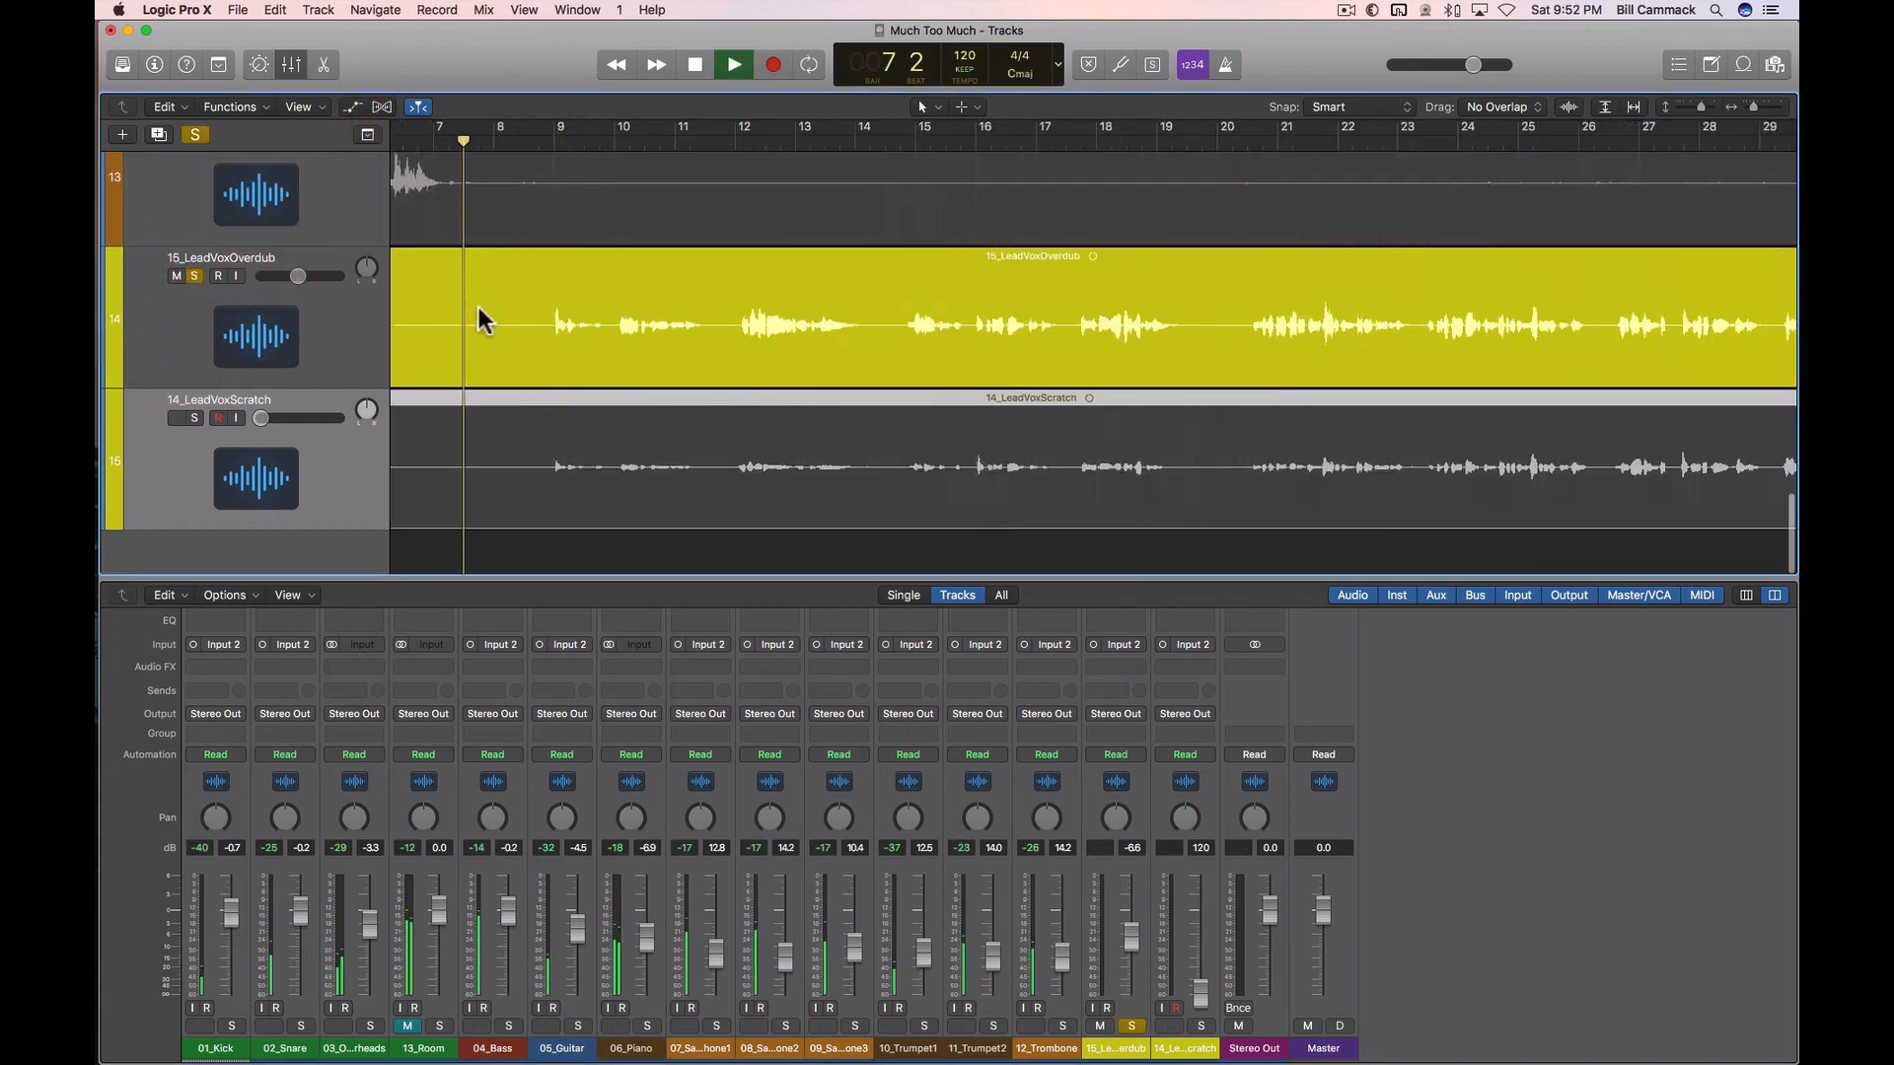
# Set a cycle range over the first vocal section, from bar 9 to bar 30.
pyautogui.press('super+Left')
pyautogui.press('super+Left')
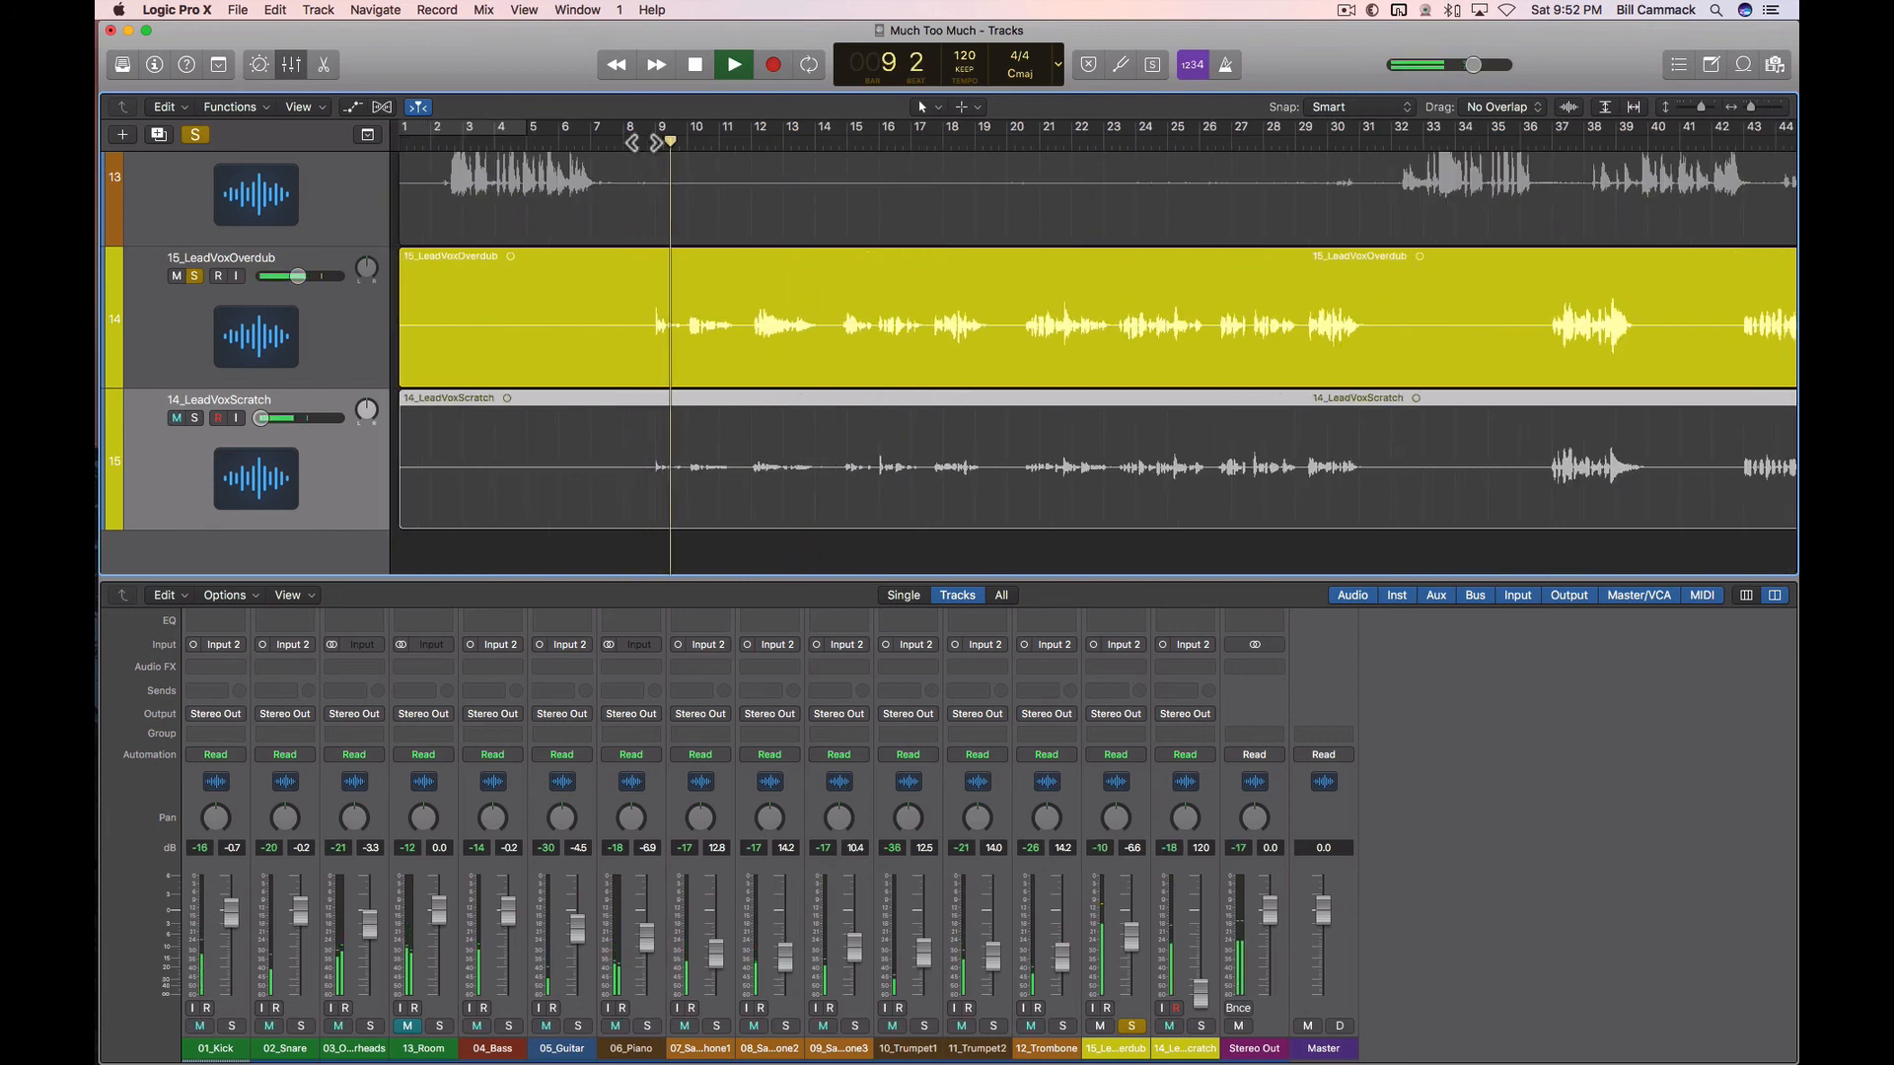
pyautogui.moveTo(643, 146); pyautogui.dragTo(1230, 128)
# Examine the opening vocal phrases up close from about bar 9 to bar 14, and return to the song overview.
pyautogui.press('super+Right')
pyautogui.press('super+Right')
pyautogui.press('super+Right')
pyautogui.press('super+Right')
pyautogui.press('super+Right')
pyautogui.press('super+Right')
pyautogui.press('super+Right')
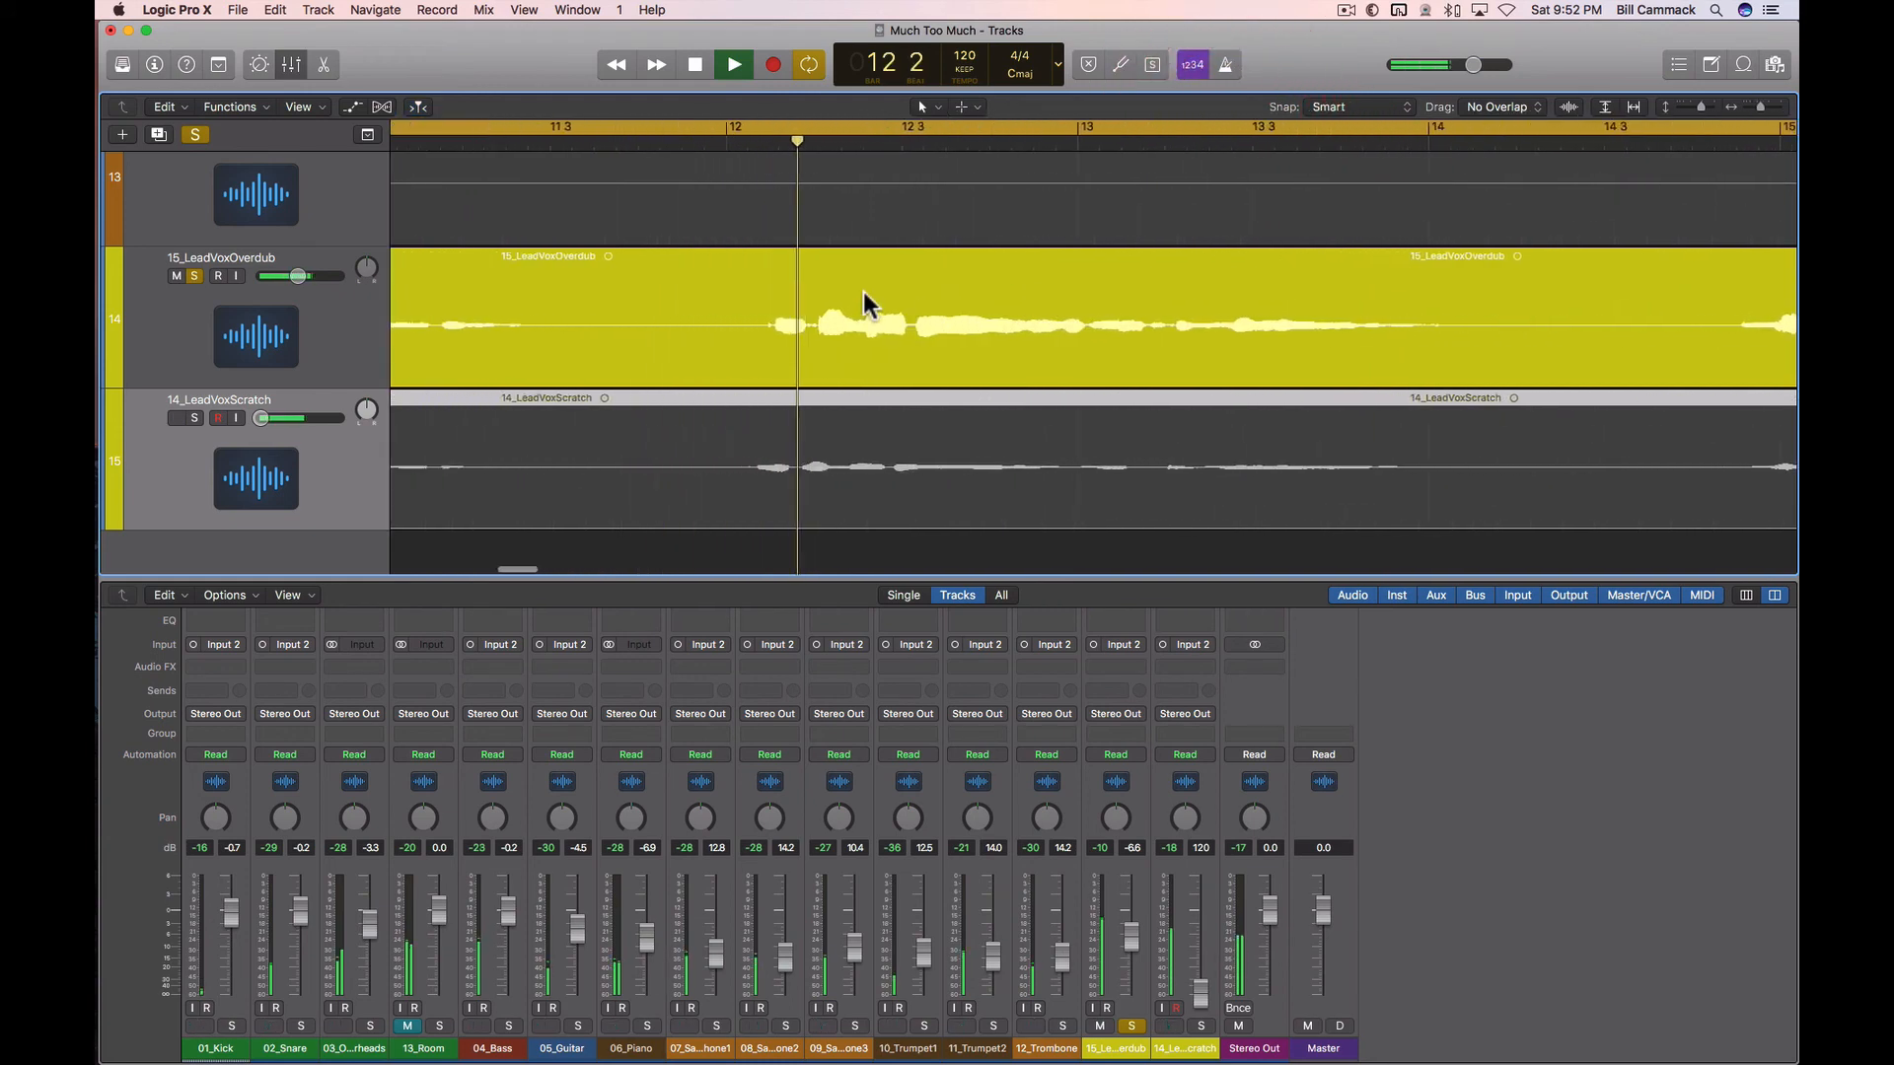
pyautogui.hscroll(-8, 864, 292)
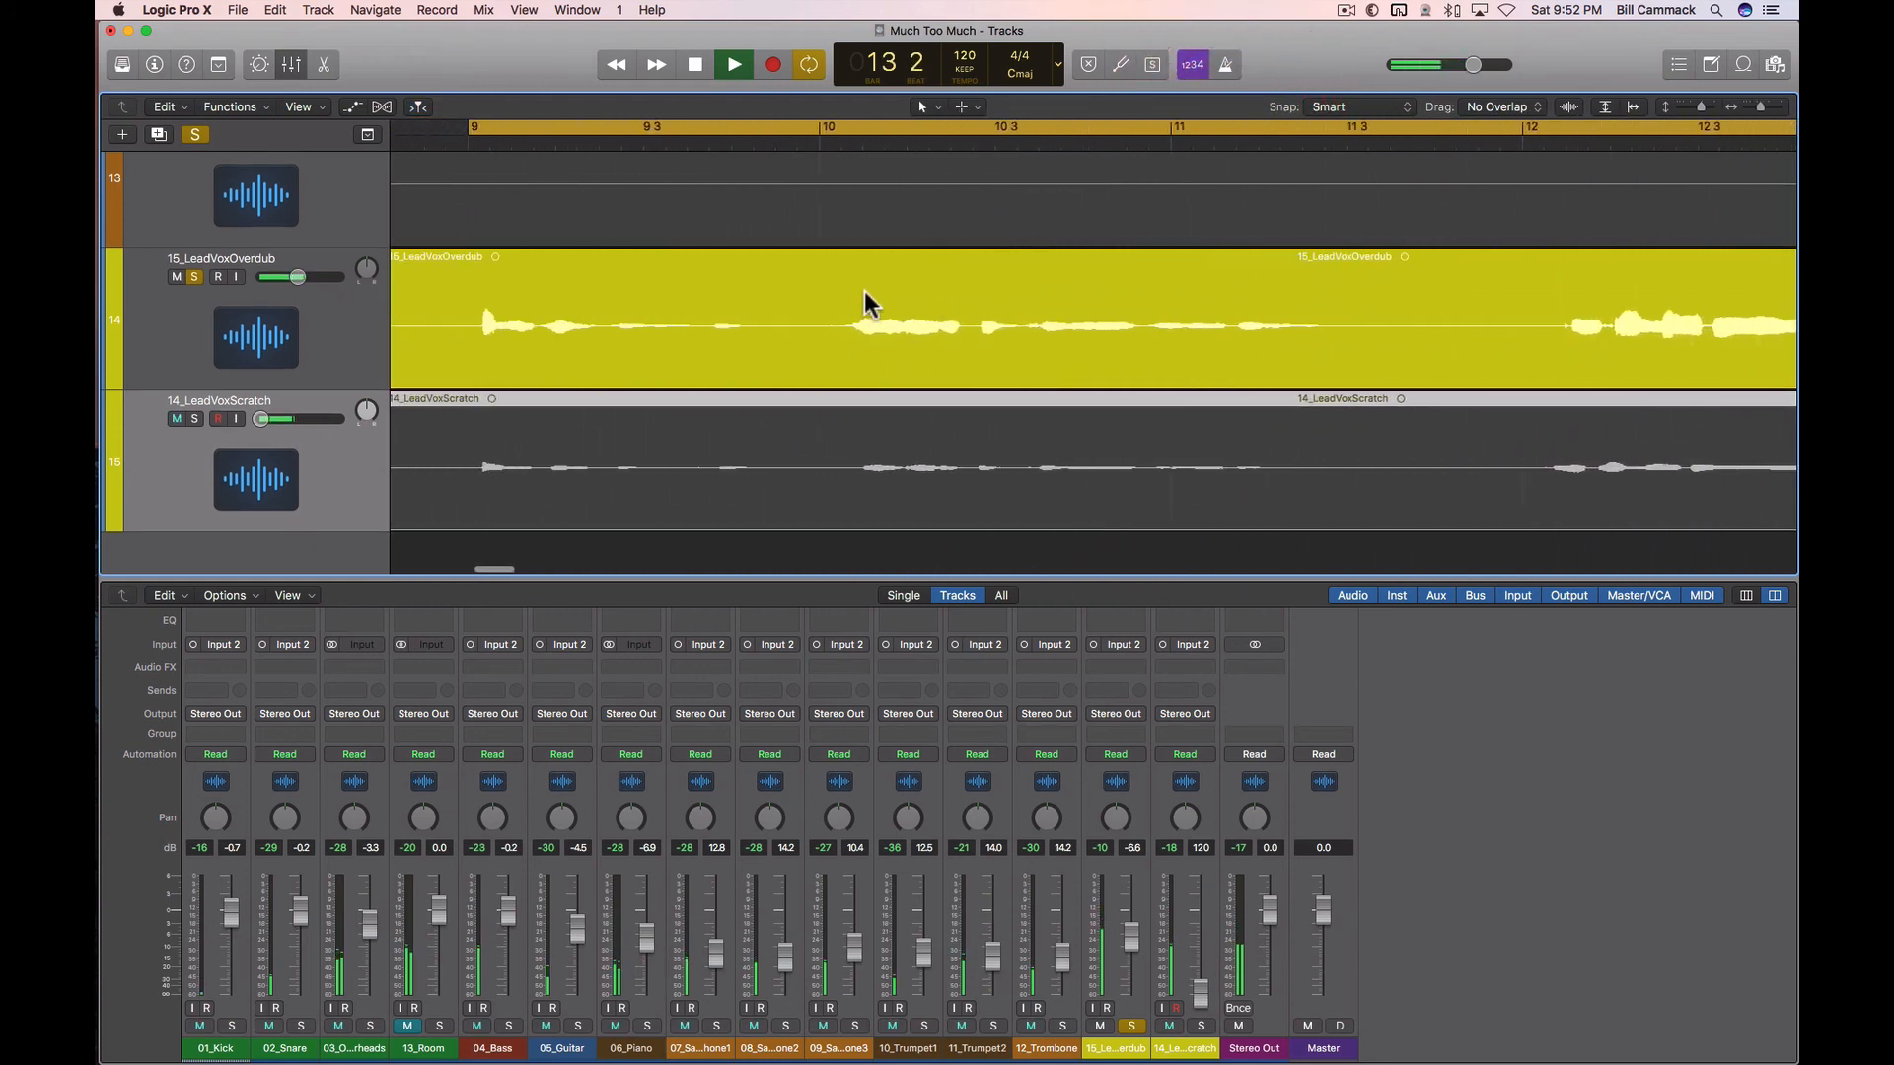
pyautogui.hscroll(-3, 864, 292)
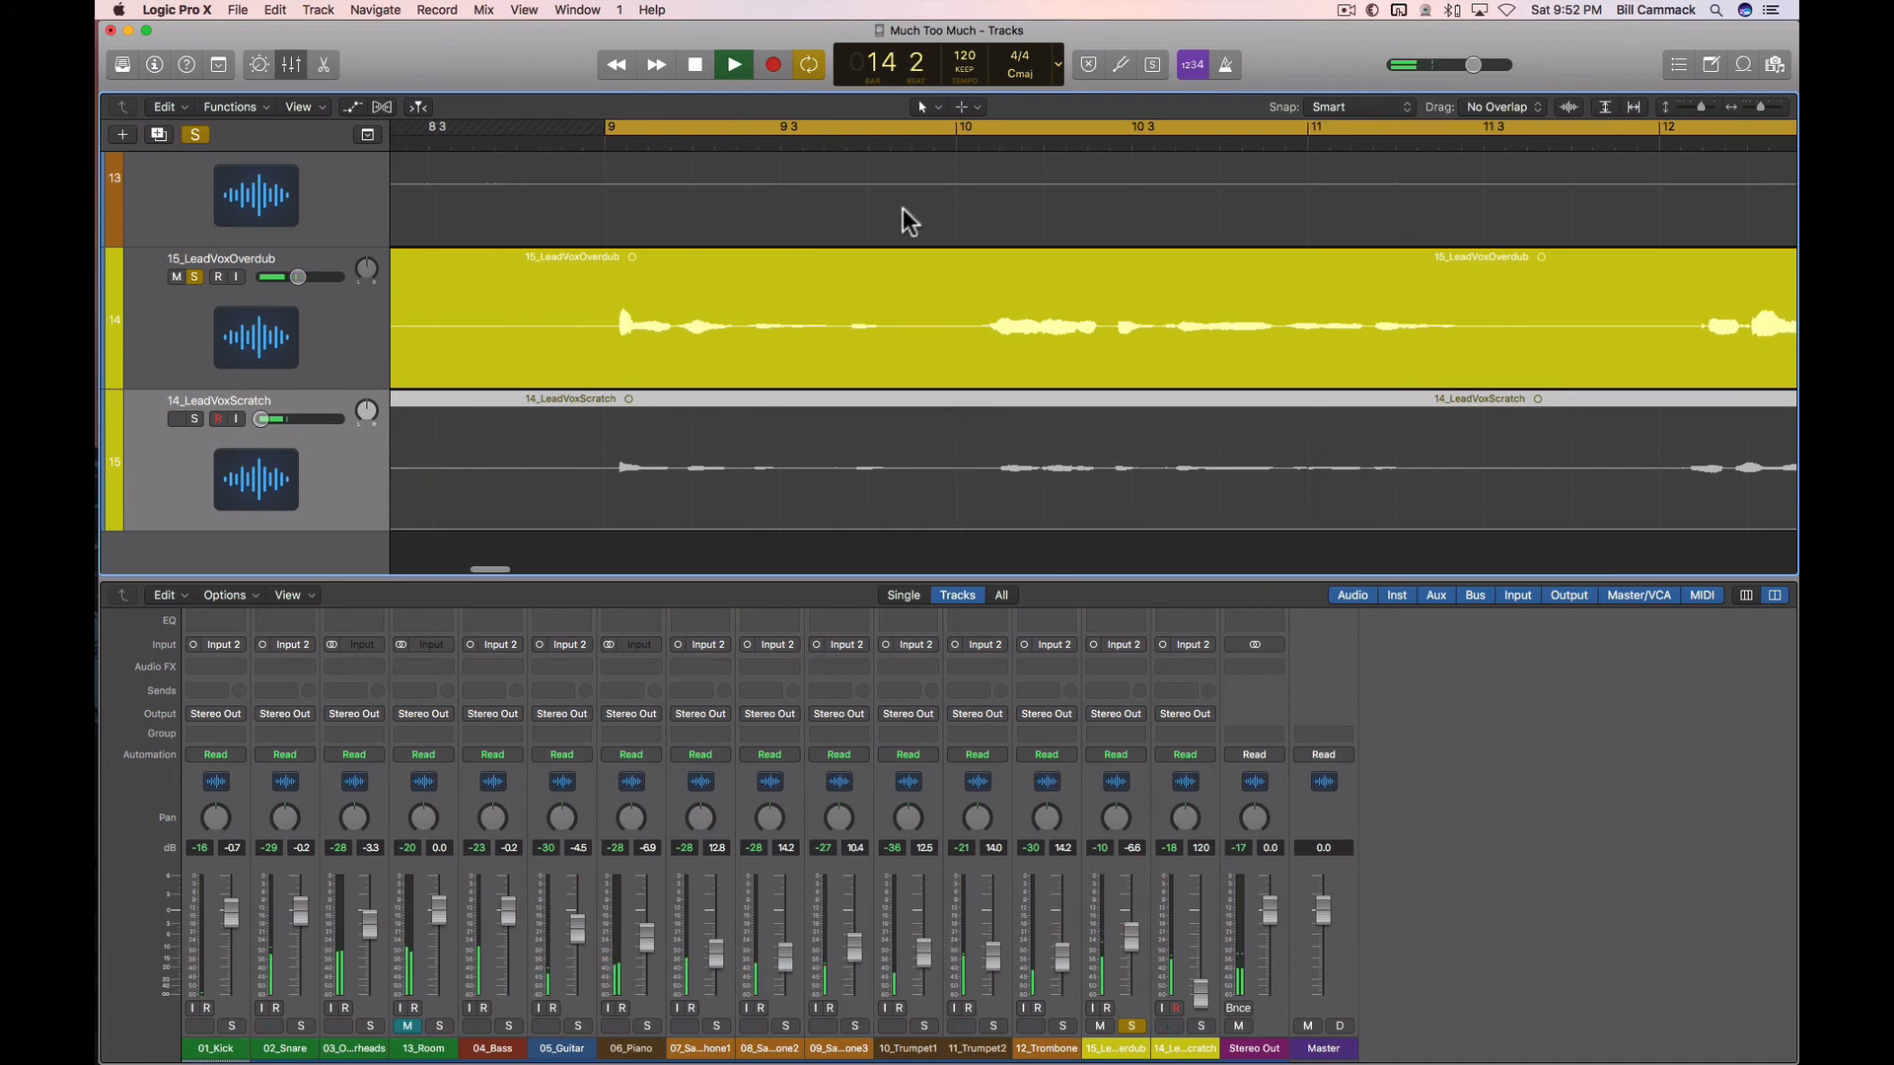
pyautogui.press('super+Left')
pyautogui.press('super+Left')
pyautogui.press('super+Left')
pyautogui.press('super+Left')
pyautogui.press('super+Left')
pyautogui.press('super+Left')
pyautogui.press('super+Left')
pyautogui.press('super+Left')
pyautogui.press('super+Left')
pyautogui.press('super+Left')
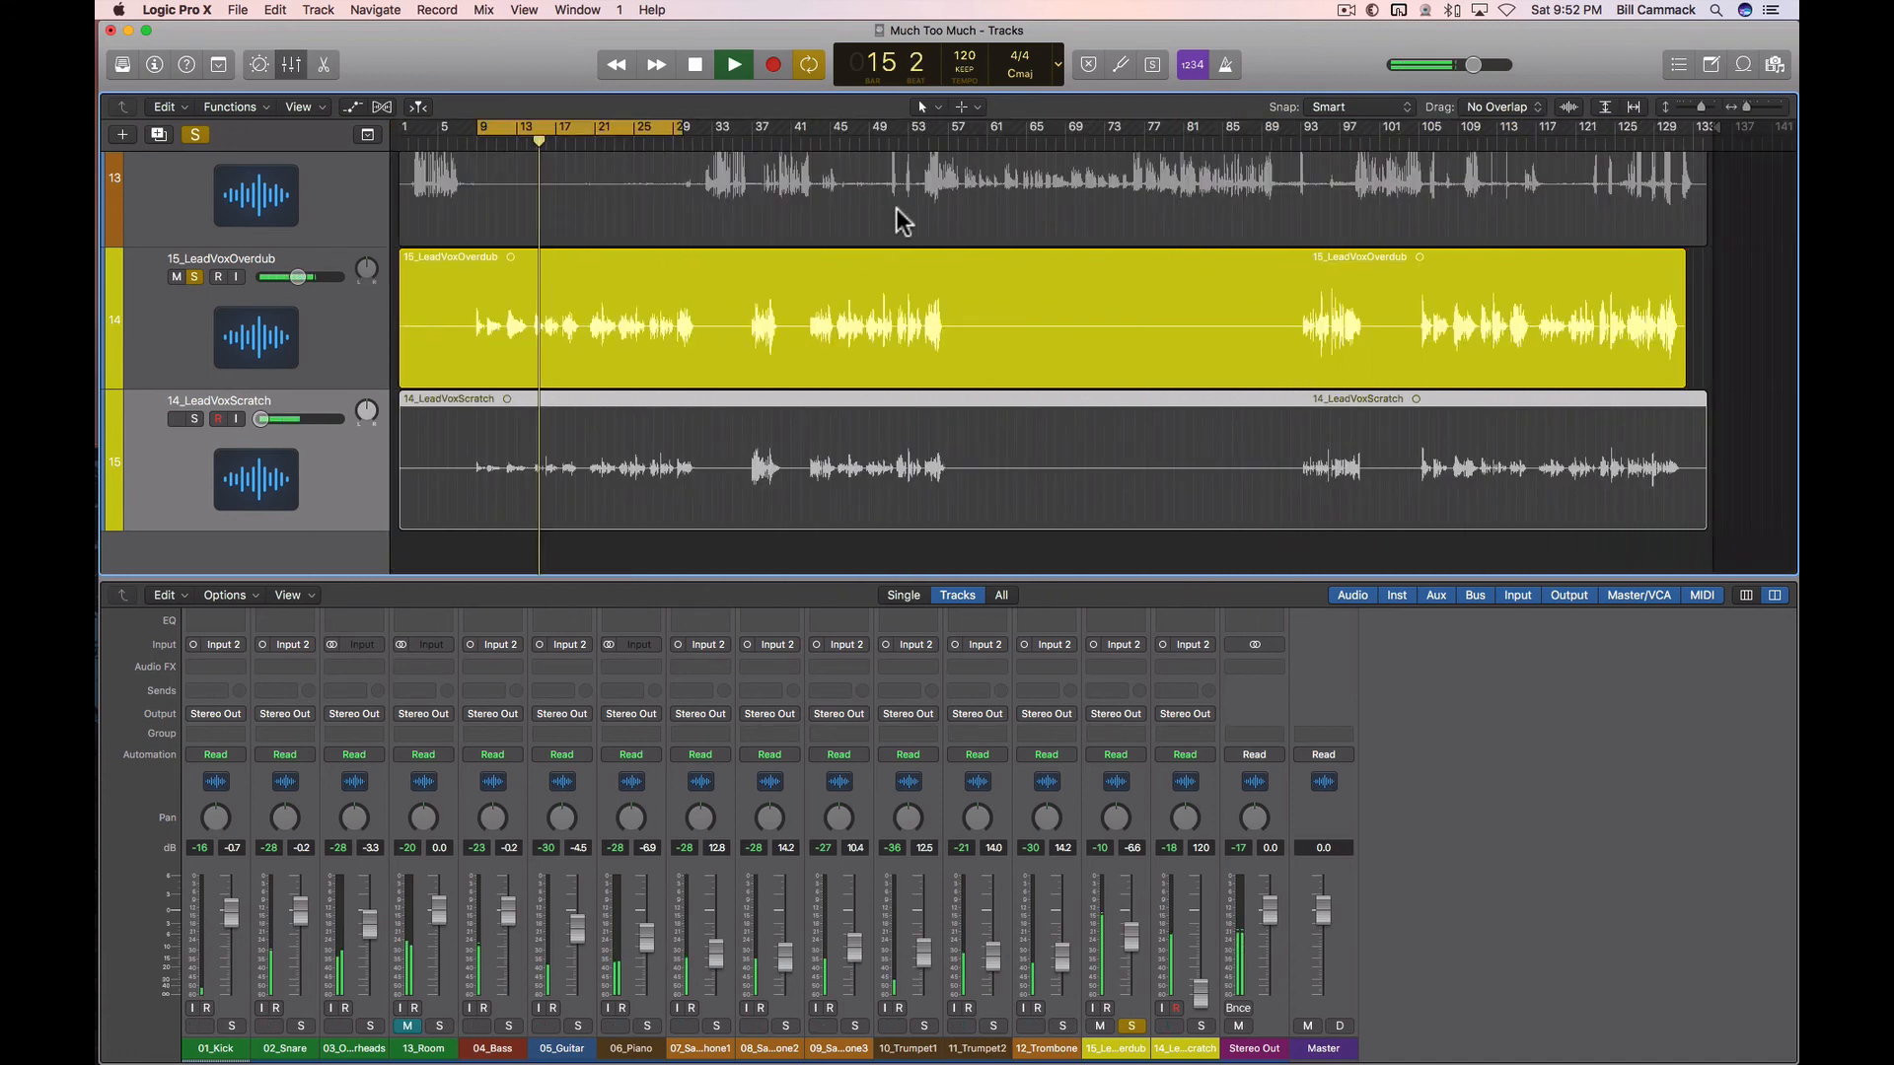
# Extend the end of the cycle range to bar 32, past the last phrase of the first vocal section.
pyautogui.press('super+Right')
pyautogui.press('super+Right')
pyautogui.press('super+Right')
pyautogui.press('super+Right')
pyautogui.press('super+Right')
pyautogui.press('super+Right')
pyautogui.press('super+Right')
pyautogui.hscroll(5, 809, 212)
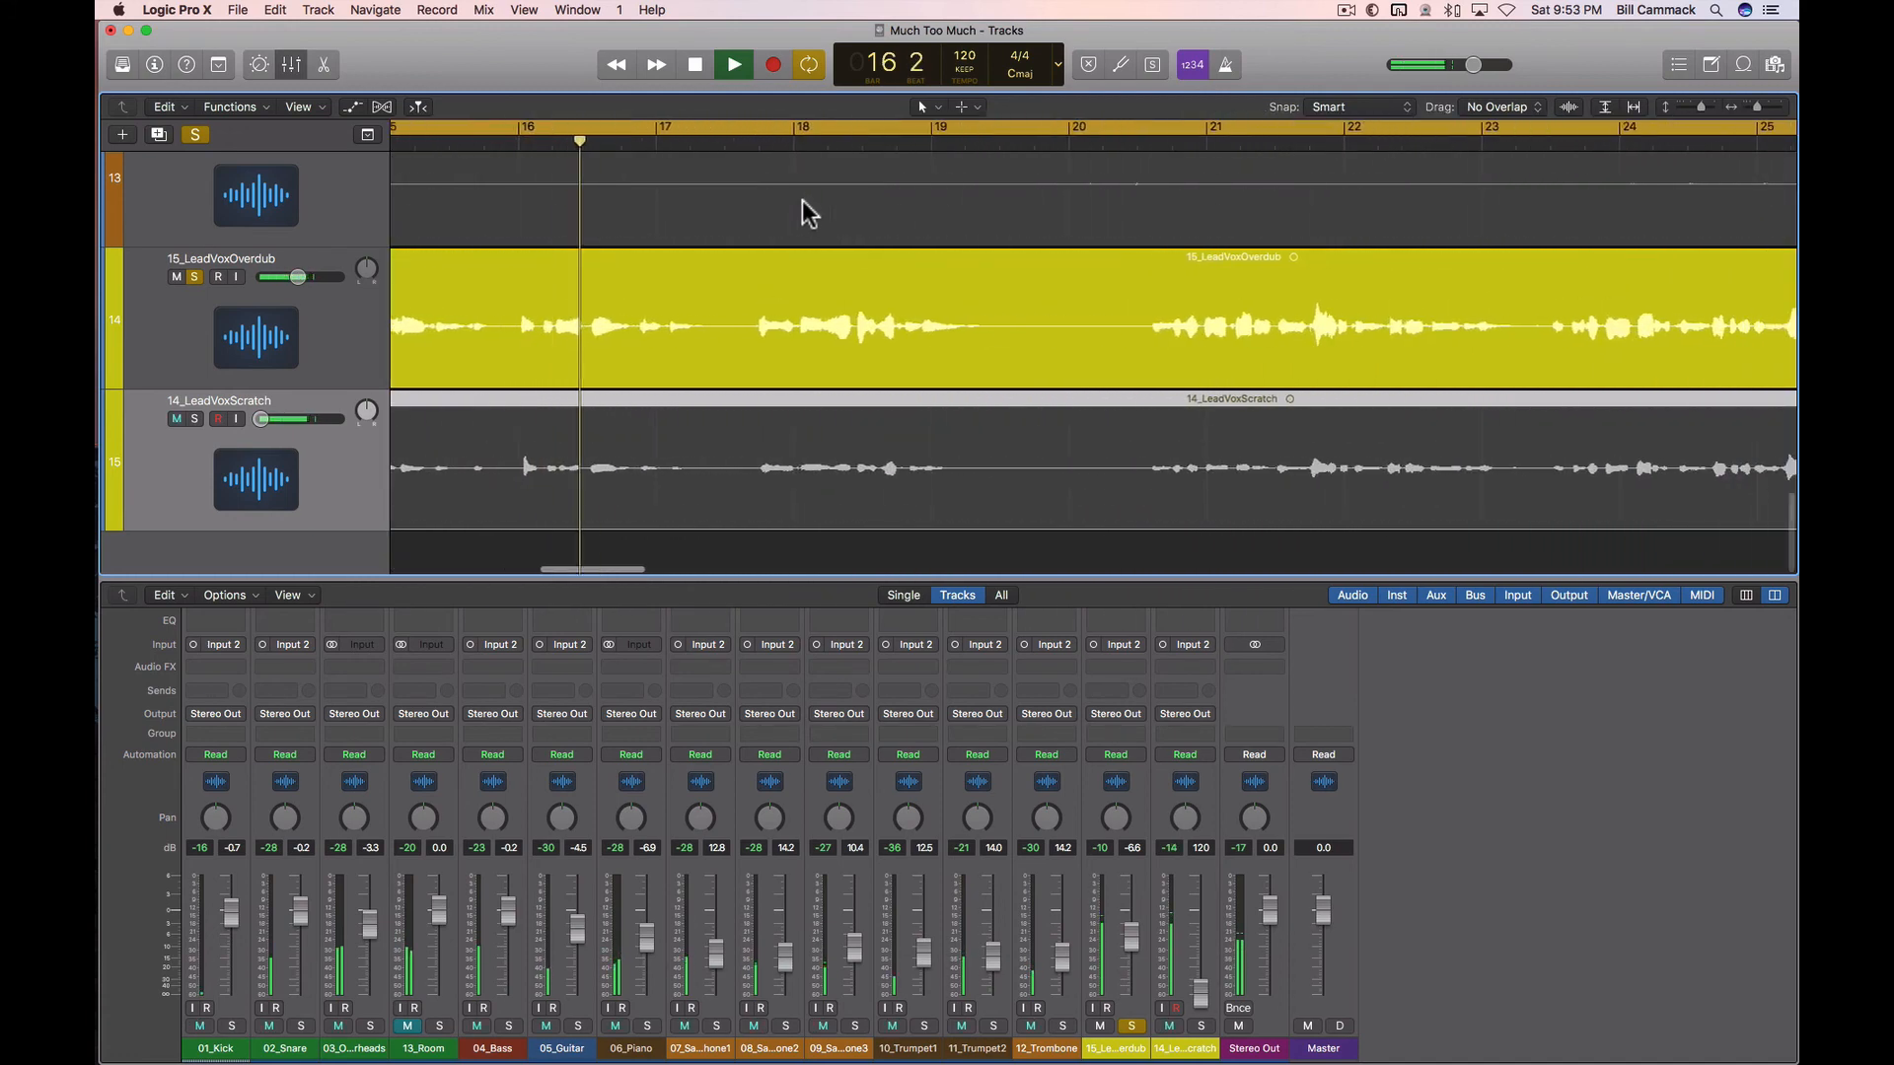
pyautogui.hscroll(10, 809, 203)
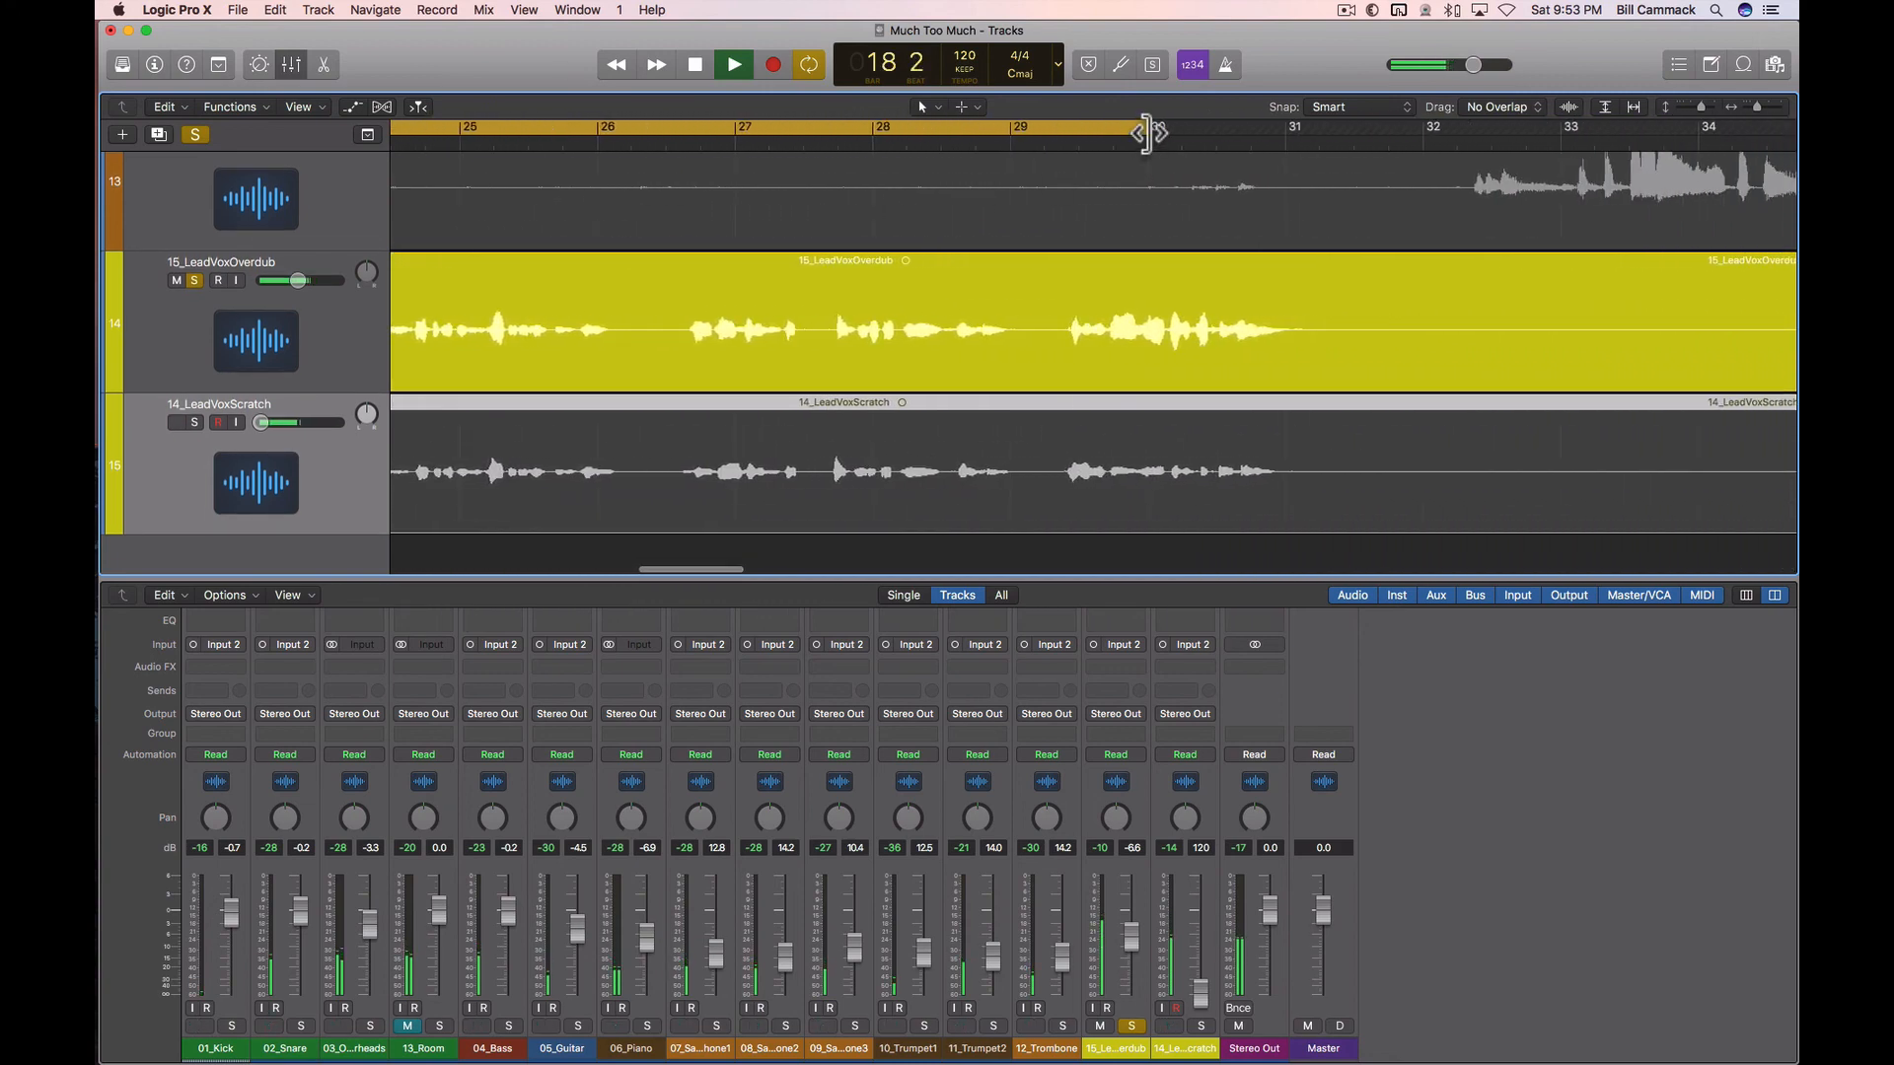
pyautogui.moveTo(1145, 134); pyautogui.dragTo(1418, 140)
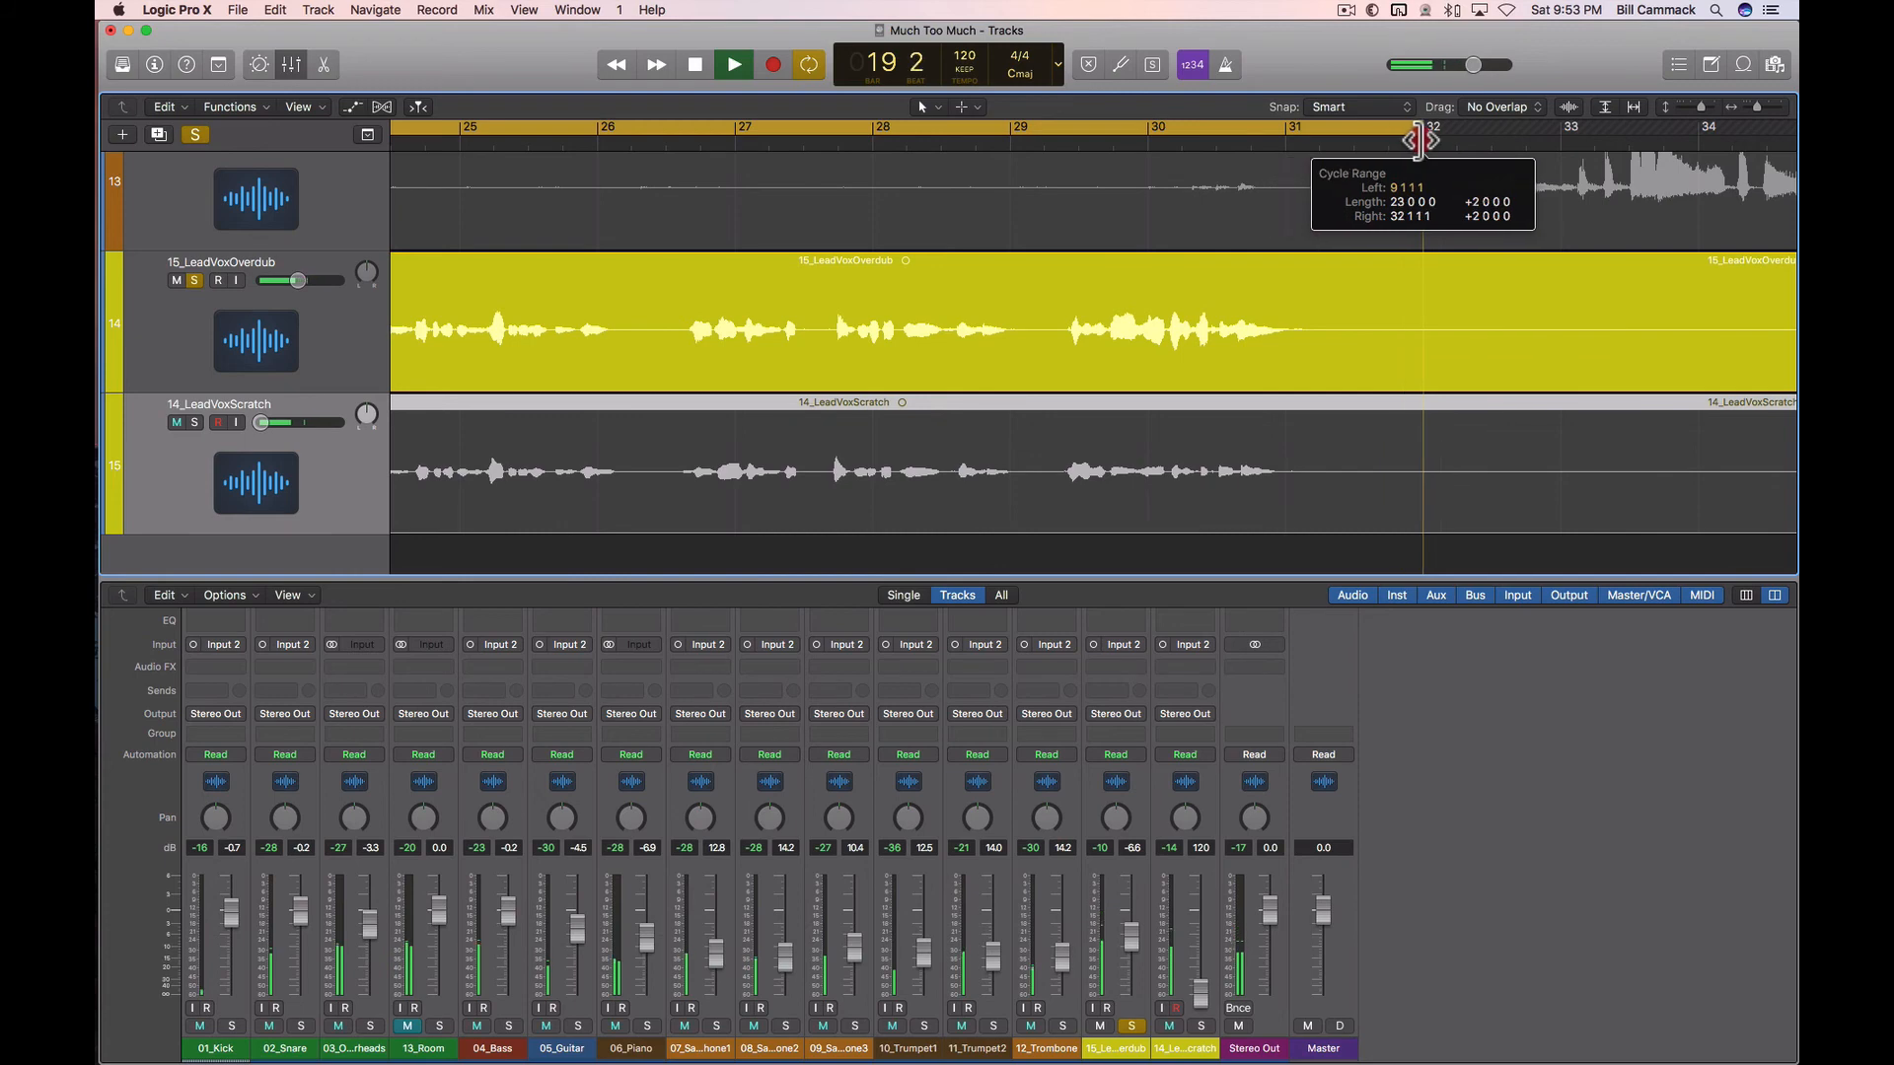
# Show the whole song length with the mixer hidden and the two lead vocal tracks enlarged, and stop playback.
pyautogui.press('z')
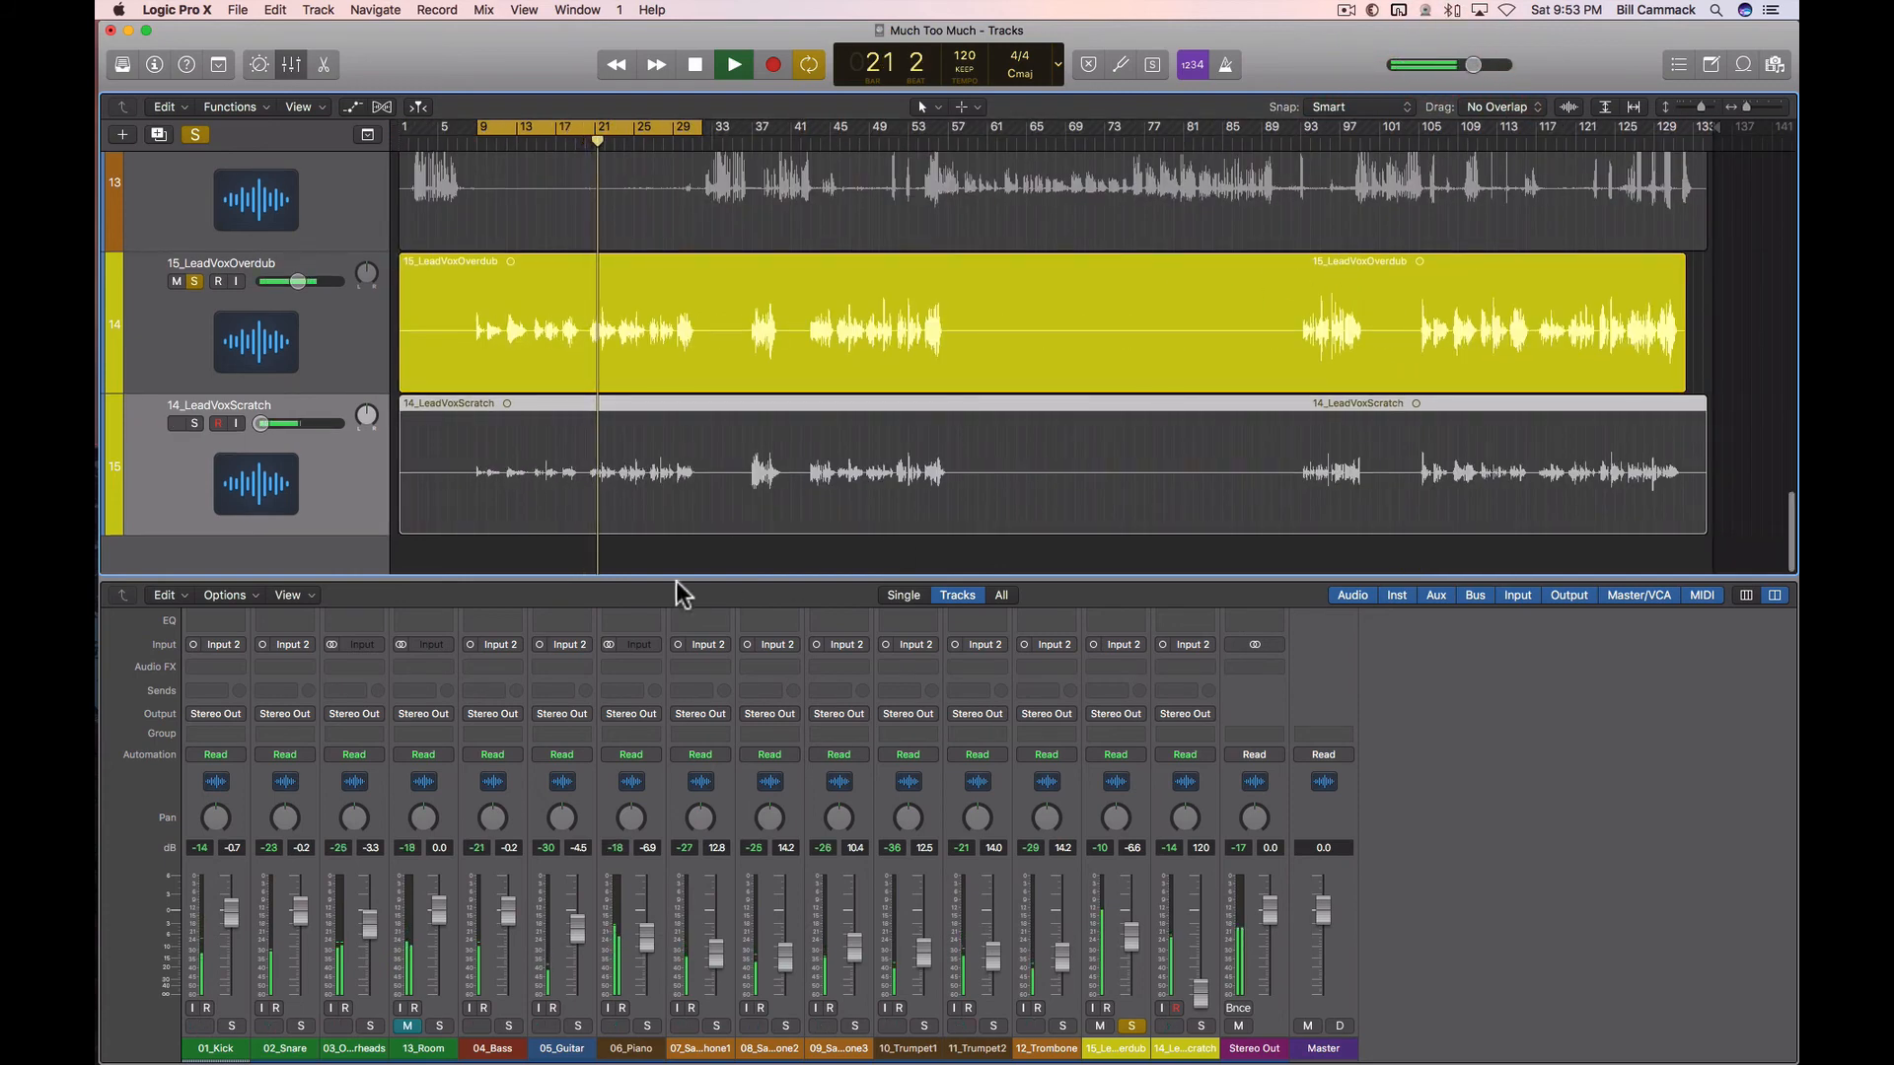
pyautogui.press('x')
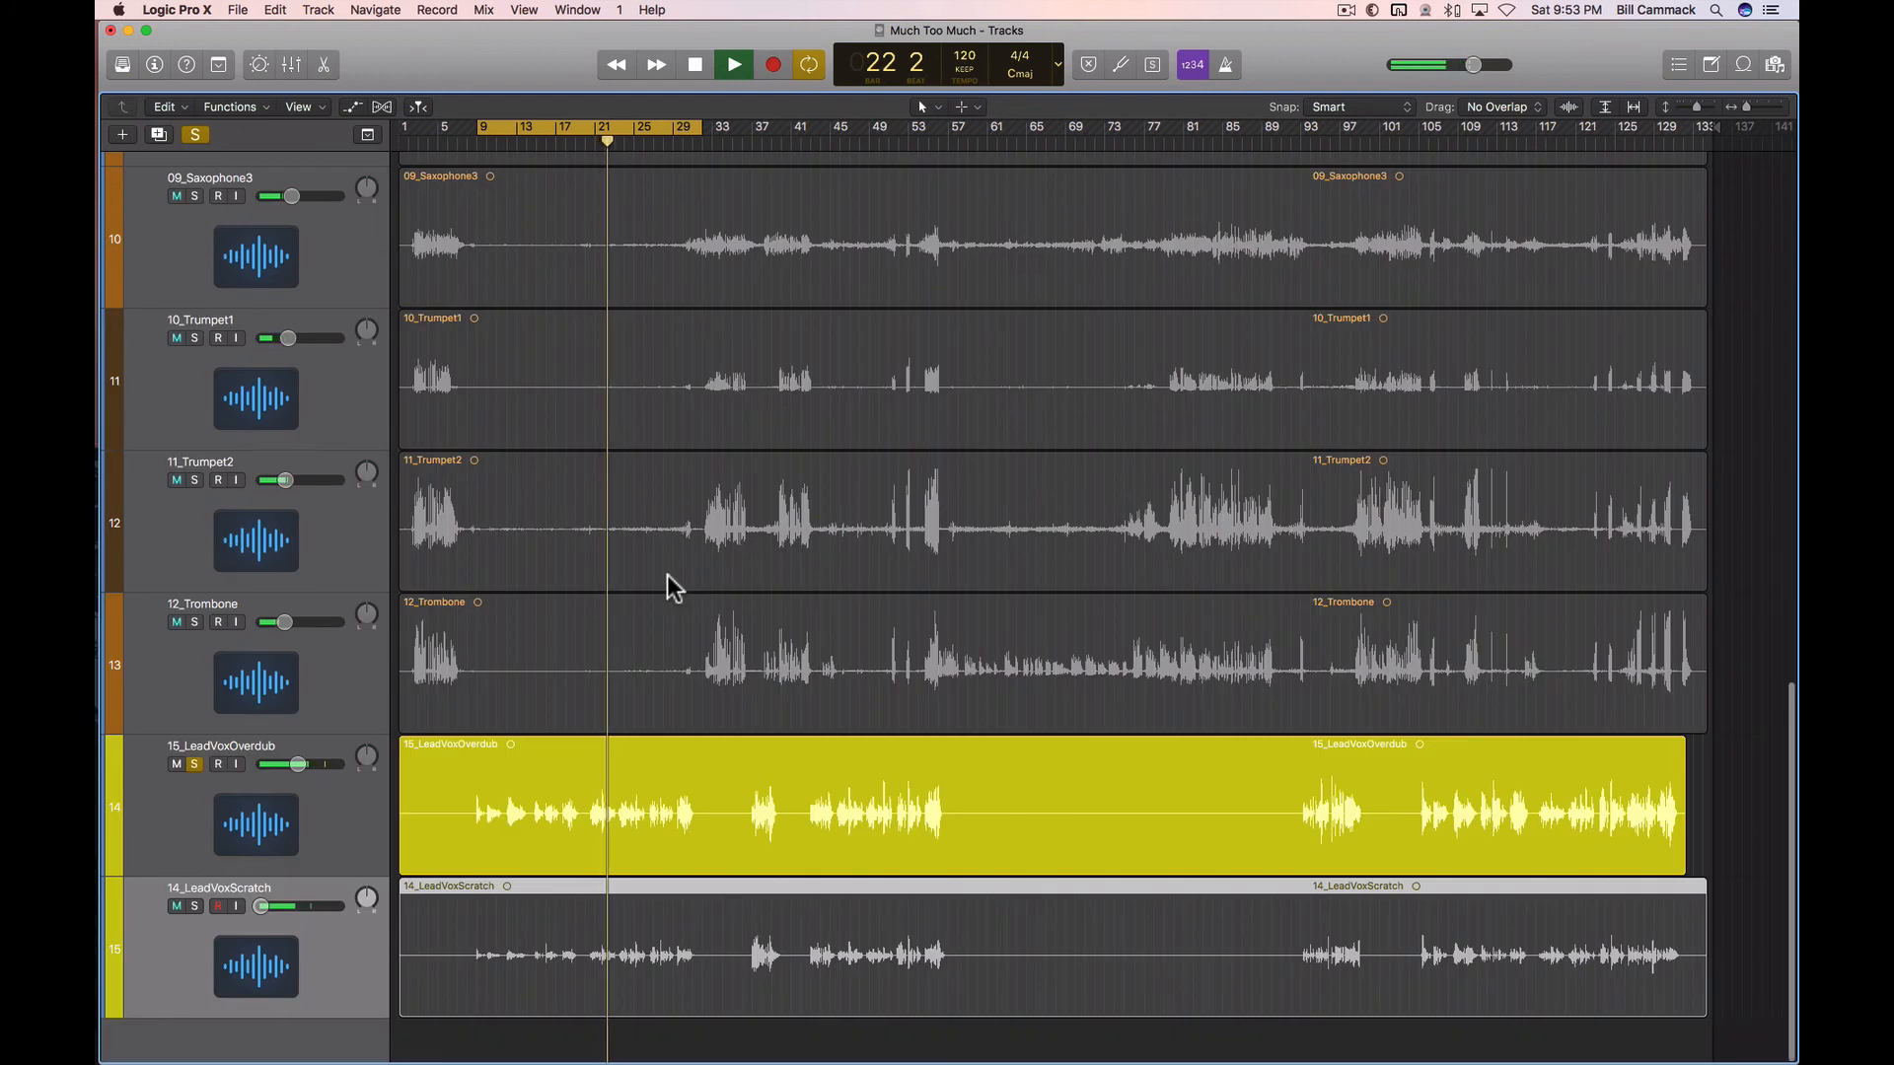
pyautogui.press('super+Down')
pyautogui.press('super+Down')
pyautogui.press('super+Down')
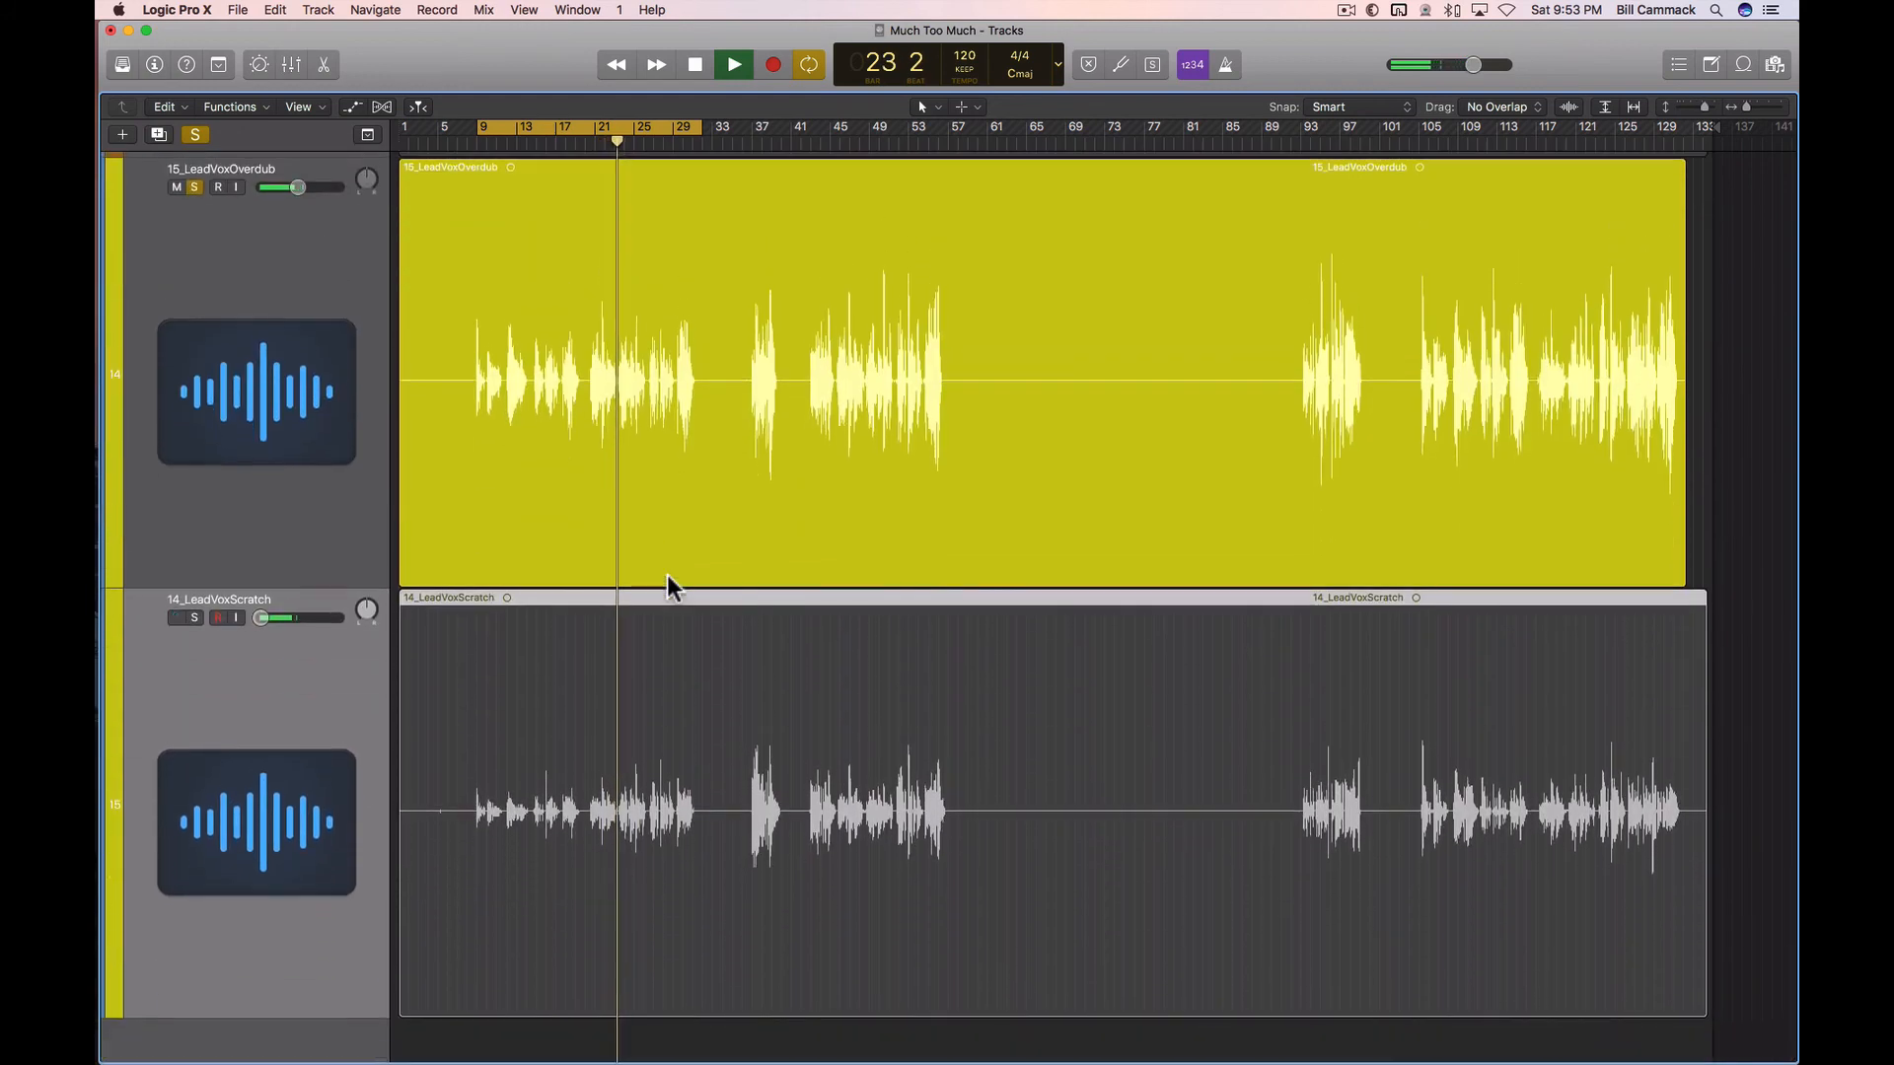
pyautogui.scroll(2, 666, 574)
pyautogui.scroll(-2, 667, 574)
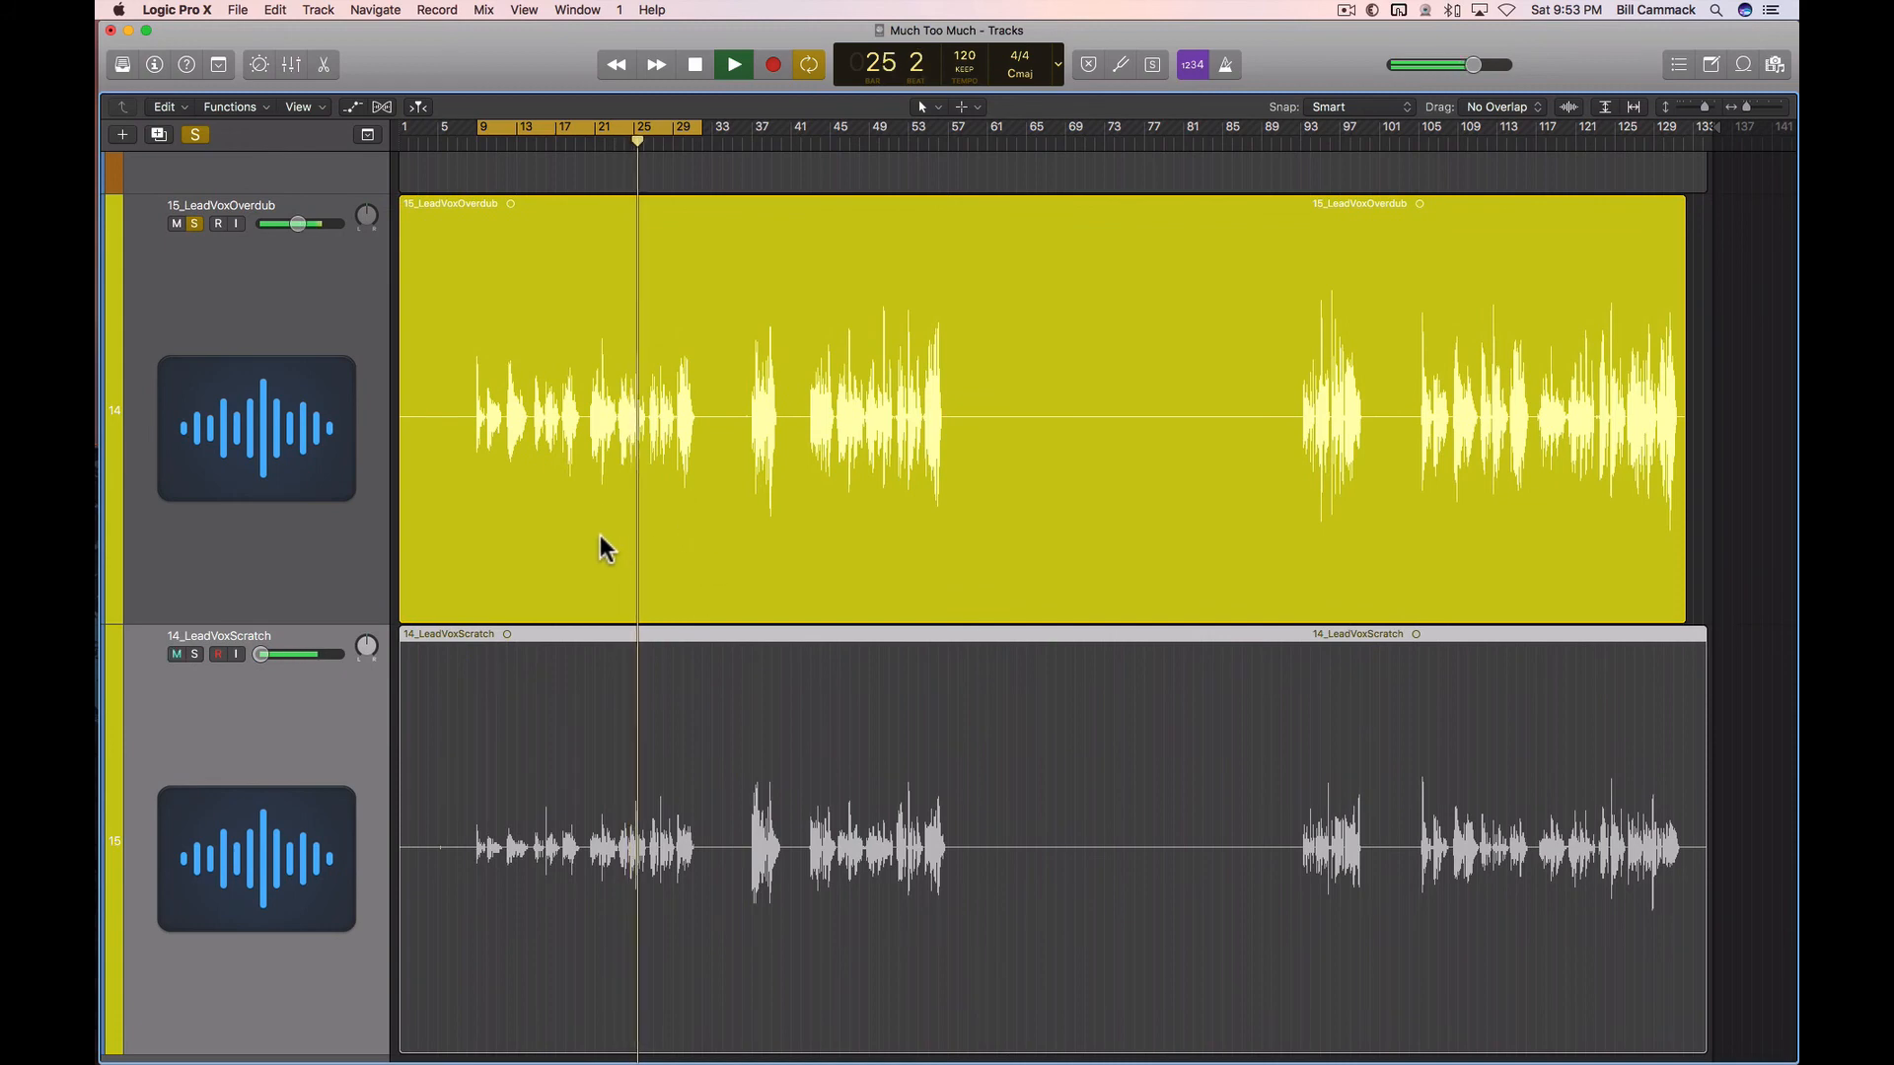
pyautogui.press('space')
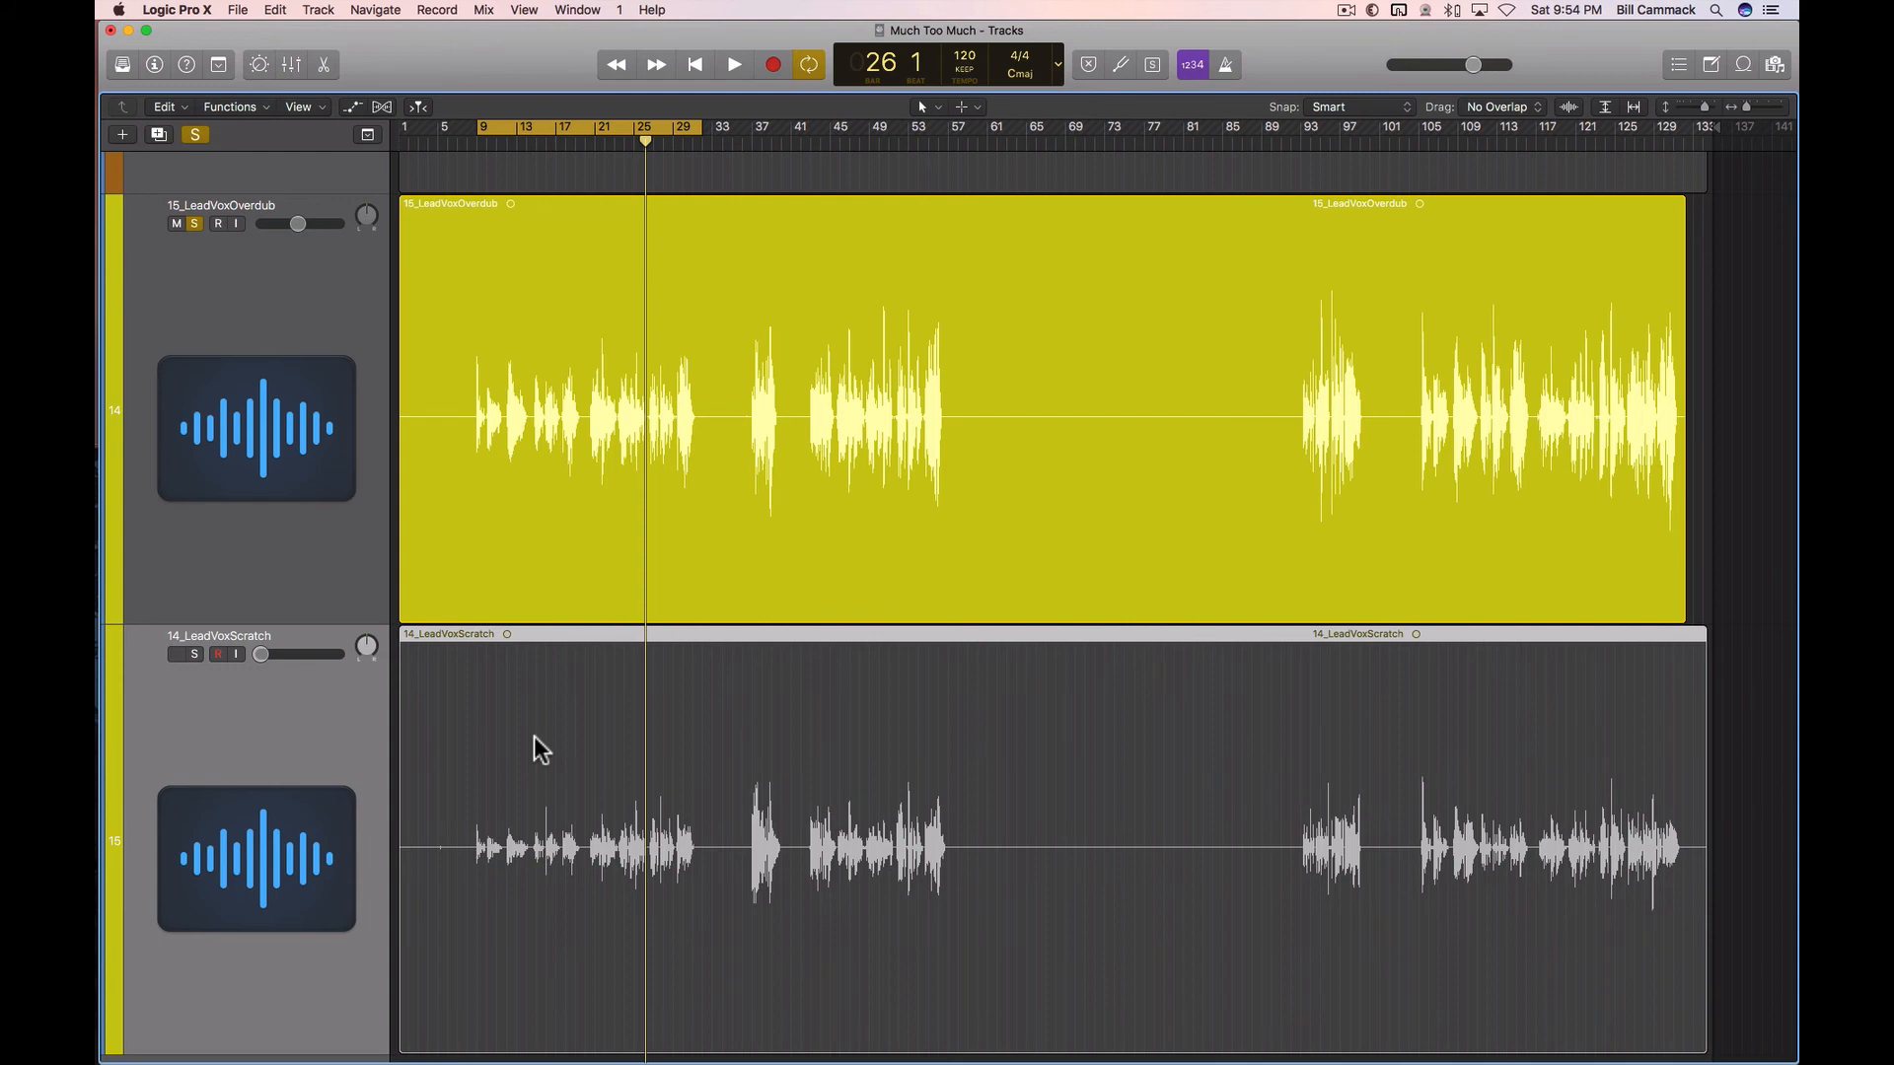
# Compare the scratch vocal with the overdub by soloing both over the looped section, and unsolo the scratch vocal.
pyautogui.press('space')
pyautogui.press('s')
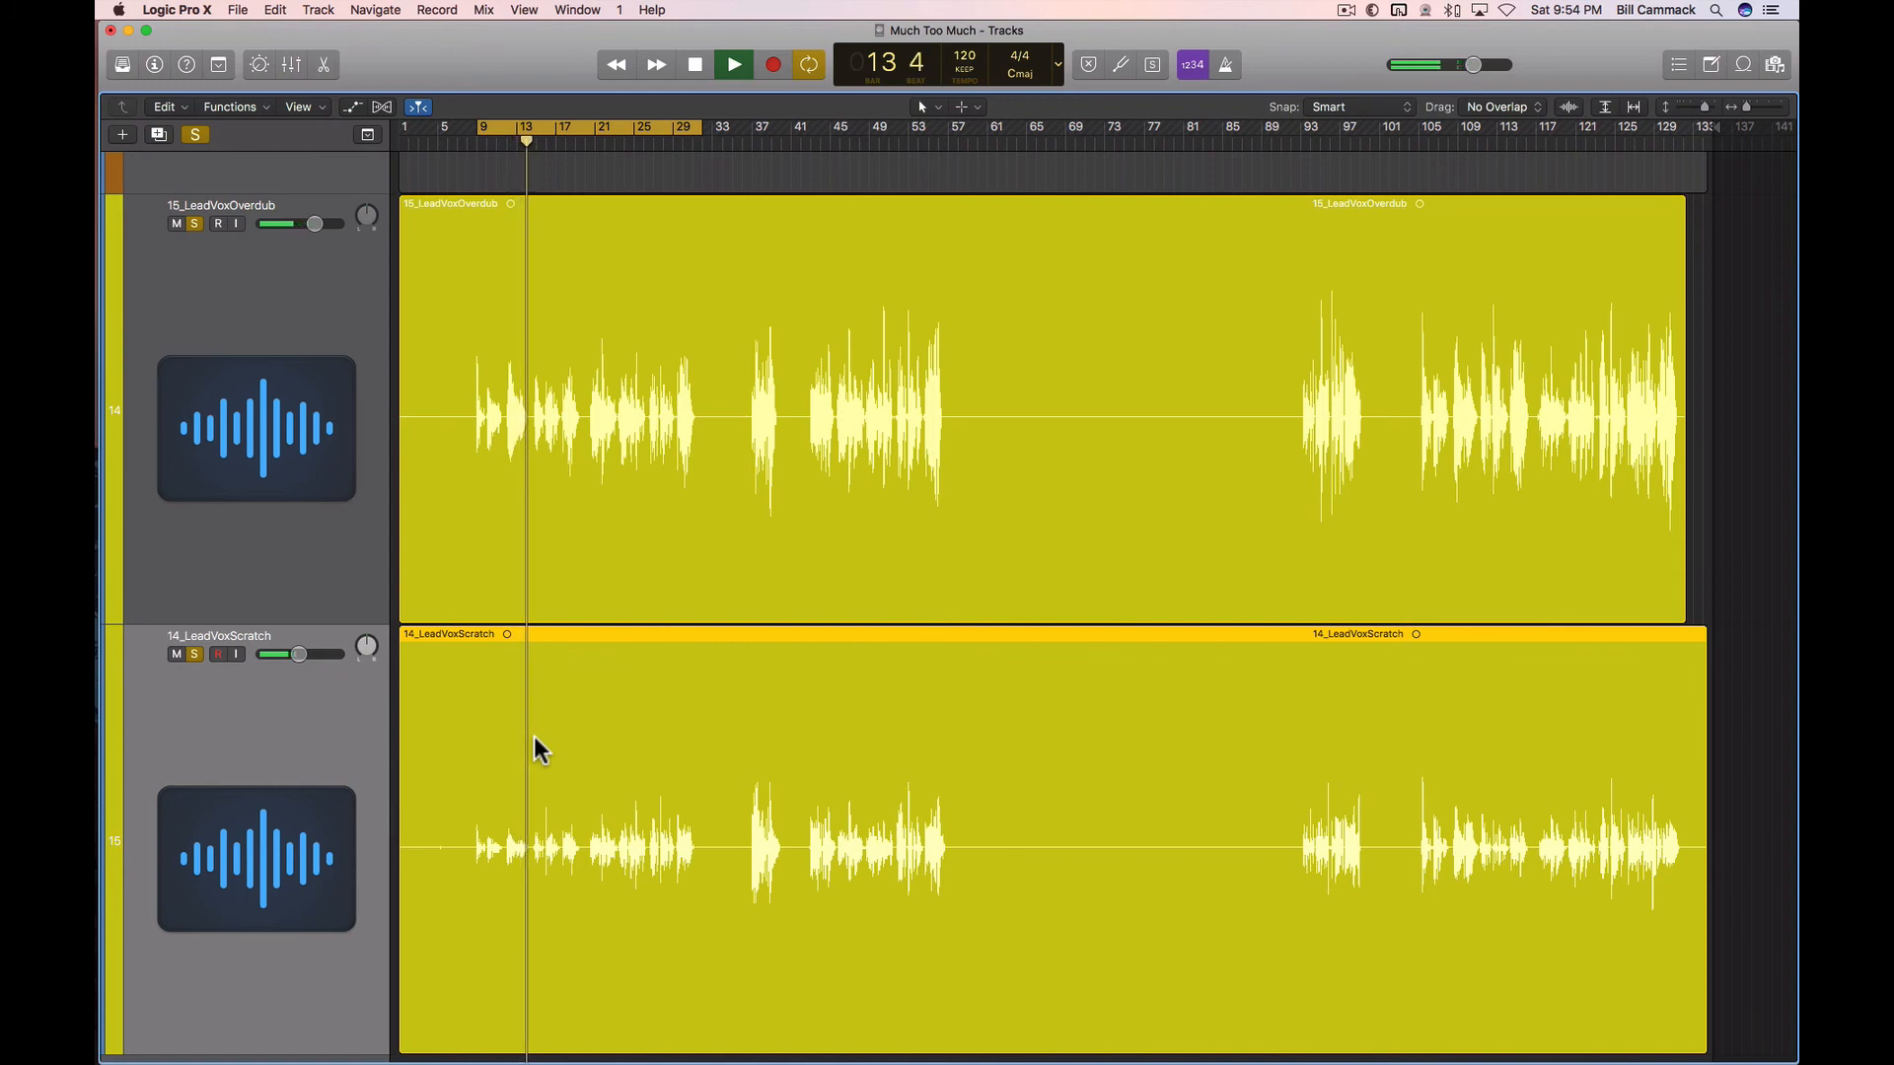
pyautogui.press('x')
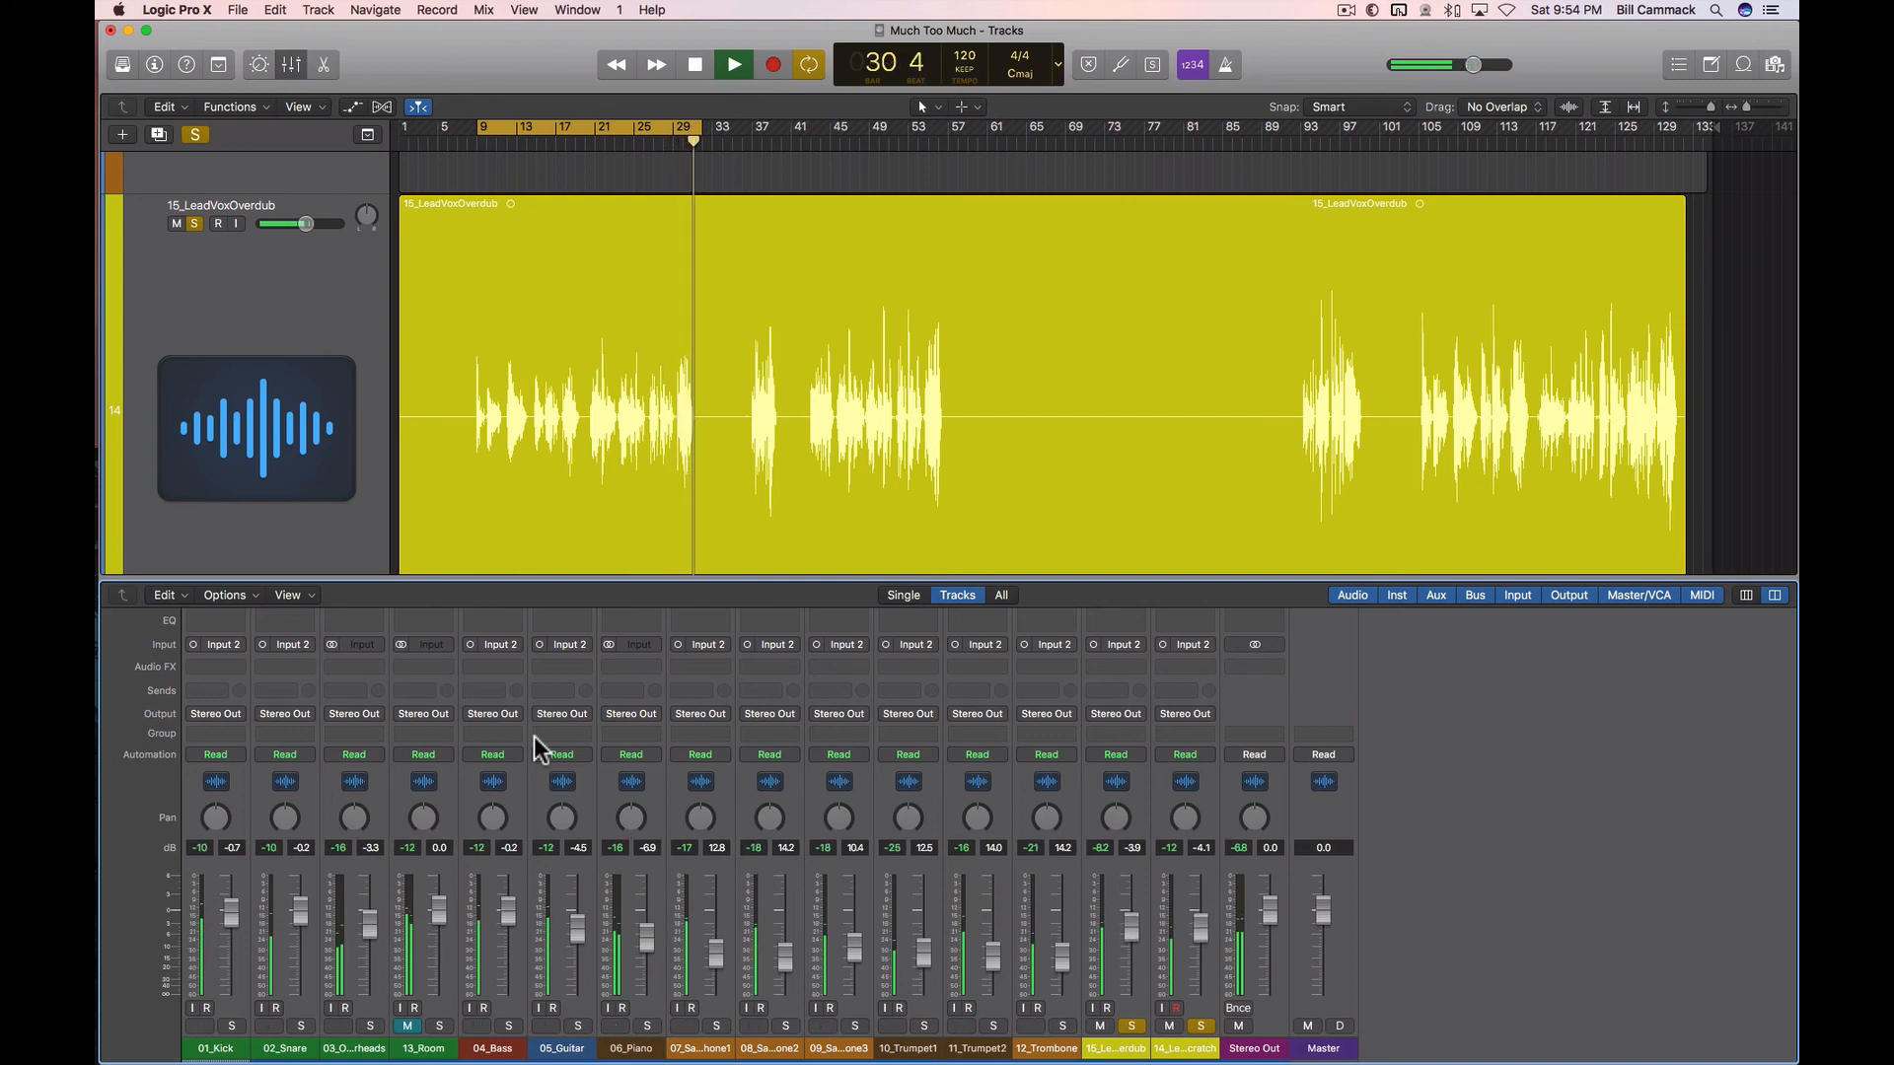
pyautogui.press('space')
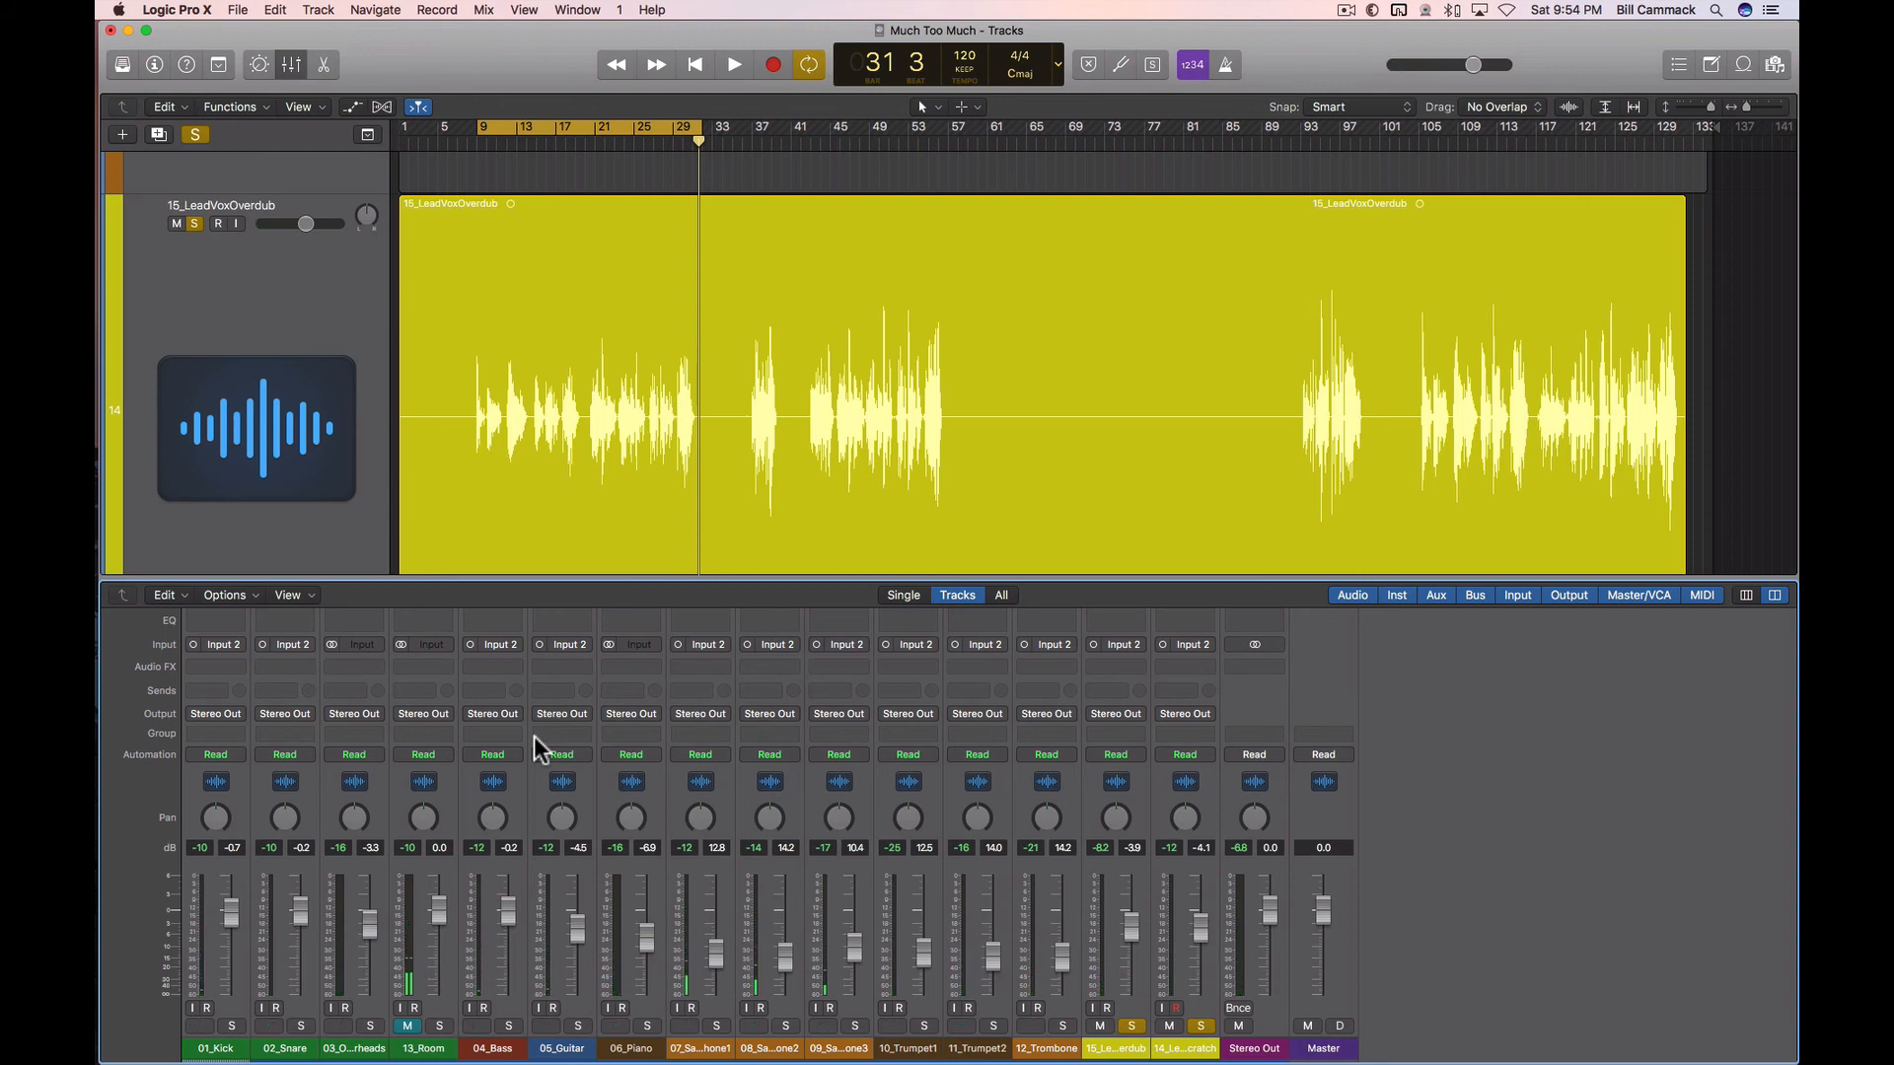
pyautogui.press('x')
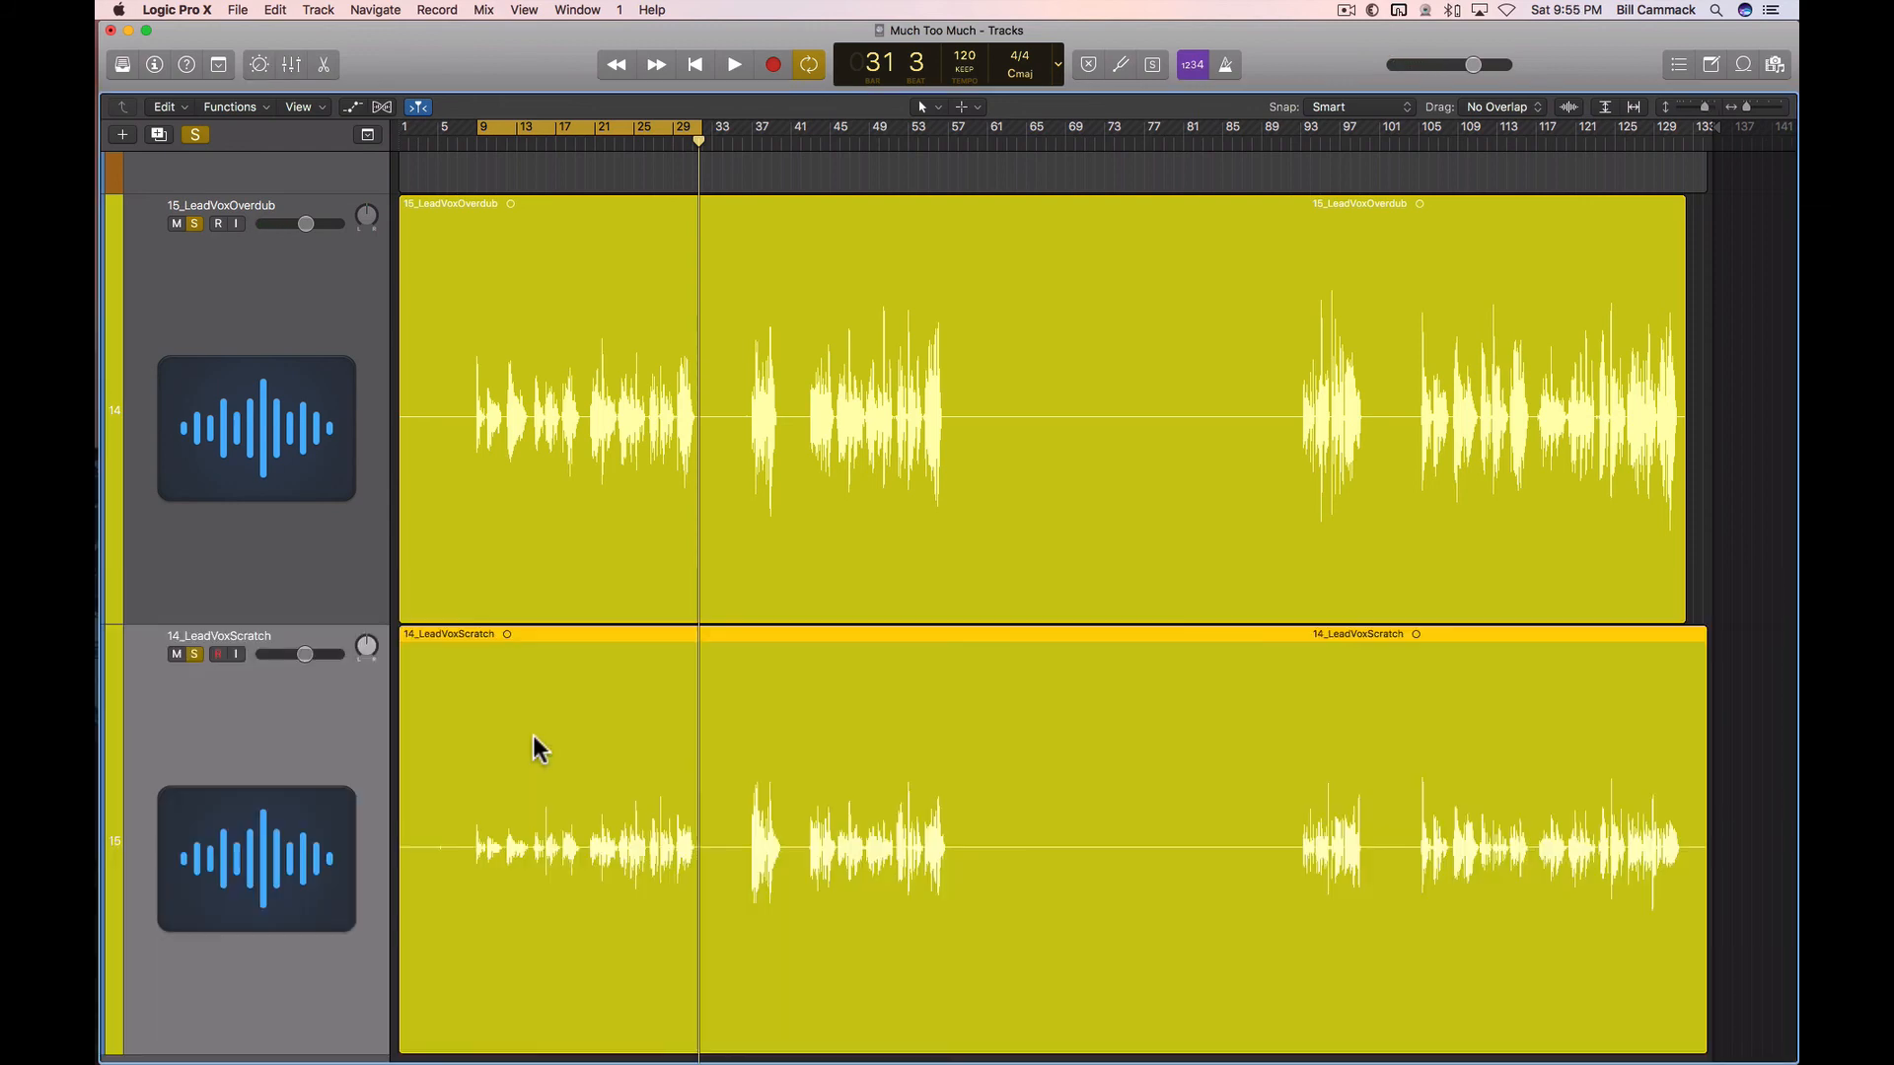
pyautogui.click(177, 654)
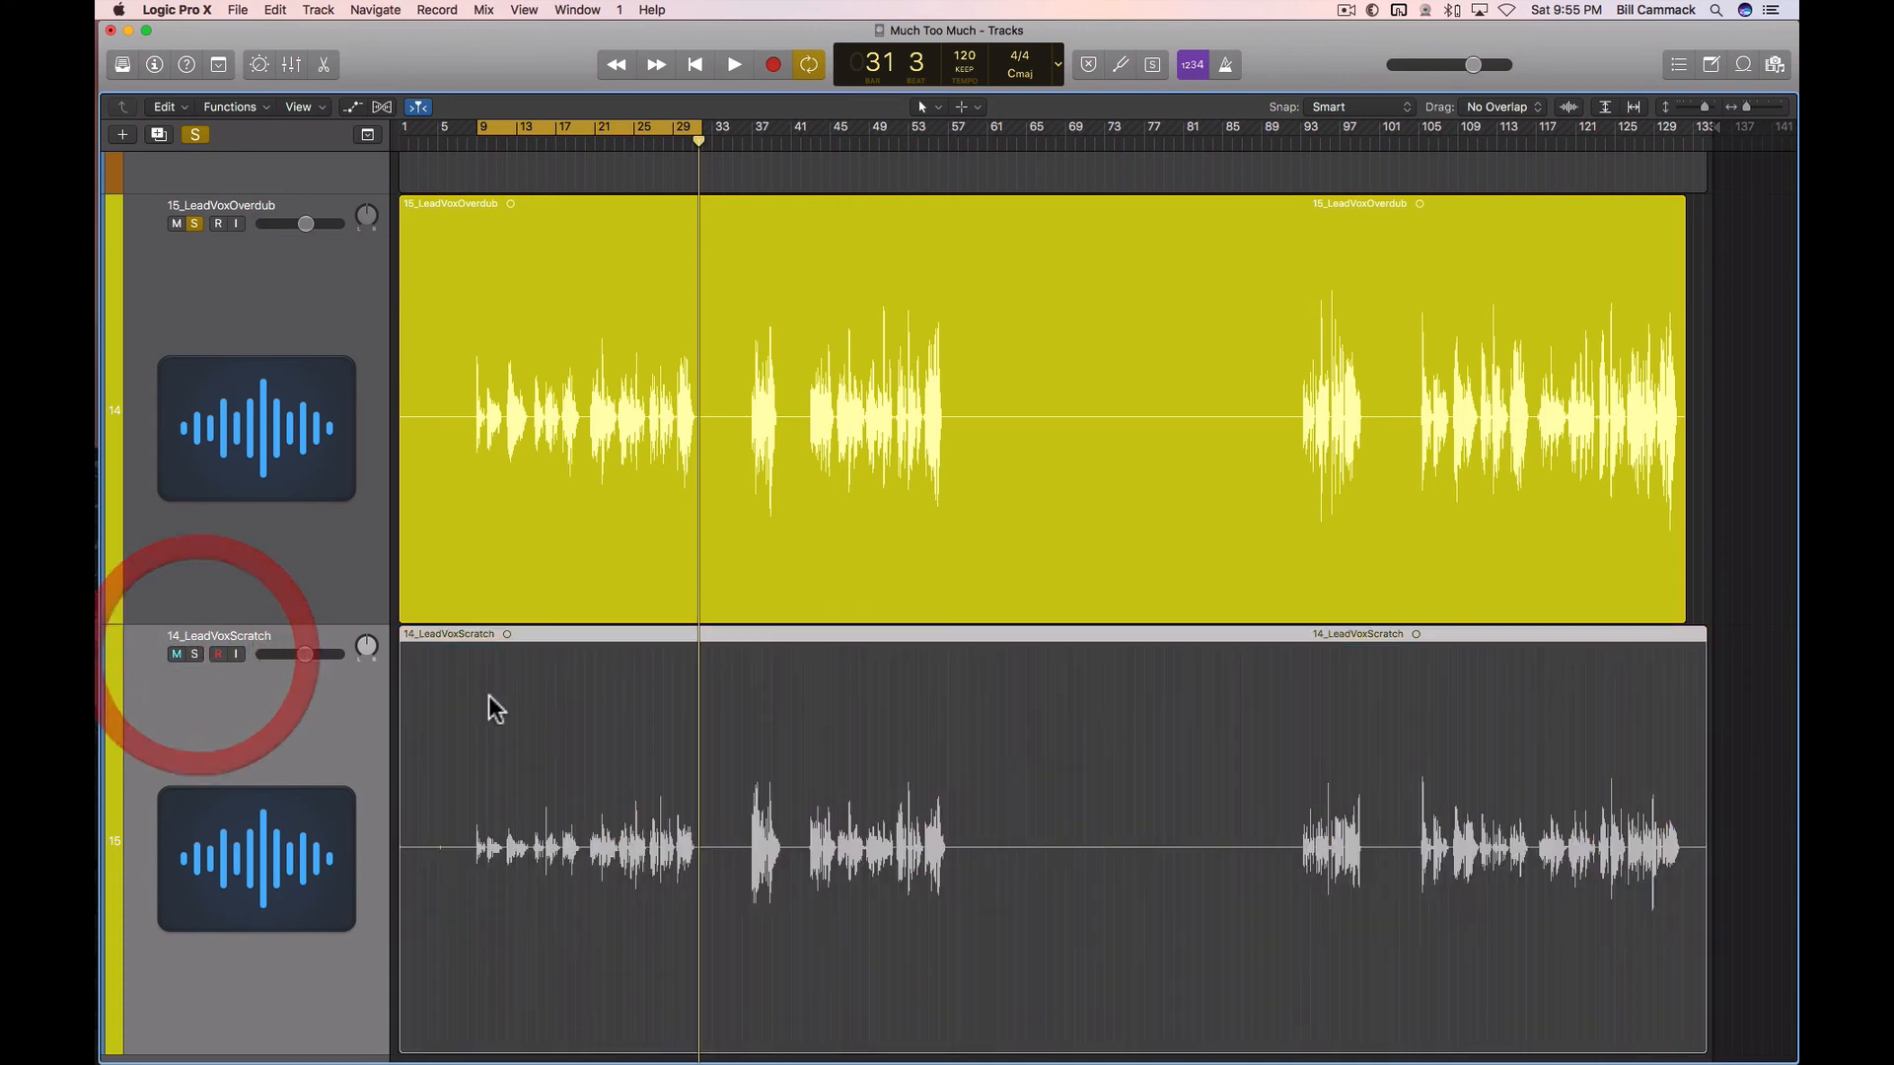
# Play the looped overdub with the first vocal section filling the track view and the mixer shown.
pyautogui.press('space')
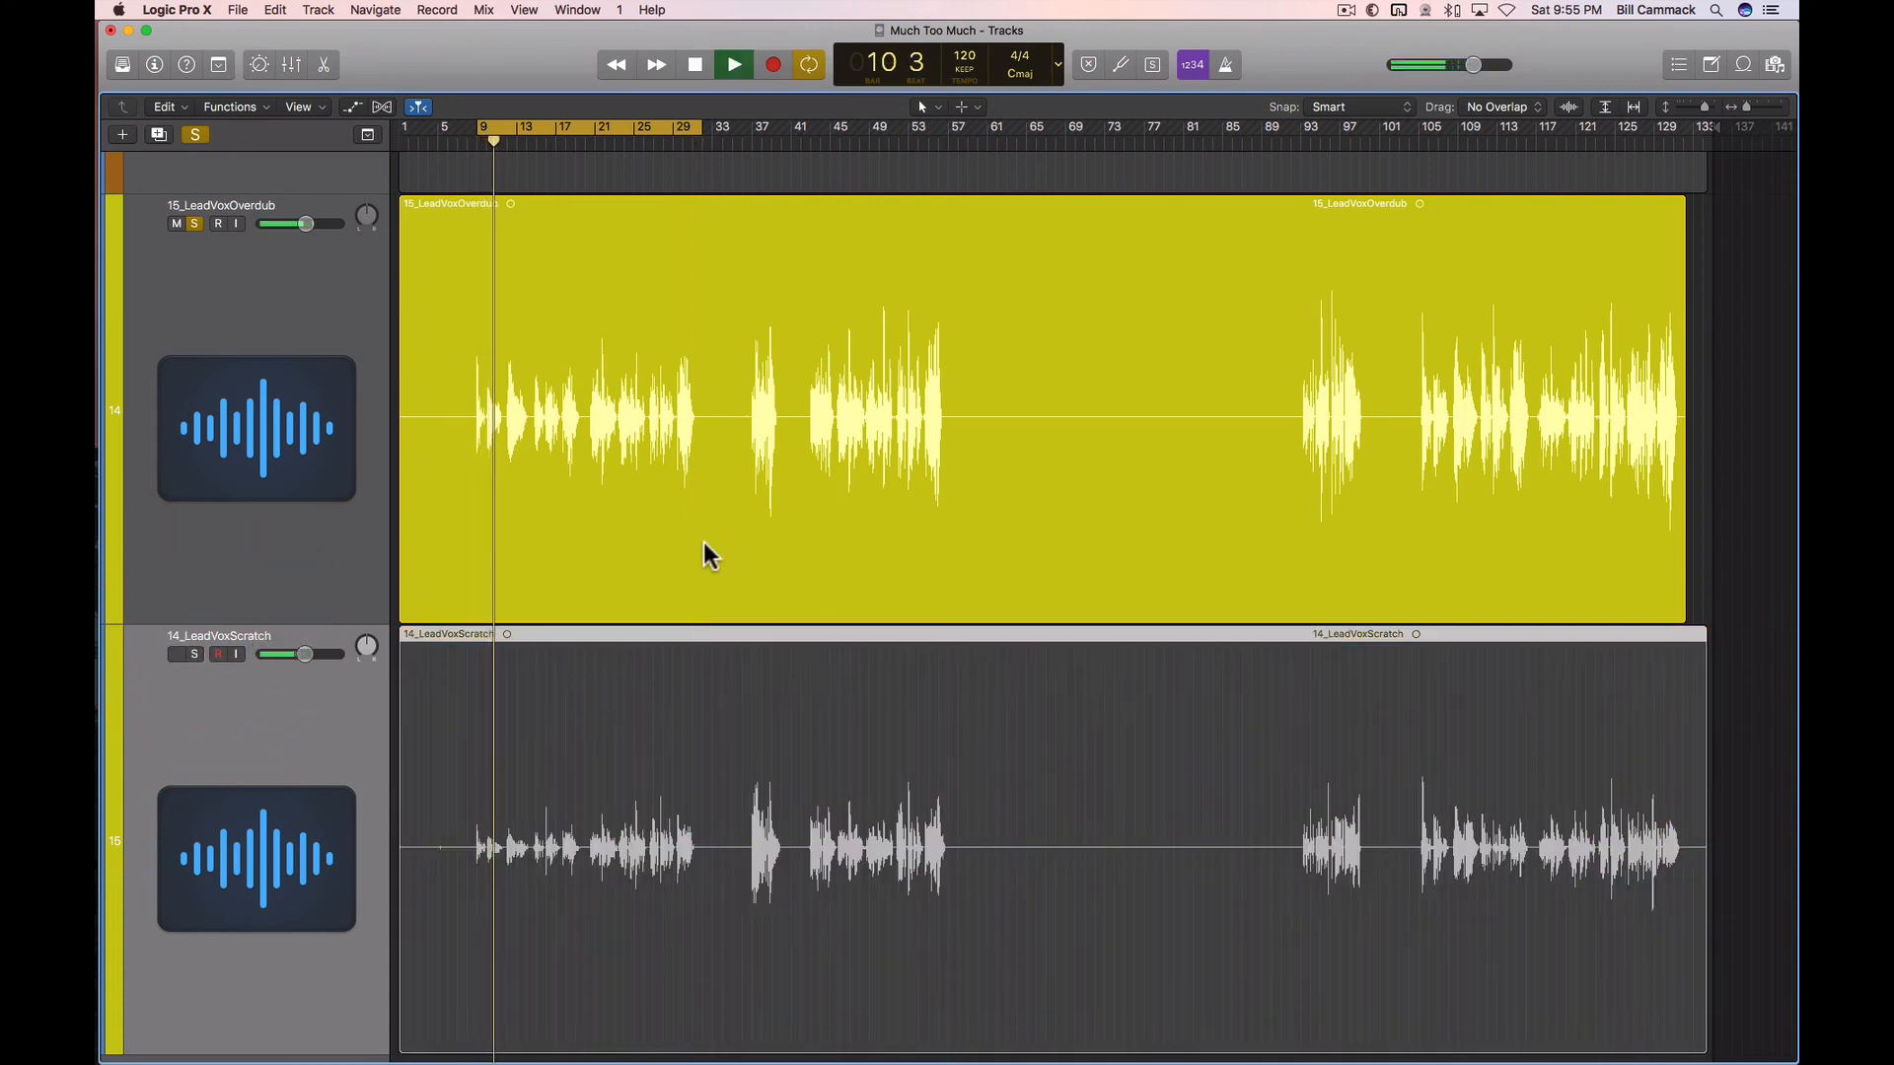
pyautogui.press('super+Right')
pyautogui.press('super+Right')
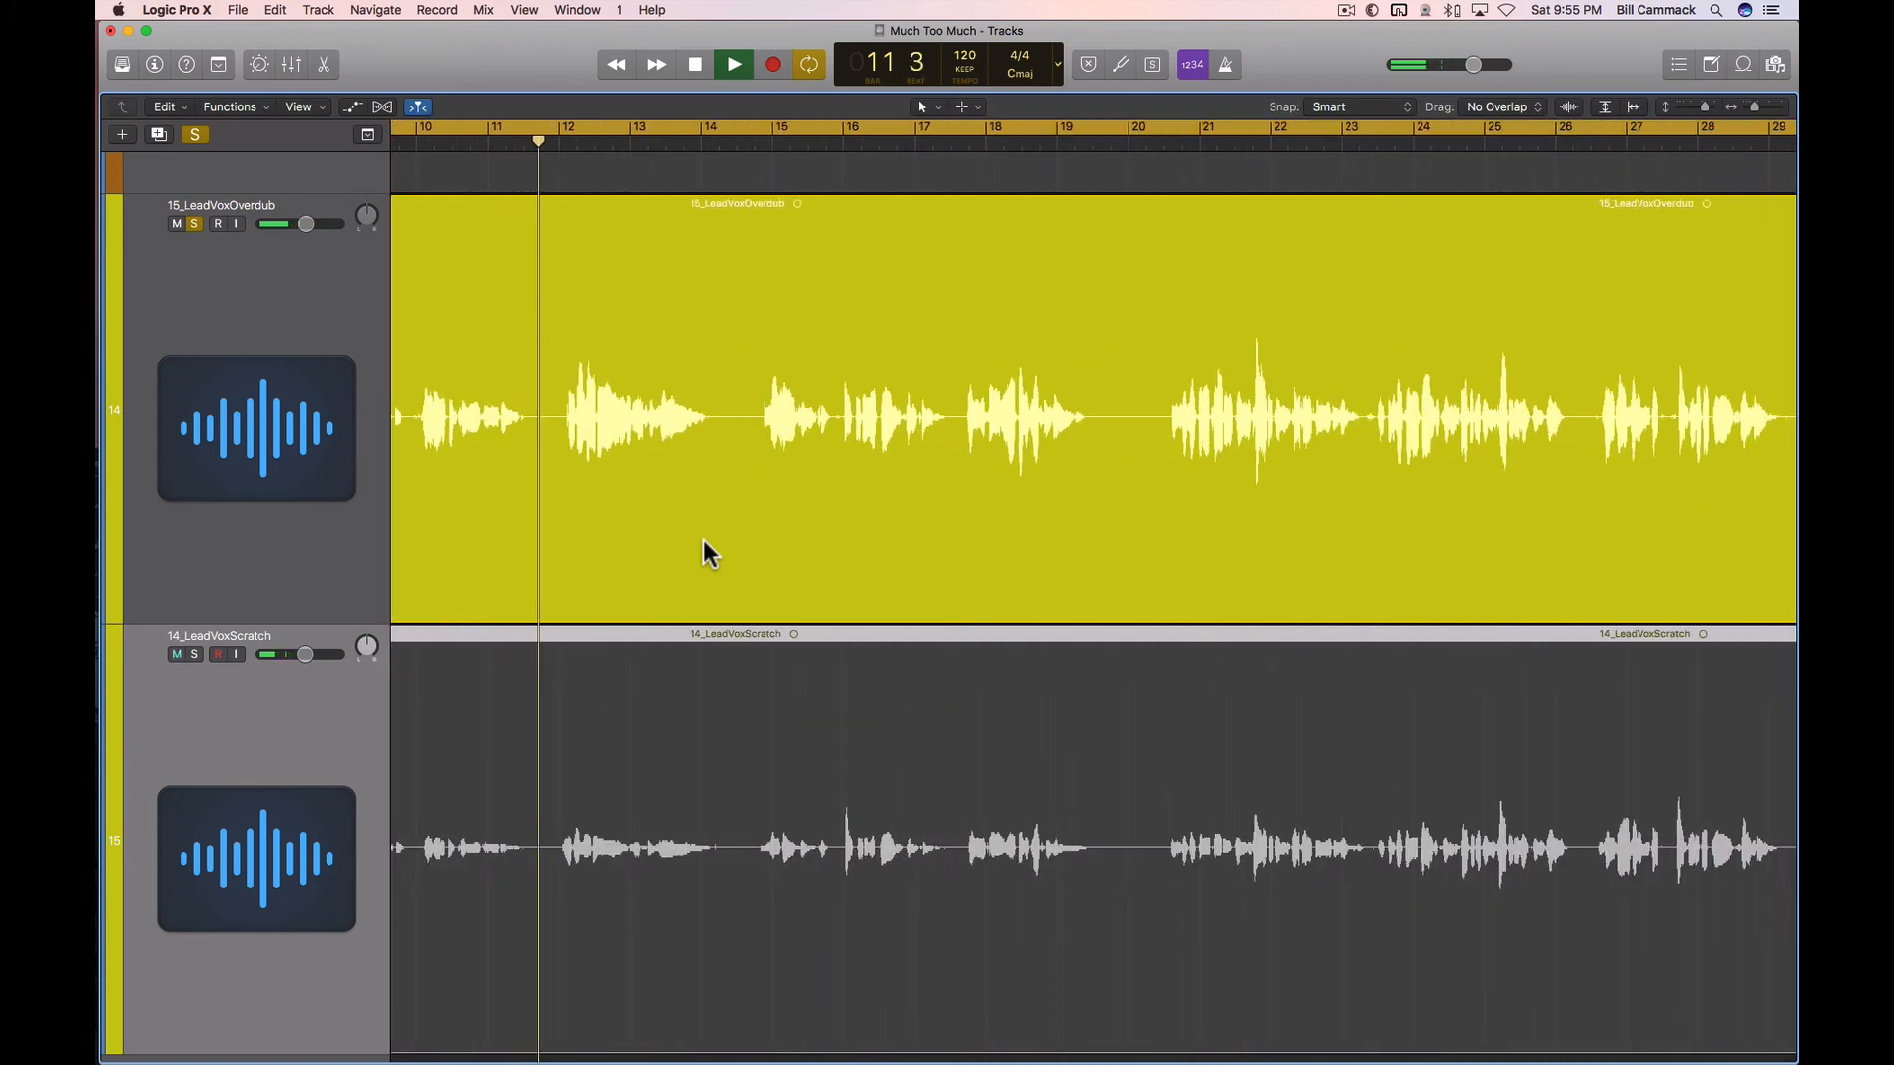
pyautogui.press('super+Right')
pyautogui.hscroll(-5, 702, 541)
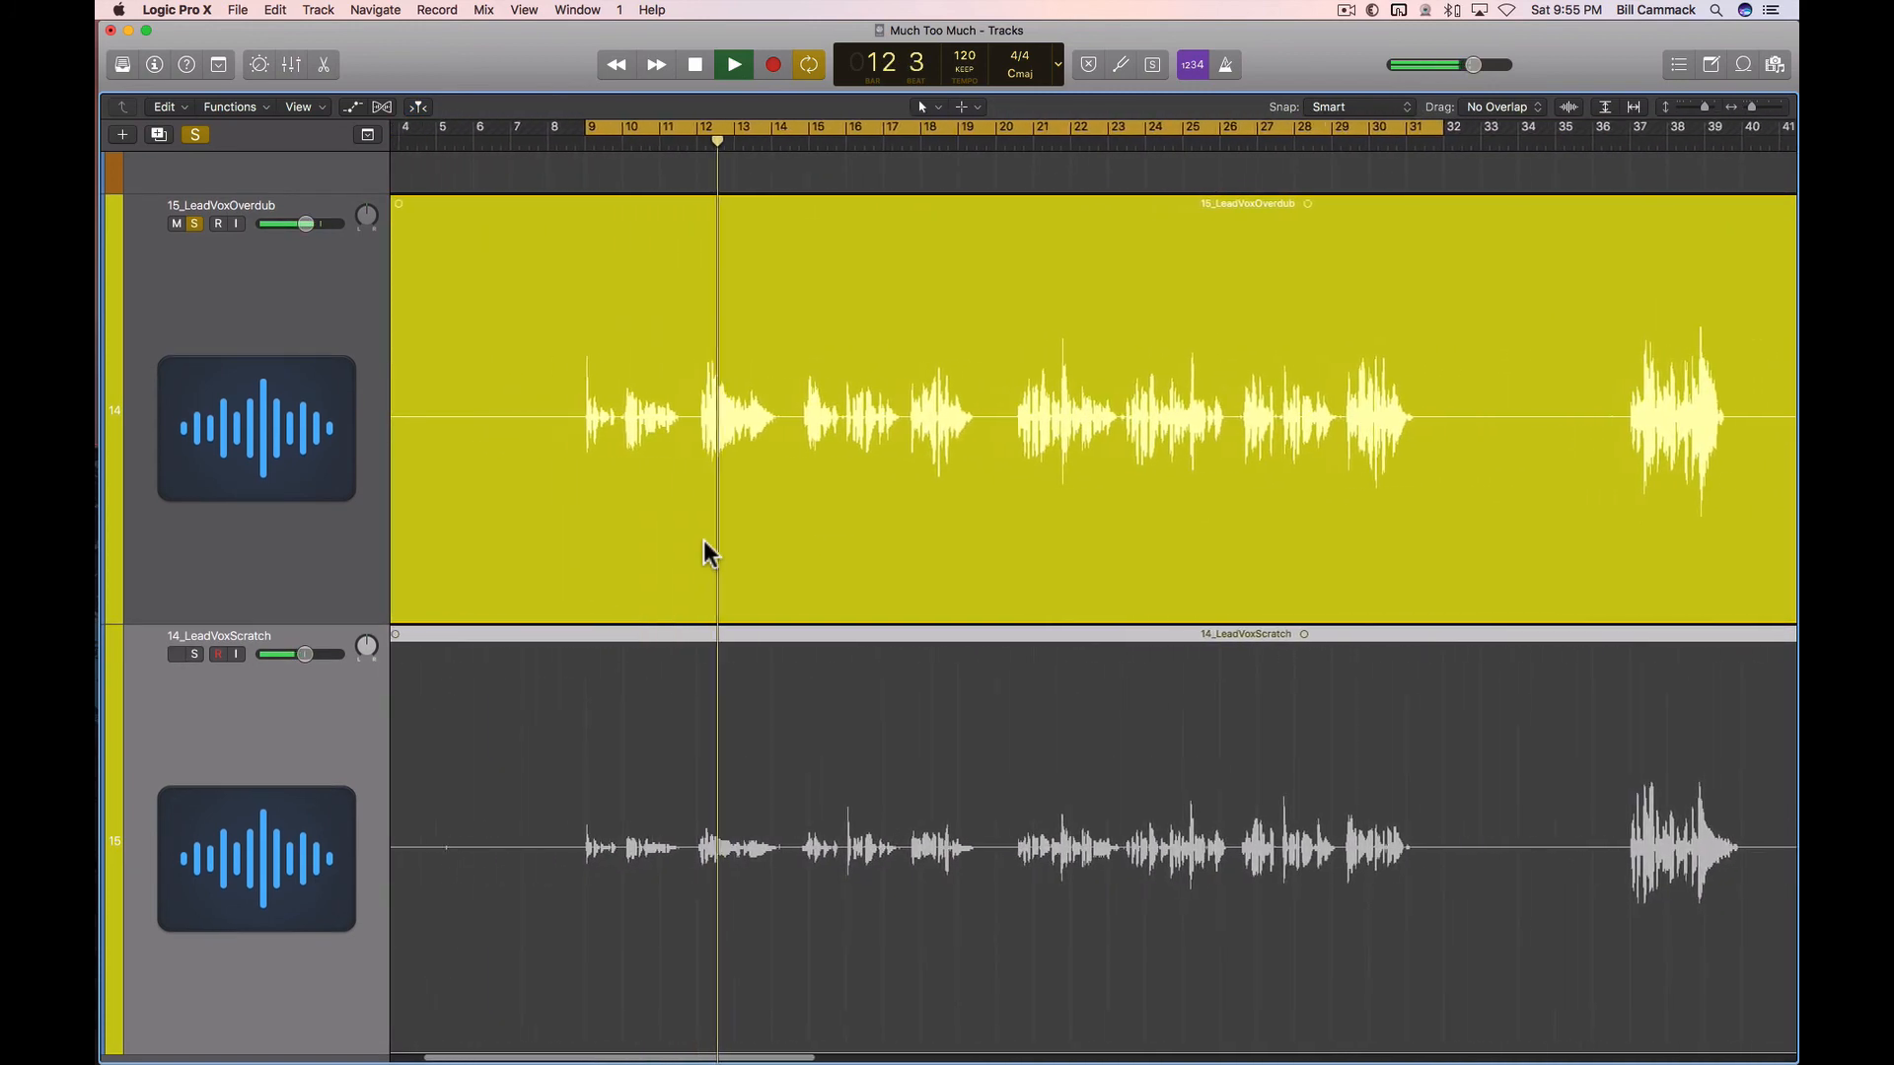
pyautogui.press('x')
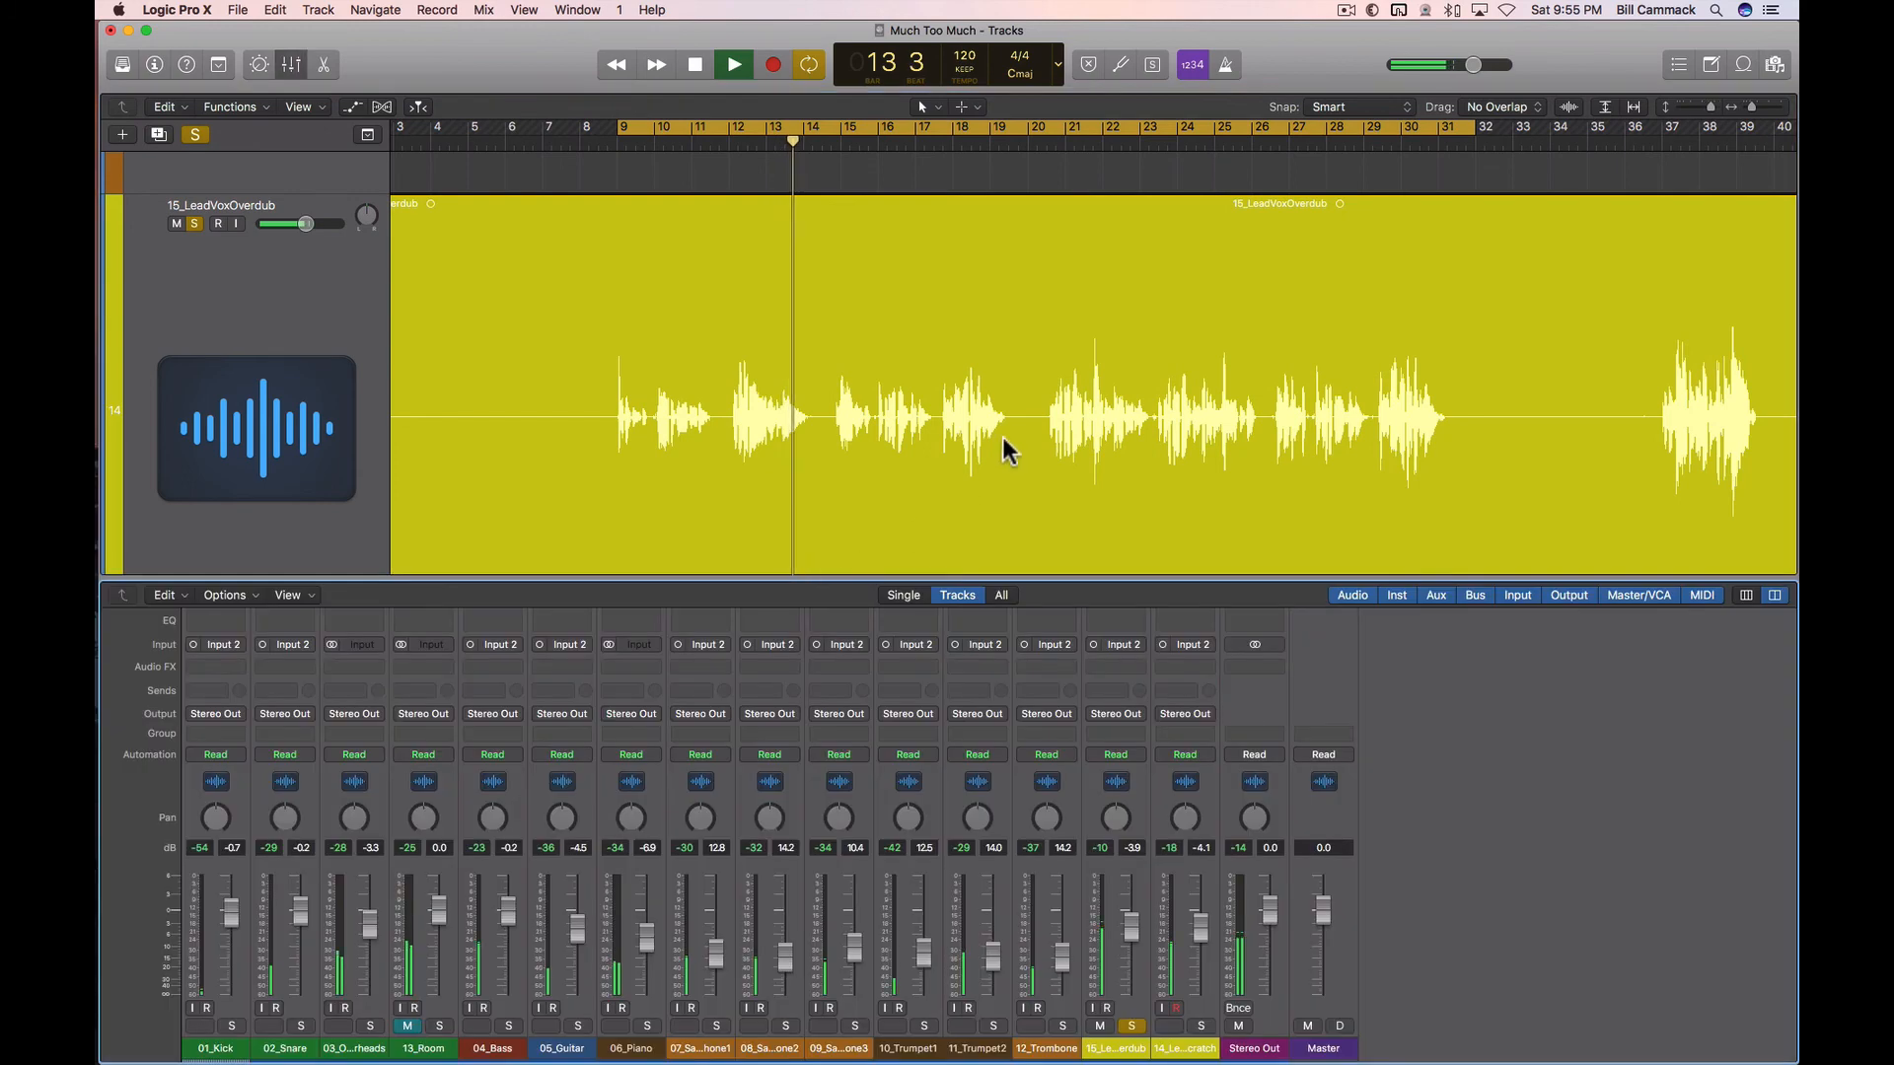
pyautogui.scroll(-1, 1016, 434)
pyautogui.scroll(-5, 1031, 416)
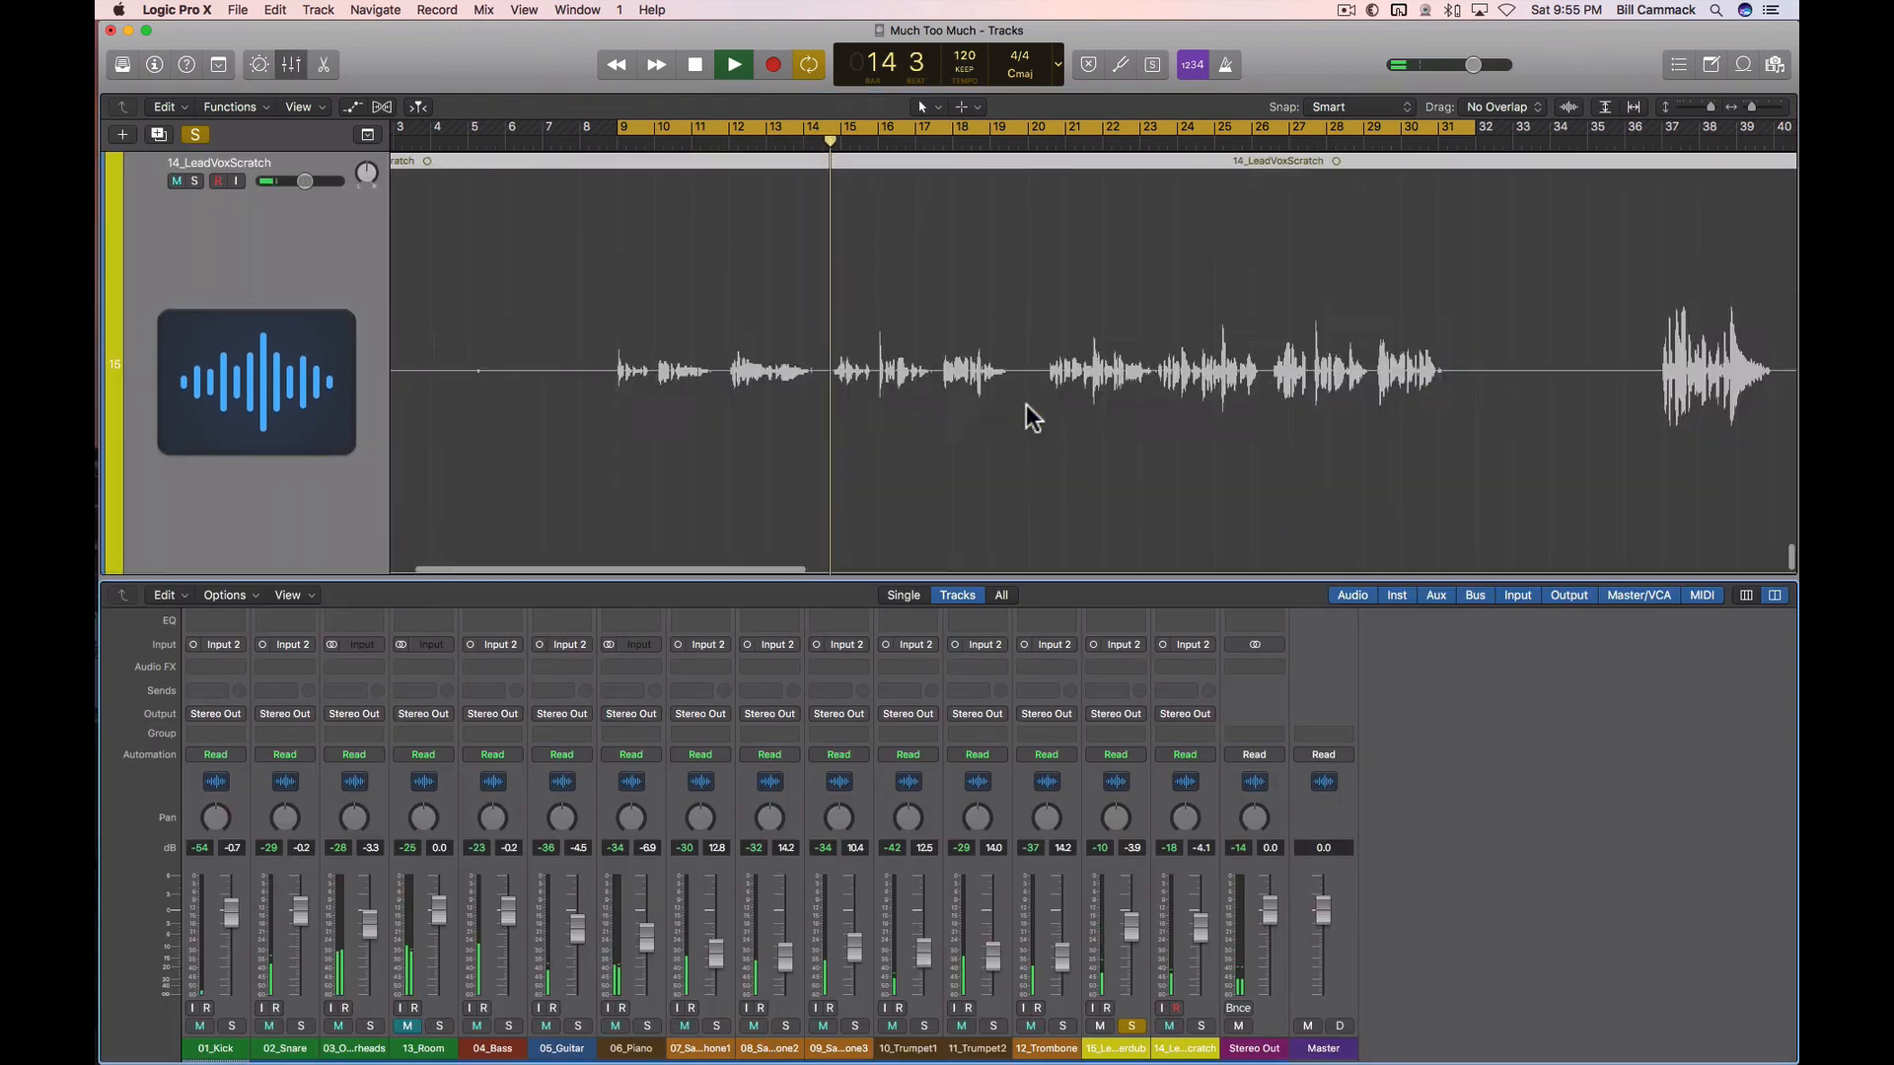
pyautogui.scroll(5, 1026, 405)
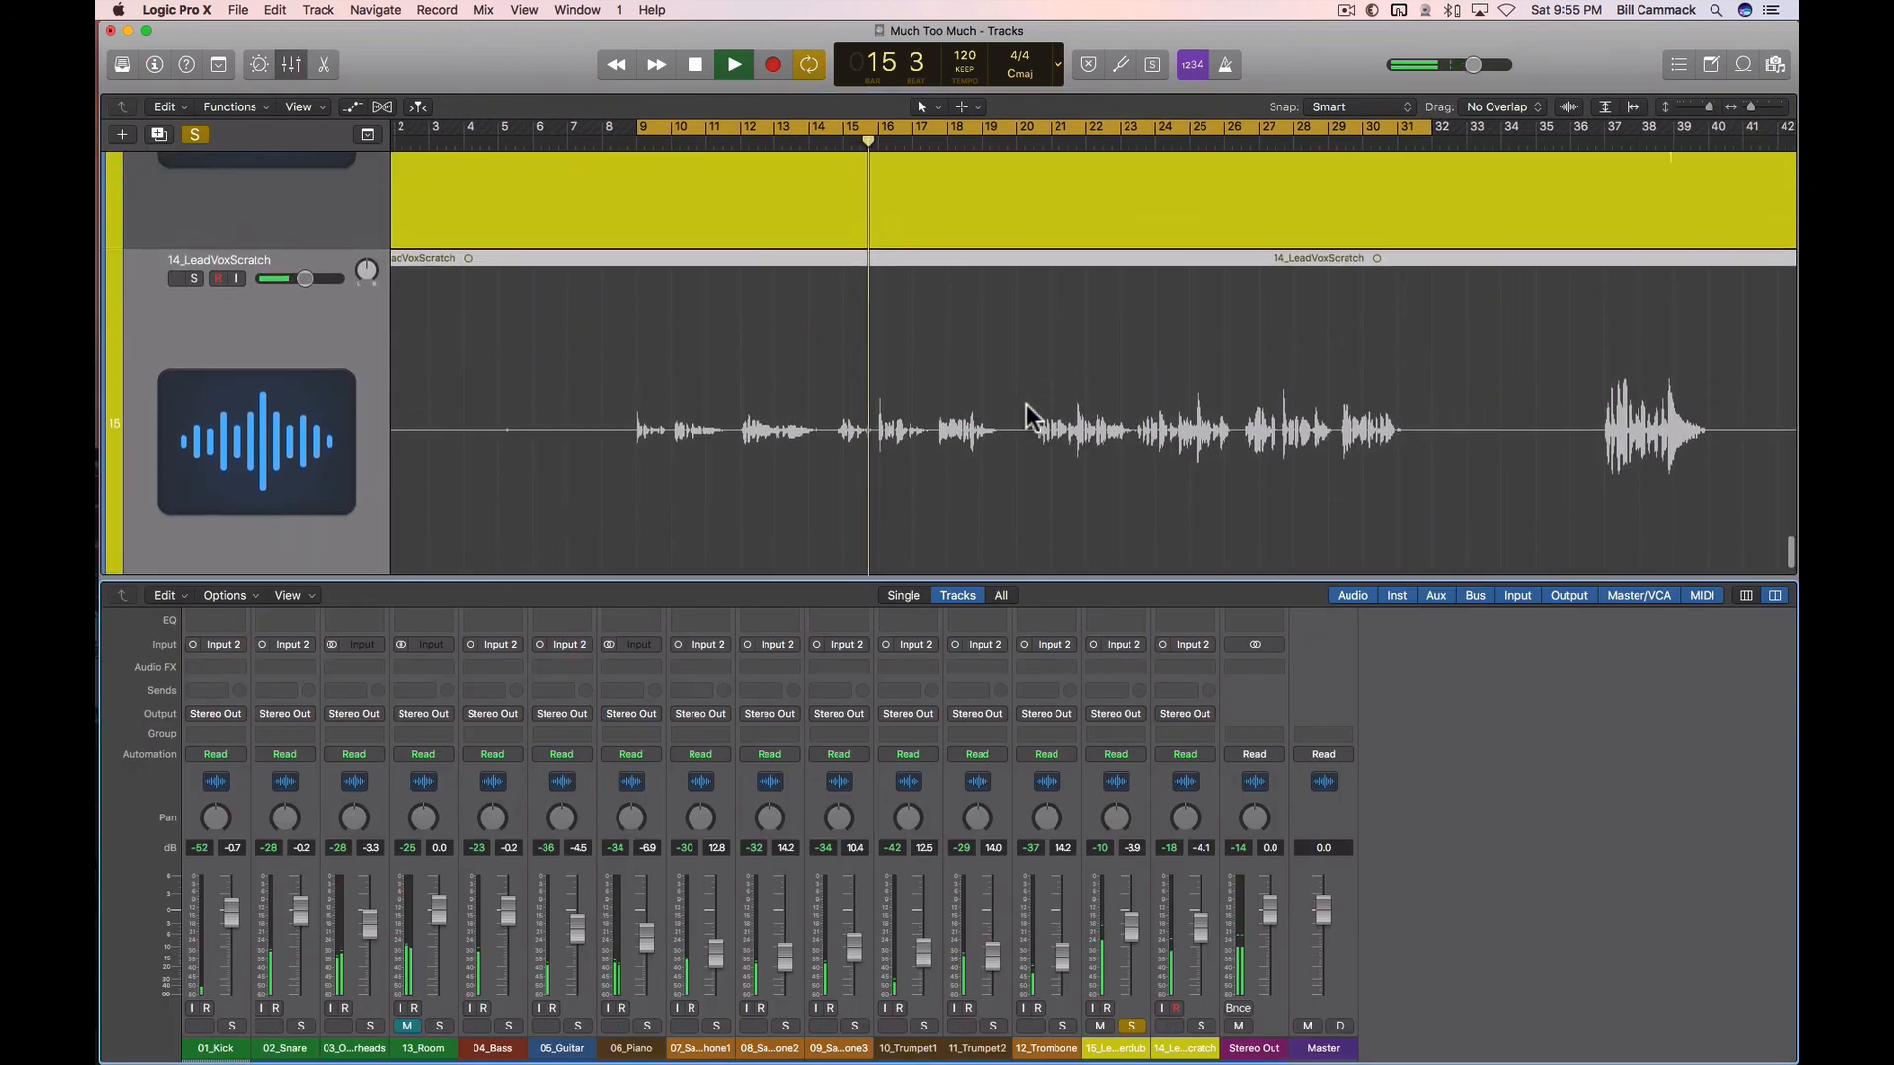
pyautogui.scroll(-1, 1026, 404)
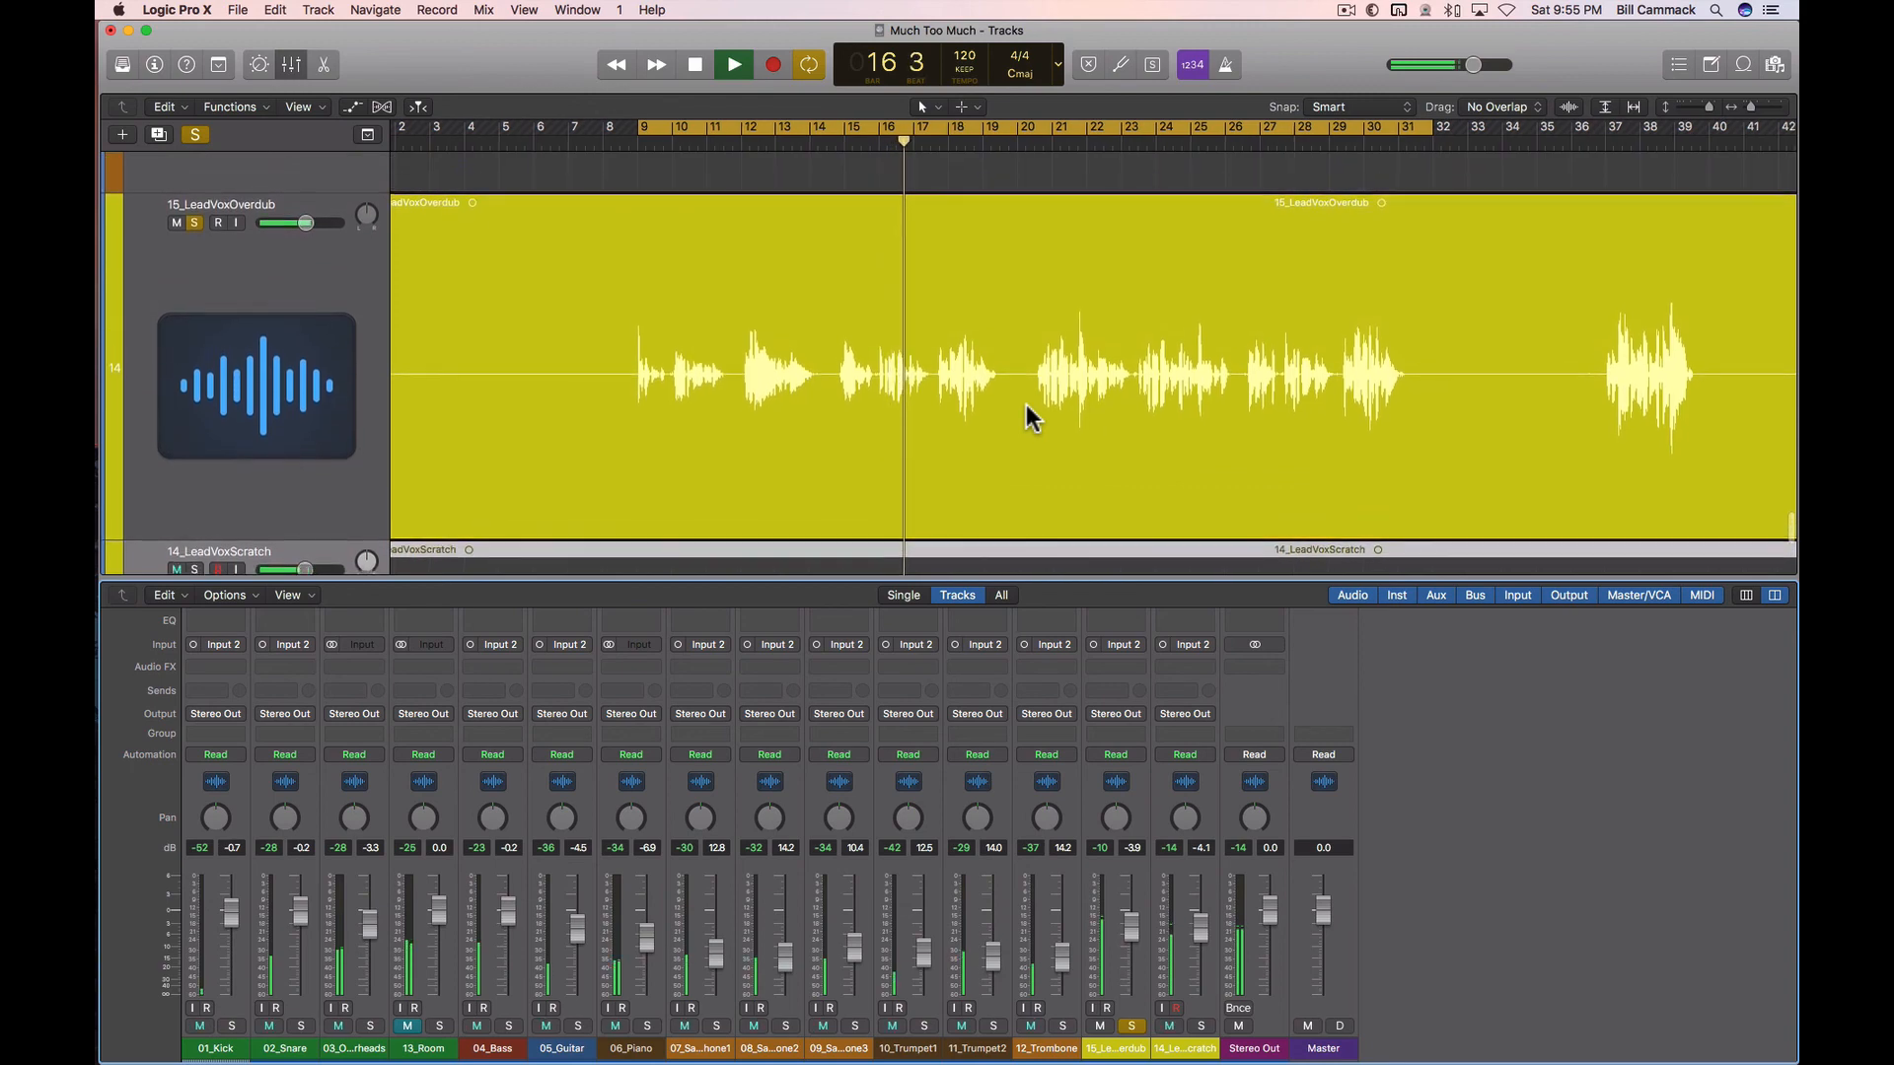
# Insert the mono UAD Fairchild 660 compressor on the 15_LeadVoxOverdub channel and move its window away from the vocal waveform.
pyautogui.click(1116, 736)
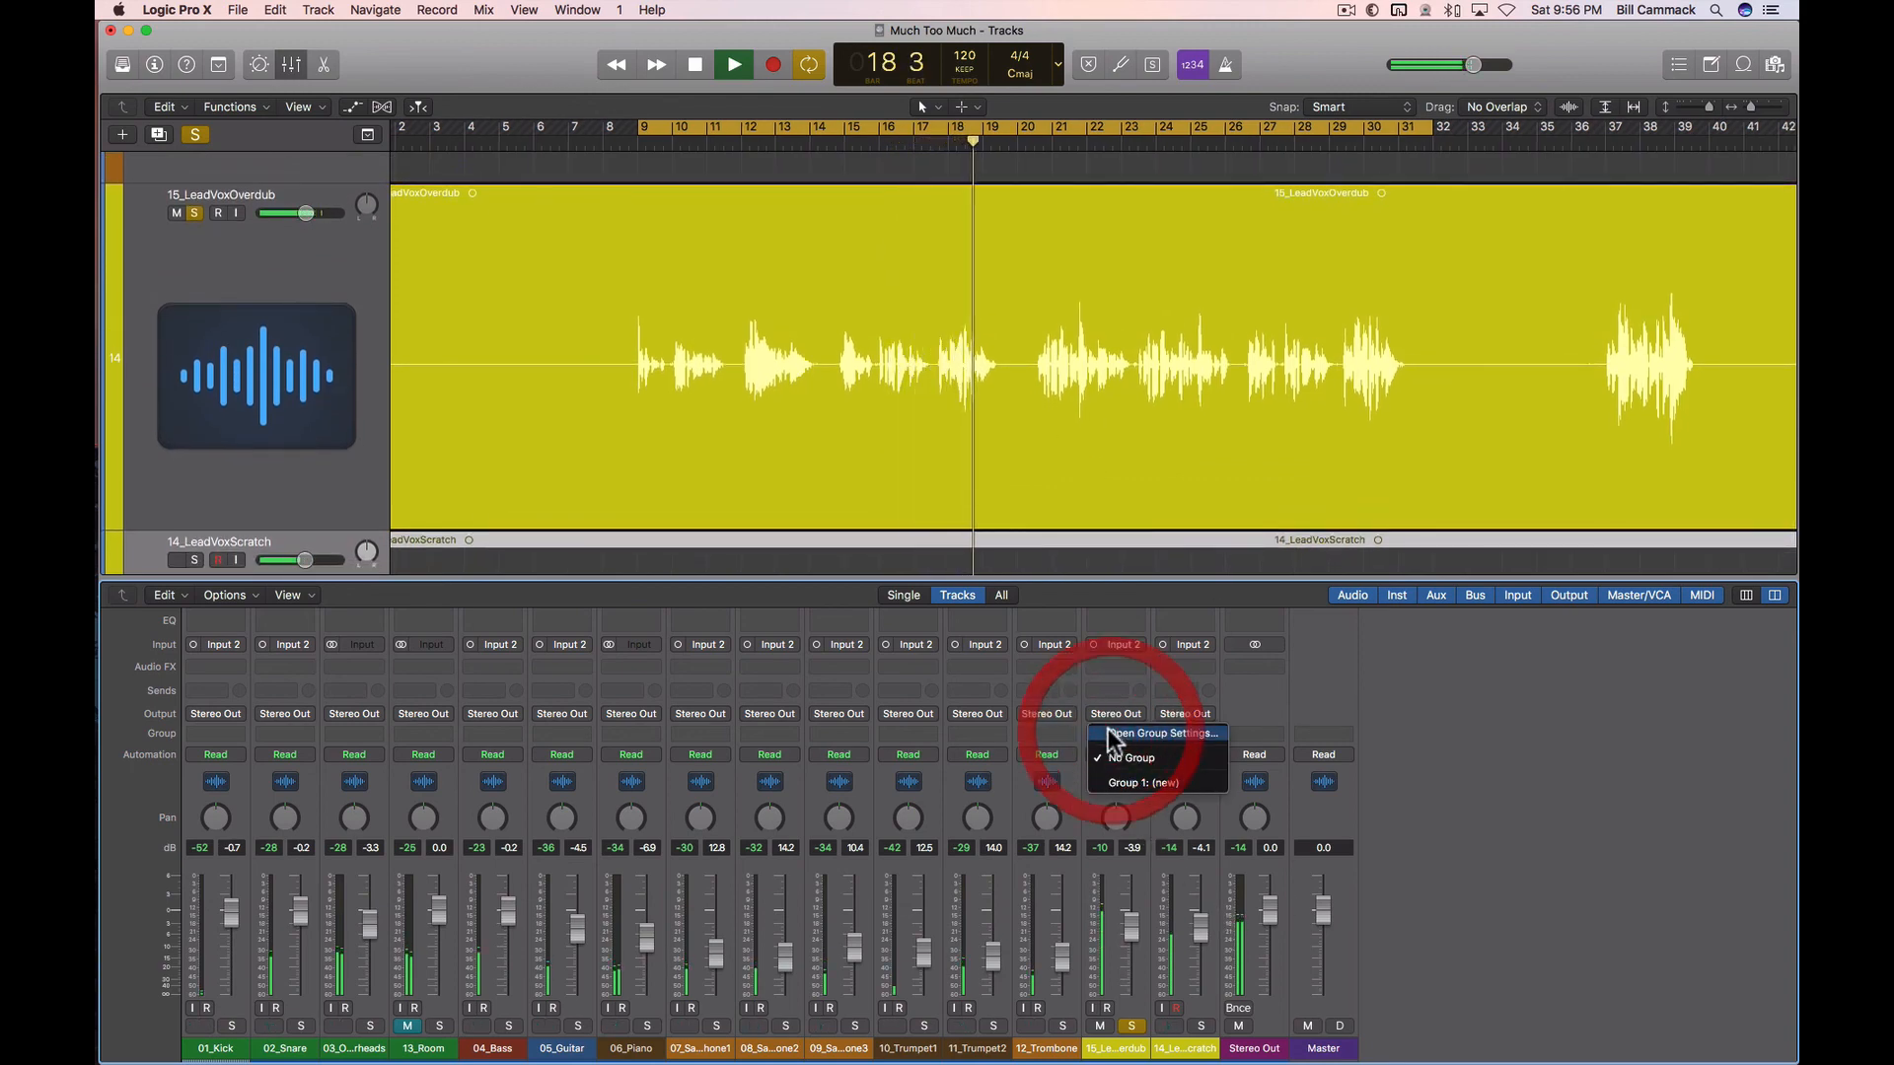
pyautogui.click(1114, 693)
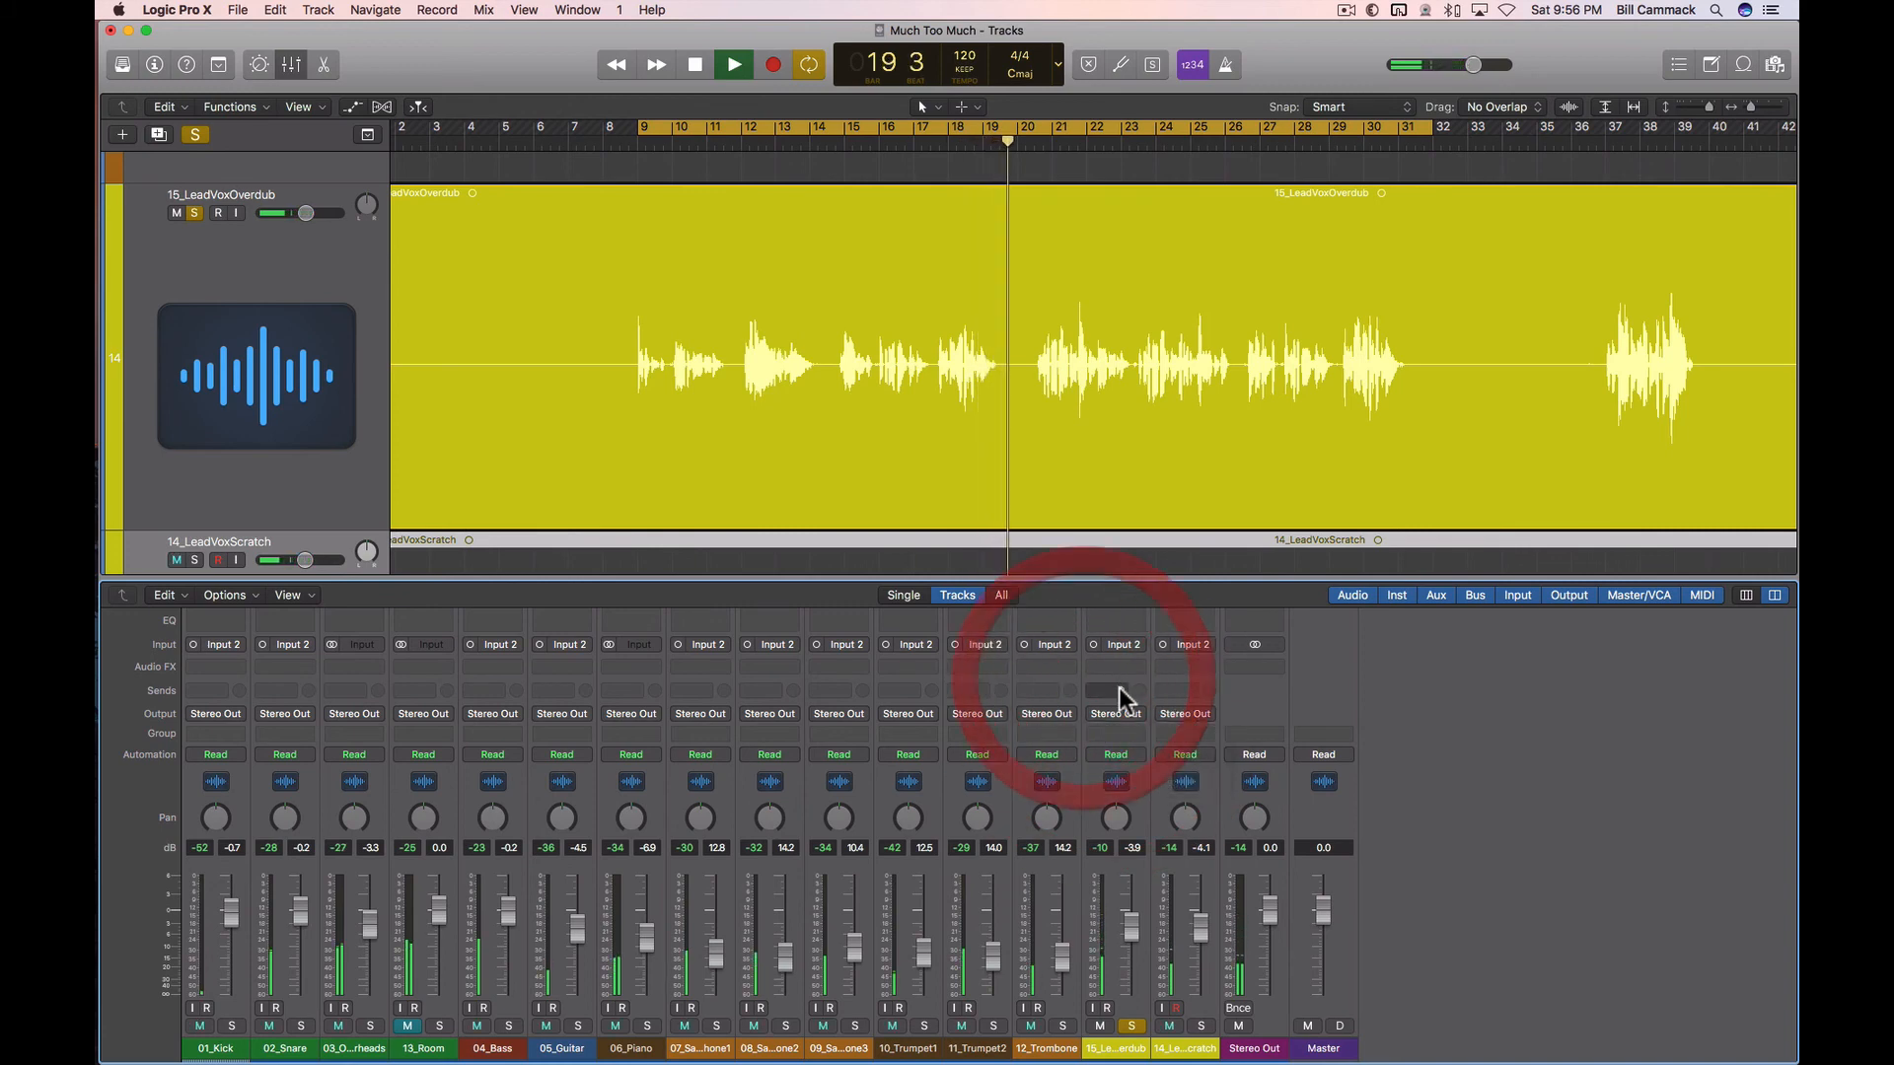
pyautogui.click(1125, 669)
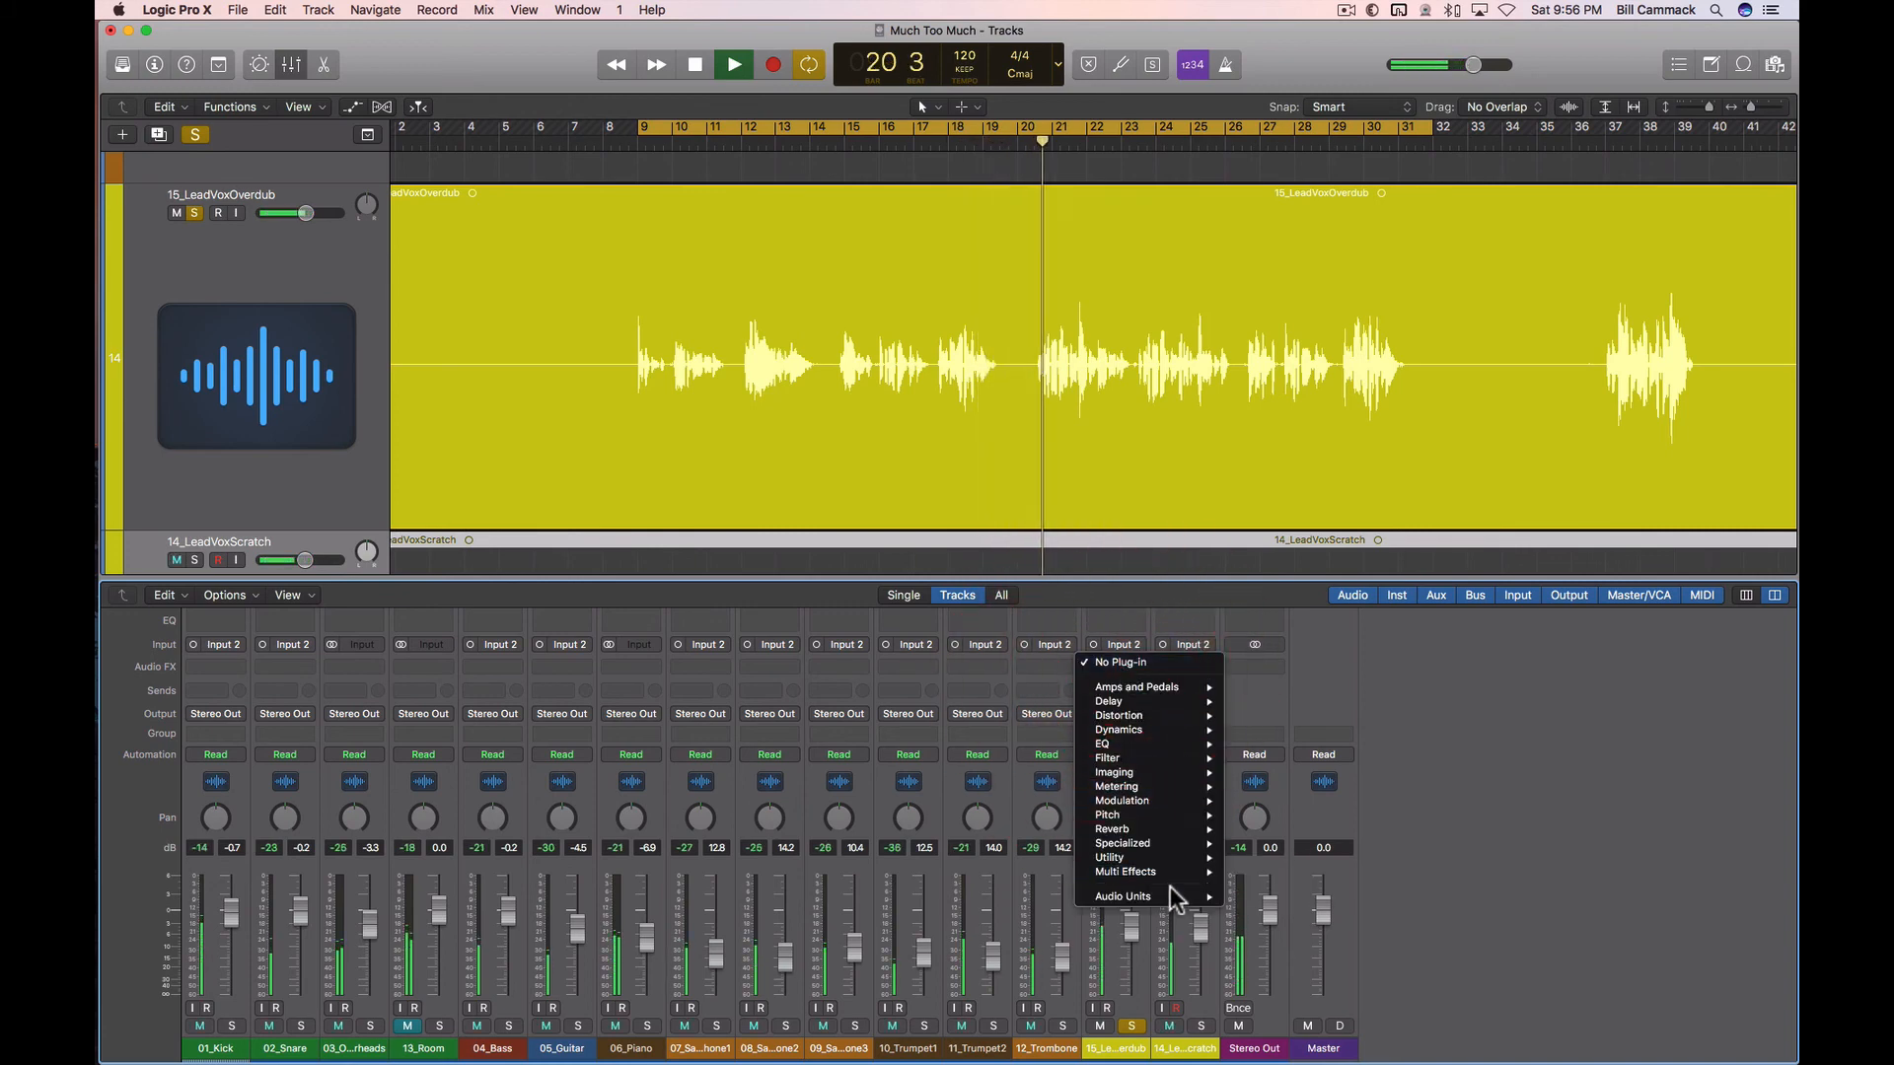
pyautogui.moveTo(1159, 896)
pyautogui.moveTo(1376, 1049)
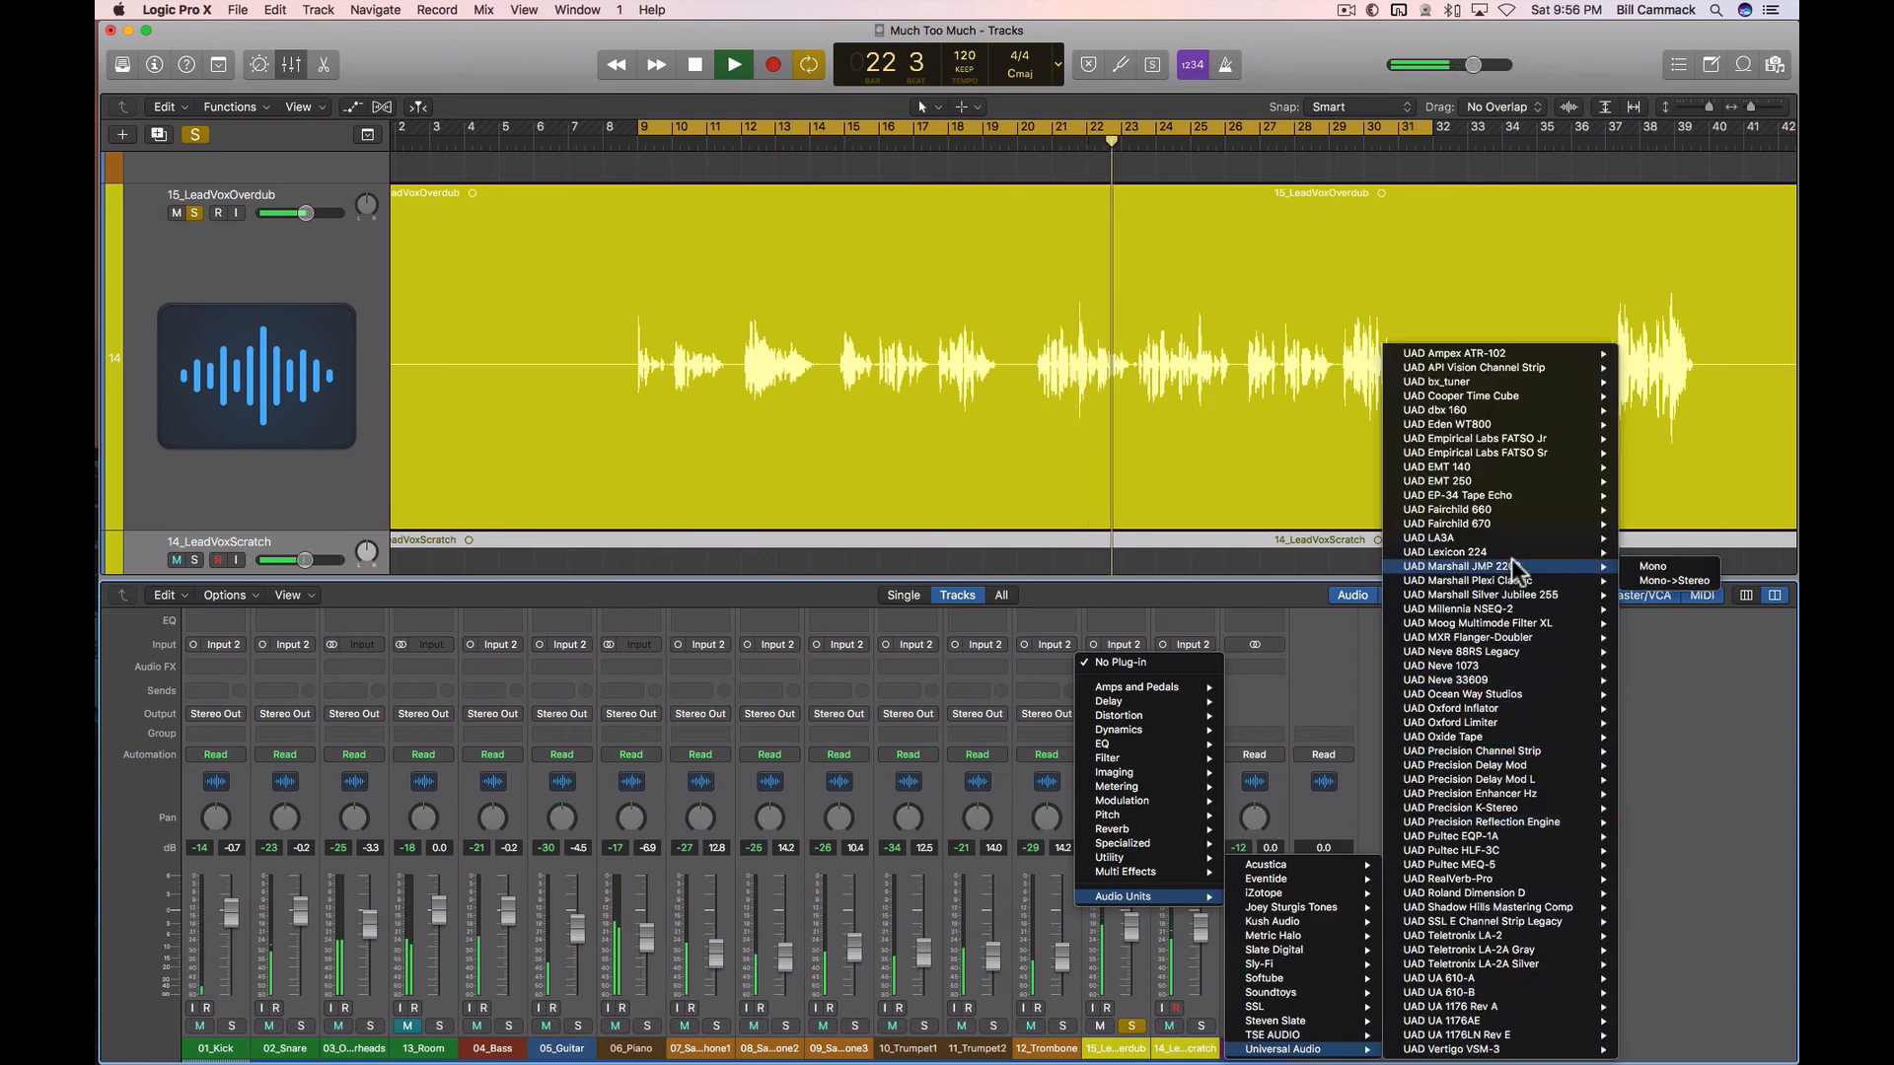
pyautogui.moveTo(1503, 511)
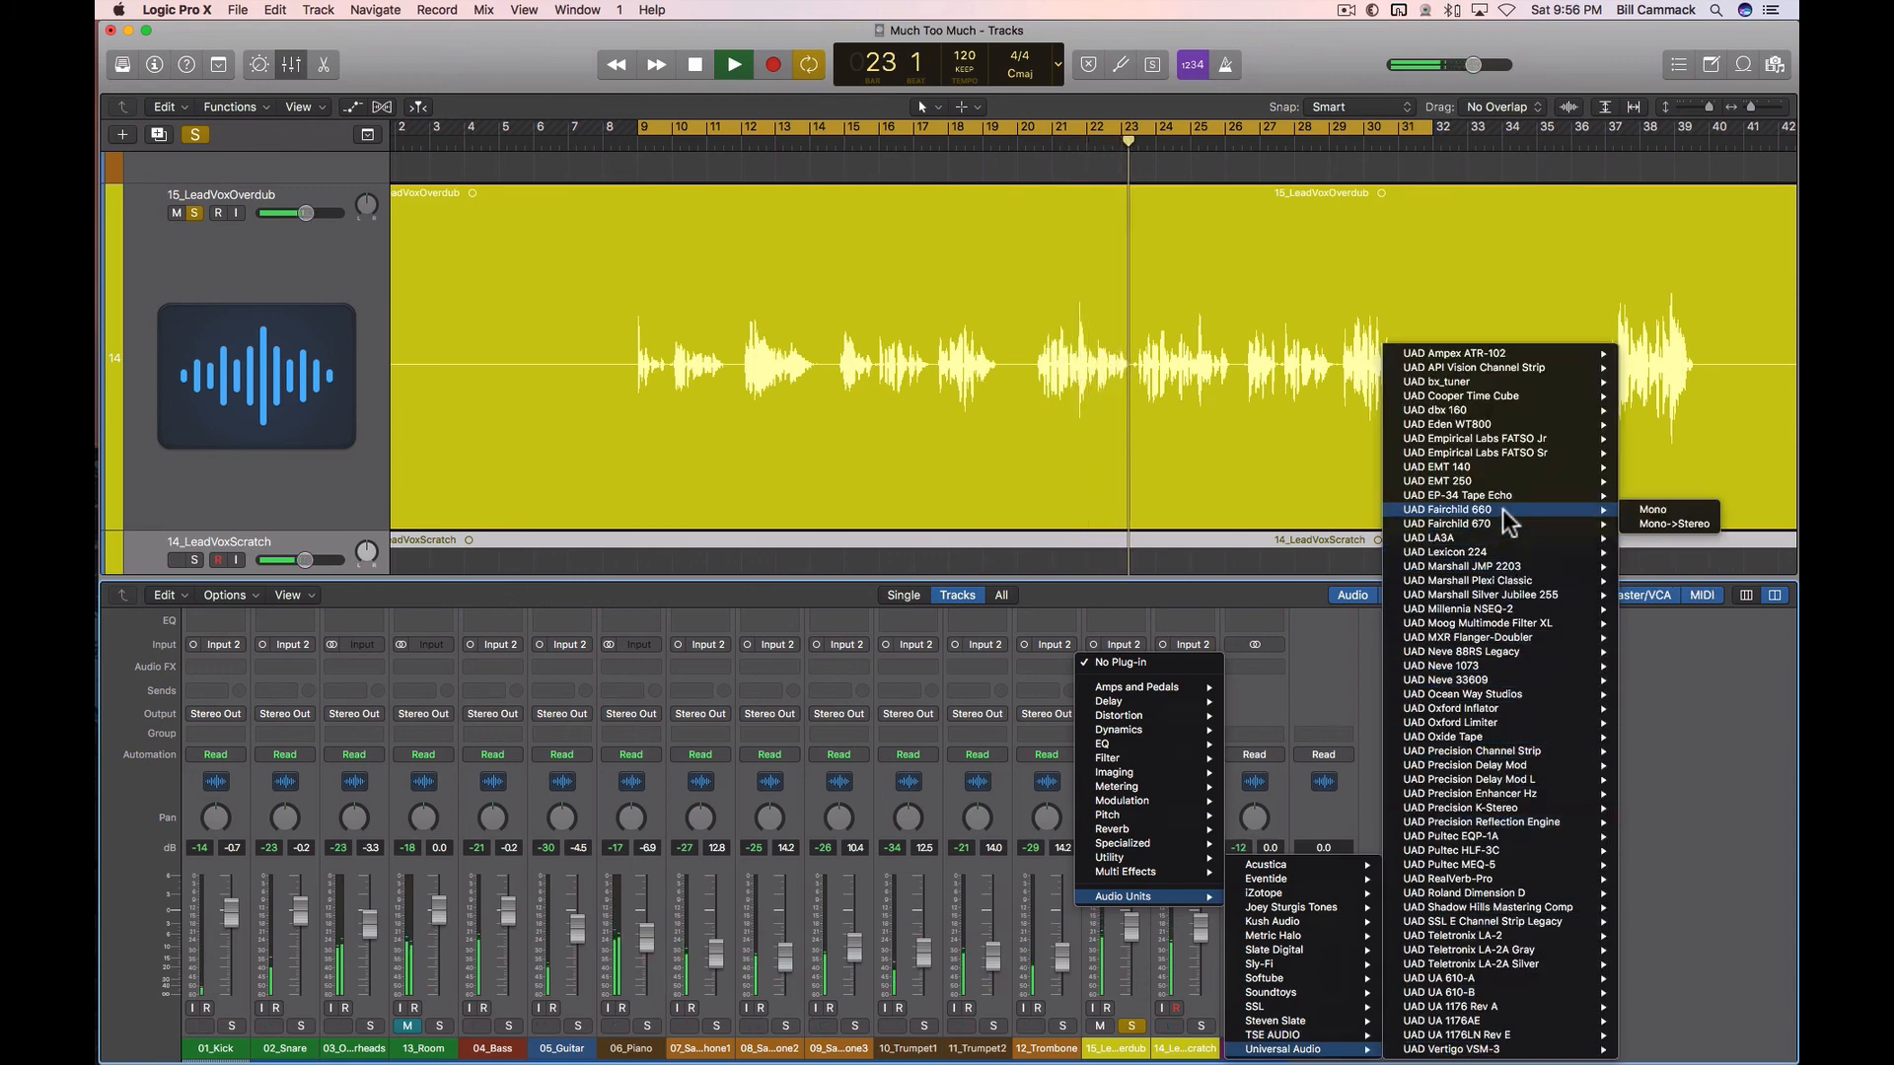
pyautogui.click(1649, 510)
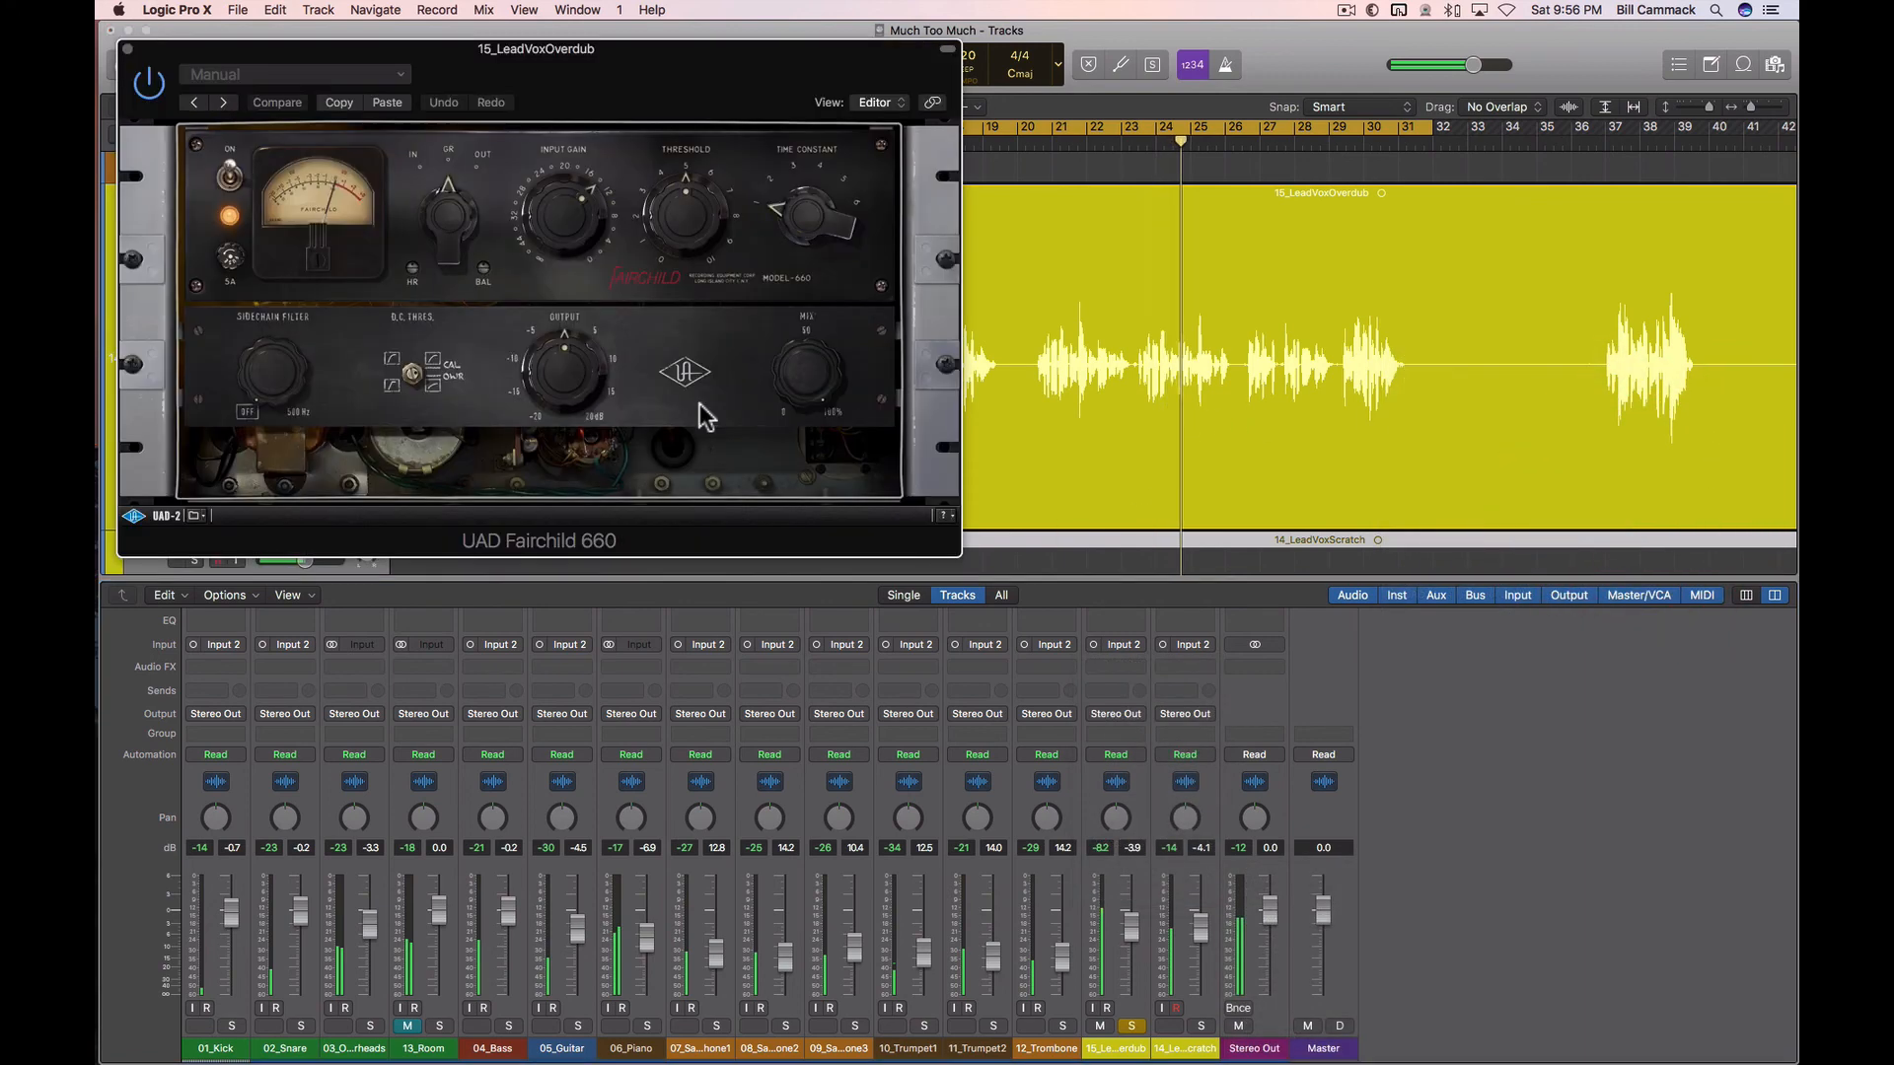
pyautogui.moveTo(667, 59); pyautogui.dragTo(1035, 449)
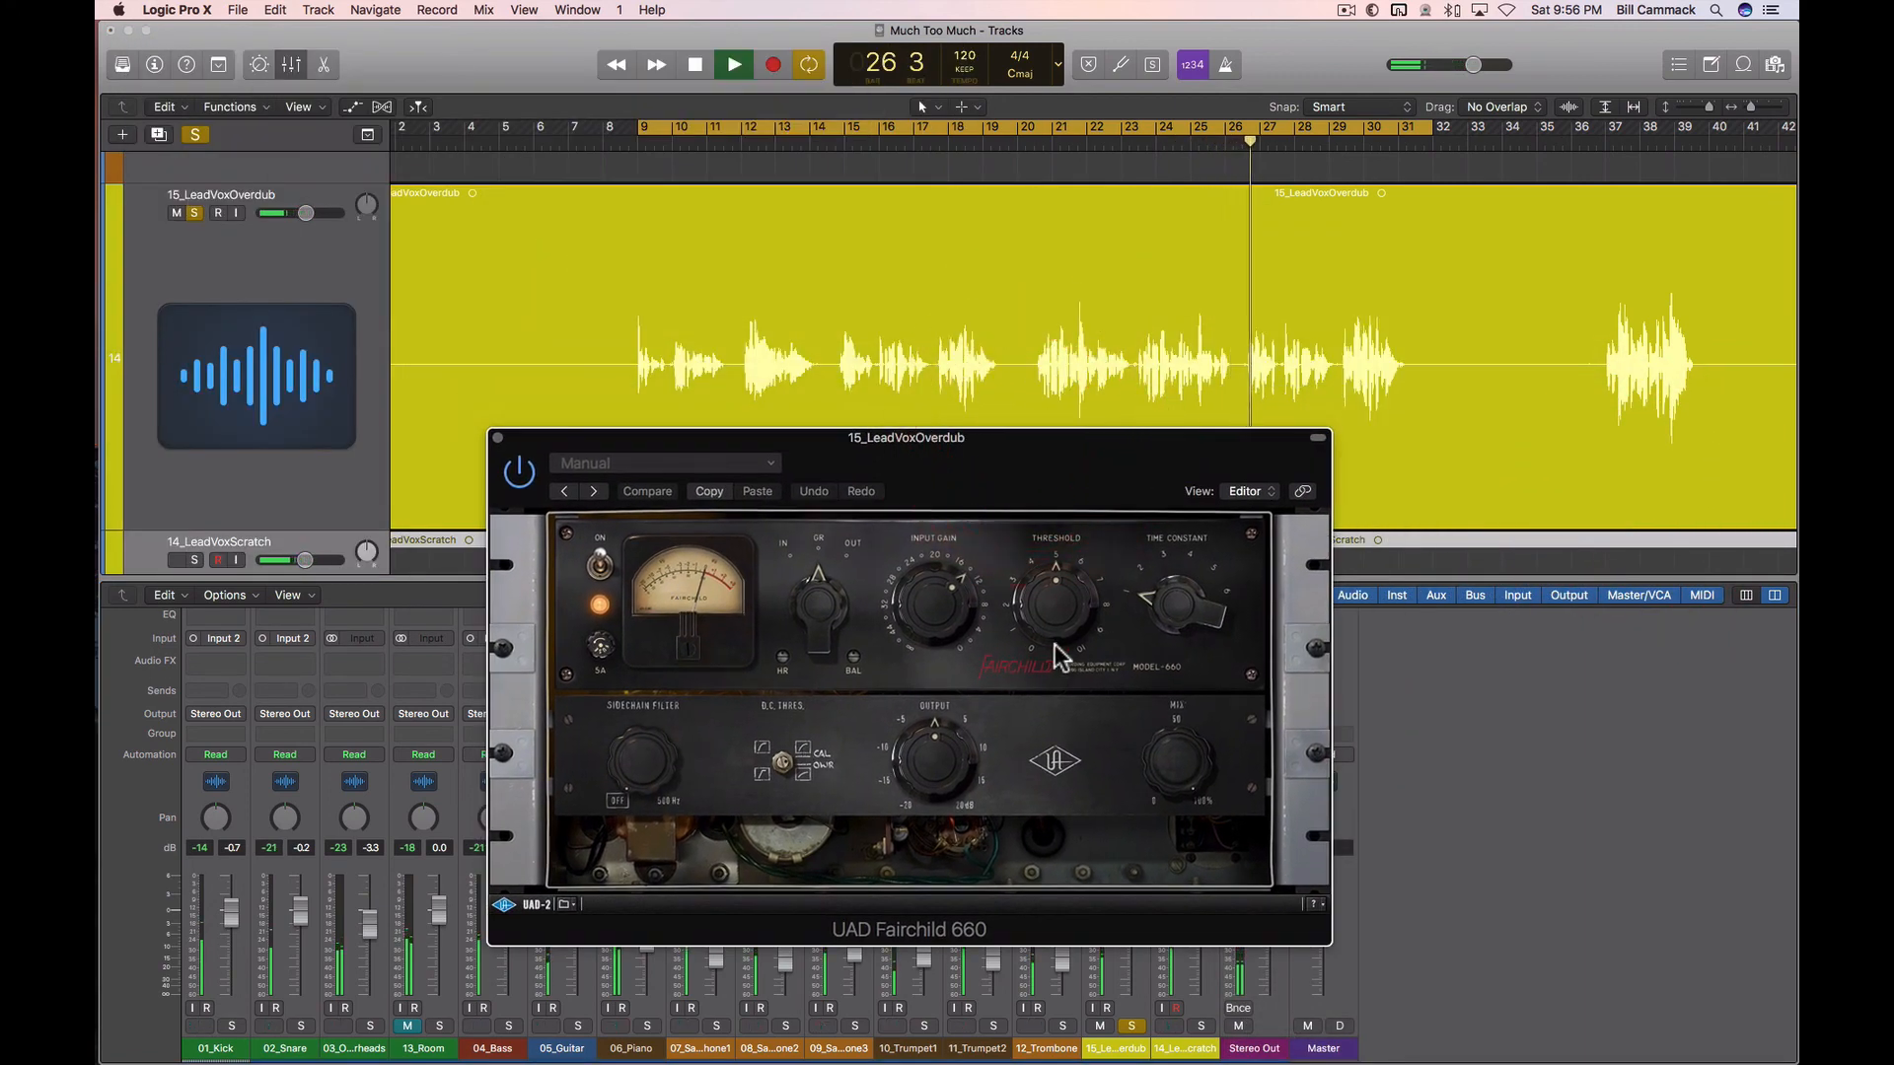
# Try time constant 2 on the compressor with the threshold turned up to its maximum.
pyautogui.click(1177, 585)
pyautogui.moveTo(1175, 576); pyautogui.dragTo(1174, 554)
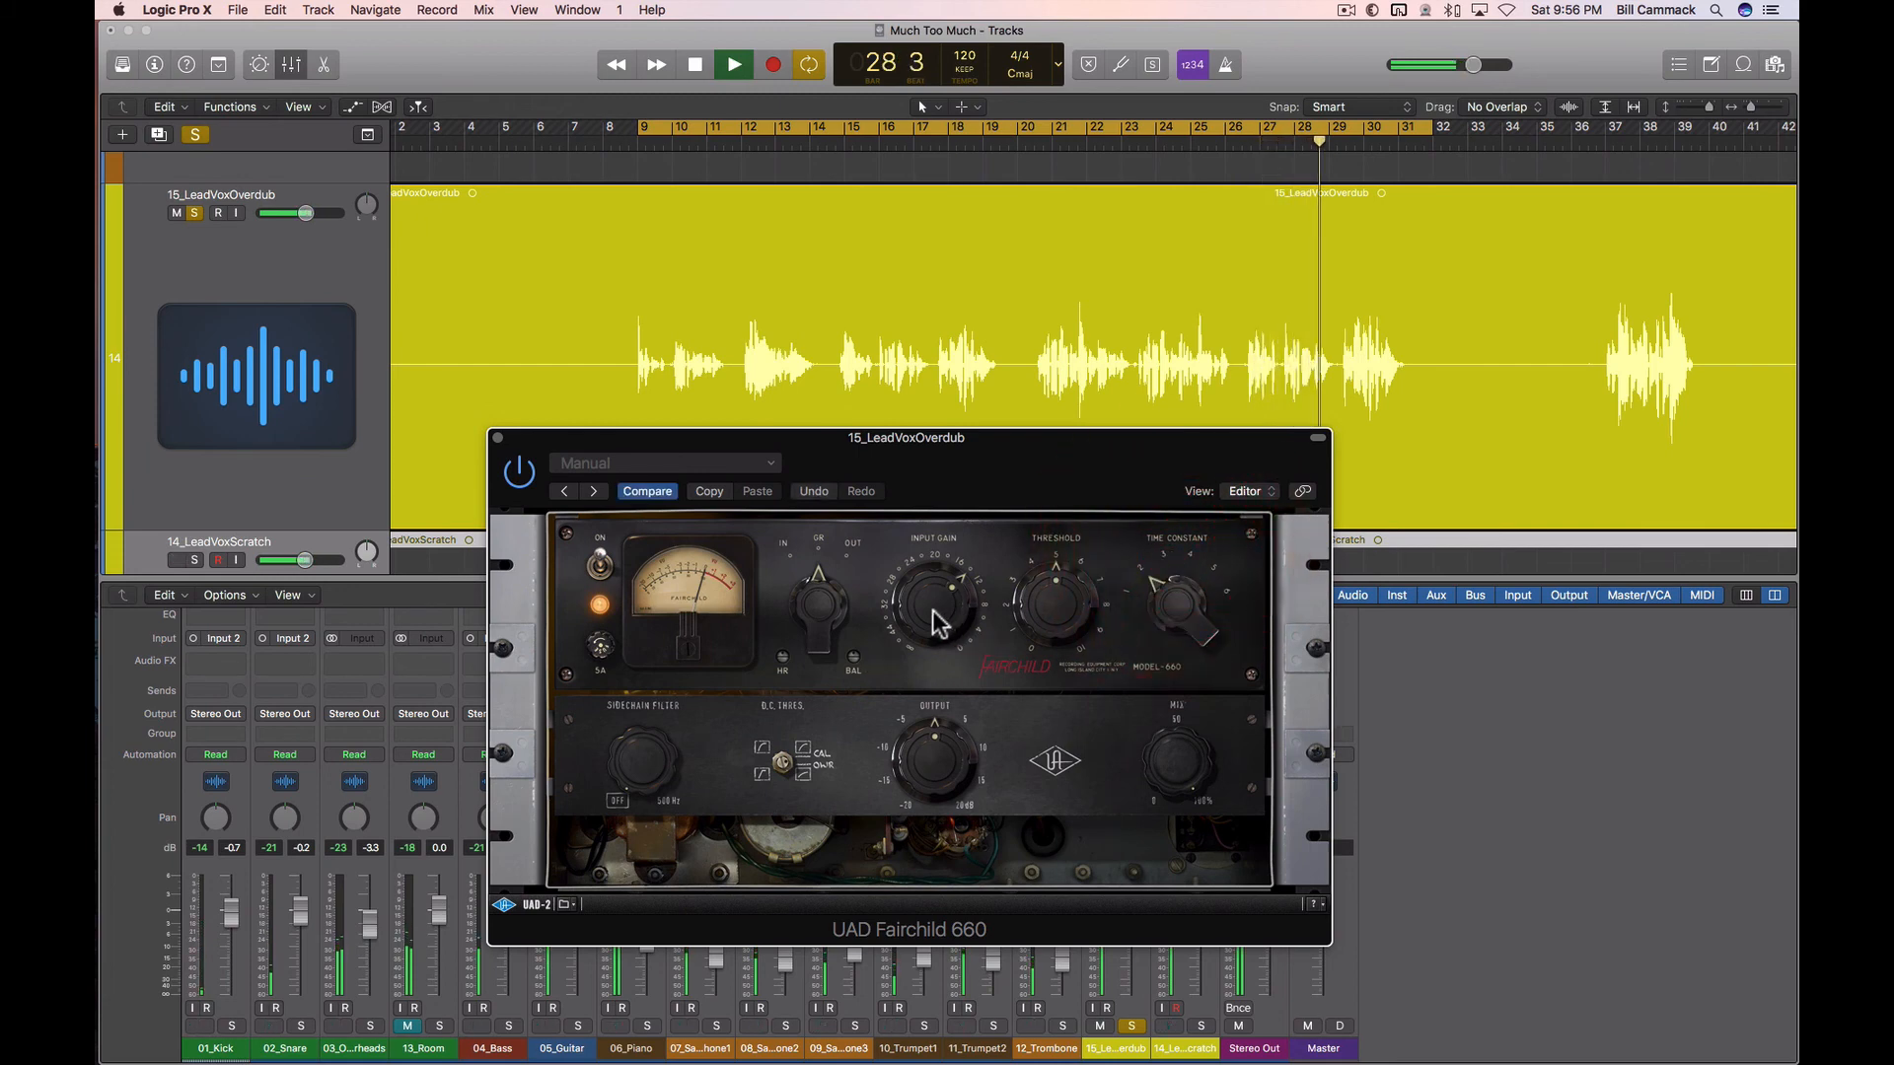
pyautogui.moveTo(1056, 605); pyautogui.dragTo(1053, 474)
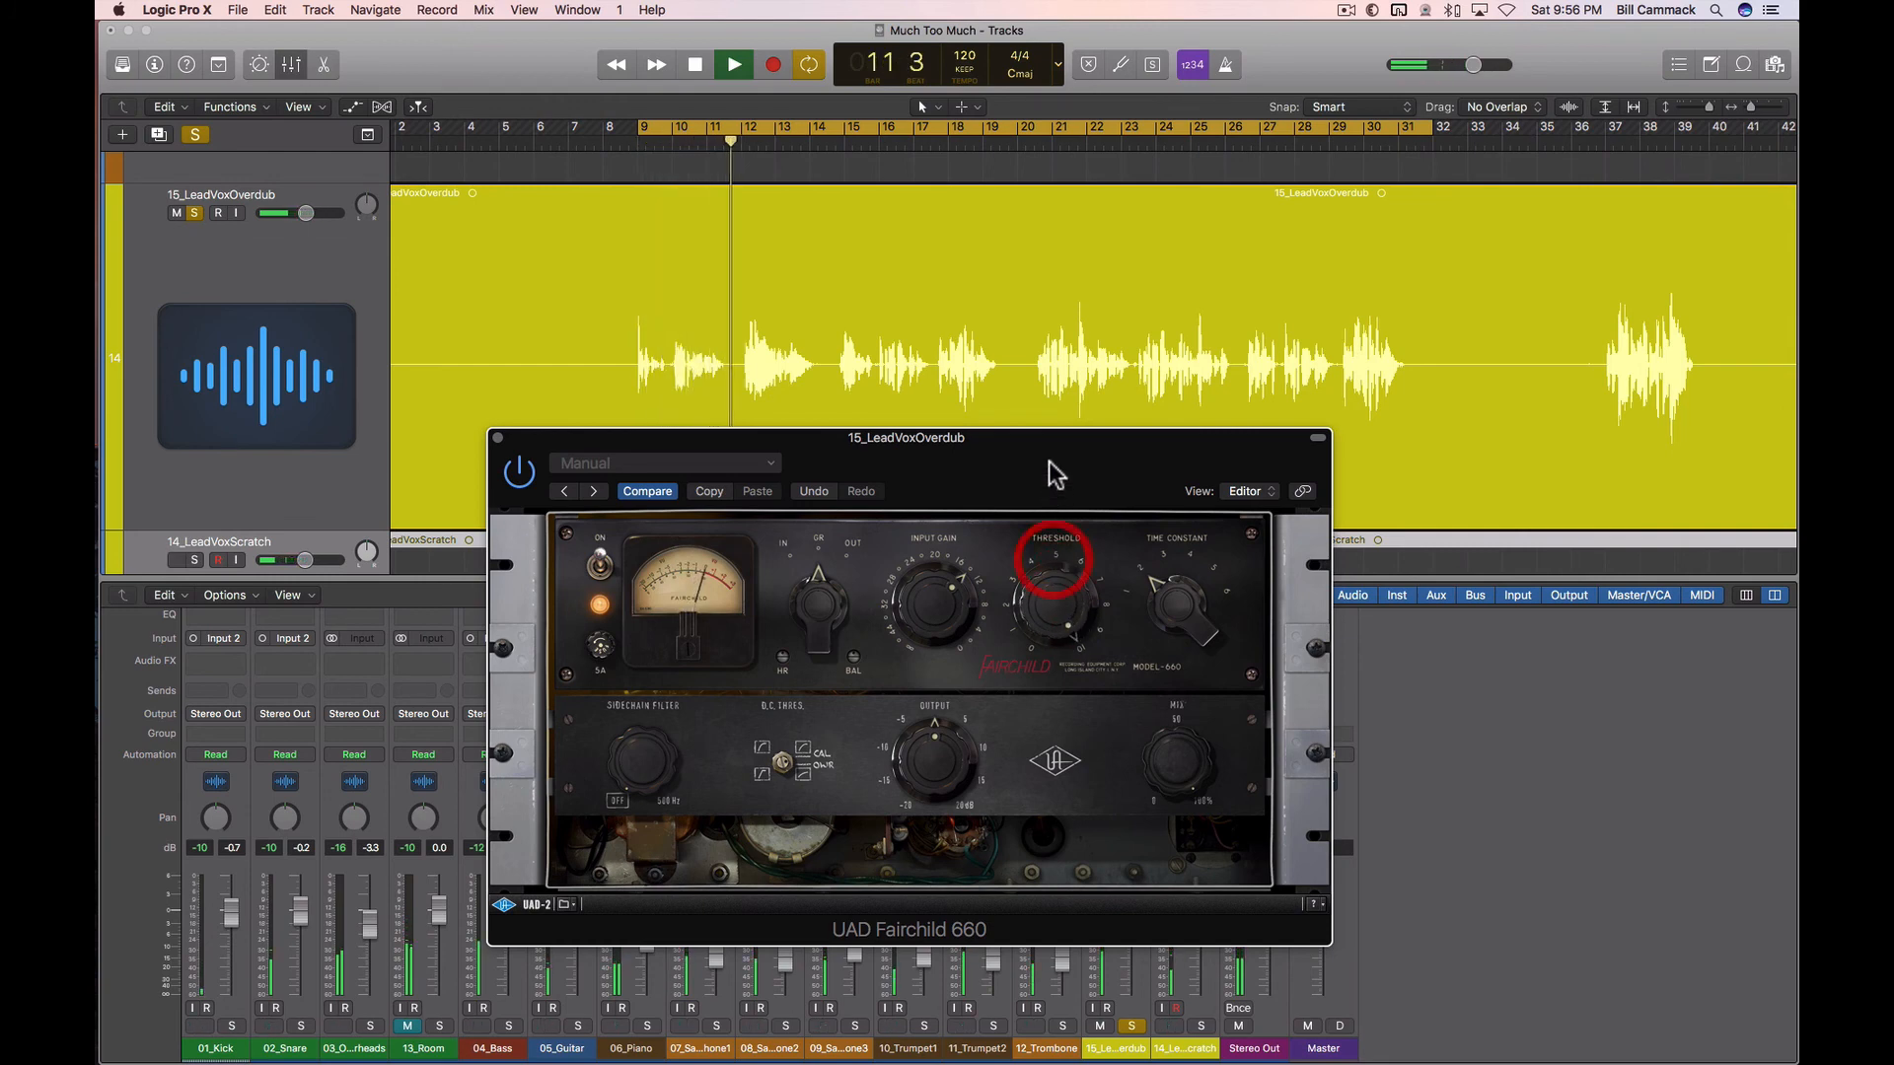
# Raise the compressor's input gain slightly and fine-tune the threshold to somewhat above its midpoint while the vocal plays.
pyautogui.moveTo(939, 613); pyautogui.dragTo(938, 600)
pyautogui.moveTo(1054, 607); pyautogui.dragTo(1054, 658)
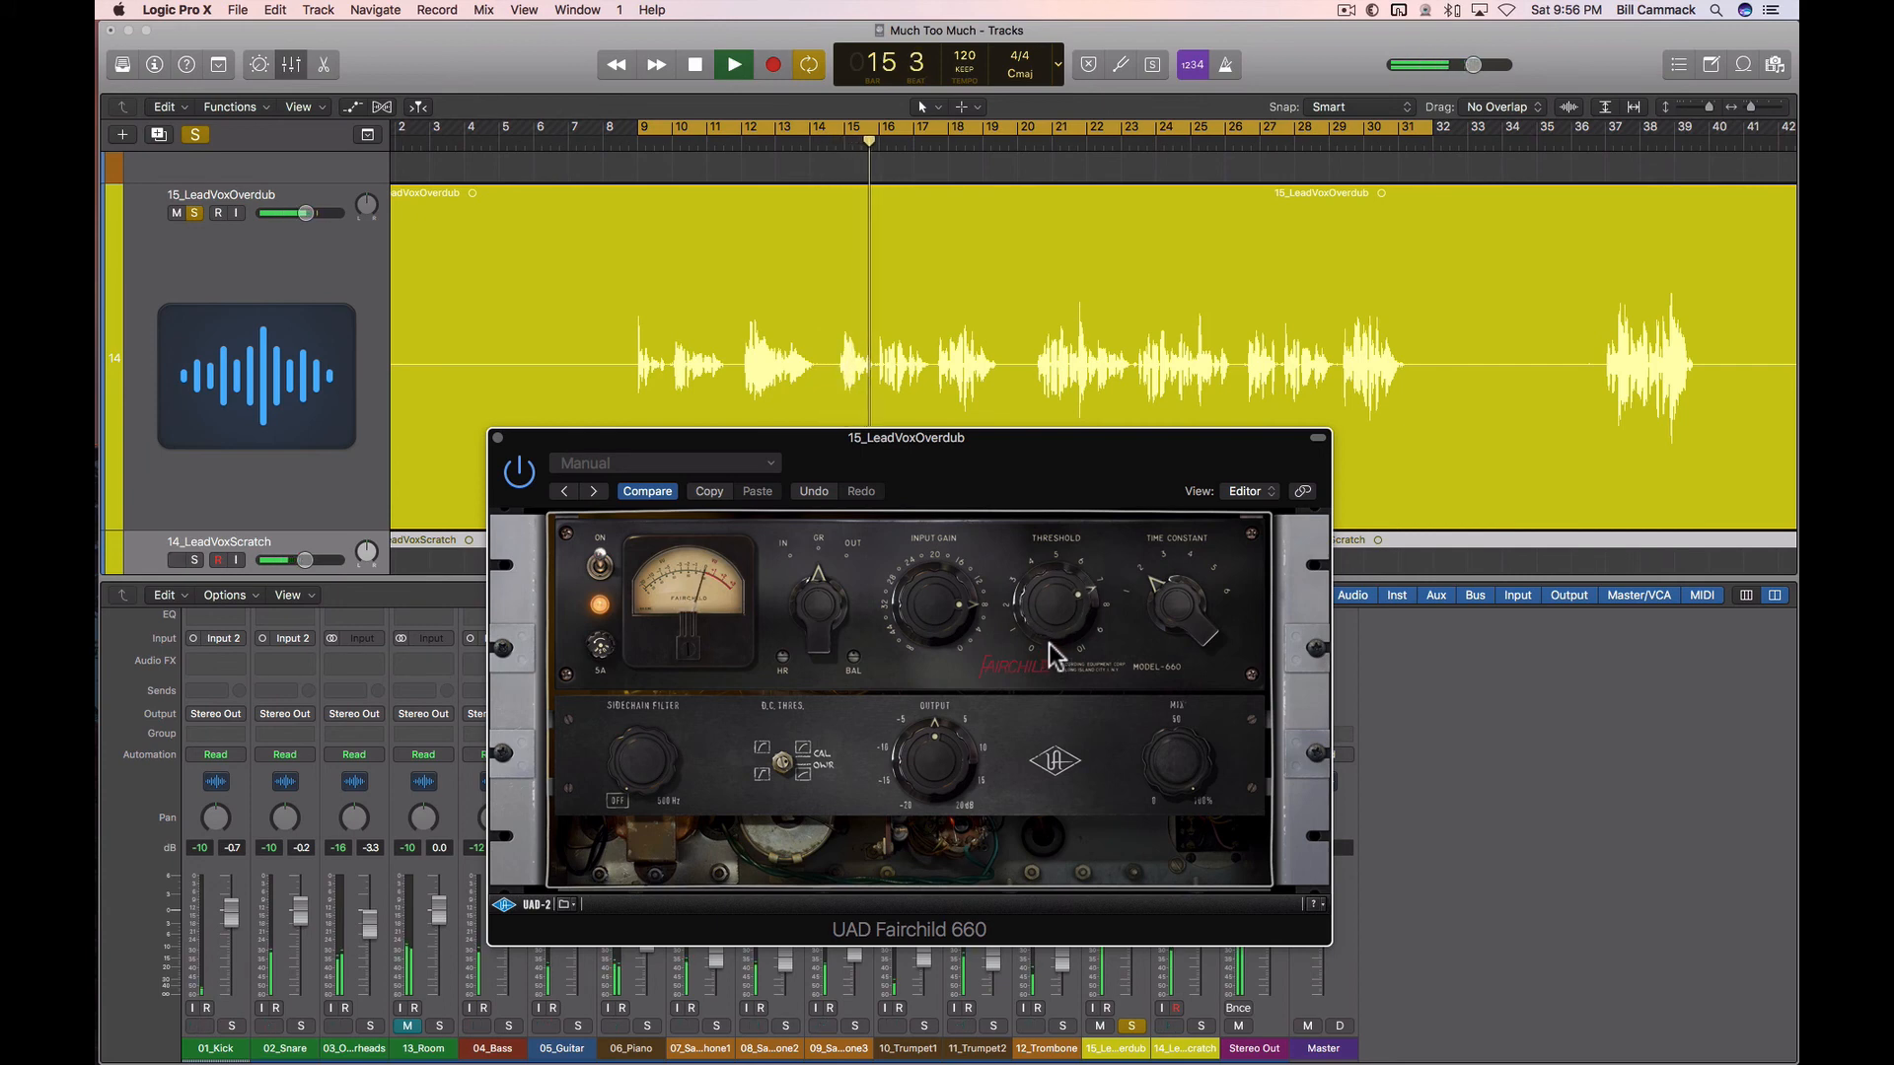
pyautogui.click(1052, 651)
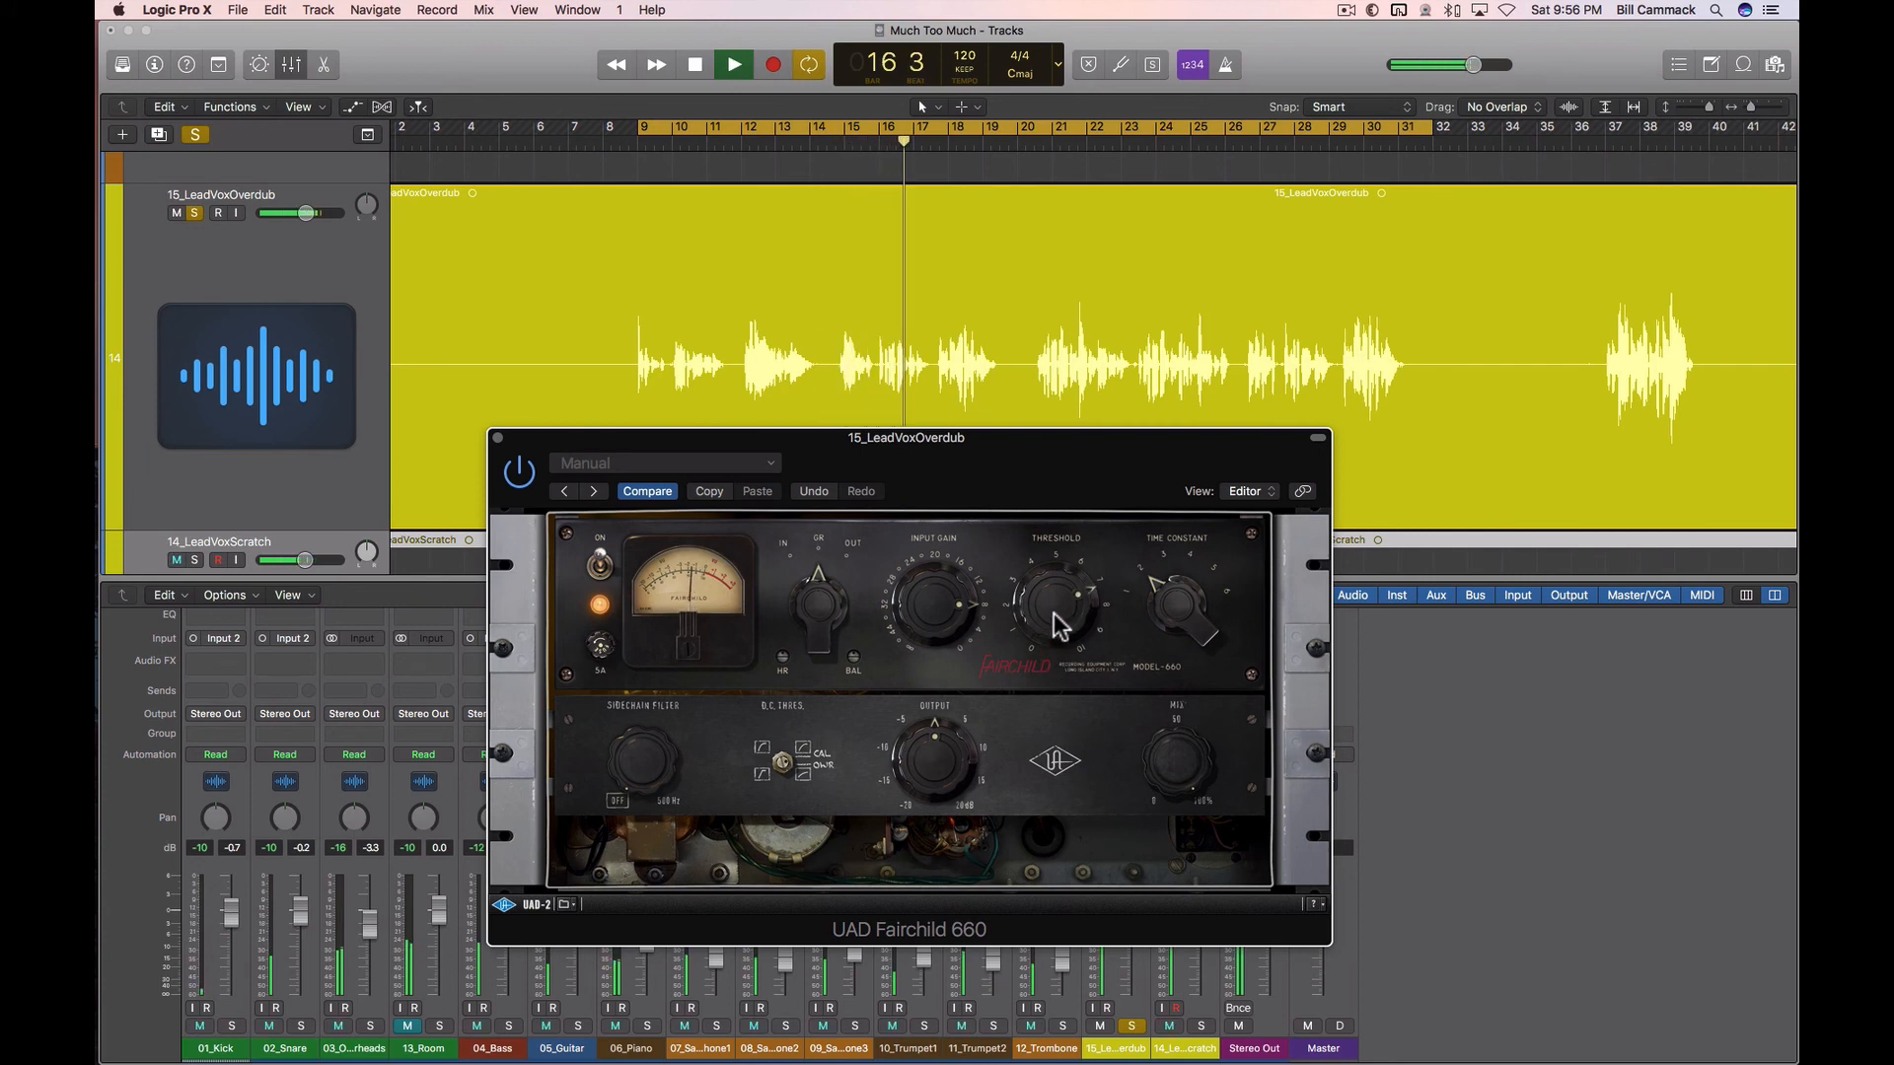
pyautogui.click(1051, 611)
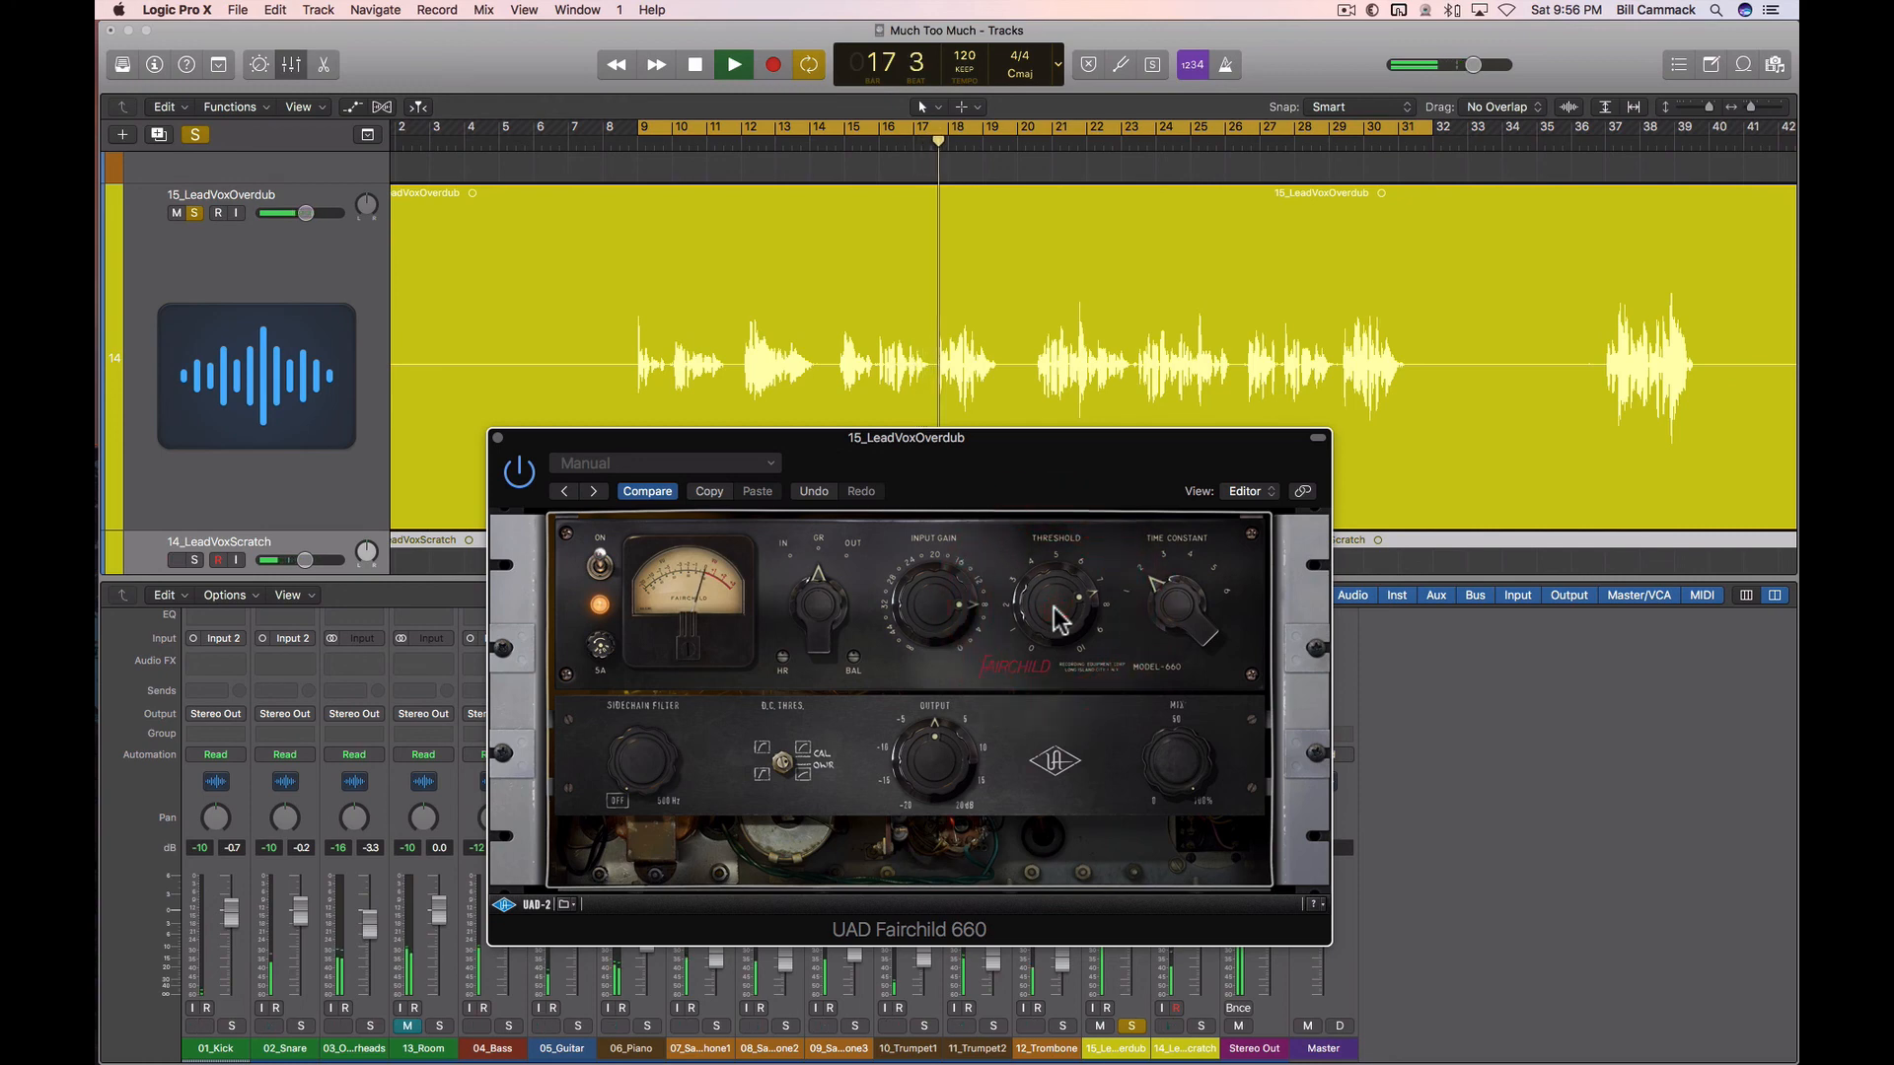
pyautogui.click(1059, 619)
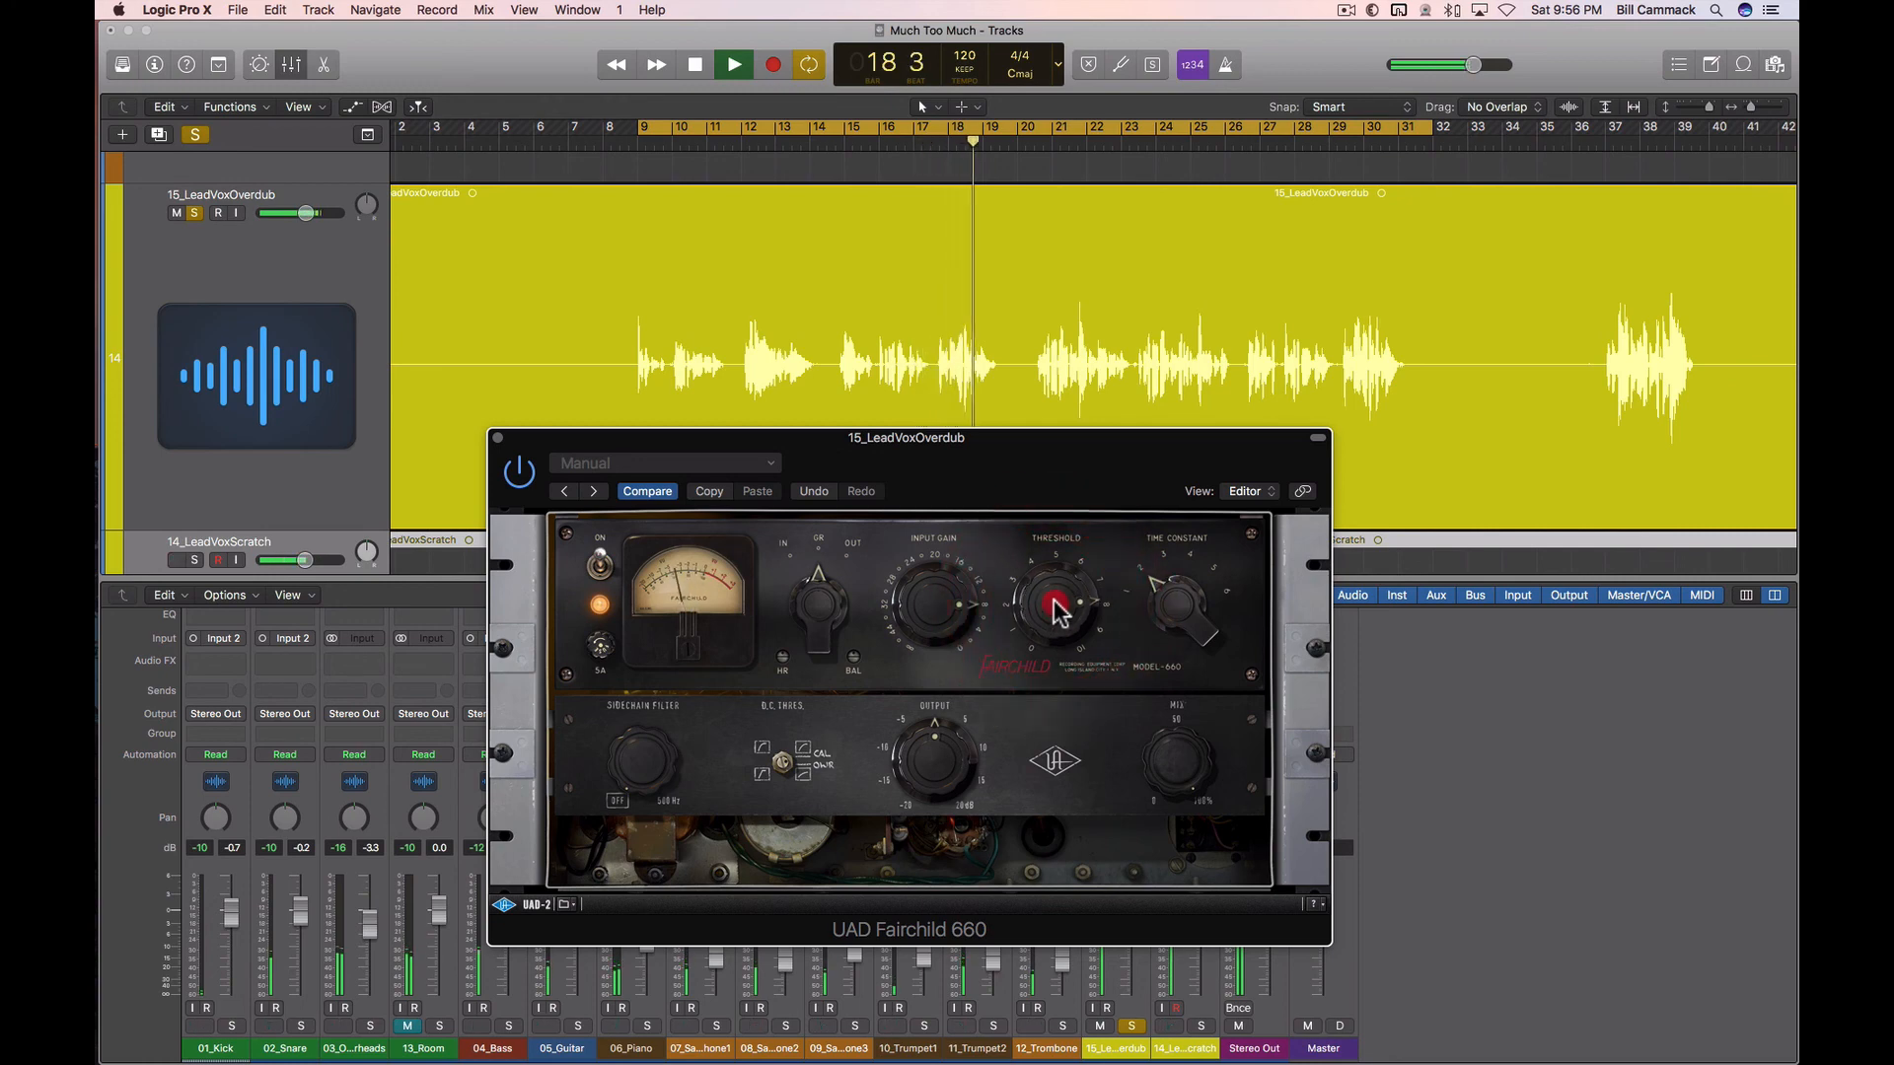
pyautogui.moveTo(1058, 620); pyautogui.dragTo(1061, 631)
pyautogui.click(1058, 627)
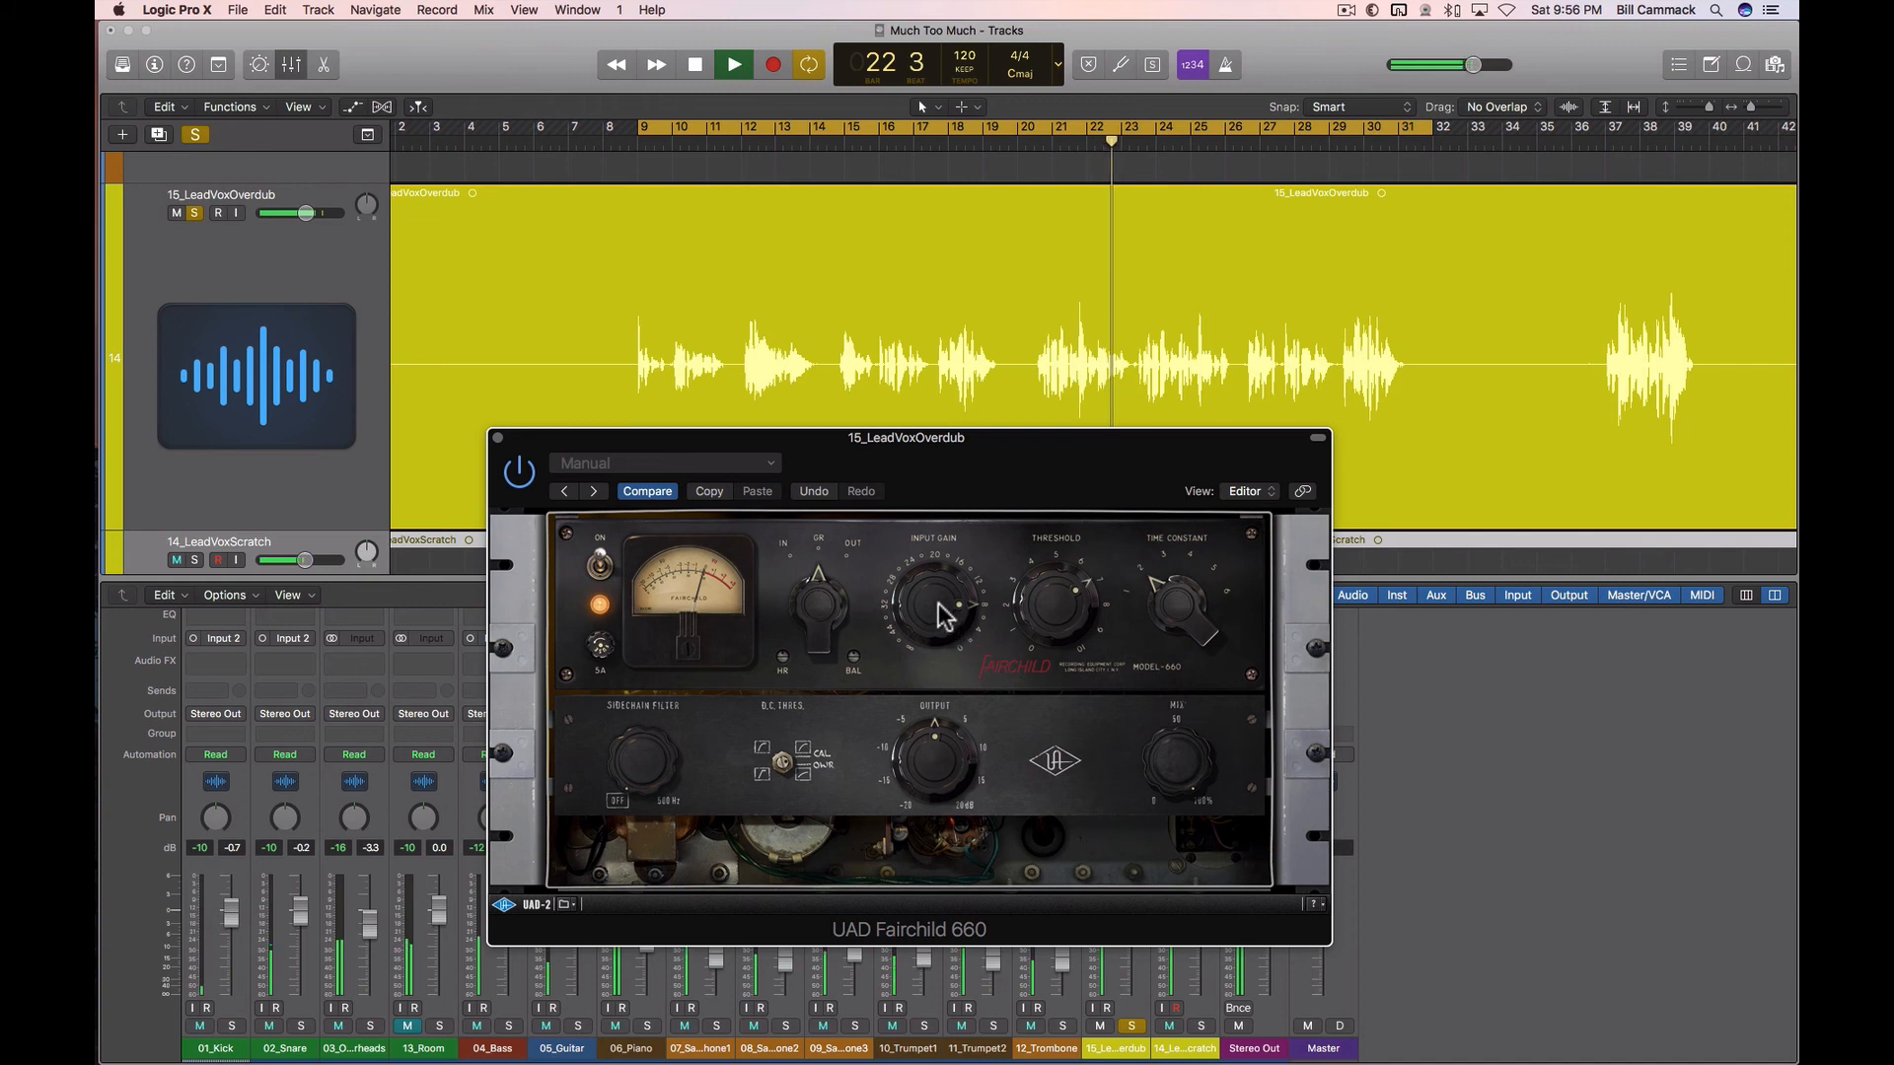
# Set the compressor's time constant to 5 and audition the looped vocal section with it.
pyautogui.moveTo(1180, 606); pyautogui.dragTo(1174, 480)
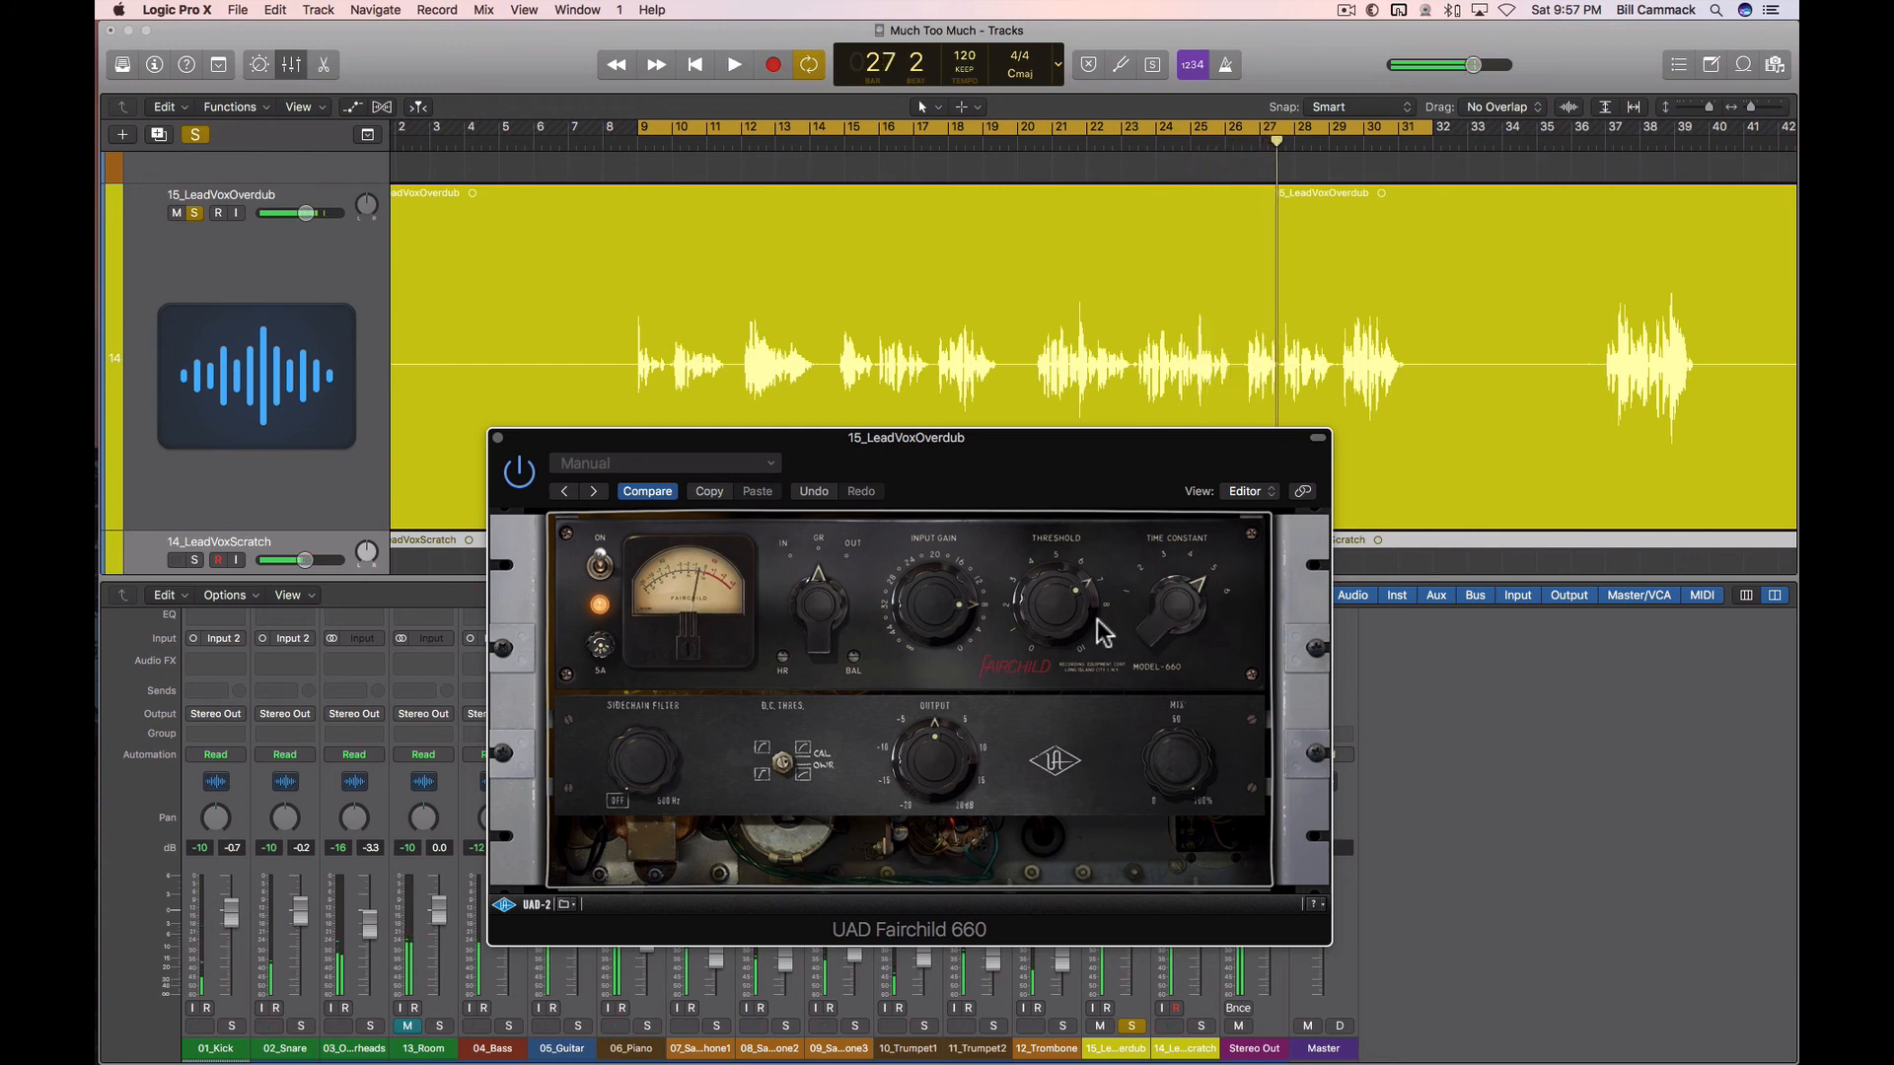
pyautogui.press('space')
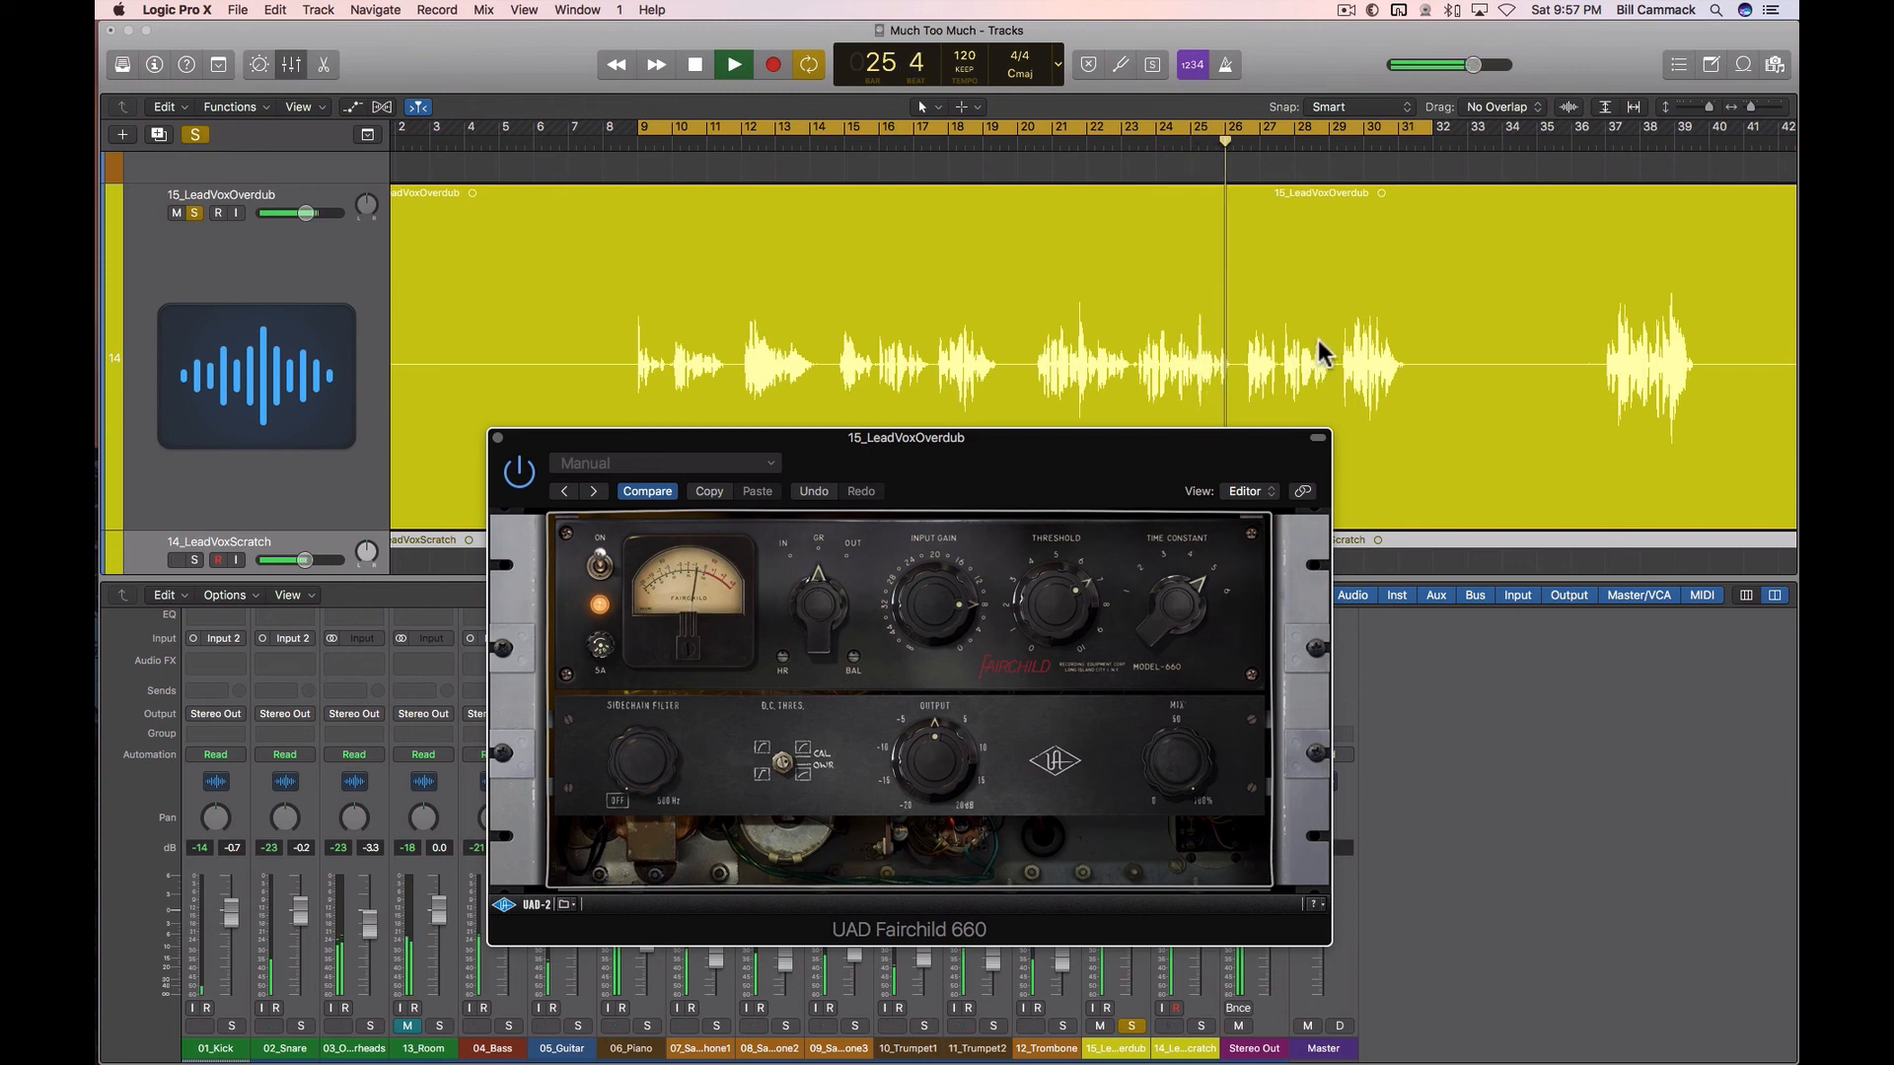
pyautogui.press('space')
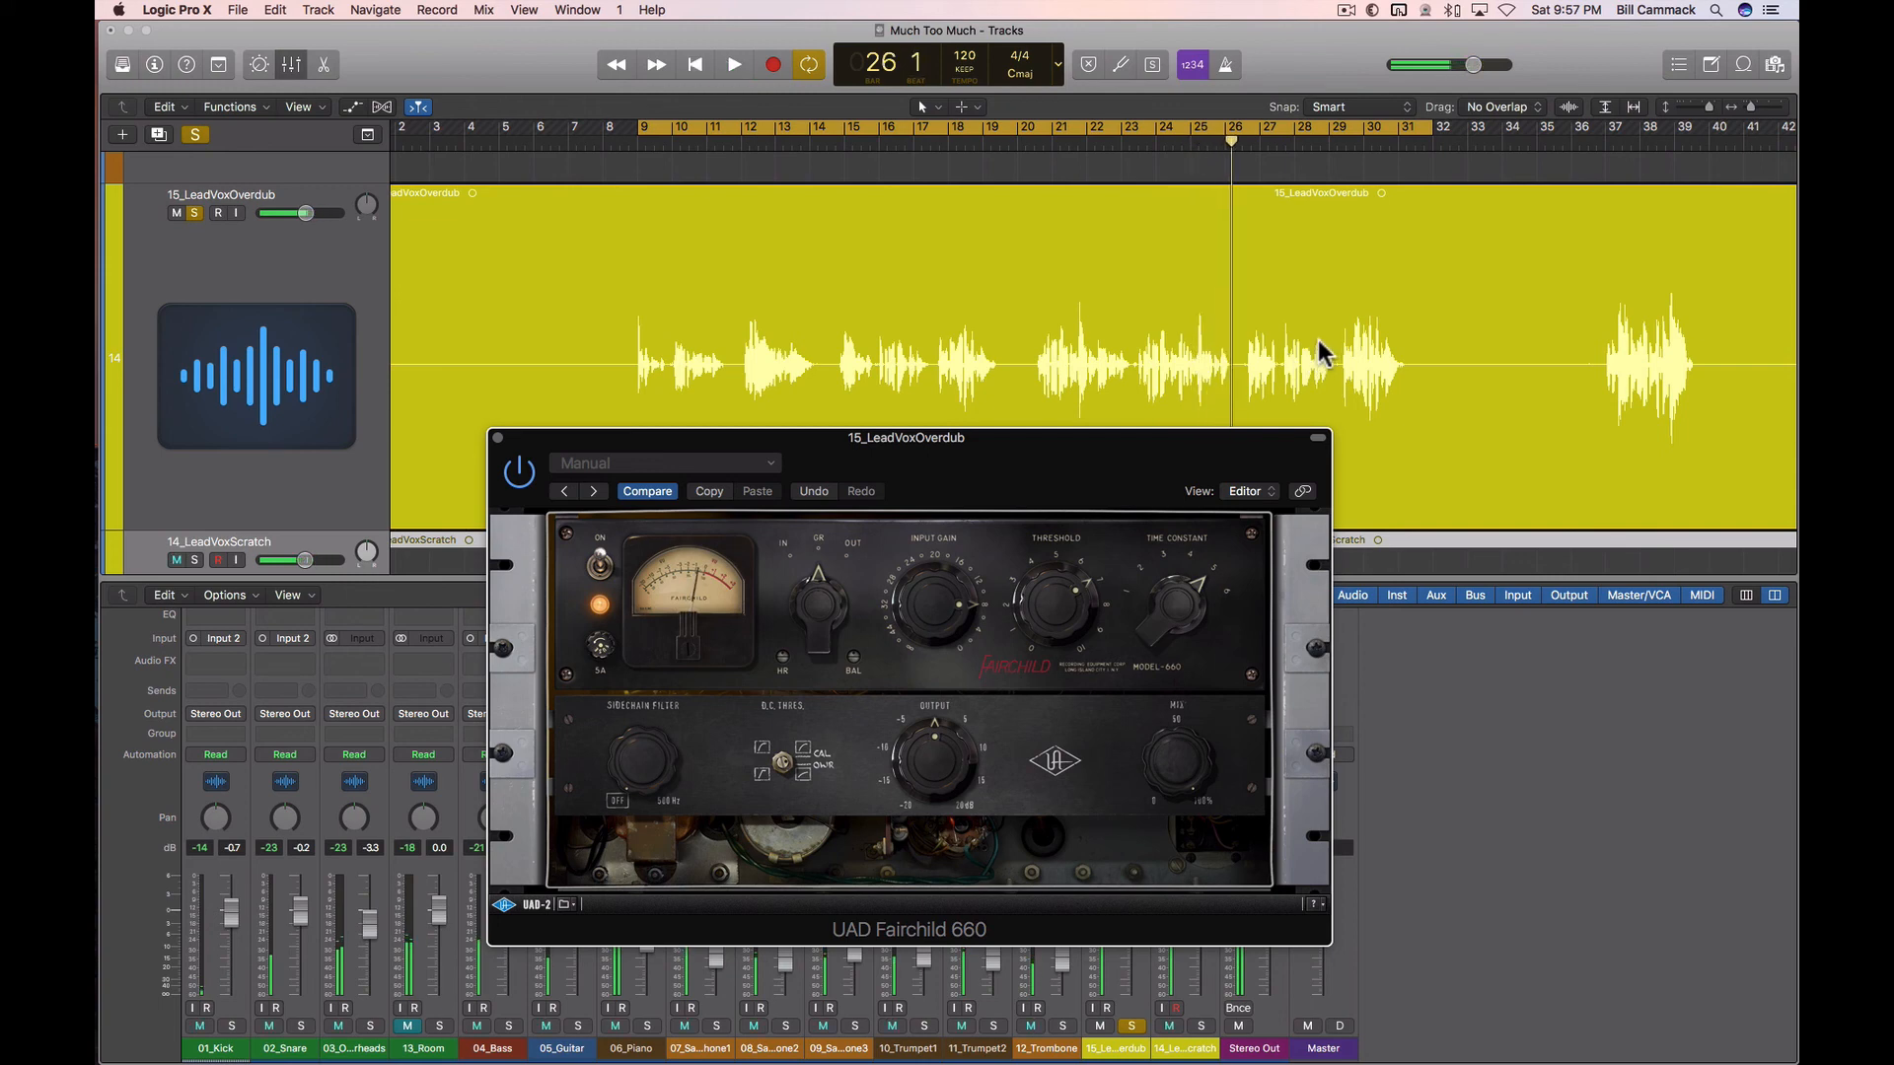
# Turn off cycle mode and audition the compressed vocal from about bar 36 and again from about bar 42, ending on the full song overview.
pyautogui.click(1113, 128)
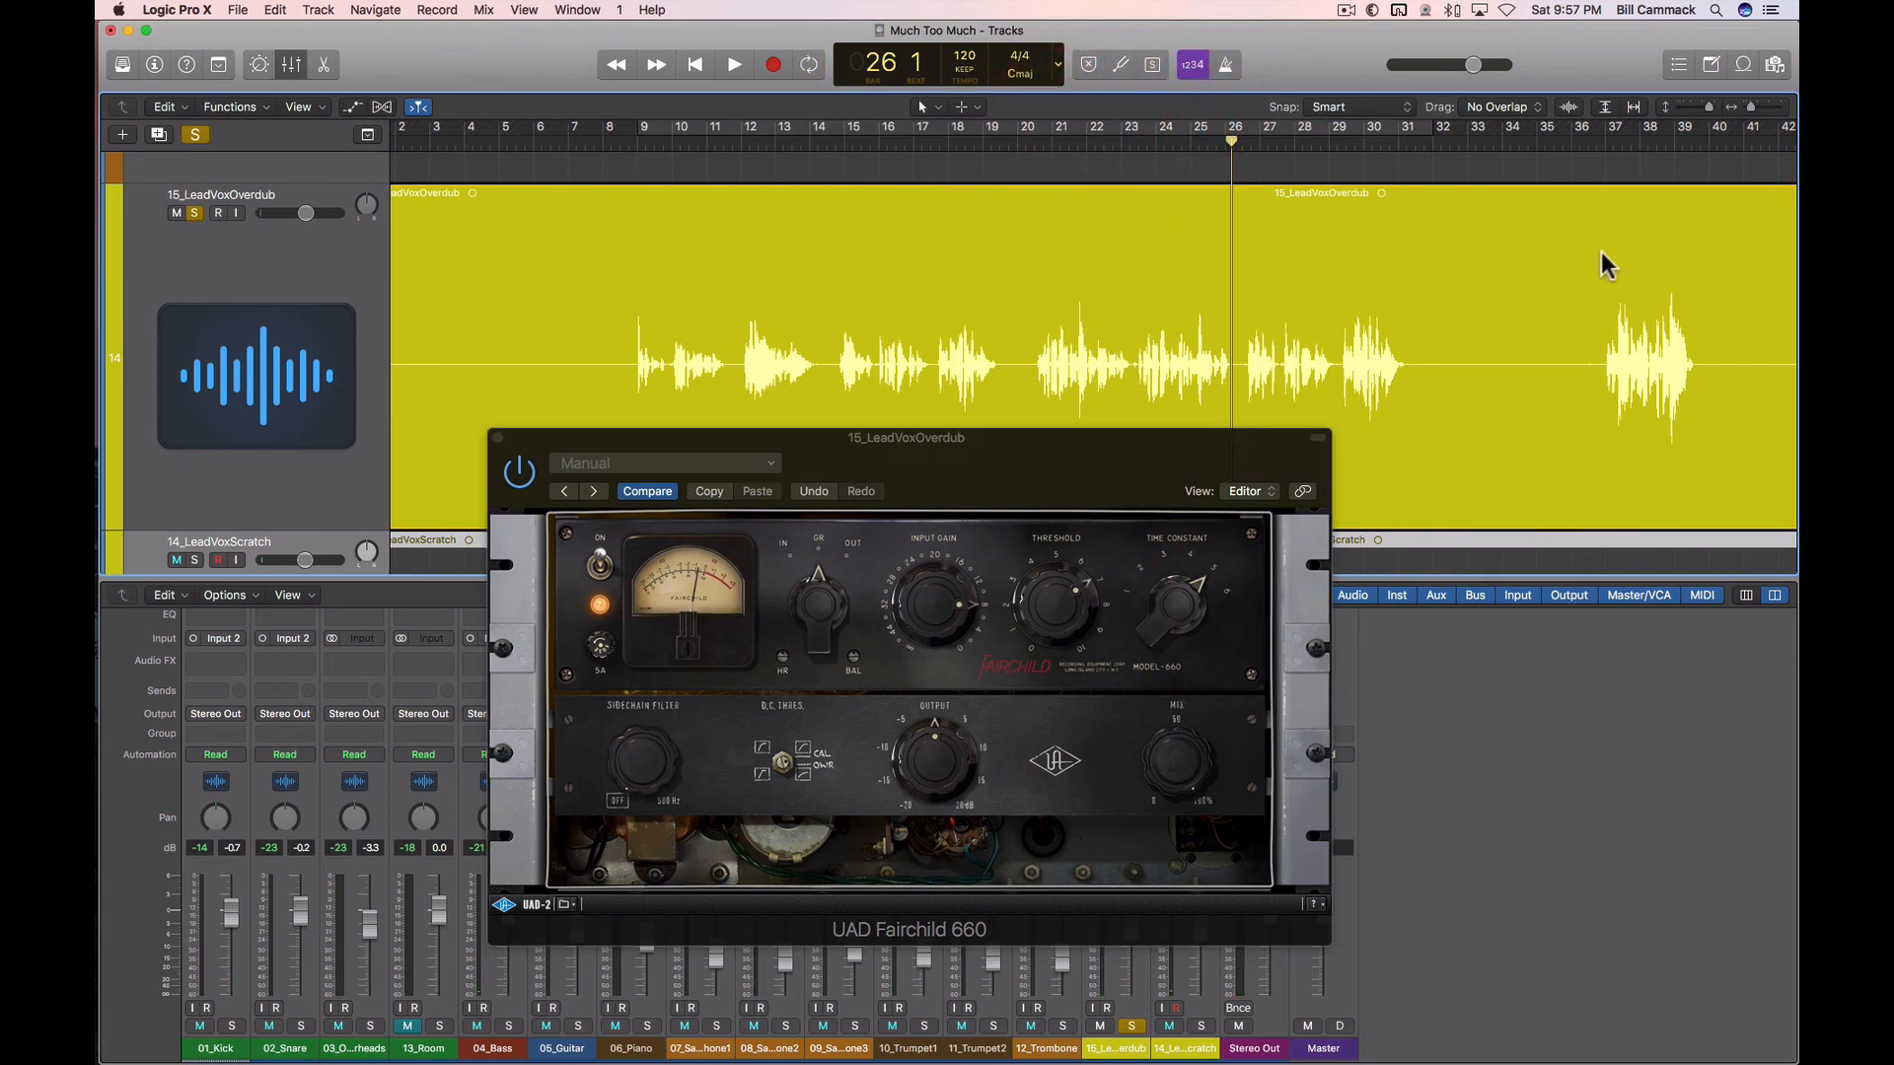
pyautogui.click(1595, 148)
pyautogui.press('space')
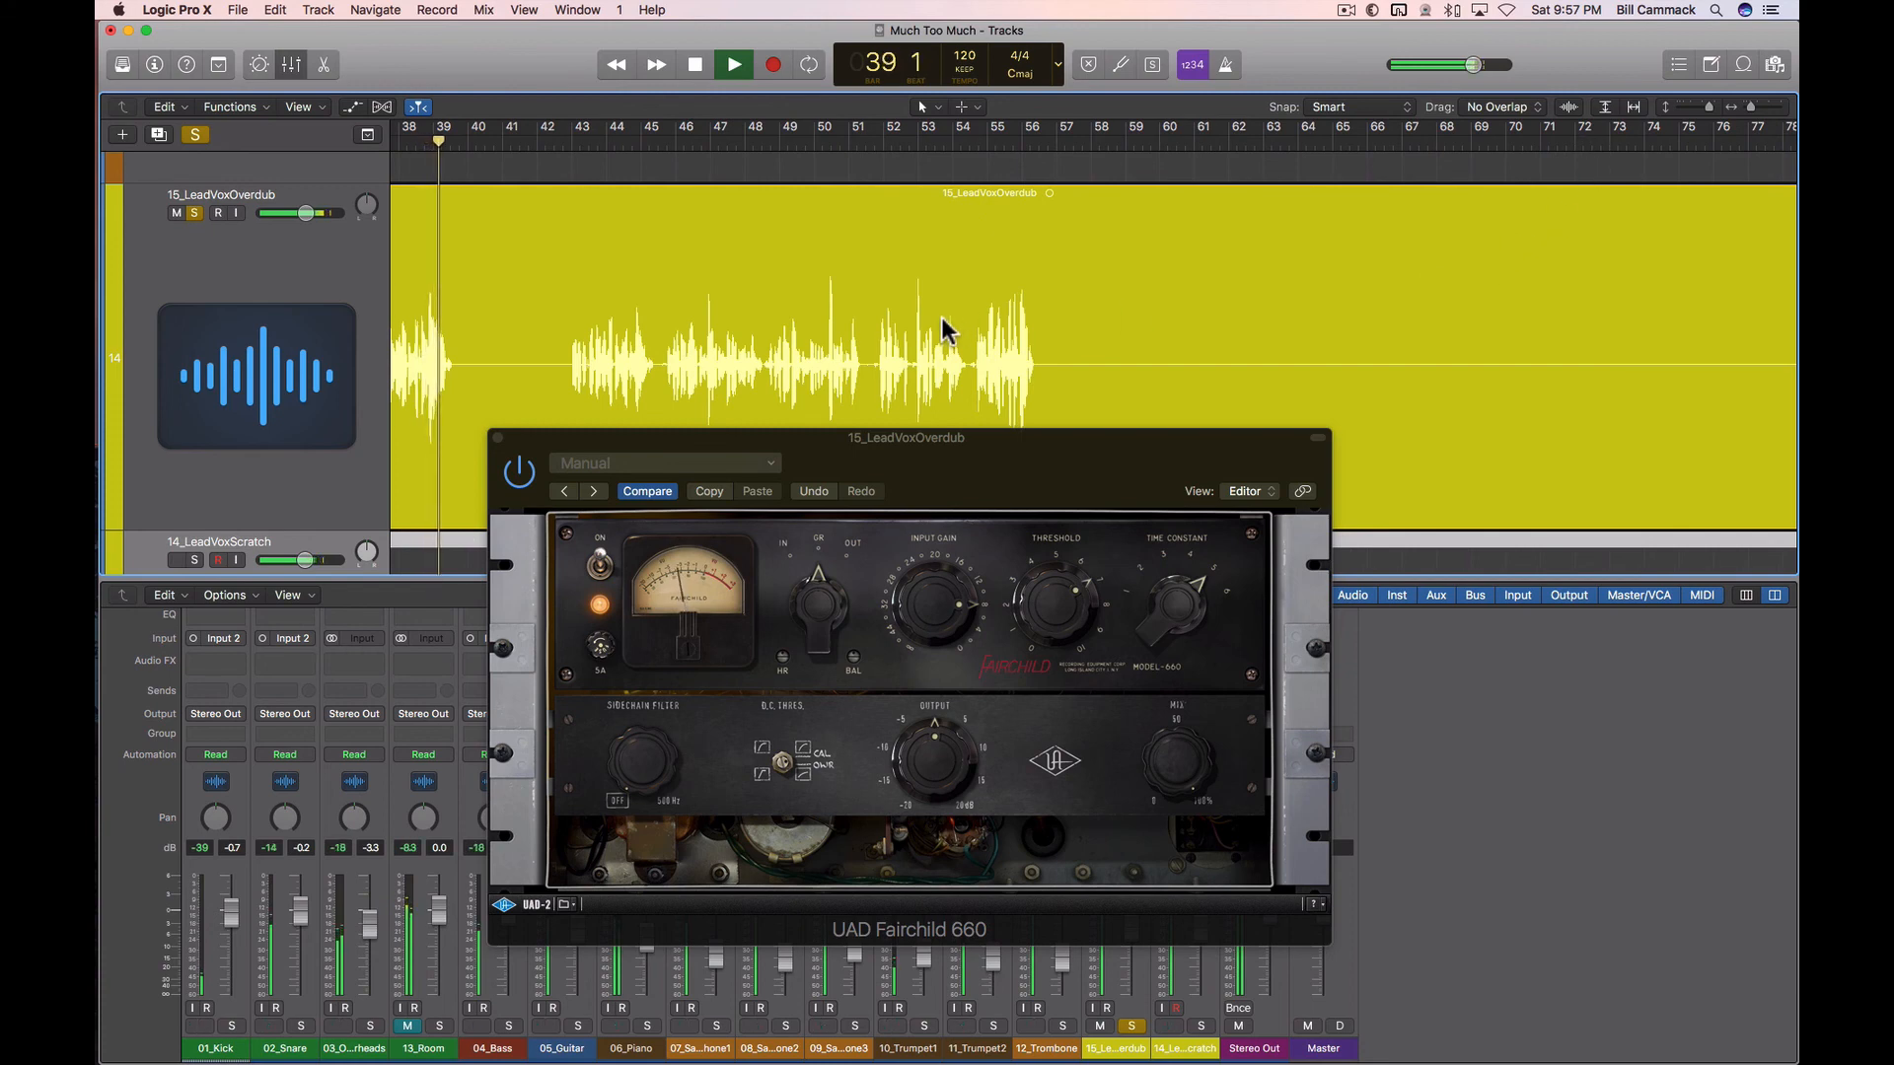
pyautogui.click(553, 146)
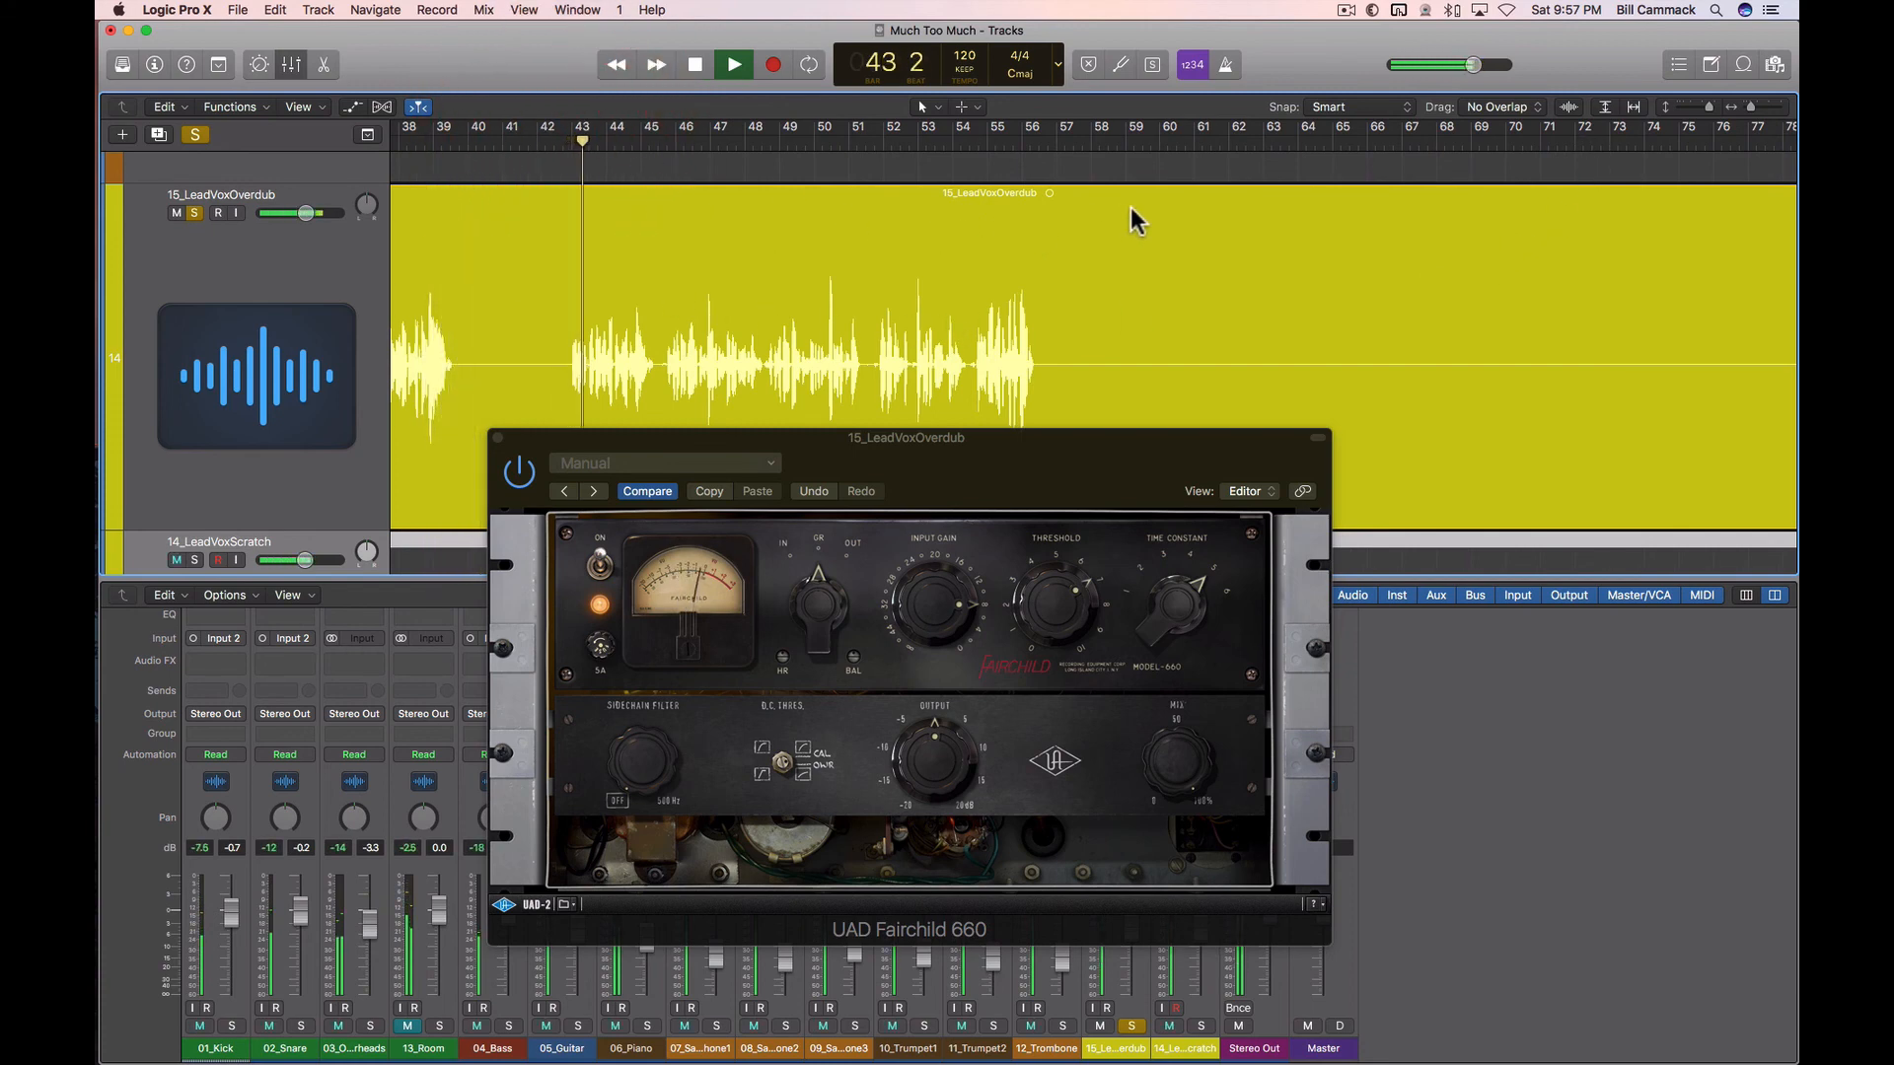
pyautogui.scroll(-5, 1130, 235)
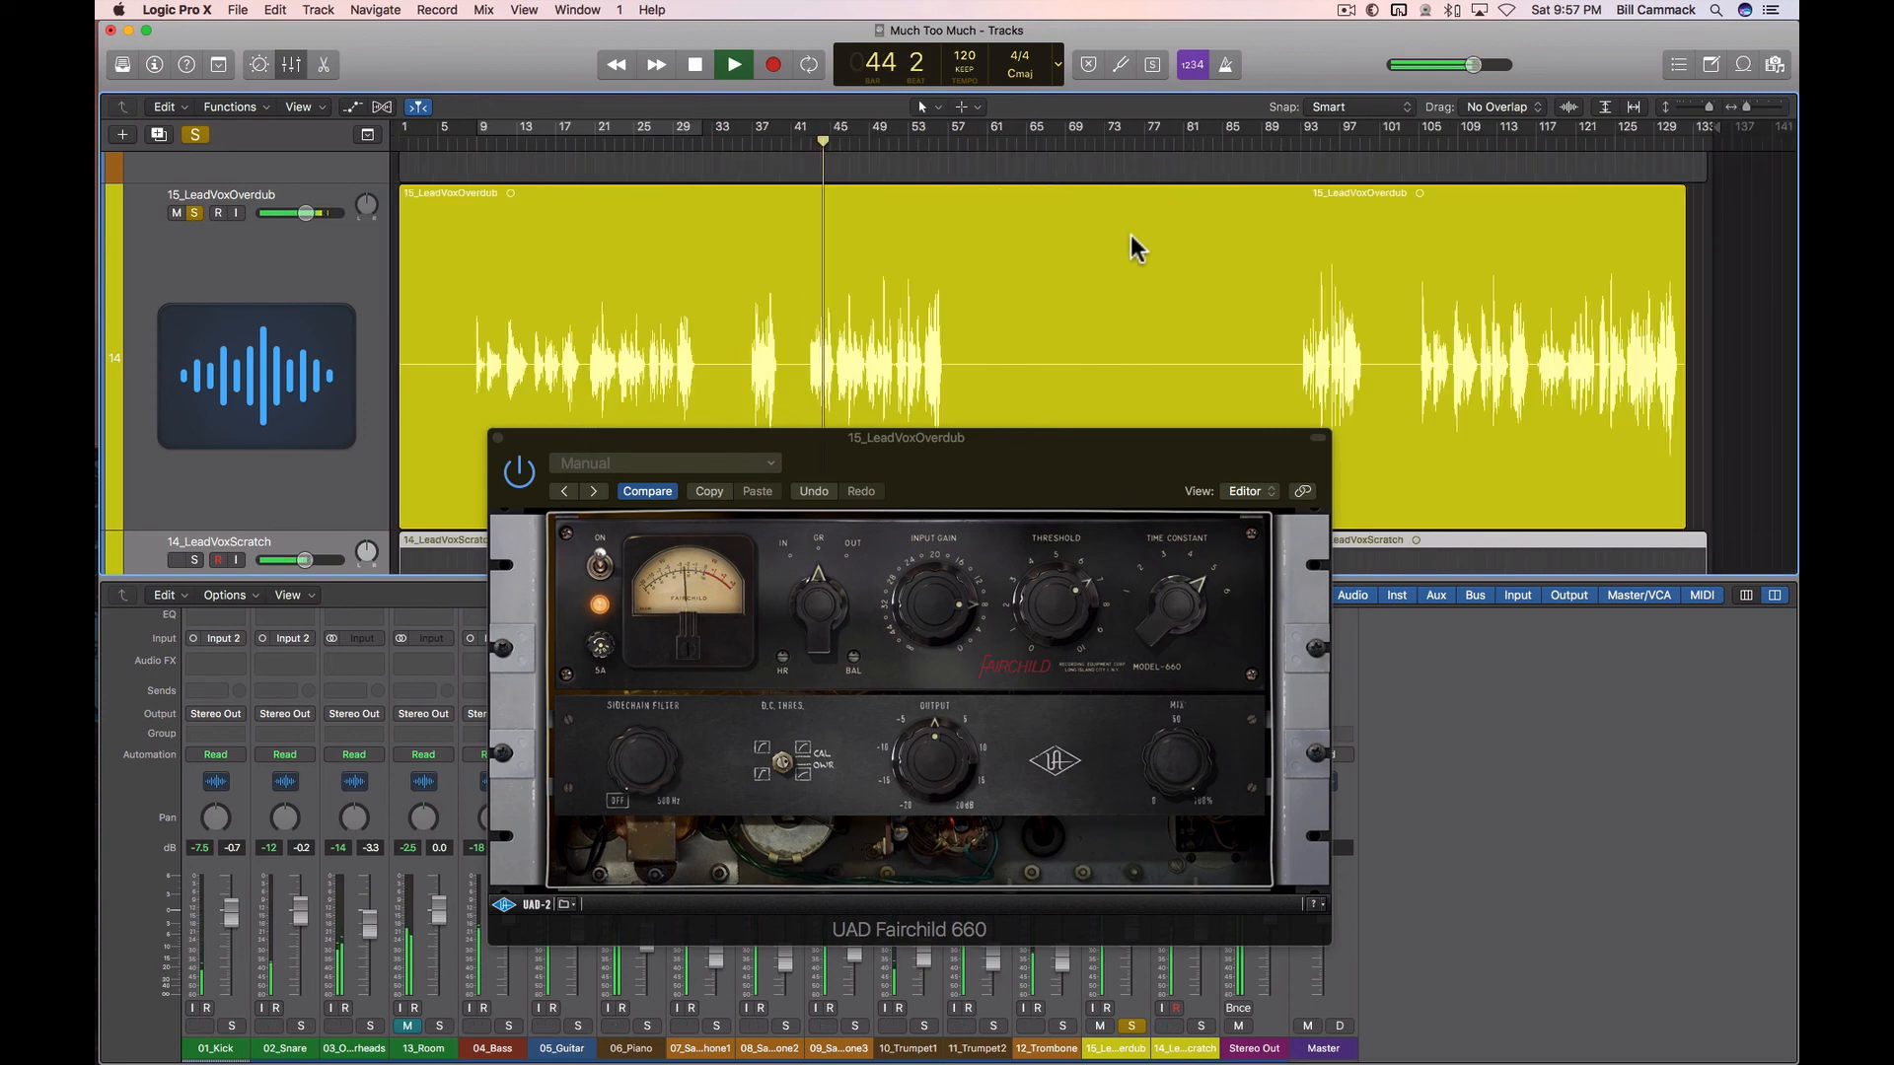
pyautogui.scroll(5, 1131, 235)
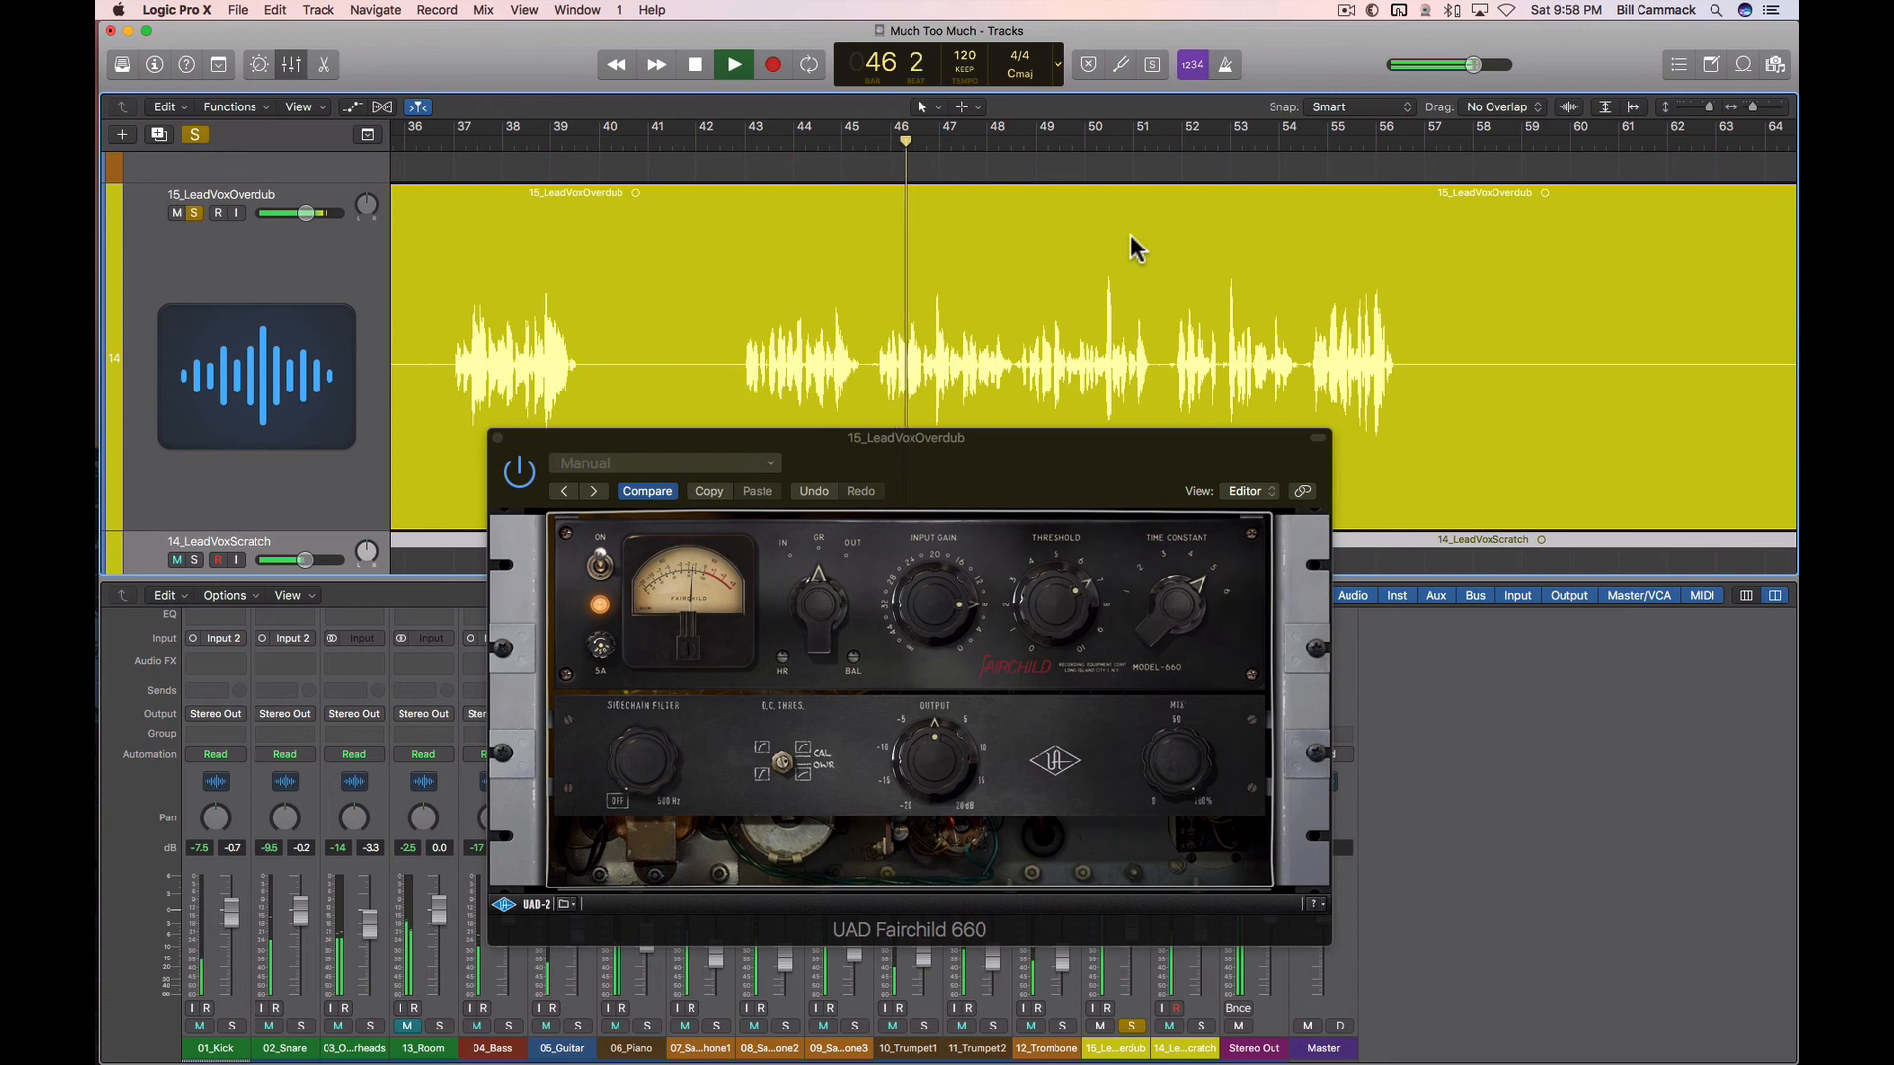
pyautogui.press('z')
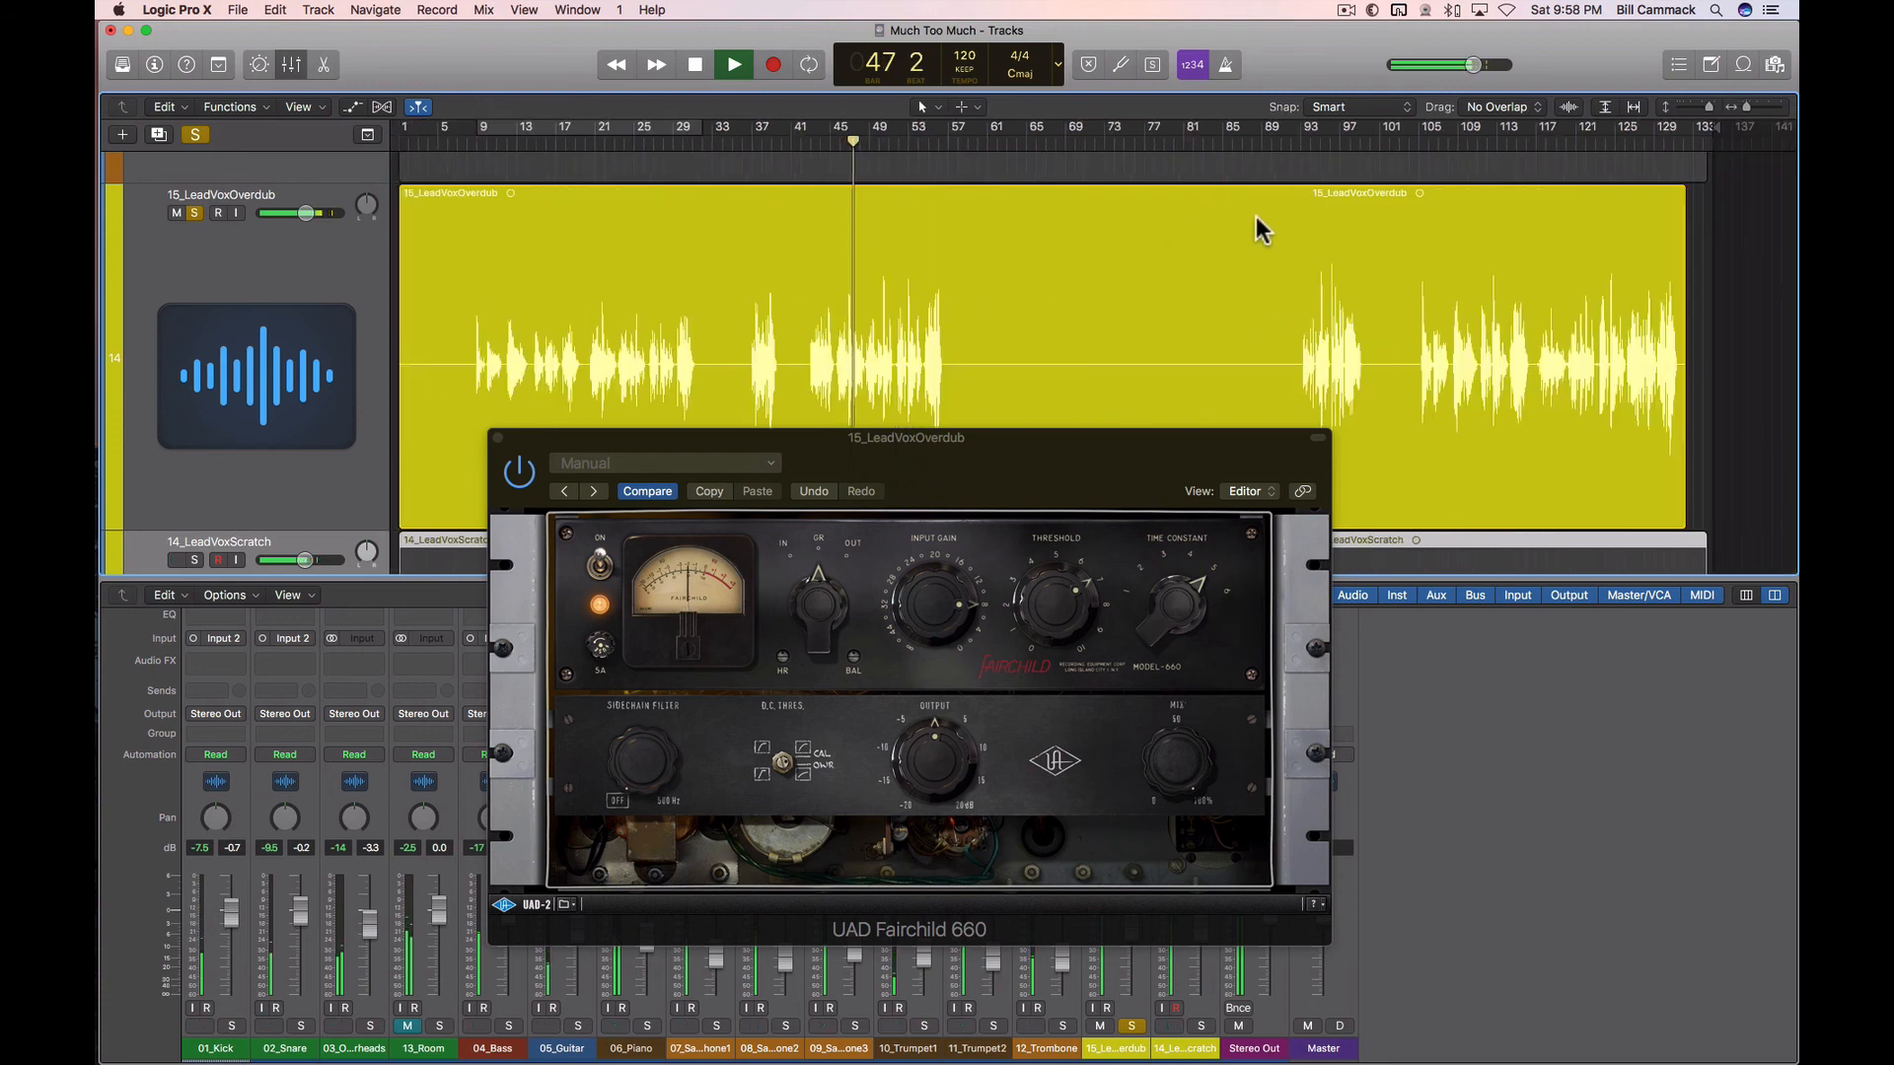
# Audition the compressed lead vocal from about bar 92, stop playback and close the compressor window.
pyautogui.click(1292, 138)
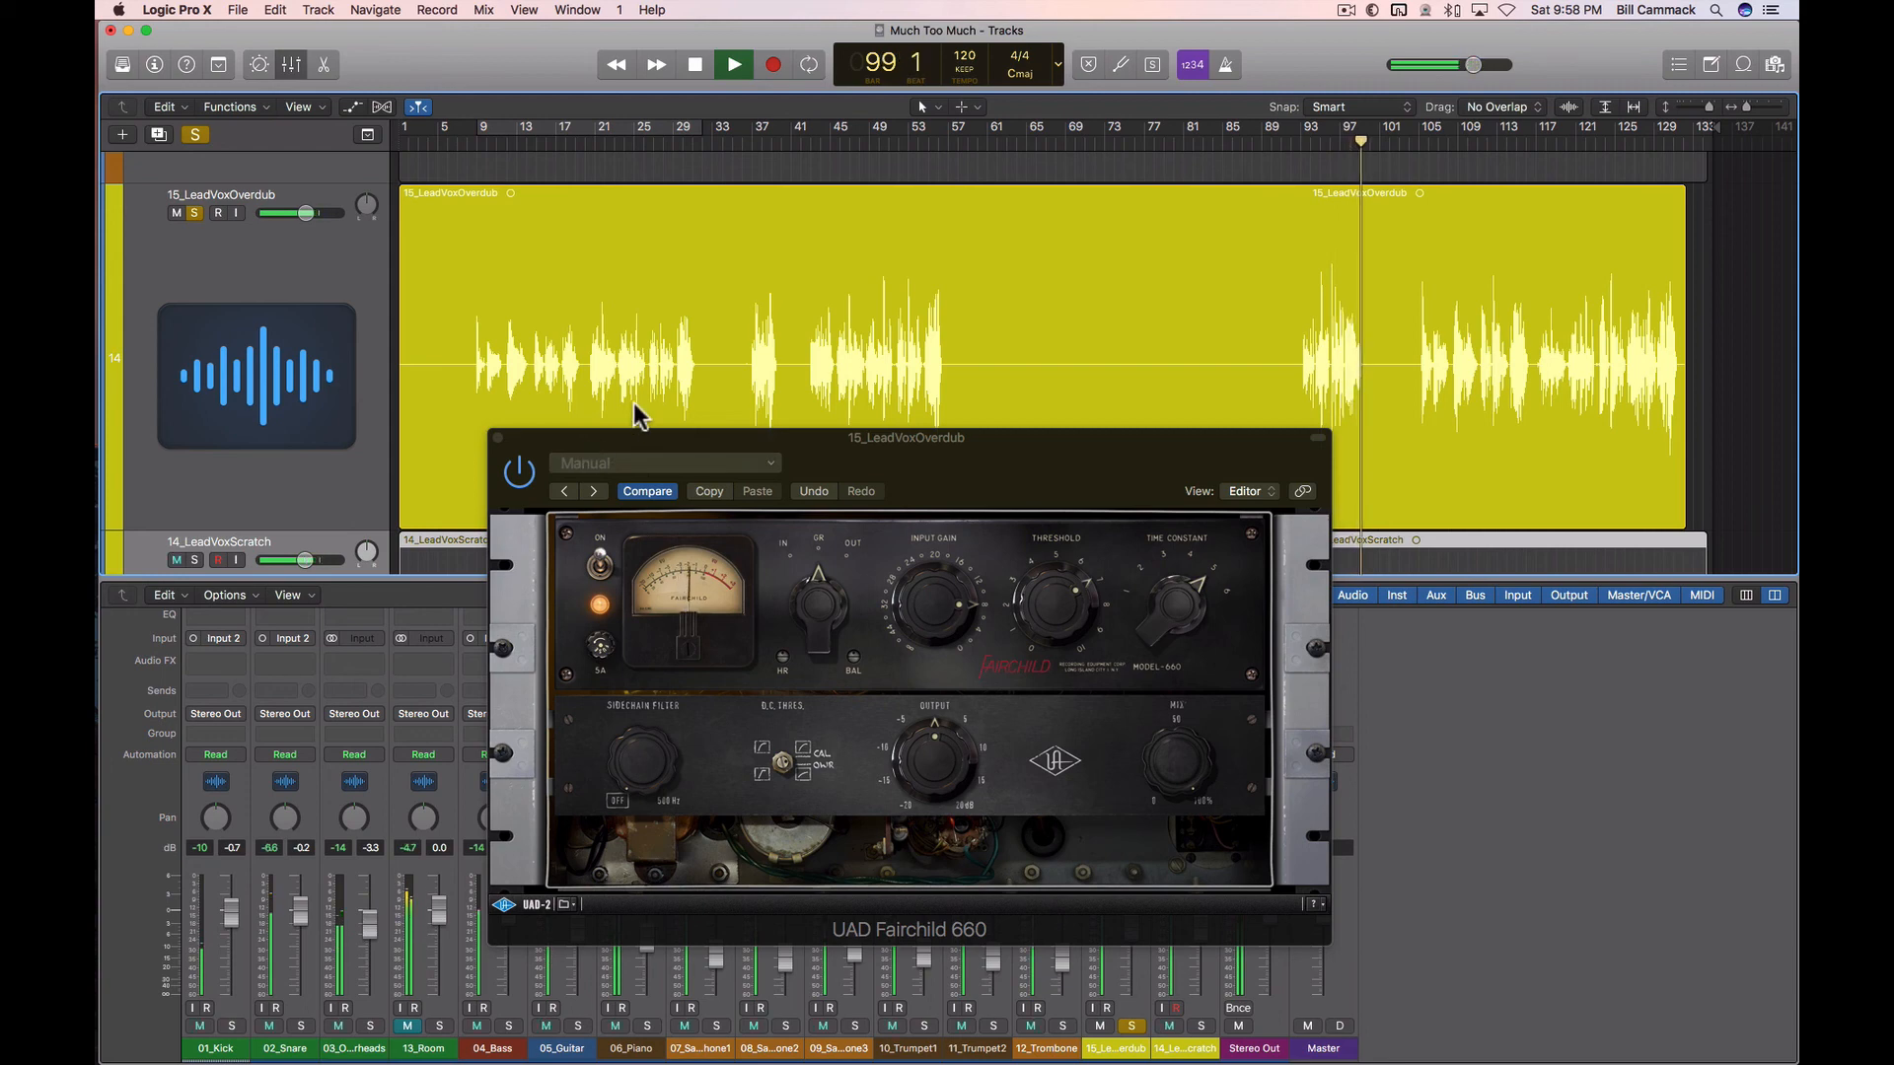
pyautogui.press('space')
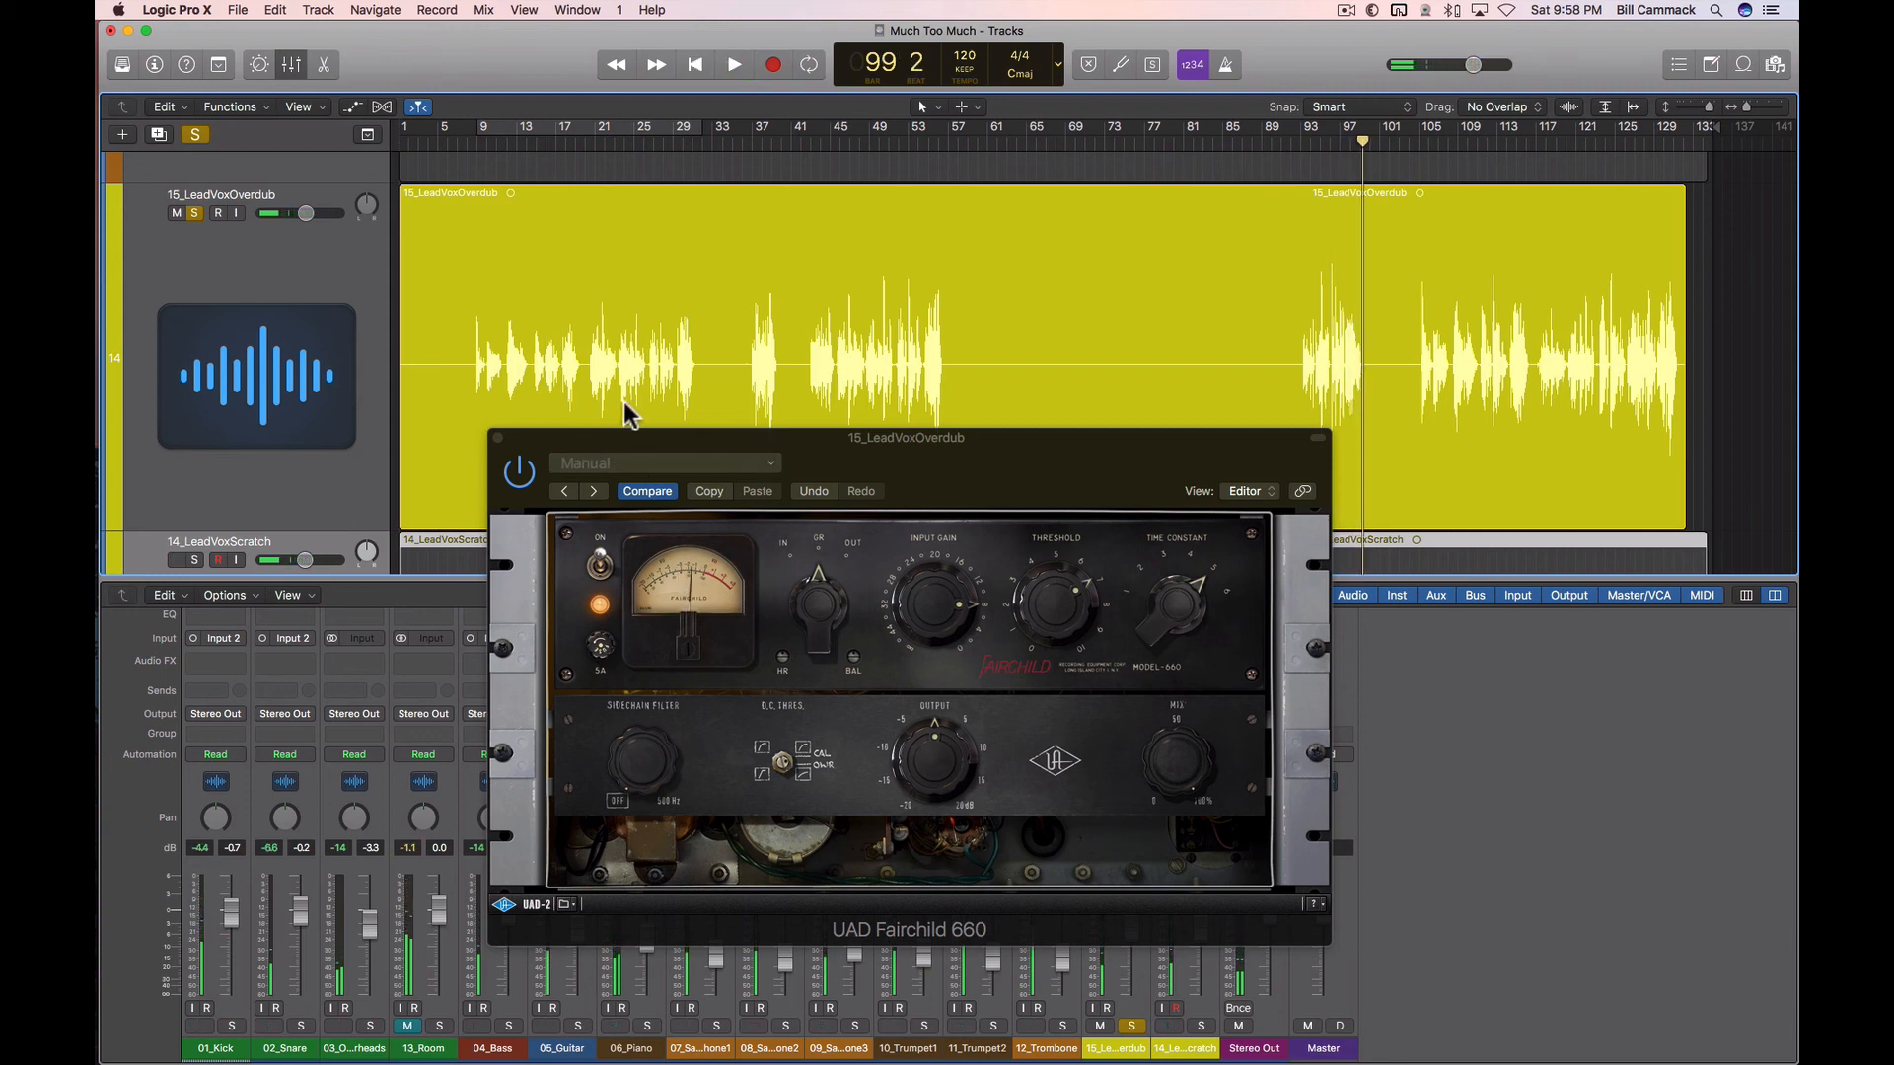
pyautogui.click(496, 437)
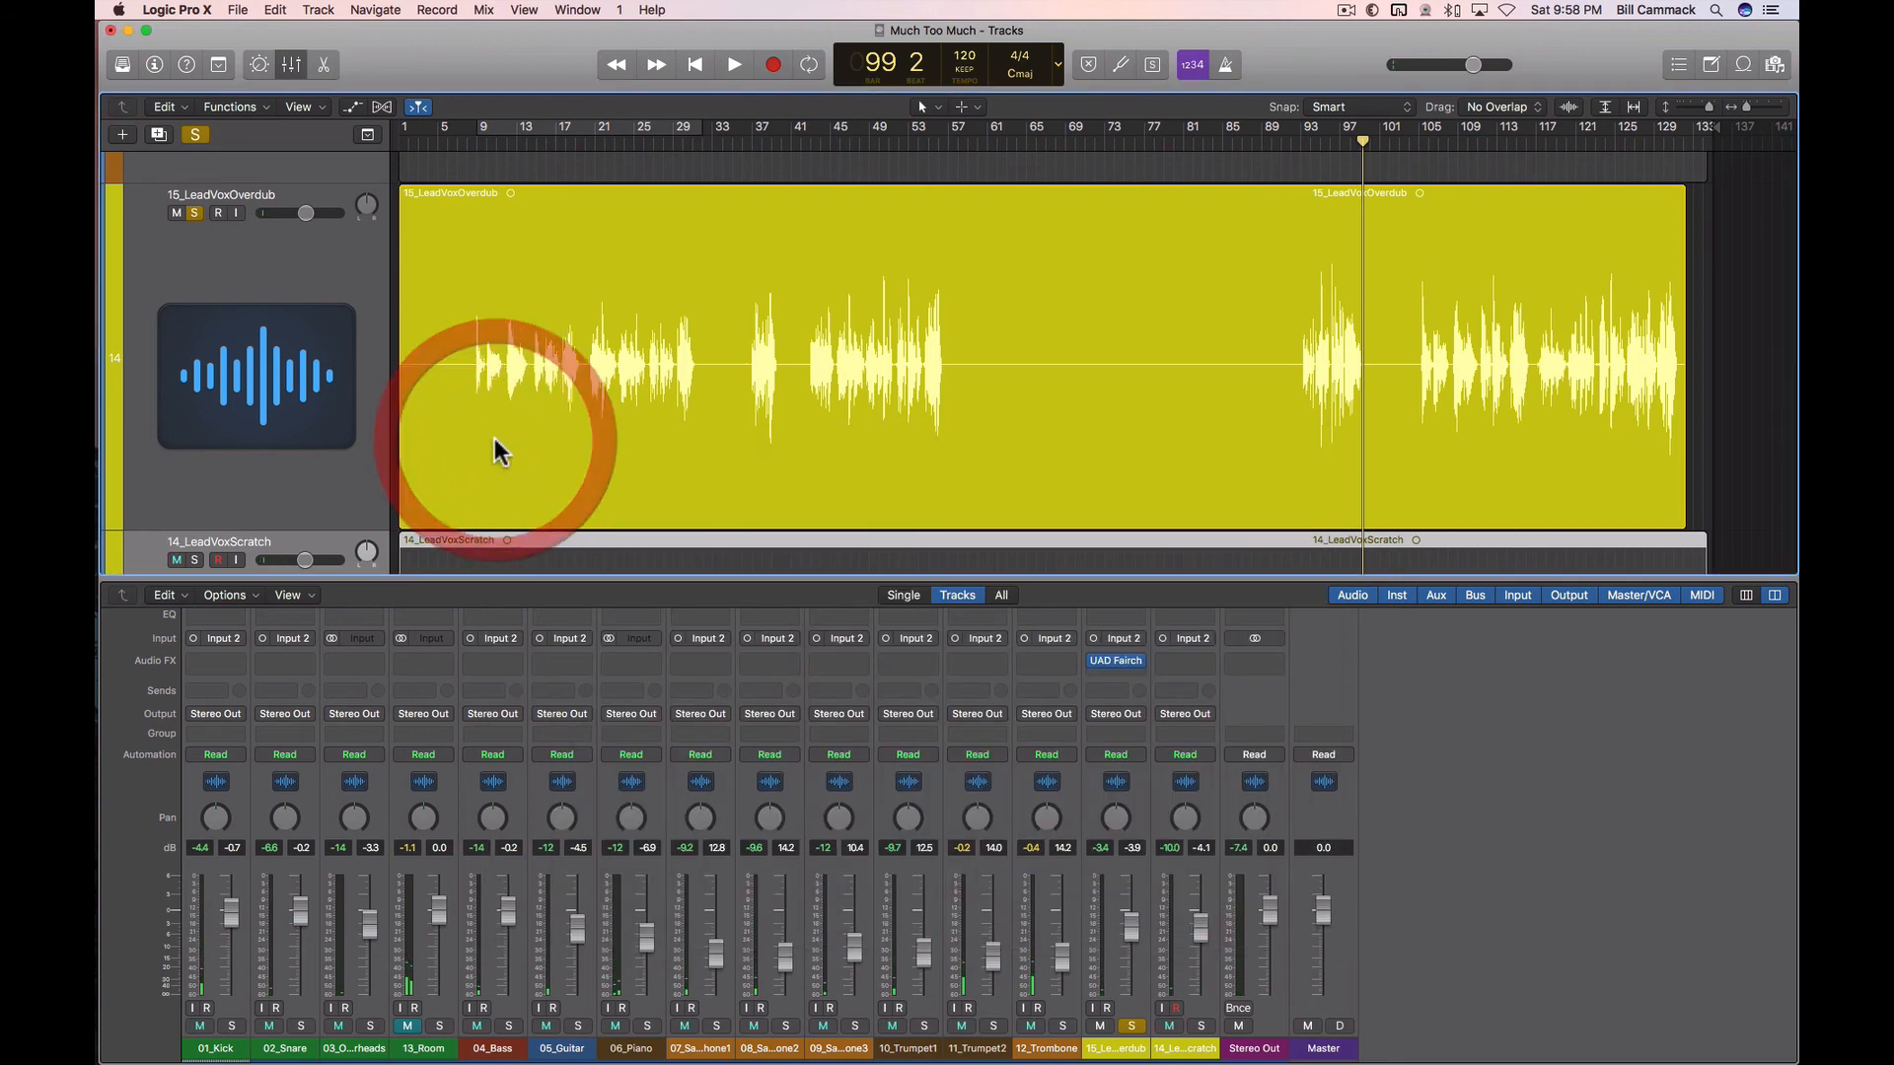
# Play the song looped over about bars 9 to 31 and solo the 04_Bass track along with the lead vocal.
pyautogui.click(549, 128)
pyautogui.press('space')
pyautogui.scroll(1, 640, 301)
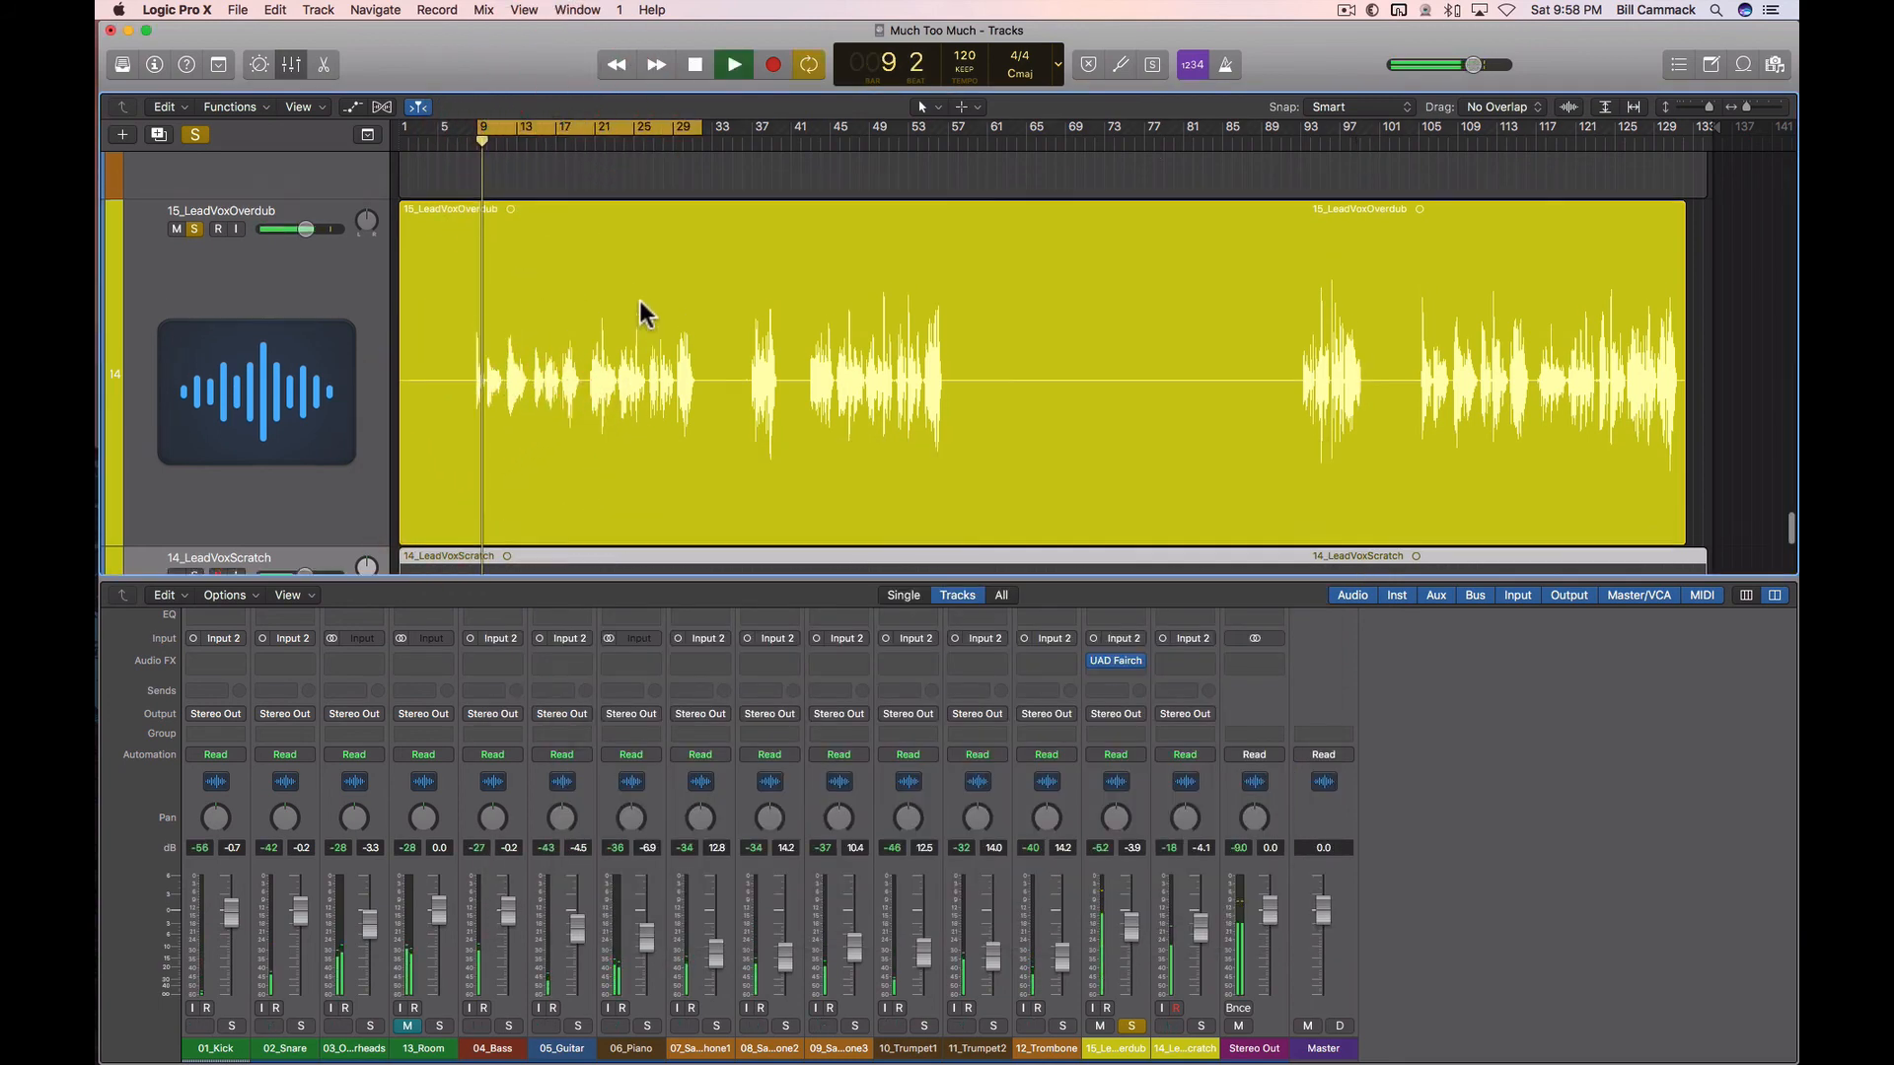
pyautogui.scroll(10, 639, 300)
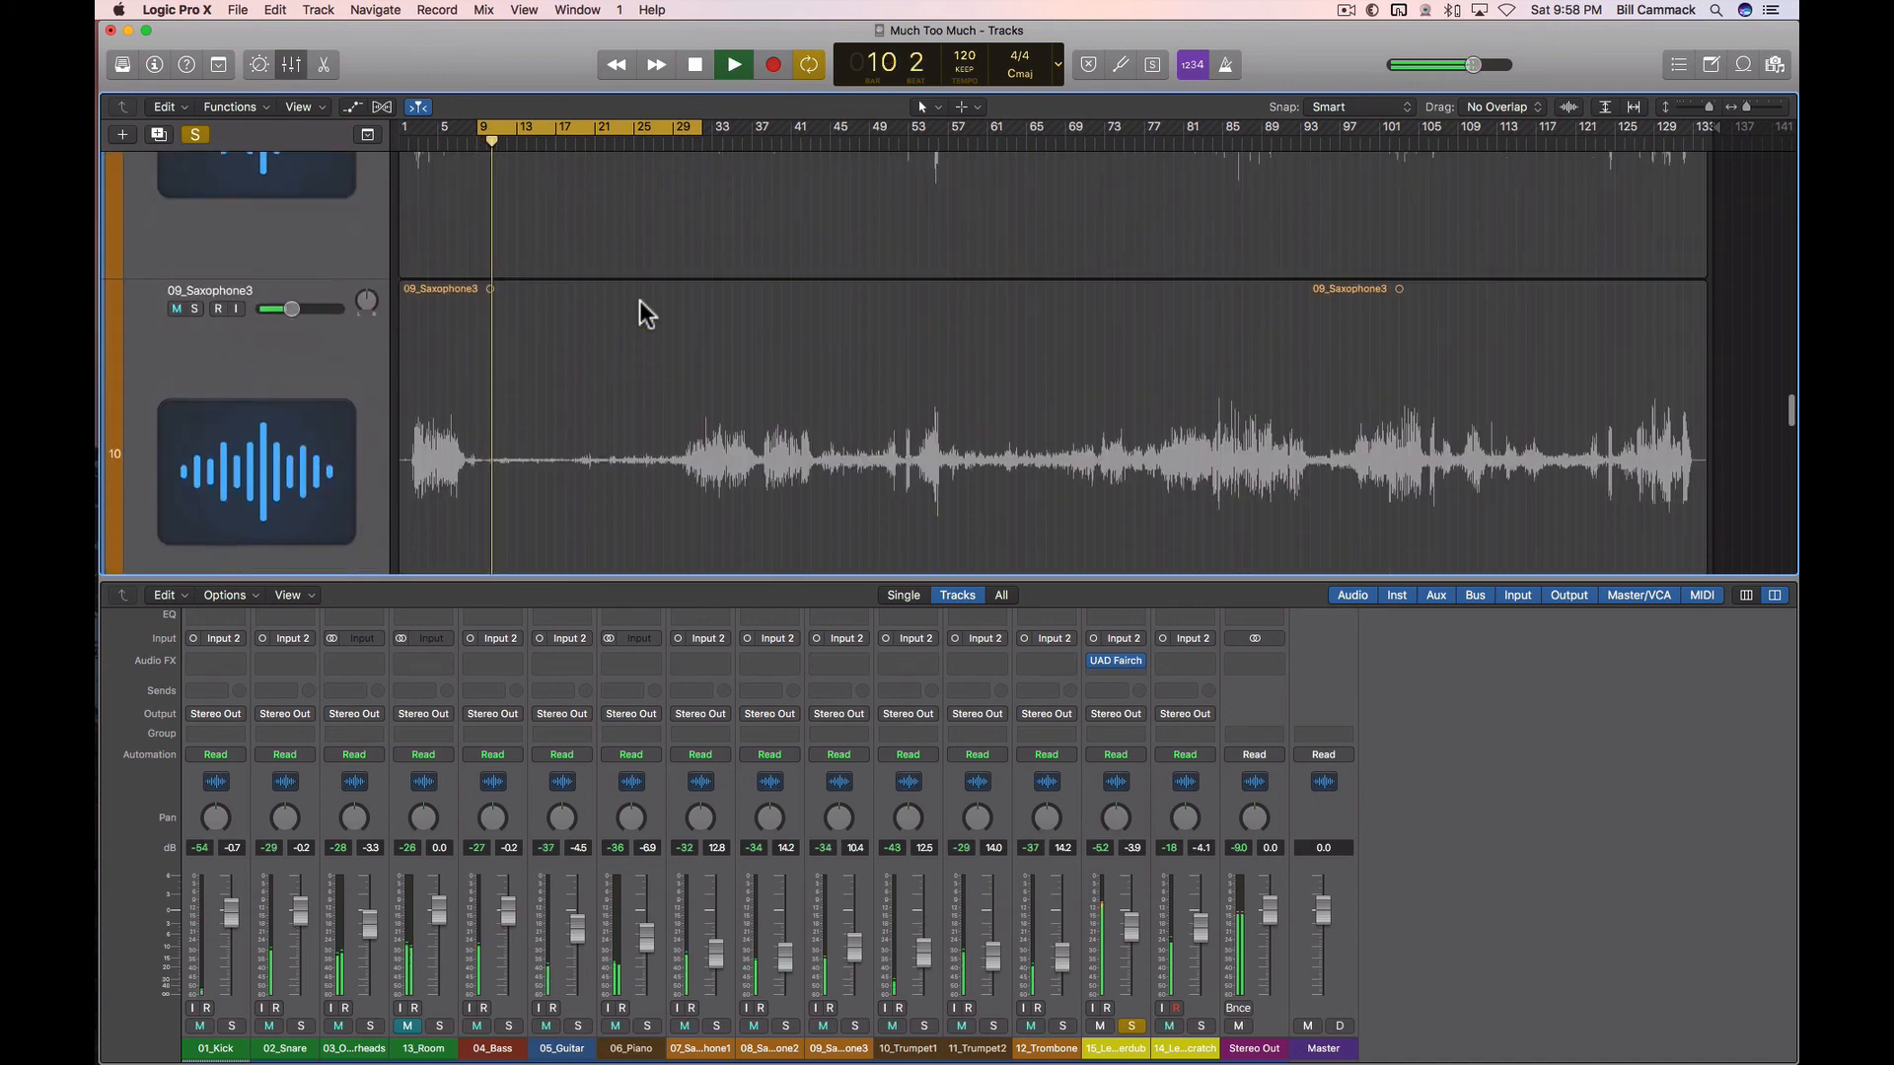
pyautogui.scroll(10, 639, 302)
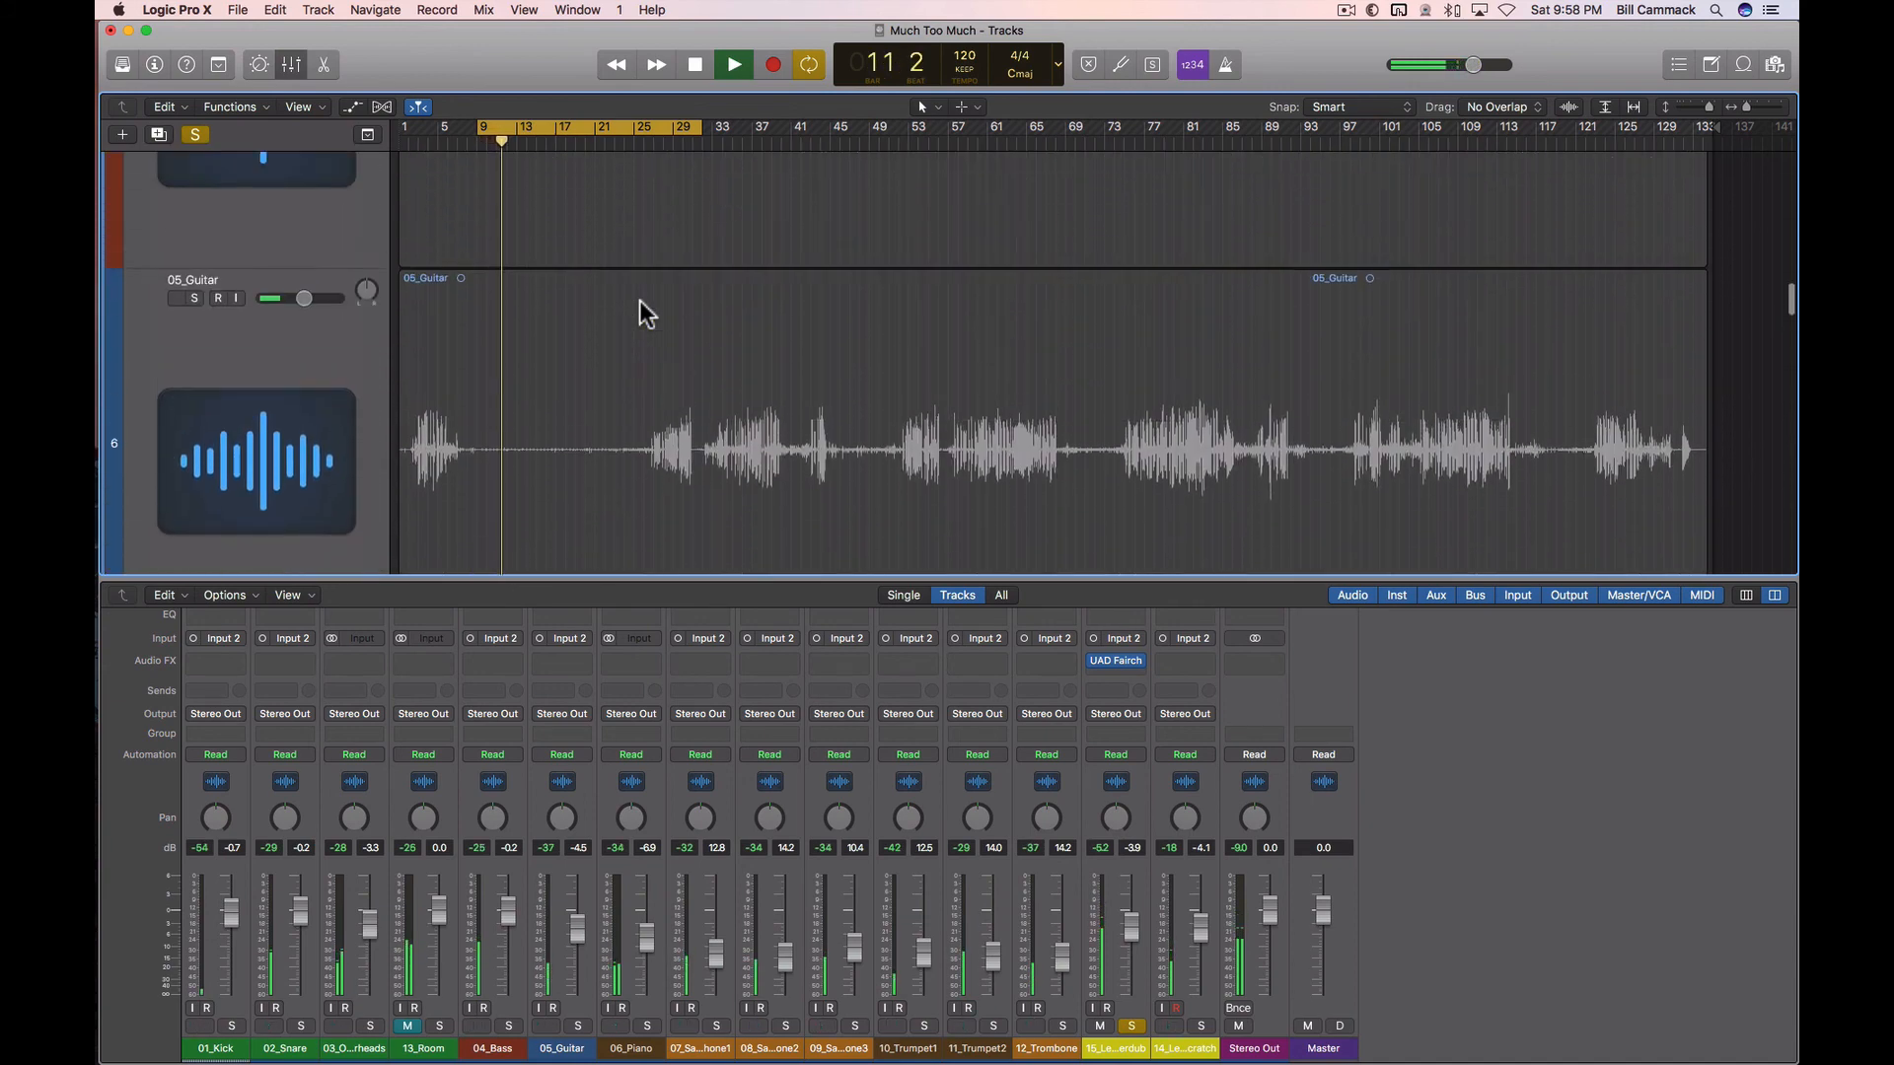
pyautogui.scroll(3, 640, 300)
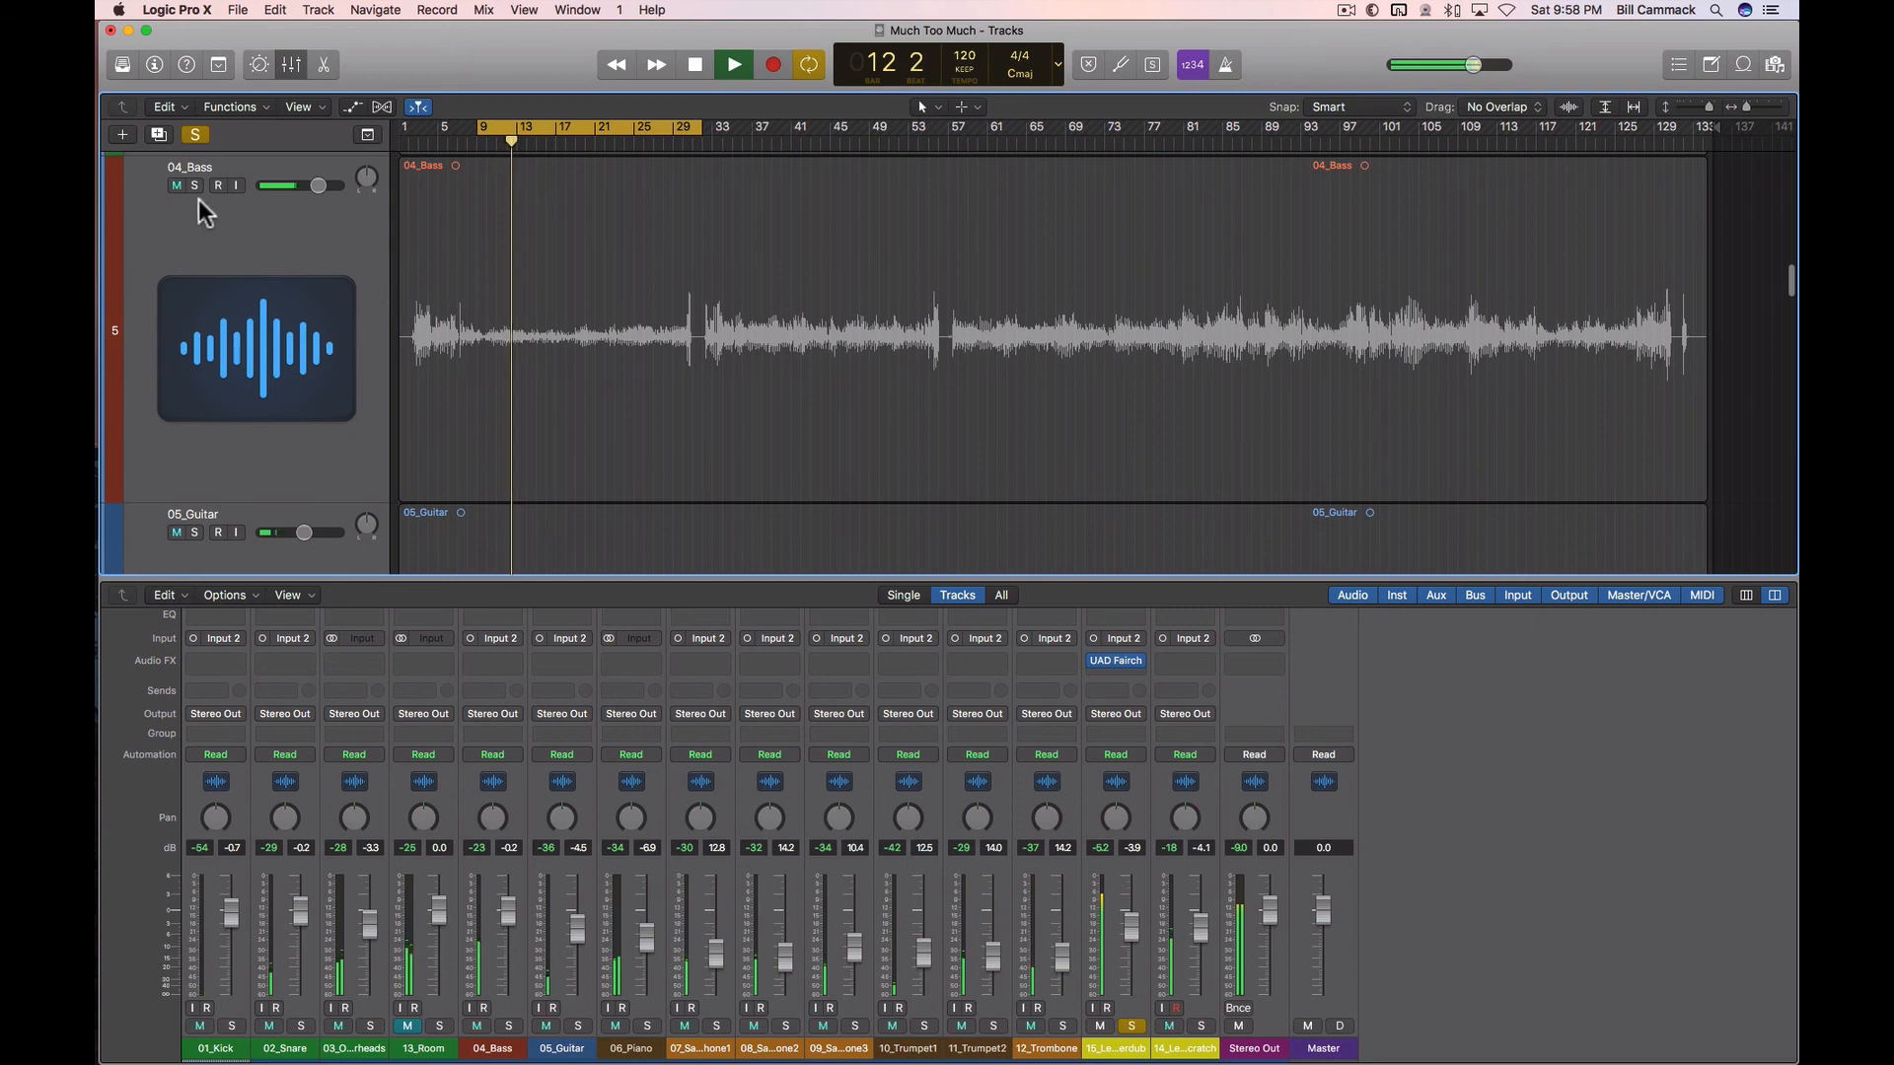
pyautogui.click(194, 186)
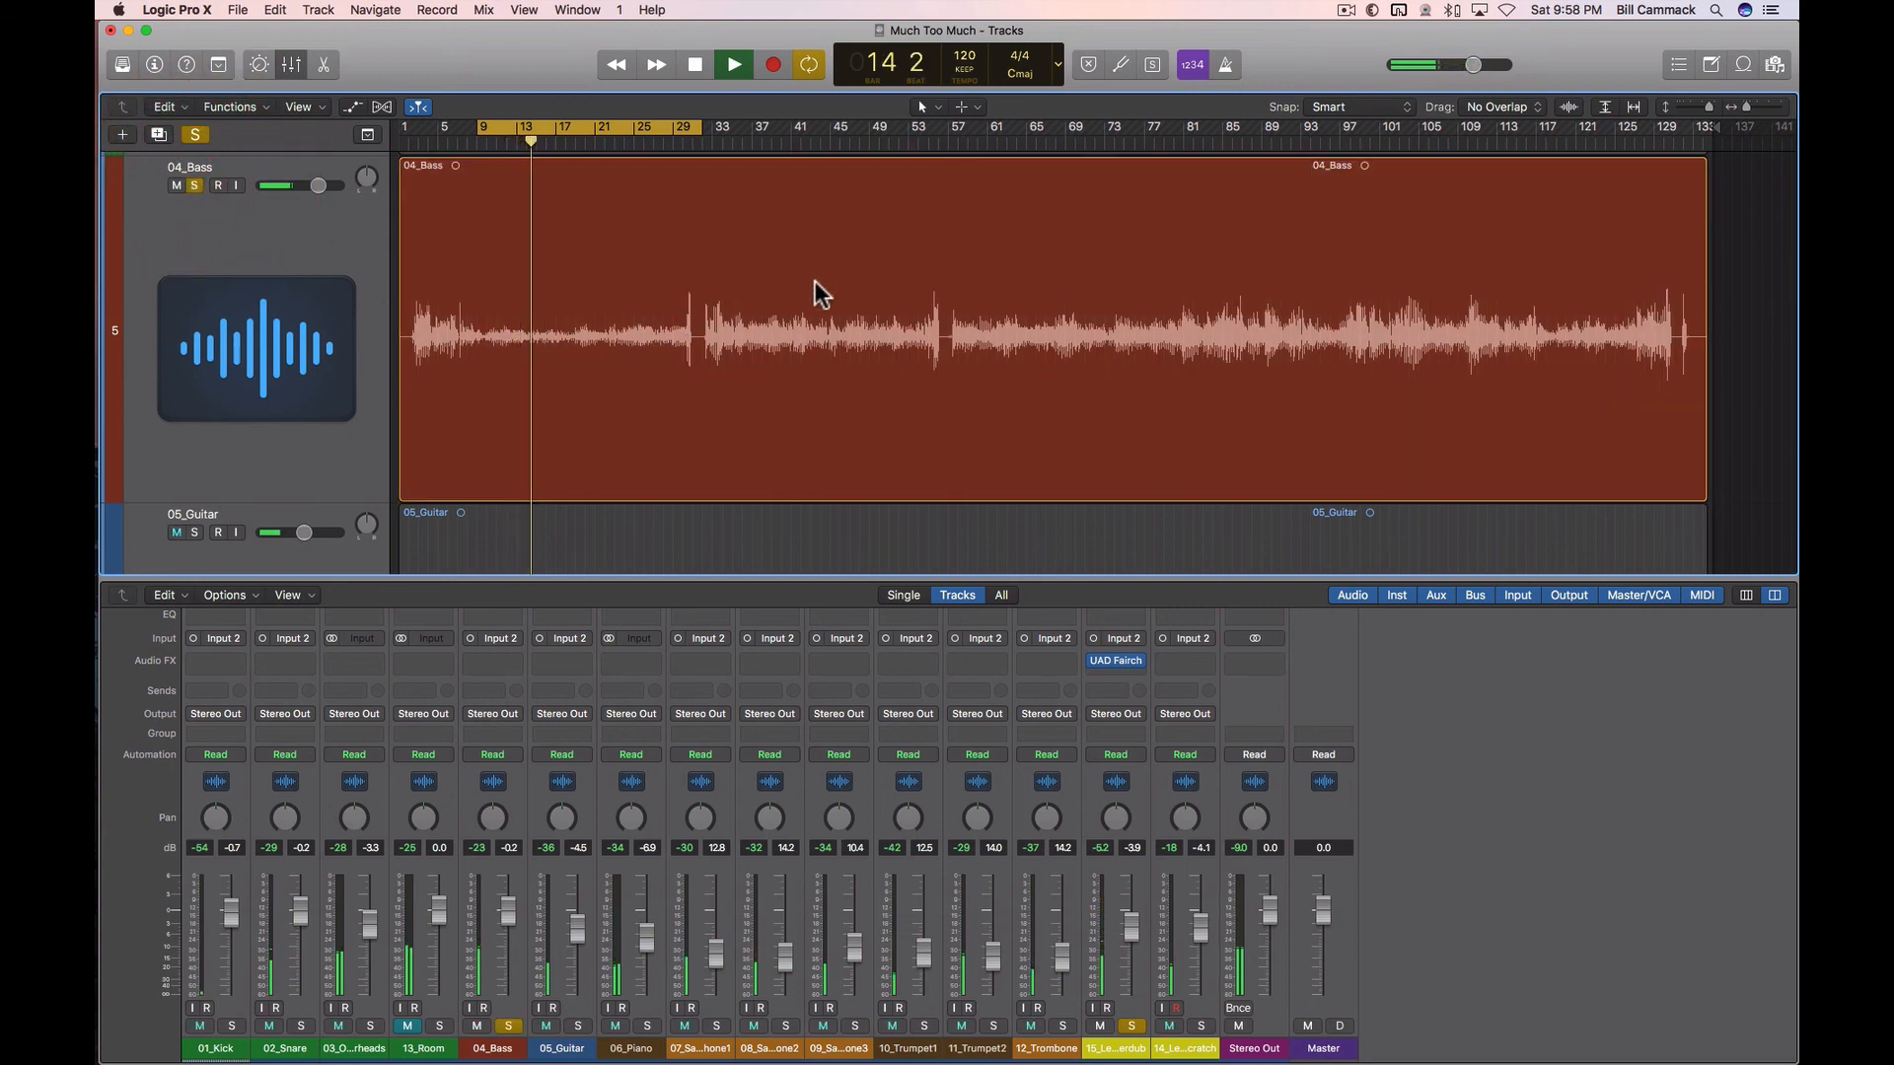
# Reduce the track heights and look over the bass, horn and lead vocal tracks while the loop plays.
pyautogui.scroll(-3, 991, 321)
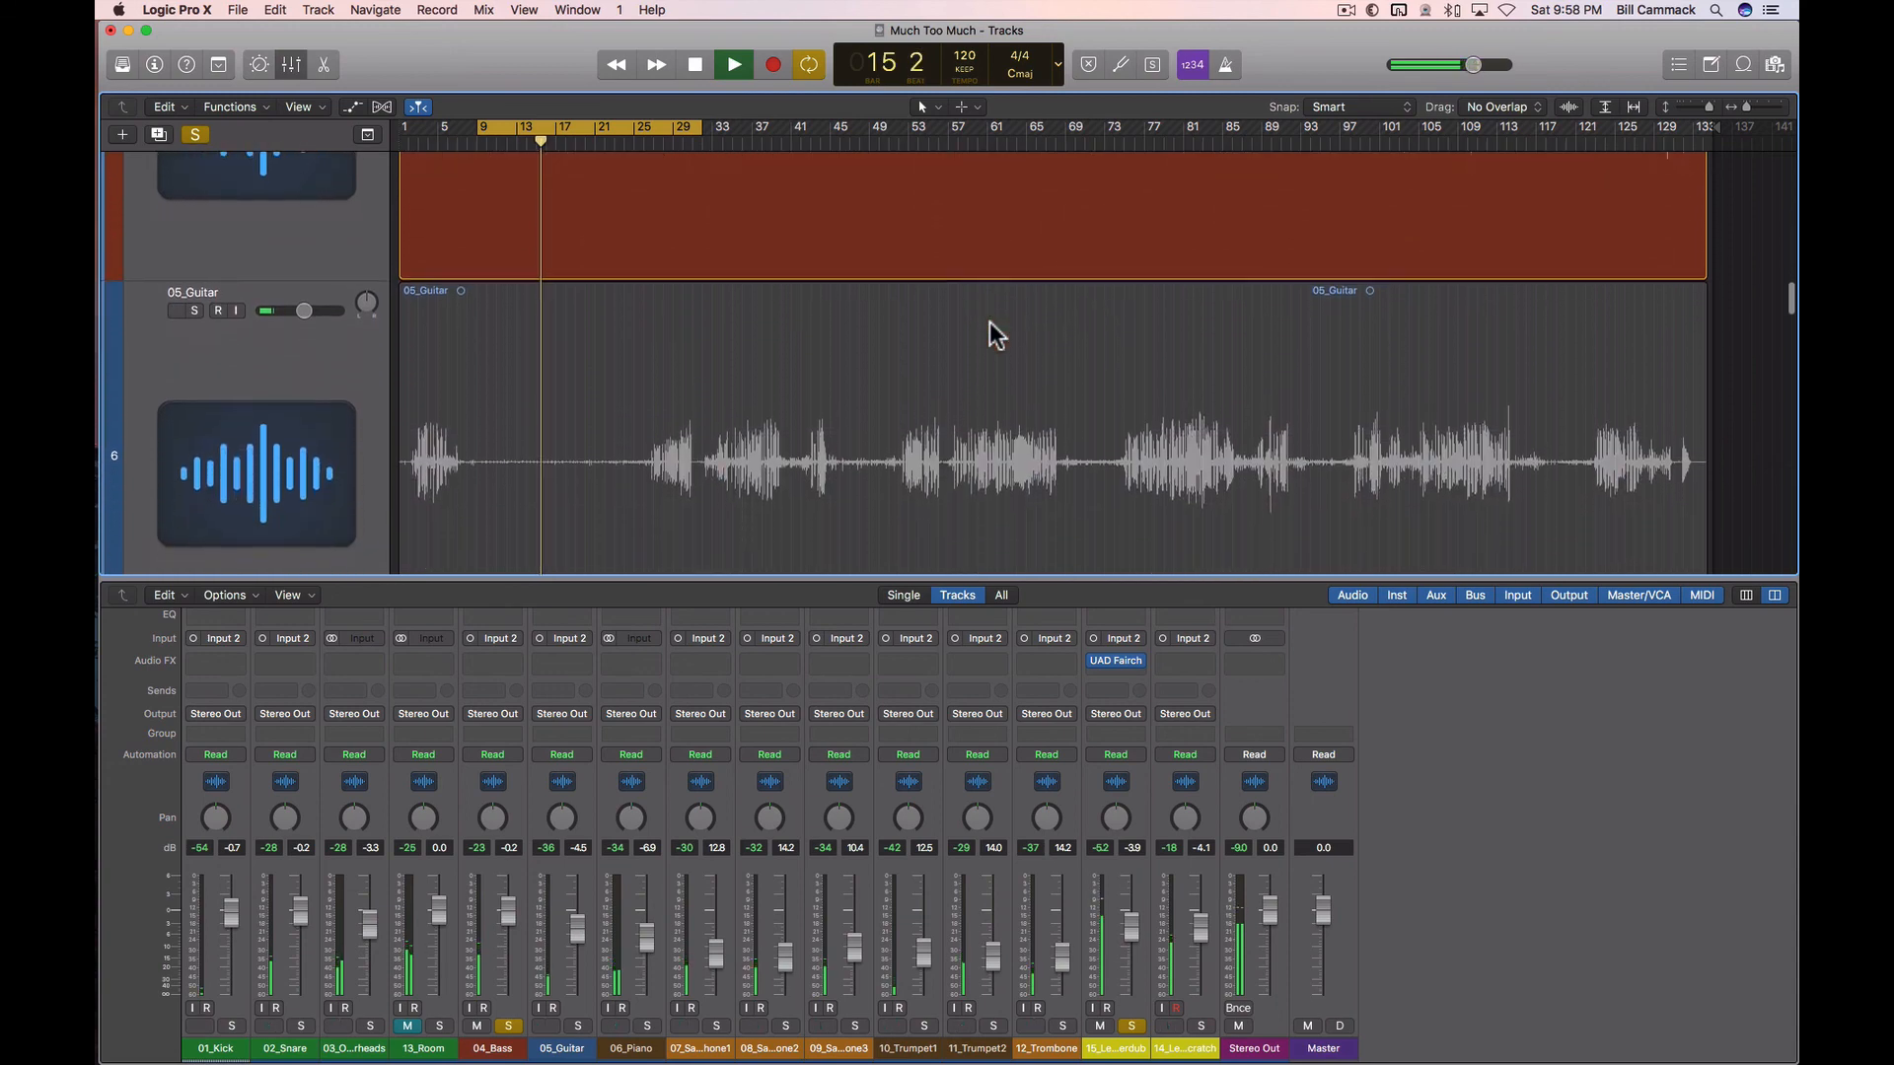
pyautogui.scroll(-1, 991, 321)
pyautogui.scroll(3, 990, 321)
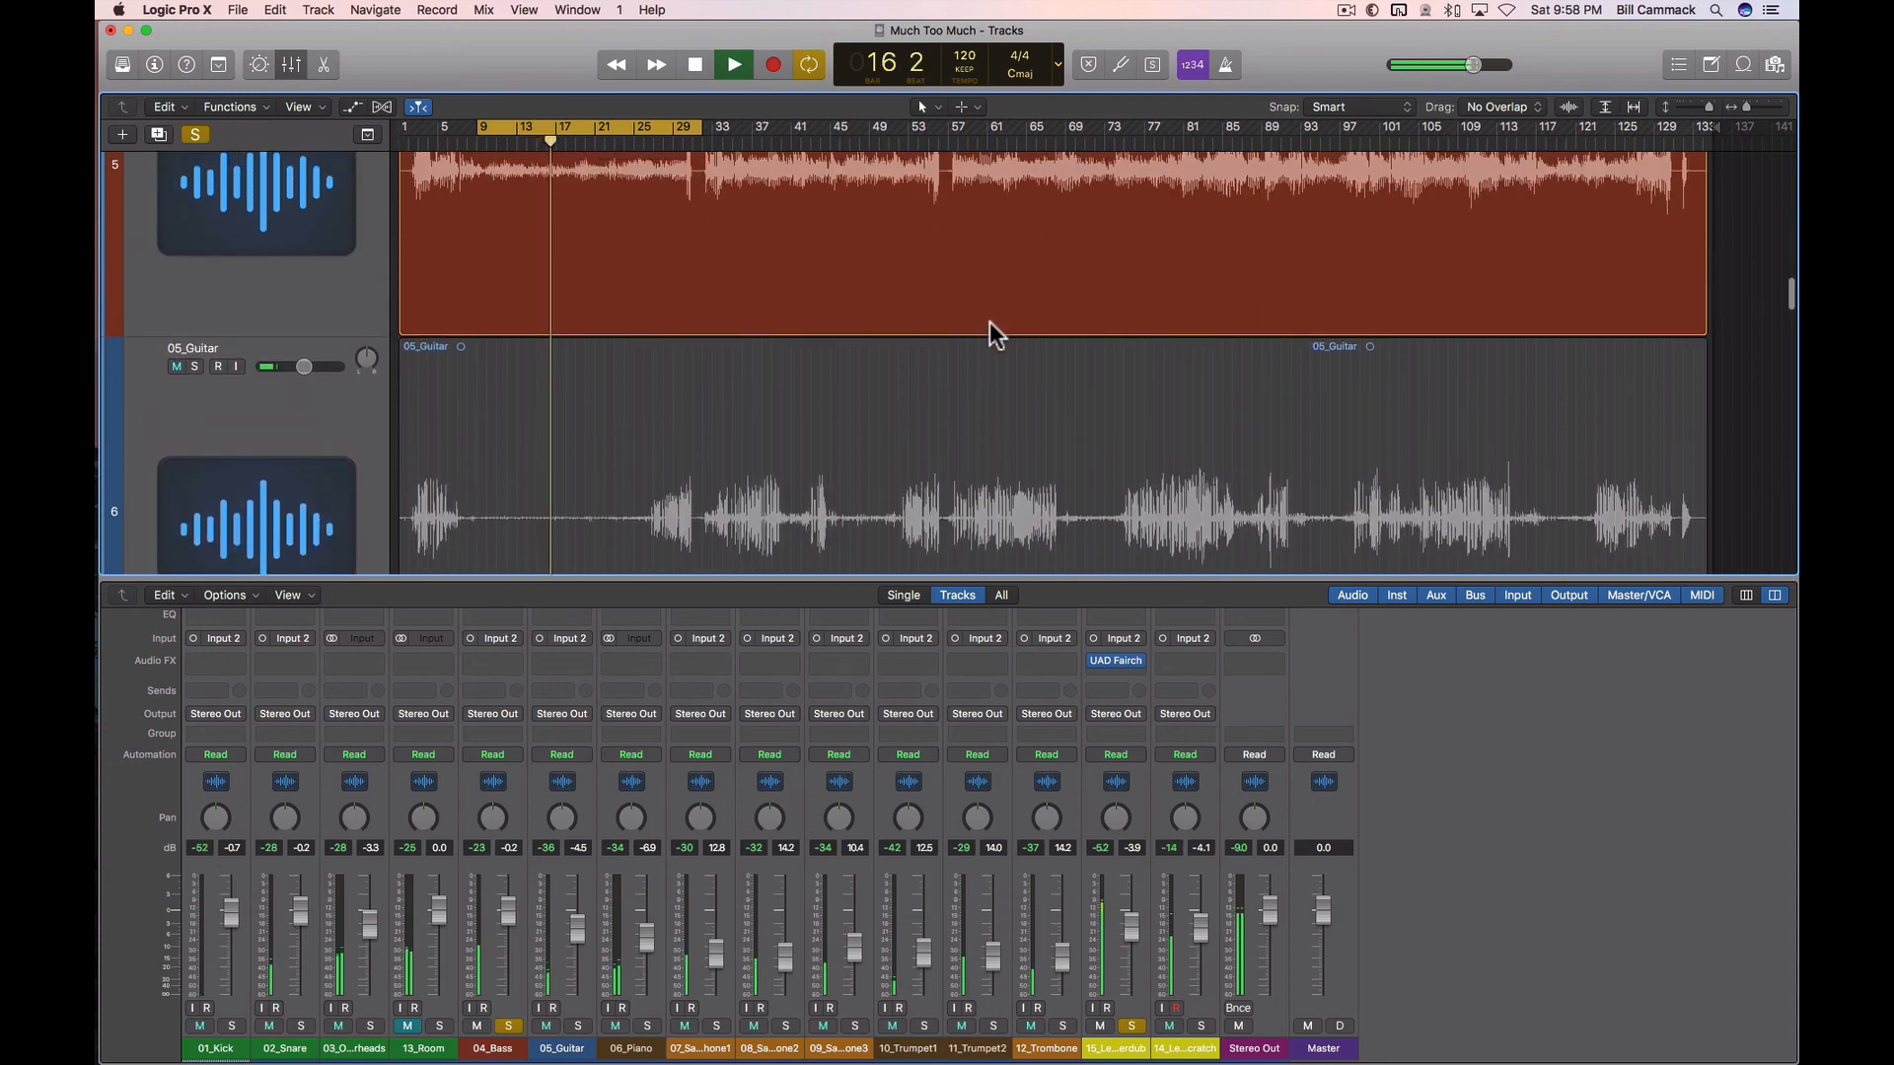
pyautogui.scroll(1, 990, 321)
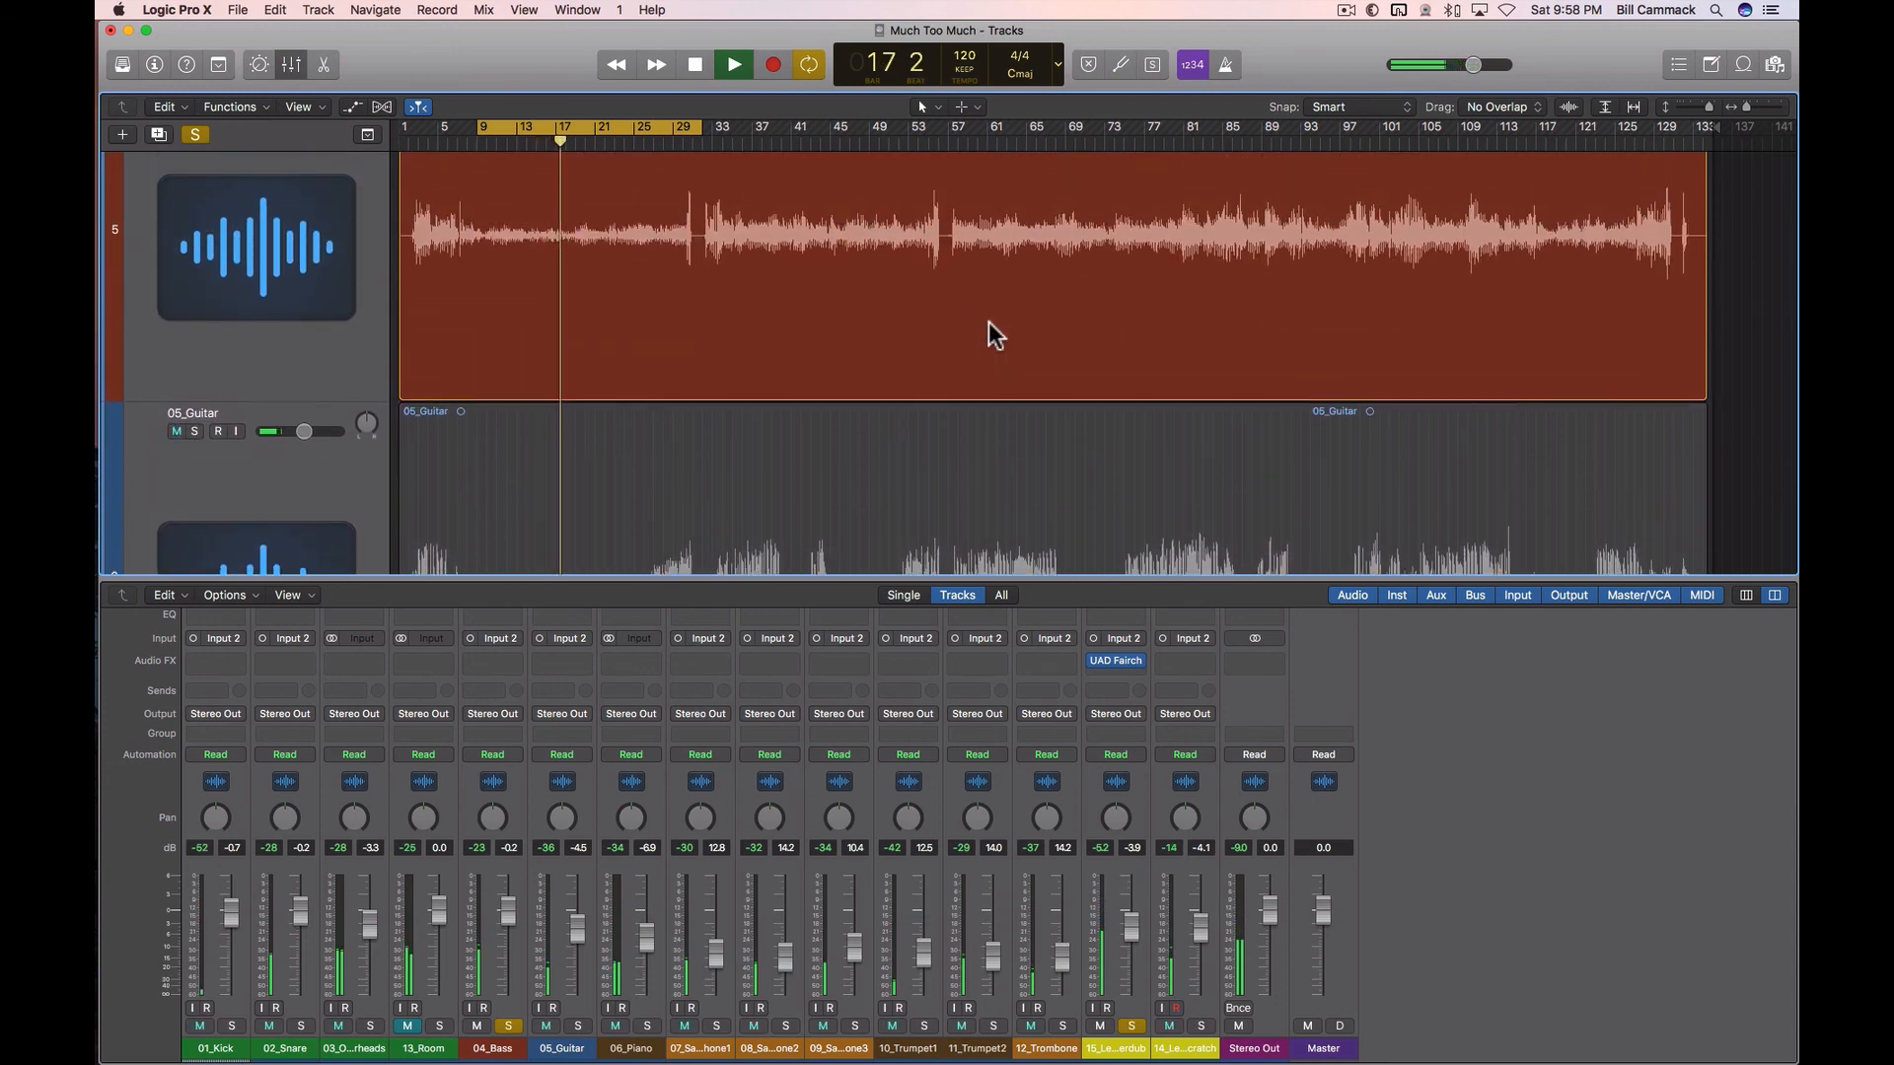
pyautogui.scroll(-15, 988, 322)
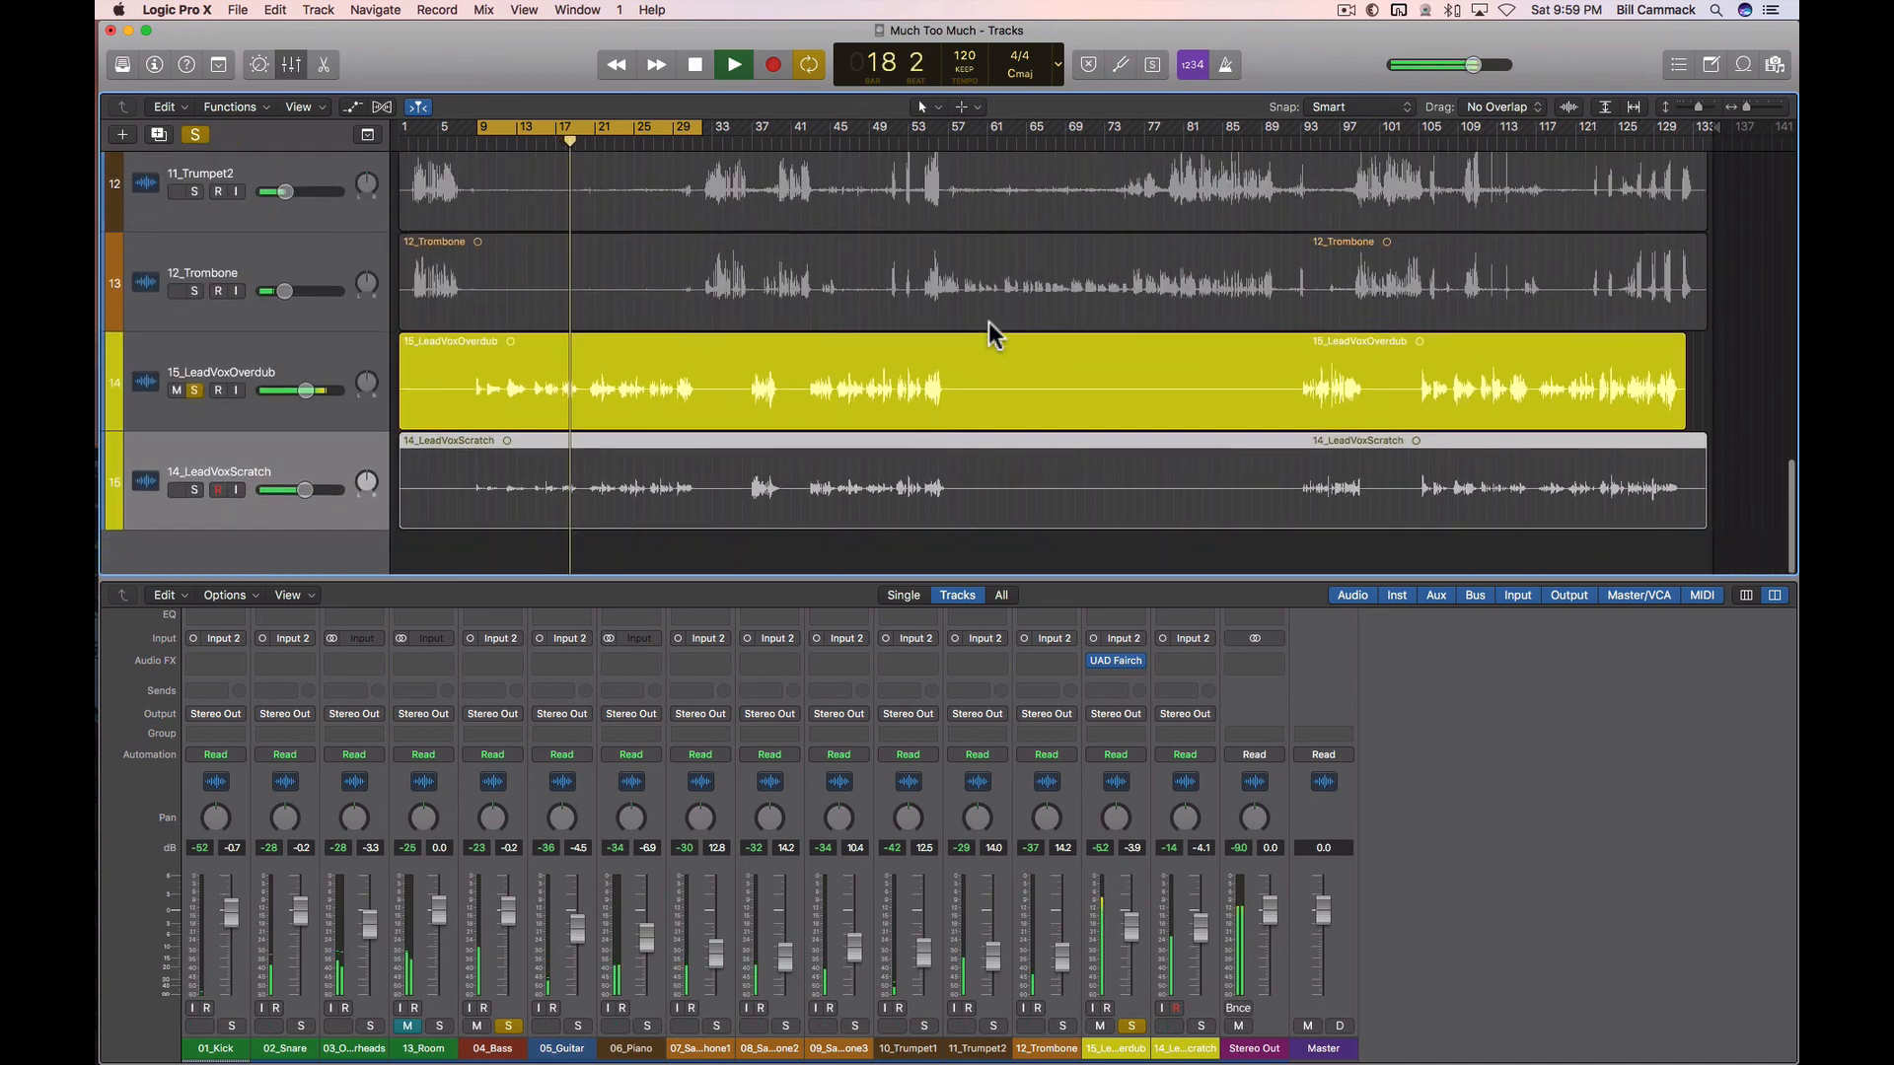
pyautogui.scroll(5, 989, 321)
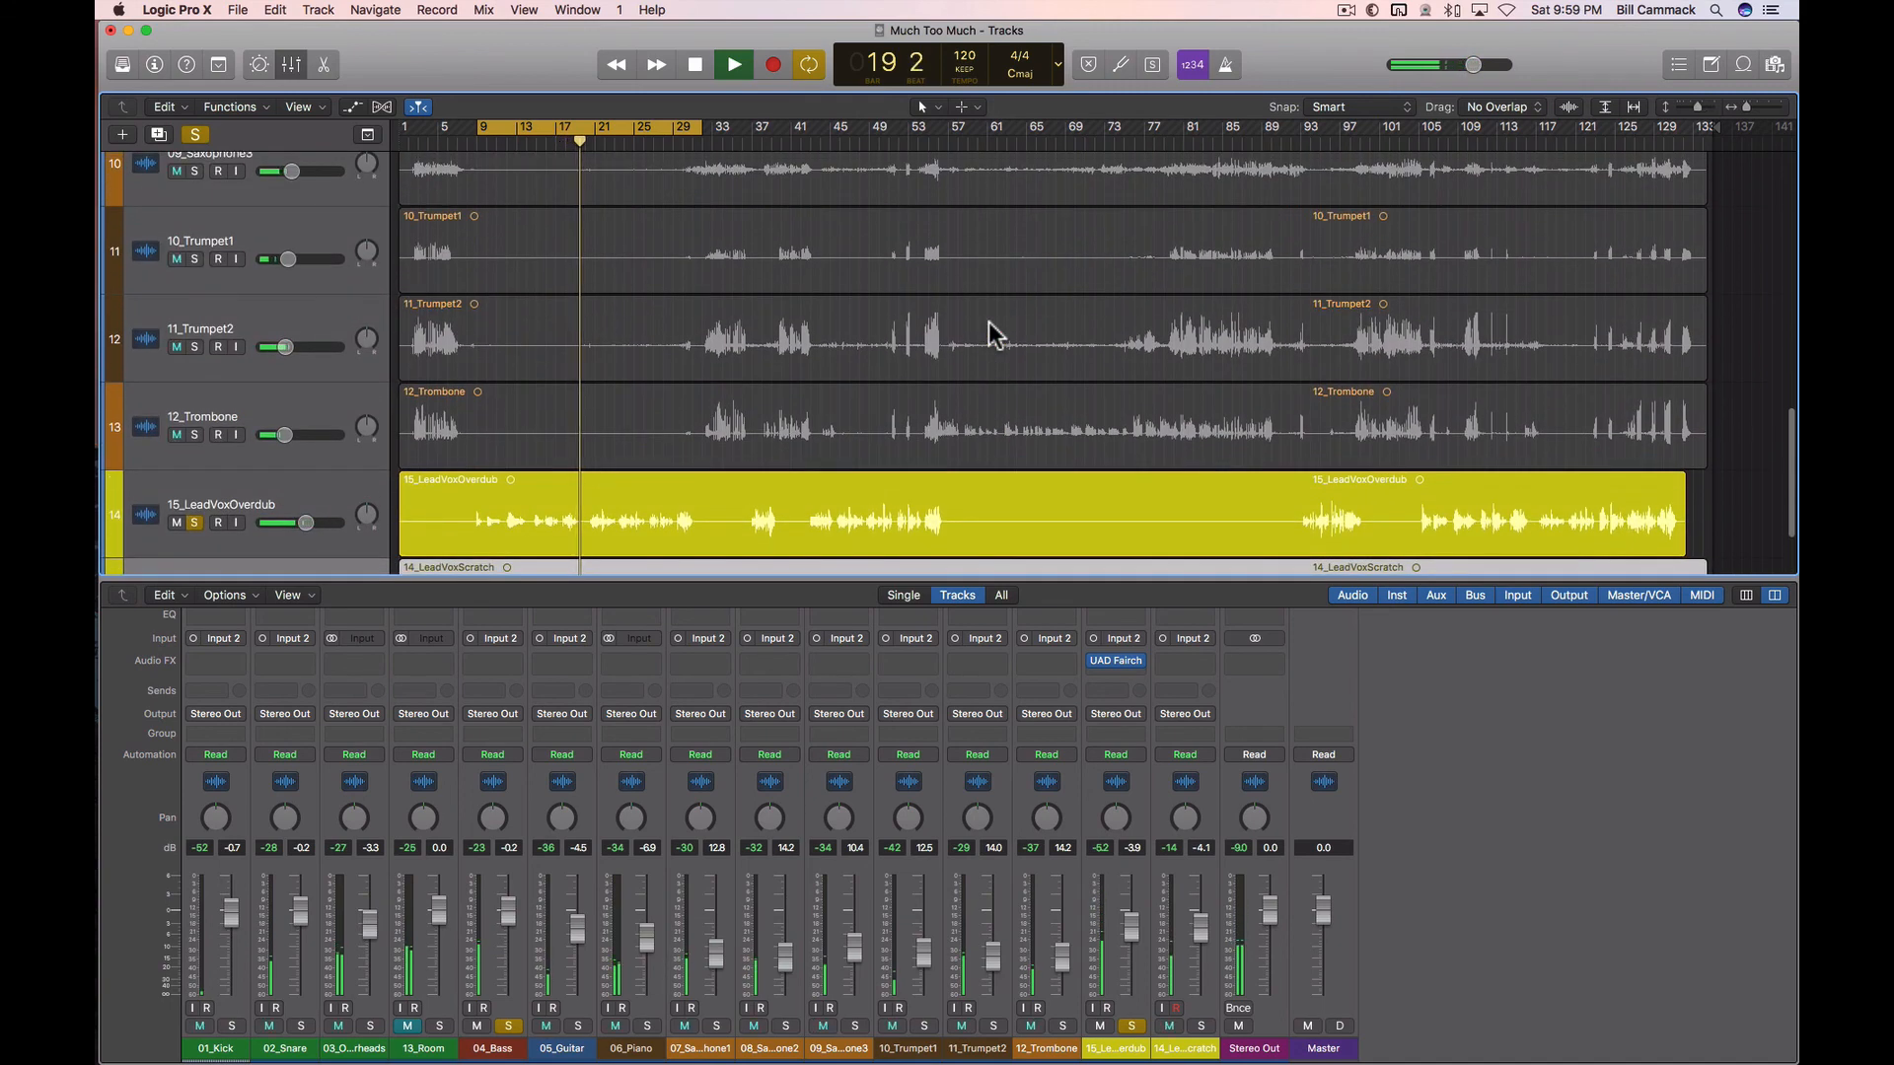
pyautogui.scroll(6, 988, 322)
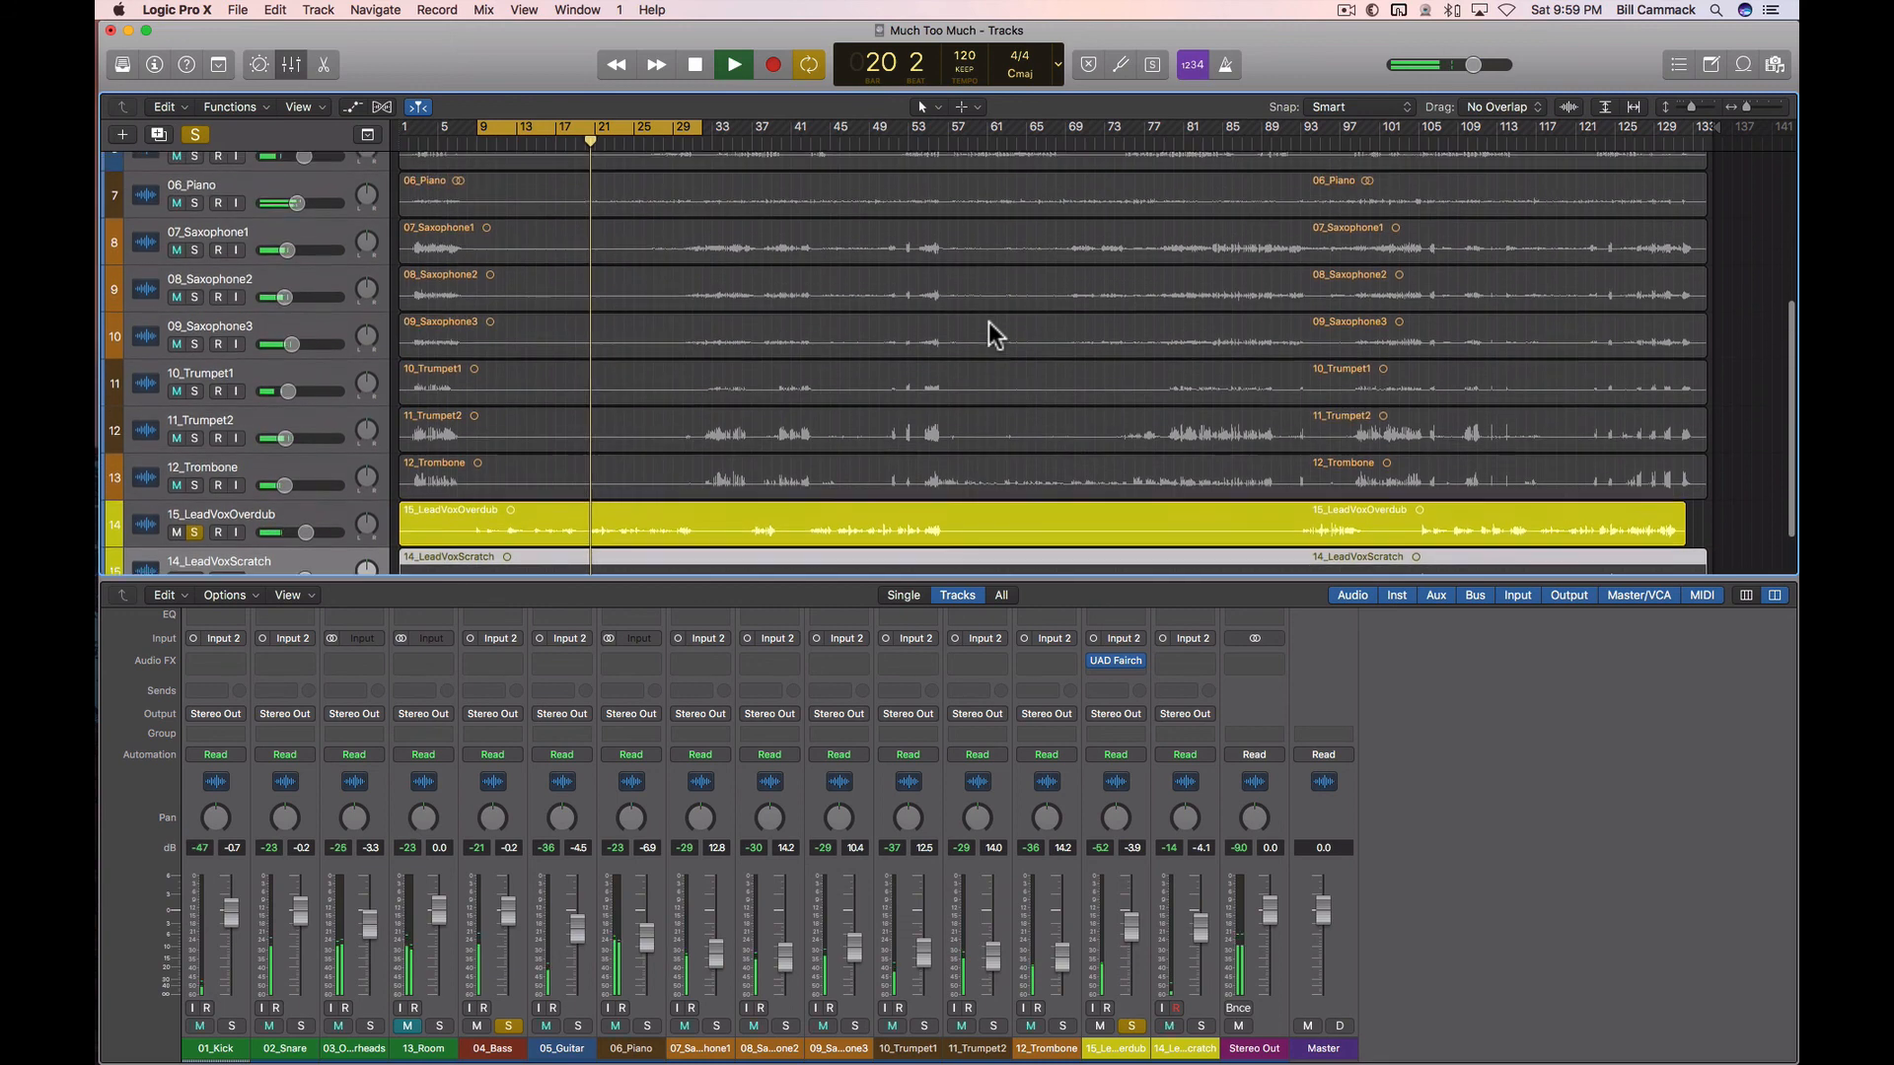
pyautogui.scroll(1, 988, 322)
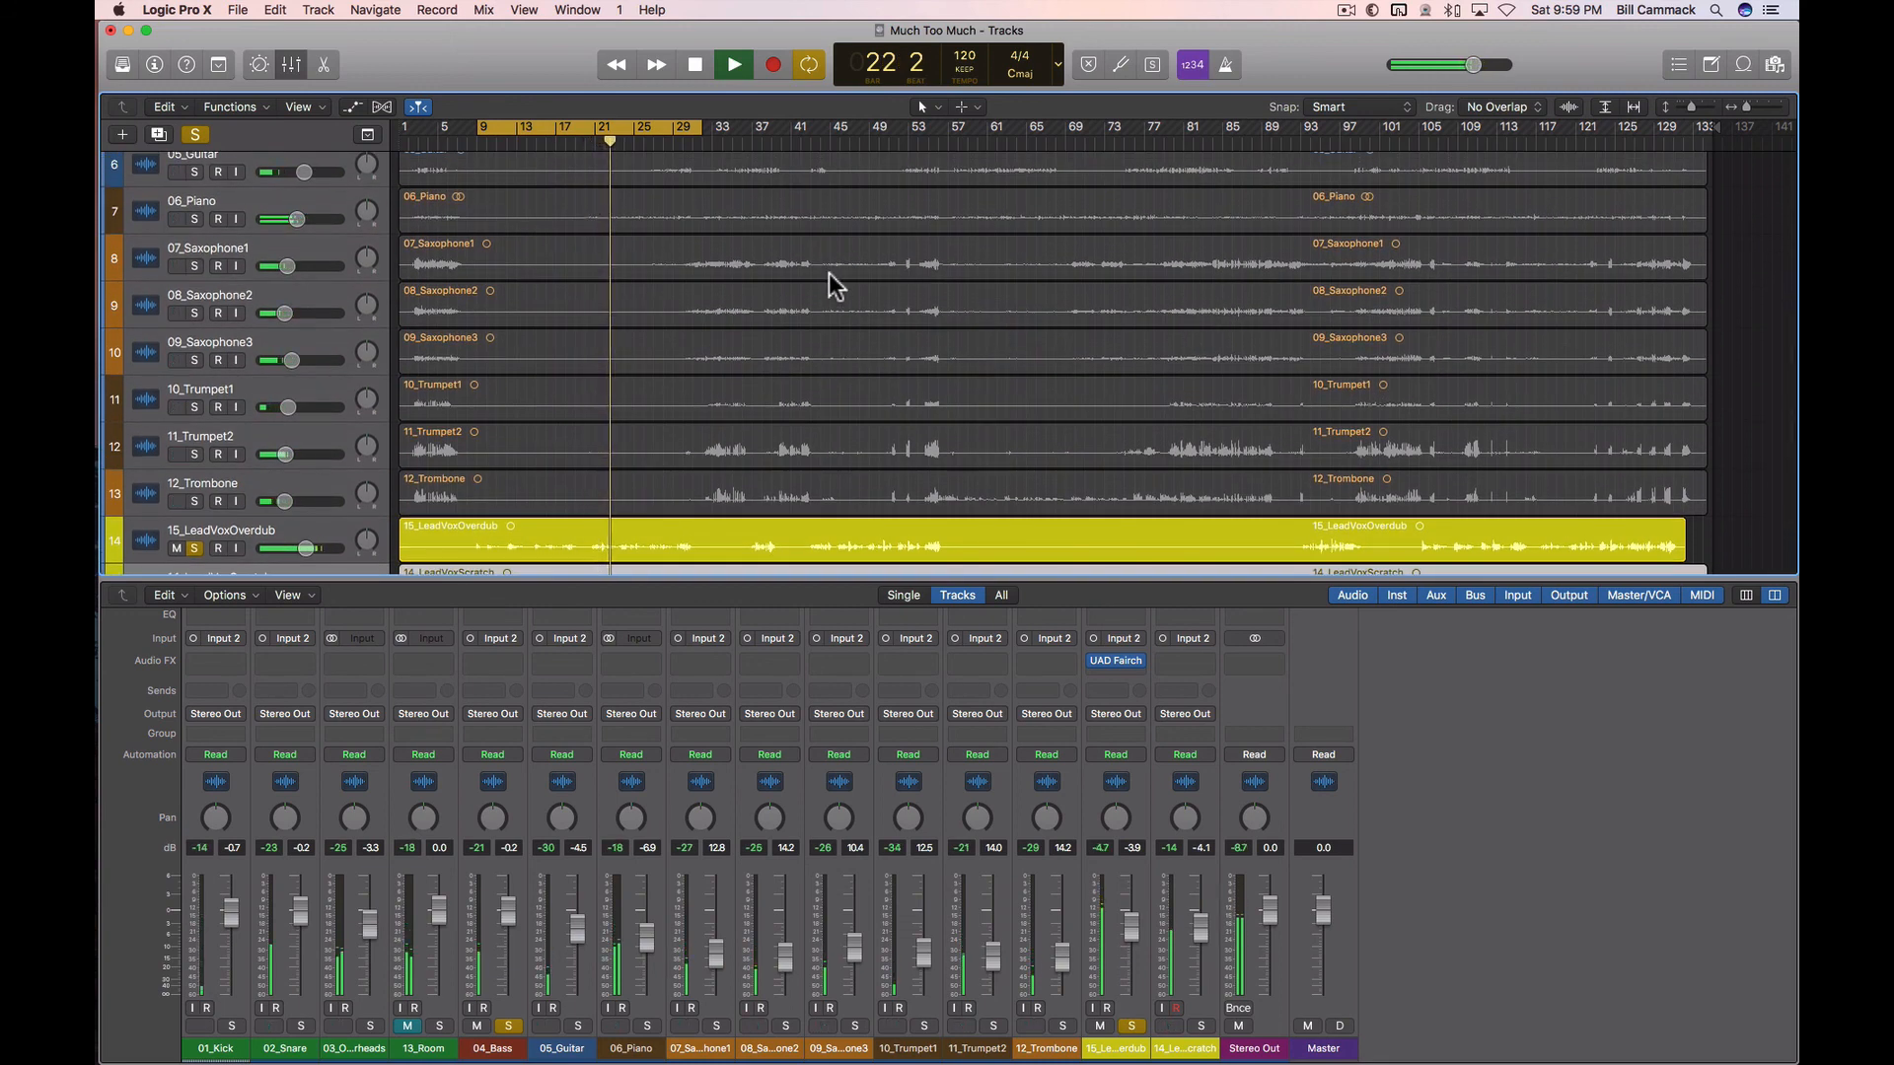
pyautogui.scroll(3, 826, 262)
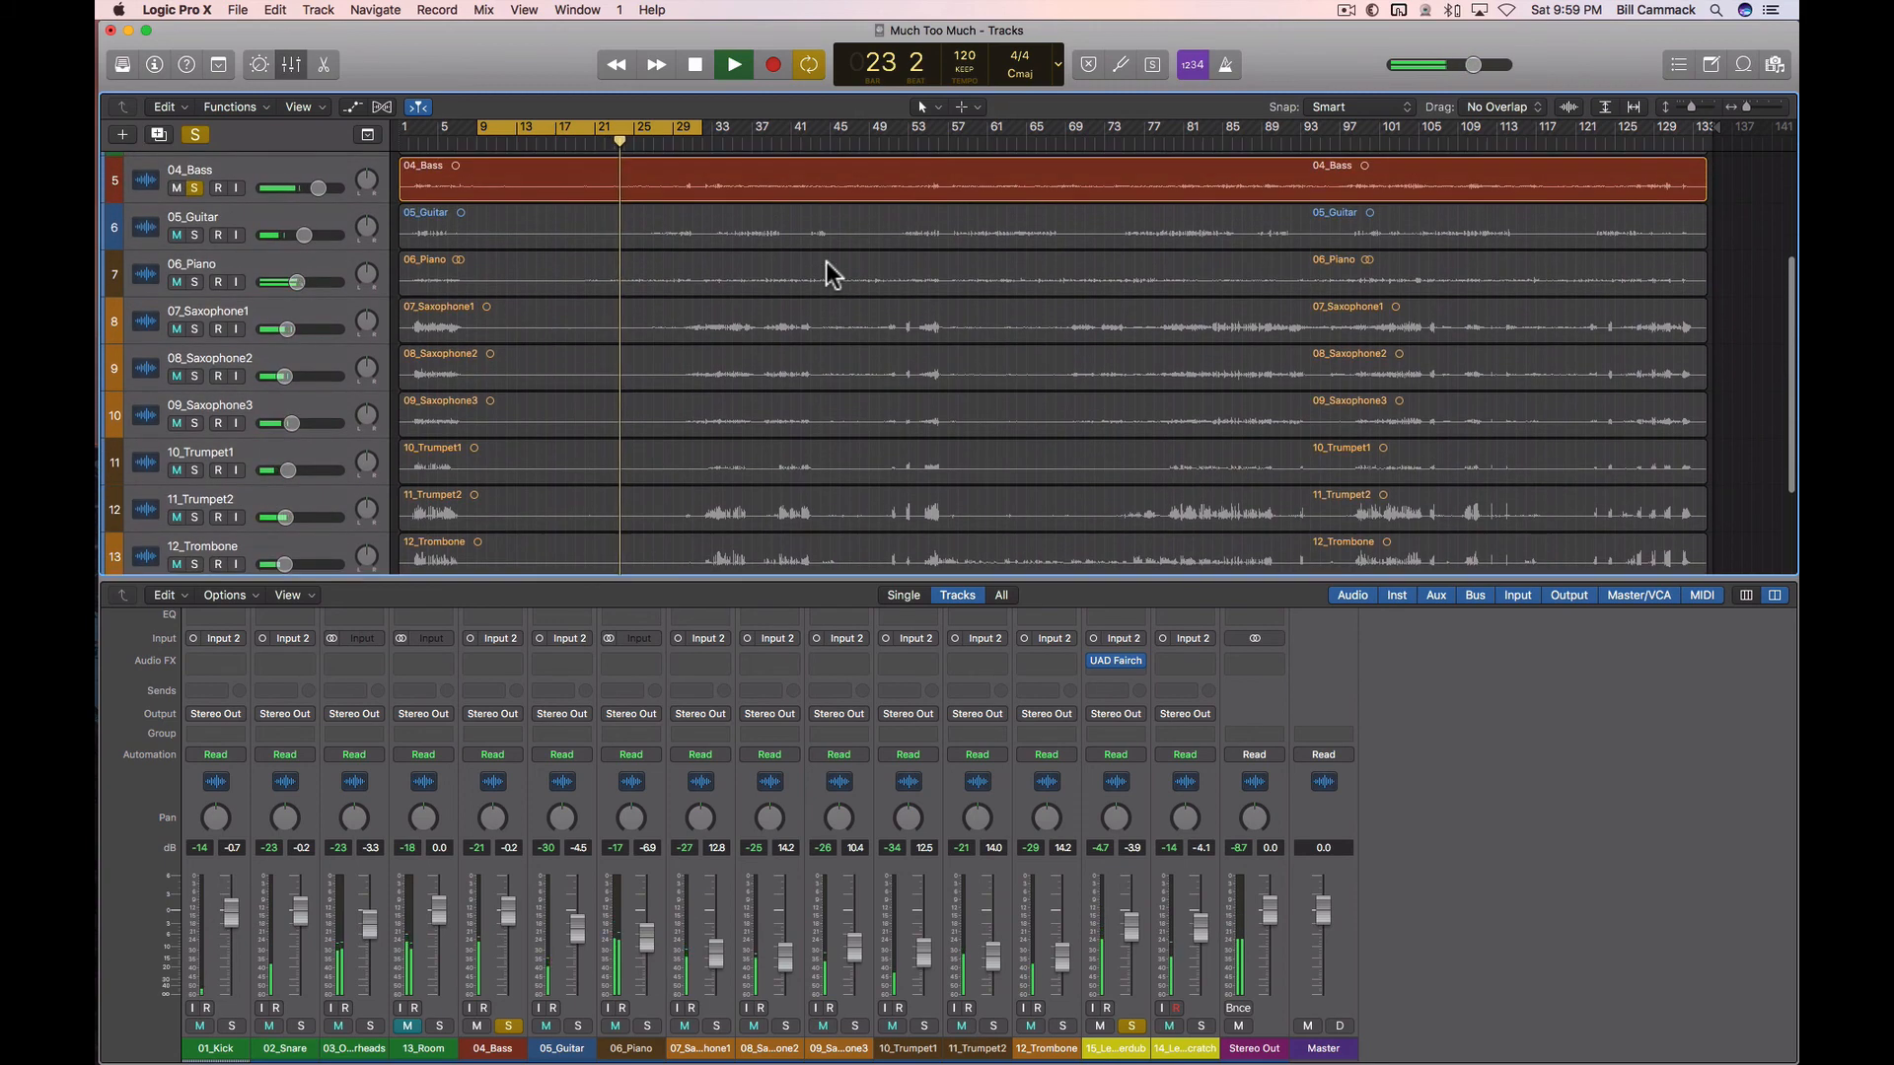
pyautogui.scroll(-3, 826, 262)
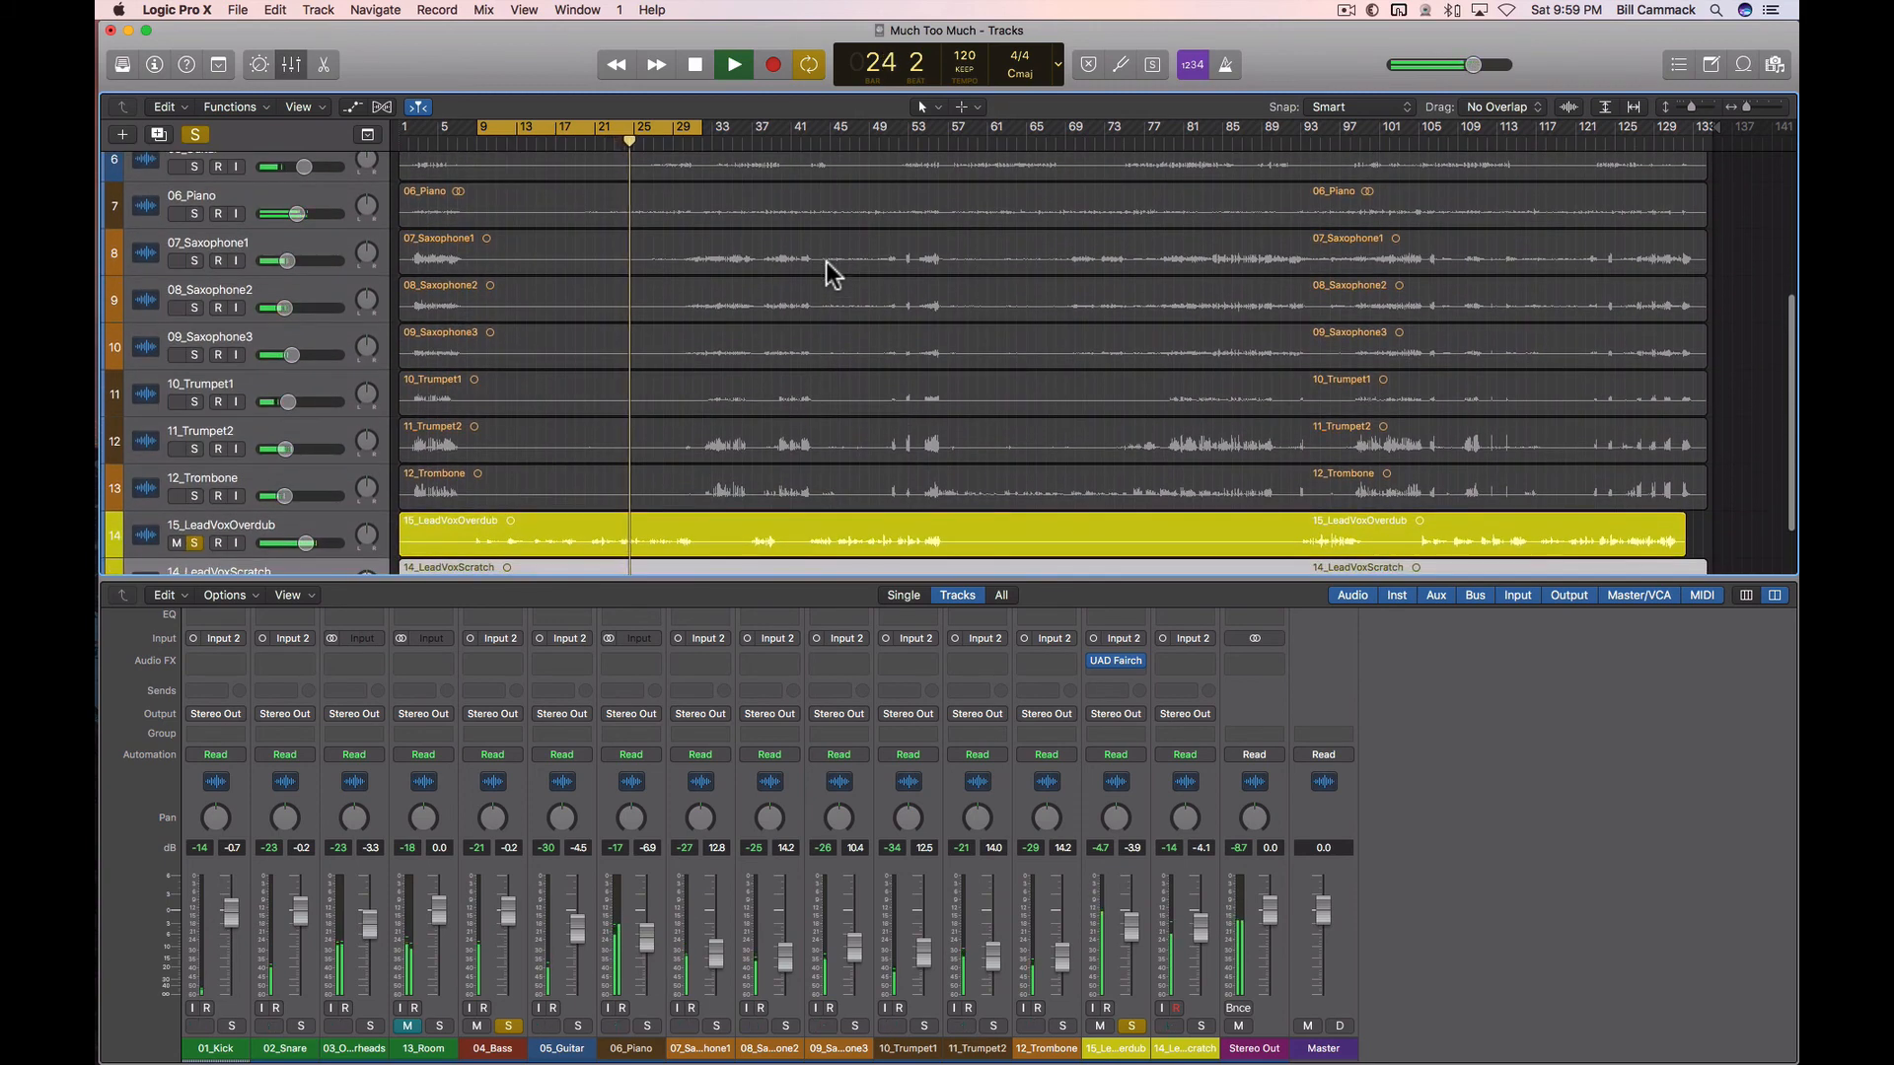
# Move the cycle range to about bars 42 to 64 and listen to the bass and vocal there.
pyautogui.moveTo(622, 133); pyautogui.dragTo(942, 118)
pyautogui.scroll(2, 996, 271)
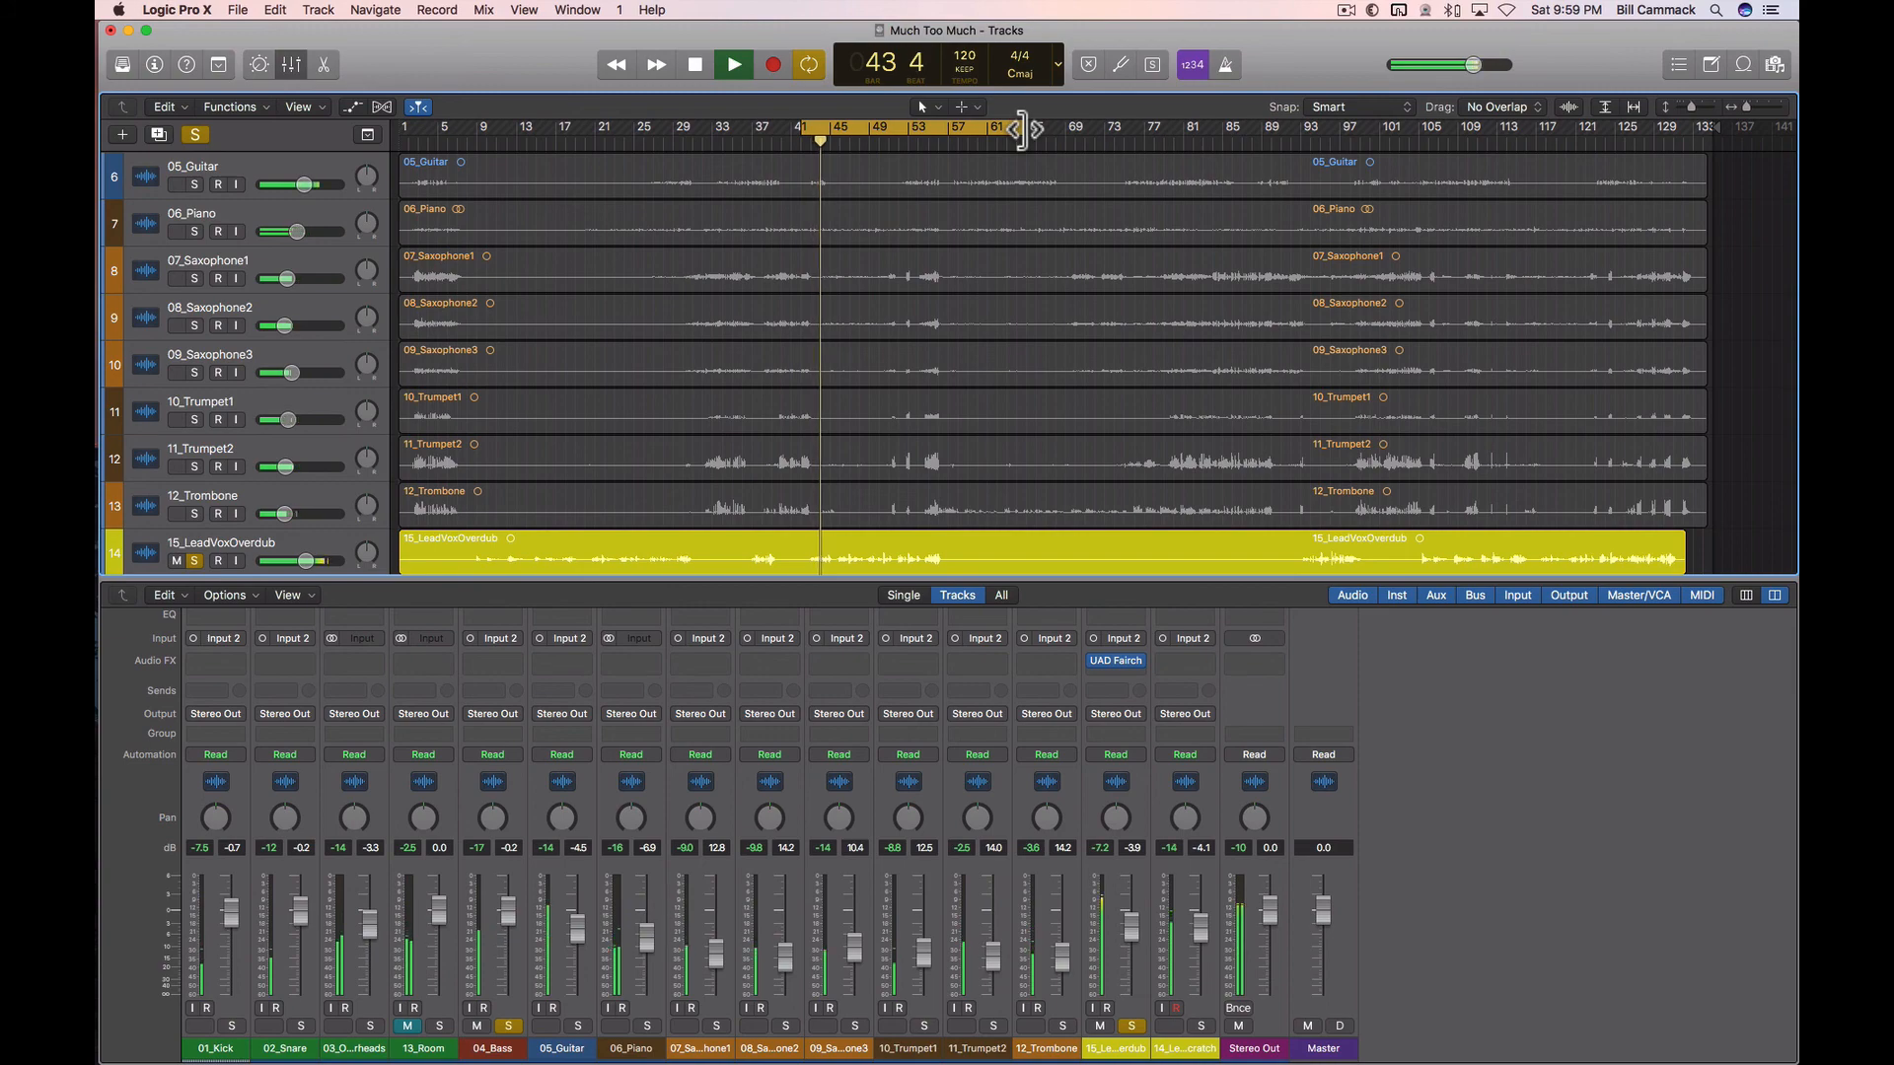
pyautogui.scroll(3, 1021, 194)
pyautogui.click(1020, 193)
pyautogui.scroll(3, 1021, 193)
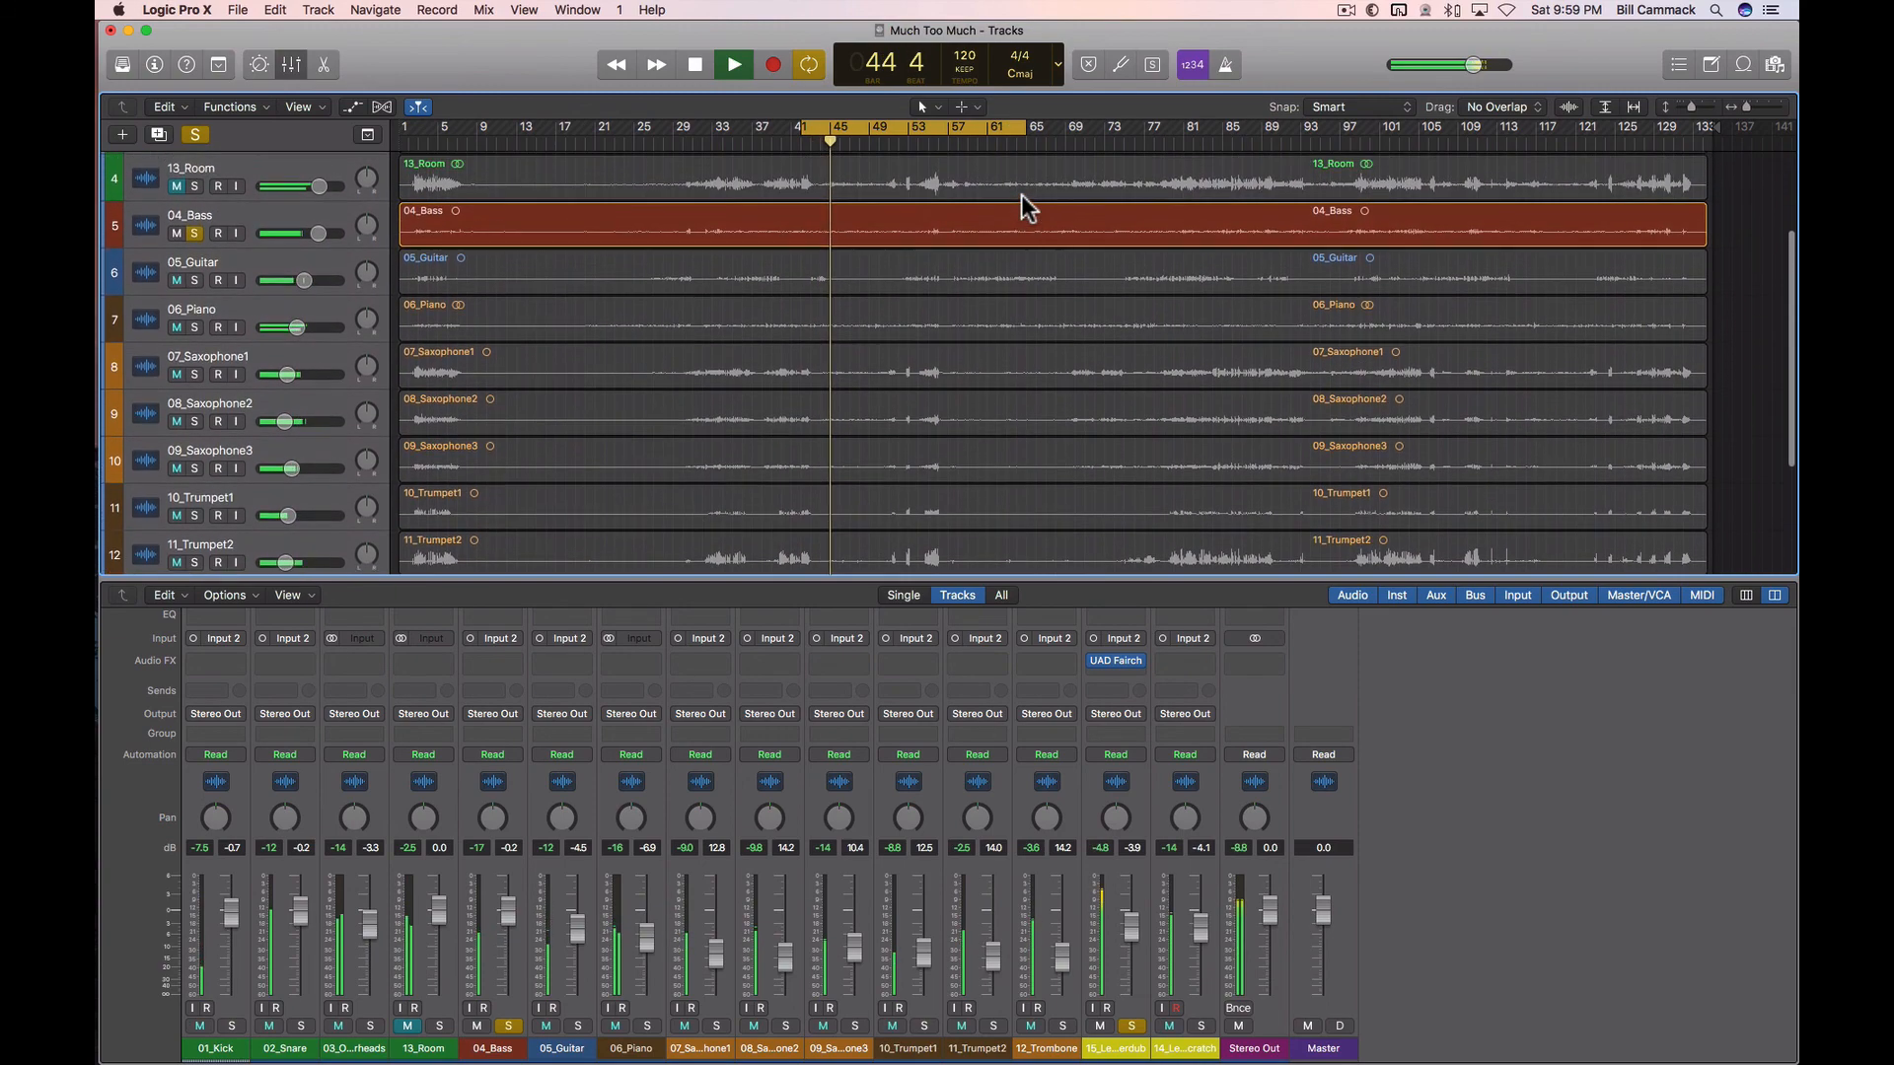
# Enlarge the tracks and compare the 04_Bass and 15_LeadVoxOverdub waveforms within the new cycle range.
pyautogui.press('super+Down')
pyautogui.press('super+Down')
pyautogui.press('super+Down')
pyautogui.press('super+Down')
pyautogui.press('super+Down')
pyautogui.press('super+Down')
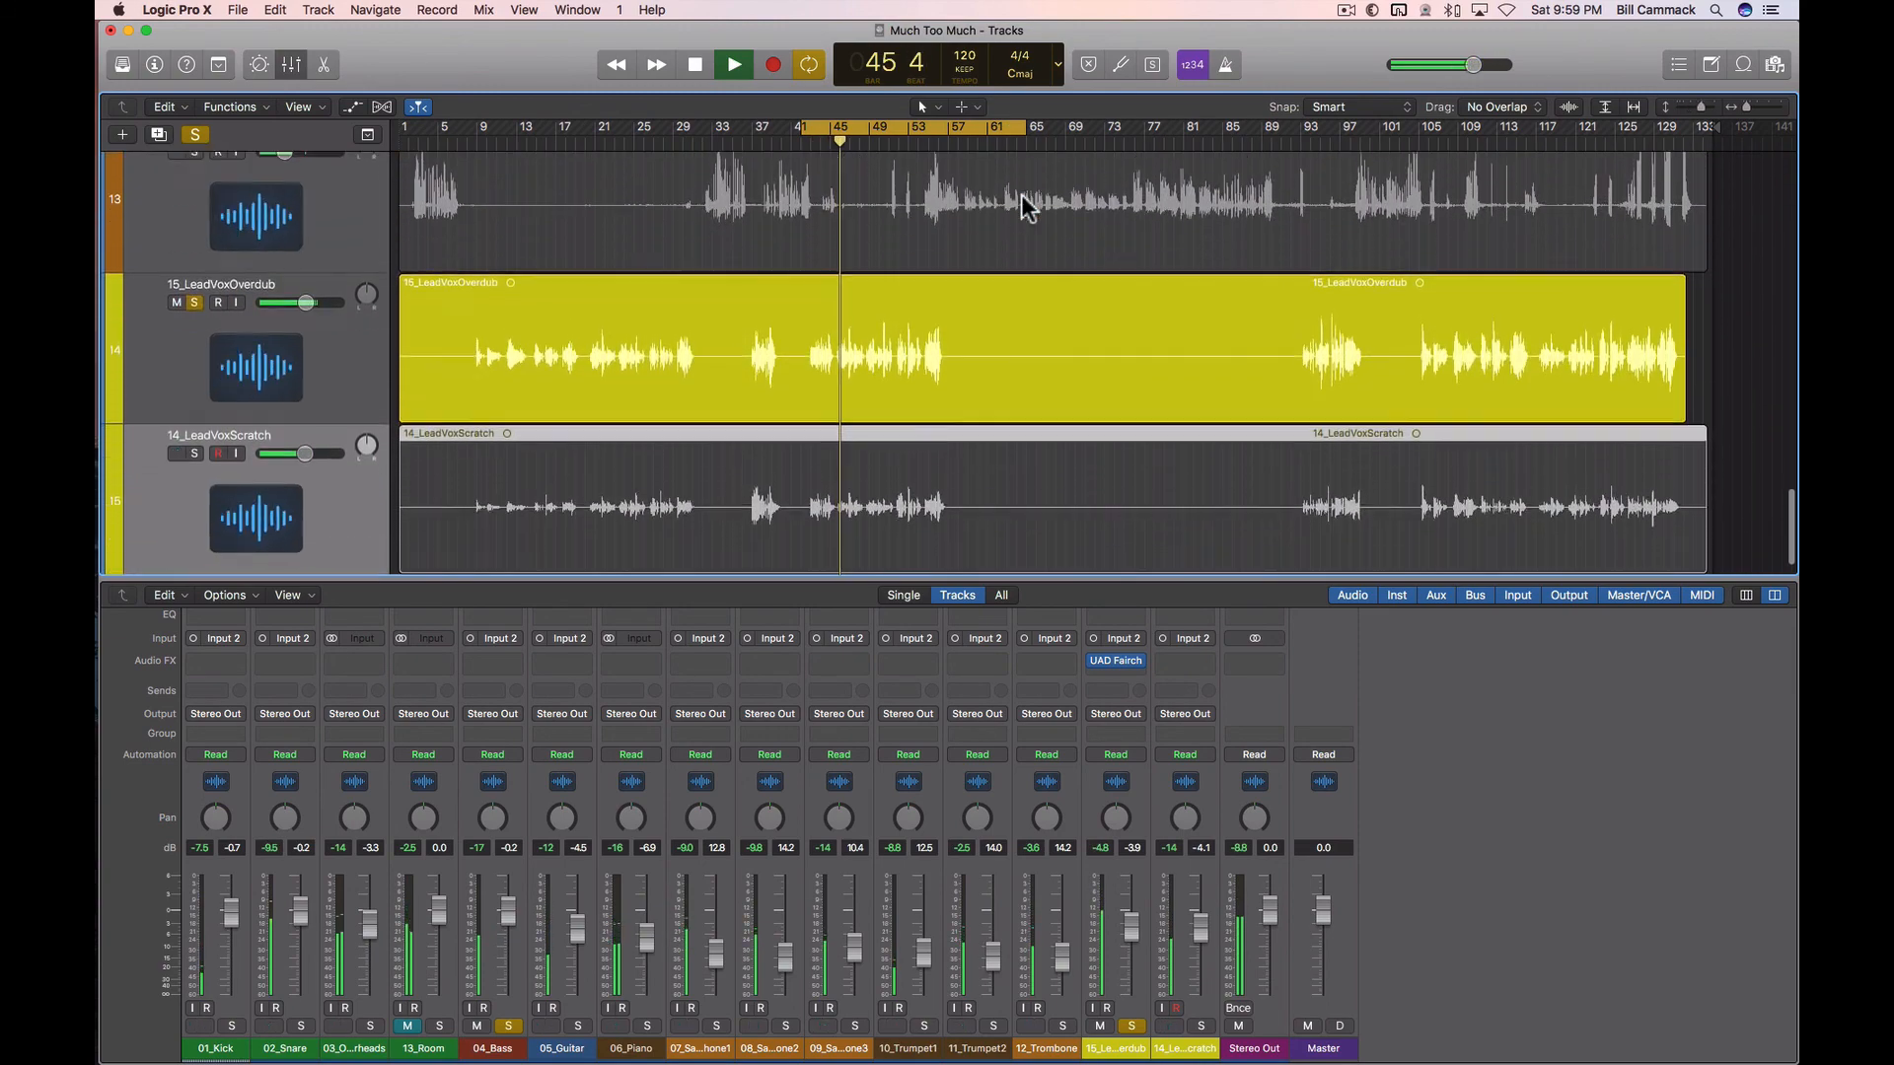
pyautogui.press('super+Down')
pyautogui.scroll(14, 1021, 194)
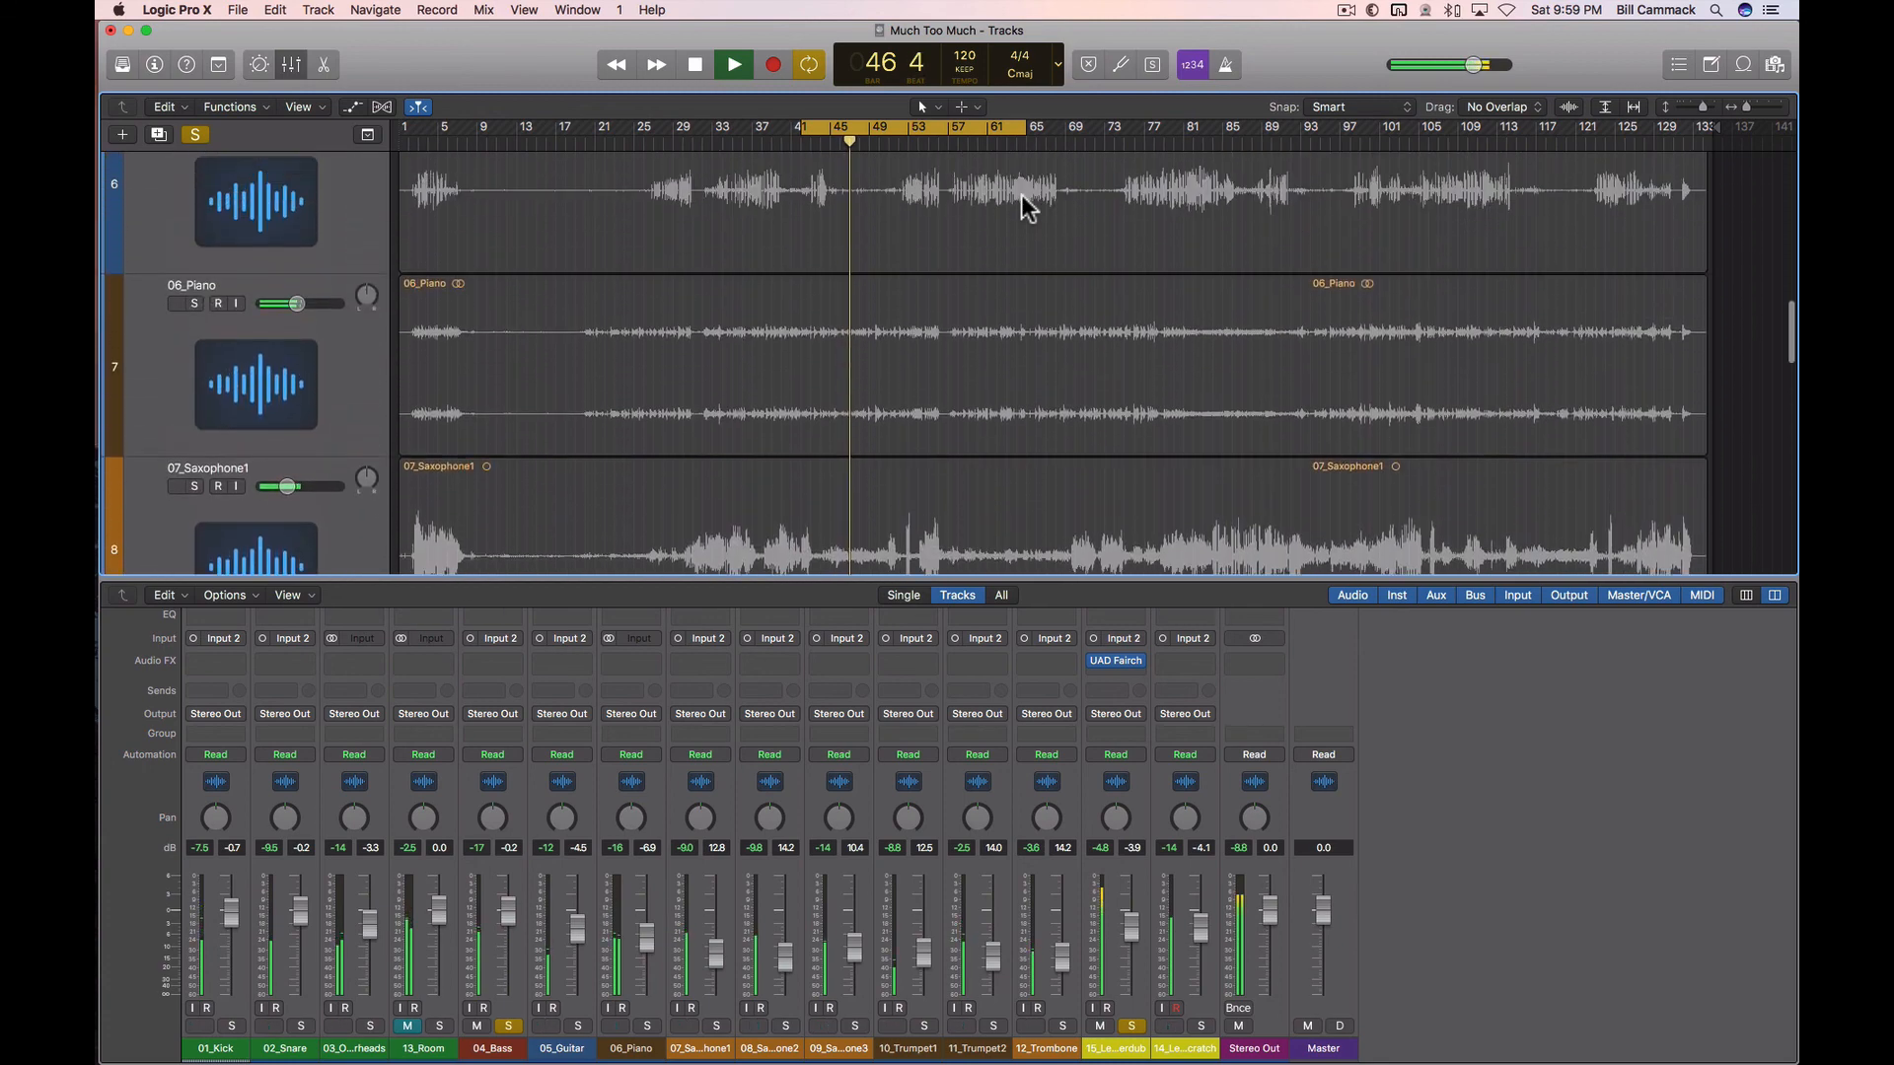
pyautogui.scroll(2, 1022, 196)
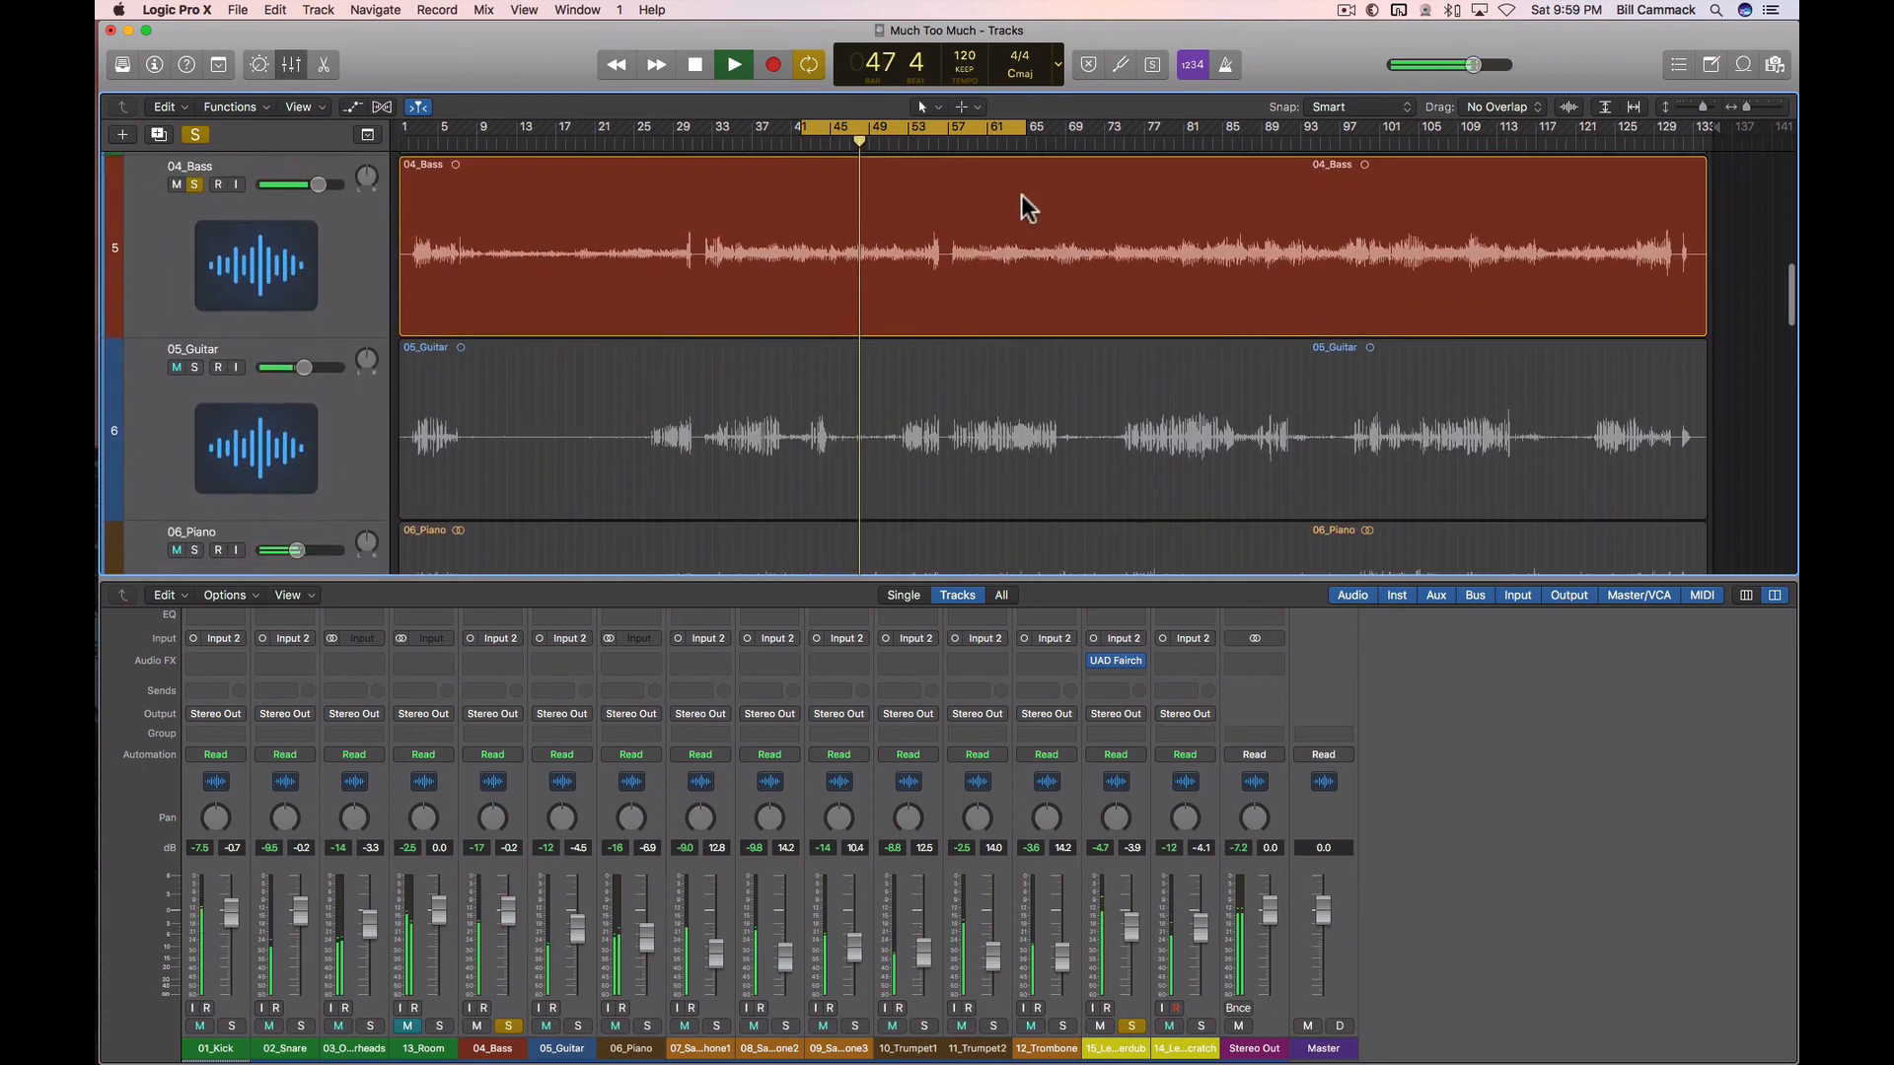
pyautogui.scroll(-10, 1022, 198)
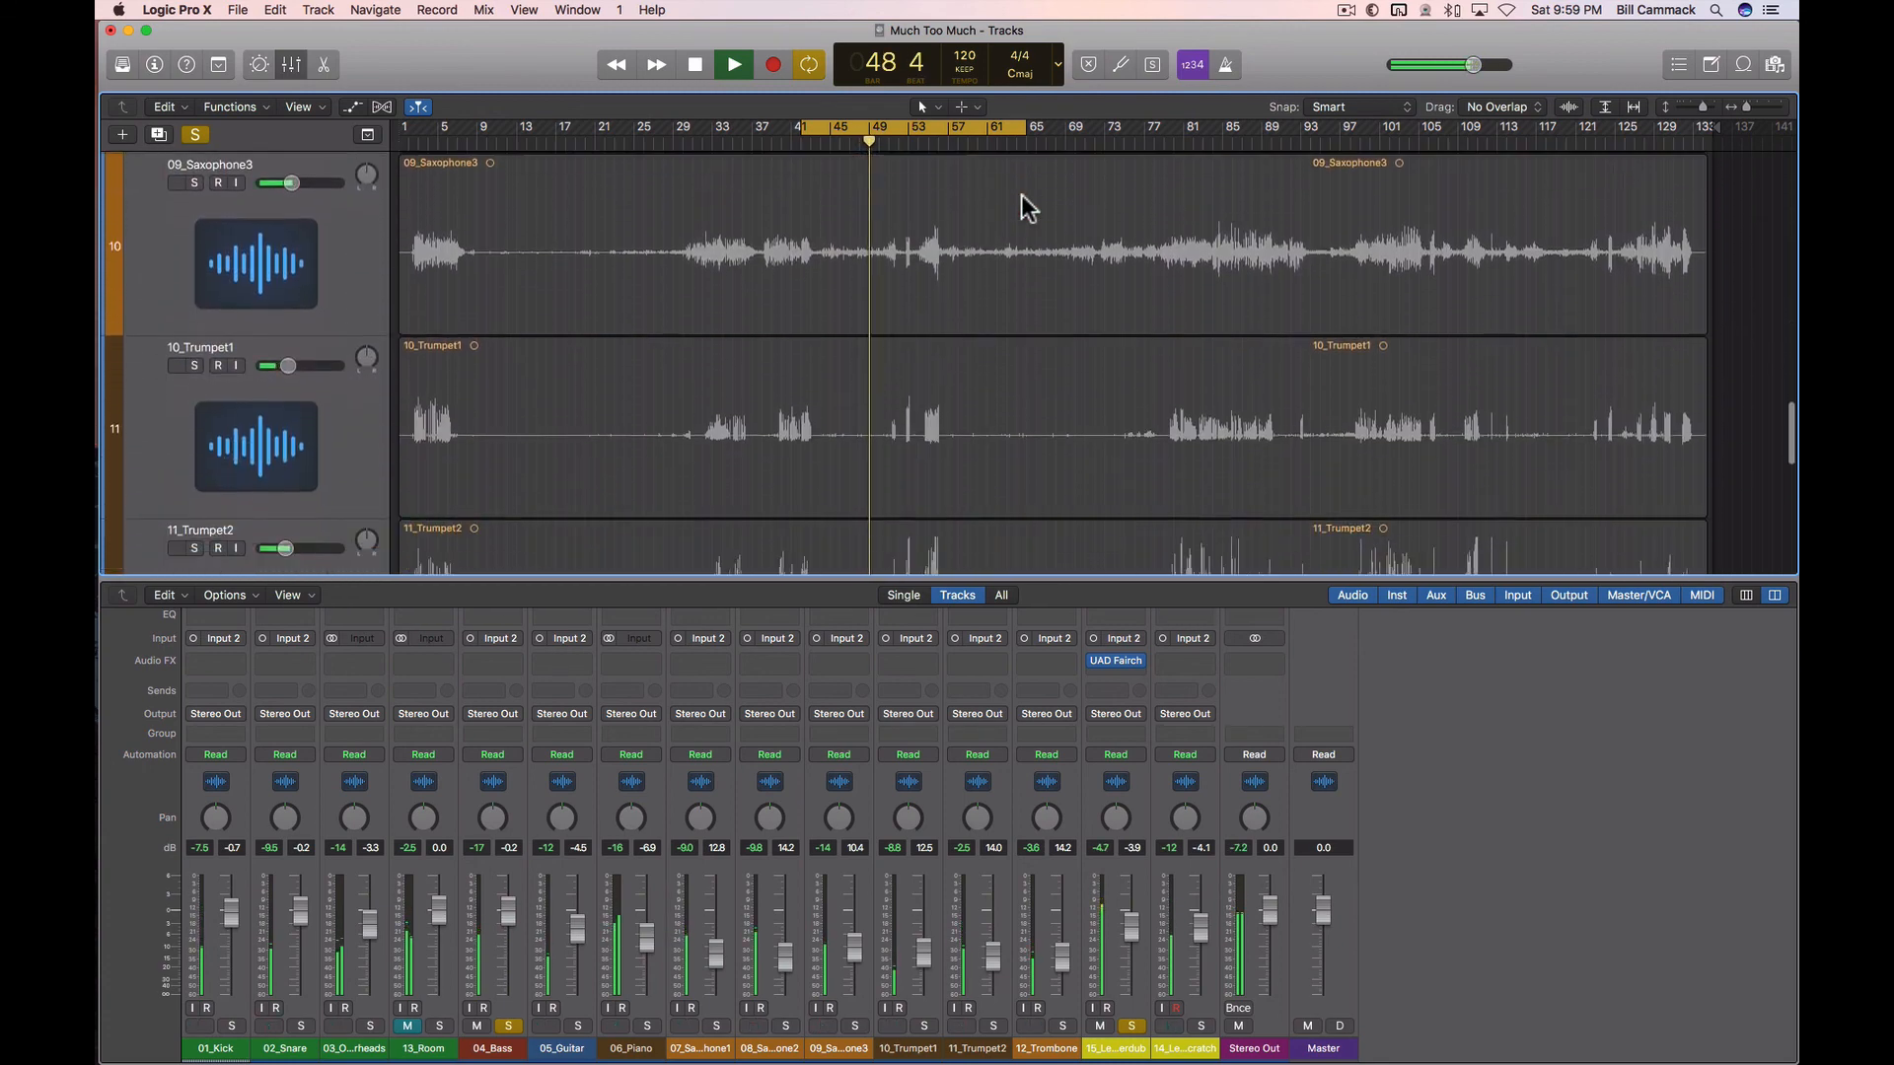
pyautogui.scroll(-6, 1021, 193)
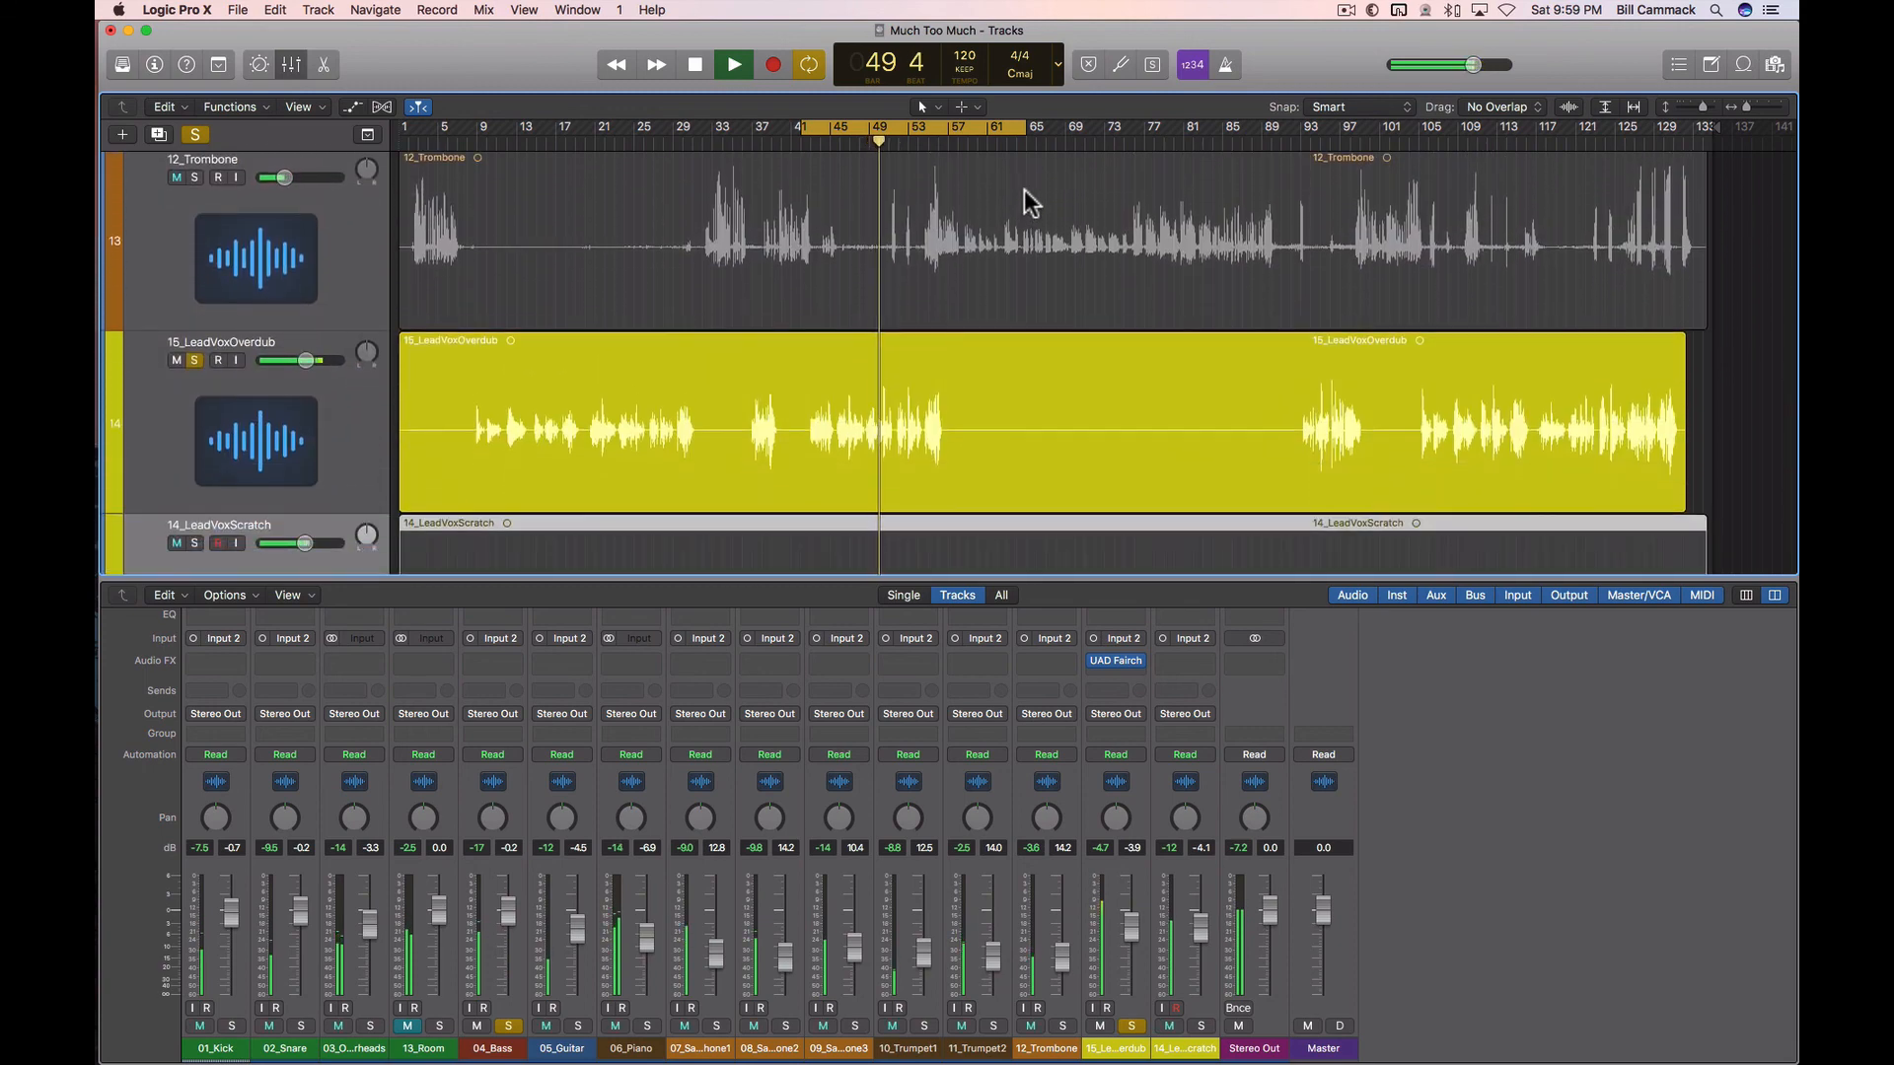
# Trim the end of the cycle range to bar 57, just before the bass comes back in.
pyautogui.press('super+Right')
pyautogui.press('super+Right')
pyautogui.press('super+Right')
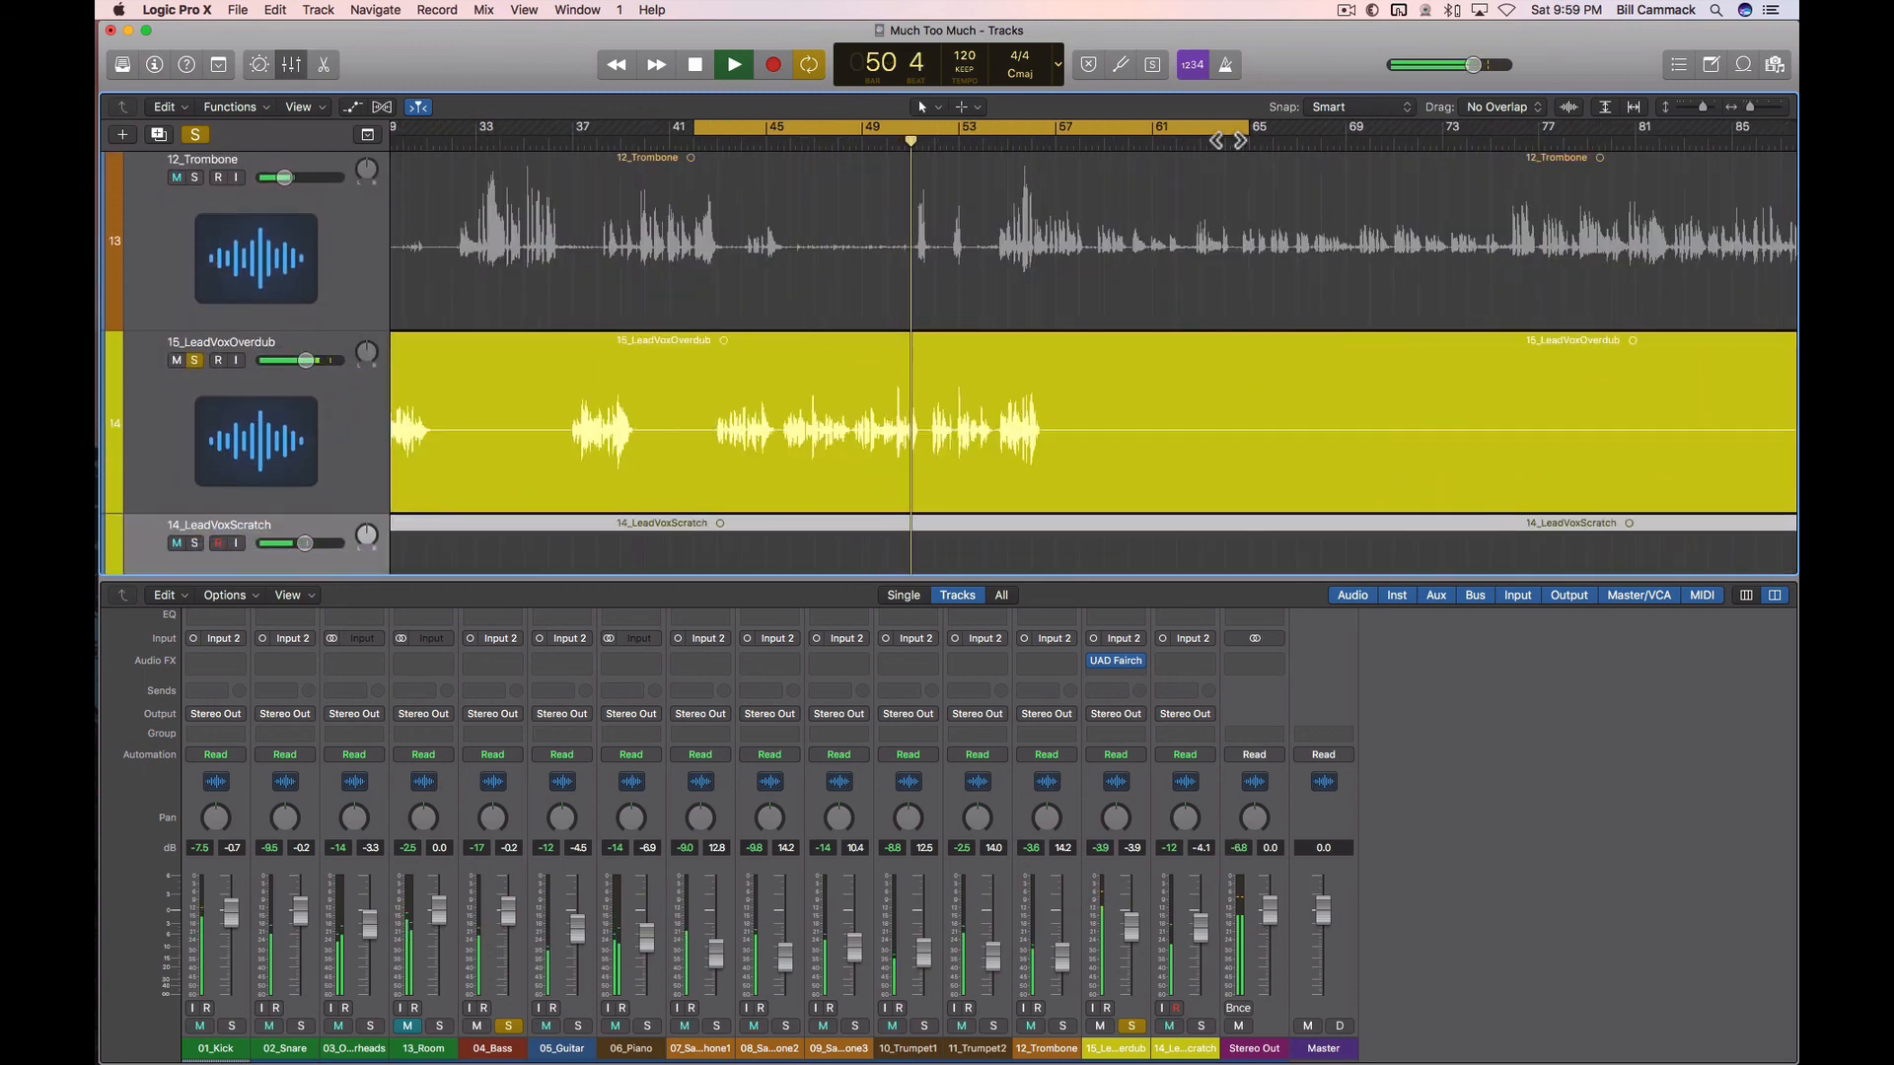
pyautogui.moveTo(1241, 133); pyautogui.dragTo(1041, 145)
pyautogui.scroll(15, 1079, 177)
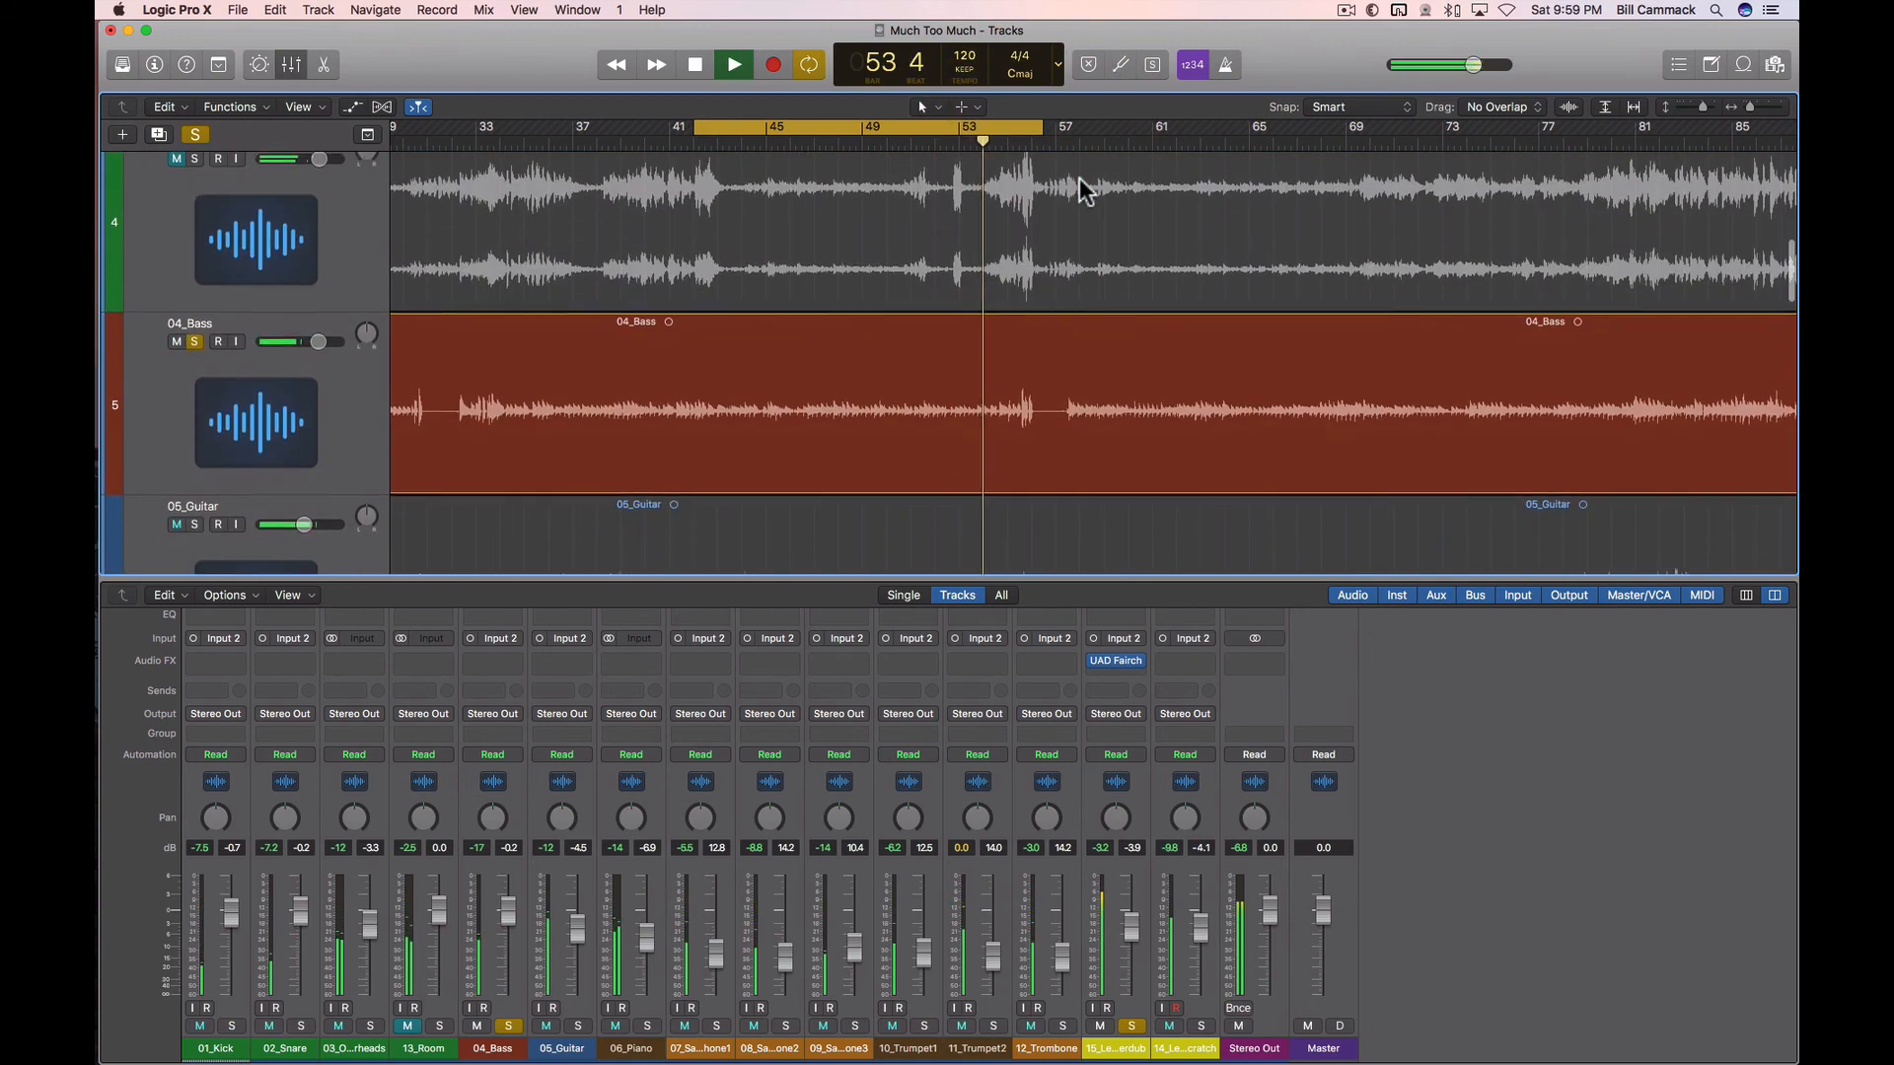
pyautogui.scroll(8, 1079, 177)
pyautogui.hscroll(3, 1079, 177)
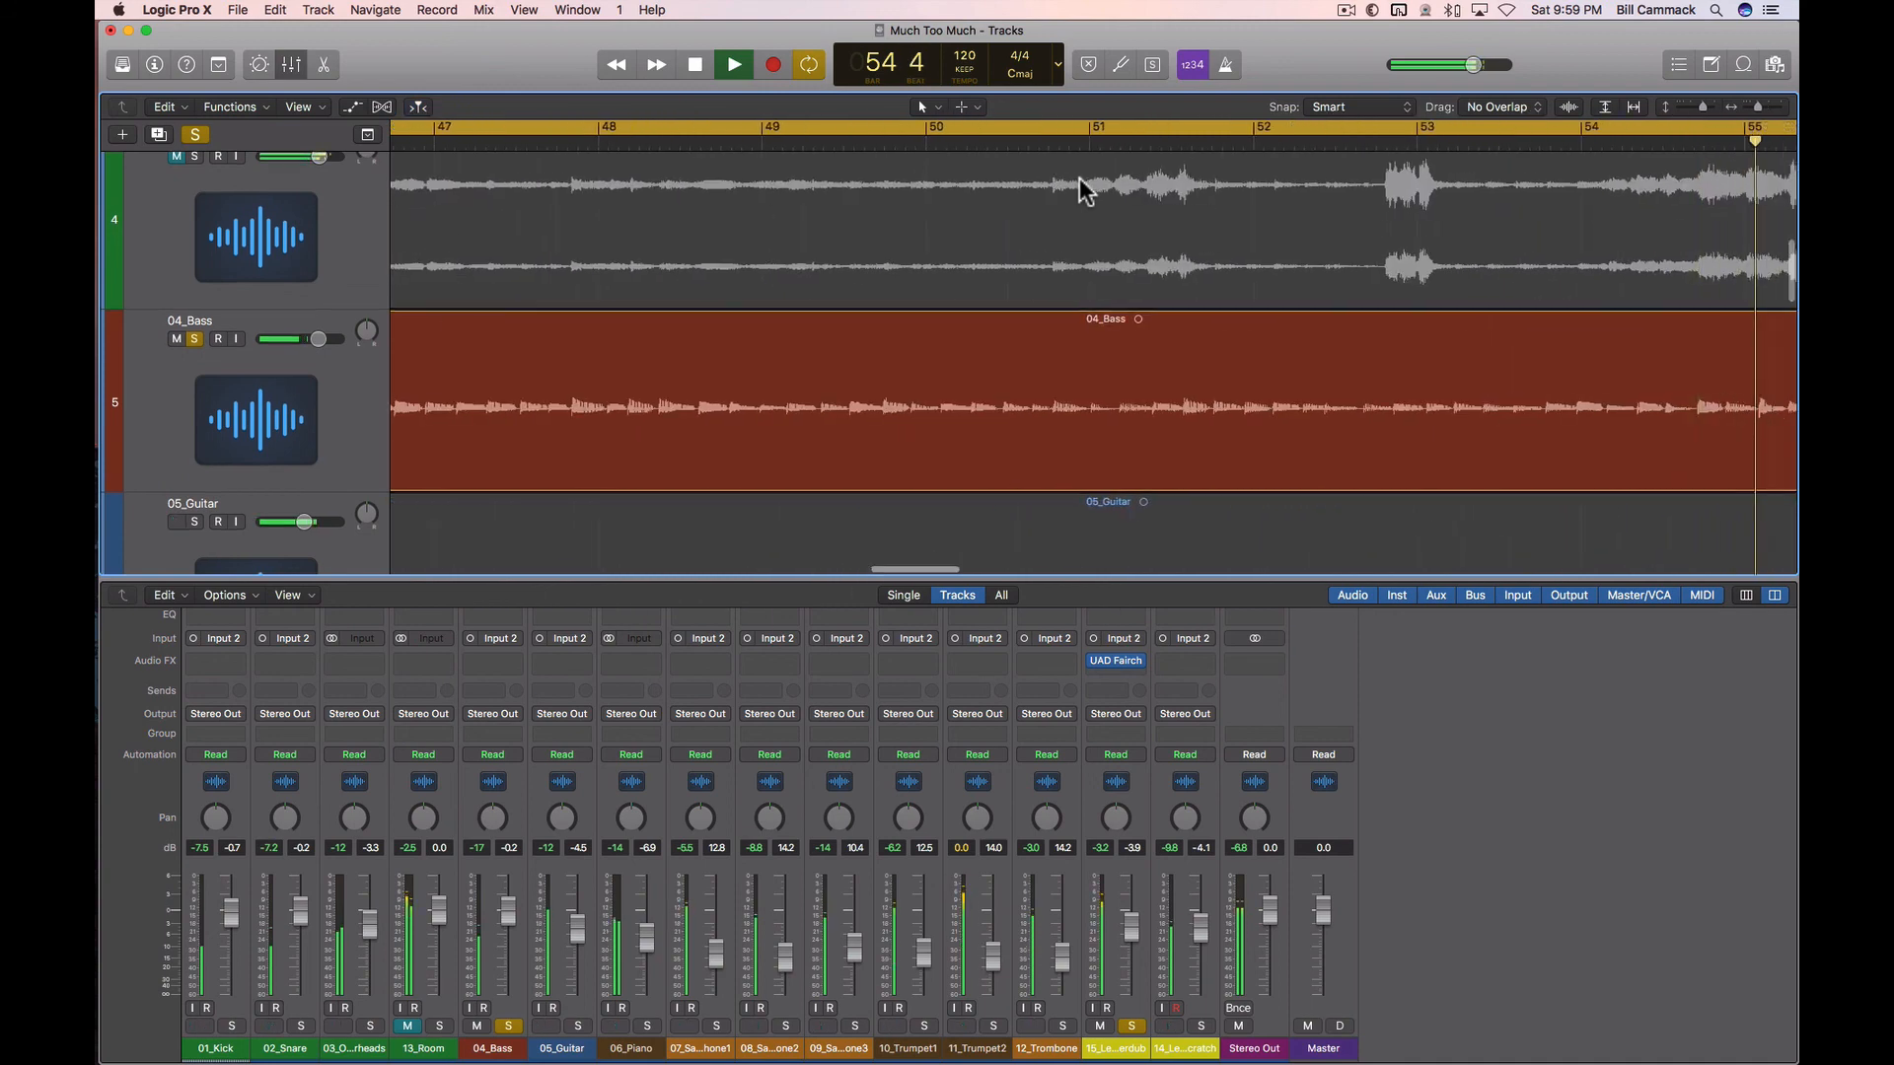
pyautogui.hscroll(5, 1080, 178)
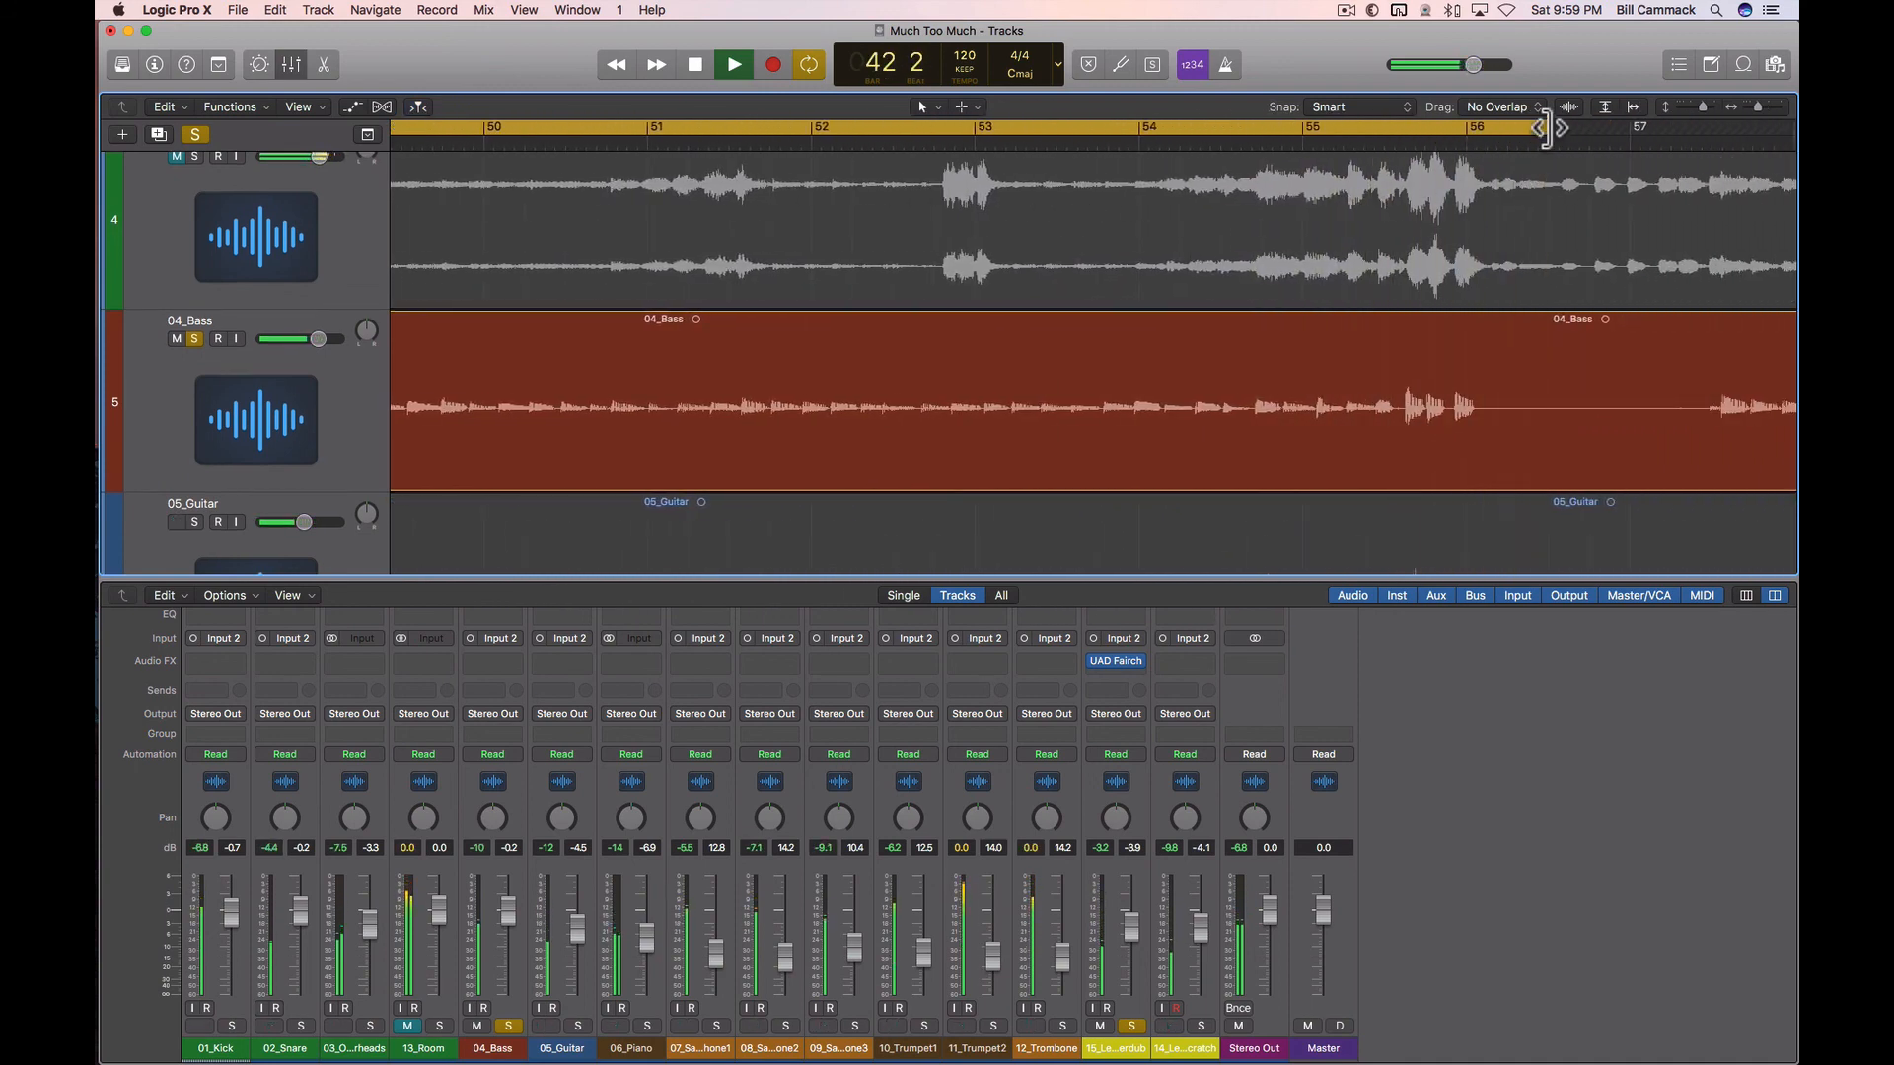
pyautogui.moveTo(1547, 128); pyautogui.dragTo(1628, 129)
# Insert the mono UAD Teletronix LA-2 compressor on the 04_Bass channel.
pyautogui.scroll(-5, 1395, 190)
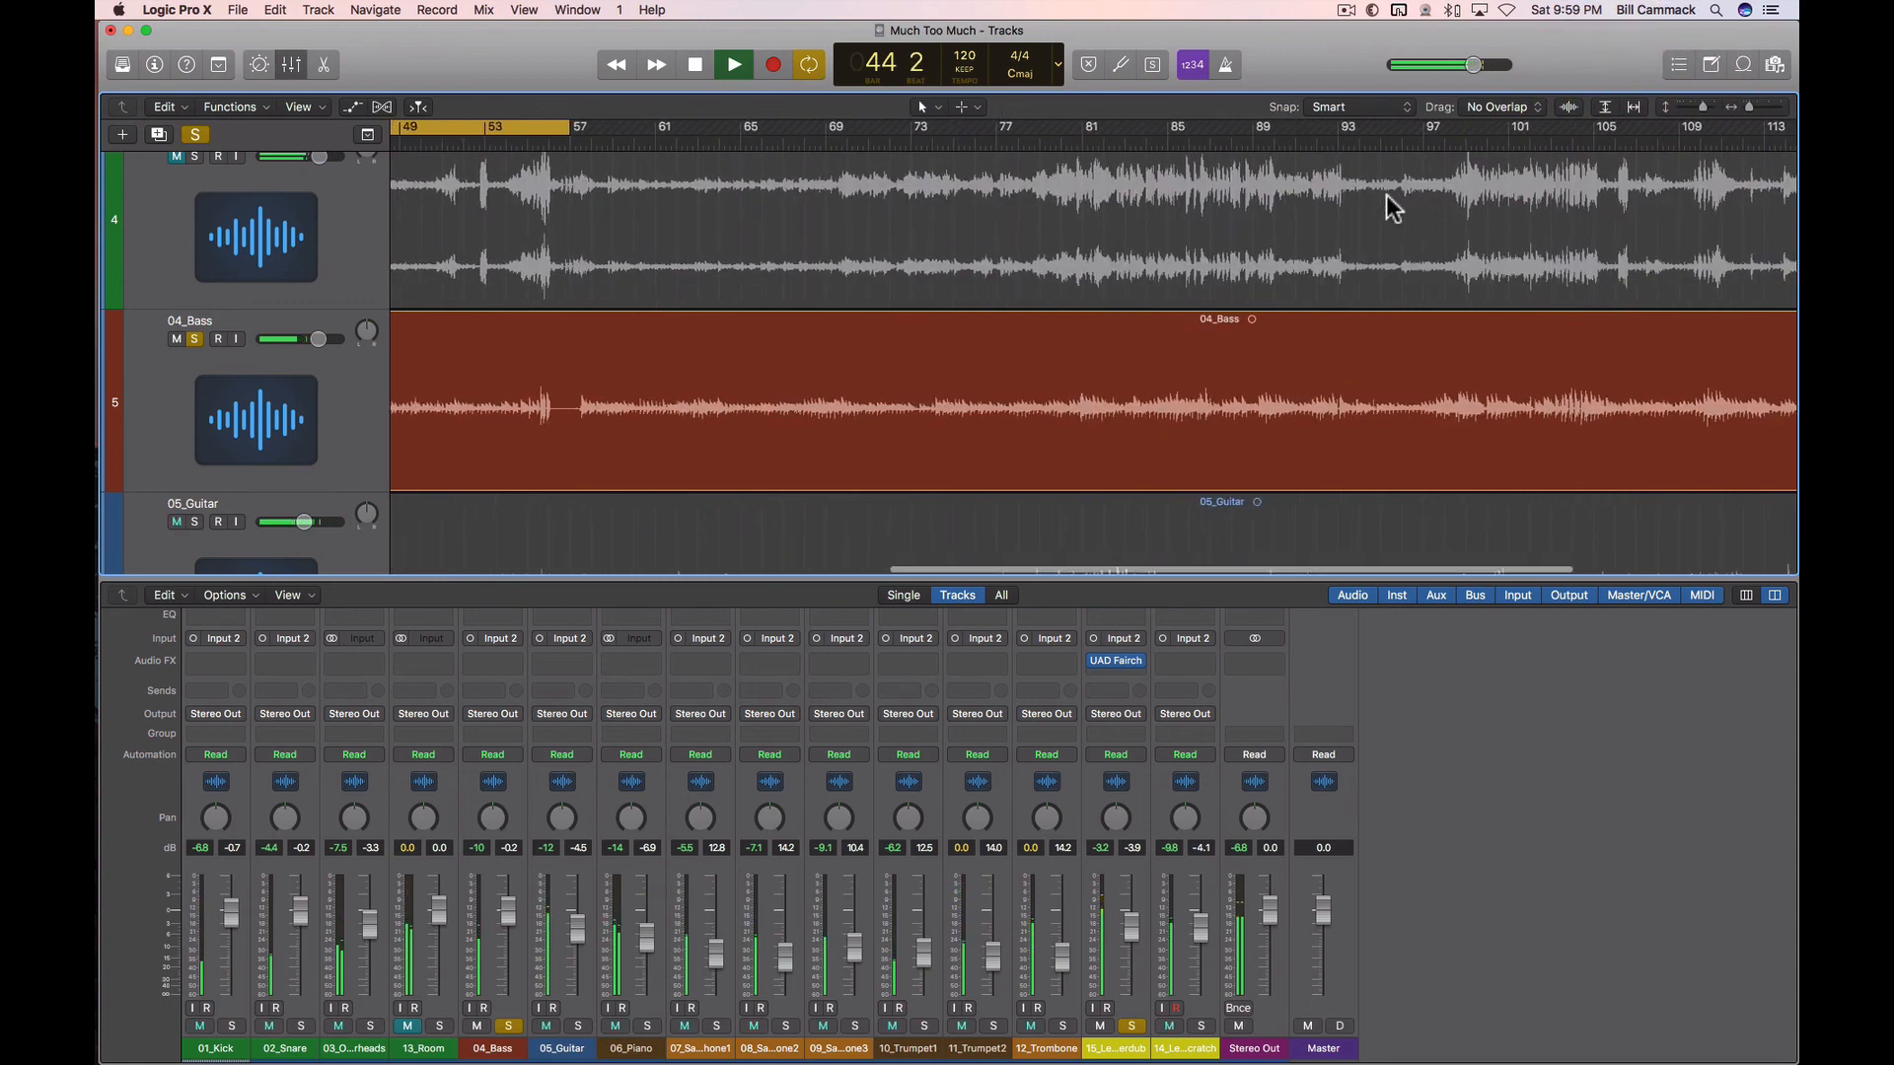
pyautogui.hscroll(-8, 1393, 207)
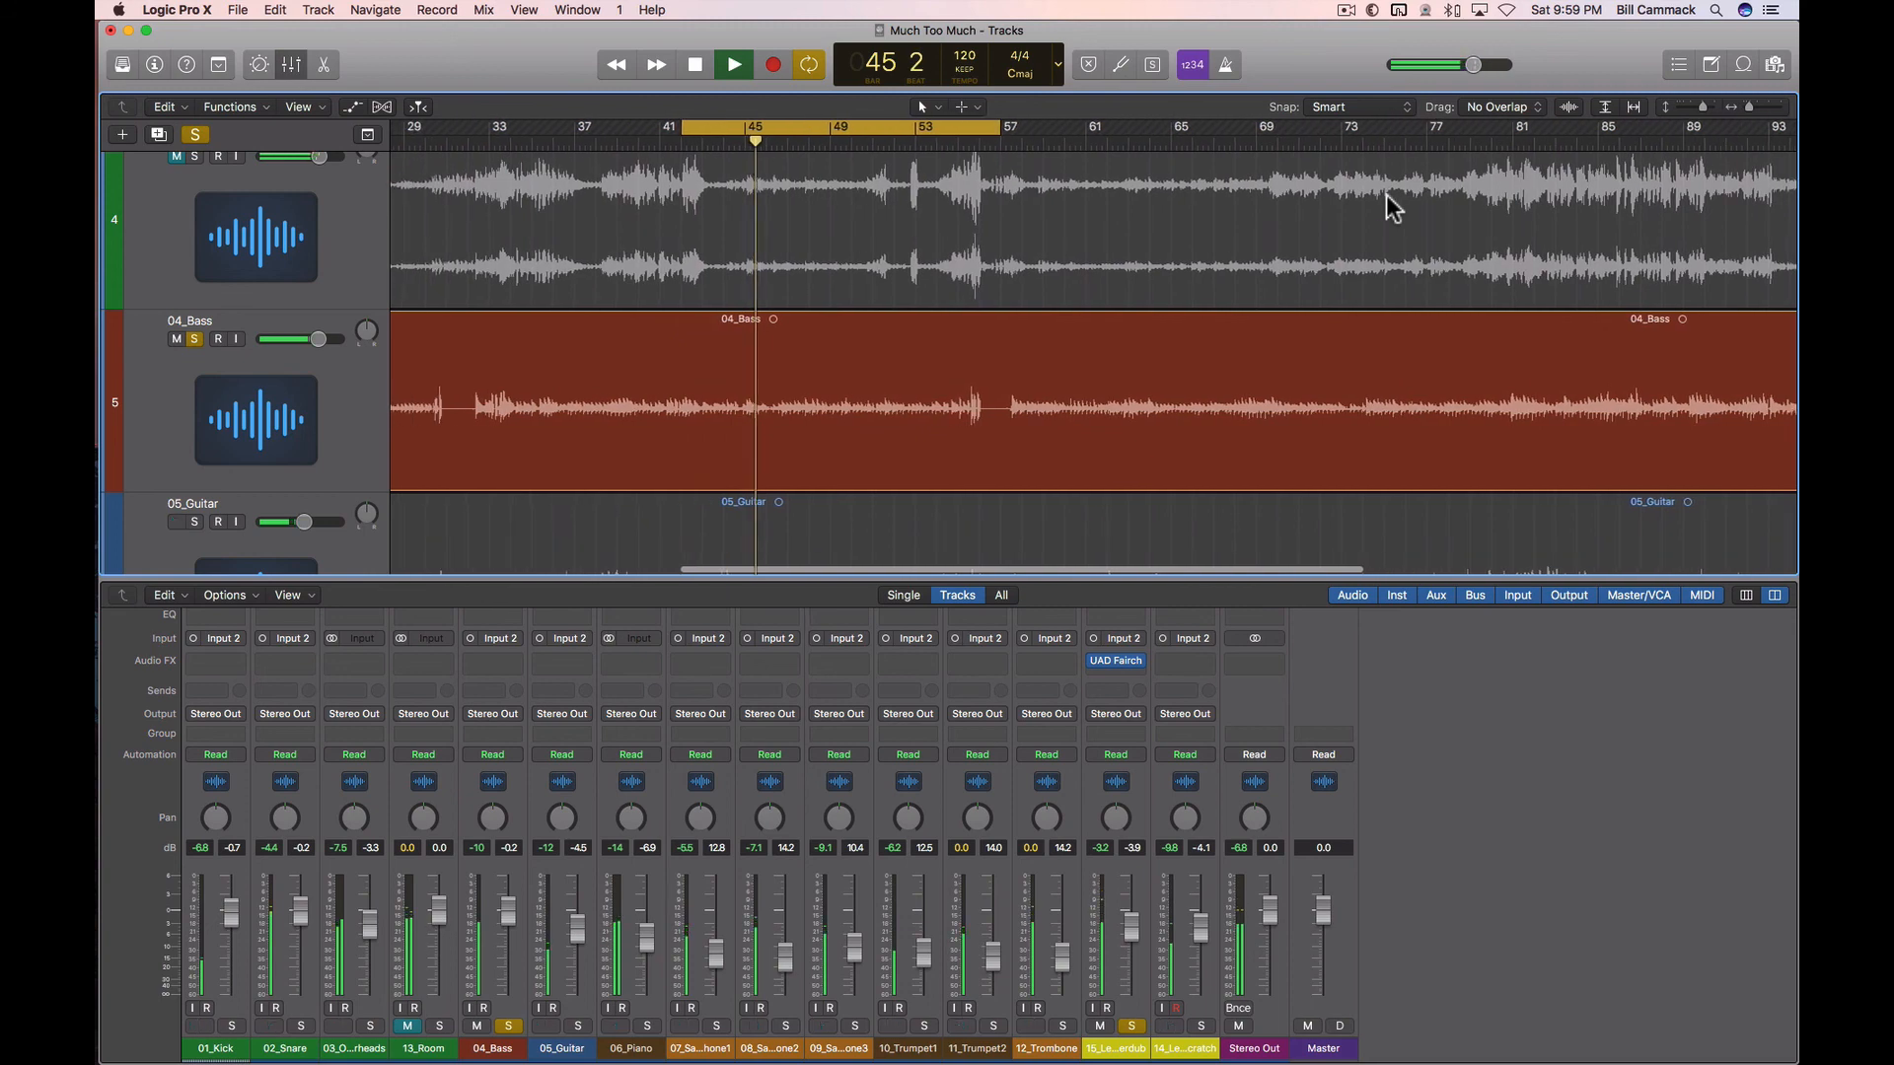
pyautogui.hscroll(-1, 1391, 202)
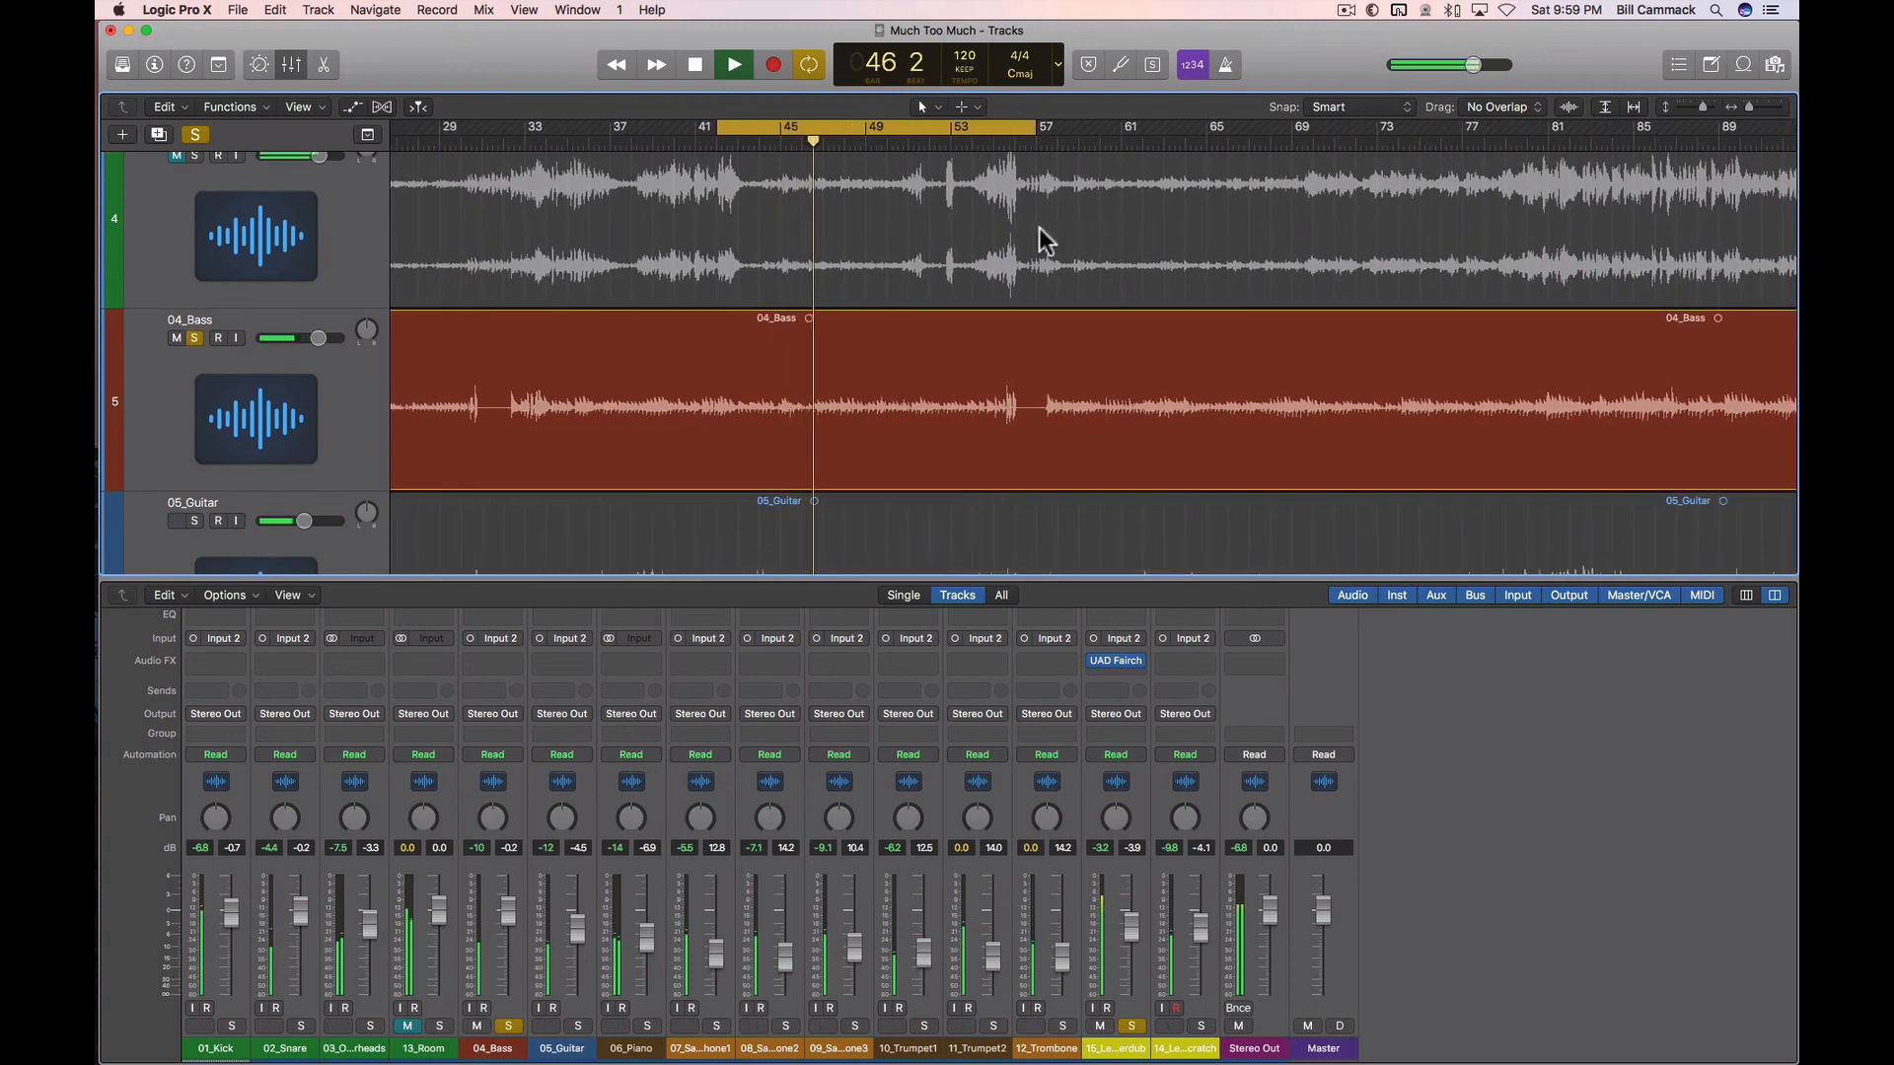
pyautogui.hscroll(-1, 912, 387)
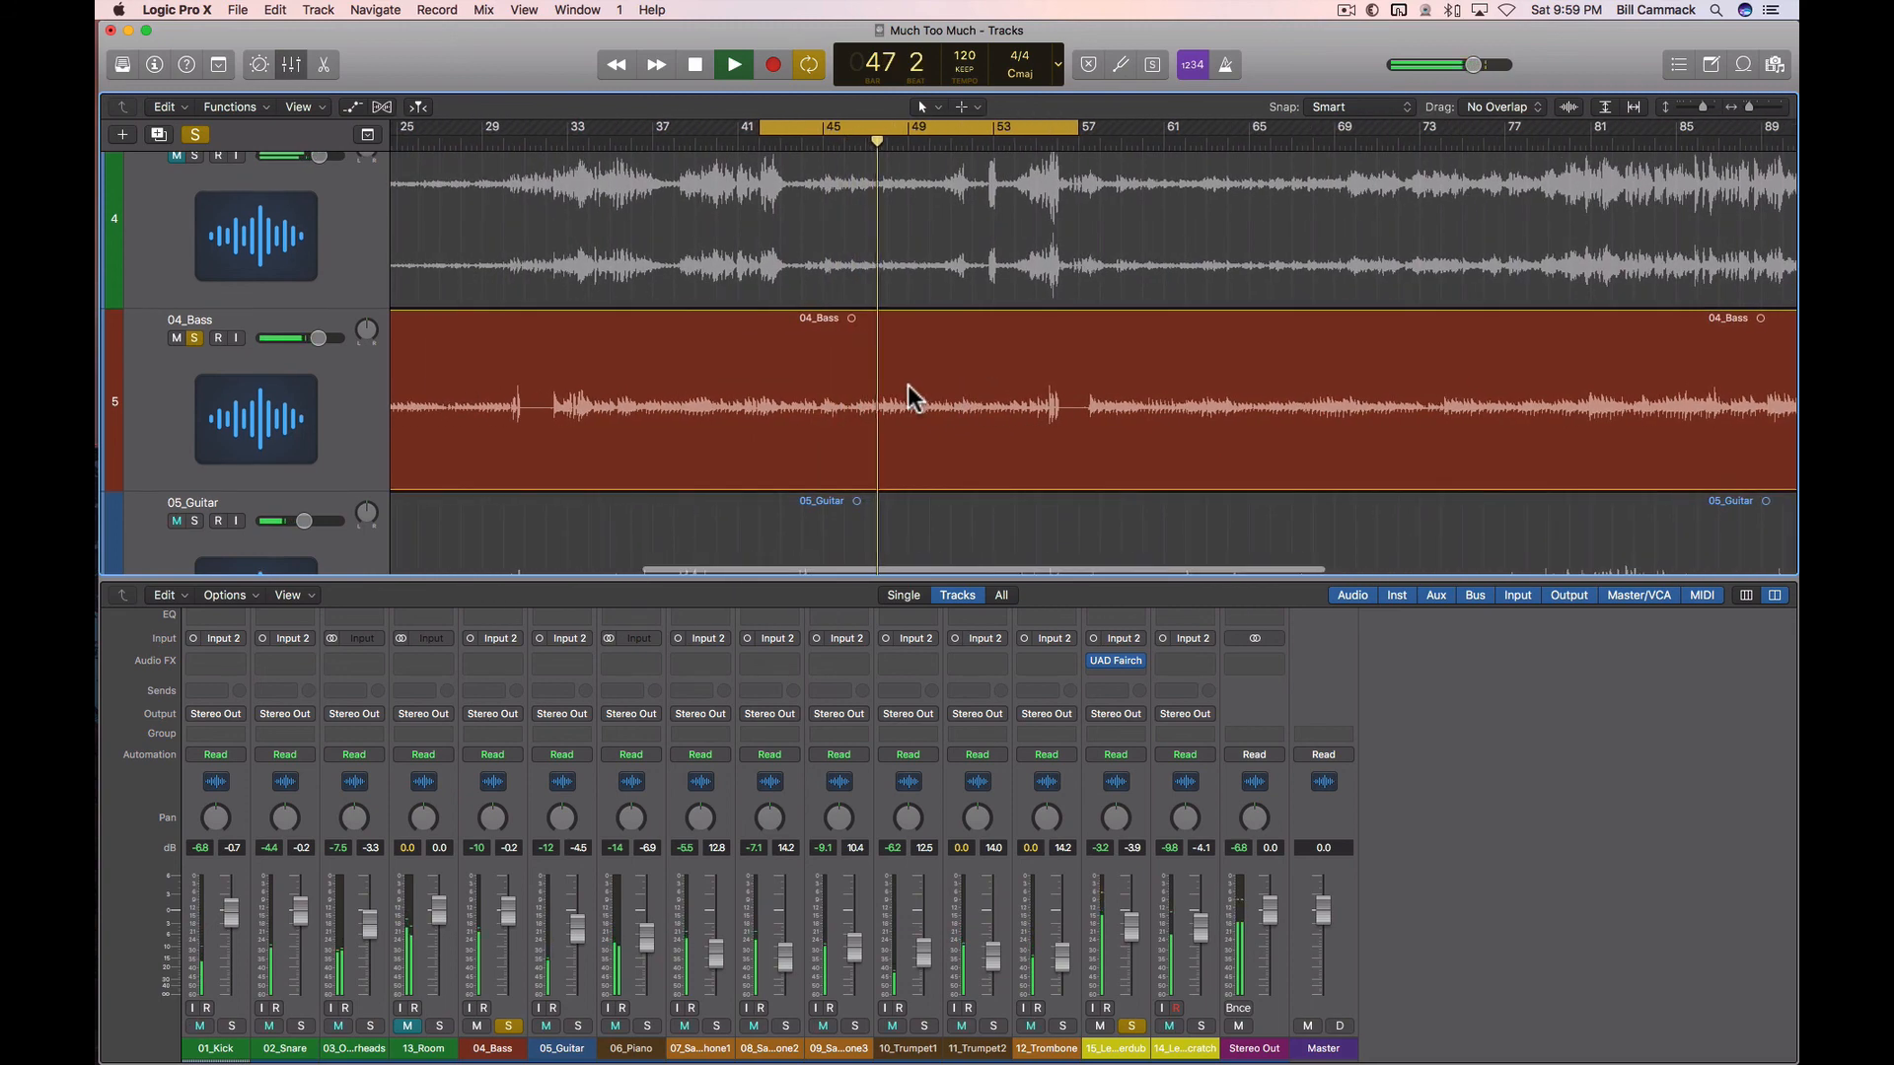
pyautogui.press('z')
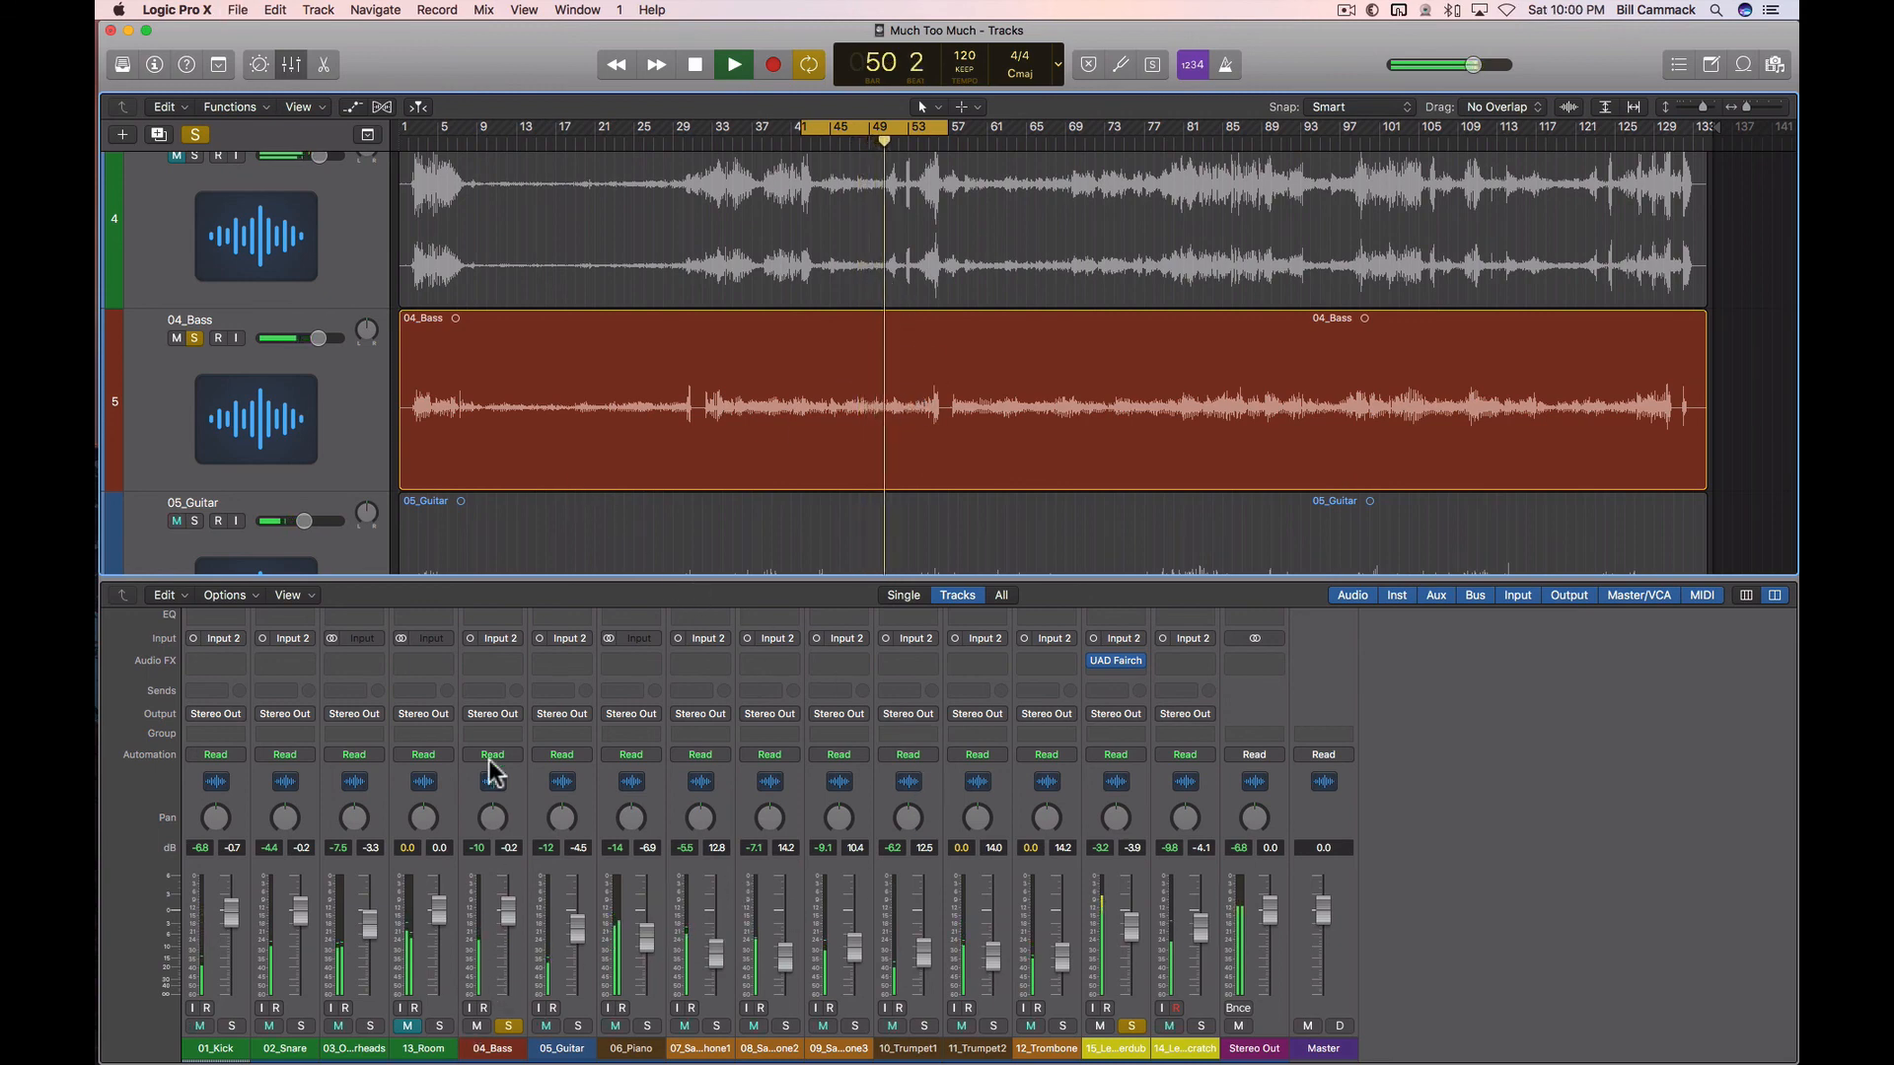
pyautogui.click(492, 660)
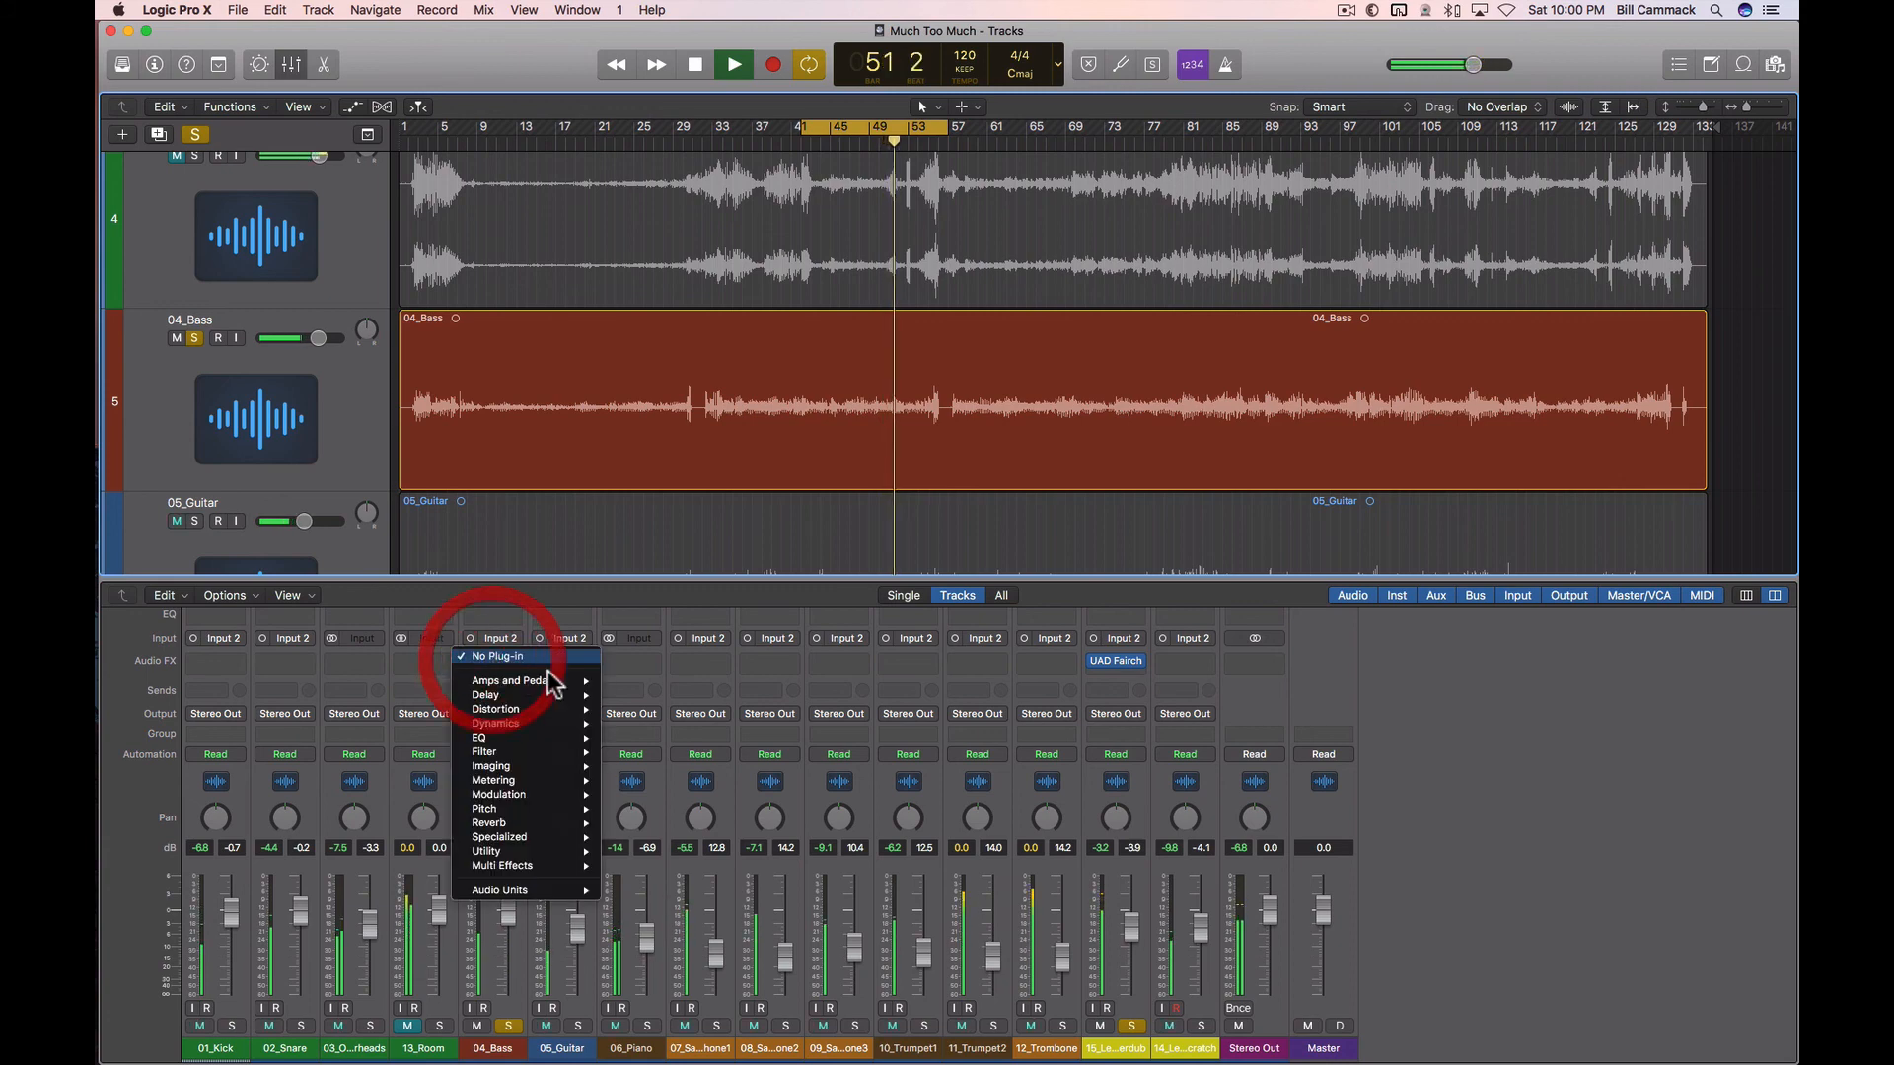
pyautogui.moveTo(577, 890)
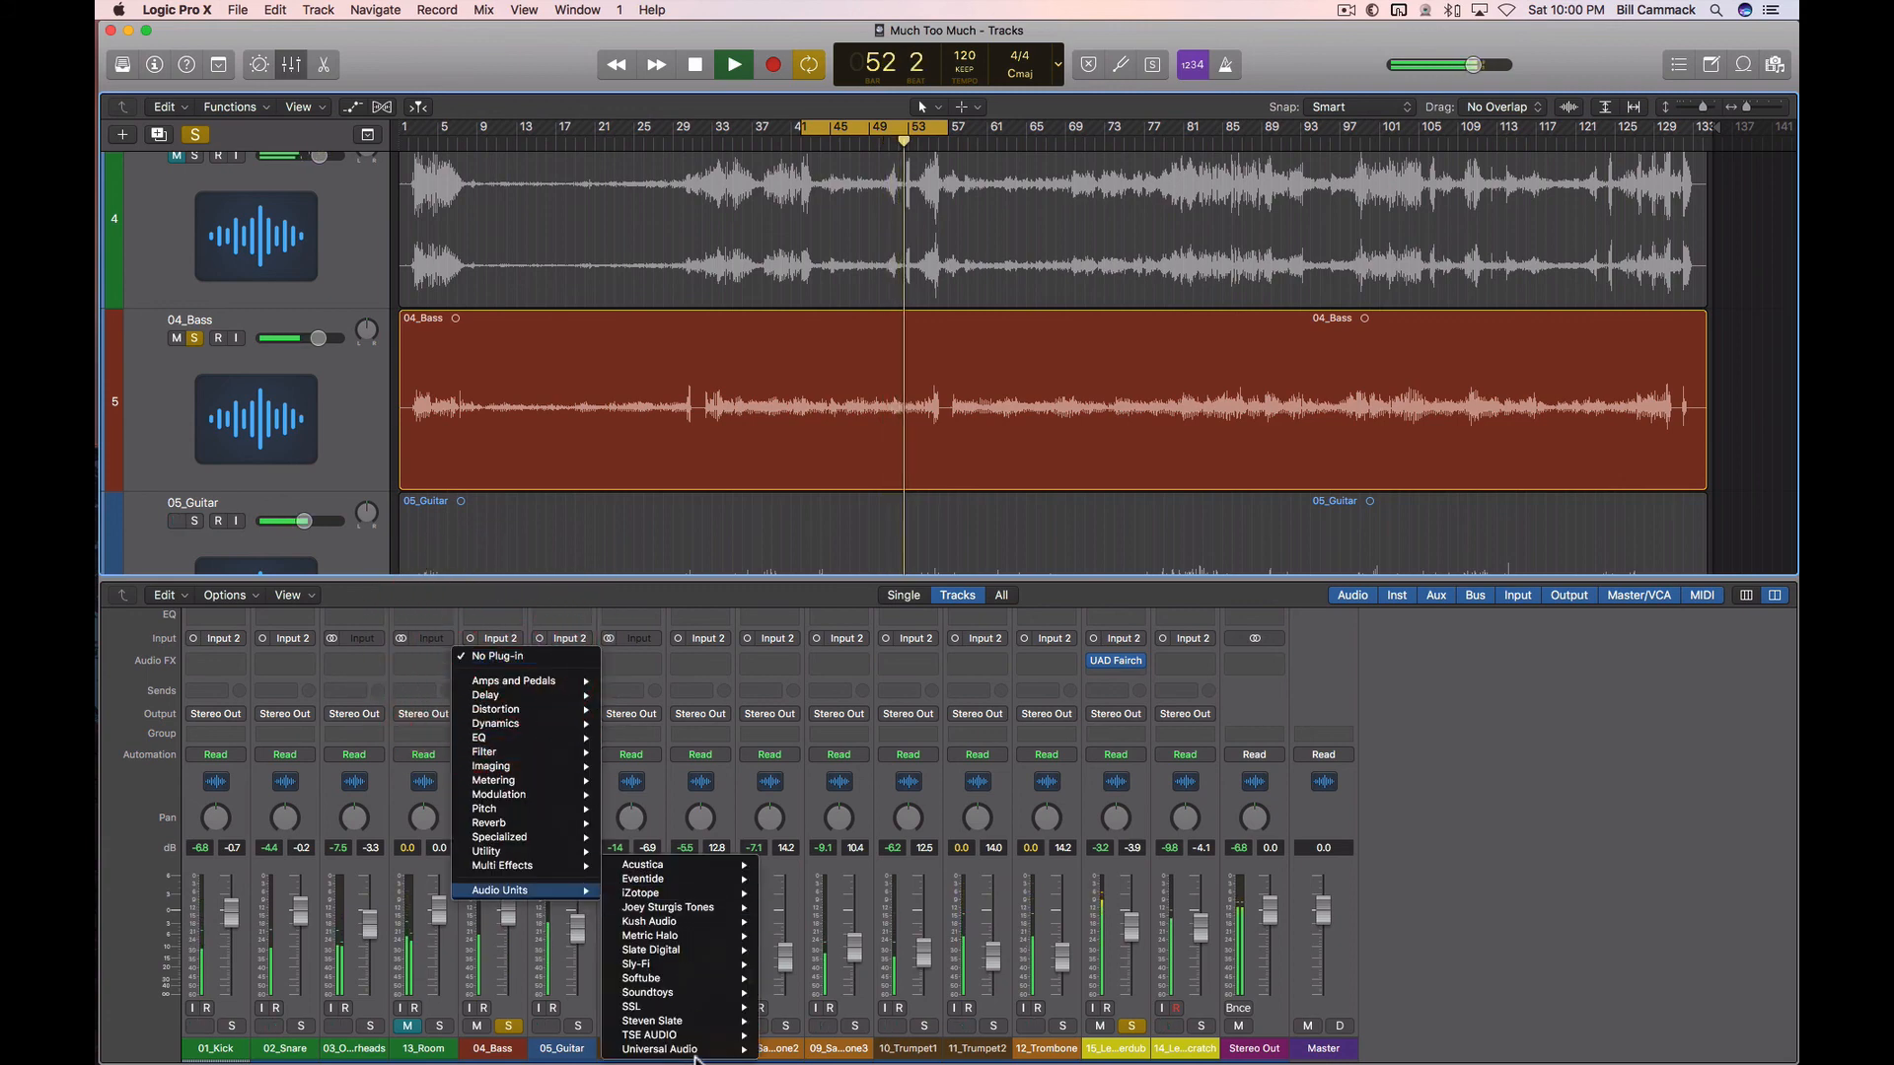
pyautogui.moveTo(690, 1050)
pyautogui.moveTo(900, 1035)
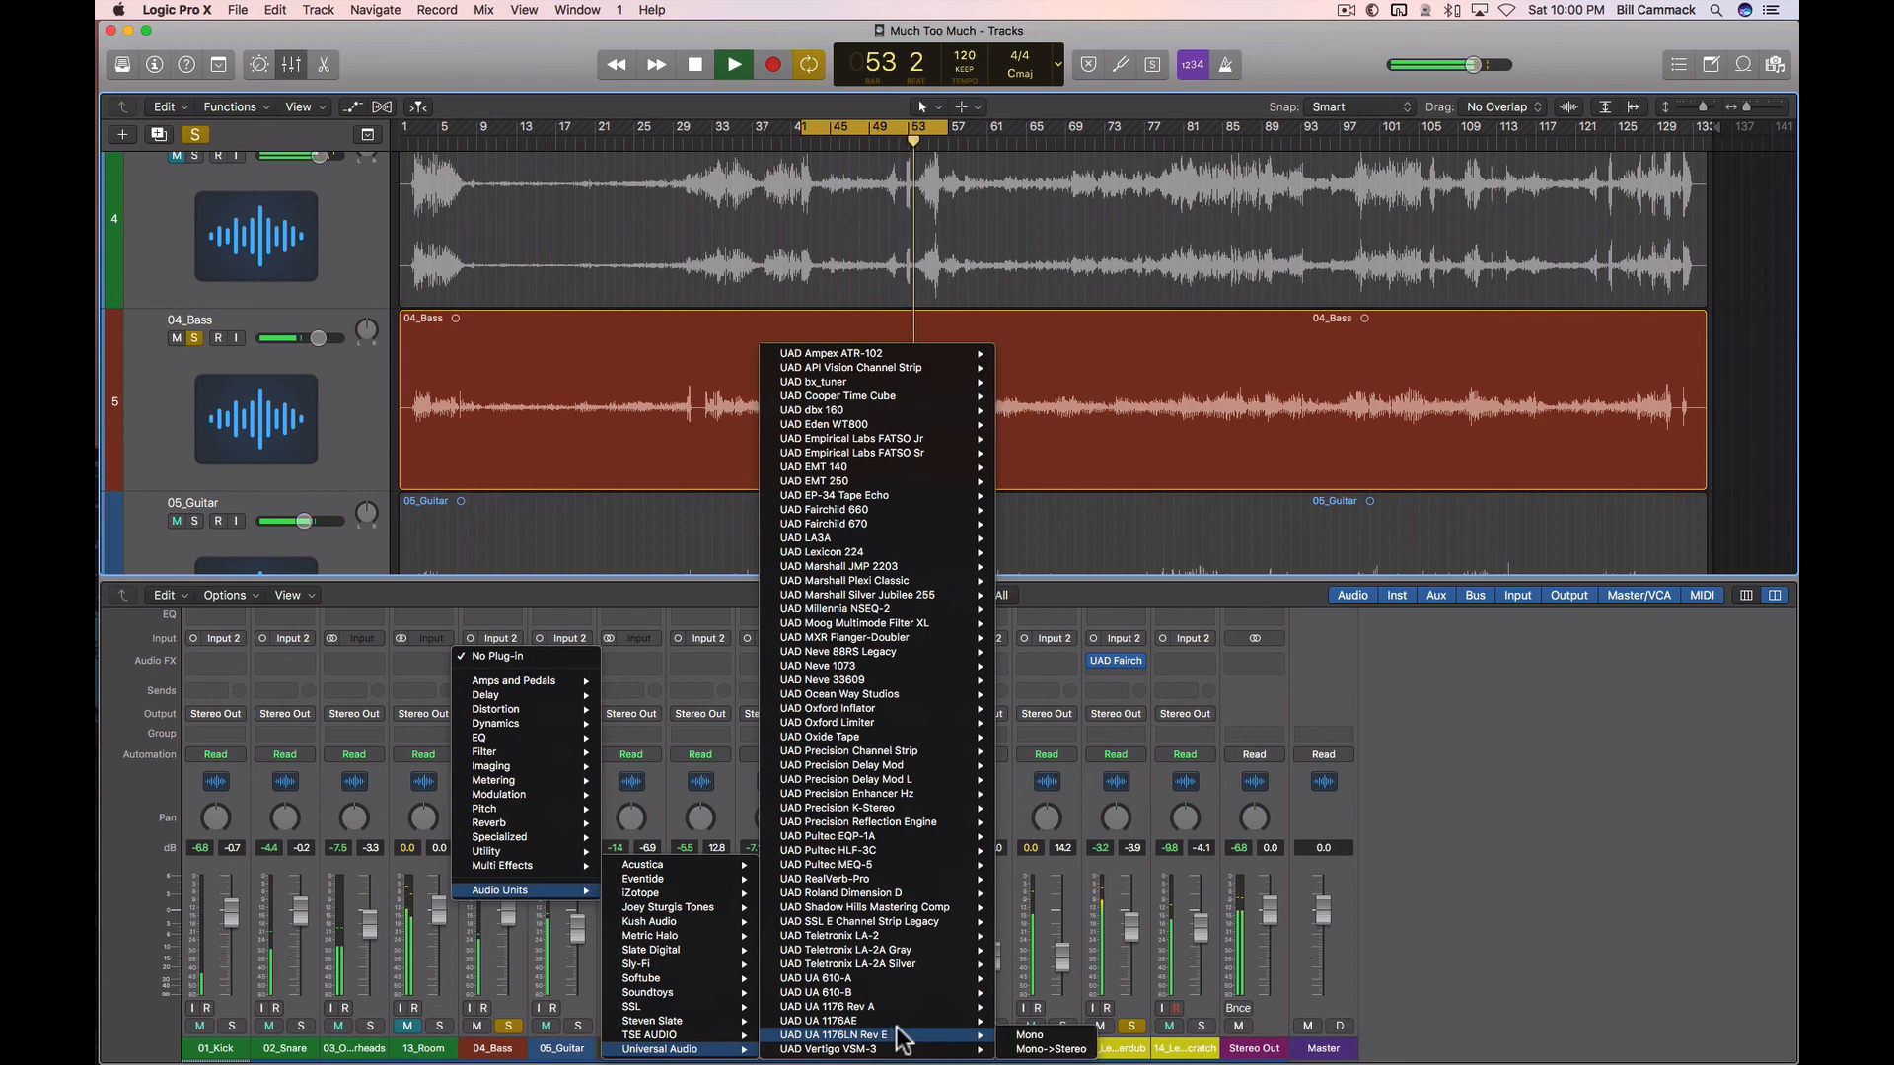
pyautogui.moveTo(906, 965)
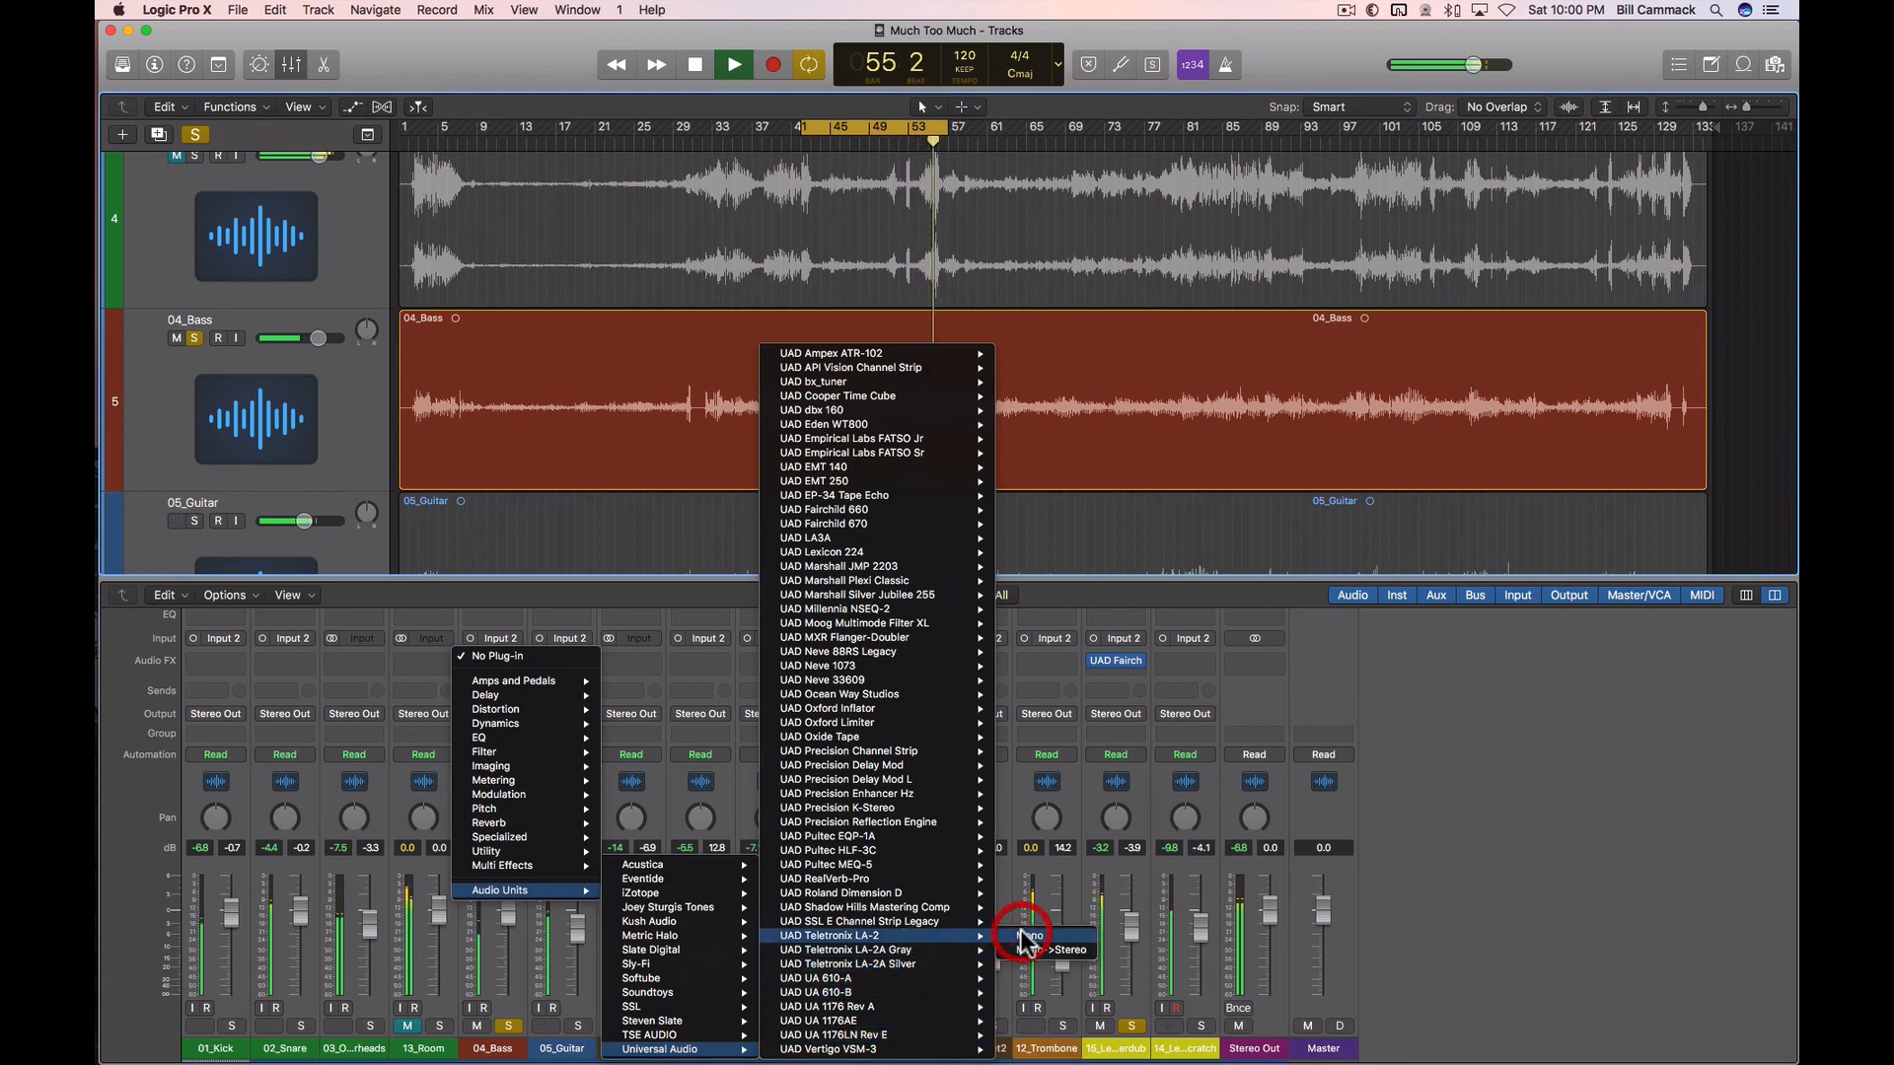
pyautogui.click(1020, 931)
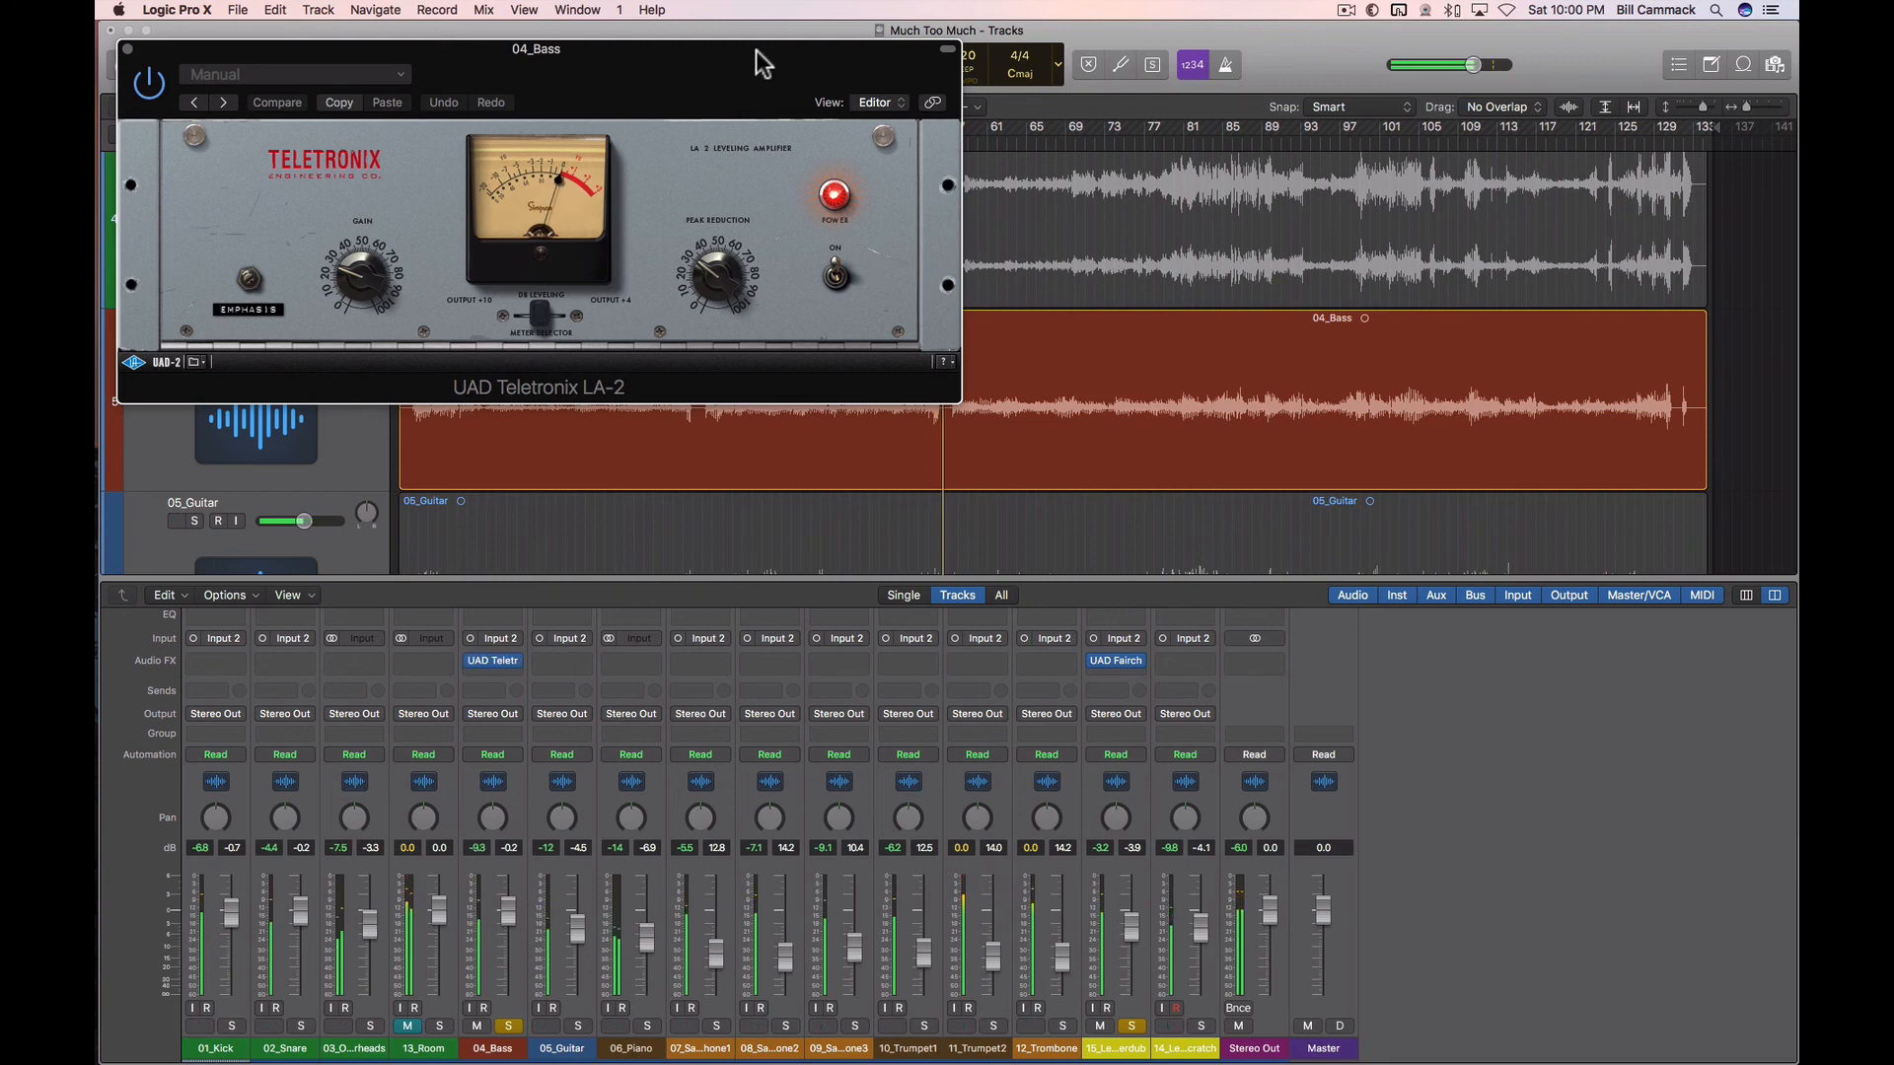
# Mute 15_LeadVoxOverdub and move the LA-2 plug-in clear of the bass waveform.
pyautogui.moveTo(757, 50); pyautogui.dragTo(1332, 361)
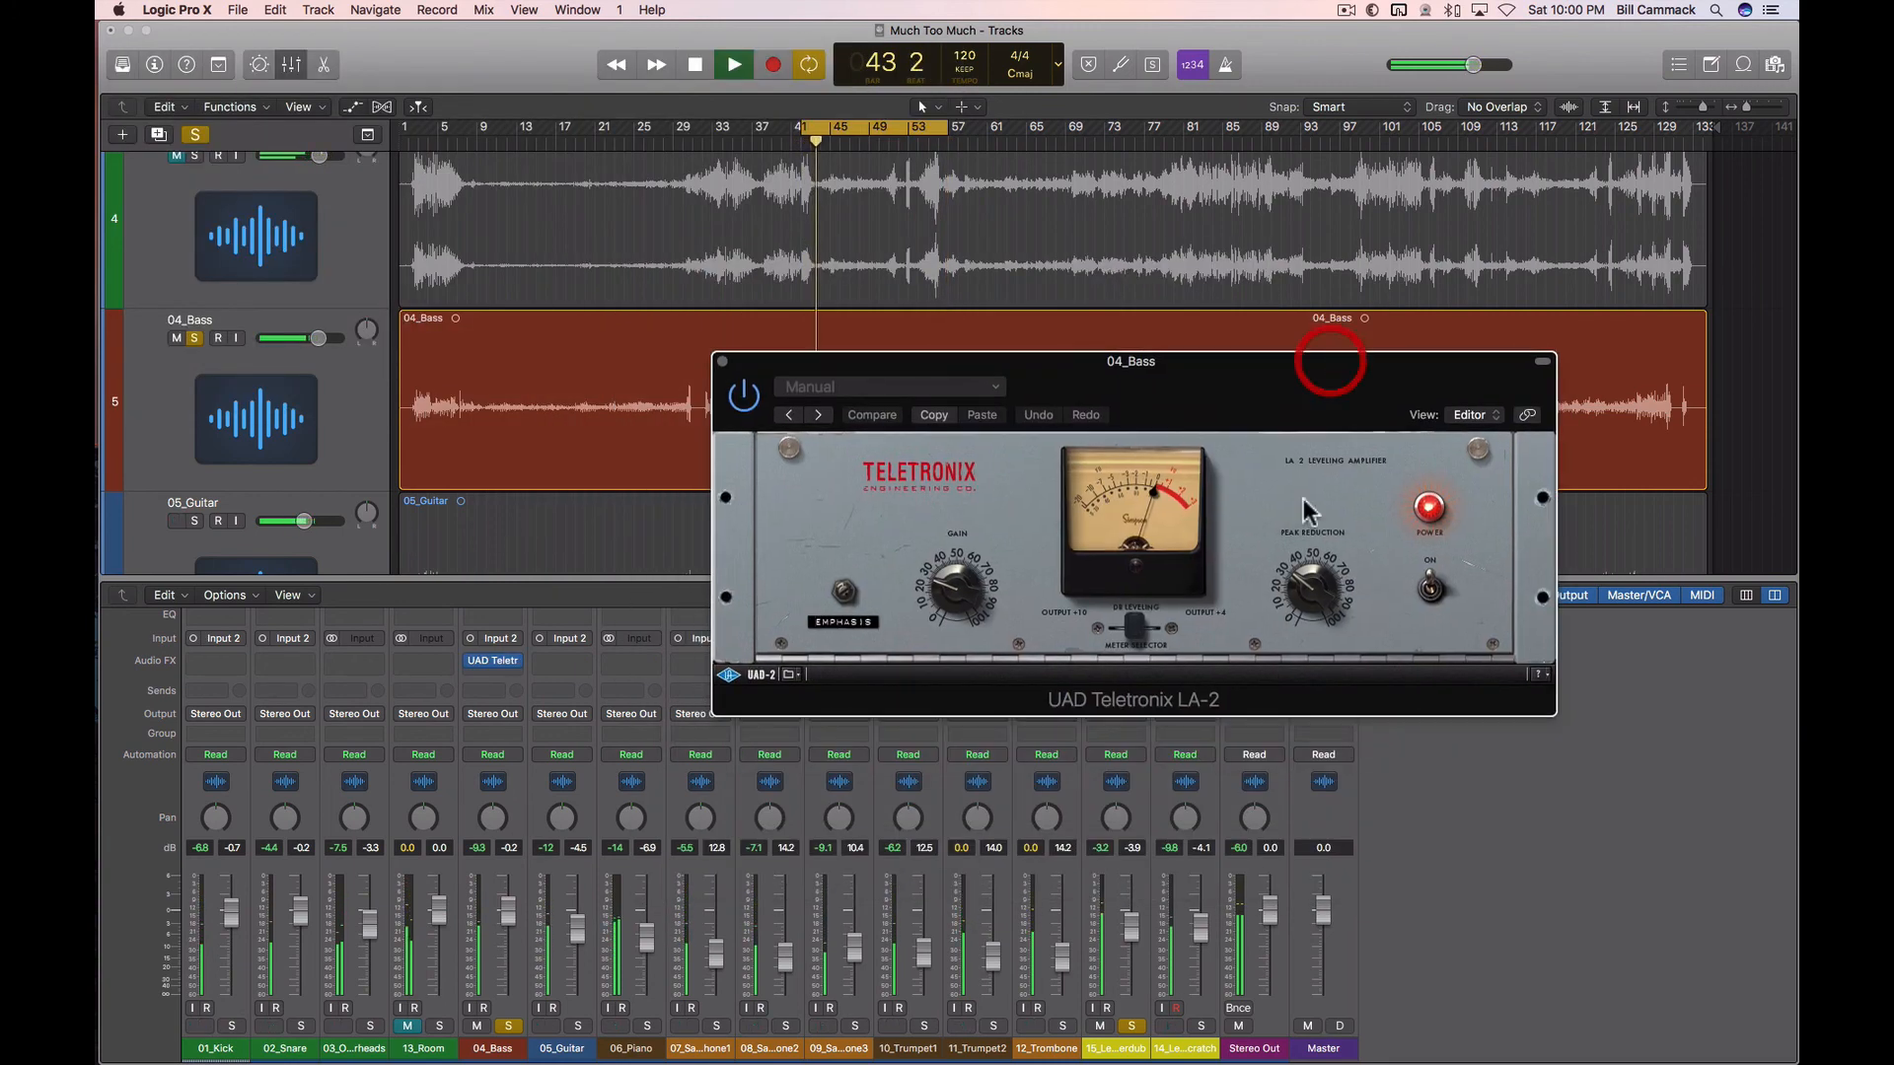
pyautogui.click(1097, 1027)
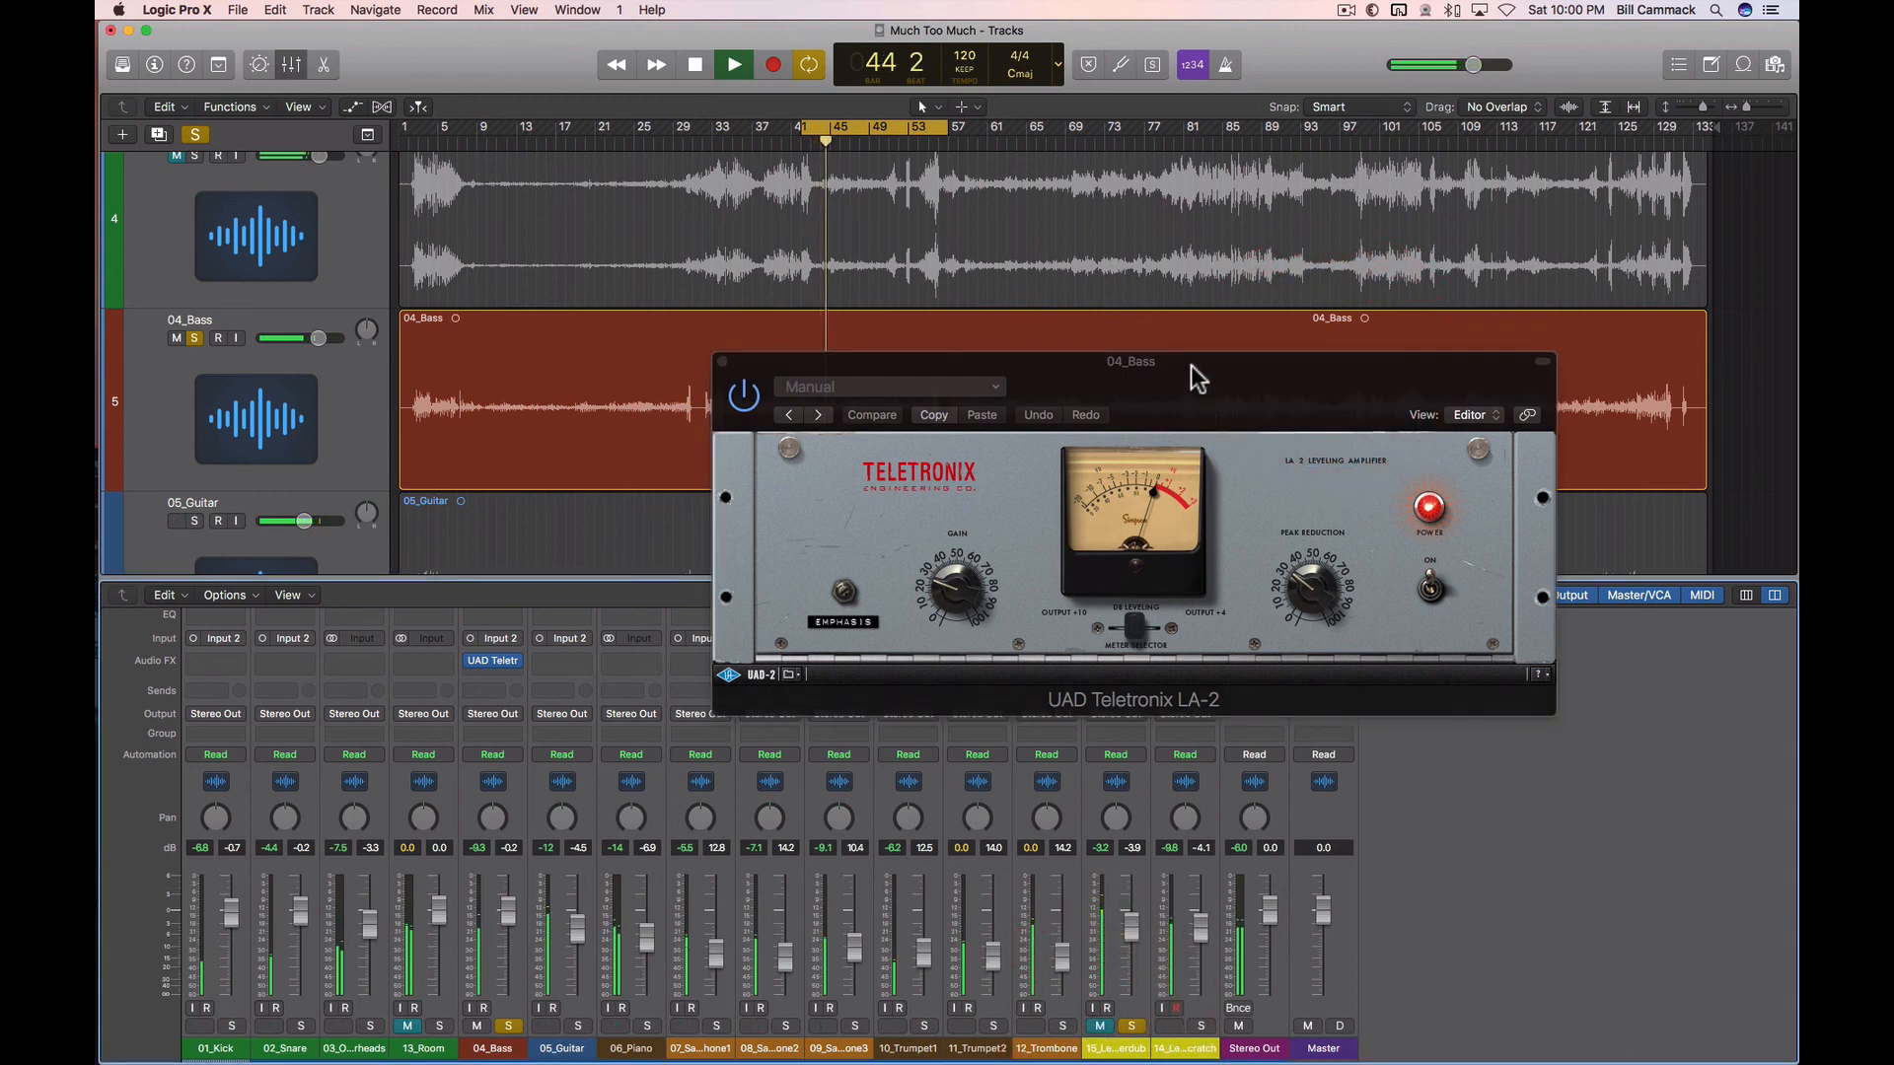
pyautogui.moveTo(1188, 365); pyautogui.dragTo(1172, 476)
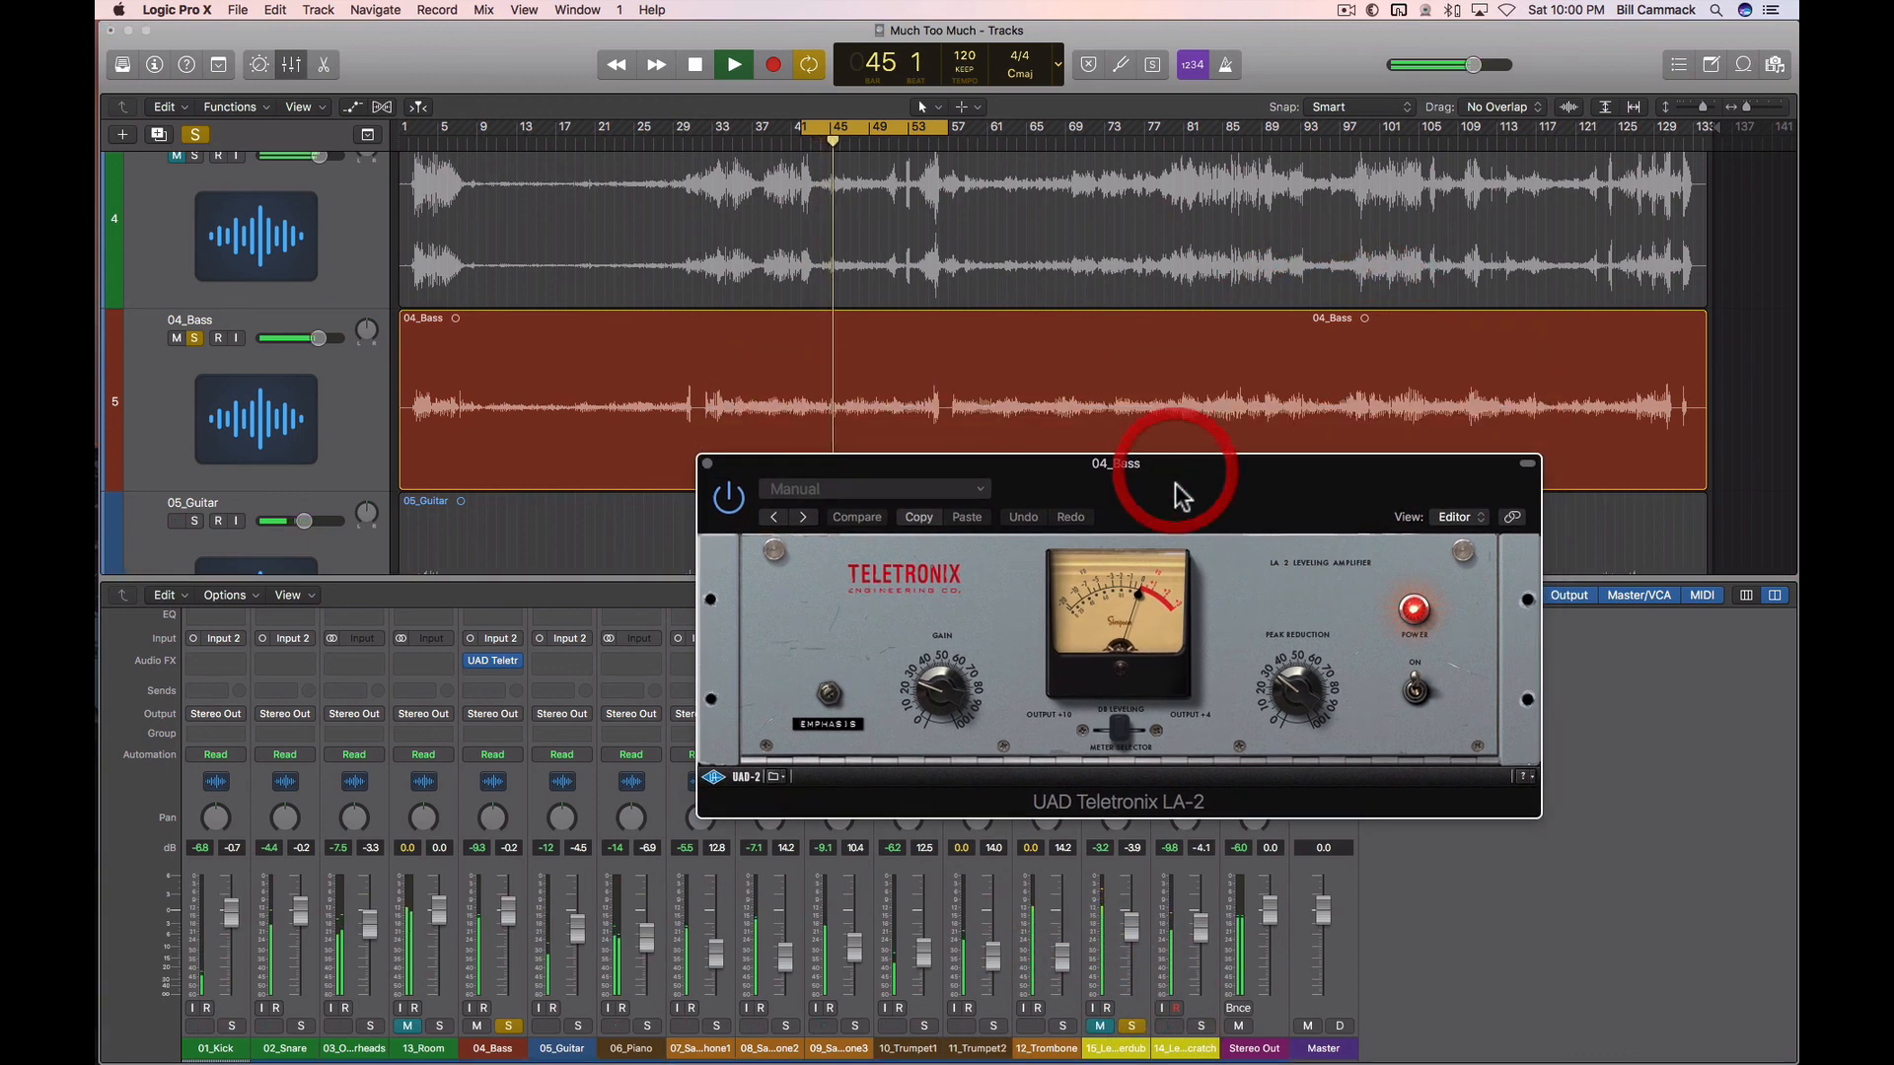
# Raise the Peak Reduction and Gain of the LA-2 on the bass while the cycle range plays.
pyautogui.click(1298, 663)
pyautogui.moveTo(1298, 663); pyautogui.dragTo(1292, 592)
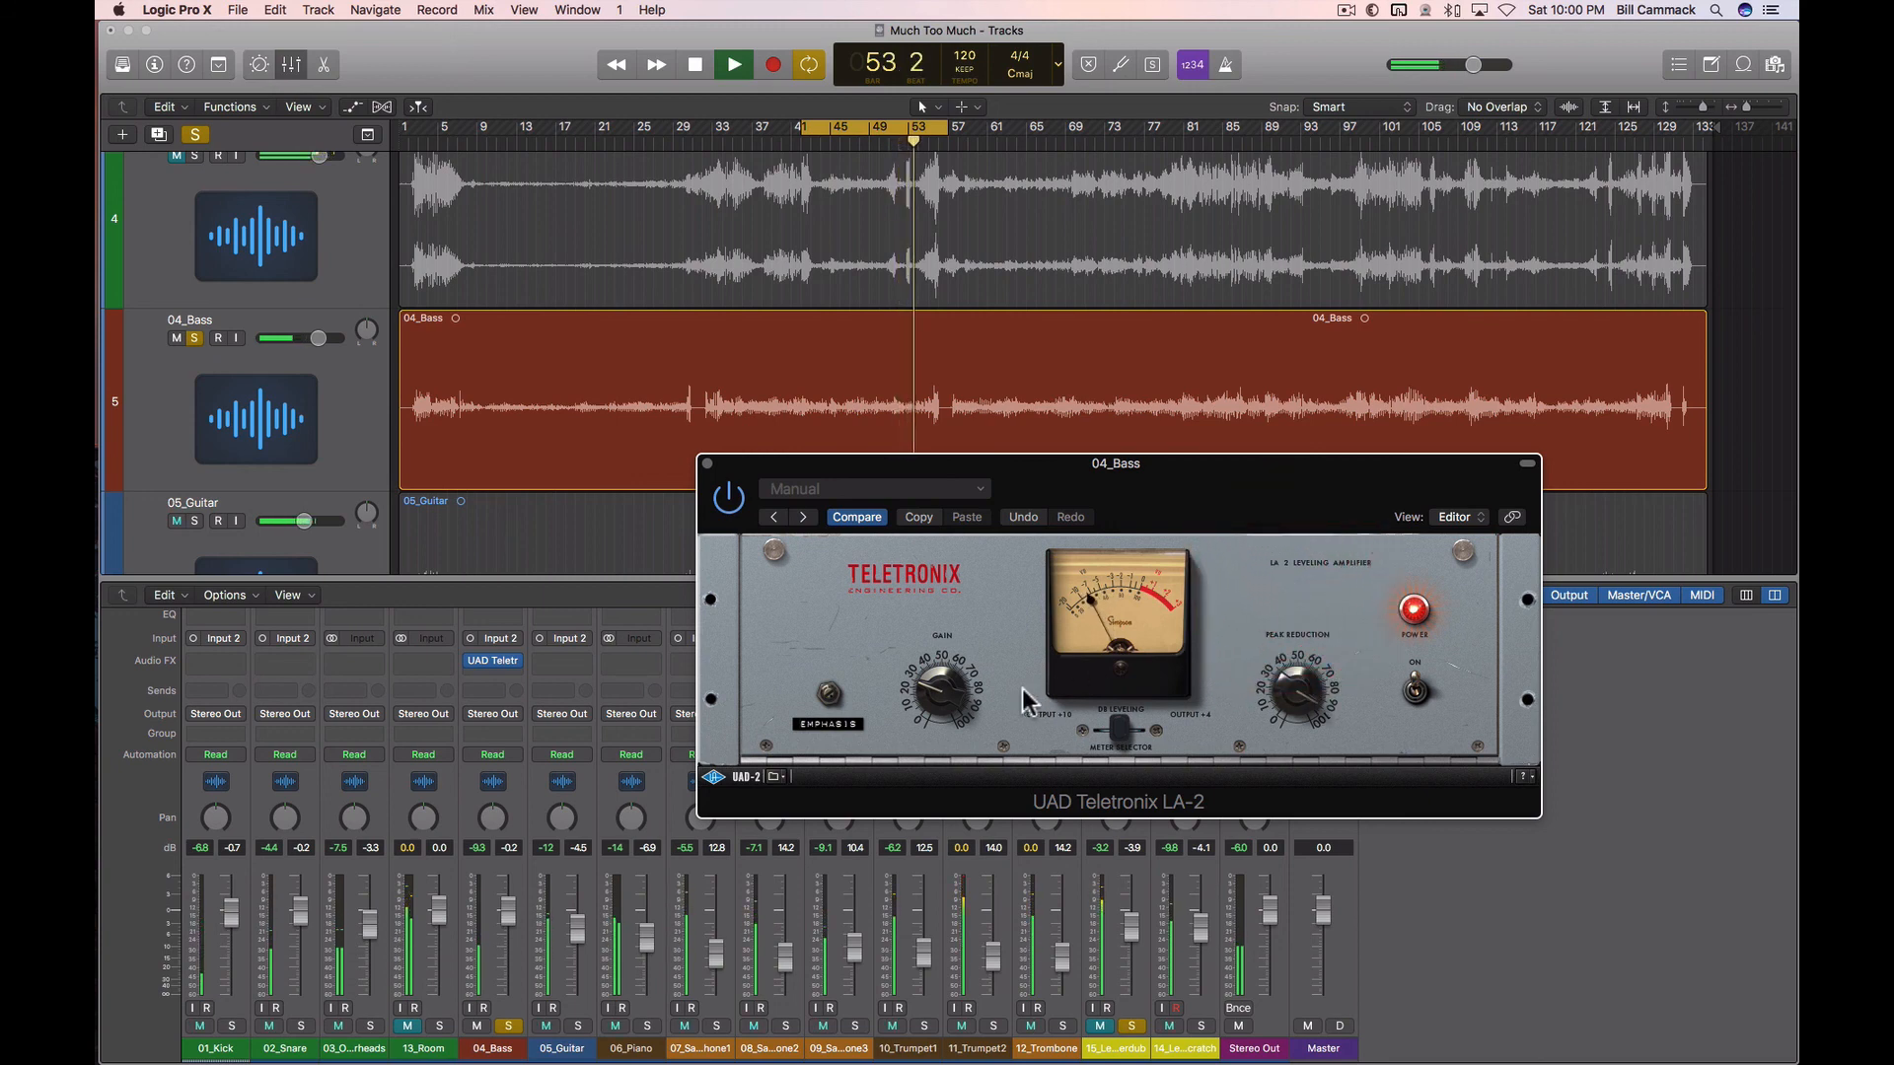
pyautogui.moveTo(931, 670); pyautogui.dragTo(931, 670)
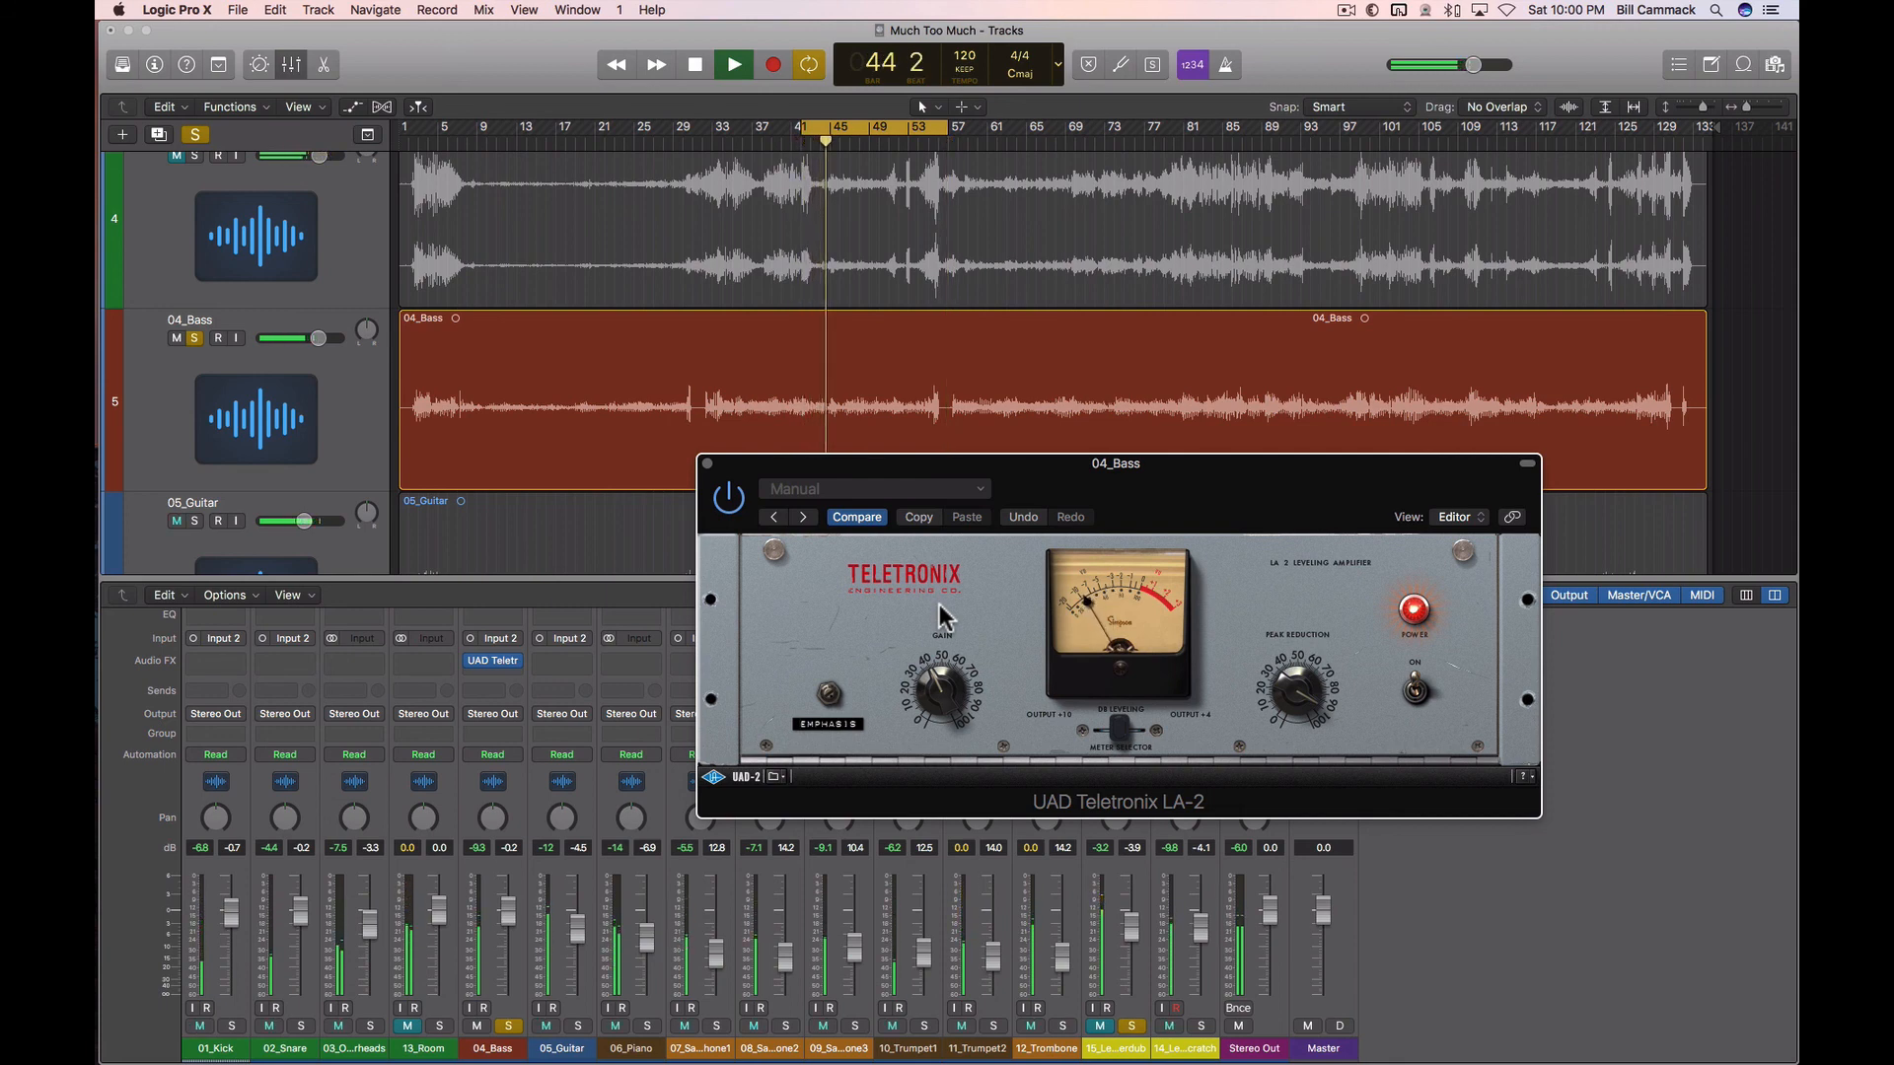
# Restart playback near bar 7 and unmute 15_LeadVoxOverdub to hear it against the compressed bass.
pyautogui.press('space')
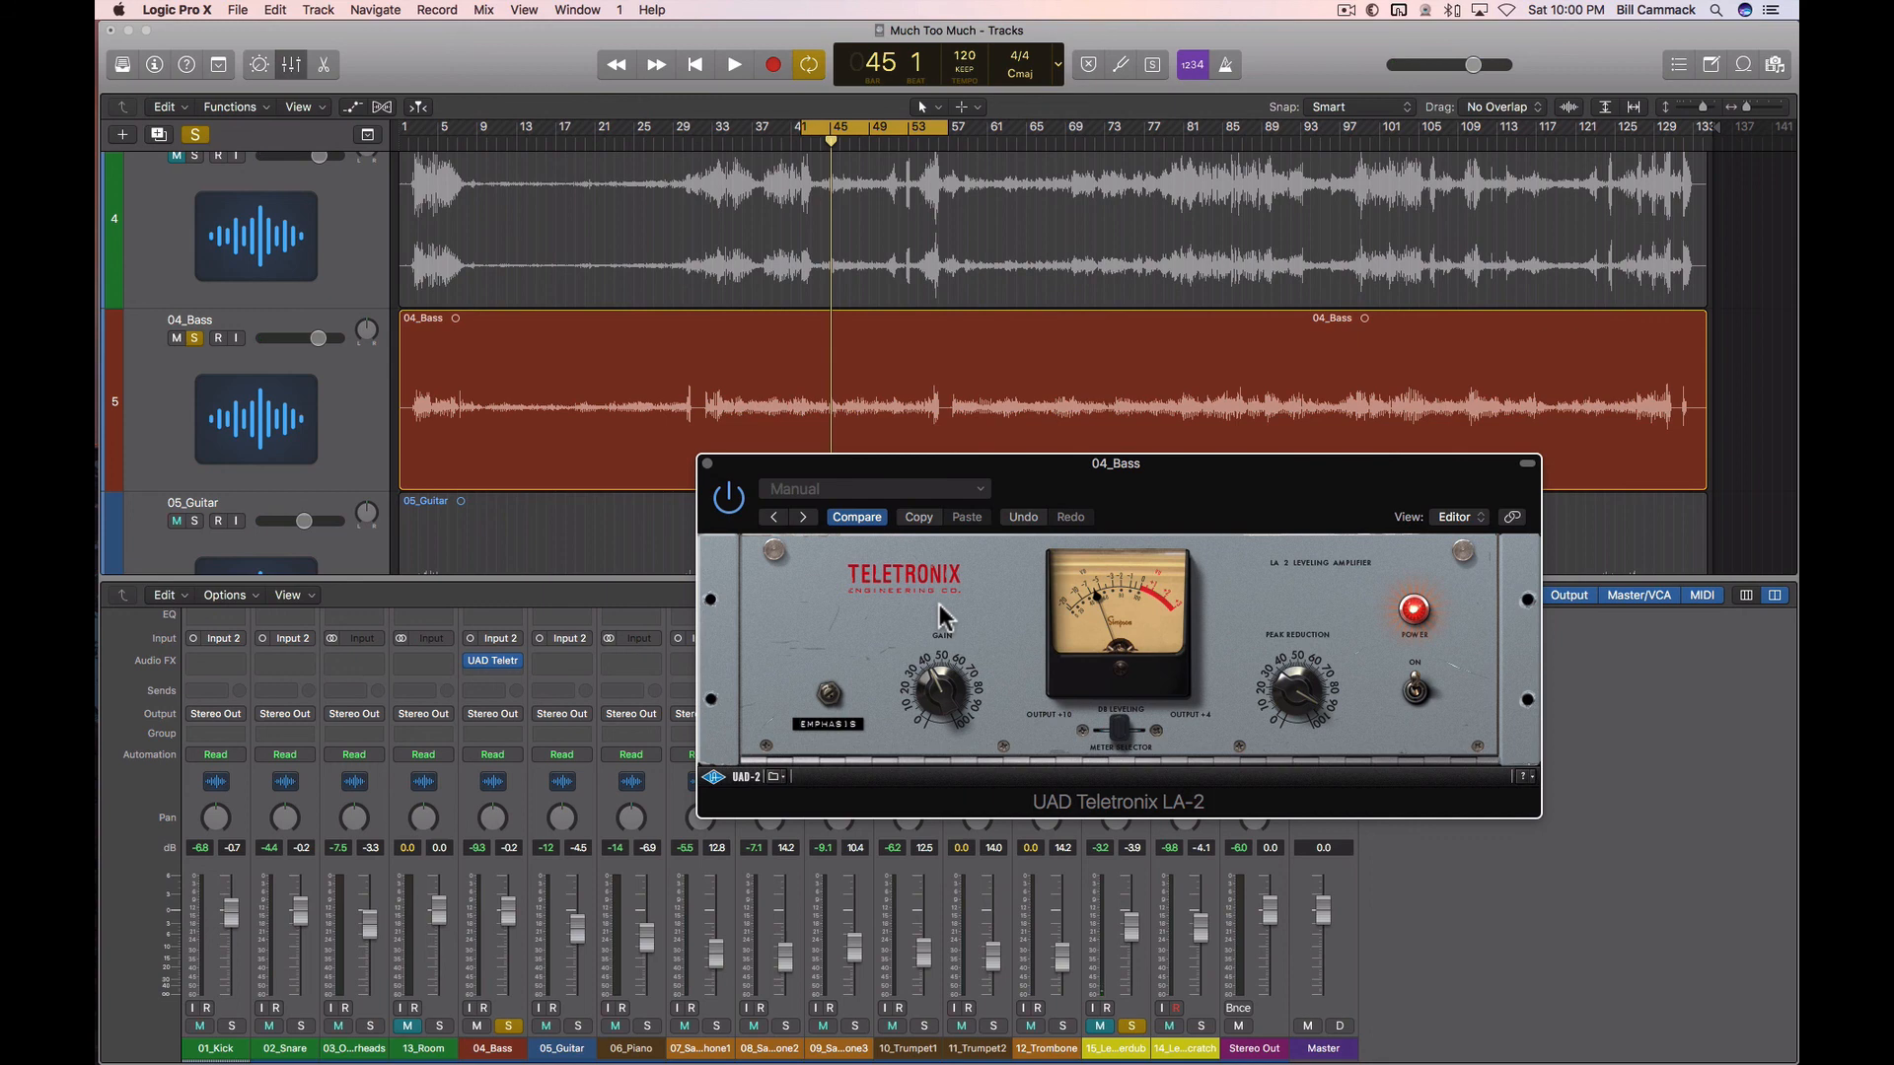
pyautogui.press('space')
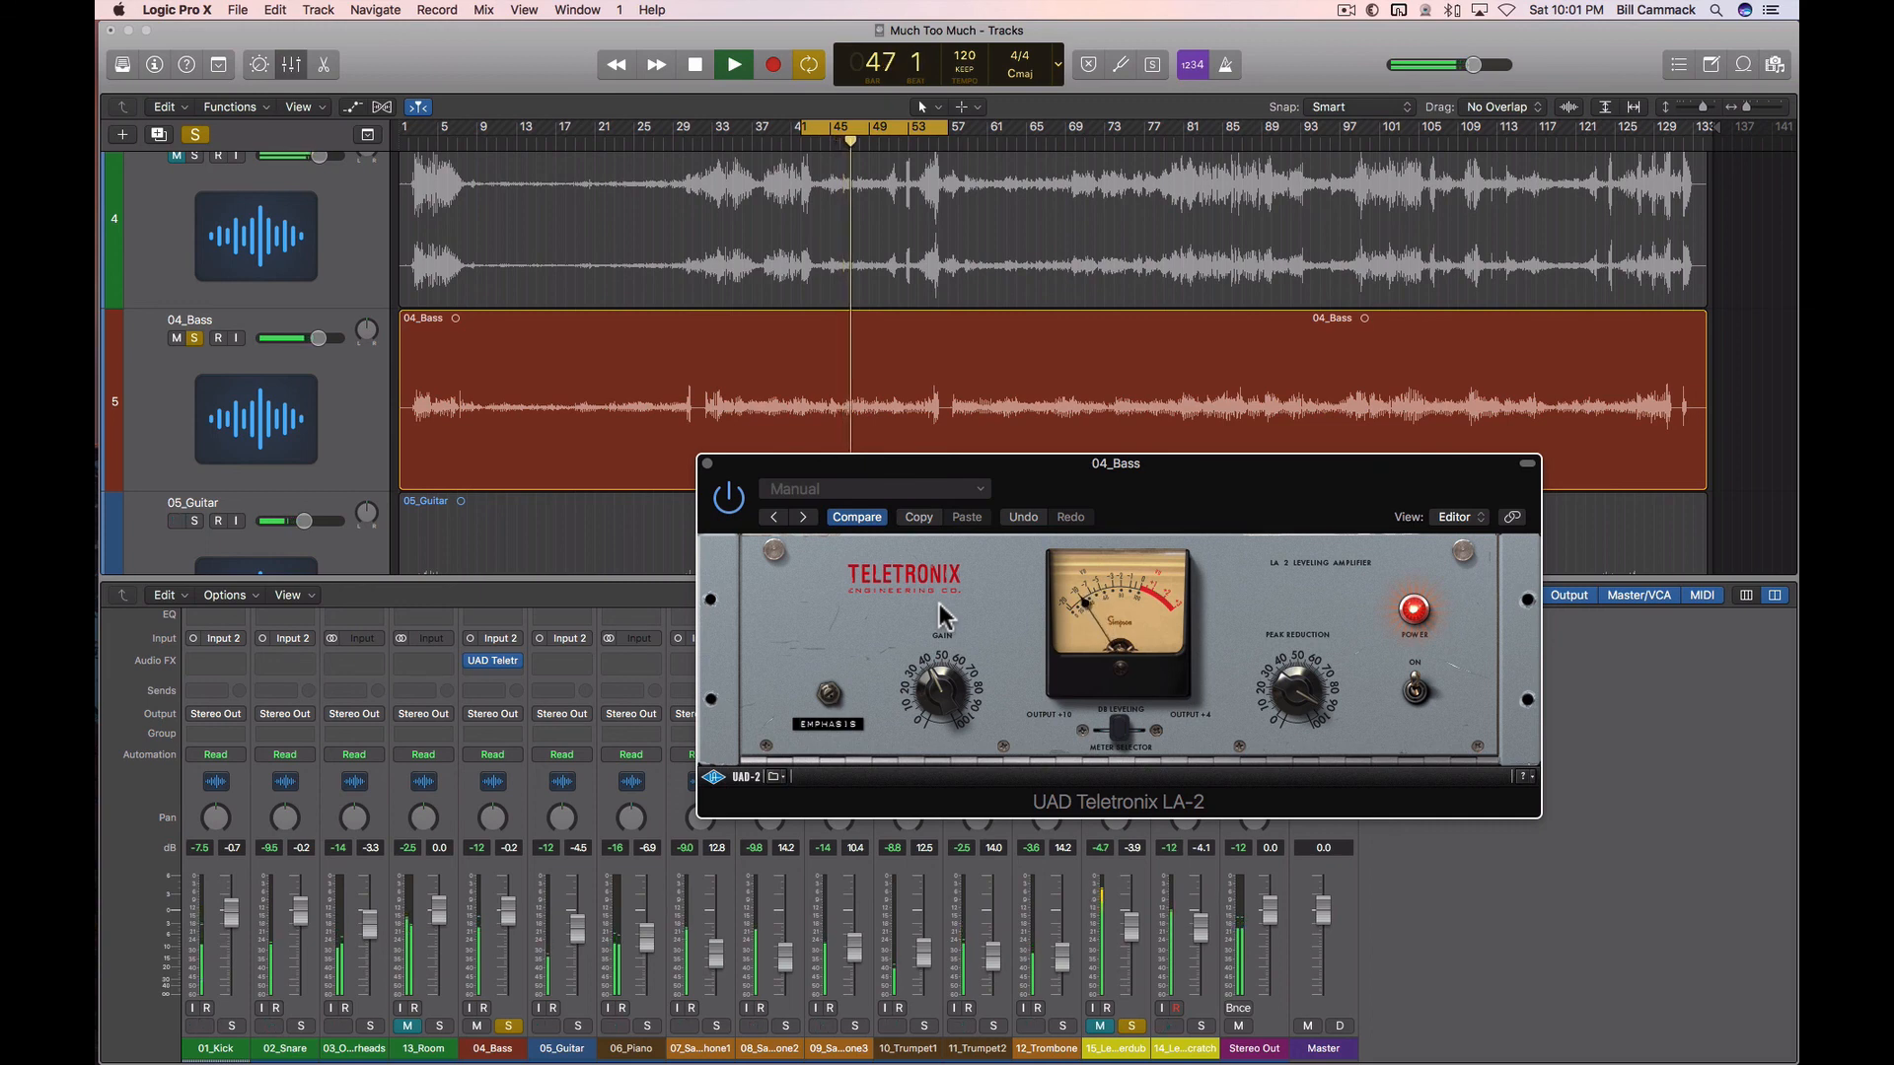
pyautogui.click(458, 141)
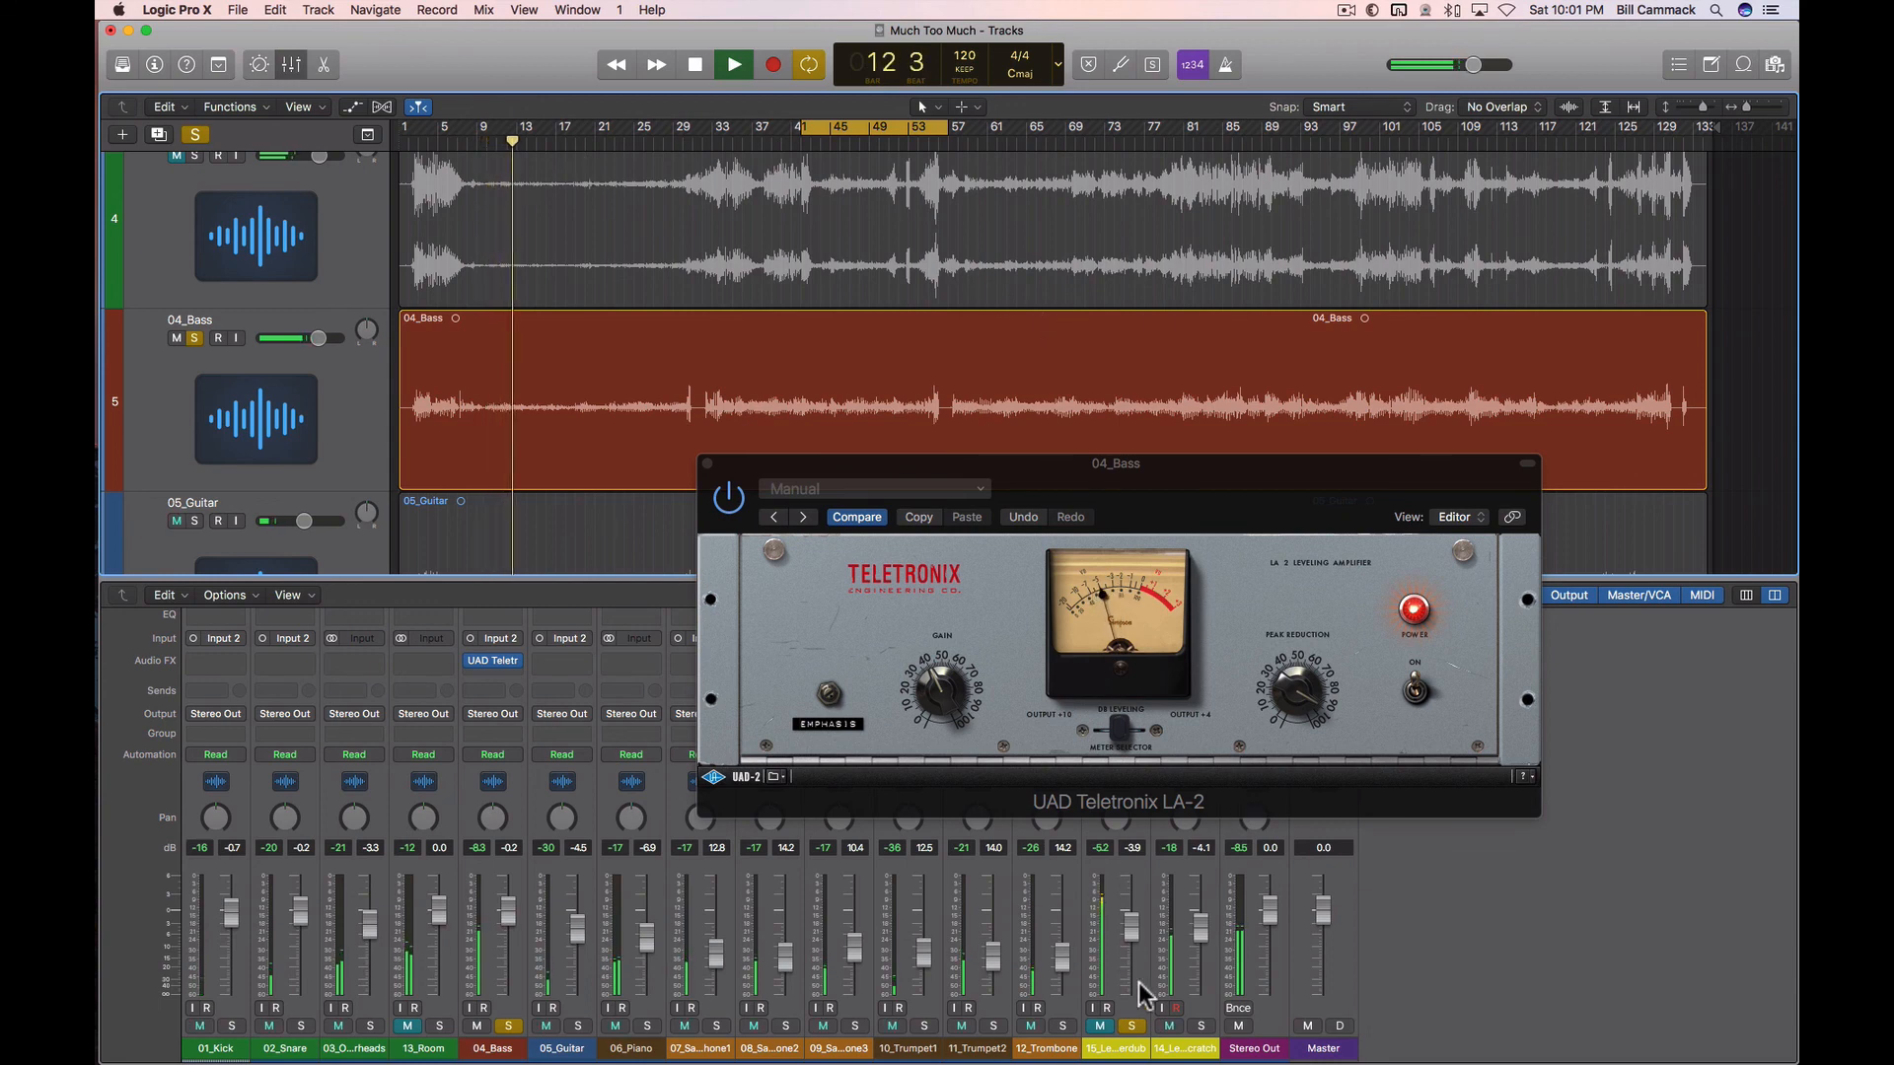
pyautogui.click(1100, 1026)
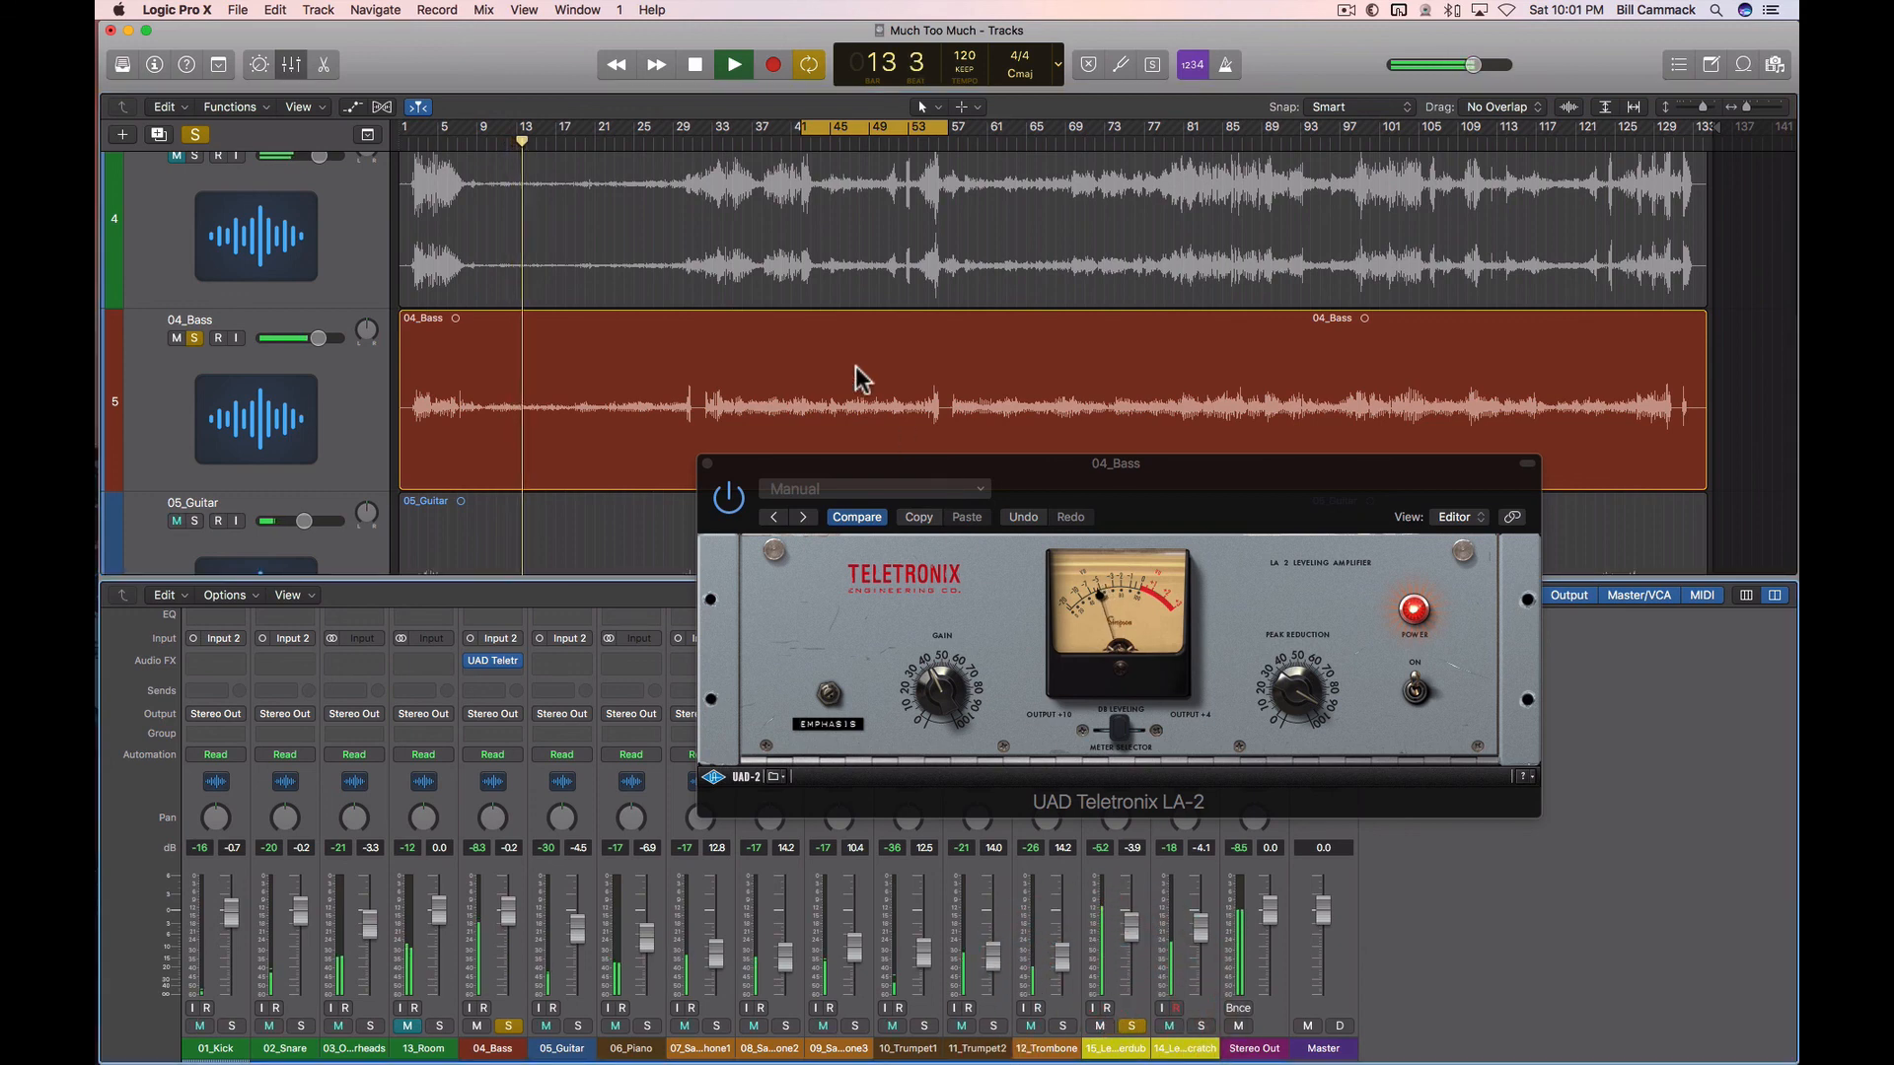
# Close the bass LA-2 and reset the 15_LeadVoxOverdub and 04_Bass faders to 0.0 dB.
pyautogui.click(709, 471)
pyautogui.click(706, 465)
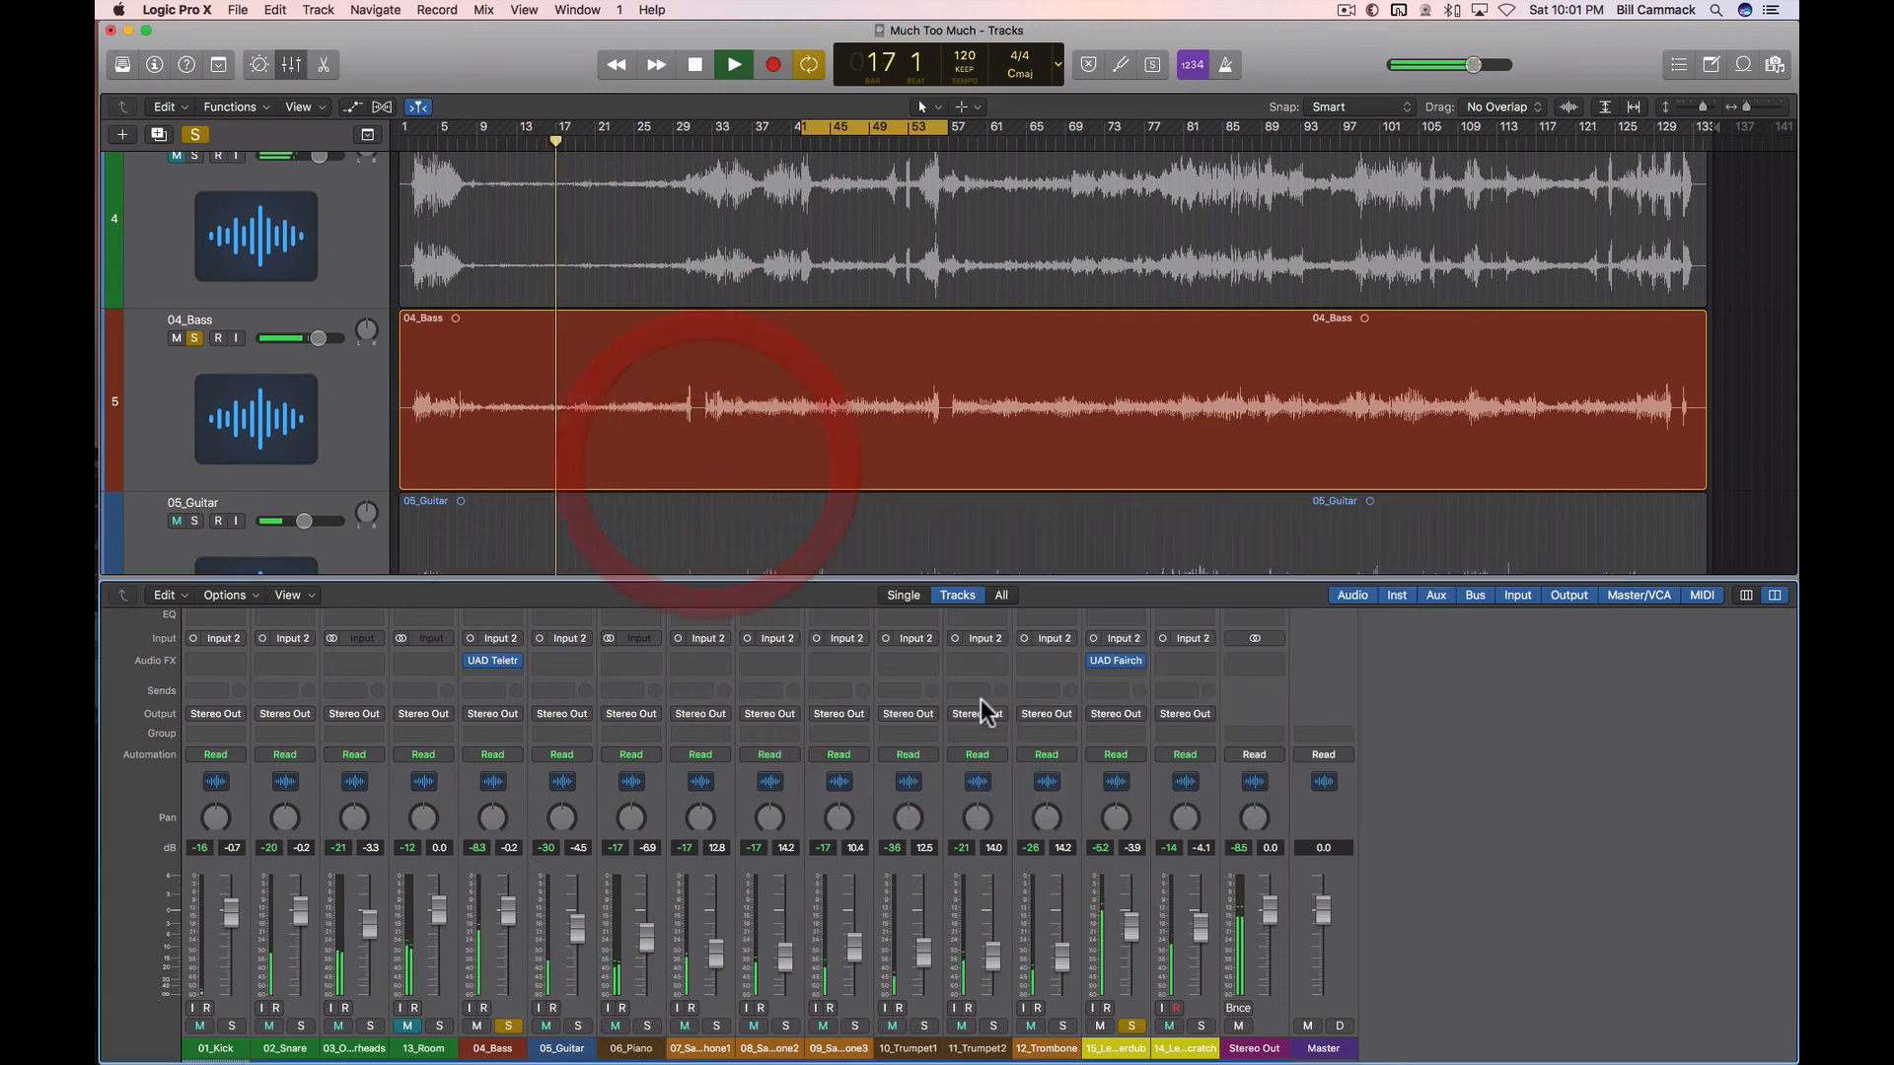
pyautogui.keyDown('alt'); pyautogui.click(1132, 925); pyautogui.keyUp('alt')
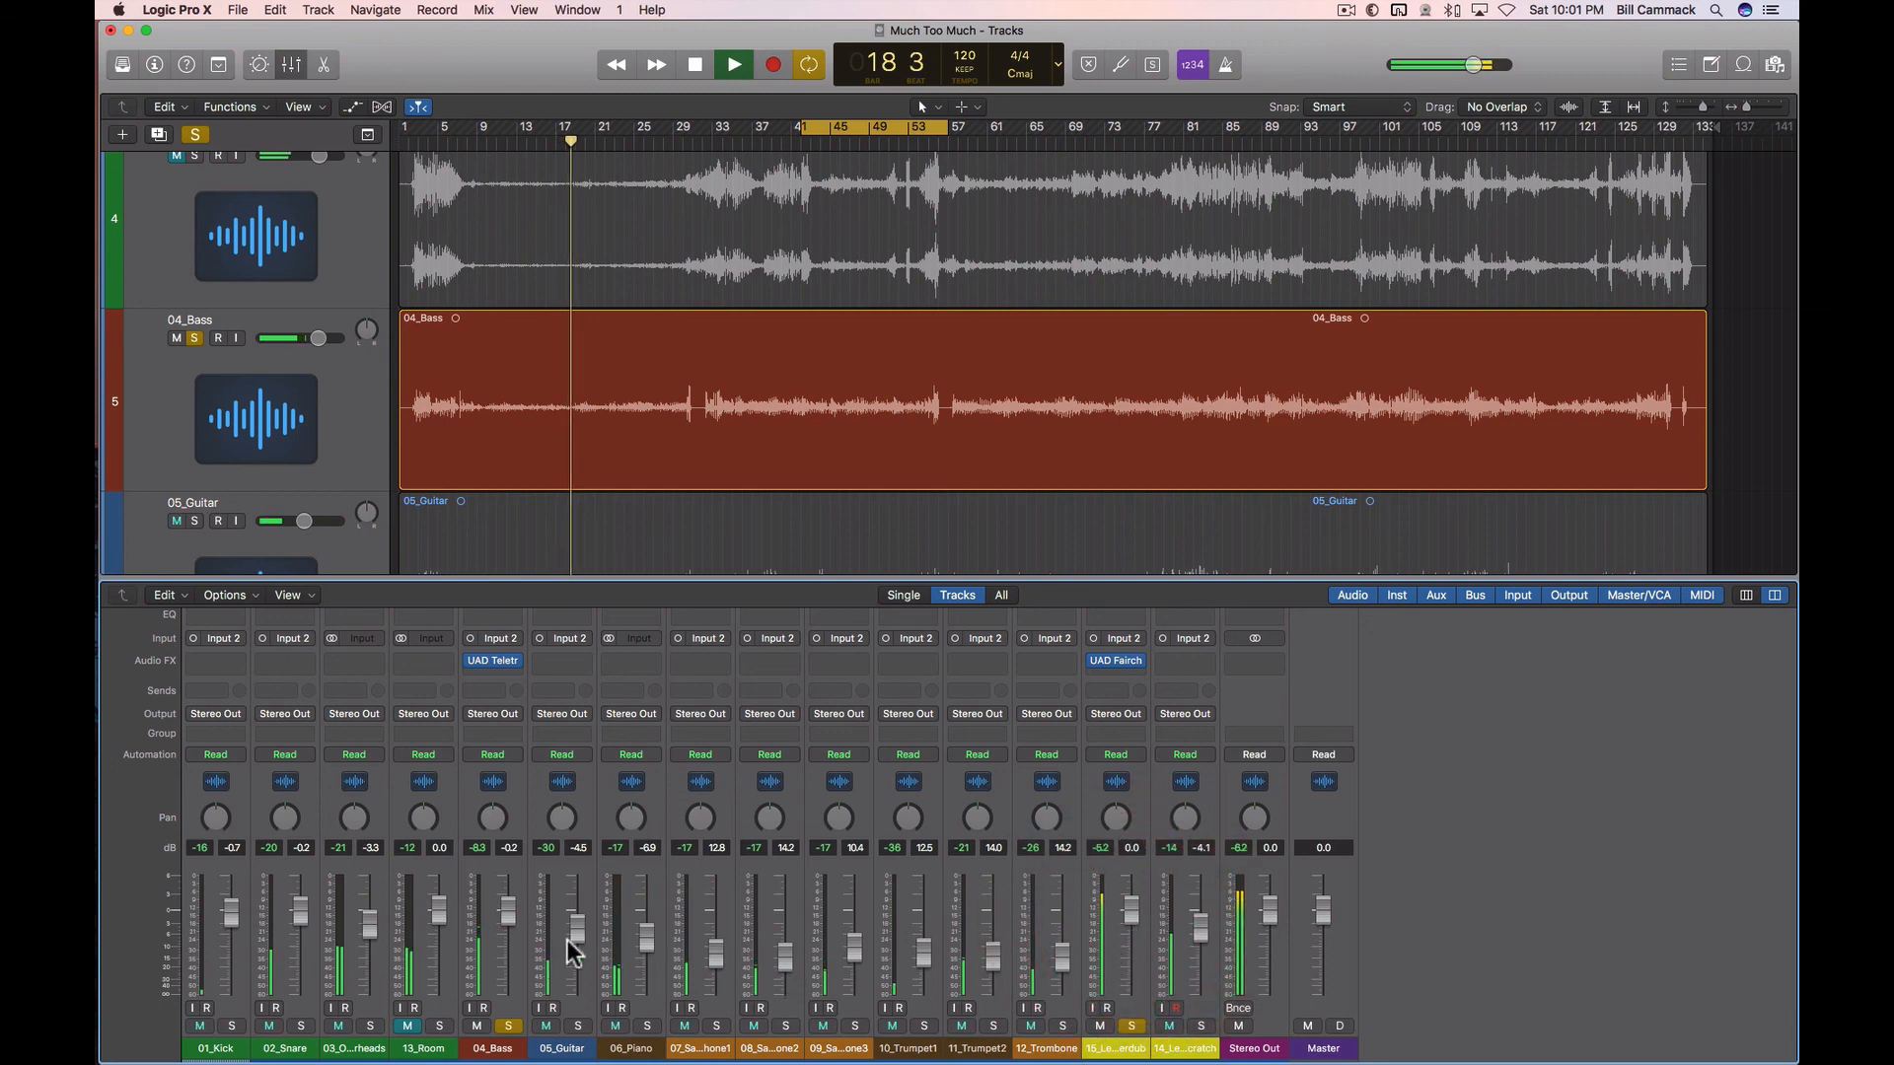
pyautogui.keyDown('alt'); pyautogui.click(505, 909); pyautogui.keyUp('alt')
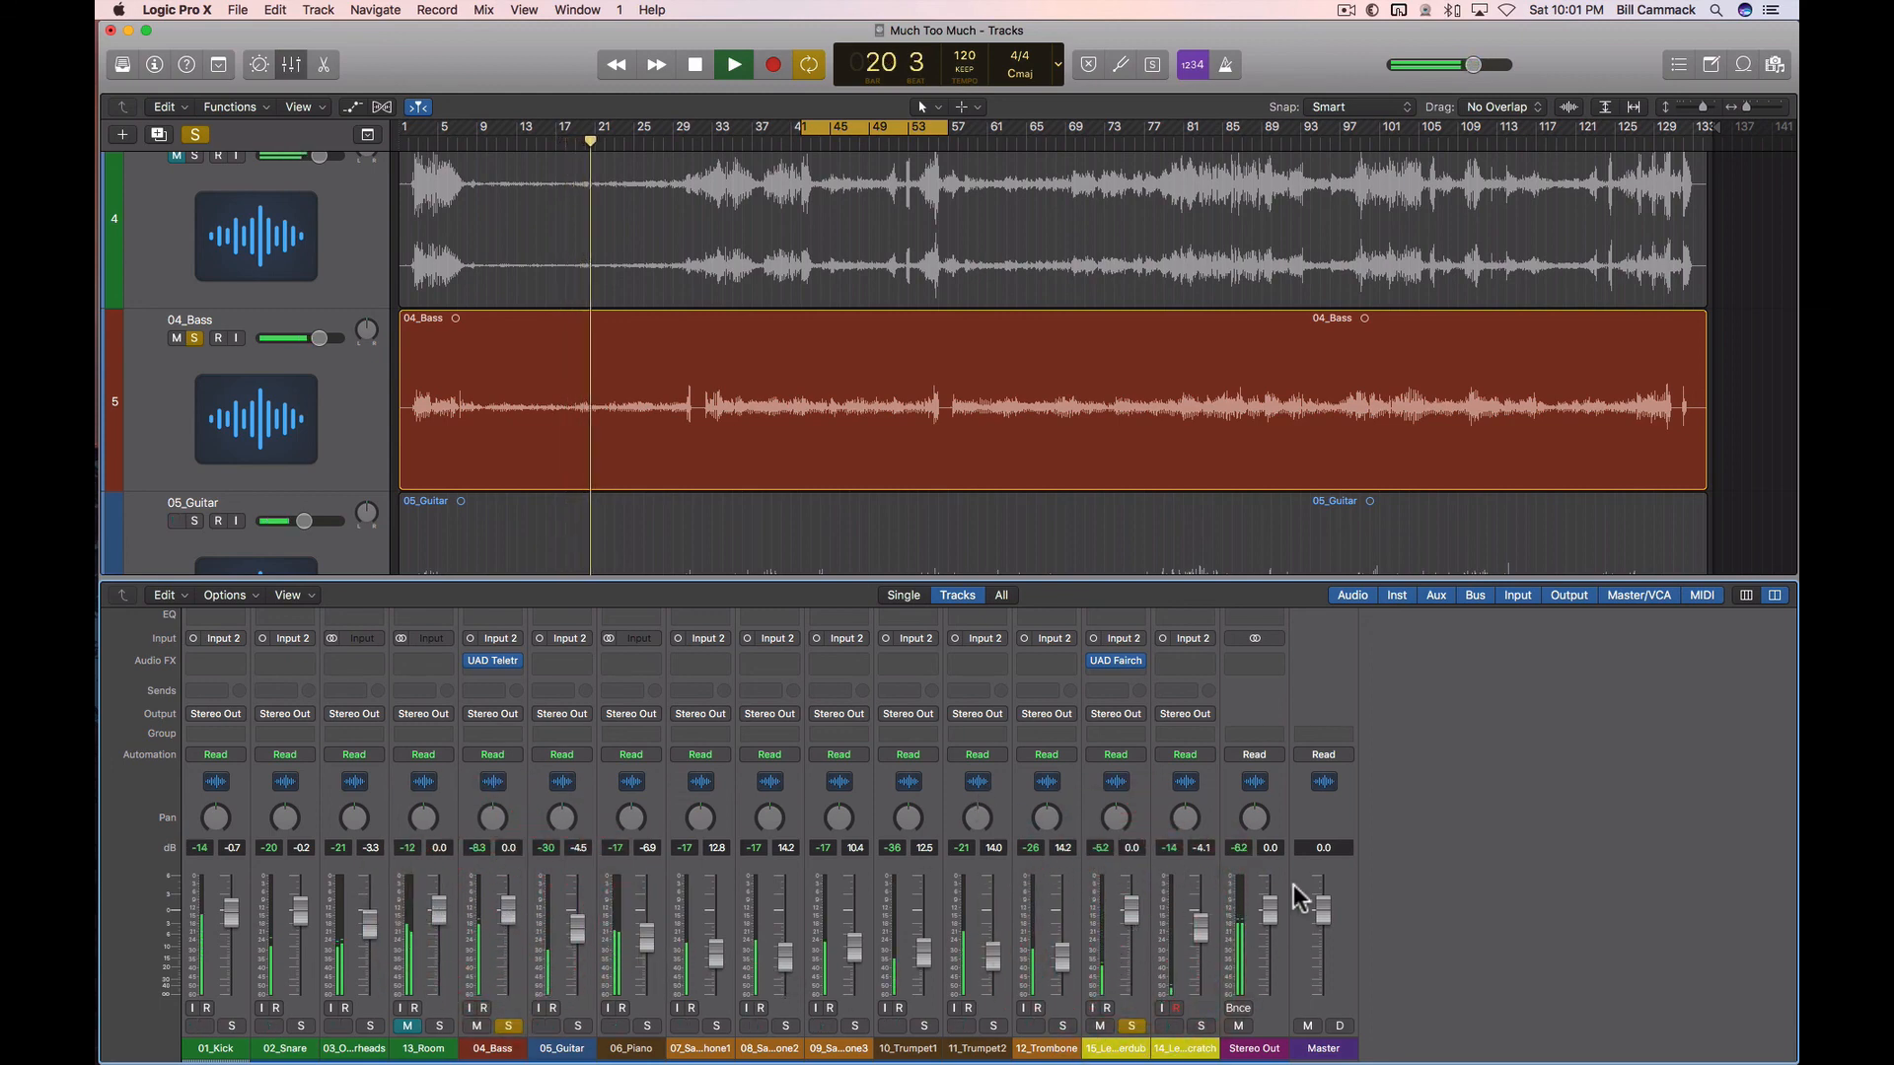
# Mute 04_Bass and slightly lower the Output of the Fairchild 660 on 15_LeadVoxOverdub while listening to the vocal.
pyautogui.click(1115, 659)
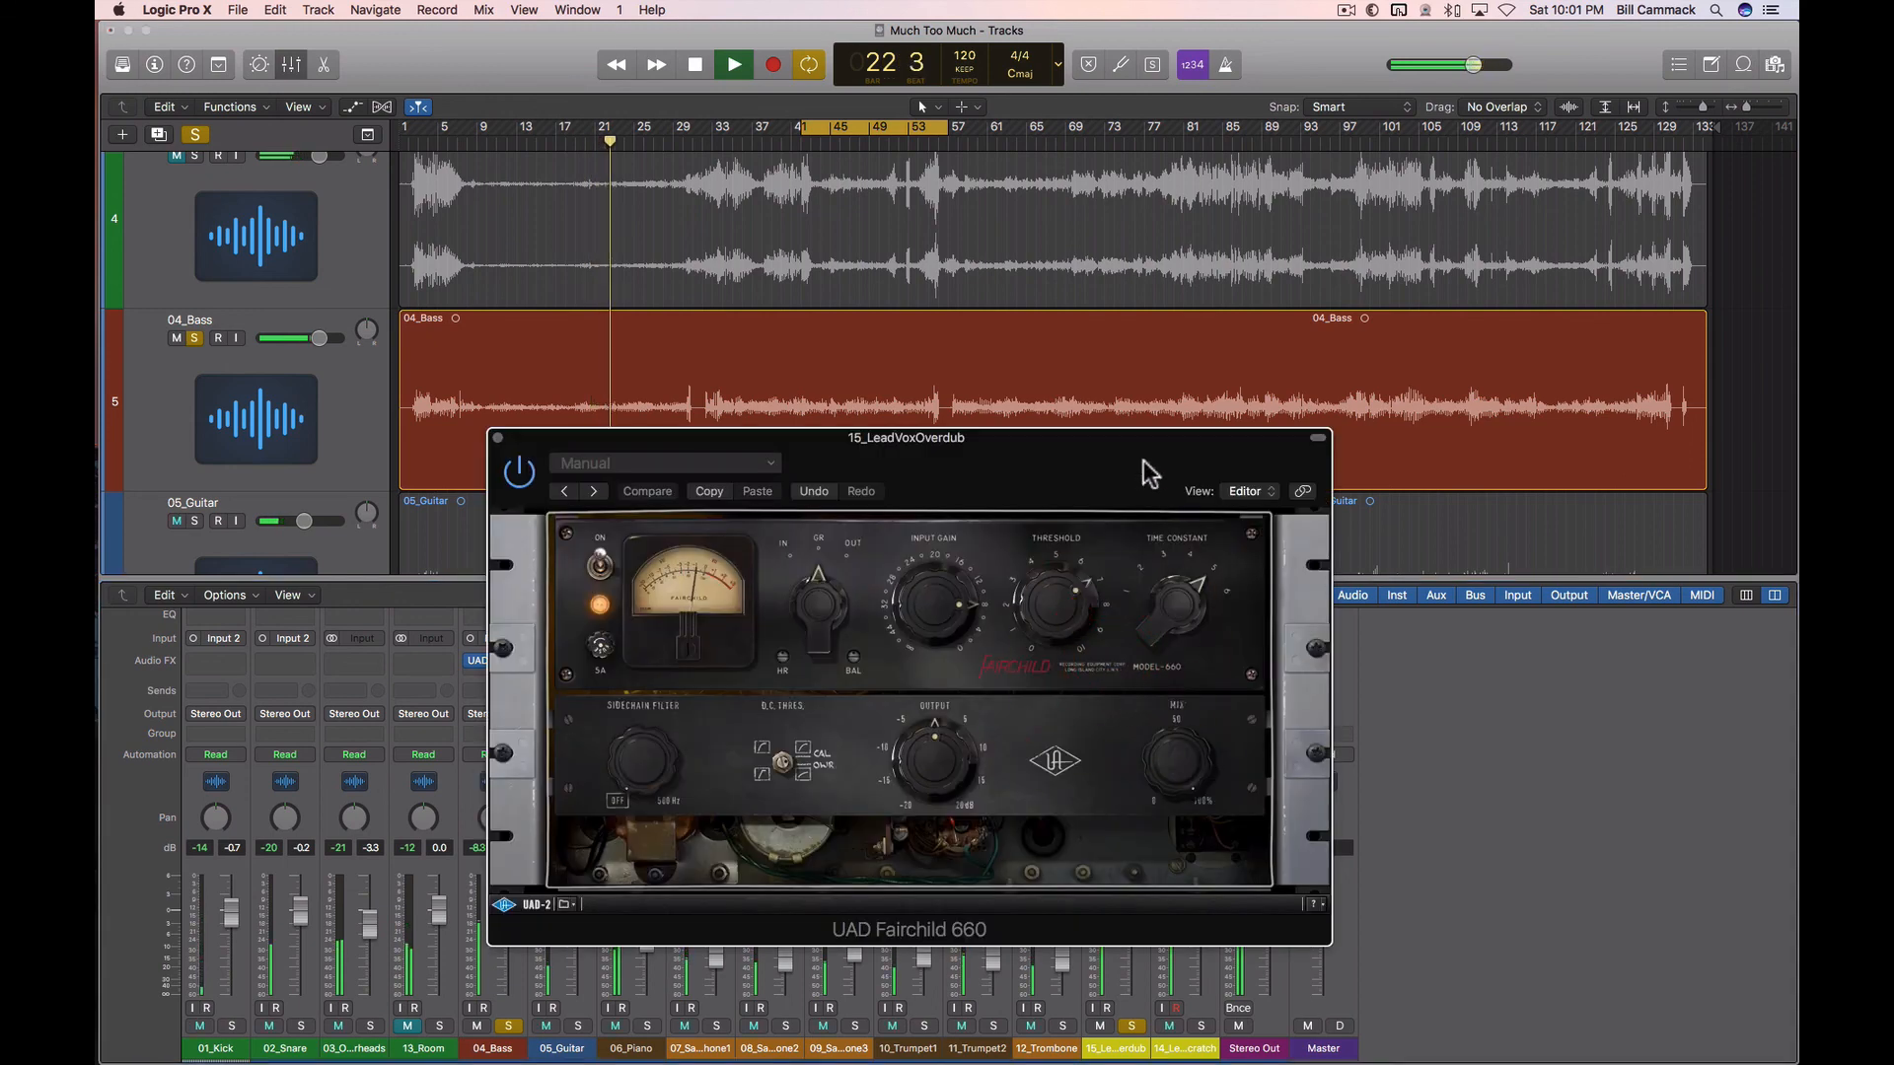
pyautogui.moveTo(1133, 440); pyautogui.dragTo(933, 355)
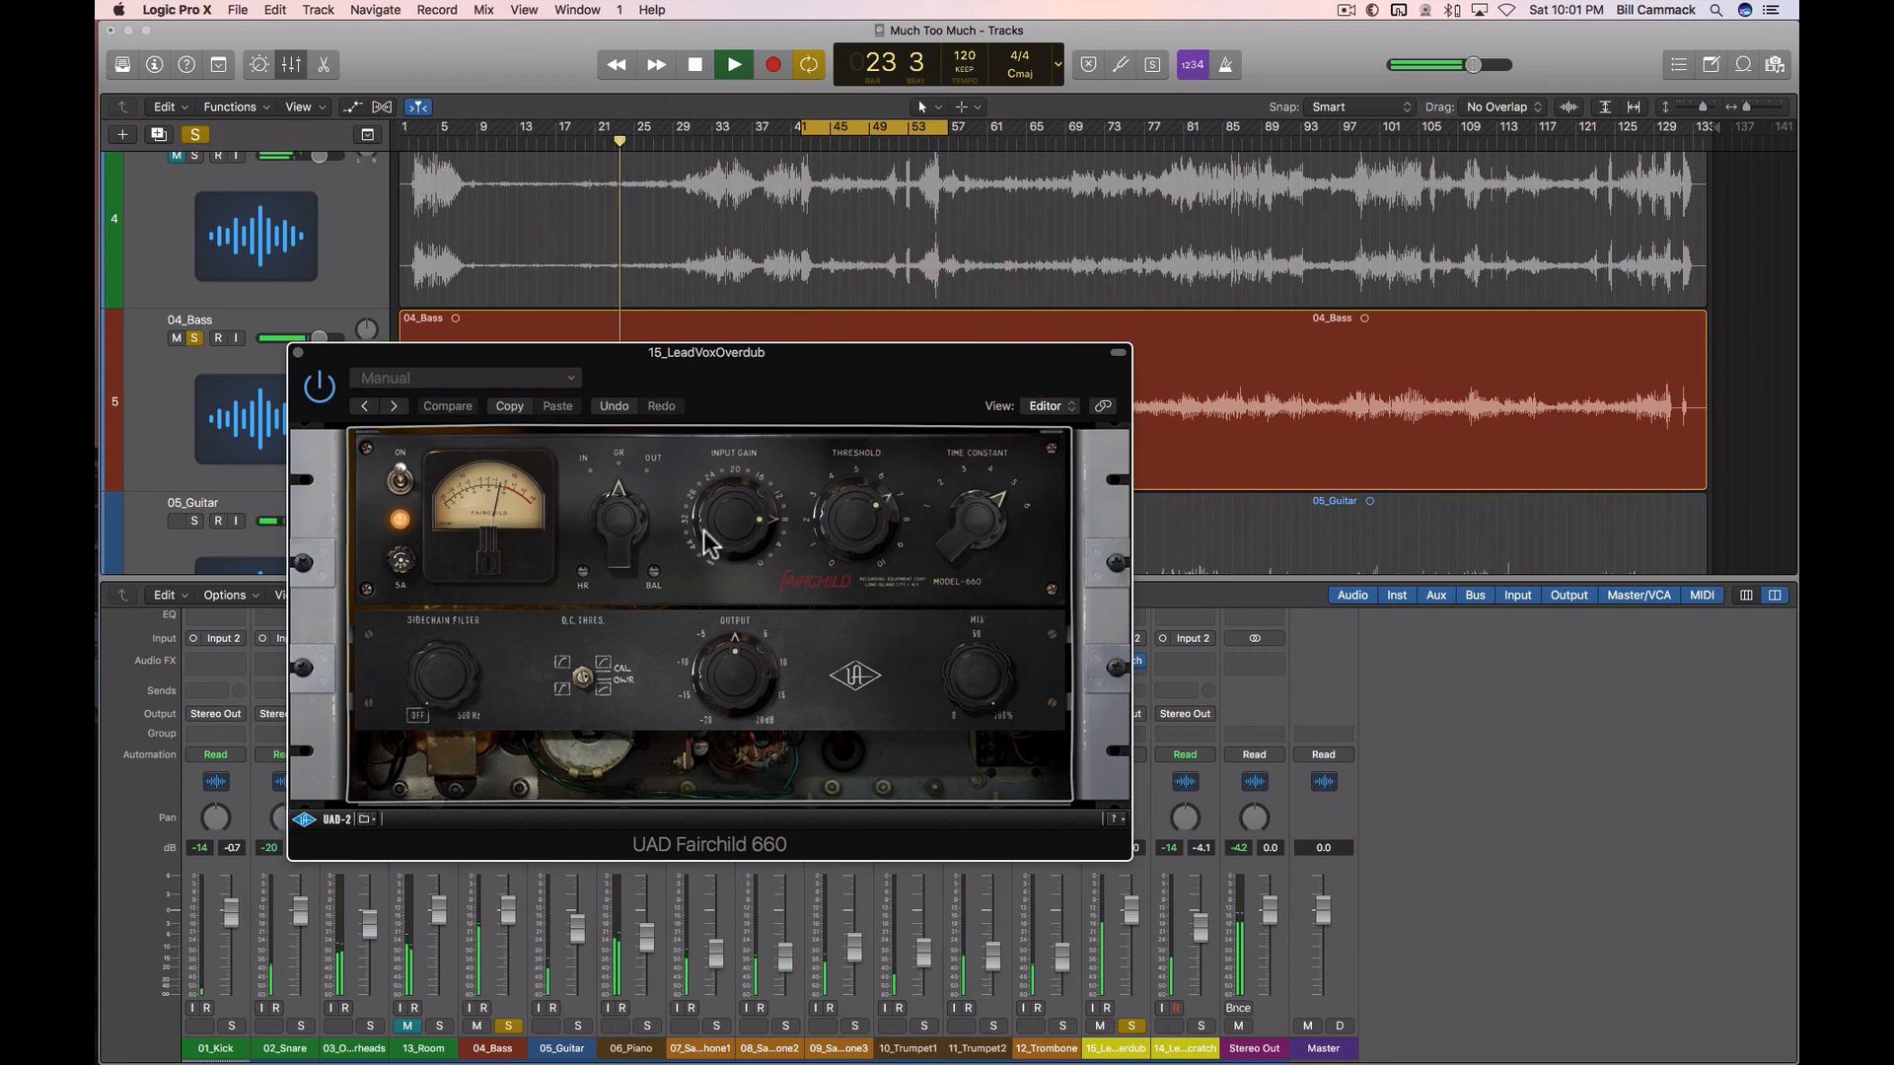
pyautogui.click(476, 1026)
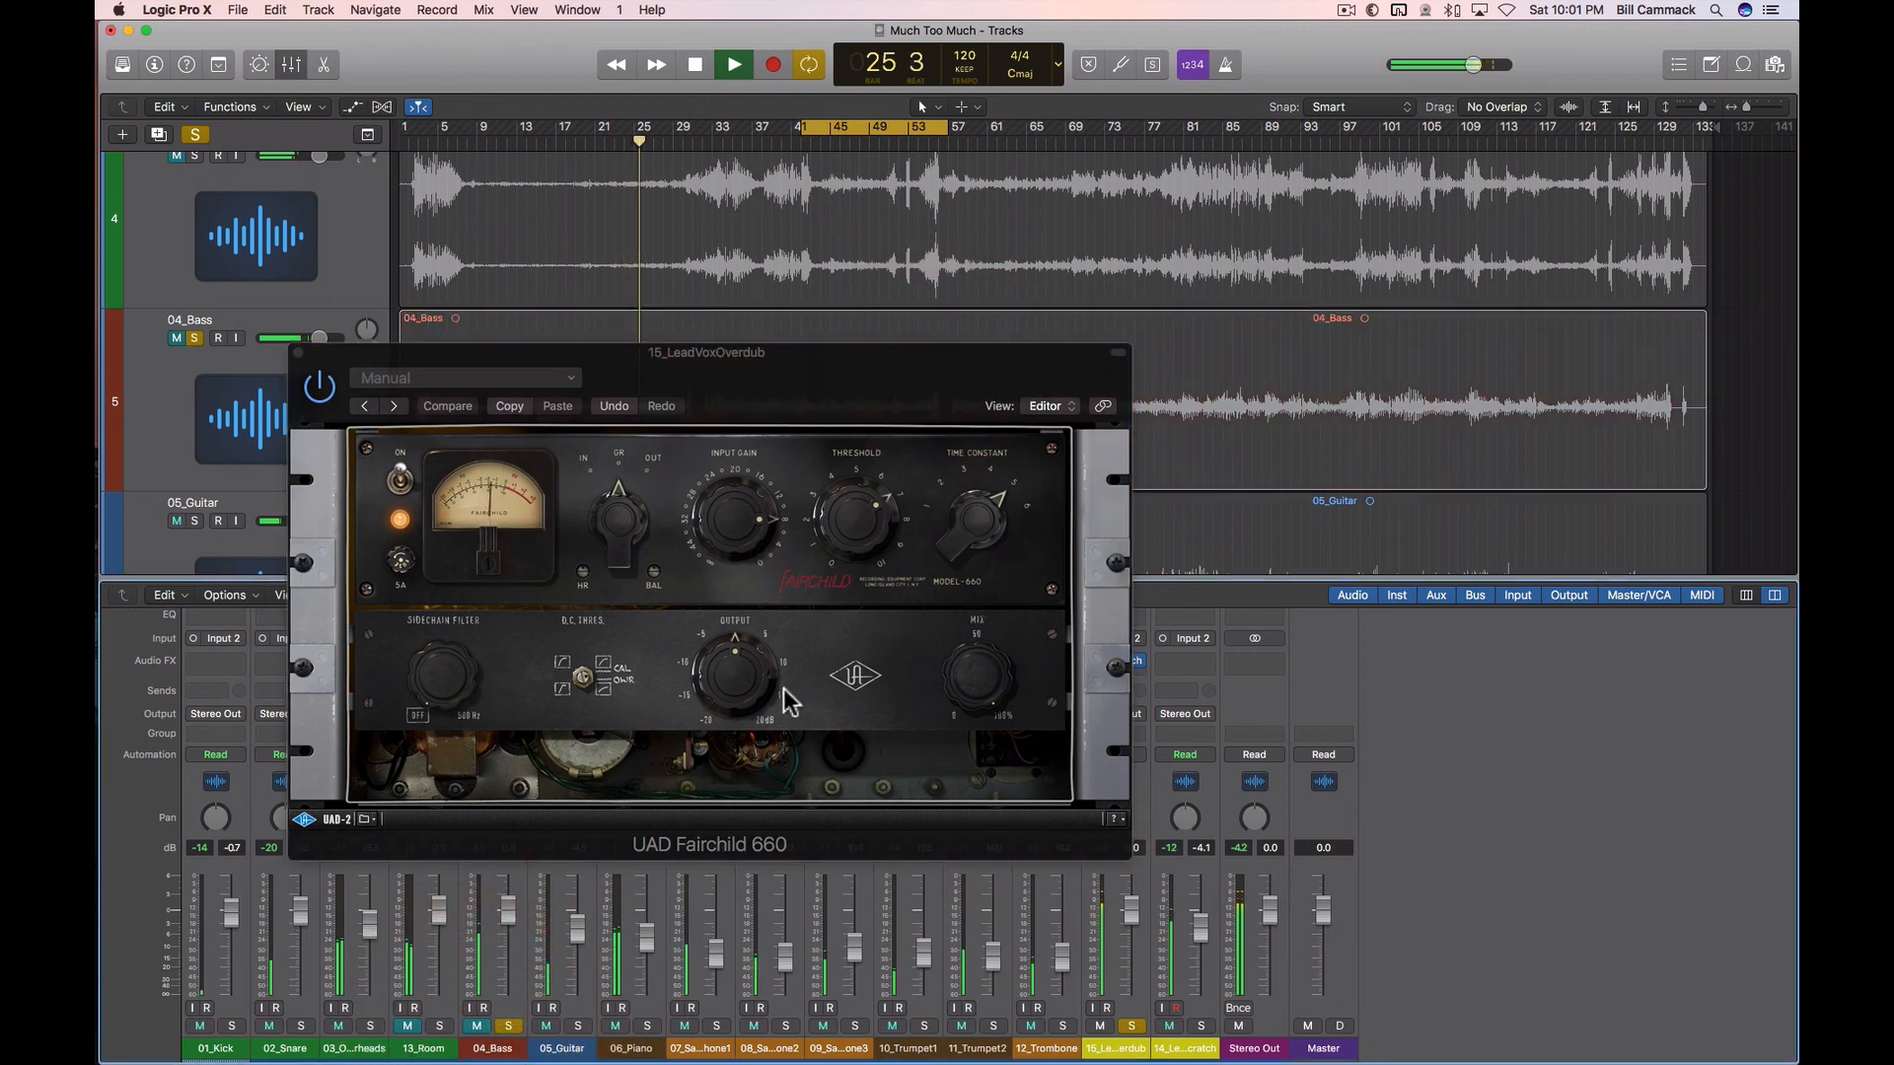
pyautogui.moveTo(735, 695)
pyautogui.mouseDown()
pyautogui.moveTo(738, 728)
pyautogui.moveTo(735, 697)
pyautogui.mouseUp()
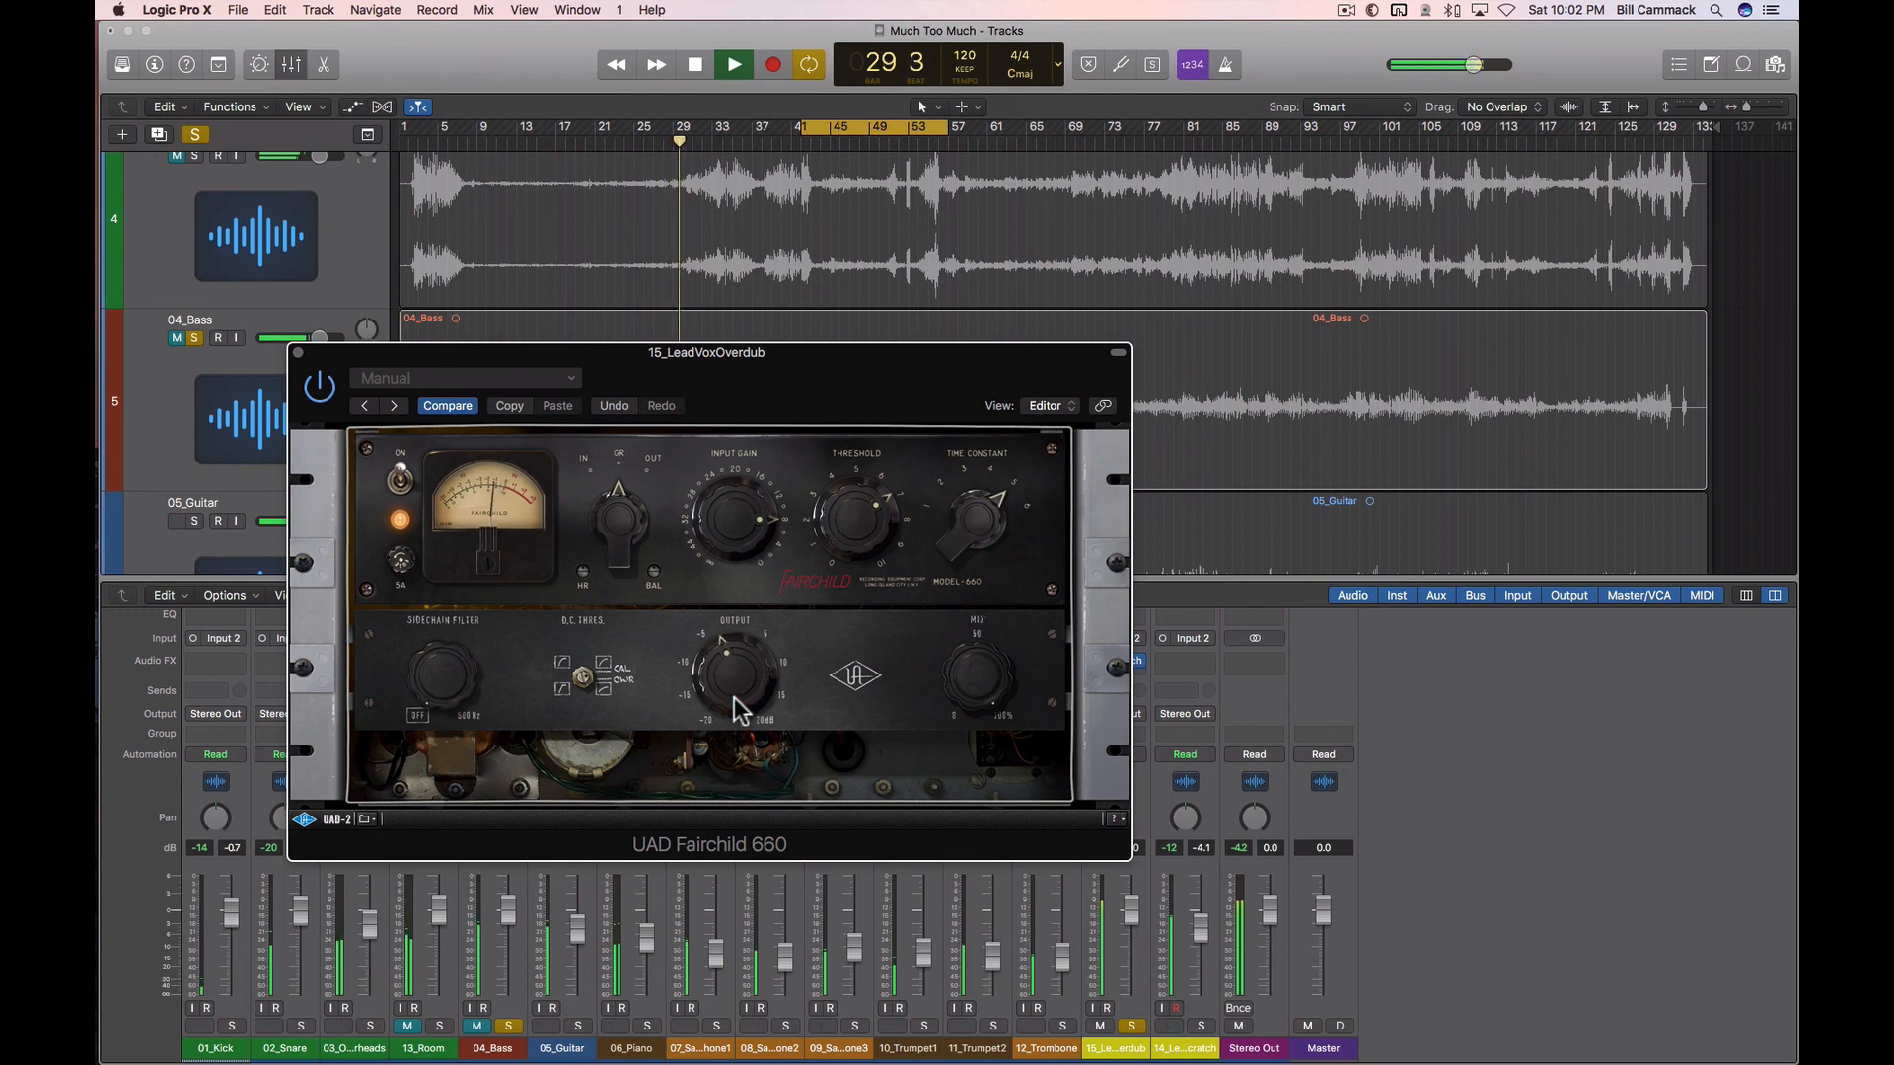
pyautogui.click(742, 720)
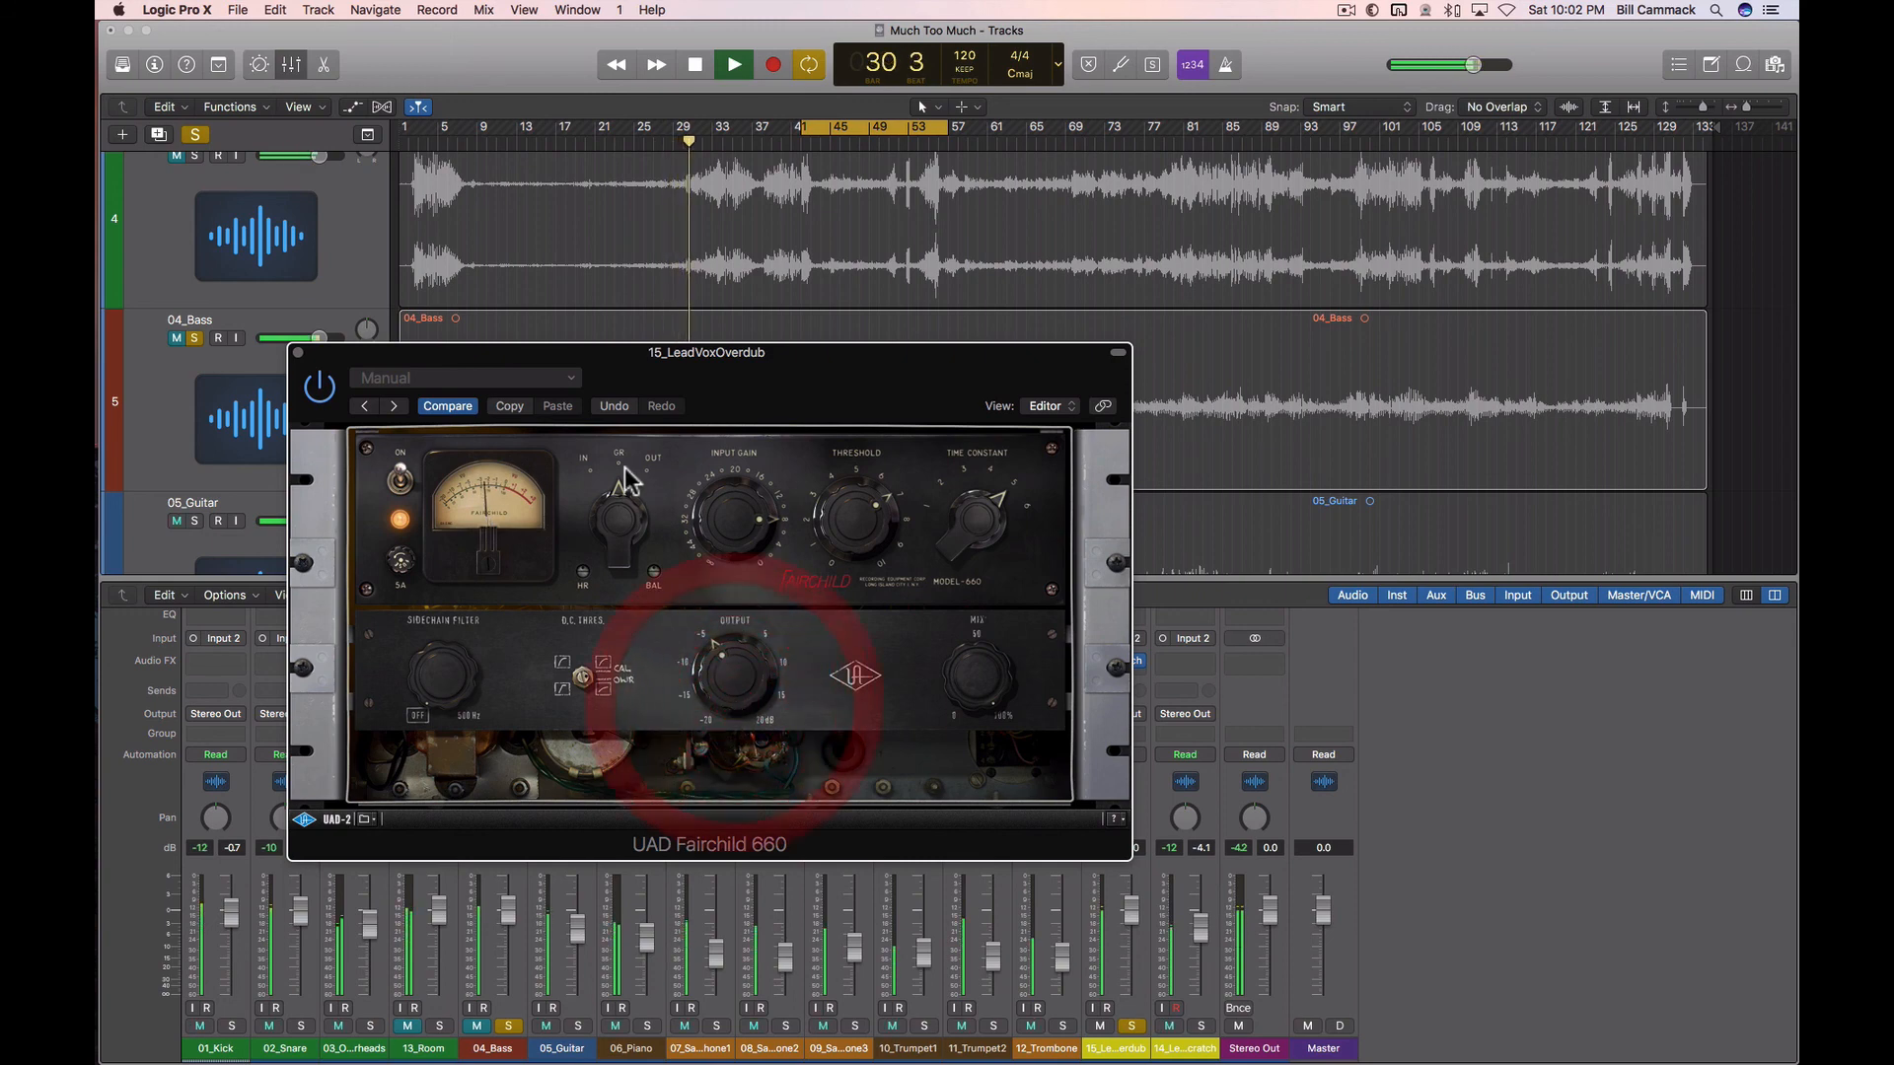
pyautogui.click(298, 354)
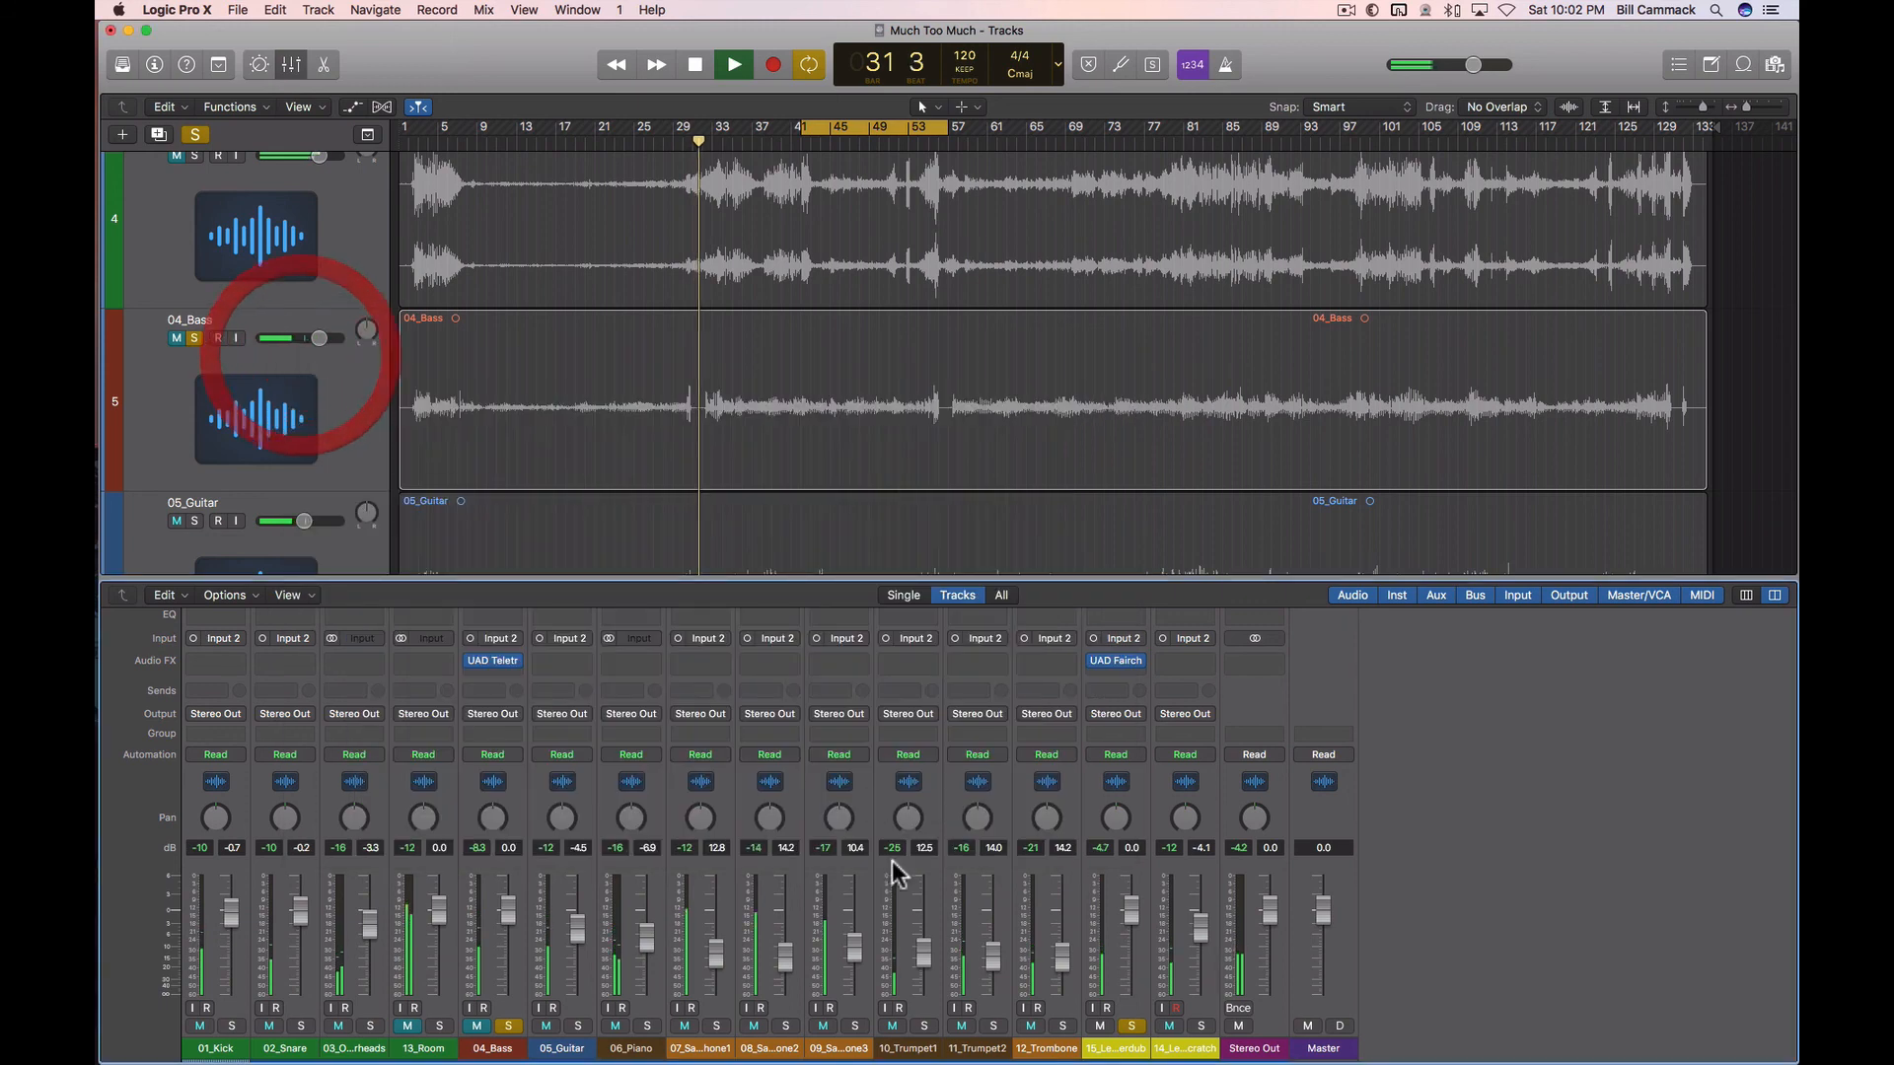
# With 04_Bass unmuted, fine-tune the Gain of its LA-2 against the lead vocal and save the project.
pyautogui.click(479, 1027)
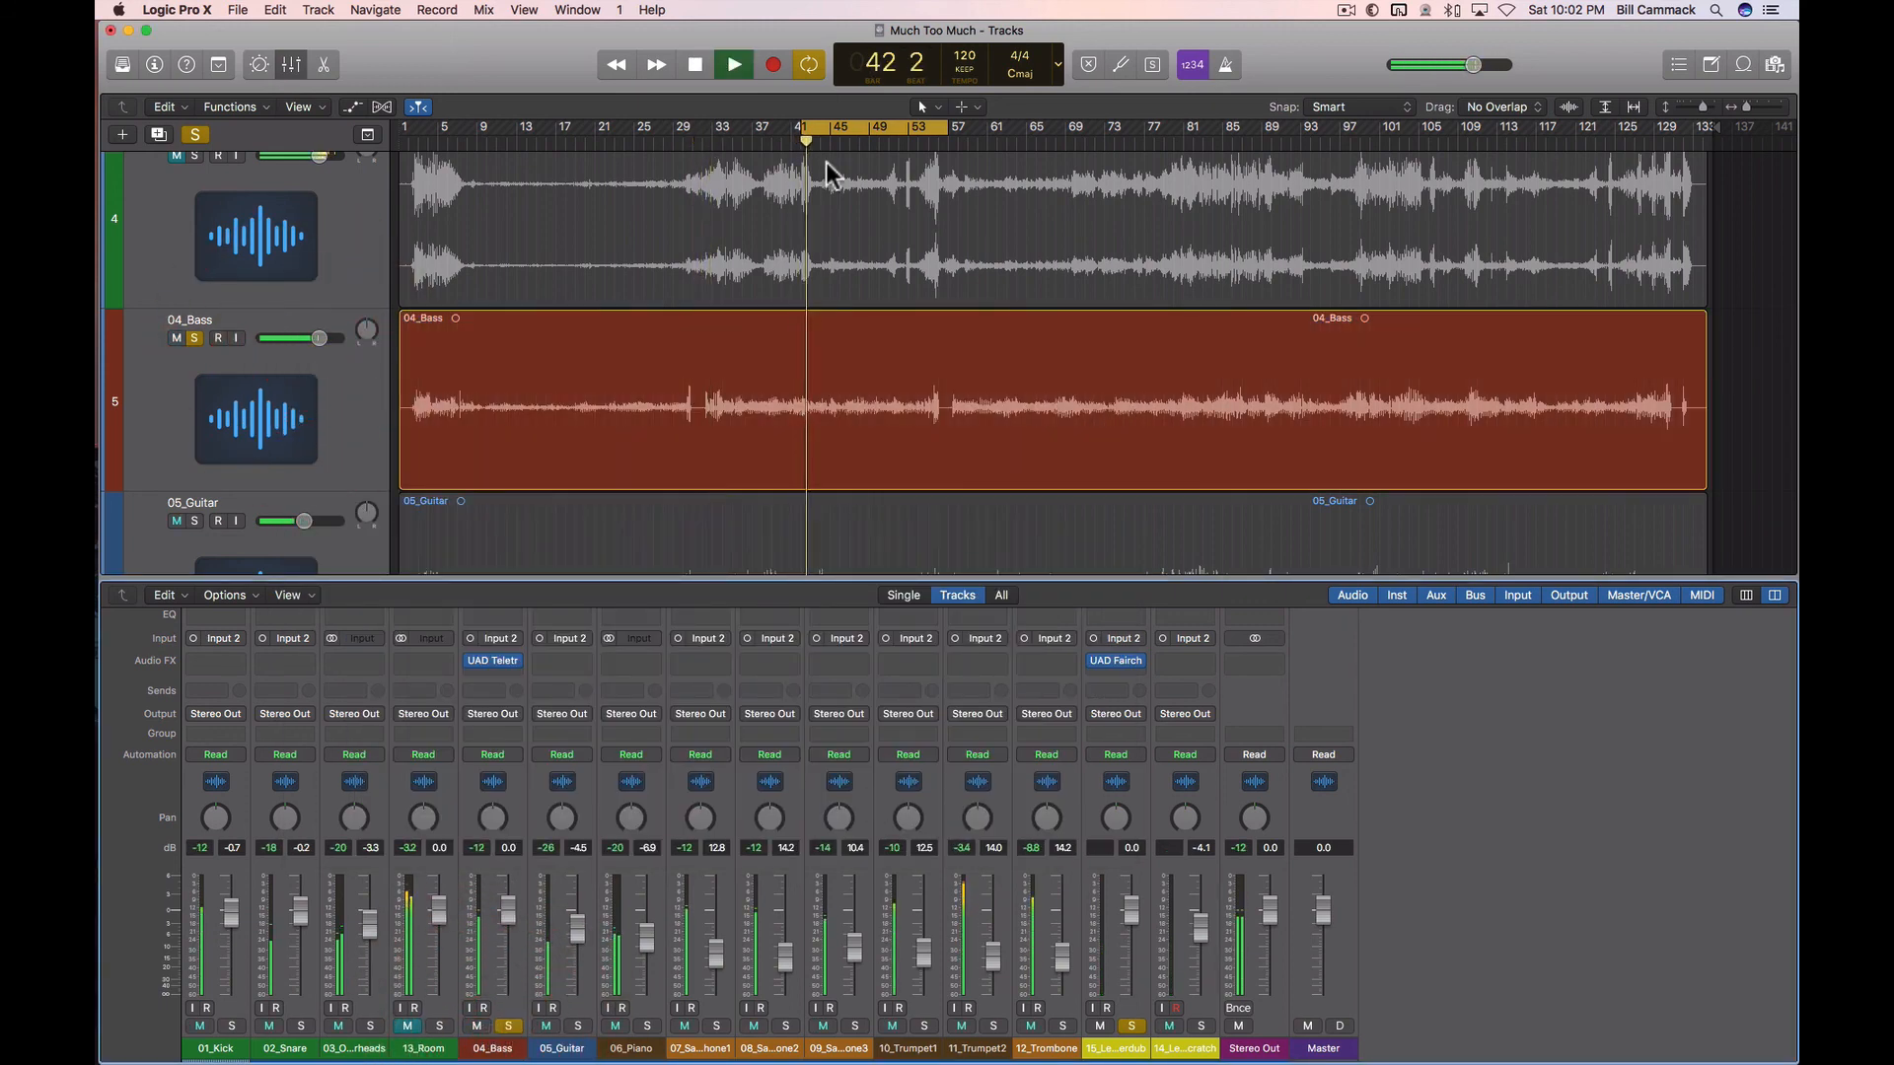
pyautogui.click(493, 660)
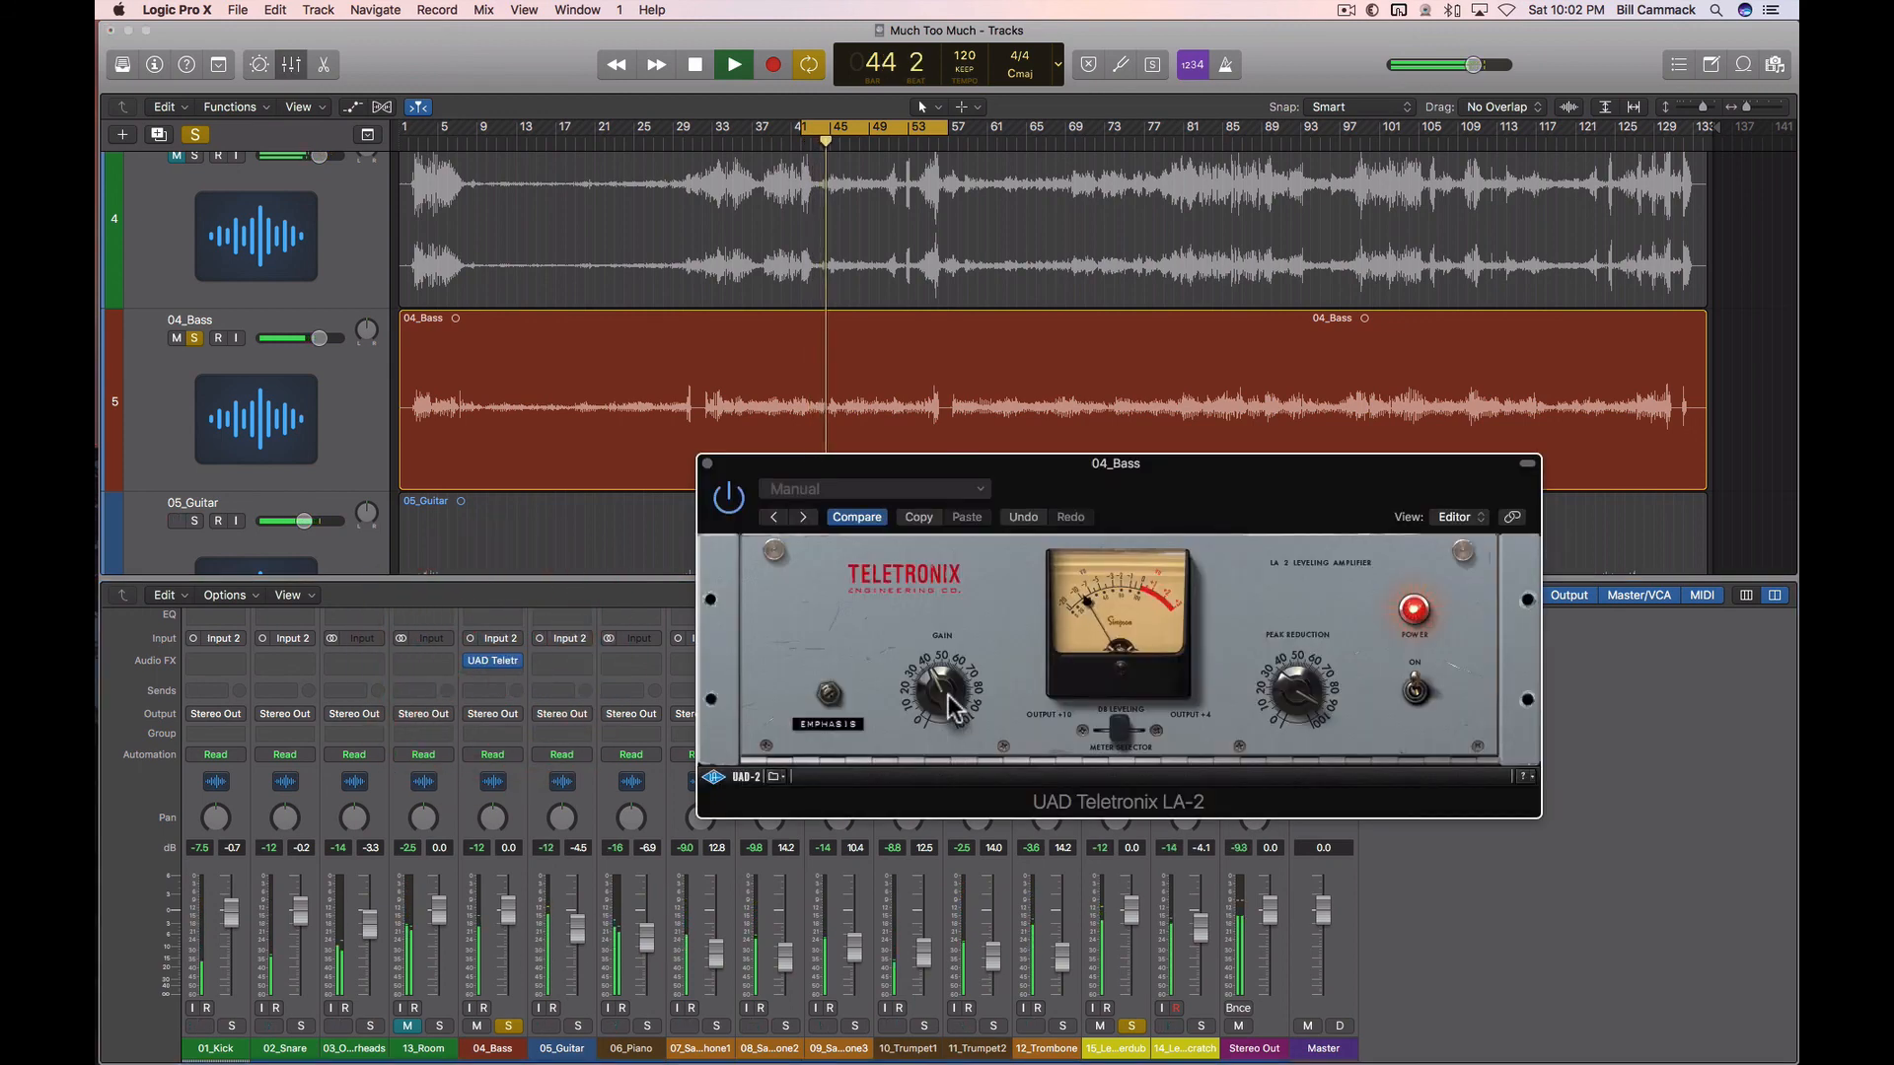
pyautogui.moveTo(944, 712)
pyautogui.mouseDown()
pyautogui.moveTo(942, 747)
pyautogui.moveTo(934, 694)
pyautogui.mouseUp()
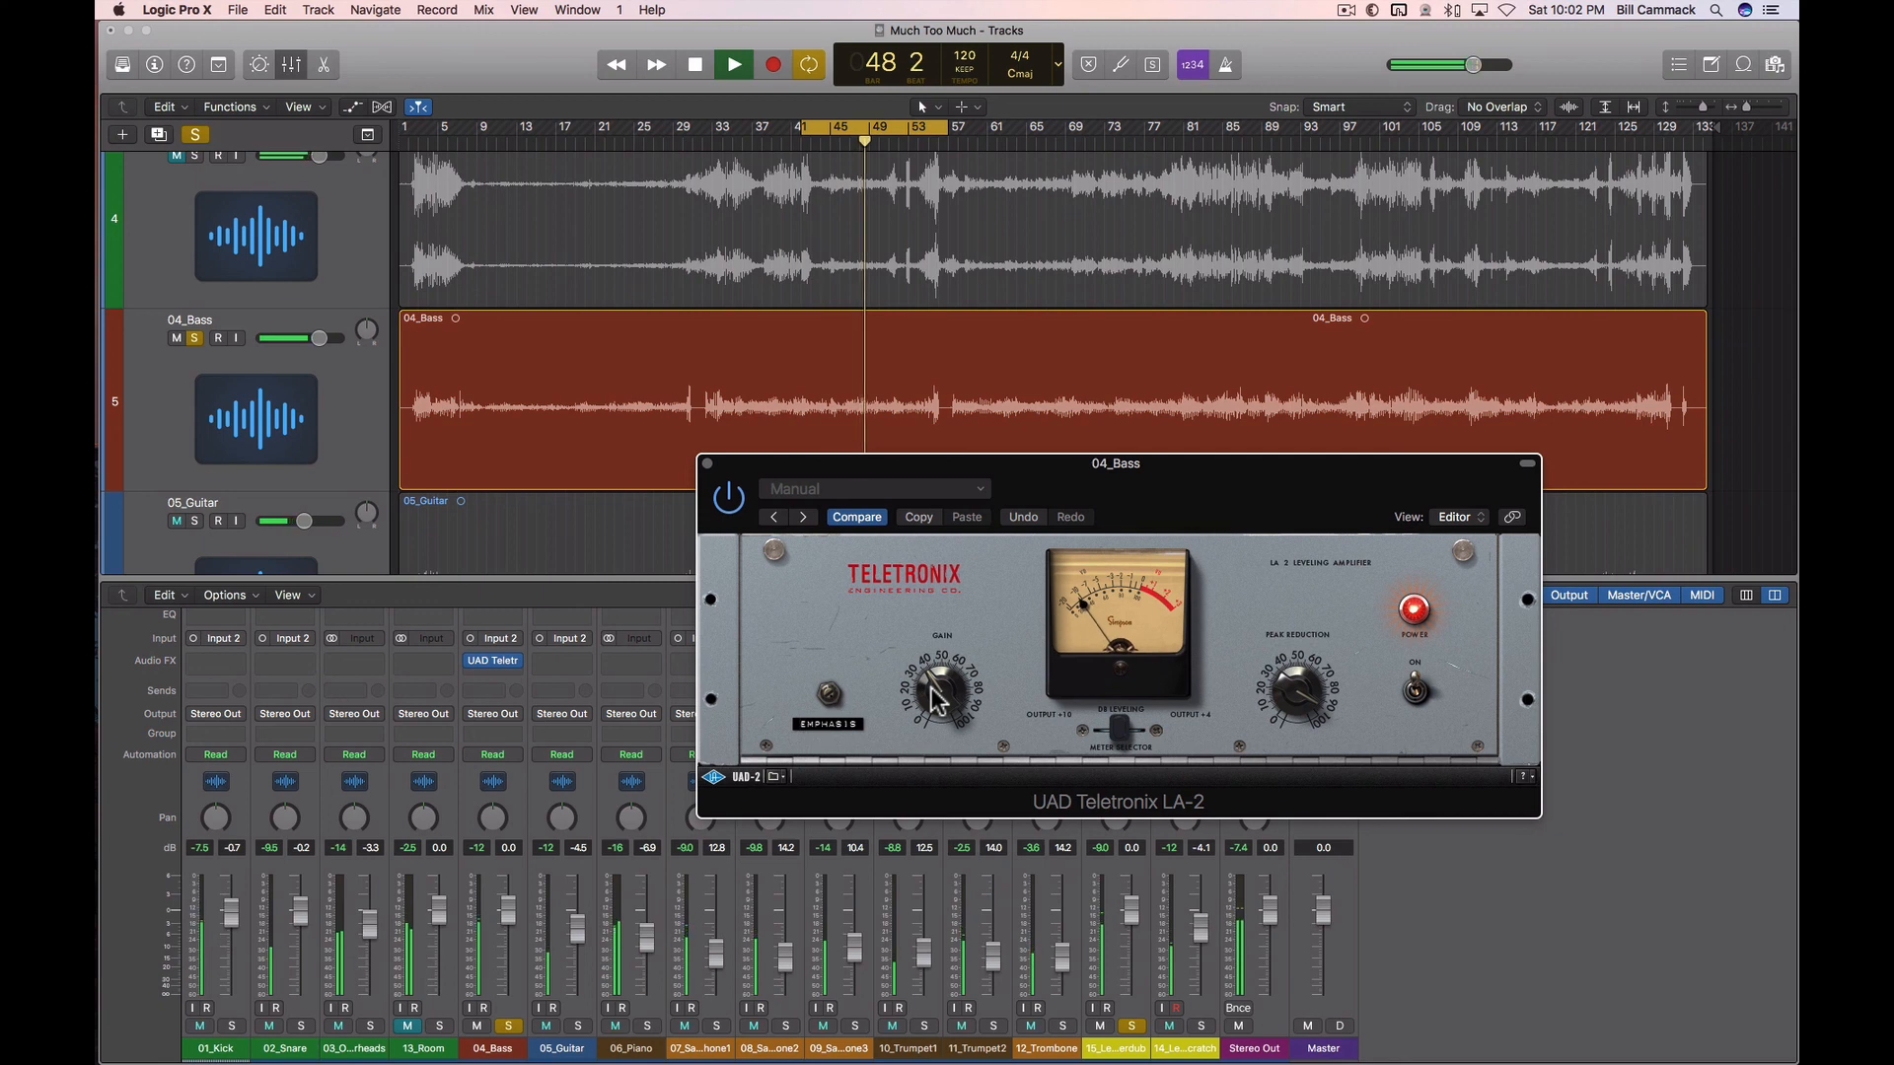
pyautogui.click(937, 700)
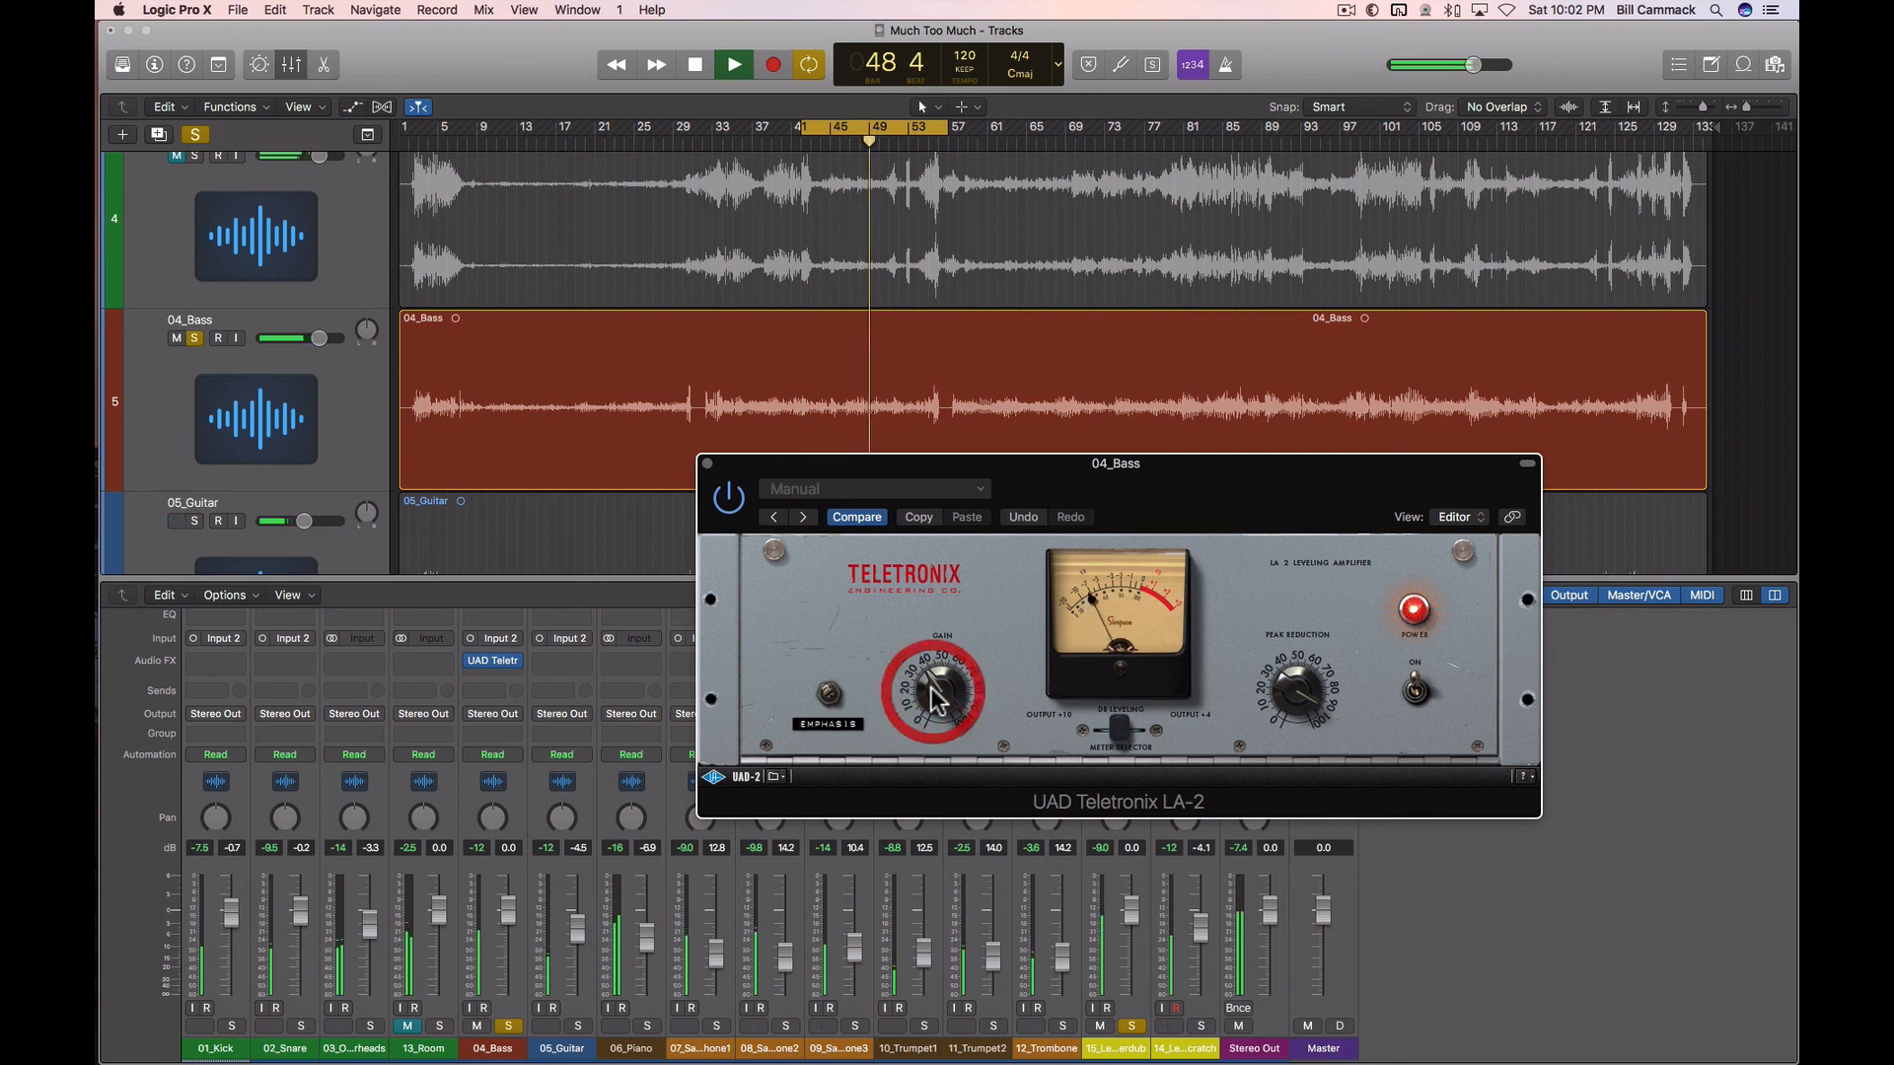
pyautogui.click(705, 462)
pyautogui.press('super+s')
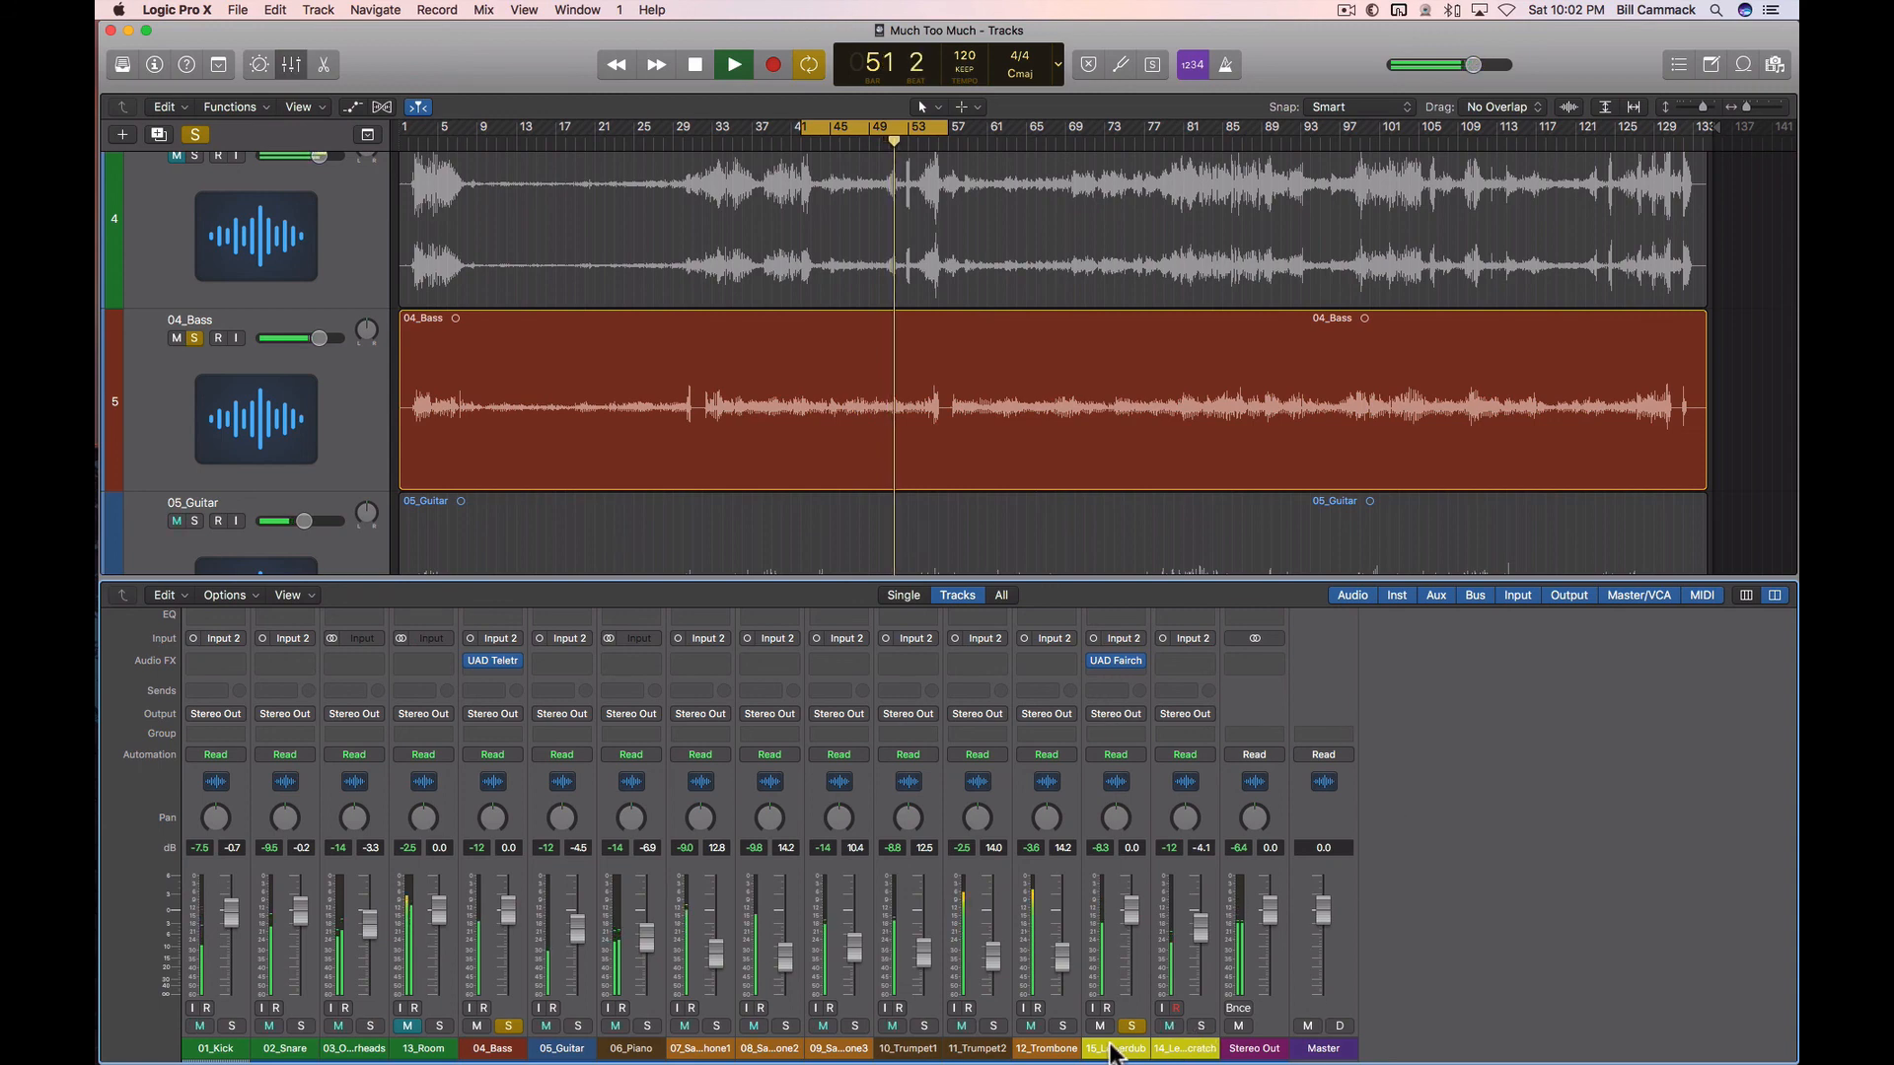
# Mute 15_LeadVoxOverdub and insert a mono UAD Eden WT800 ahead of the LA-2 on 04_Bass.
pyautogui.click(1100, 1026)
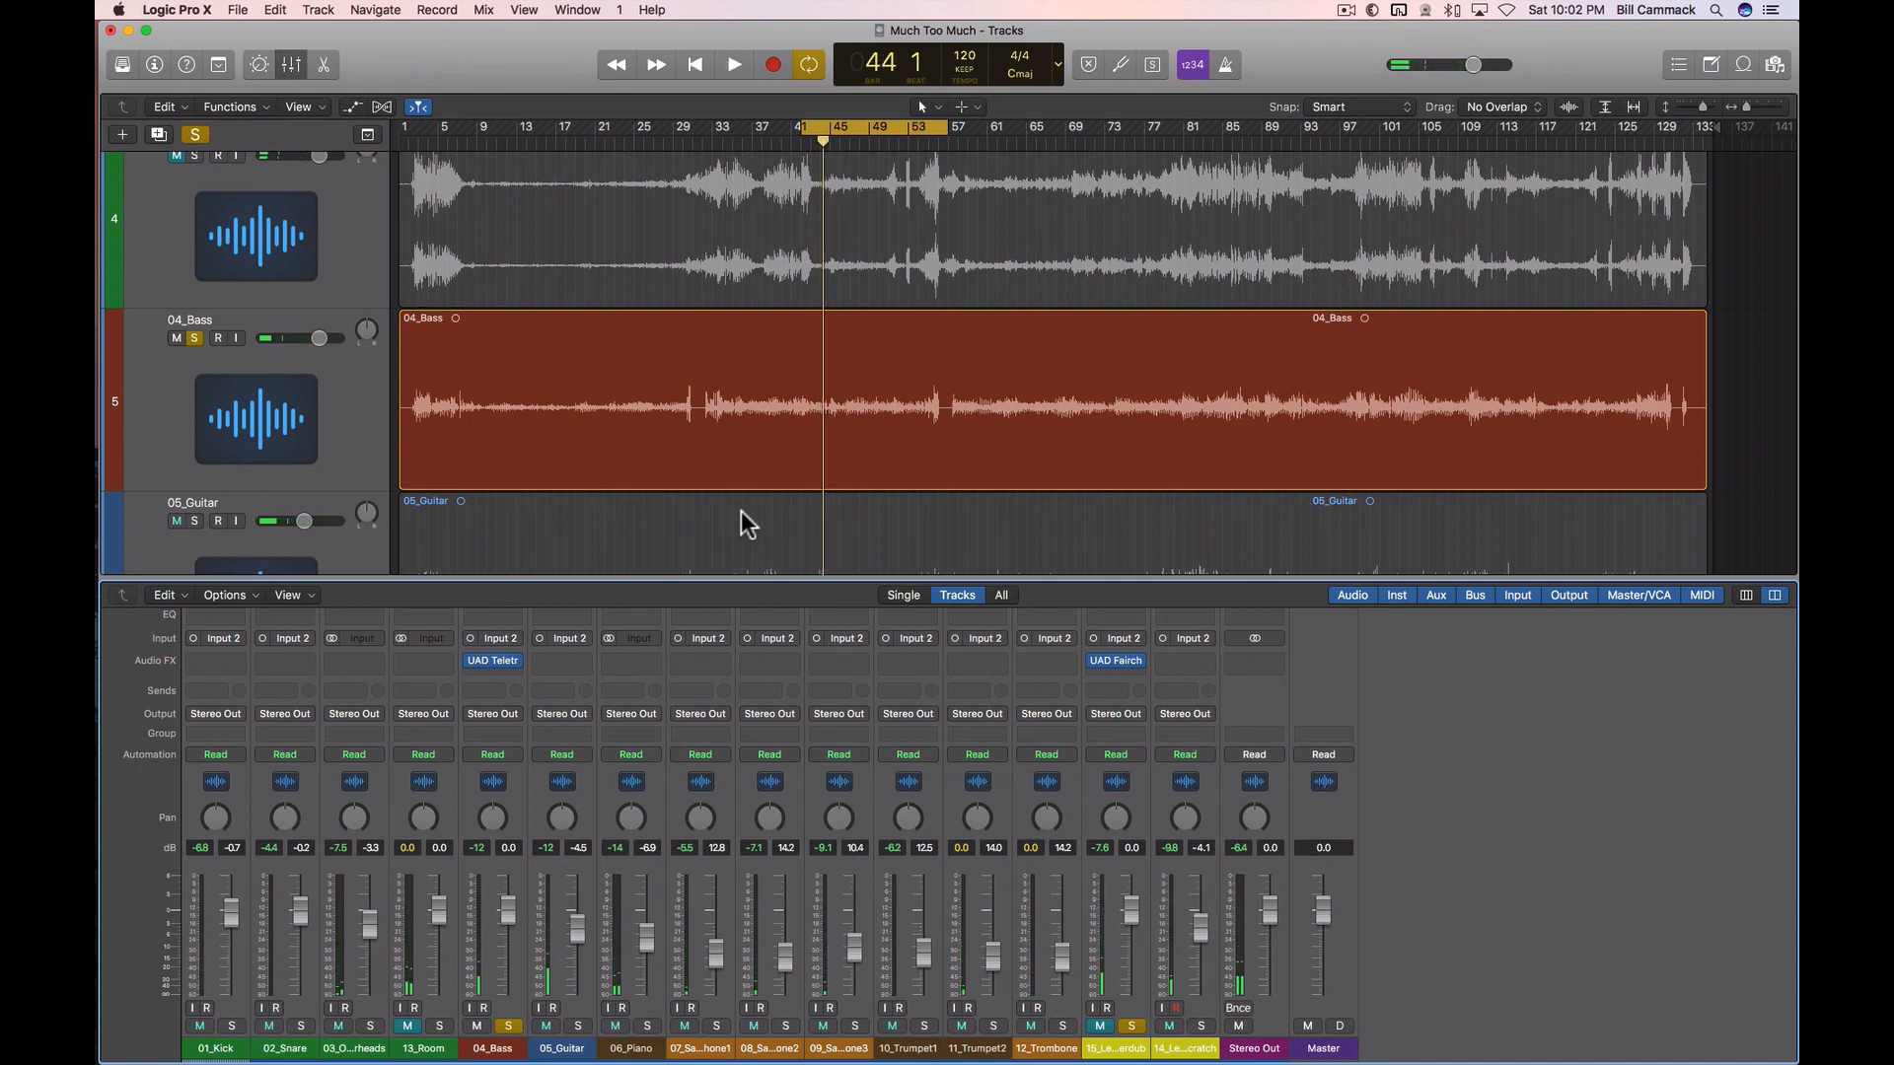
pyautogui.click(494, 663)
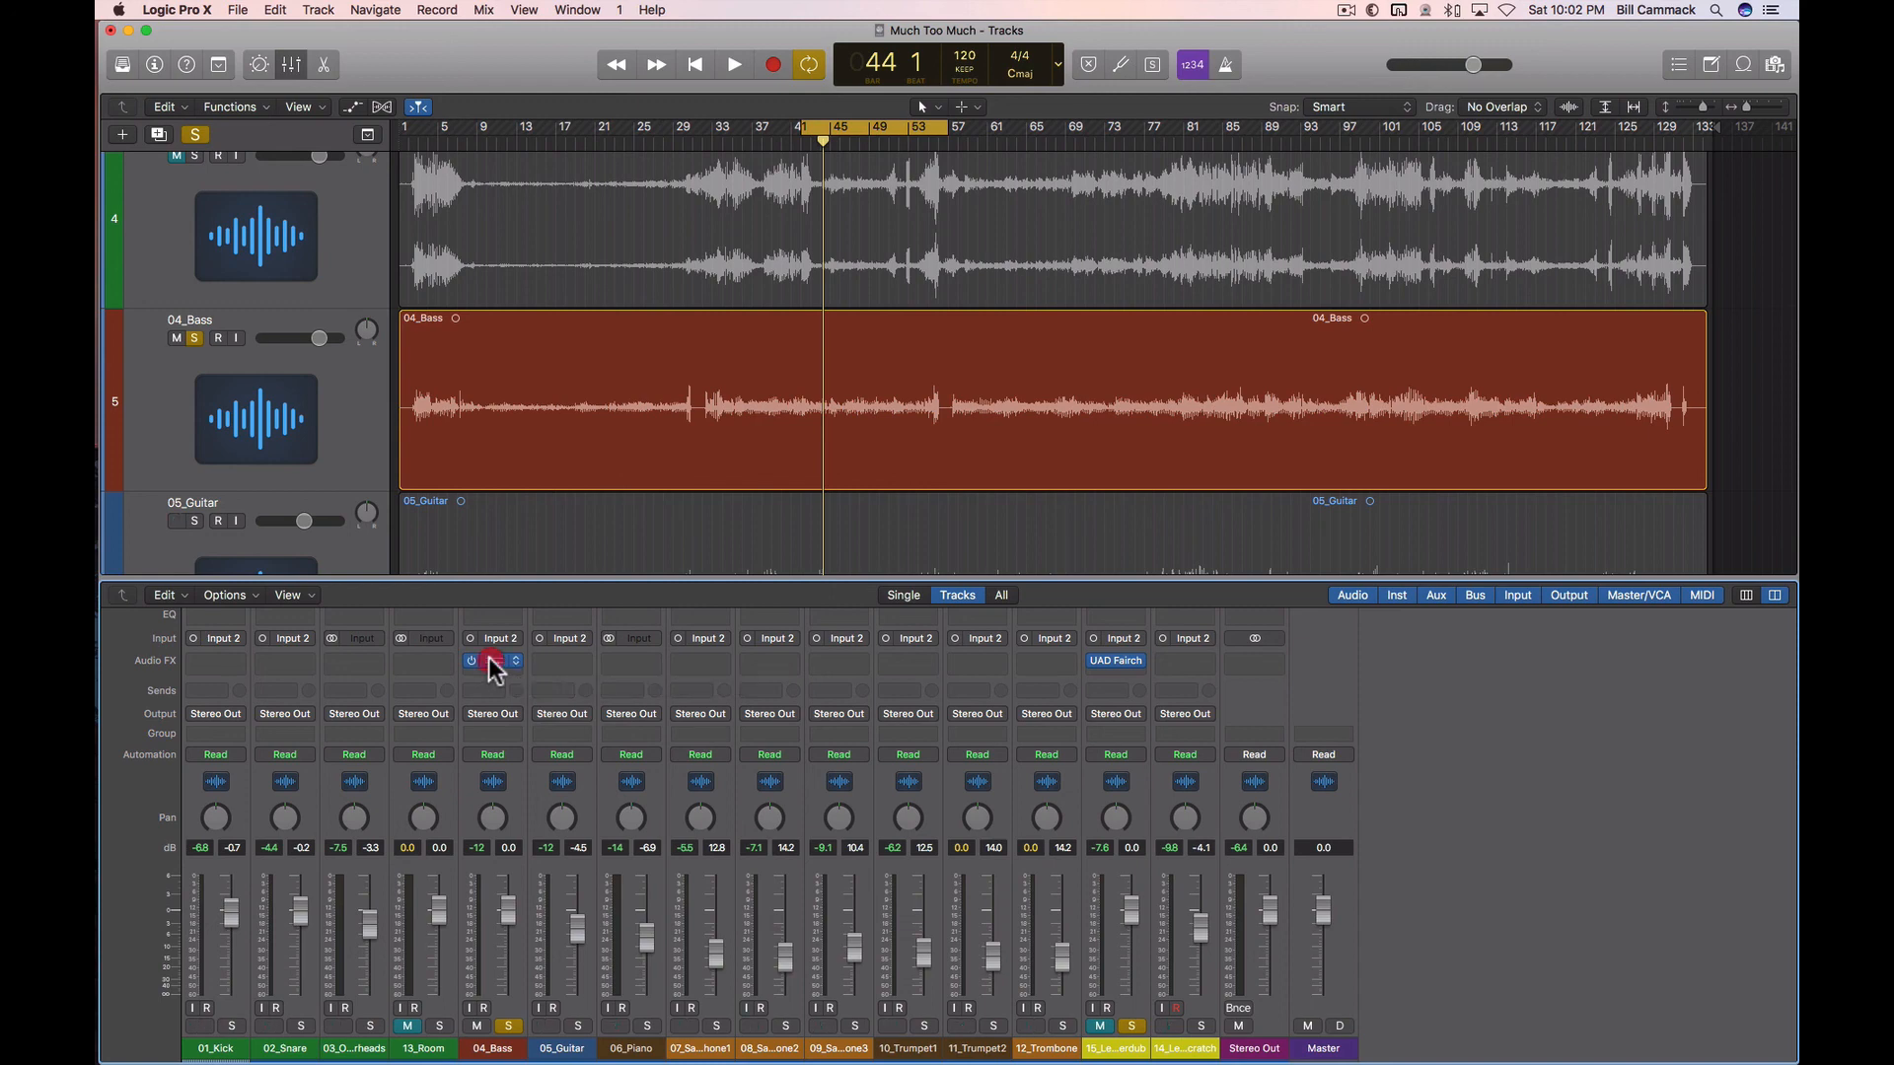
pyautogui.moveTo(489, 670); pyautogui.dragTo(489, 671)
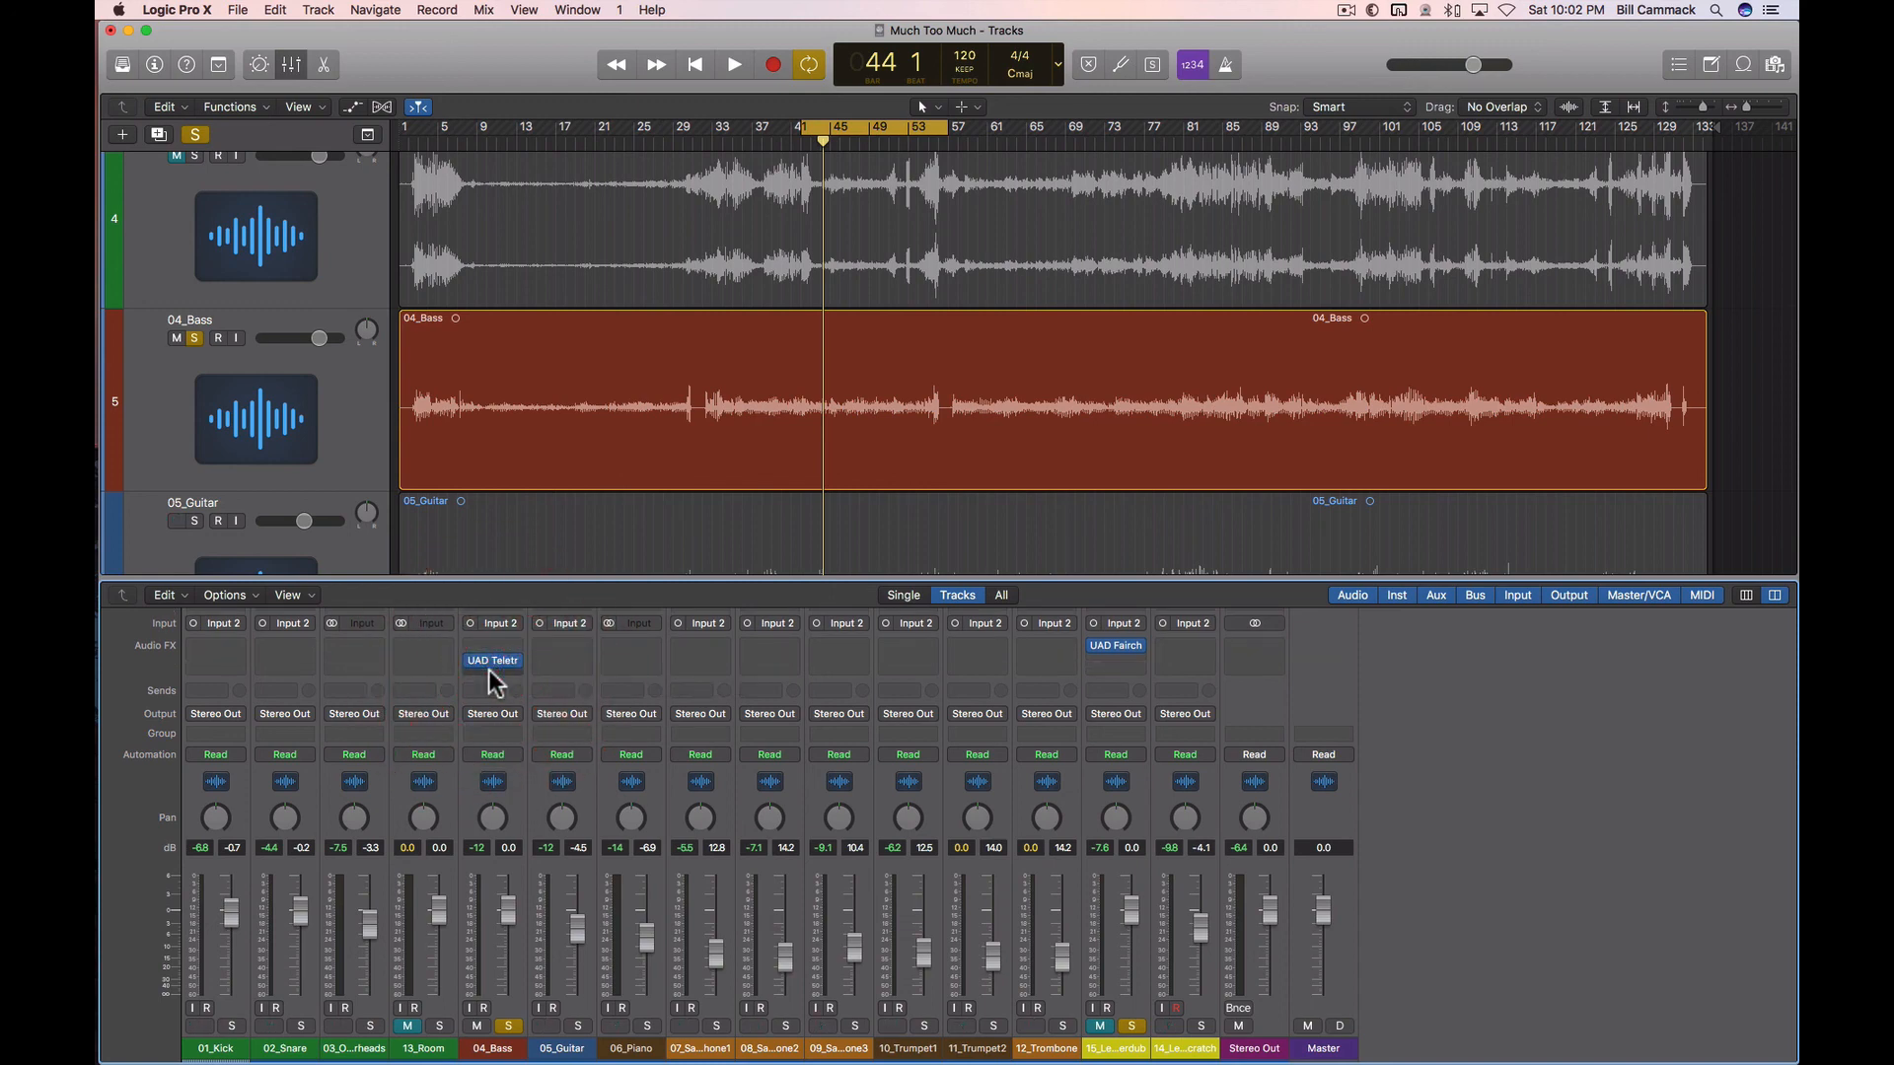
pyautogui.click(487, 648)
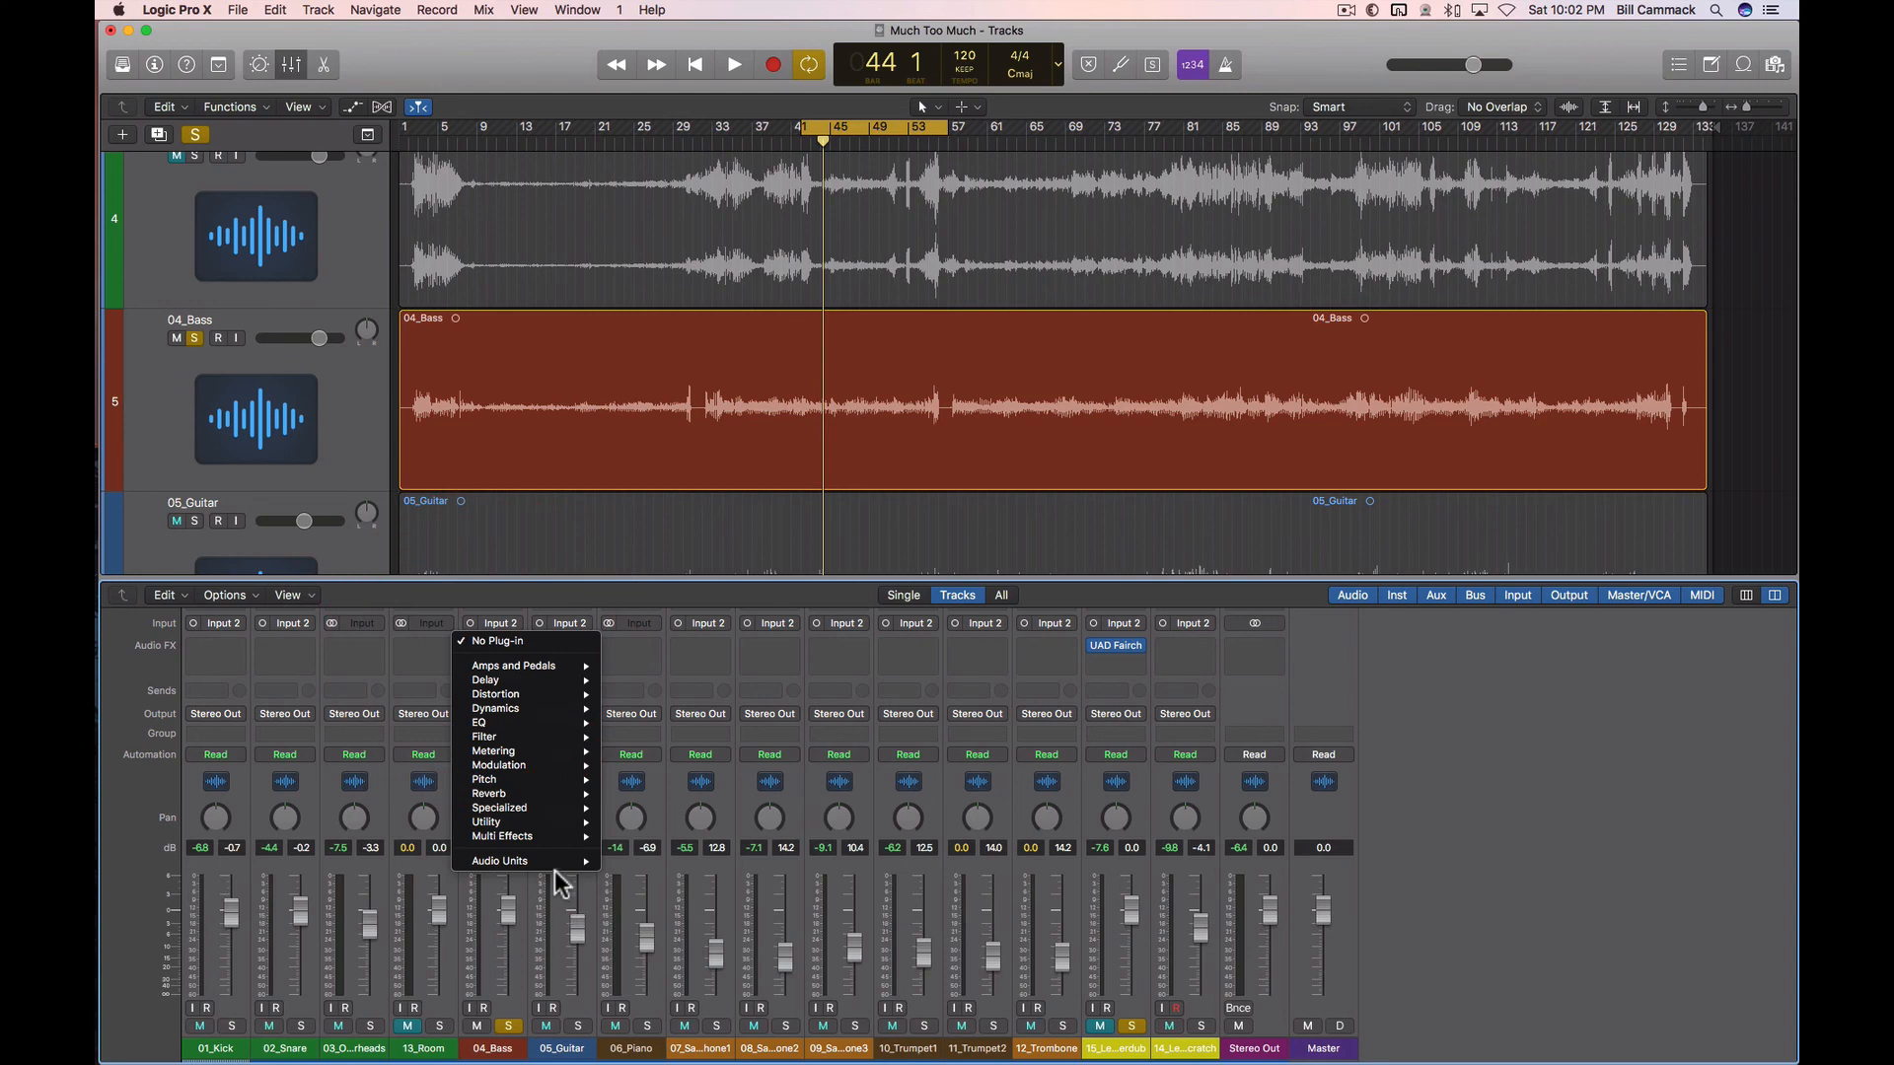
pyautogui.moveTo(560, 872)
pyautogui.moveTo(691, 1046)
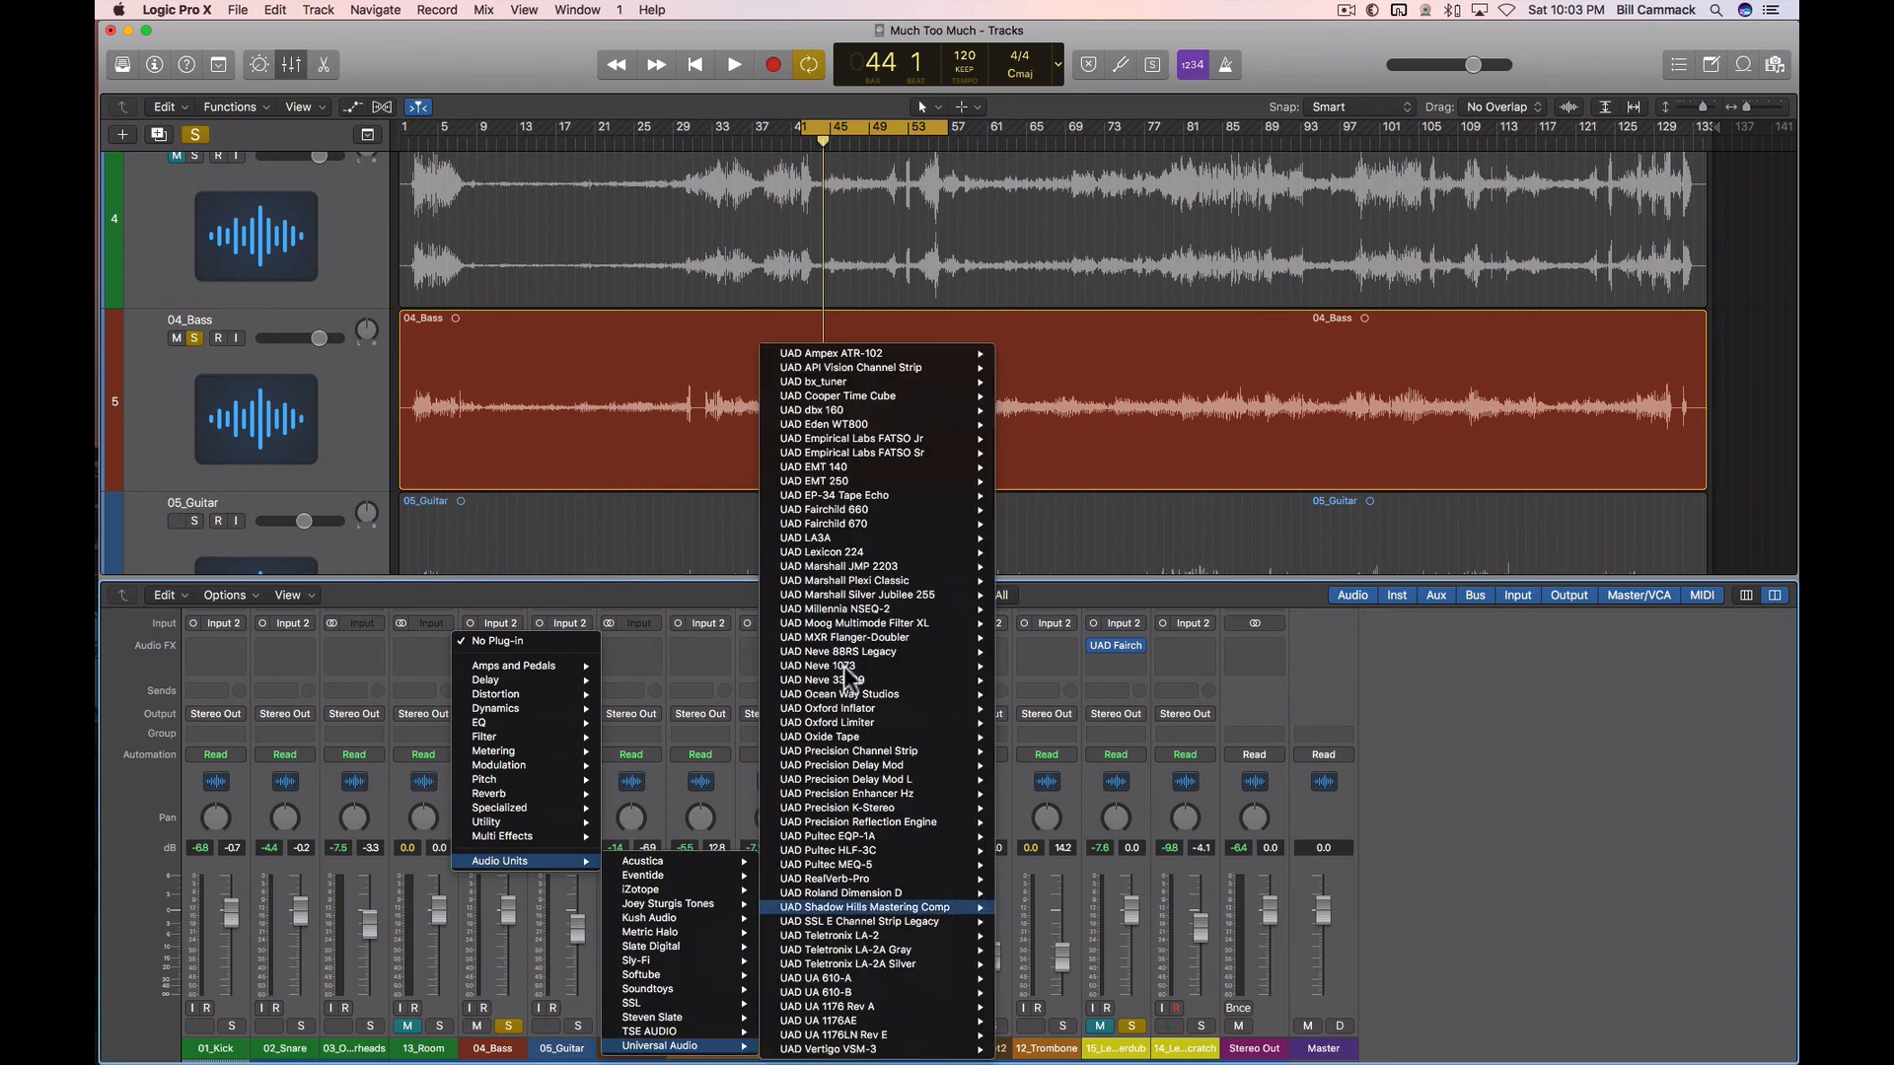
pyautogui.moveTo(860, 423)
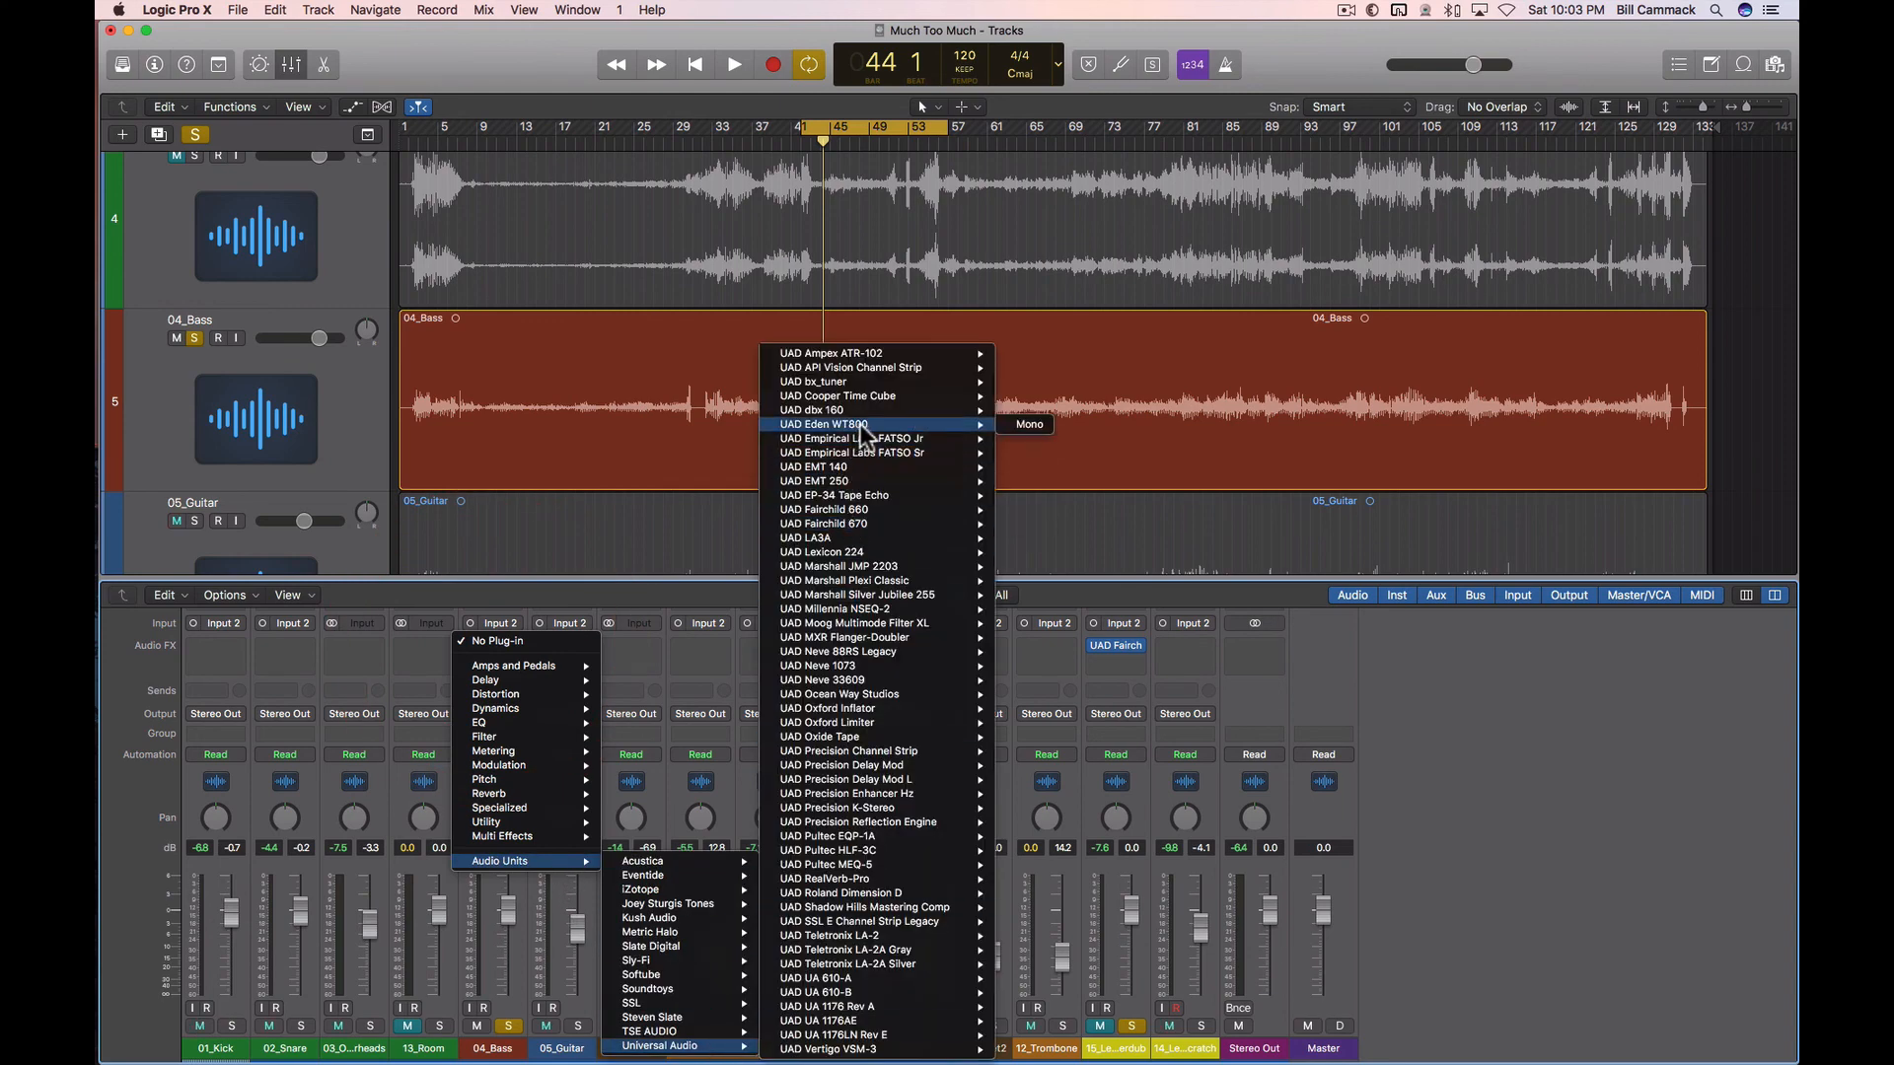
pyautogui.click(1010, 421)
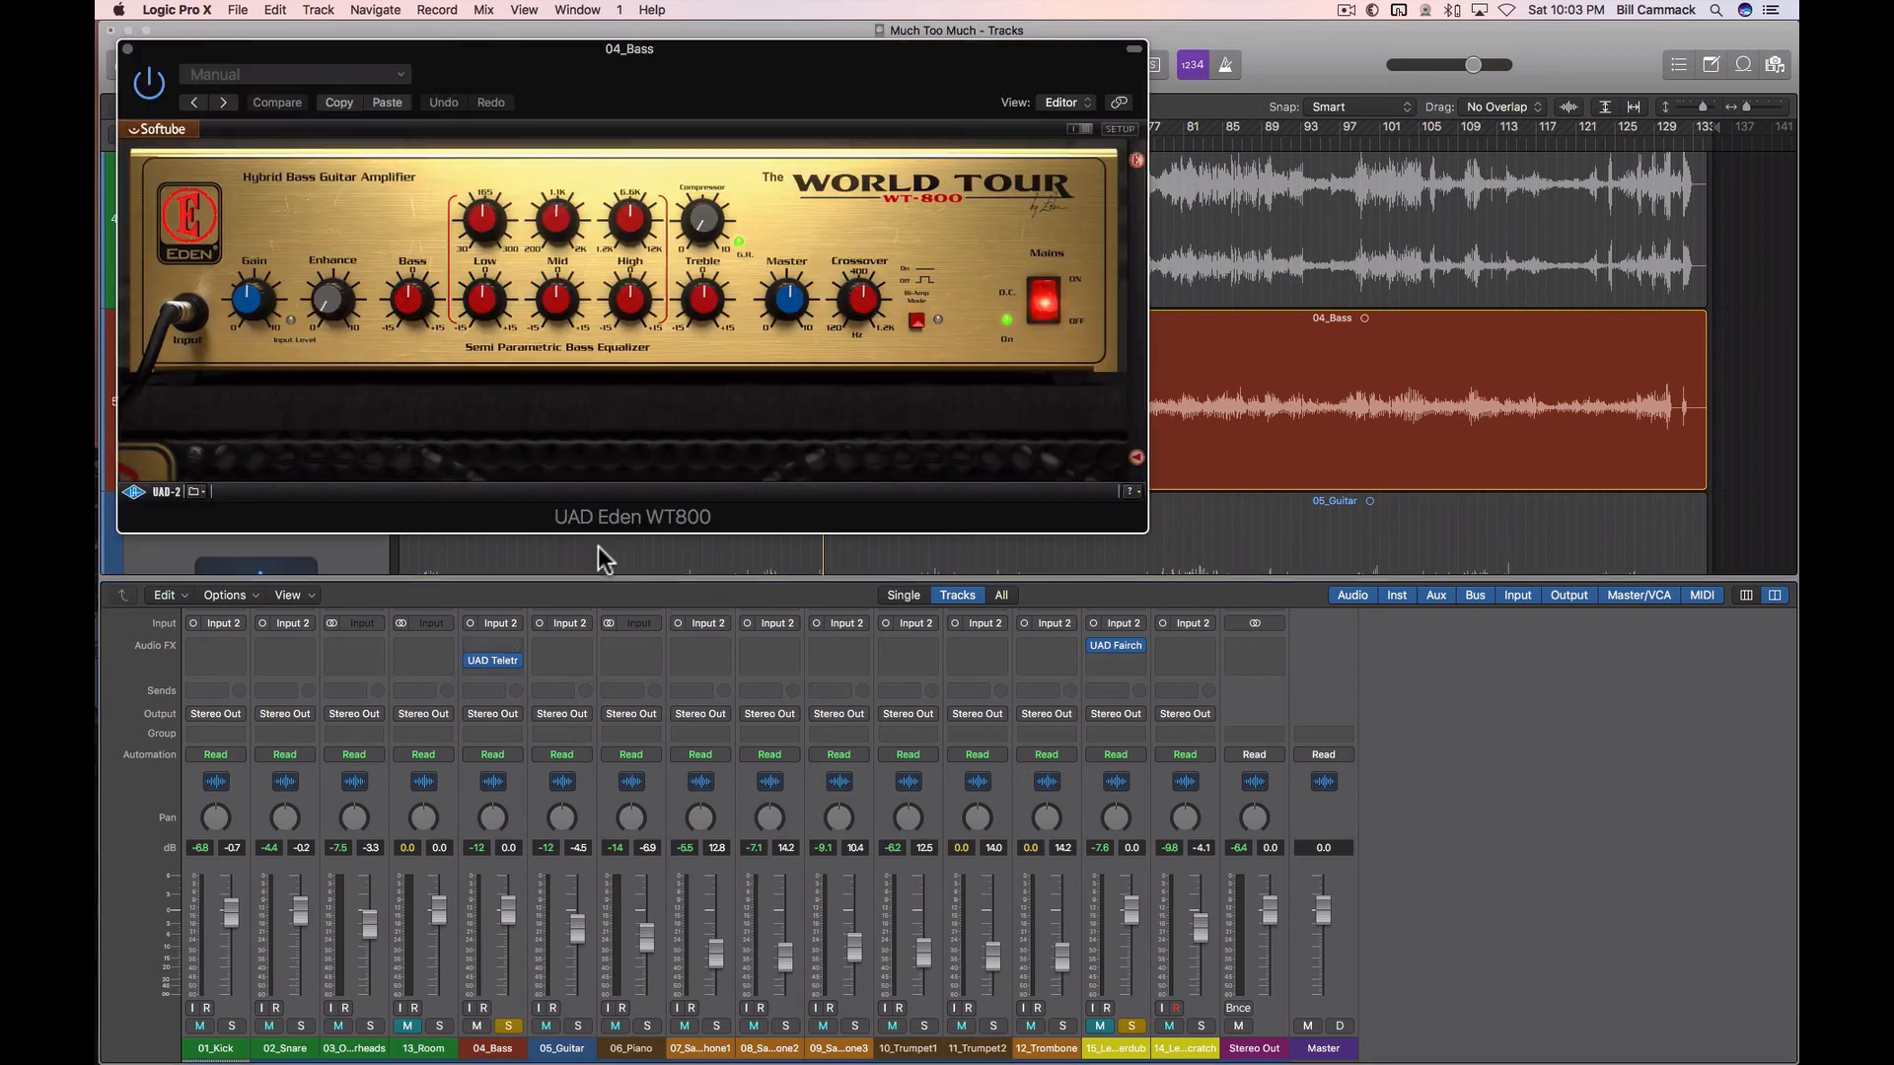
# Bypass the LA-2 on 04_Bass and compare the bass with the WT800's Mains off and on during playback.
pyautogui.click(472, 662)
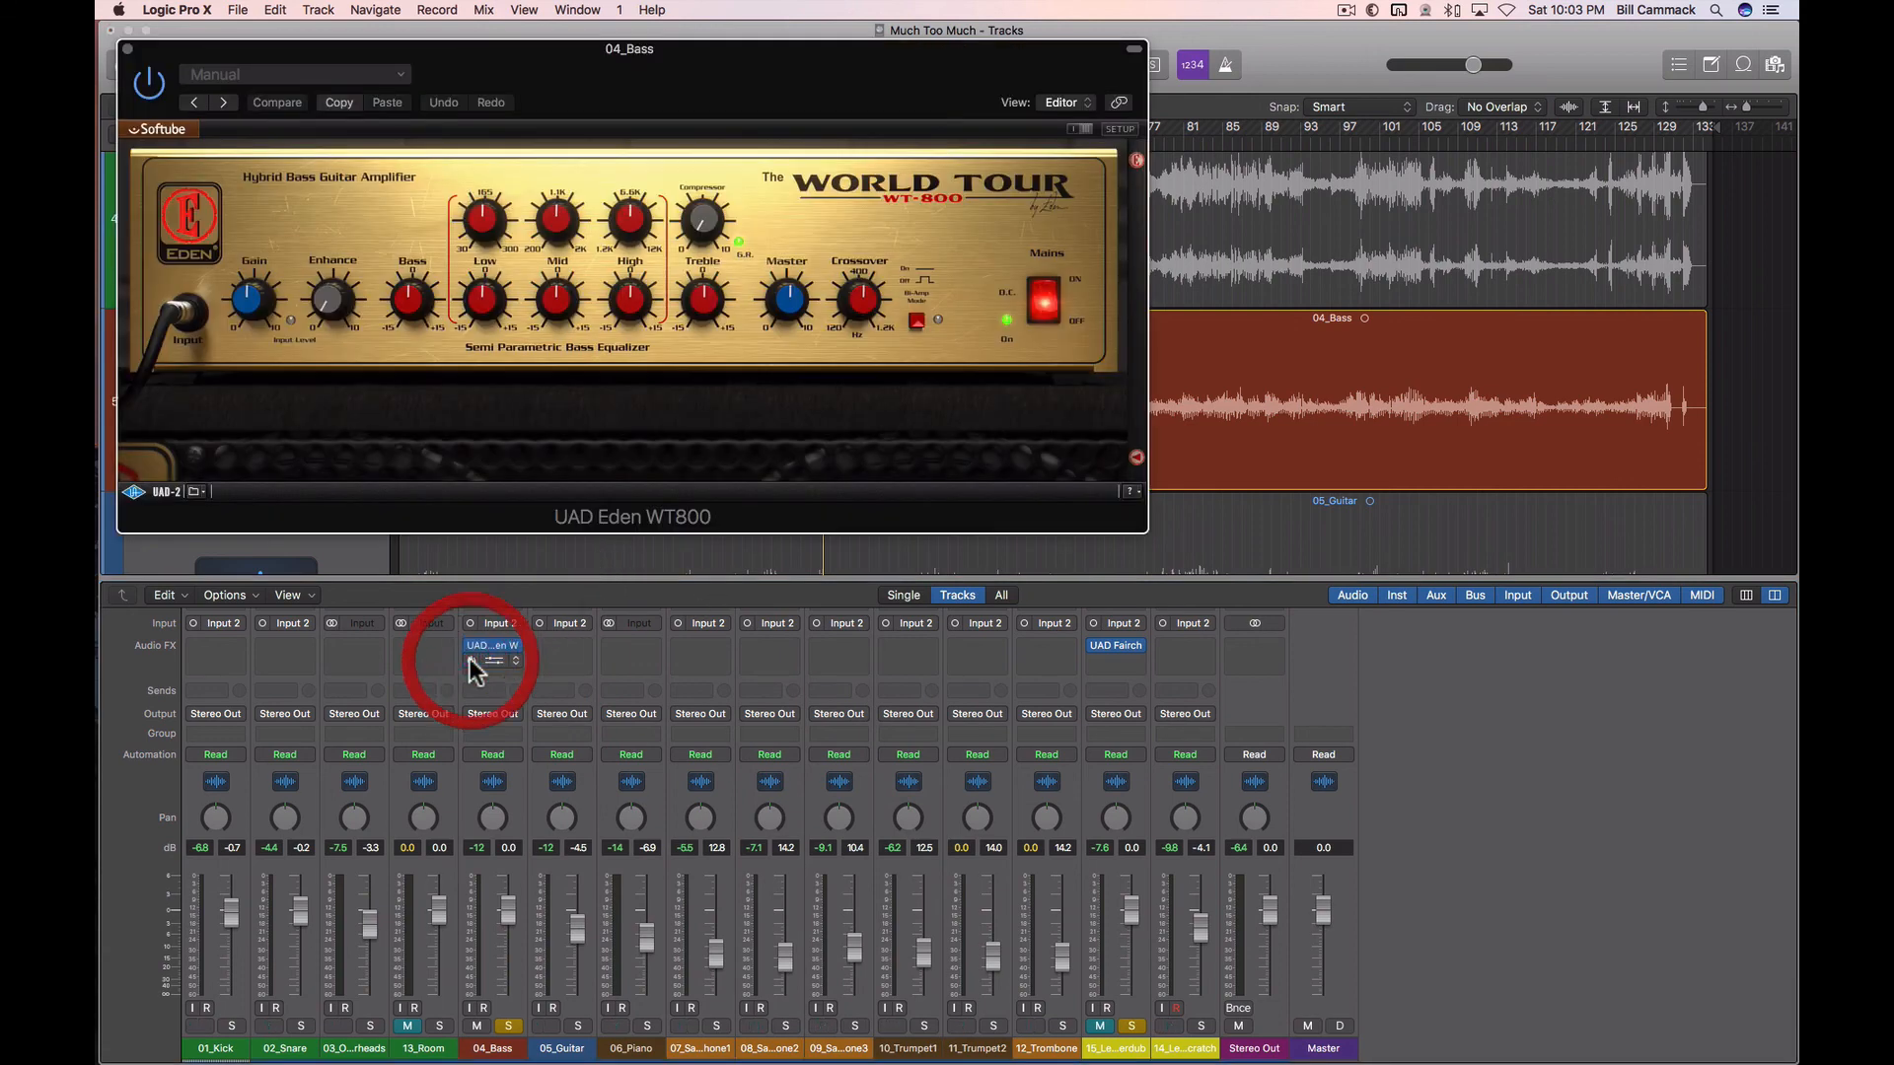
pyautogui.moveTo(632, 67); pyautogui.dragTo(1098, 433)
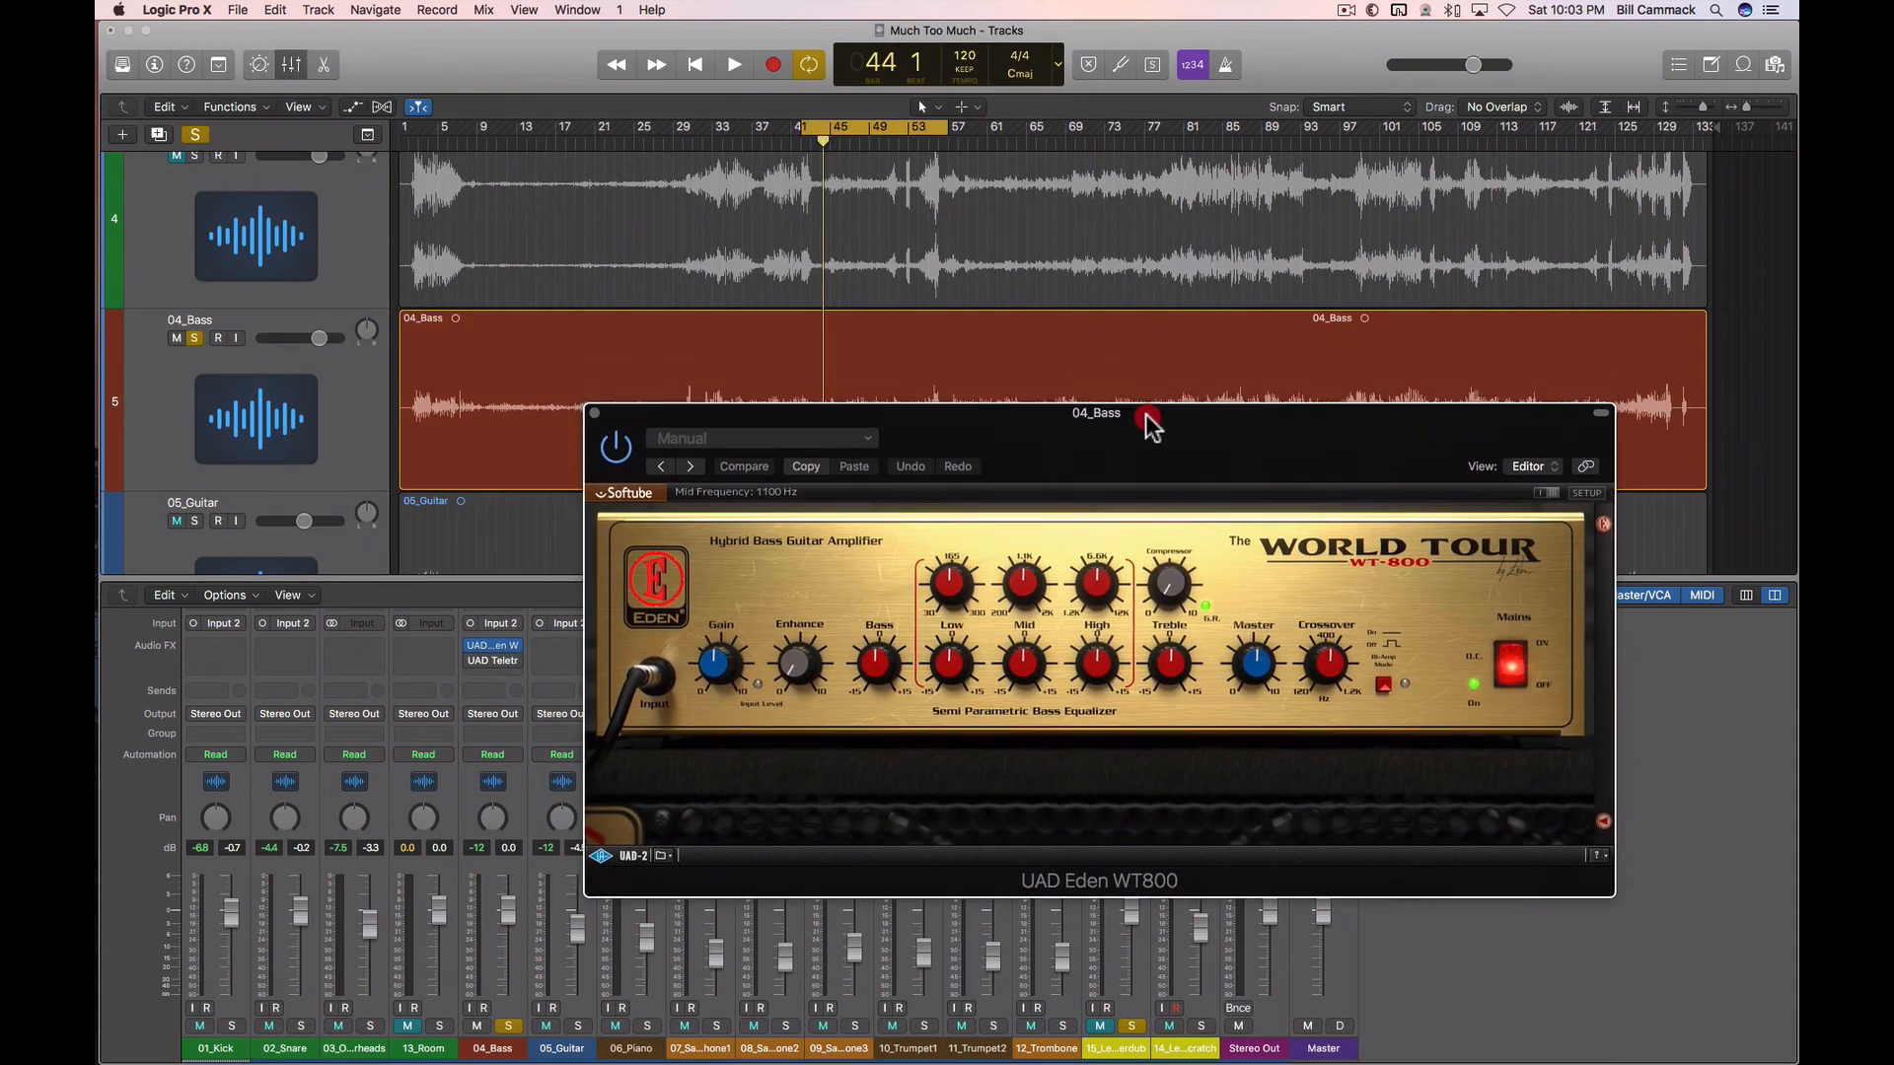
pyautogui.click(1512, 679)
pyautogui.press('space')
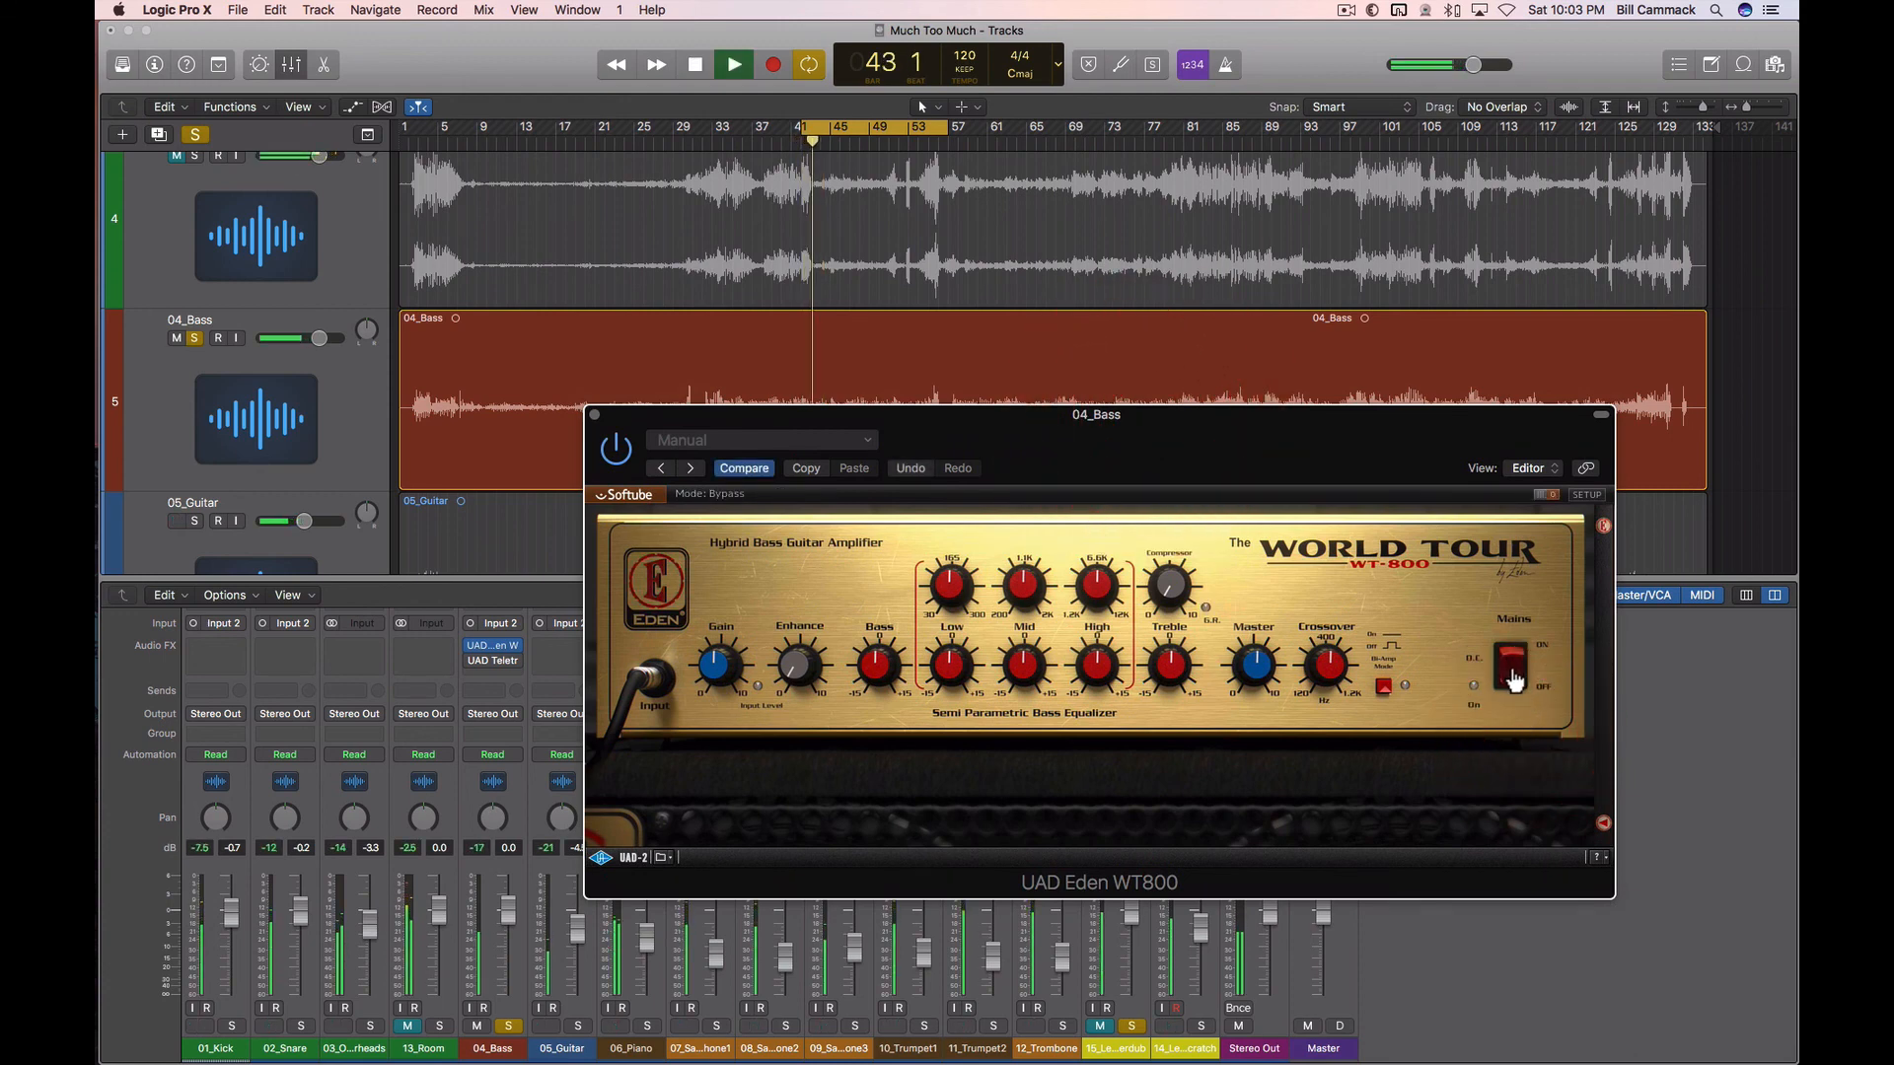
pyautogui.click(1512, 678)
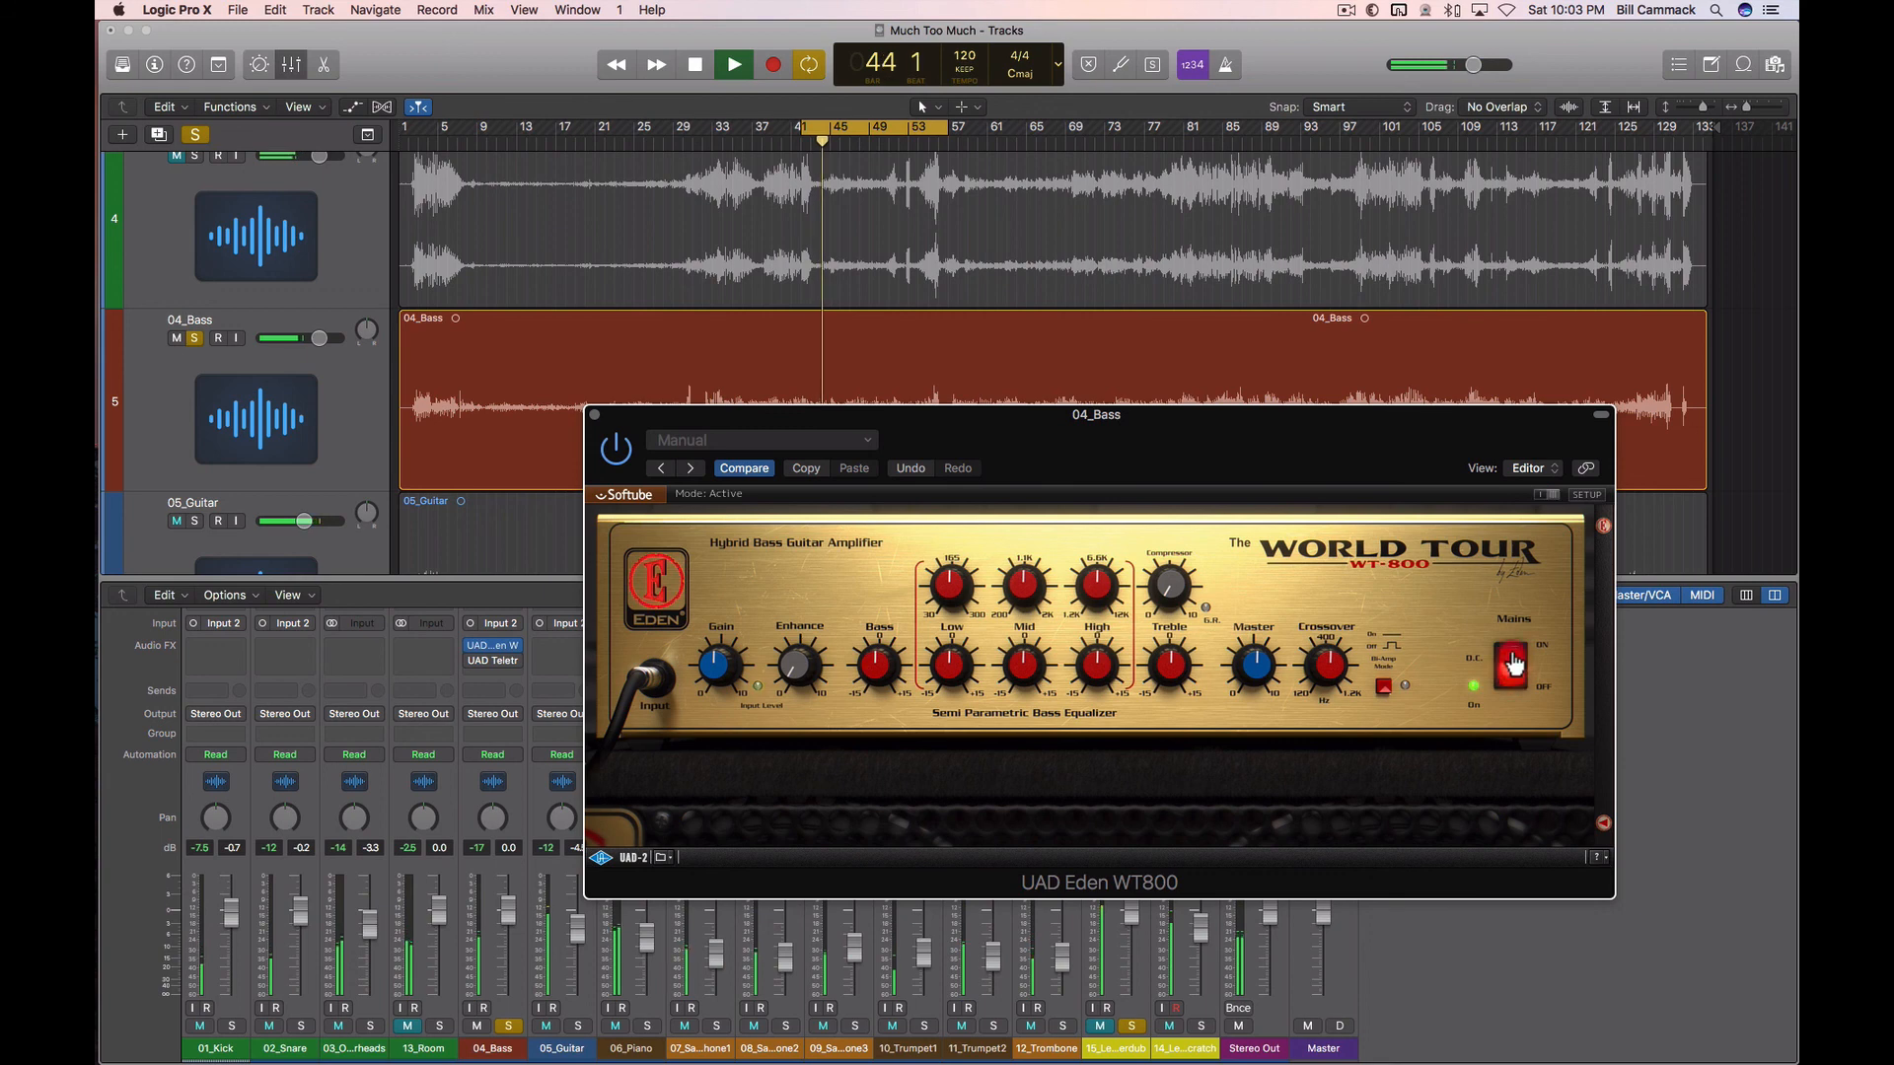
pyautogui.click(1517, 671)
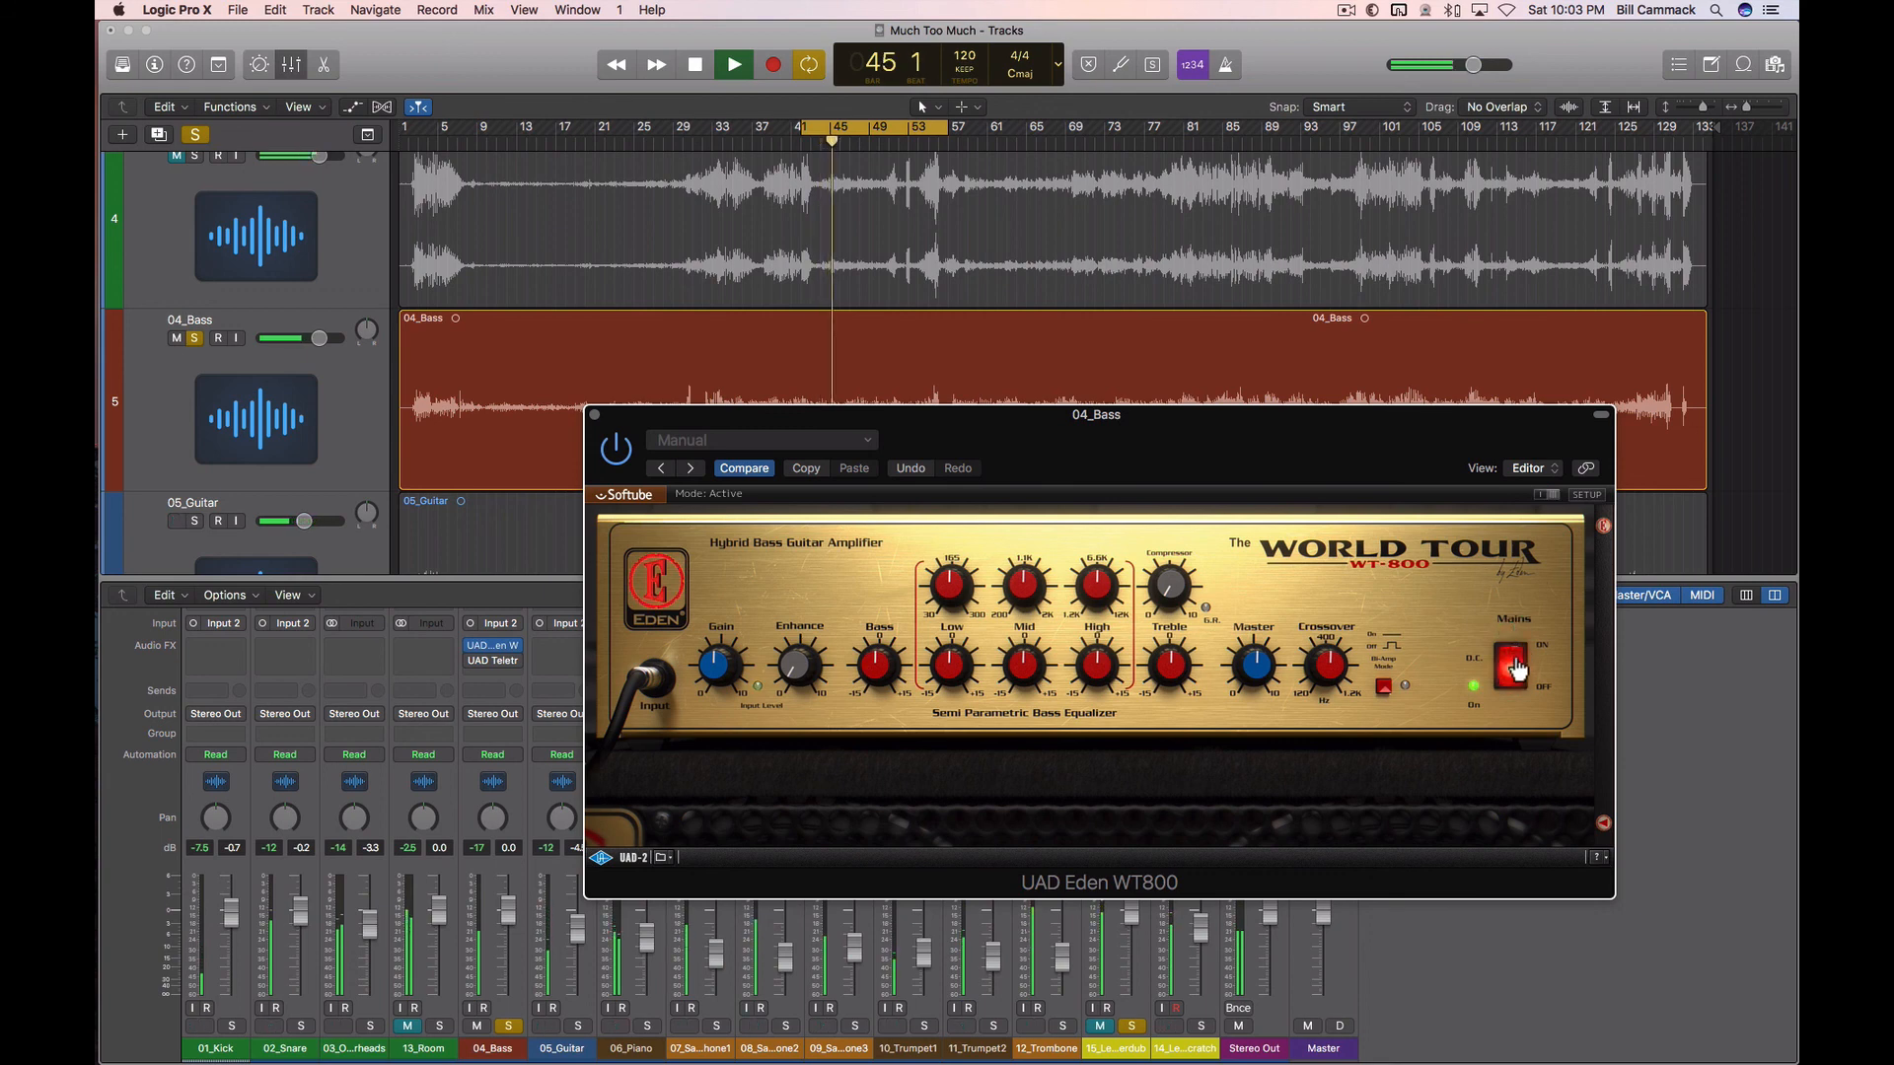
pyautogui.click(1514, 671)
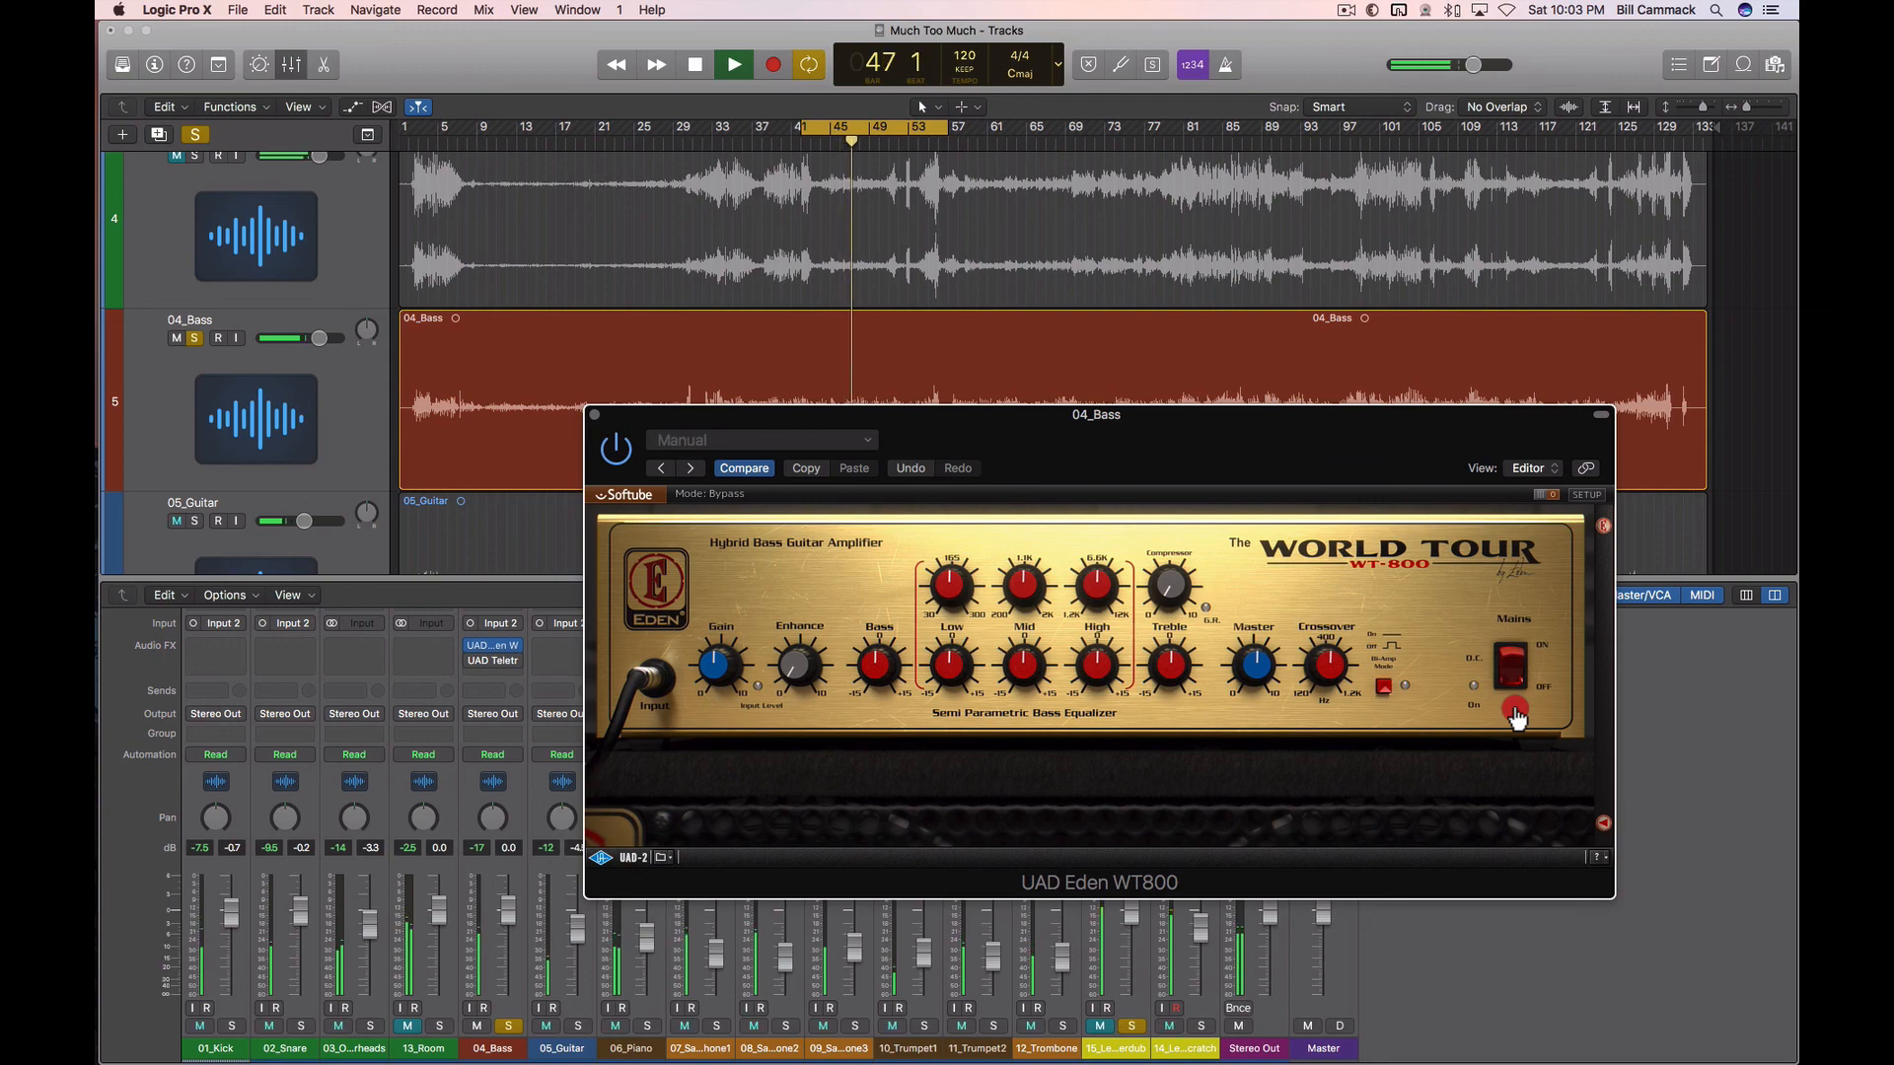
pyautogui.click(1515, 708)
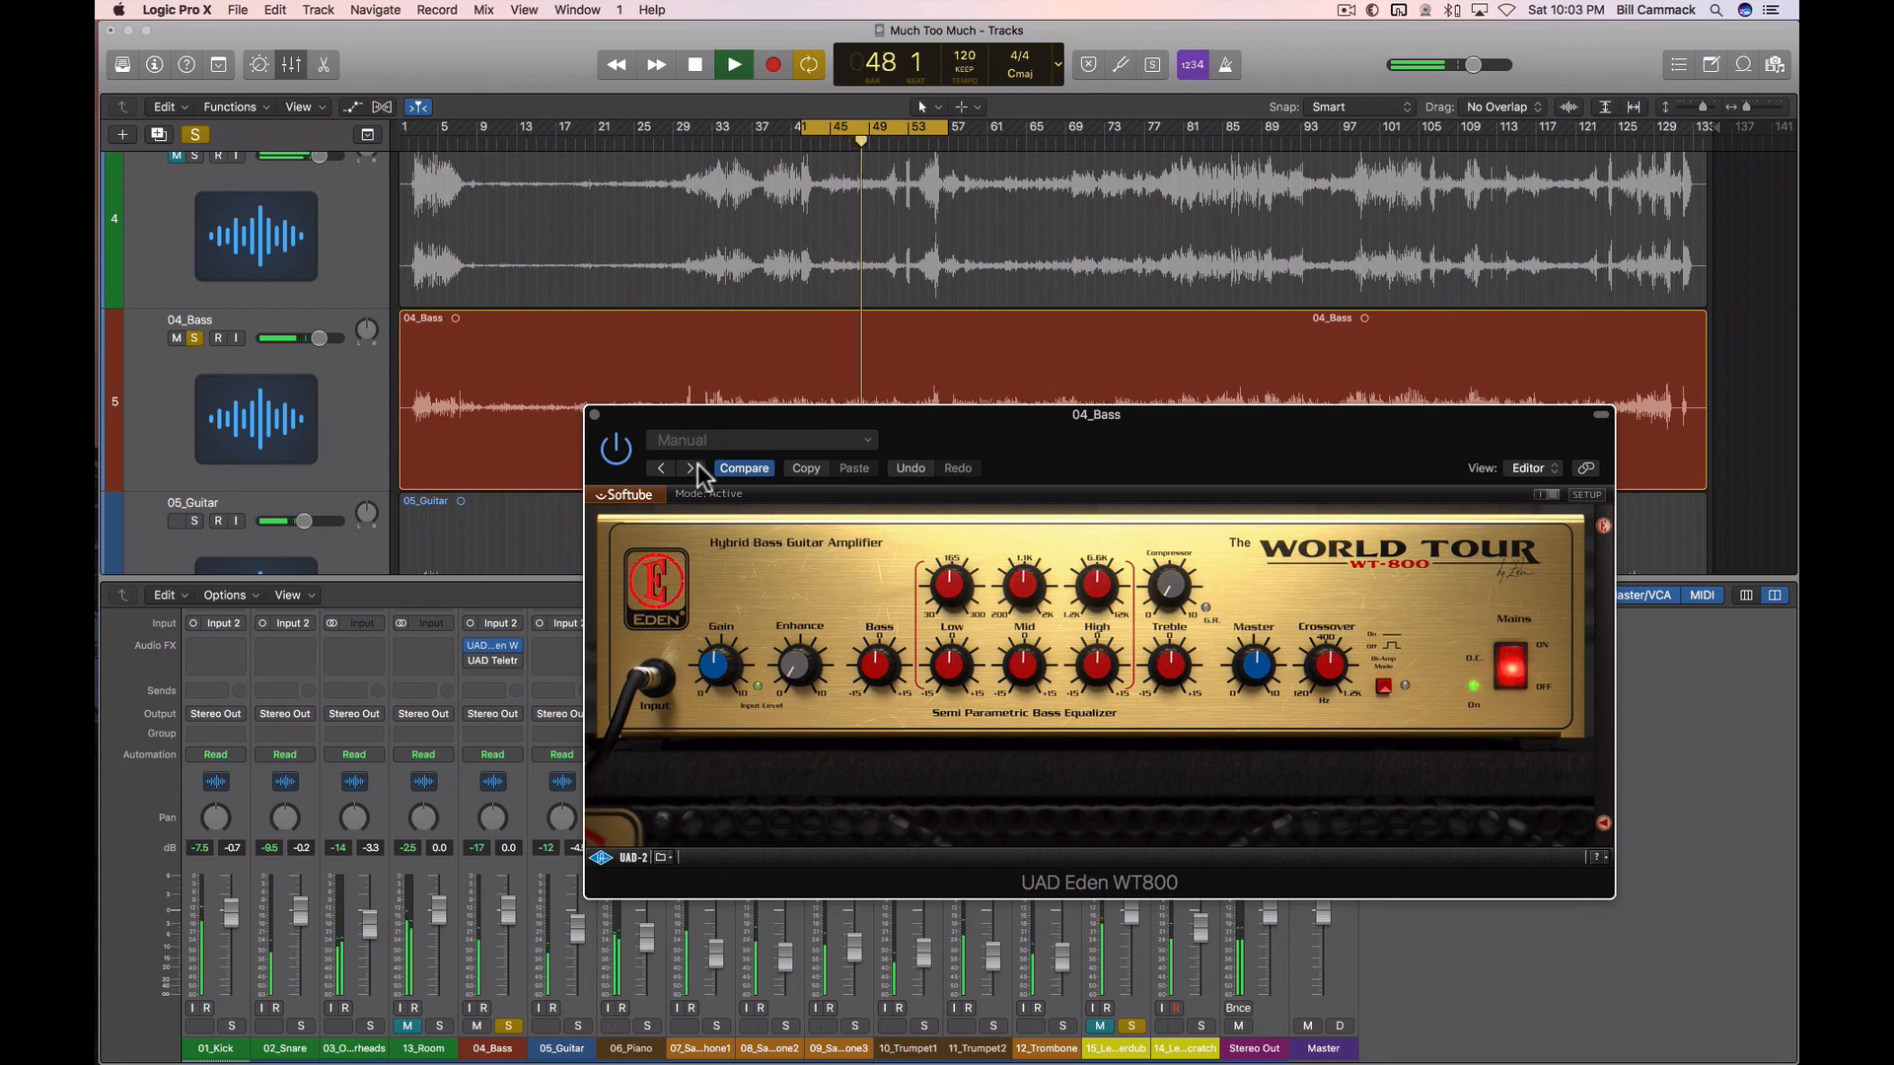
# Audition the saved user preset and the TA Fingered factory presets from 1x15 Mel R through 4x10 D112 on the WT800.
pyautogui.click(720, 437)
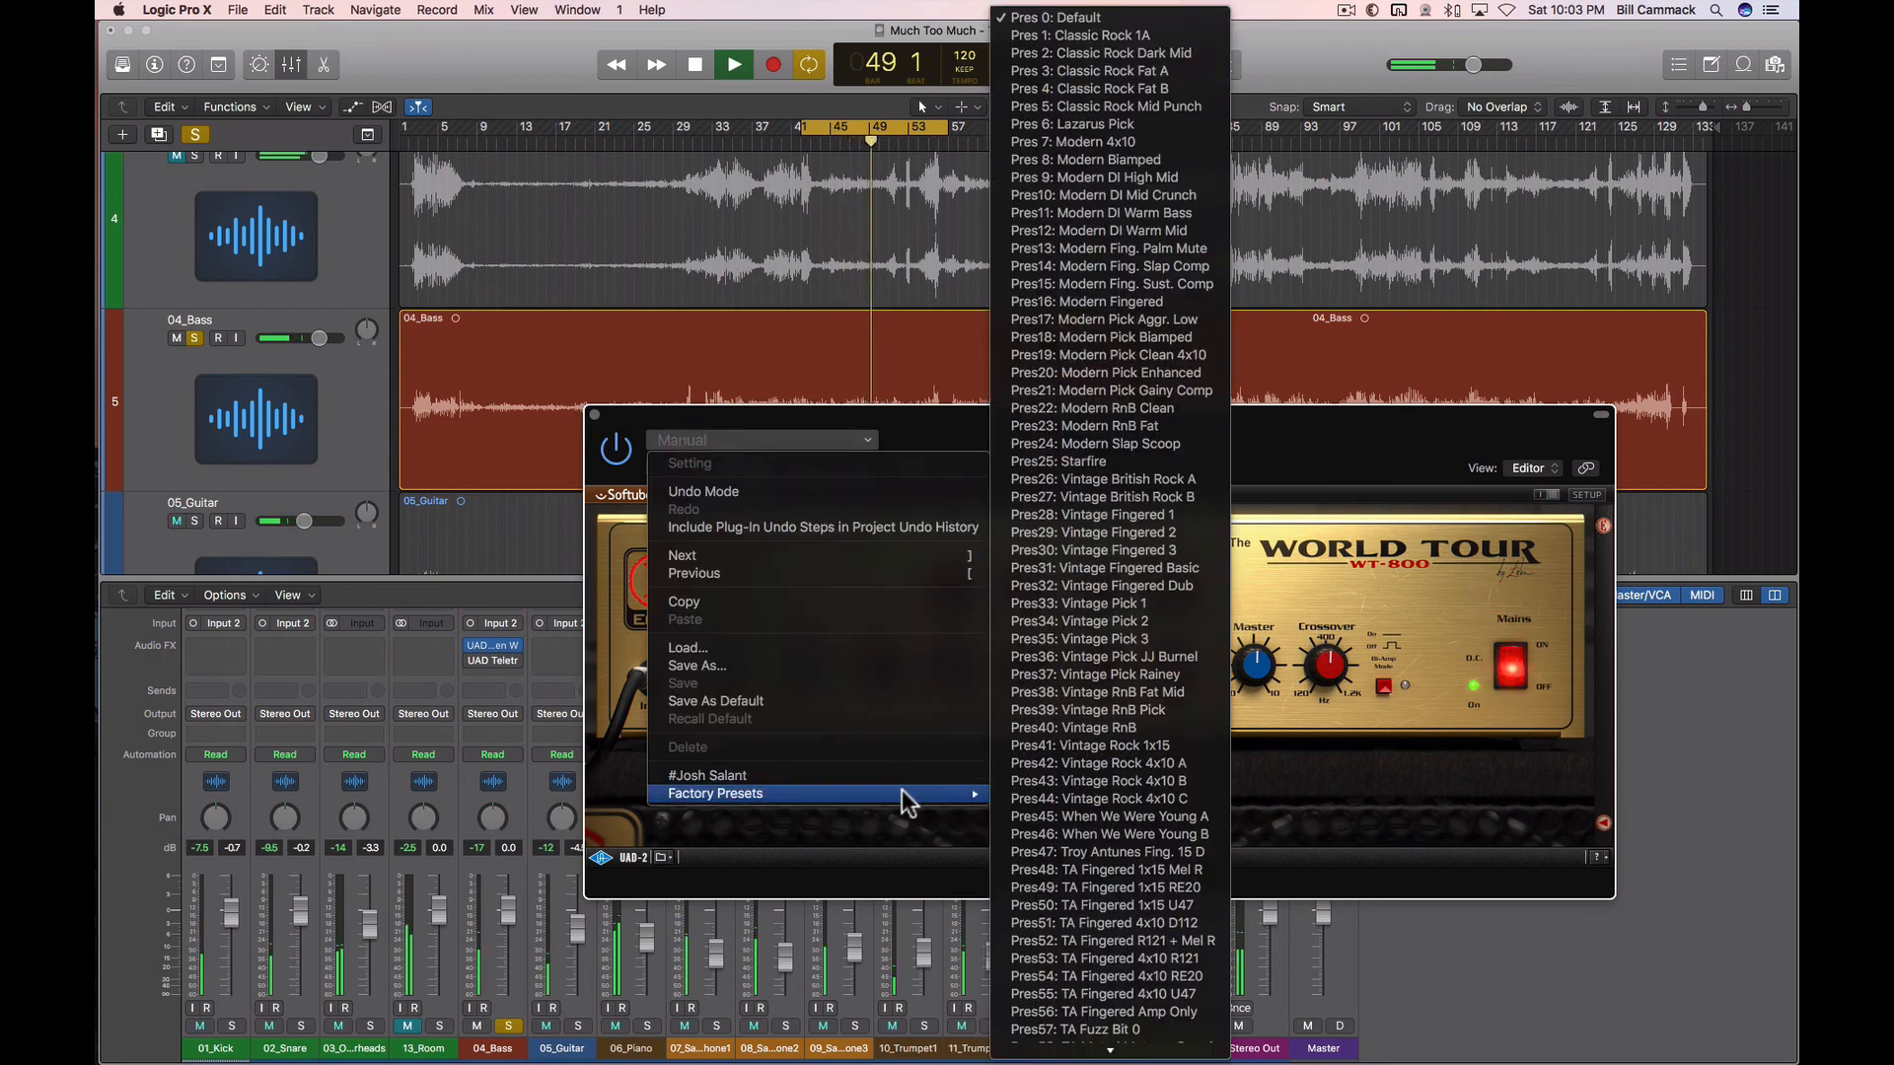
pyautogui.click(900, 776)
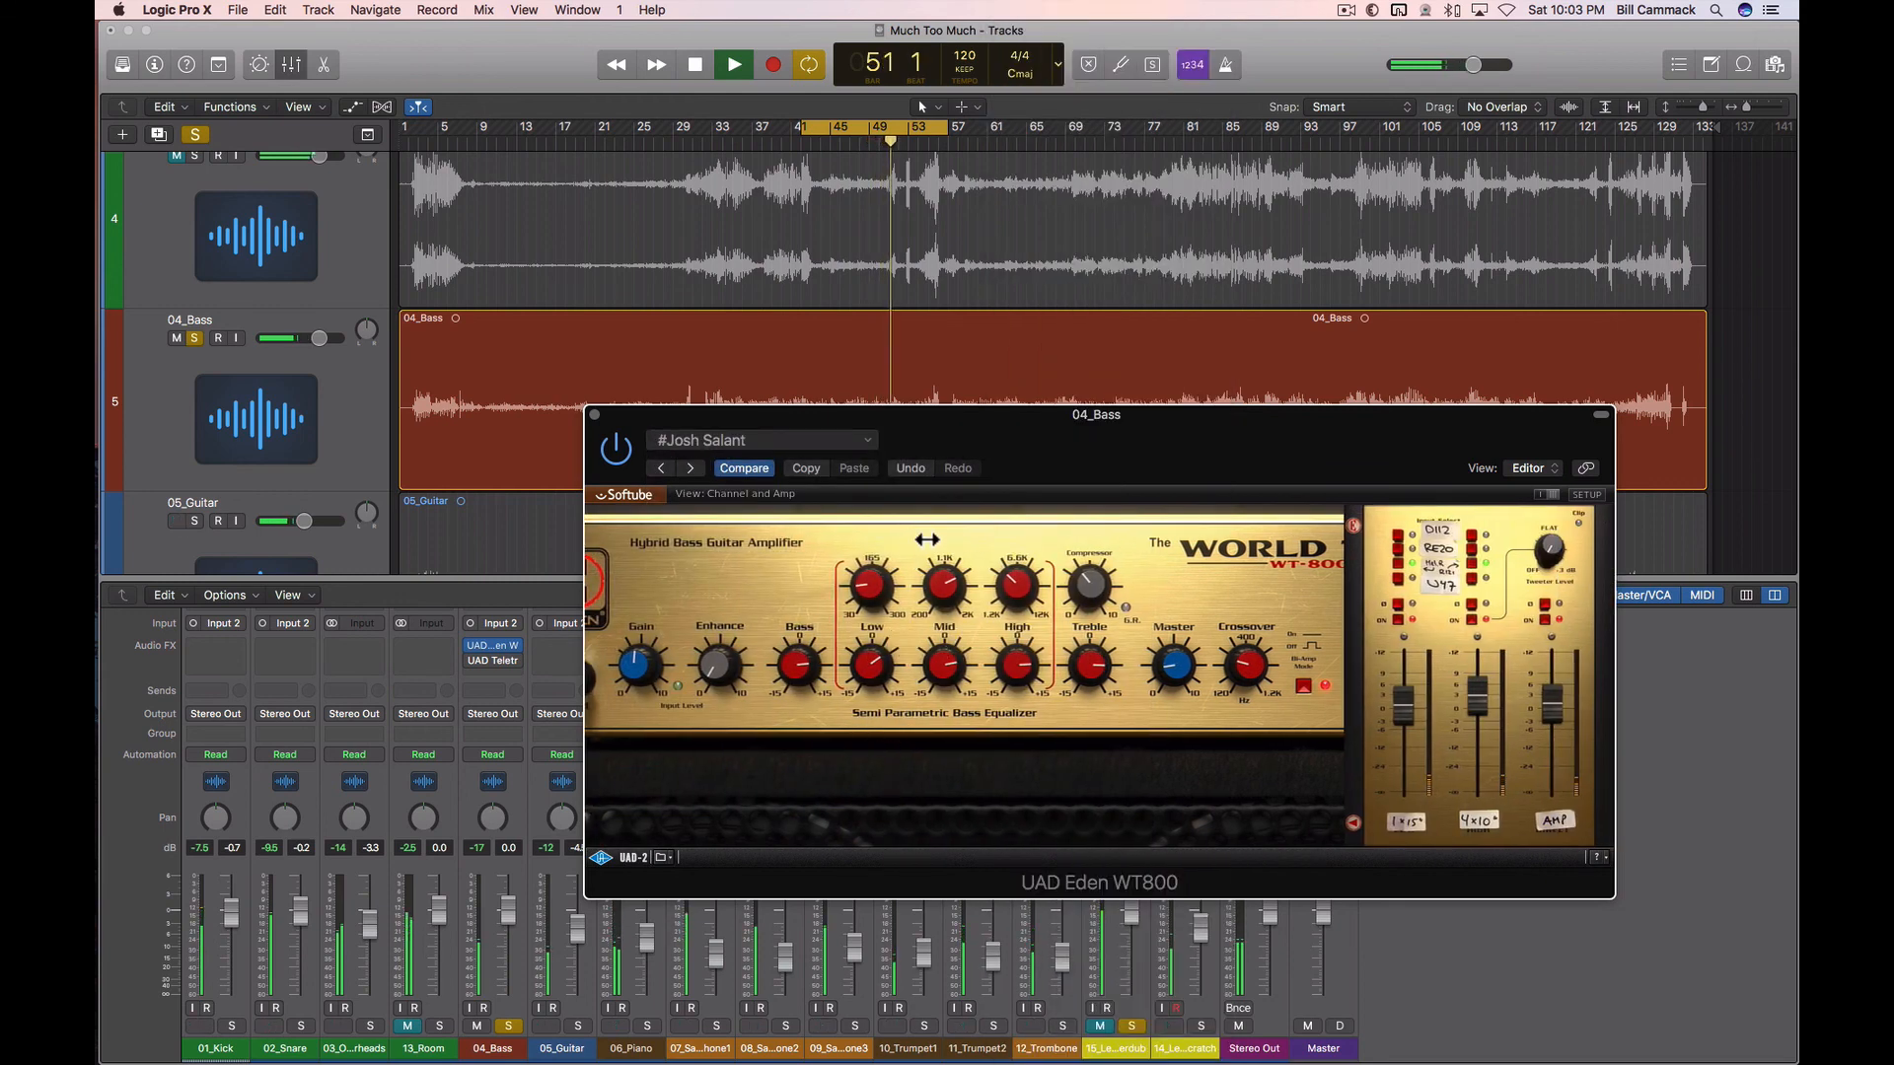
pyautogui.click(817, 437)
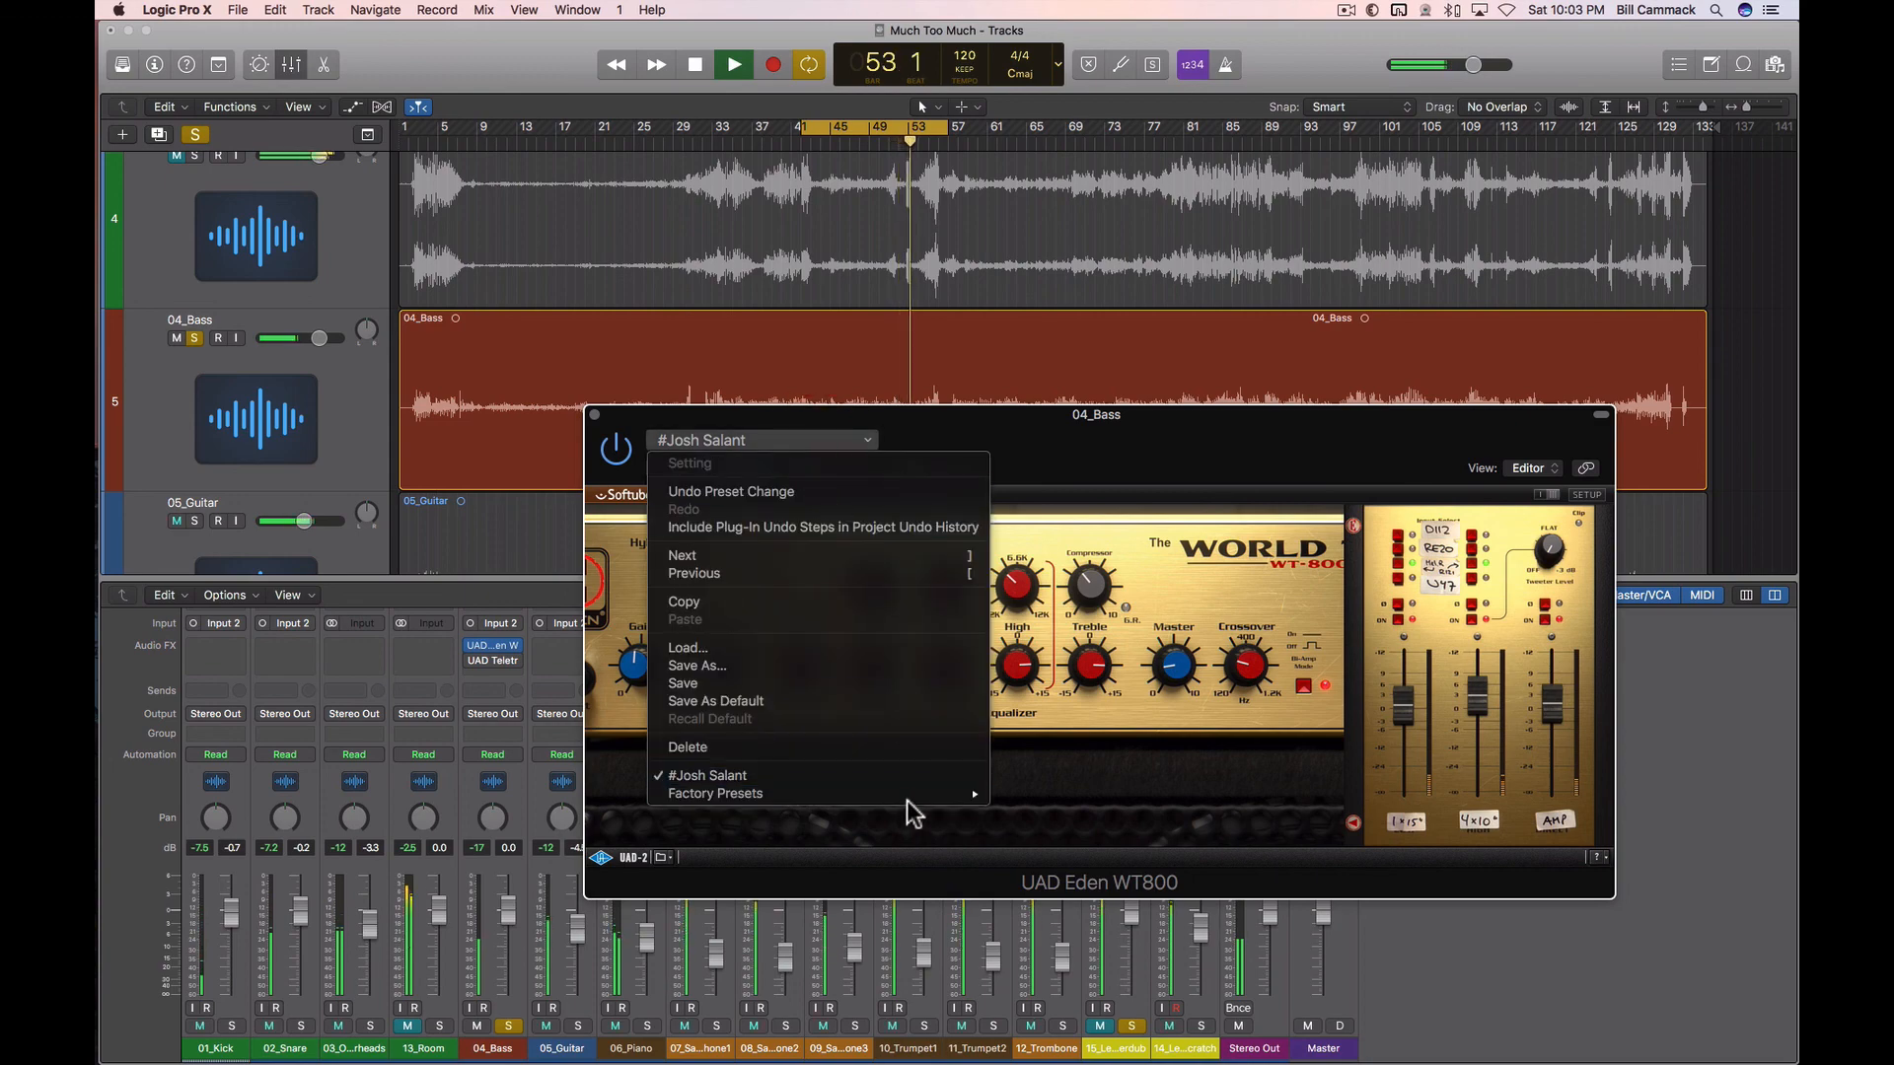
pyautogui.moveTo(908, 795)
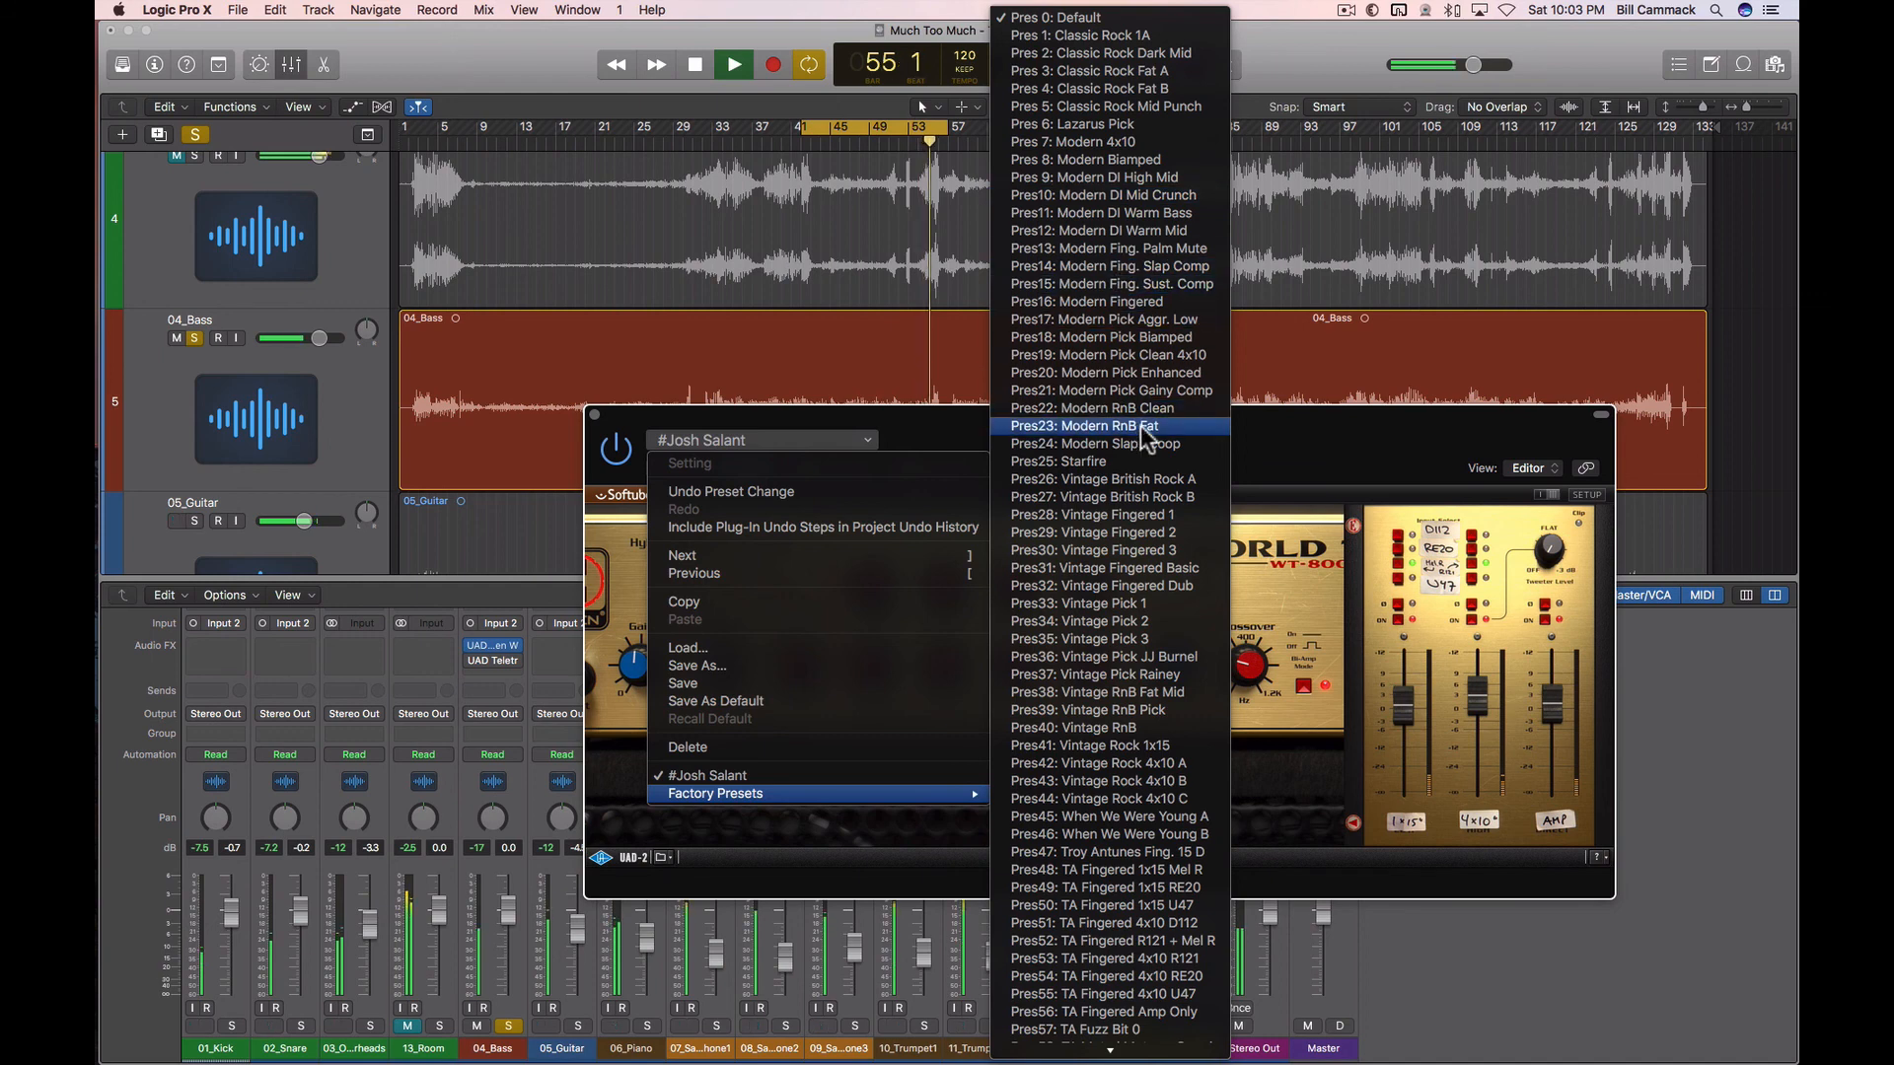
pyautogui.scroll(-1, 1141, 430)
pyautogui.scroll(-5, 1140, 424)
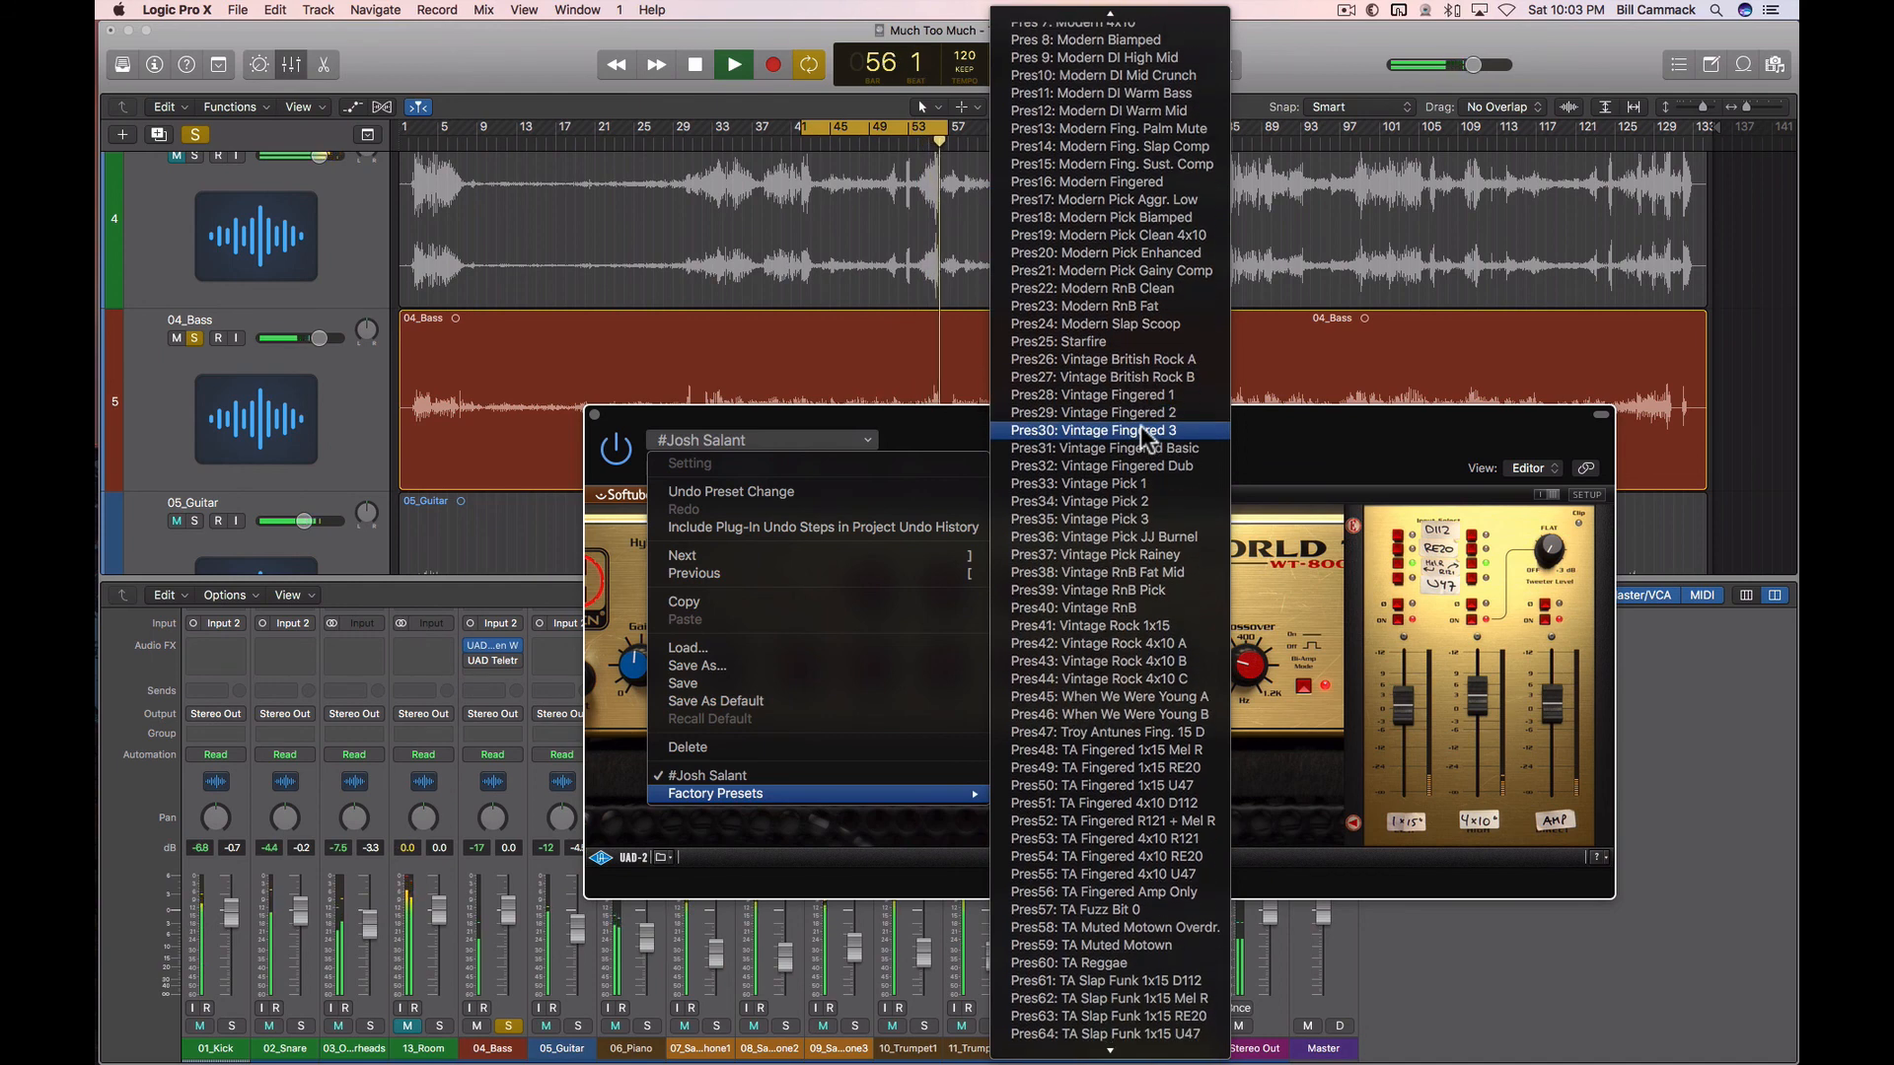
pyautogui.click(1142, 749)
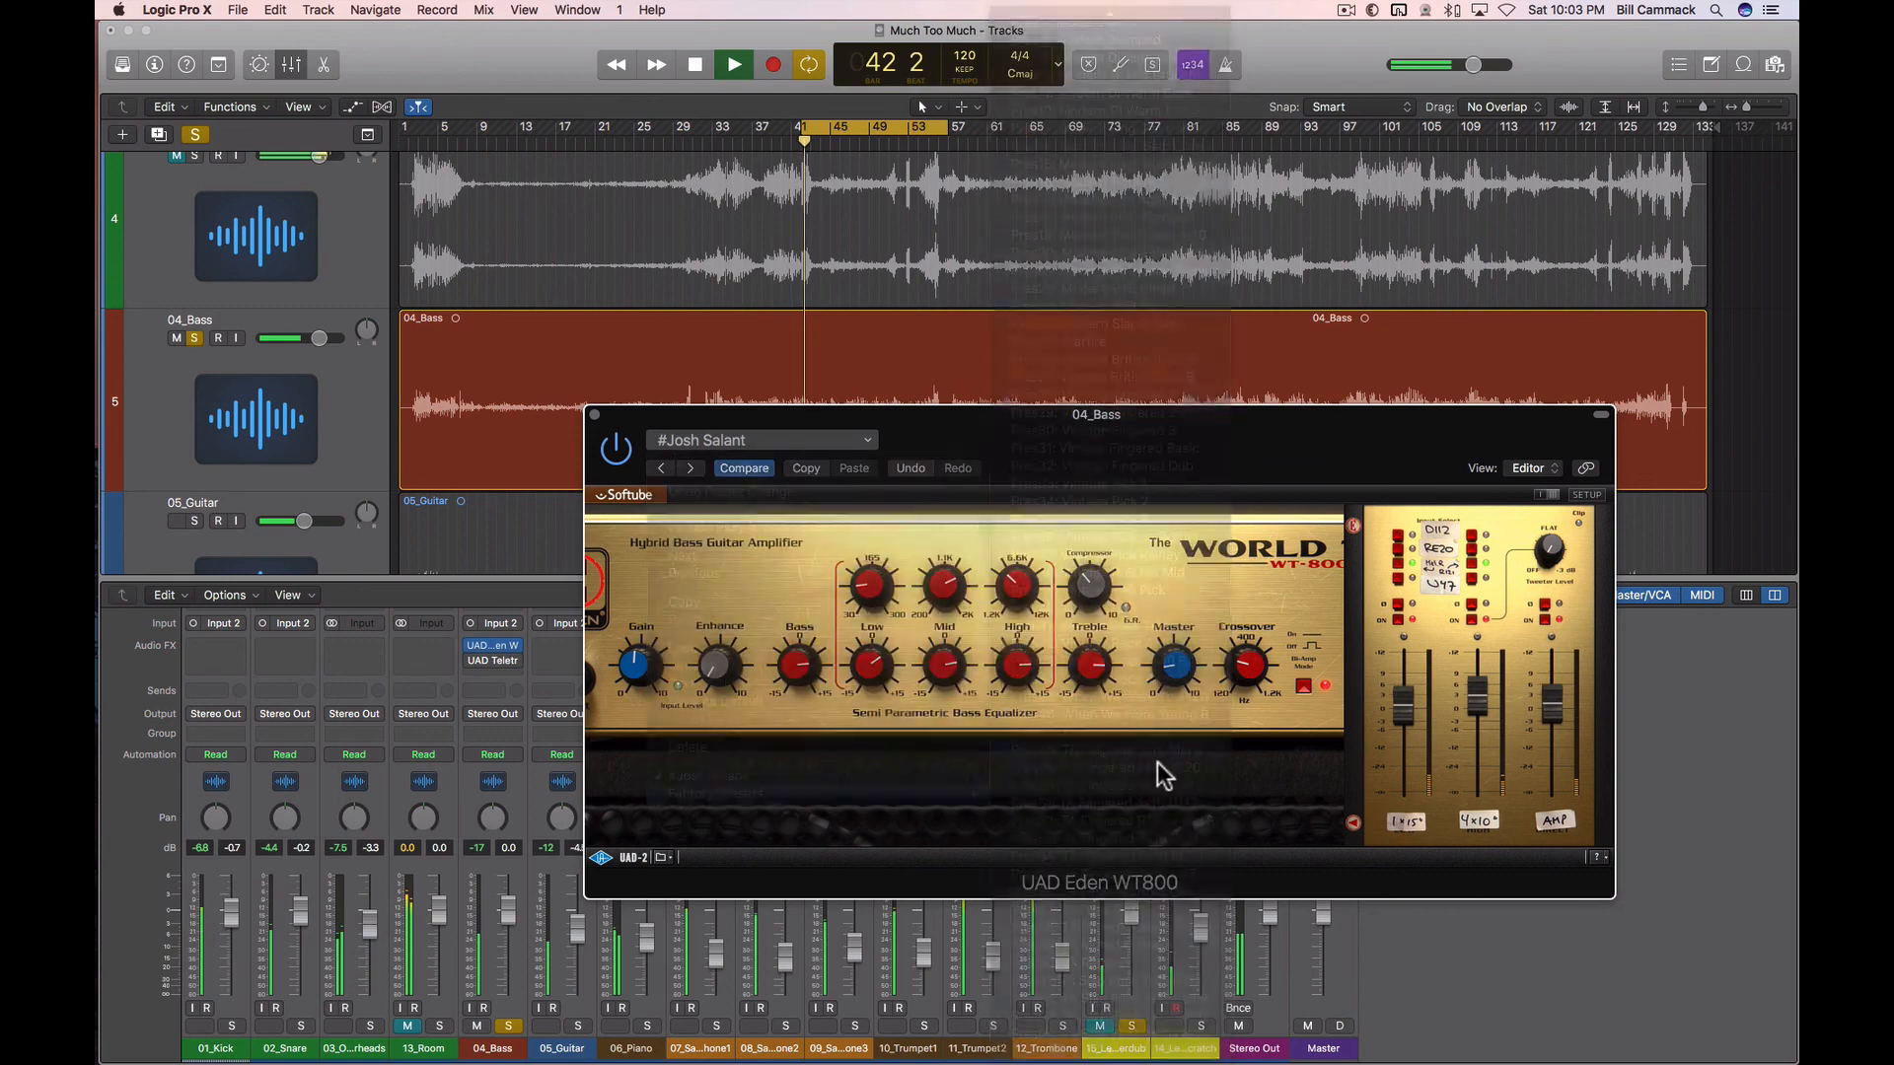
pyautogui.click(691, 467)
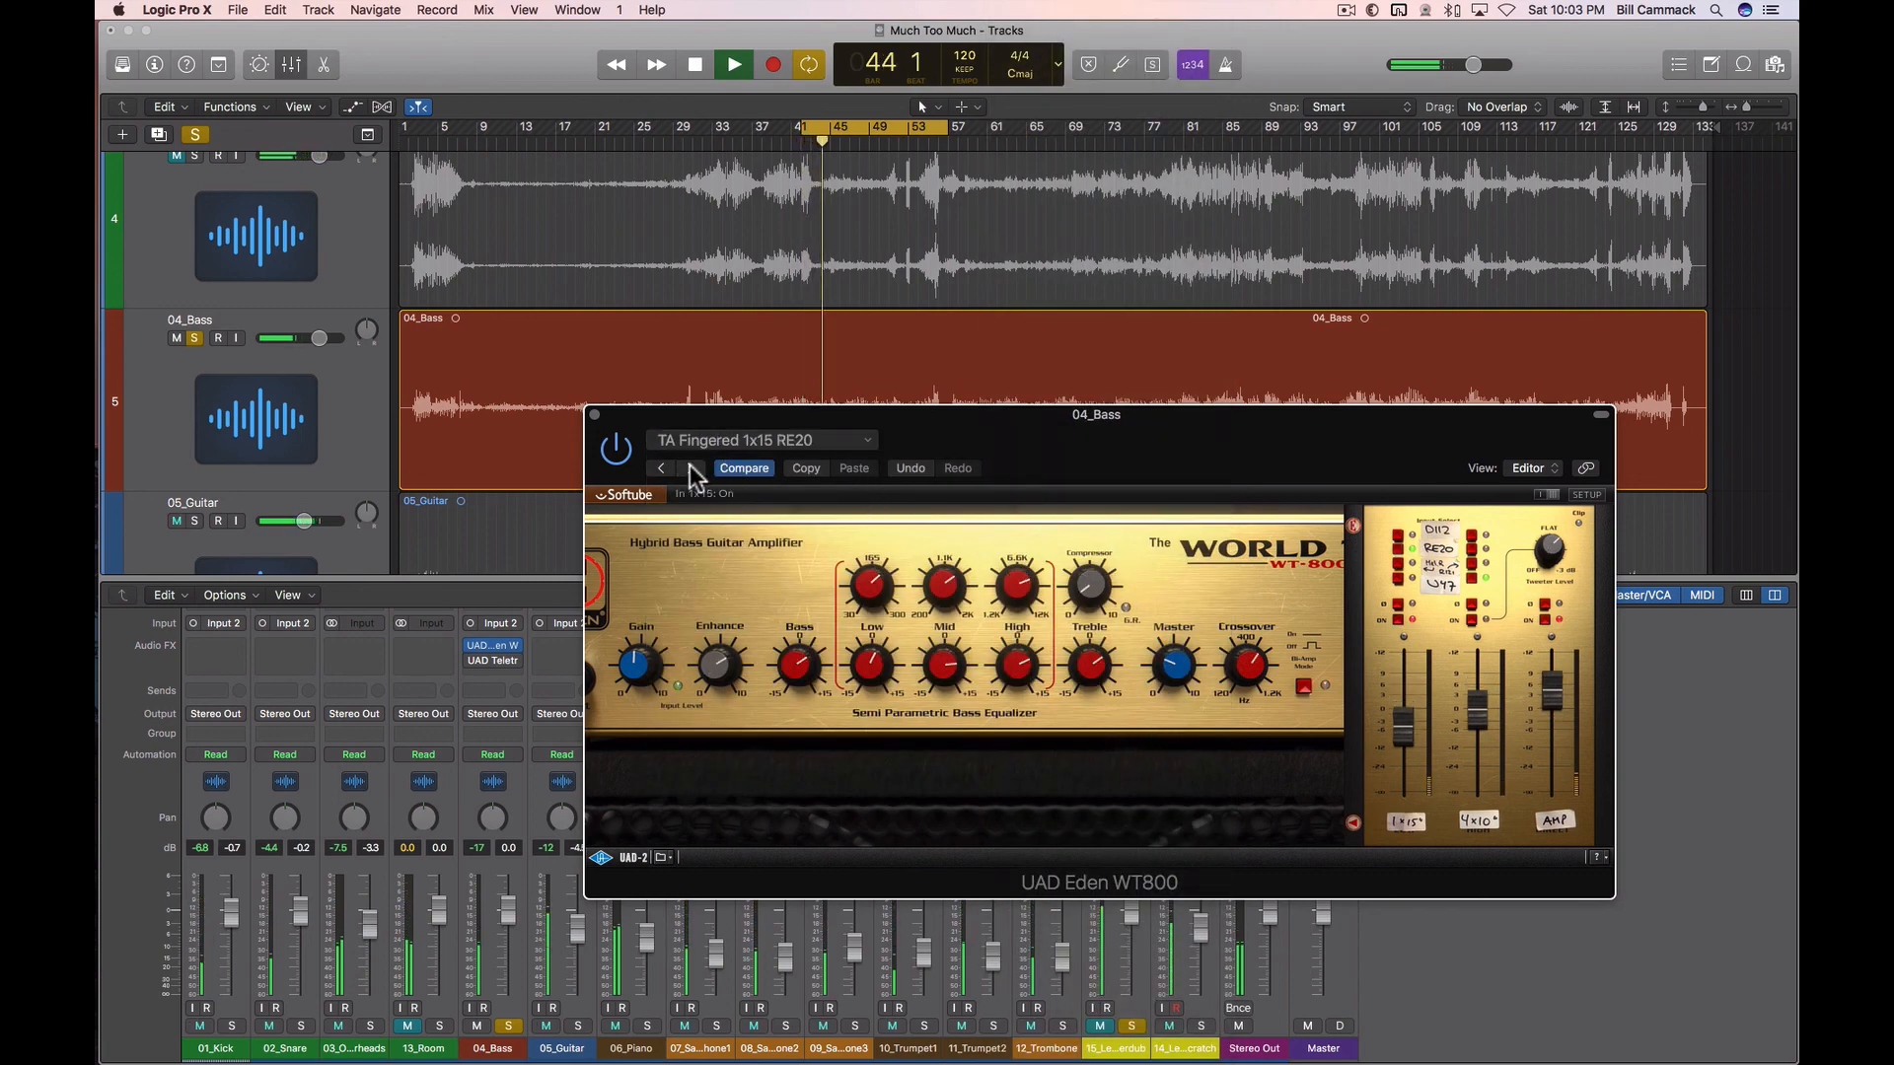
pyautogui.click(690, 467)
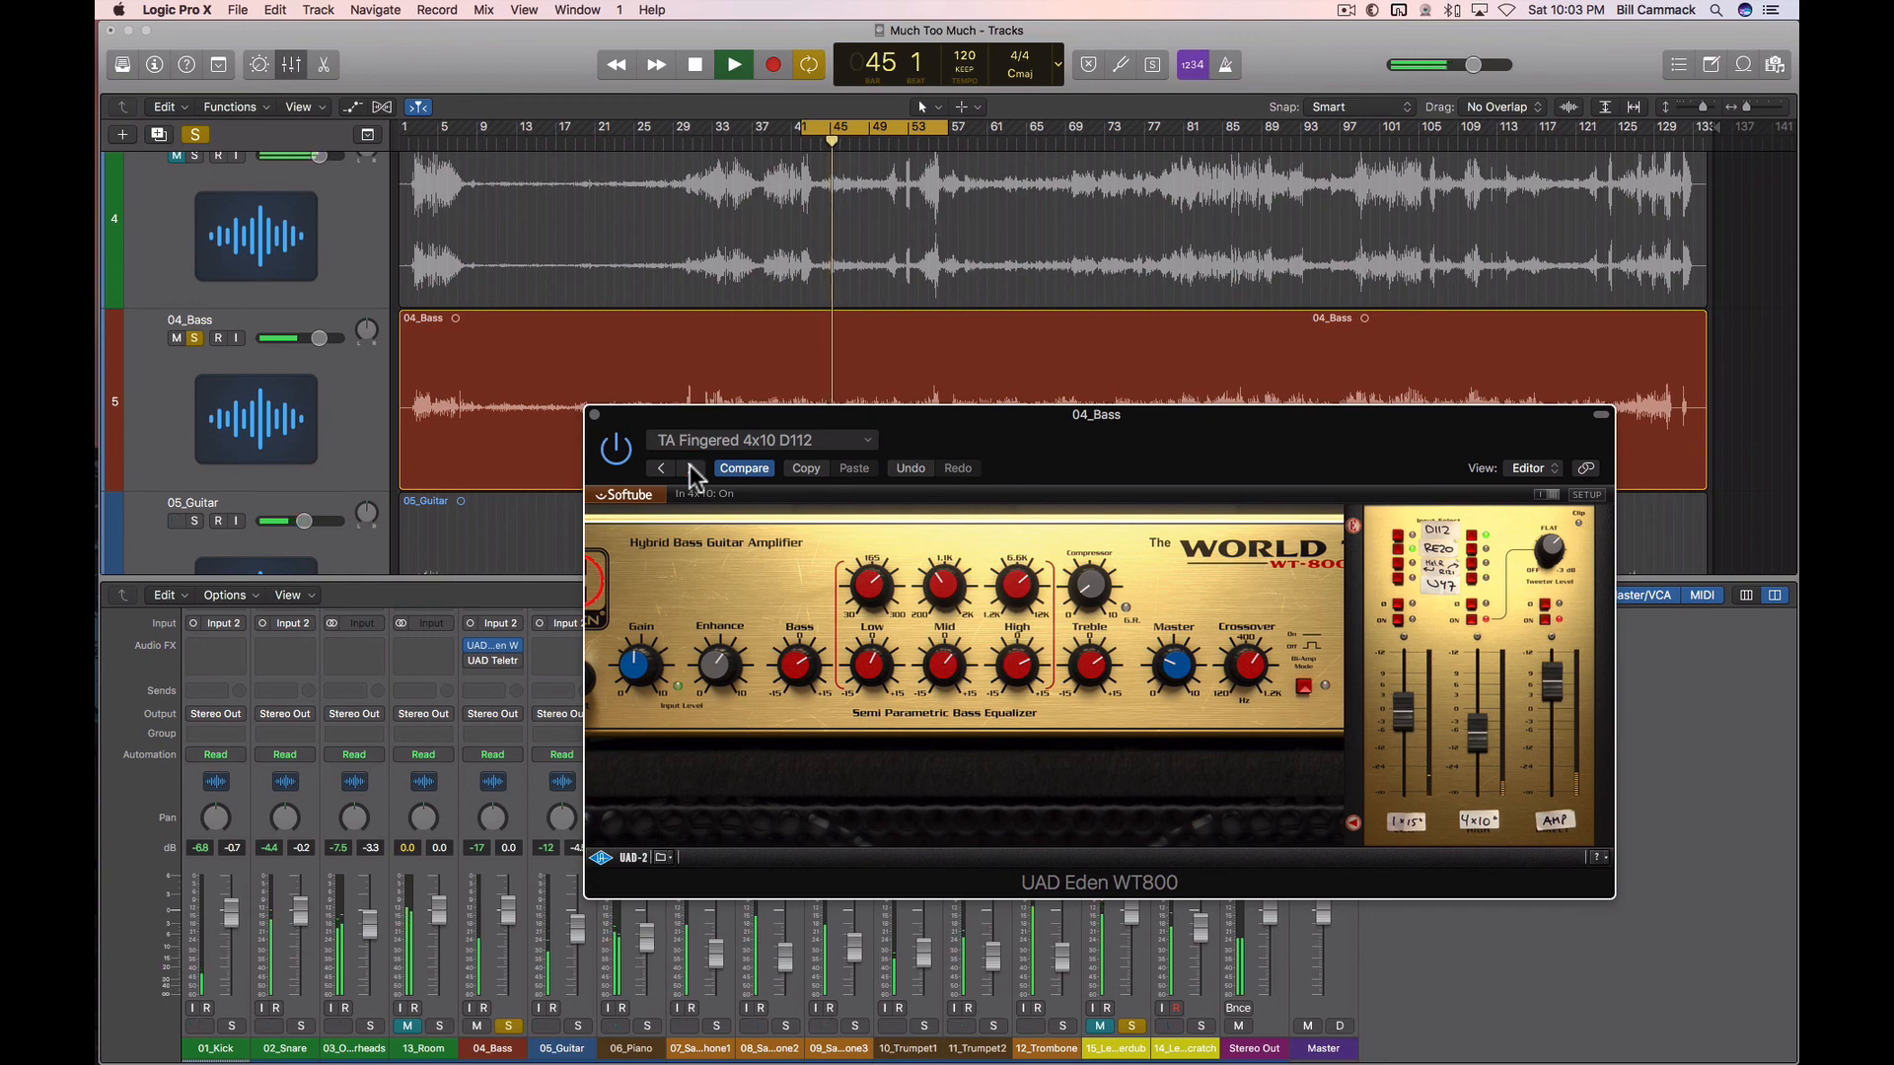
# Audition the TA Slap Funk 1x15 presets on the WT800, from D112 through Mel R and RE20 to U47.
pyautogui.click(784, 443)
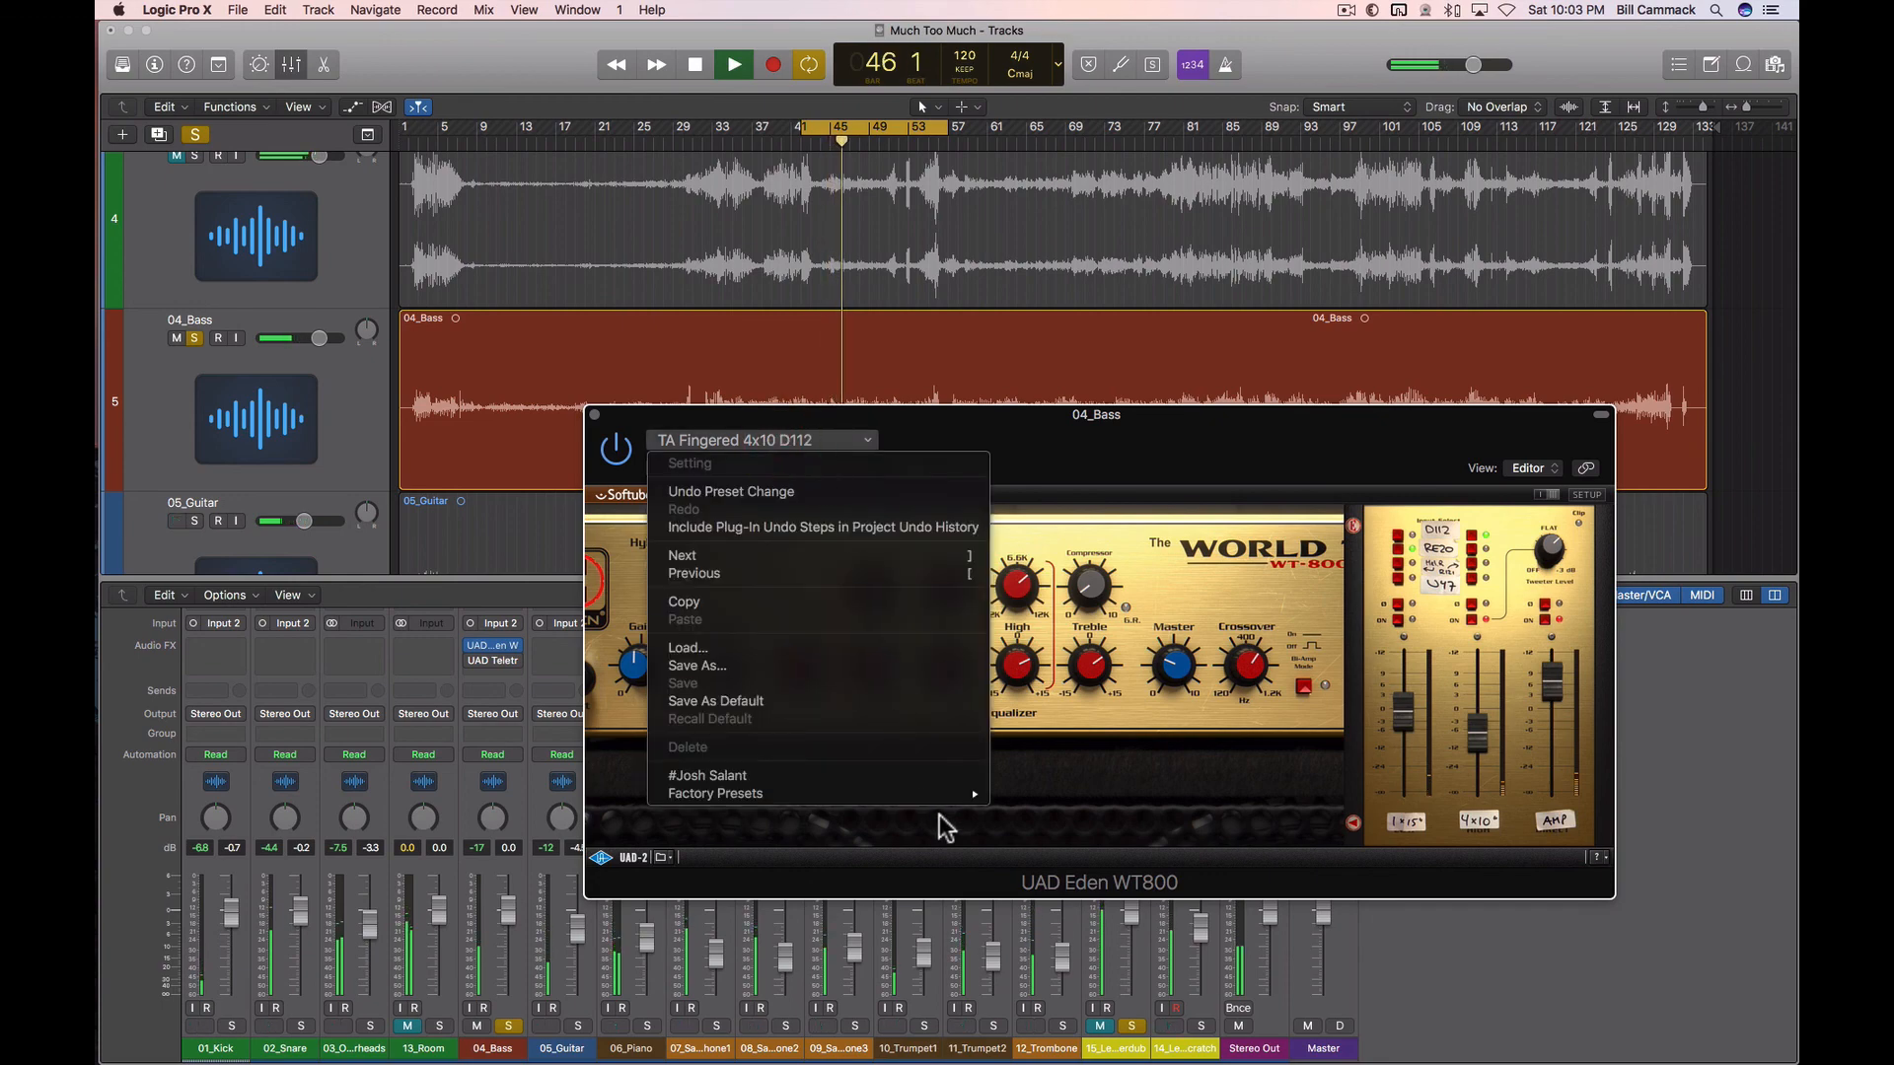
pyautogui.moveTo(973, 795)
pyautogui.scroll(-5, 1115, 932)
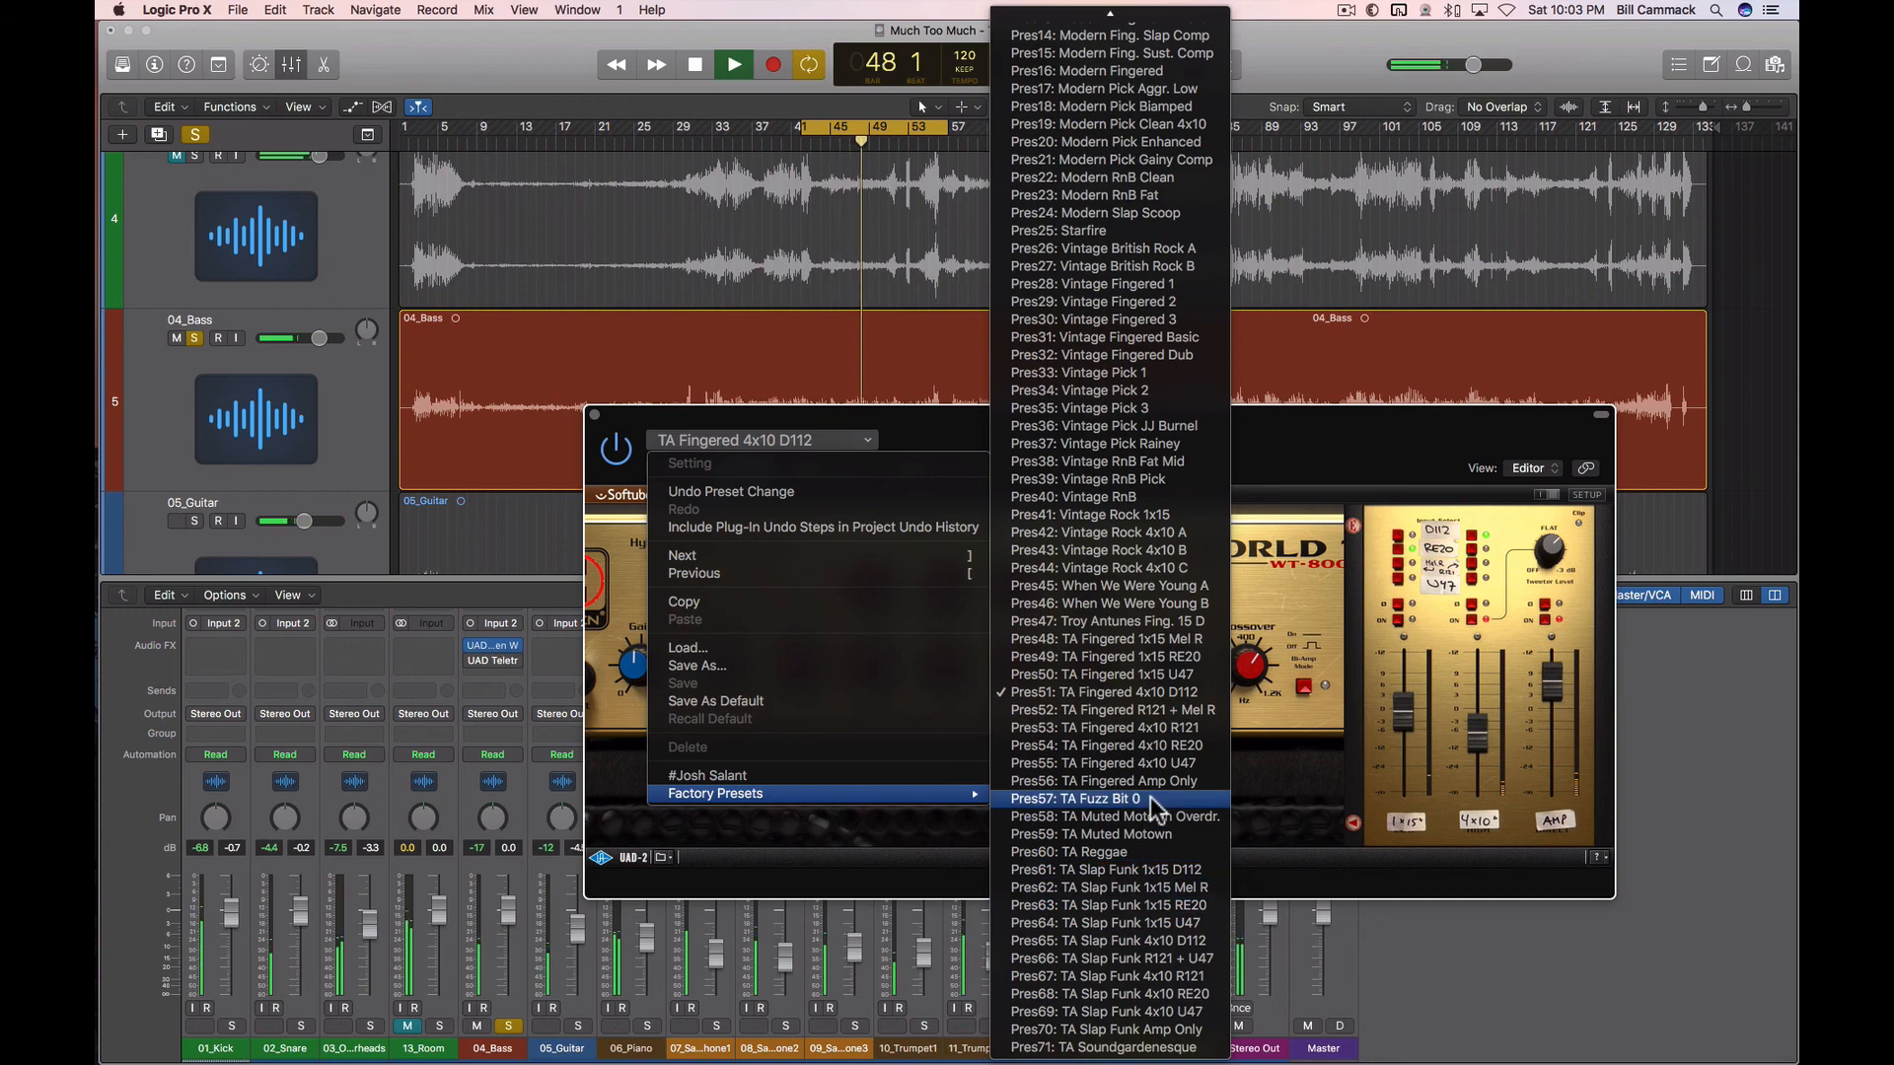
pyautogui.click(1143, 870)
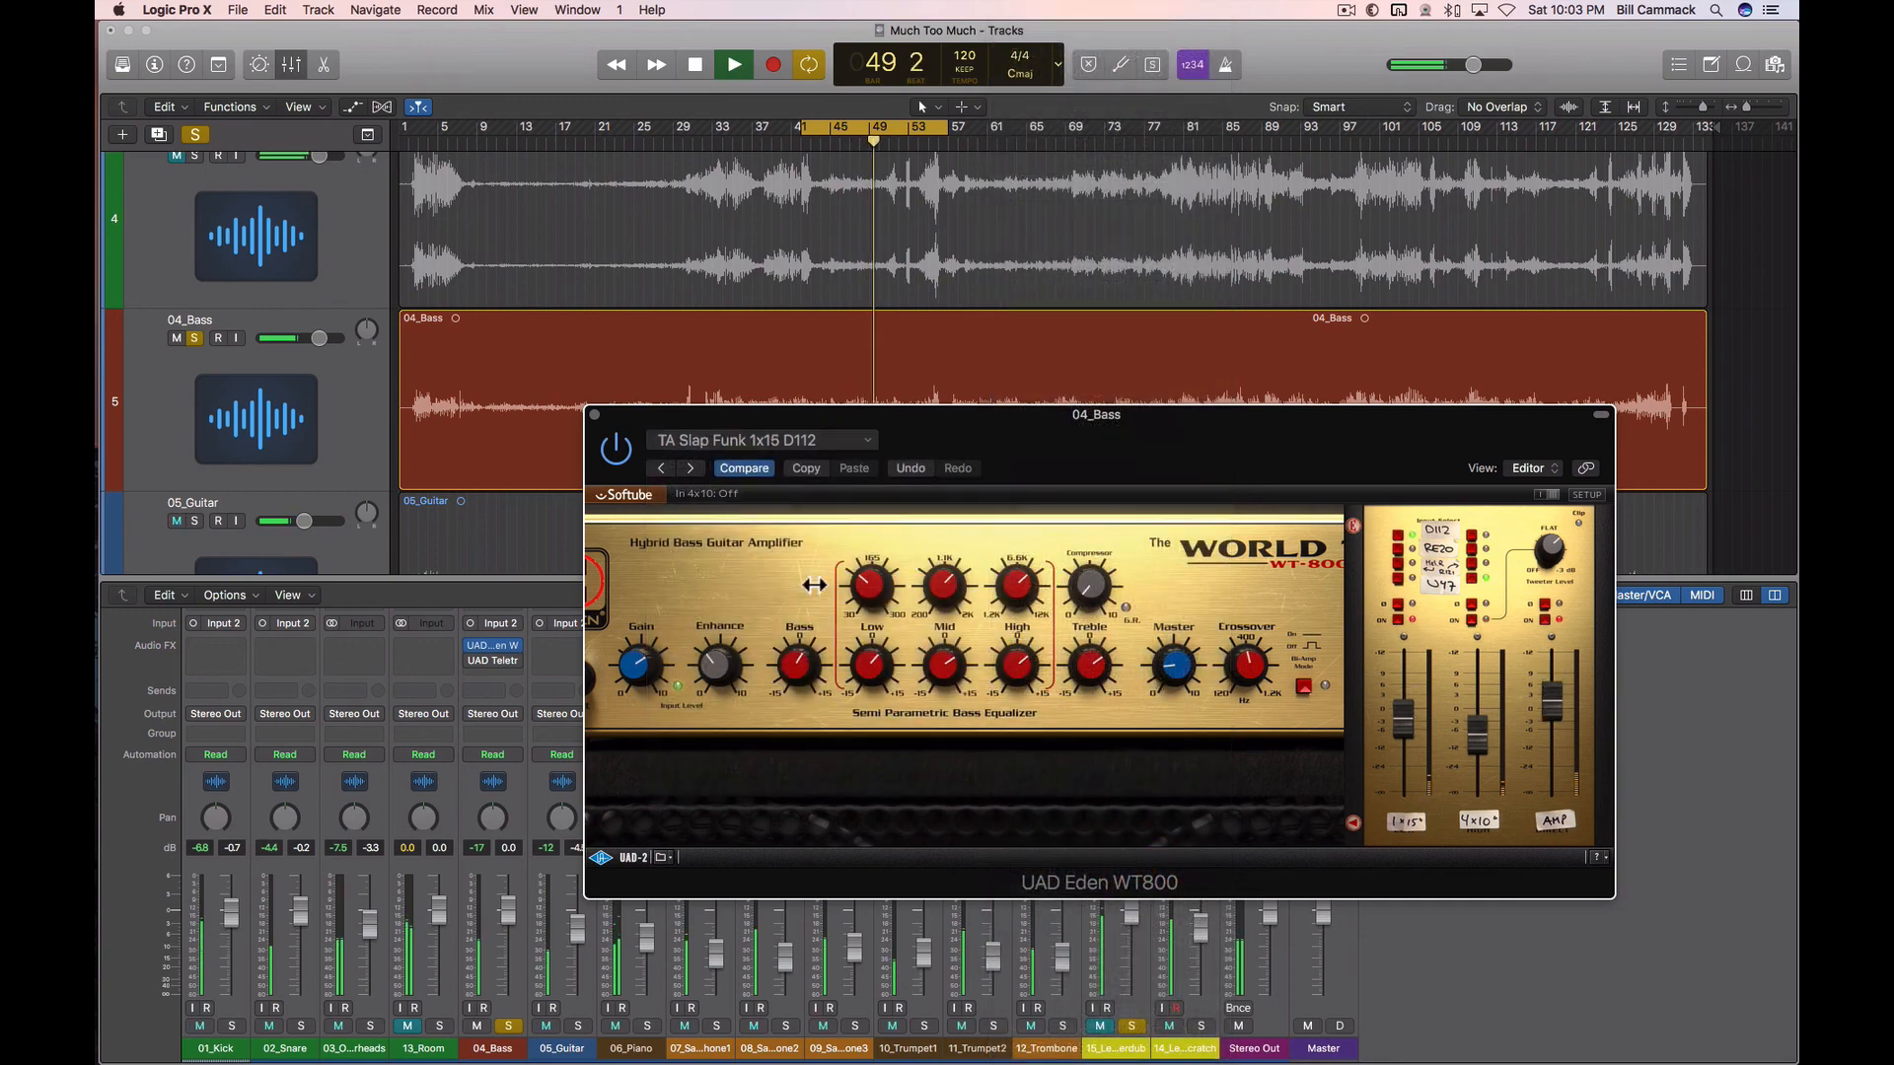
pyautogui.click(689, 468)
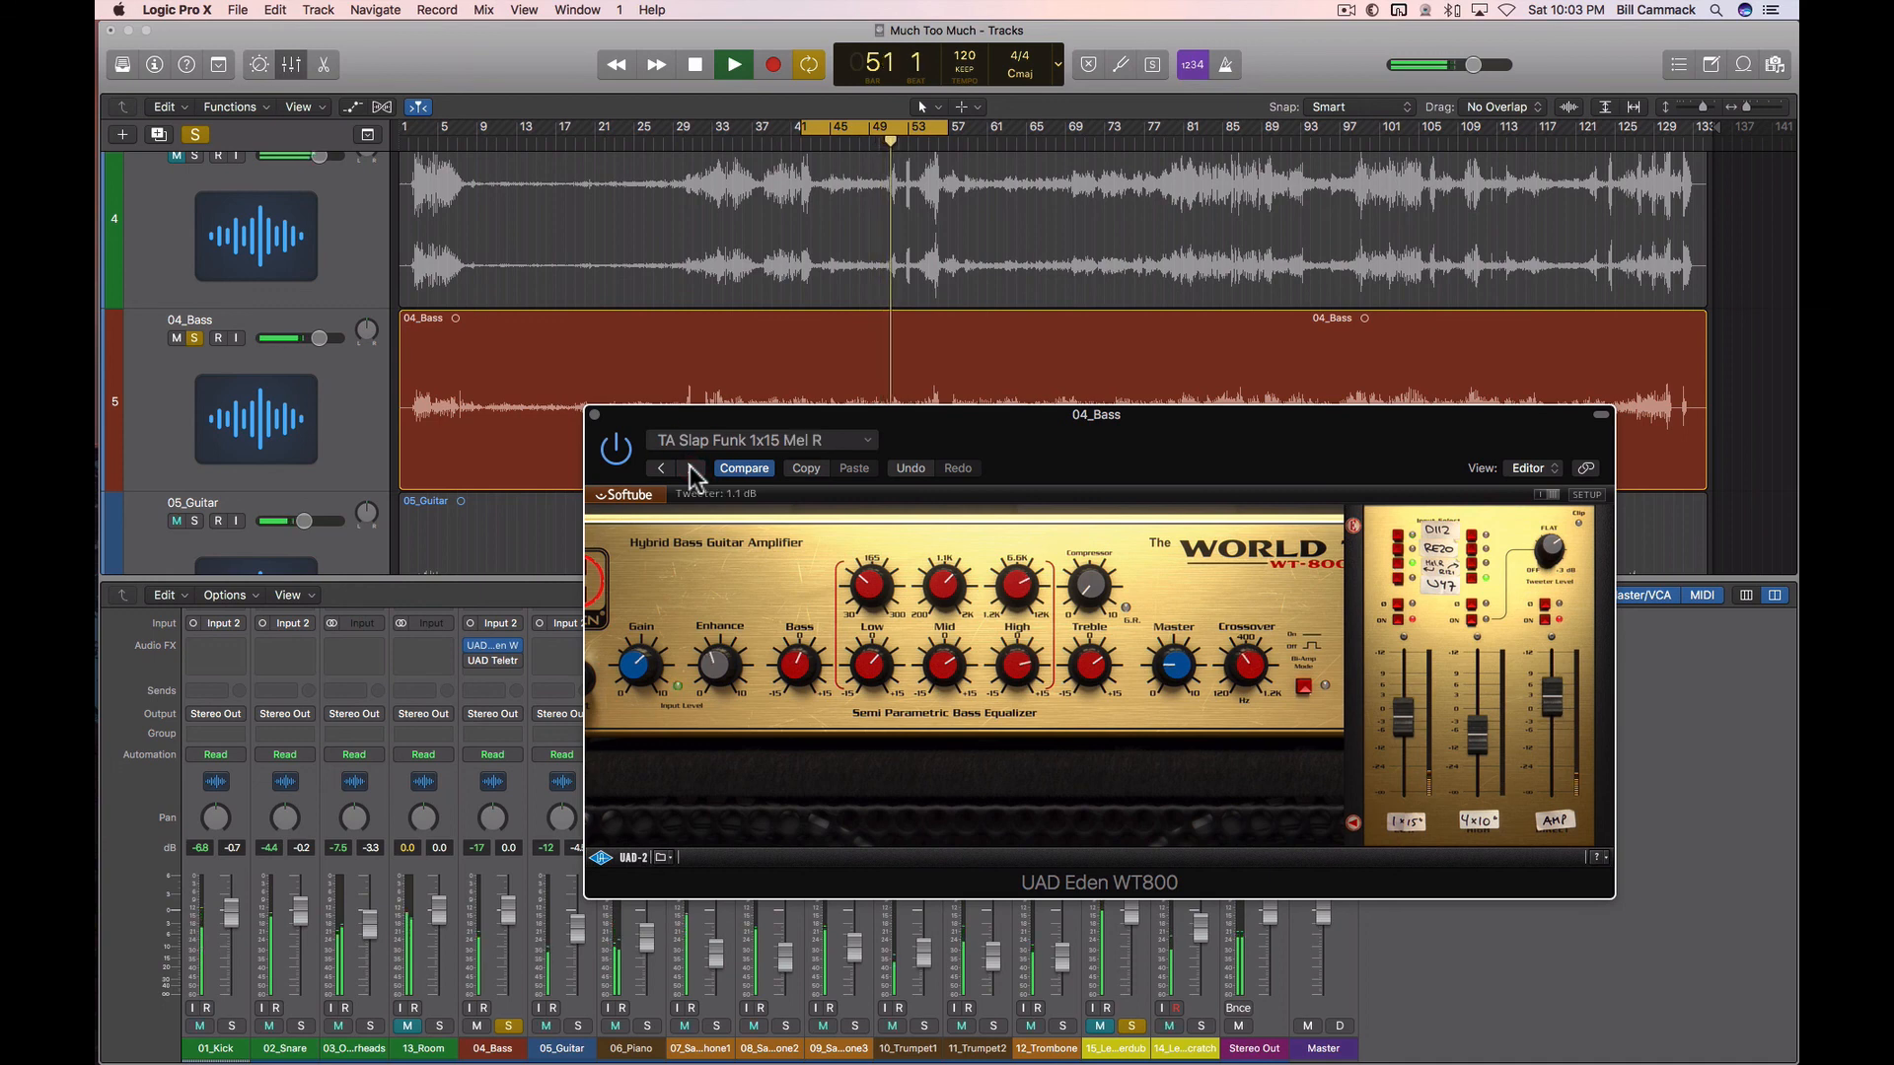
pyautogui.click(690, 467)
pyautogui.click(690, 468)
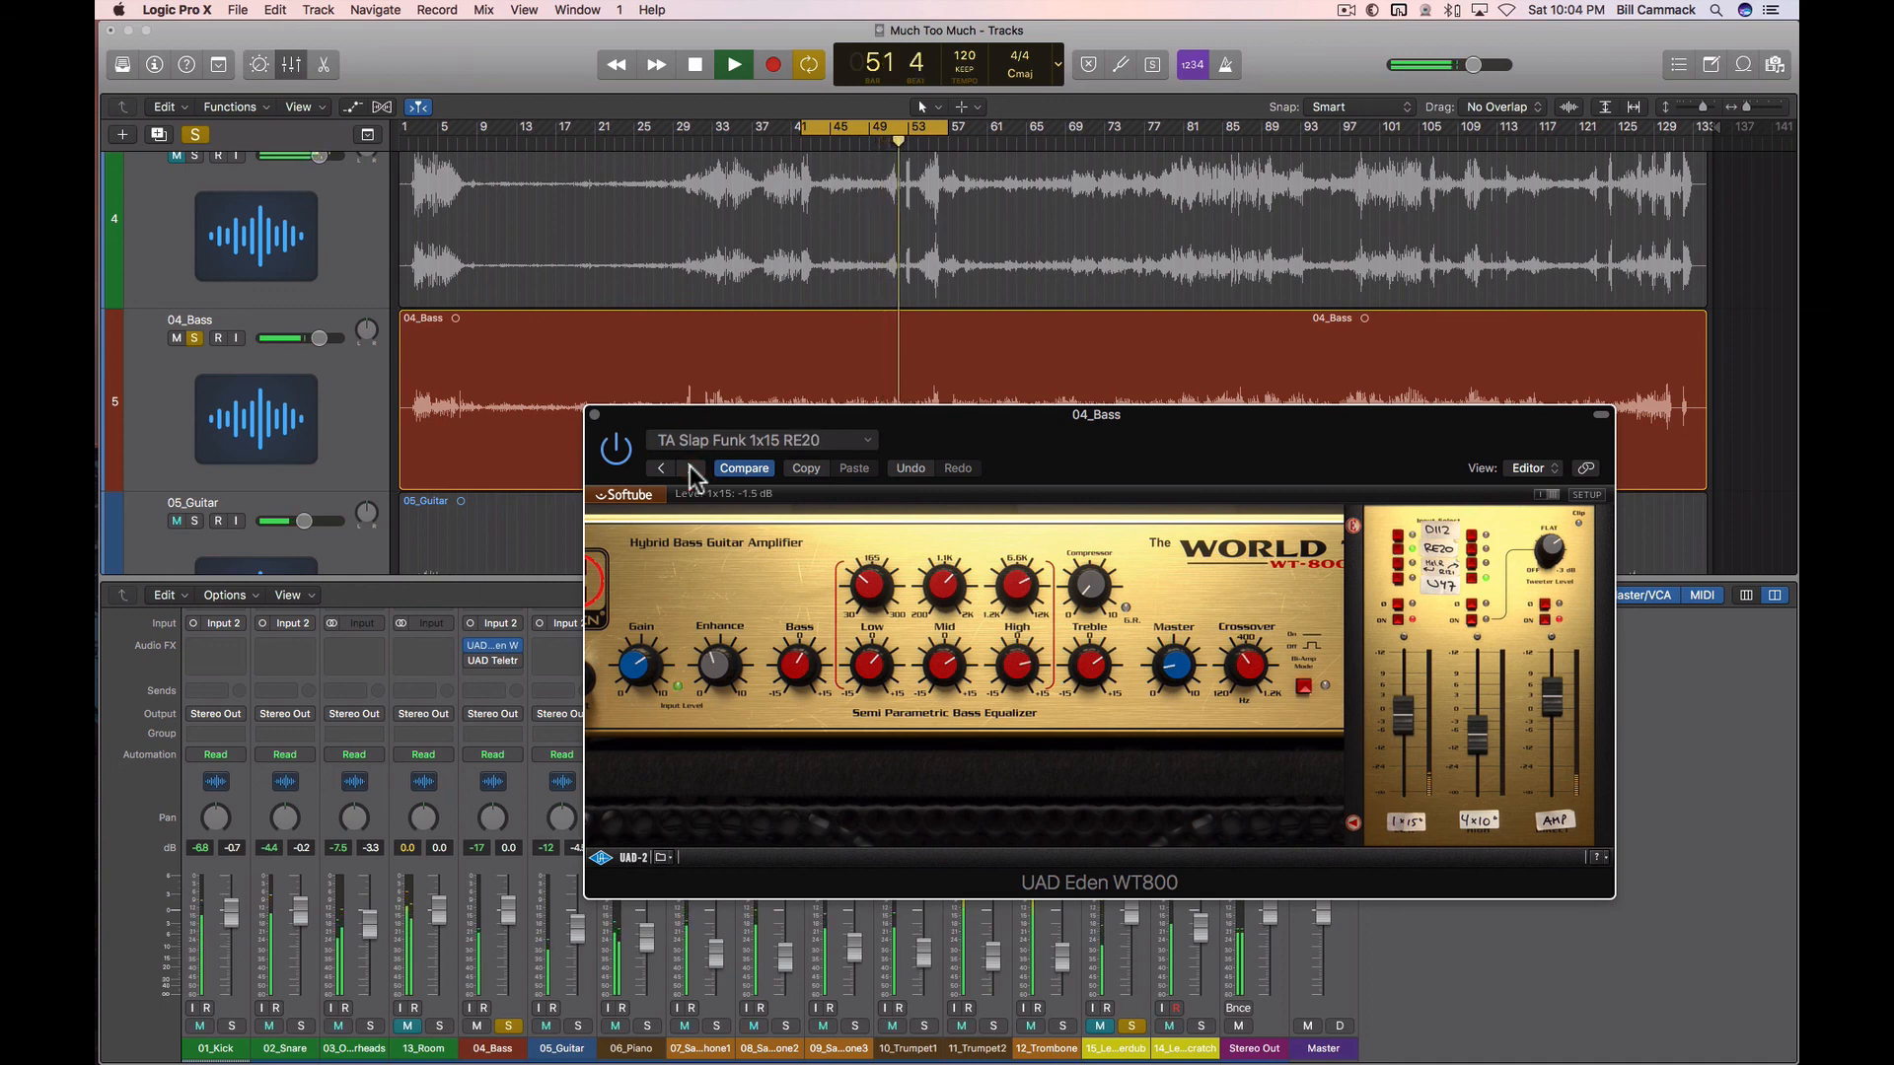
# Load the Modern DI Warm Mid factory preset, compare it with the amp bypassed, and set the WT800's Compressor to 4.3.
pyautogui.click(740, 441)
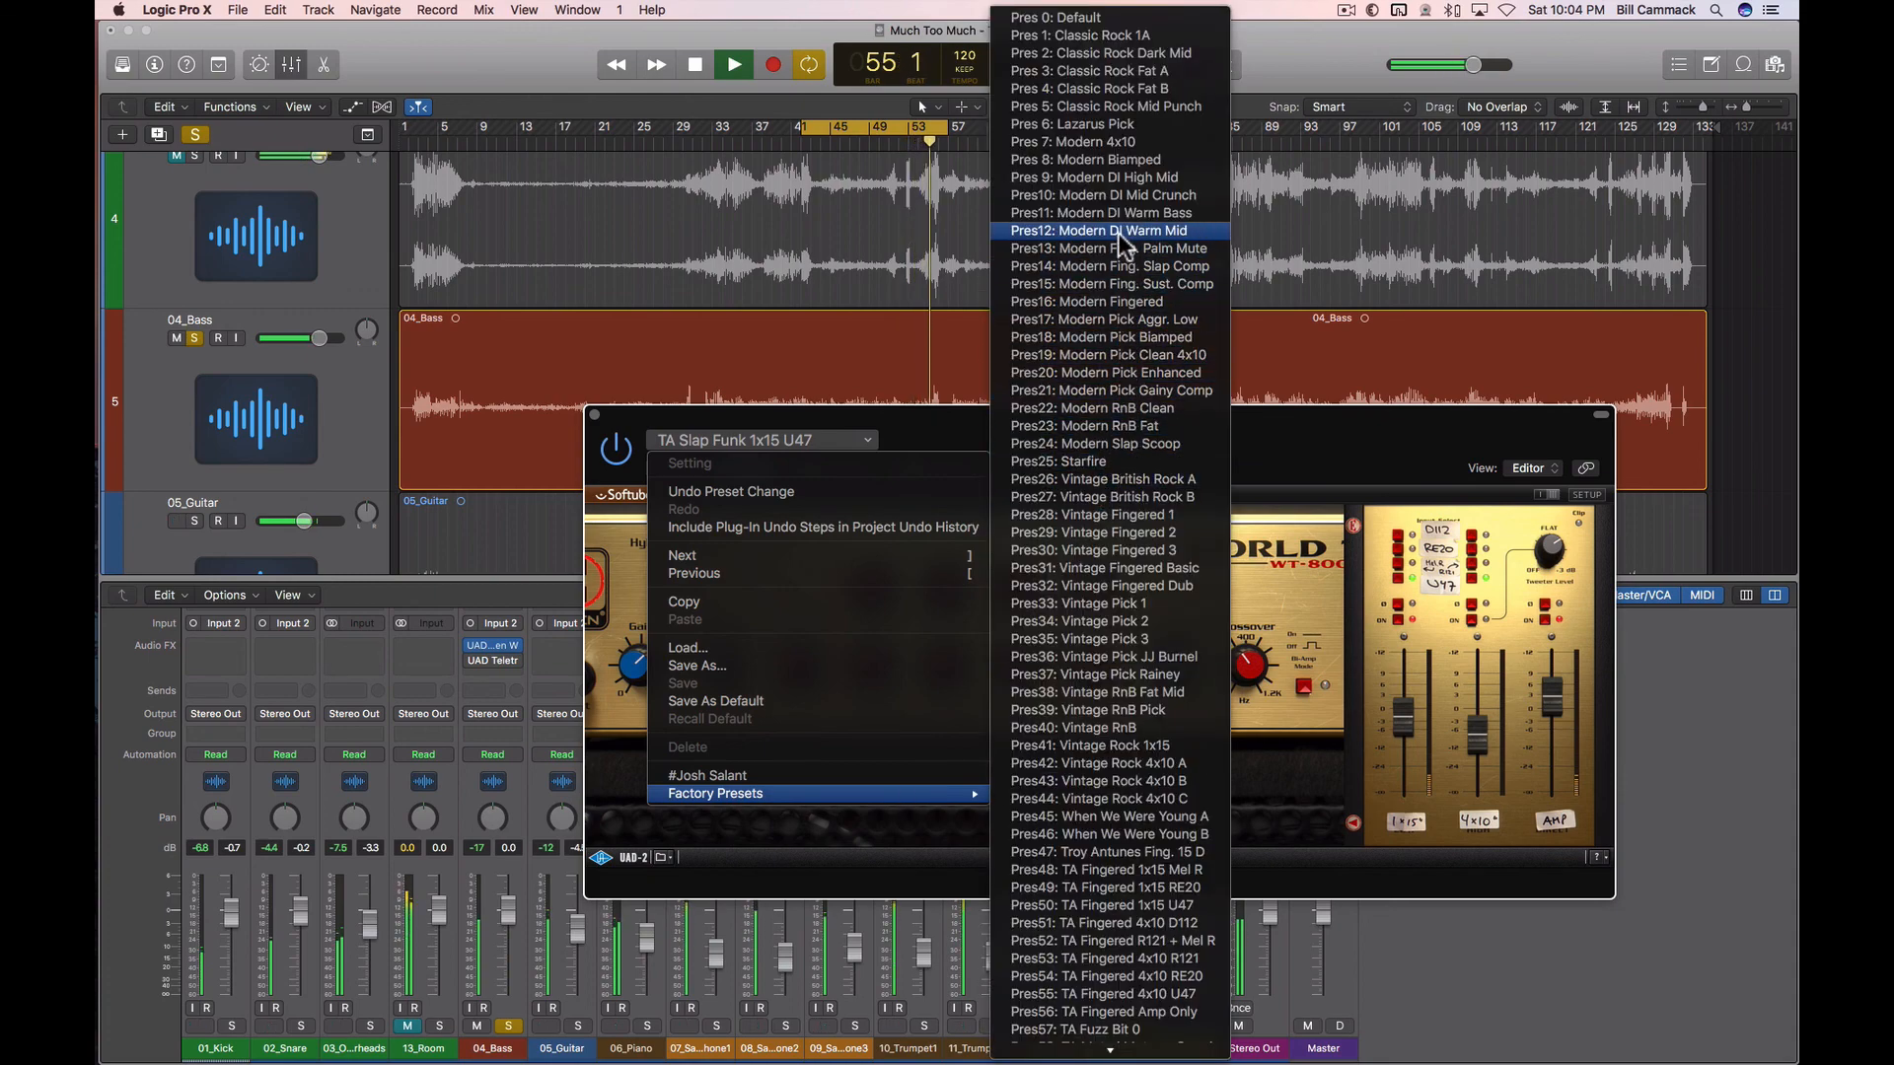
pyautogui.click(1122, 231)
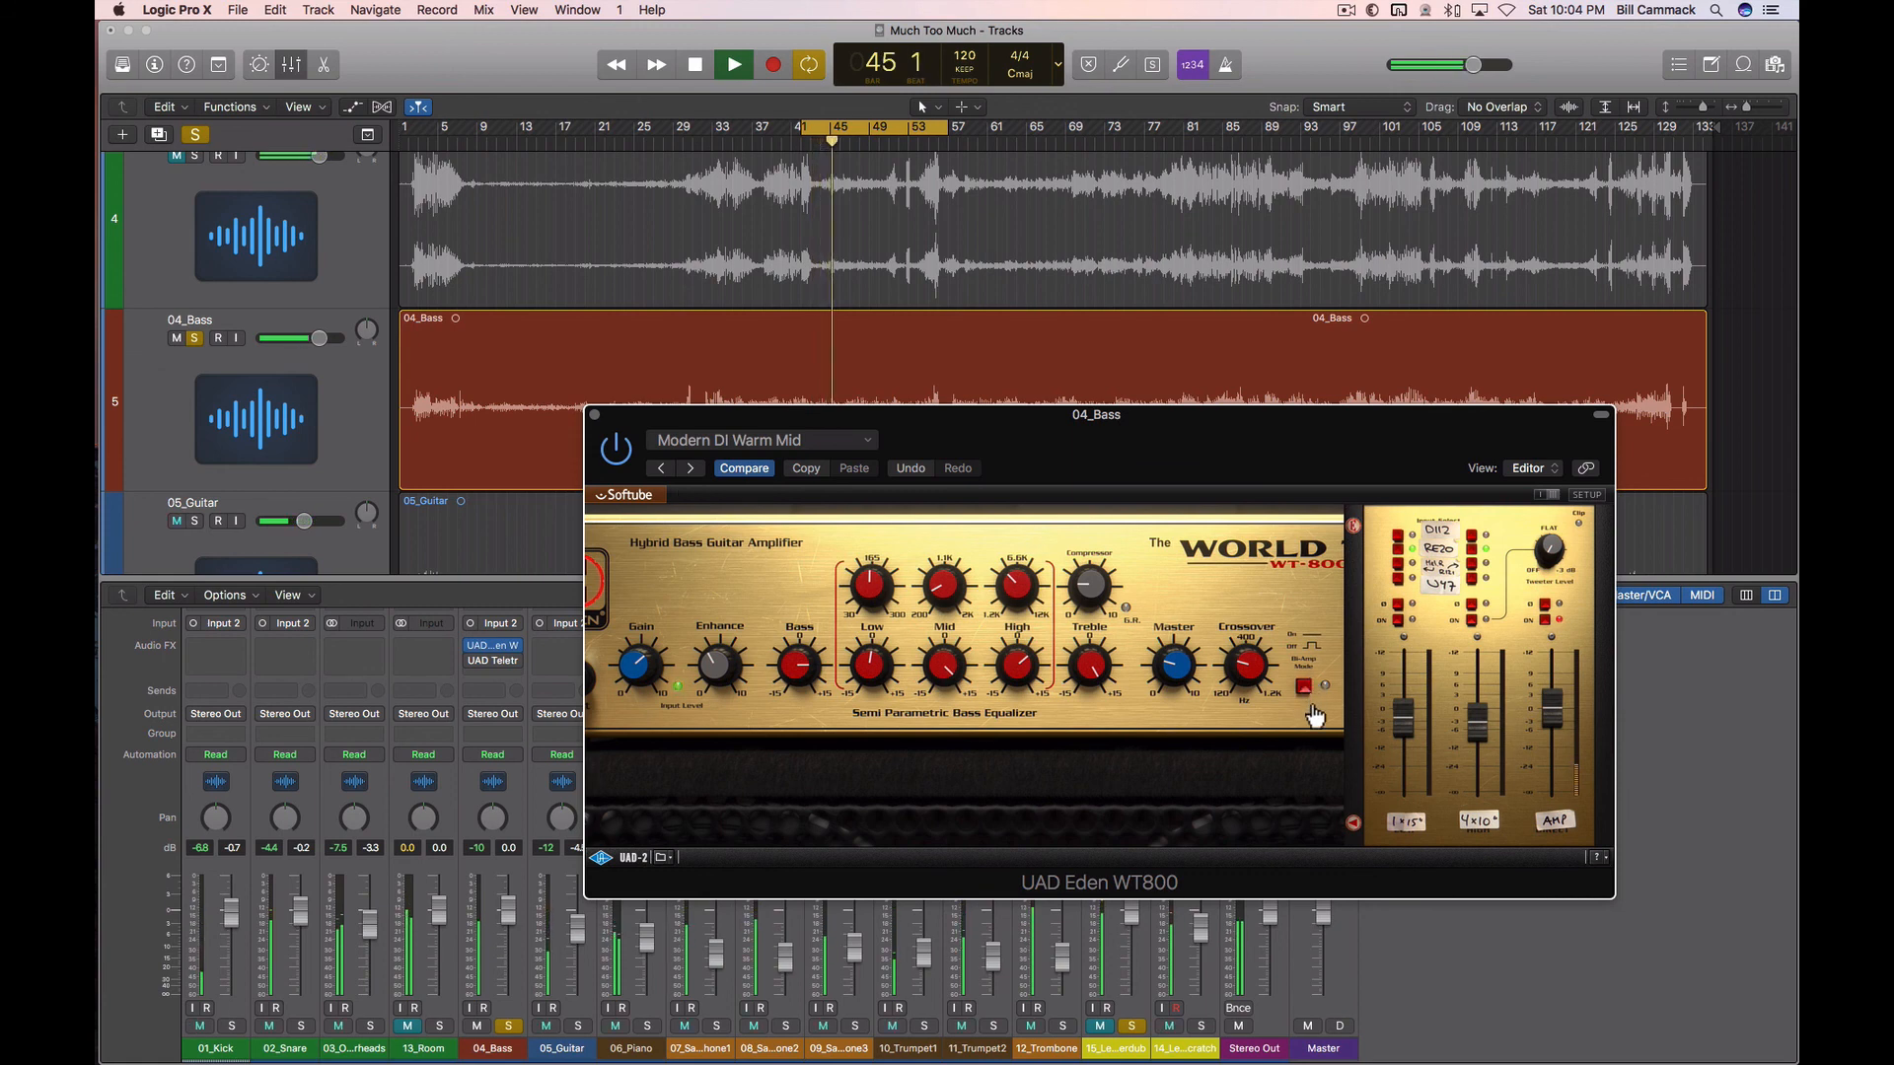
pyautogui.click(1357, 575)
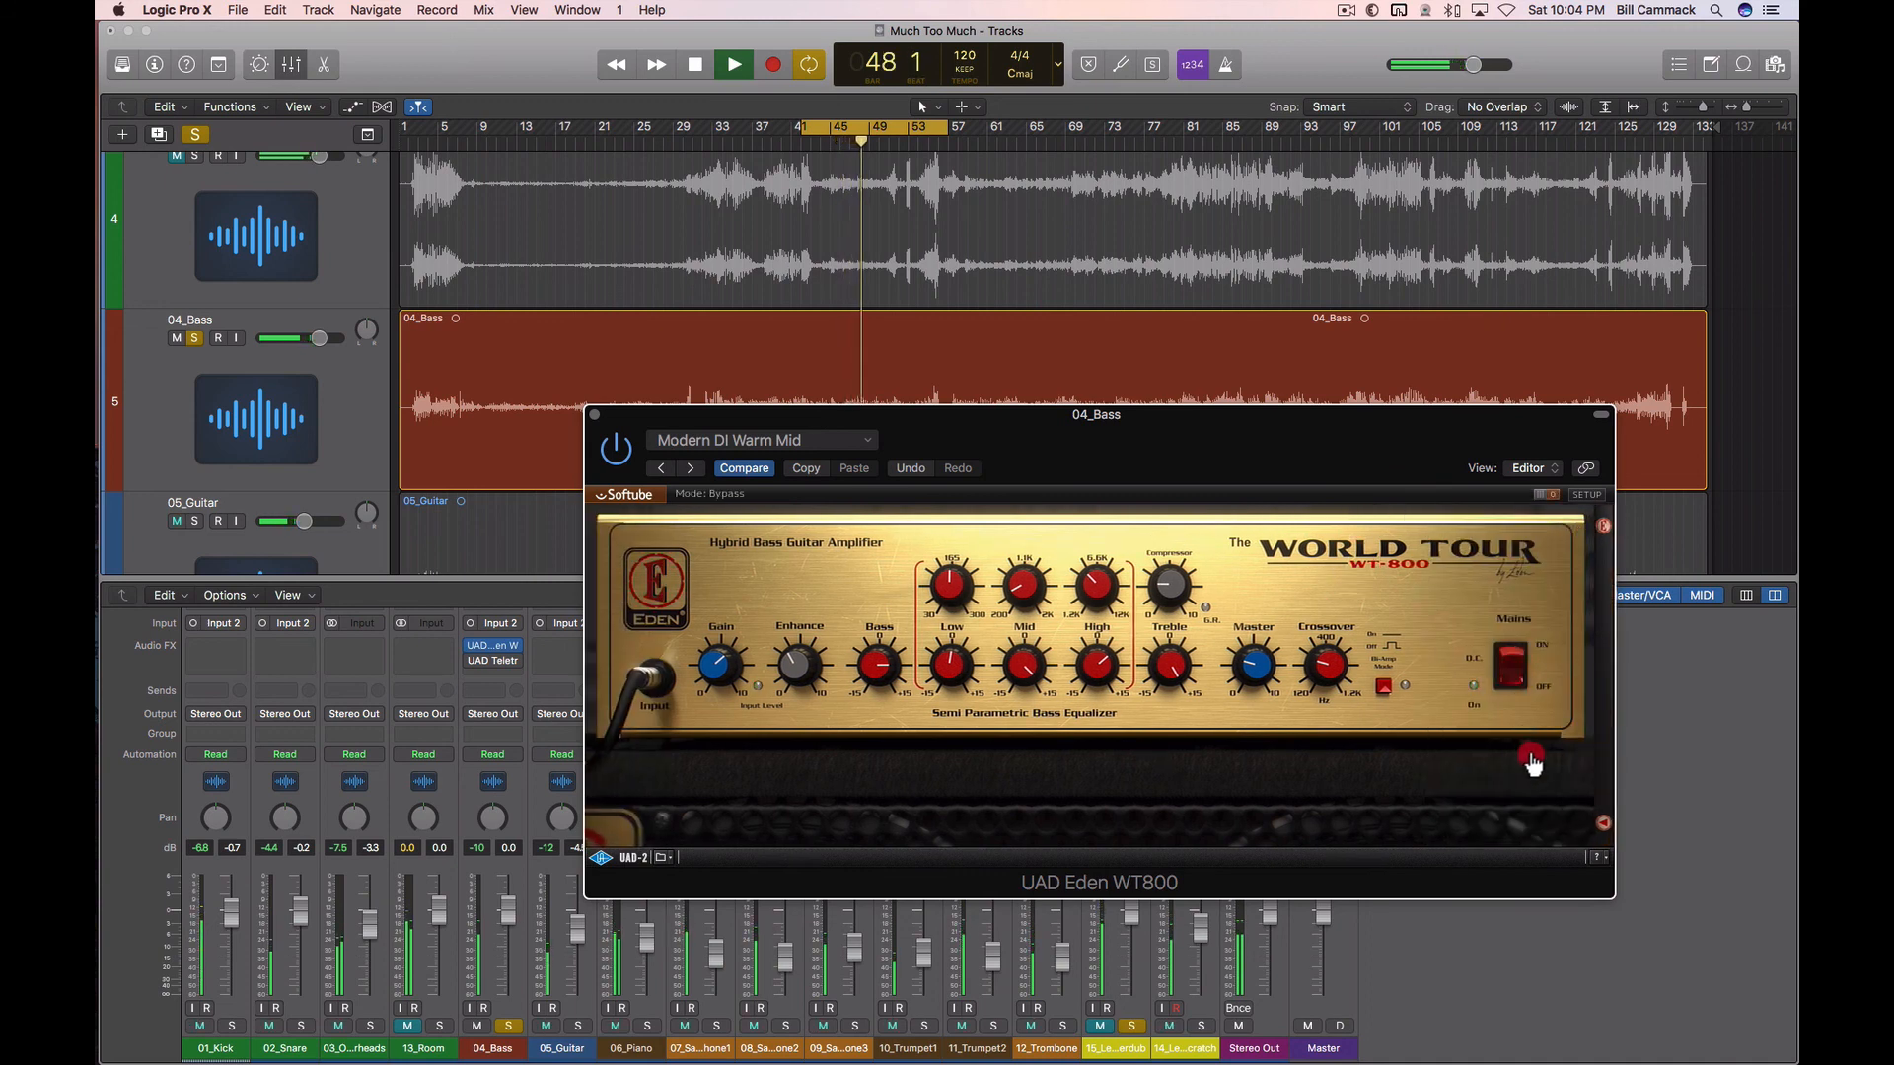
pyautogui.click(1531, 758)
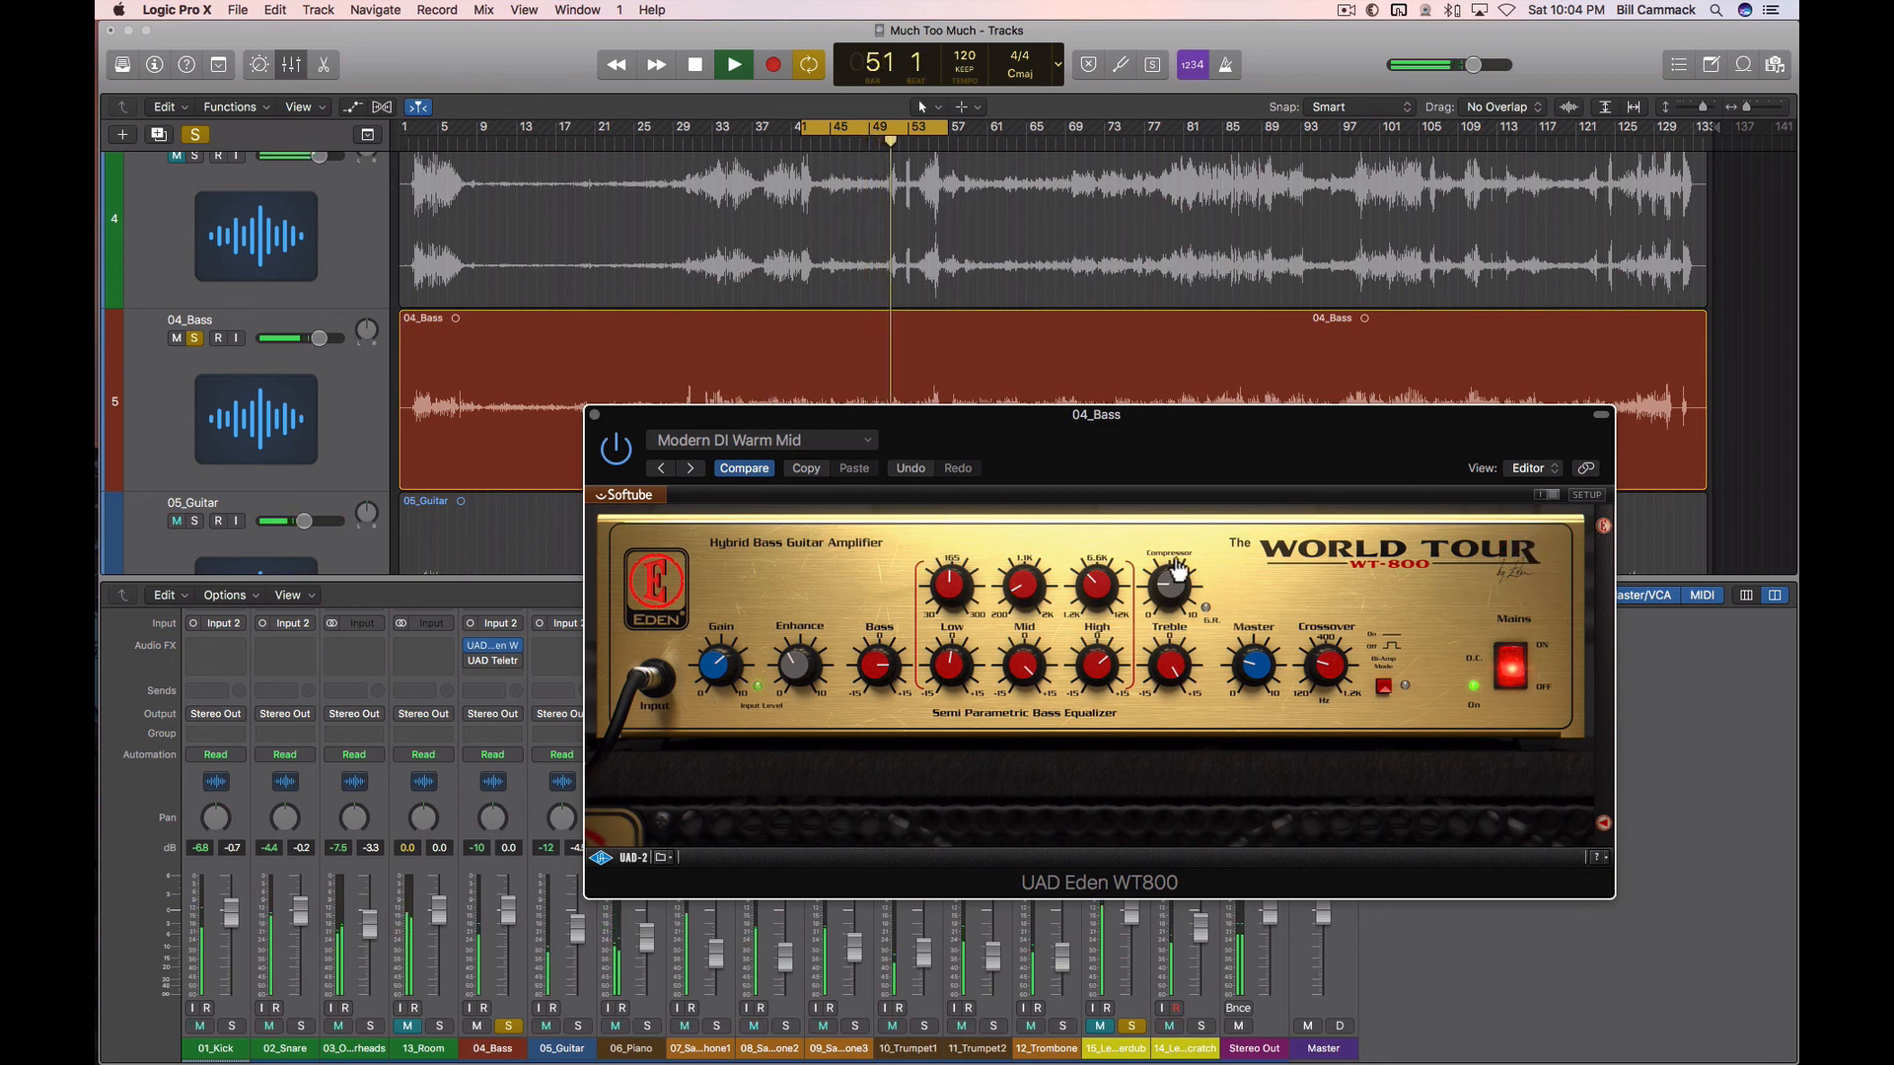
pyautogui.moveTo(1179, 570); pyautogui.dragTo(1152, 513)
pyautogui.moveTo(1022, 419); pyautogui.dragTo(1022, 547)
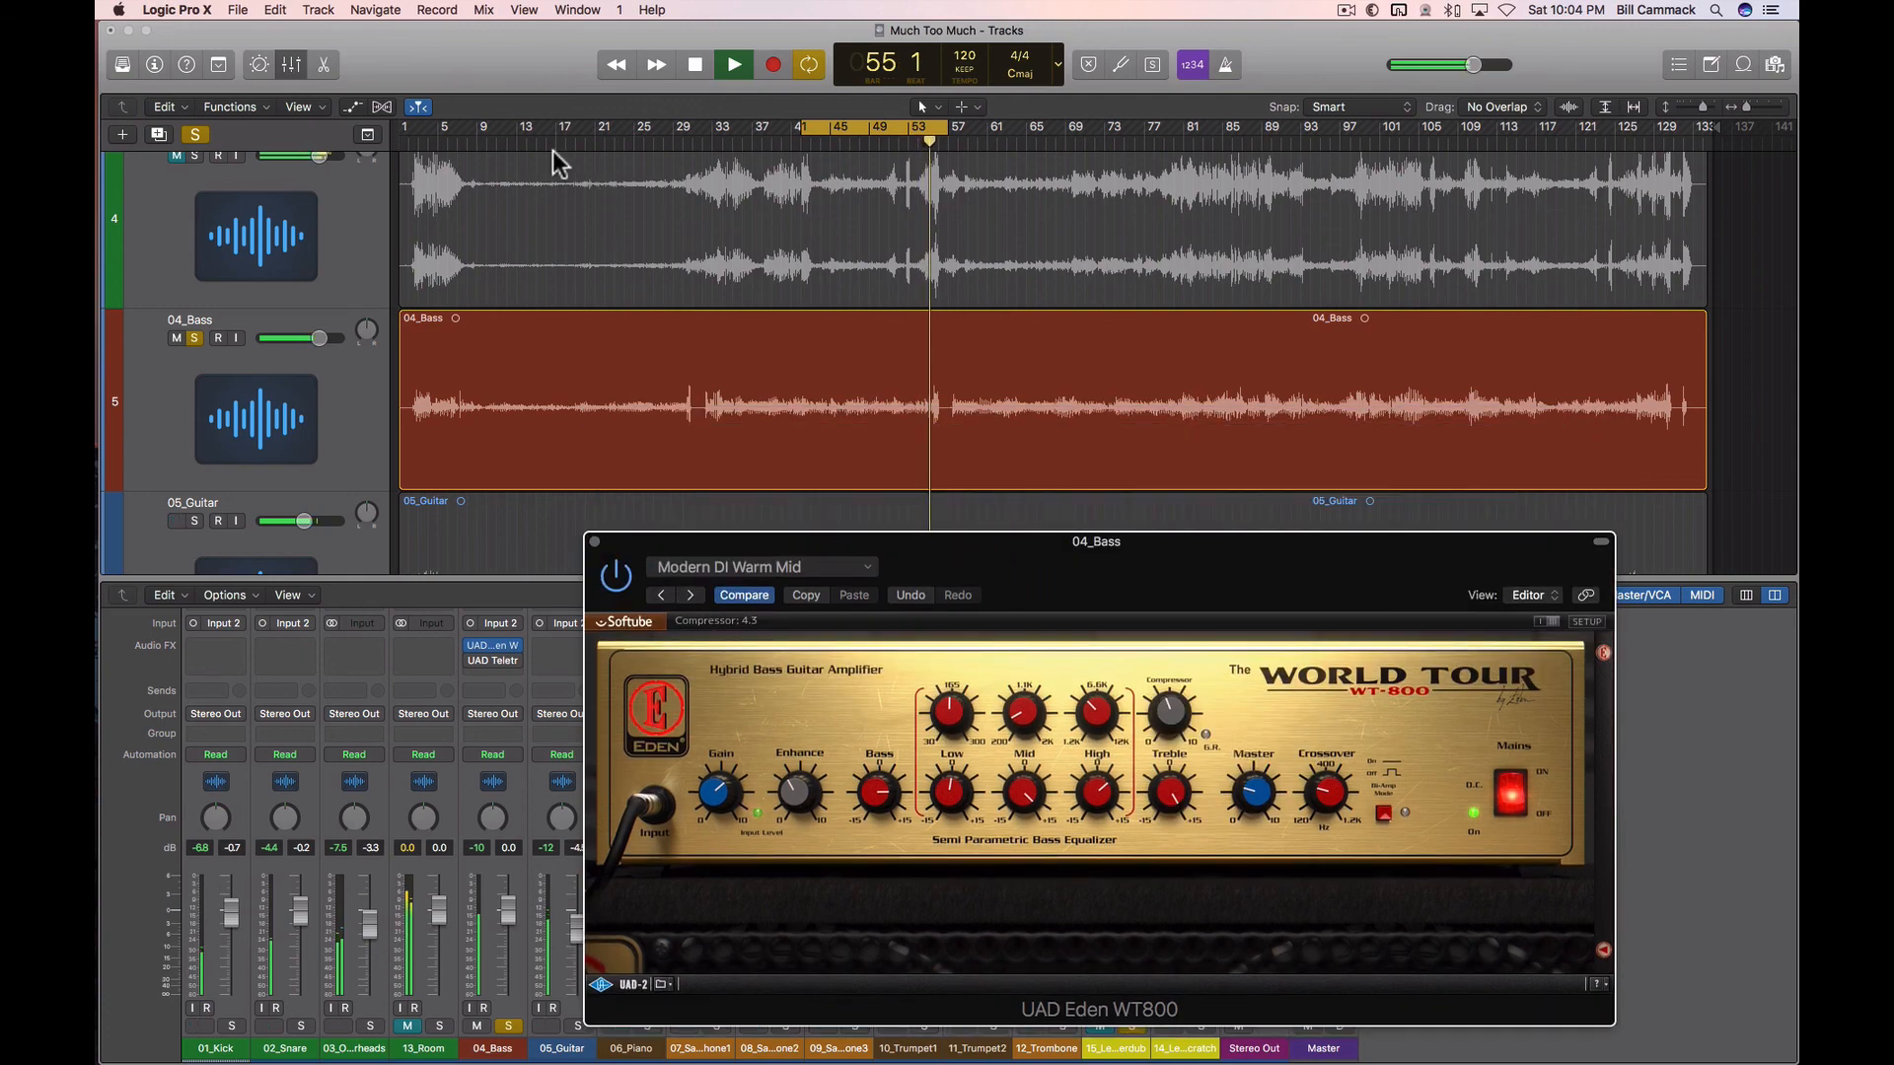
# Play from about bar 9 and toggle the WT800's Mains to compare the processed and bypassed bass.
pyautogui.click(479, 140)
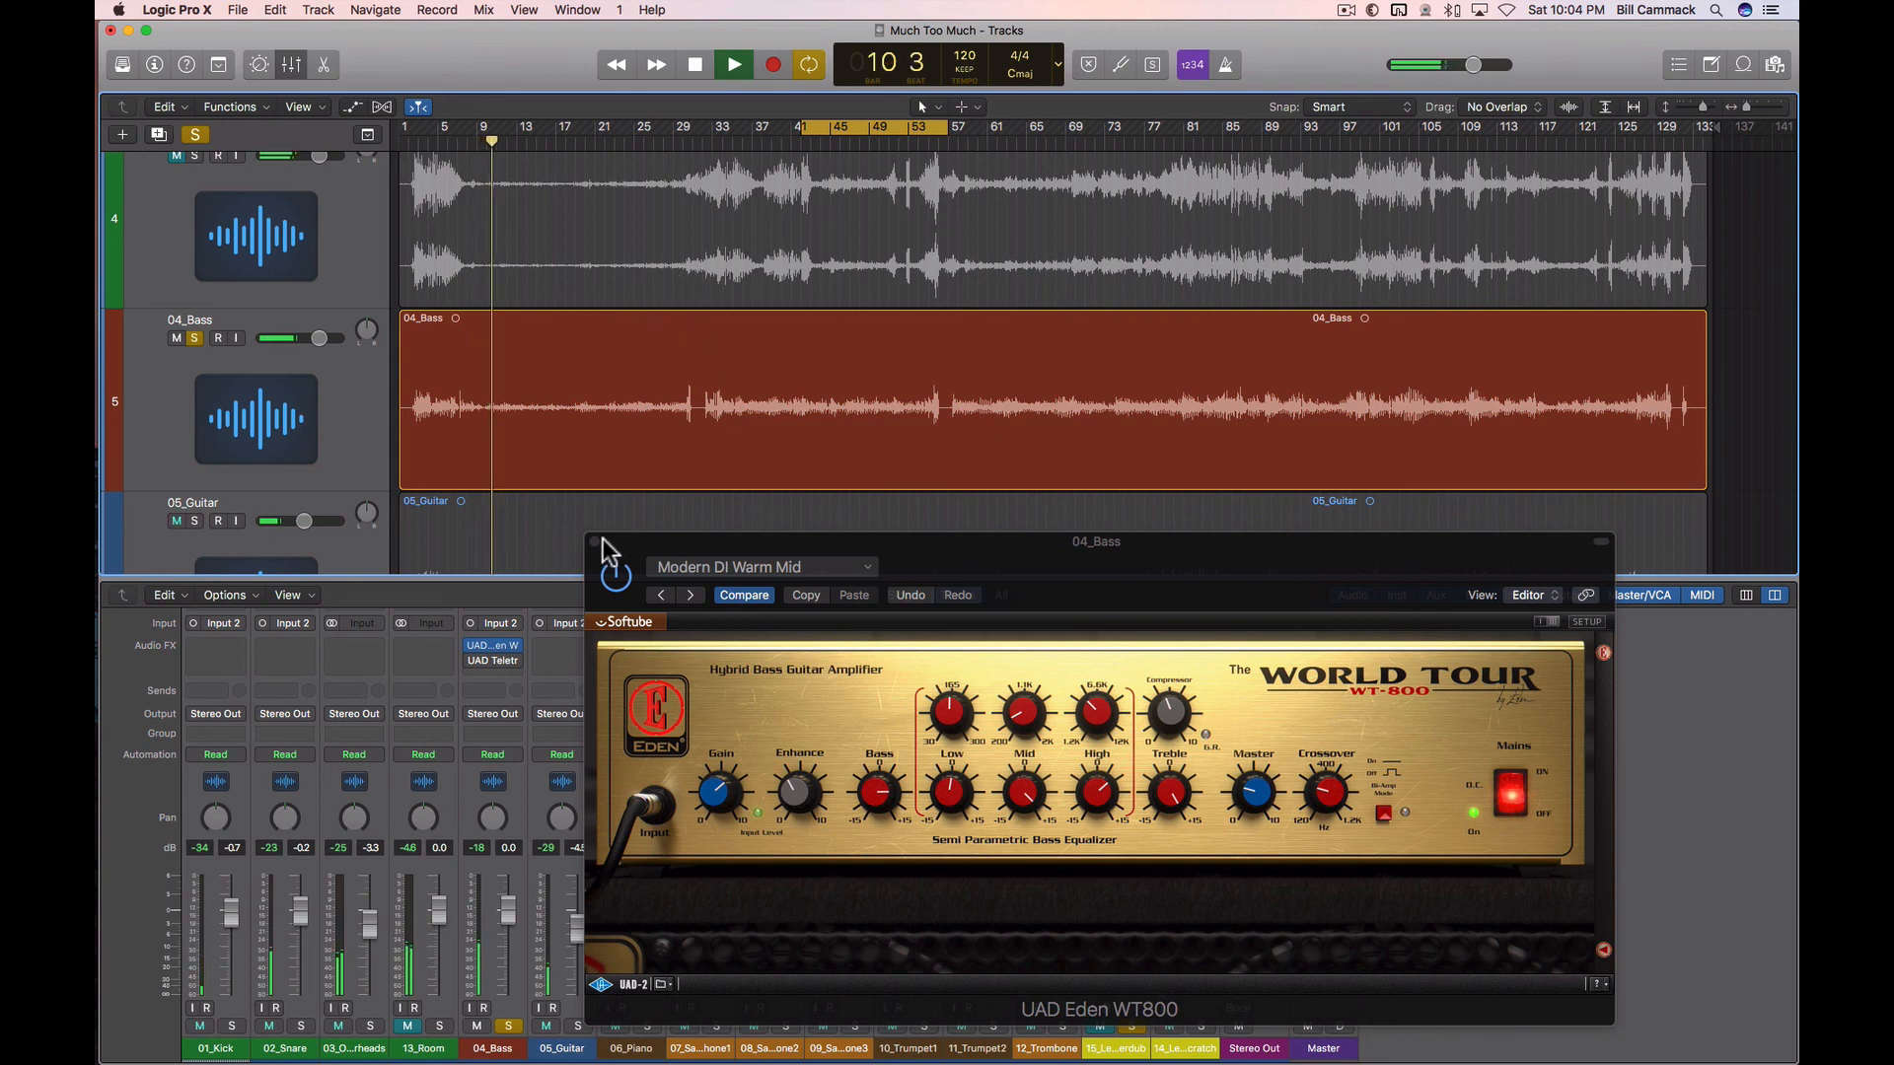
pyautogui.click(1514, 831)
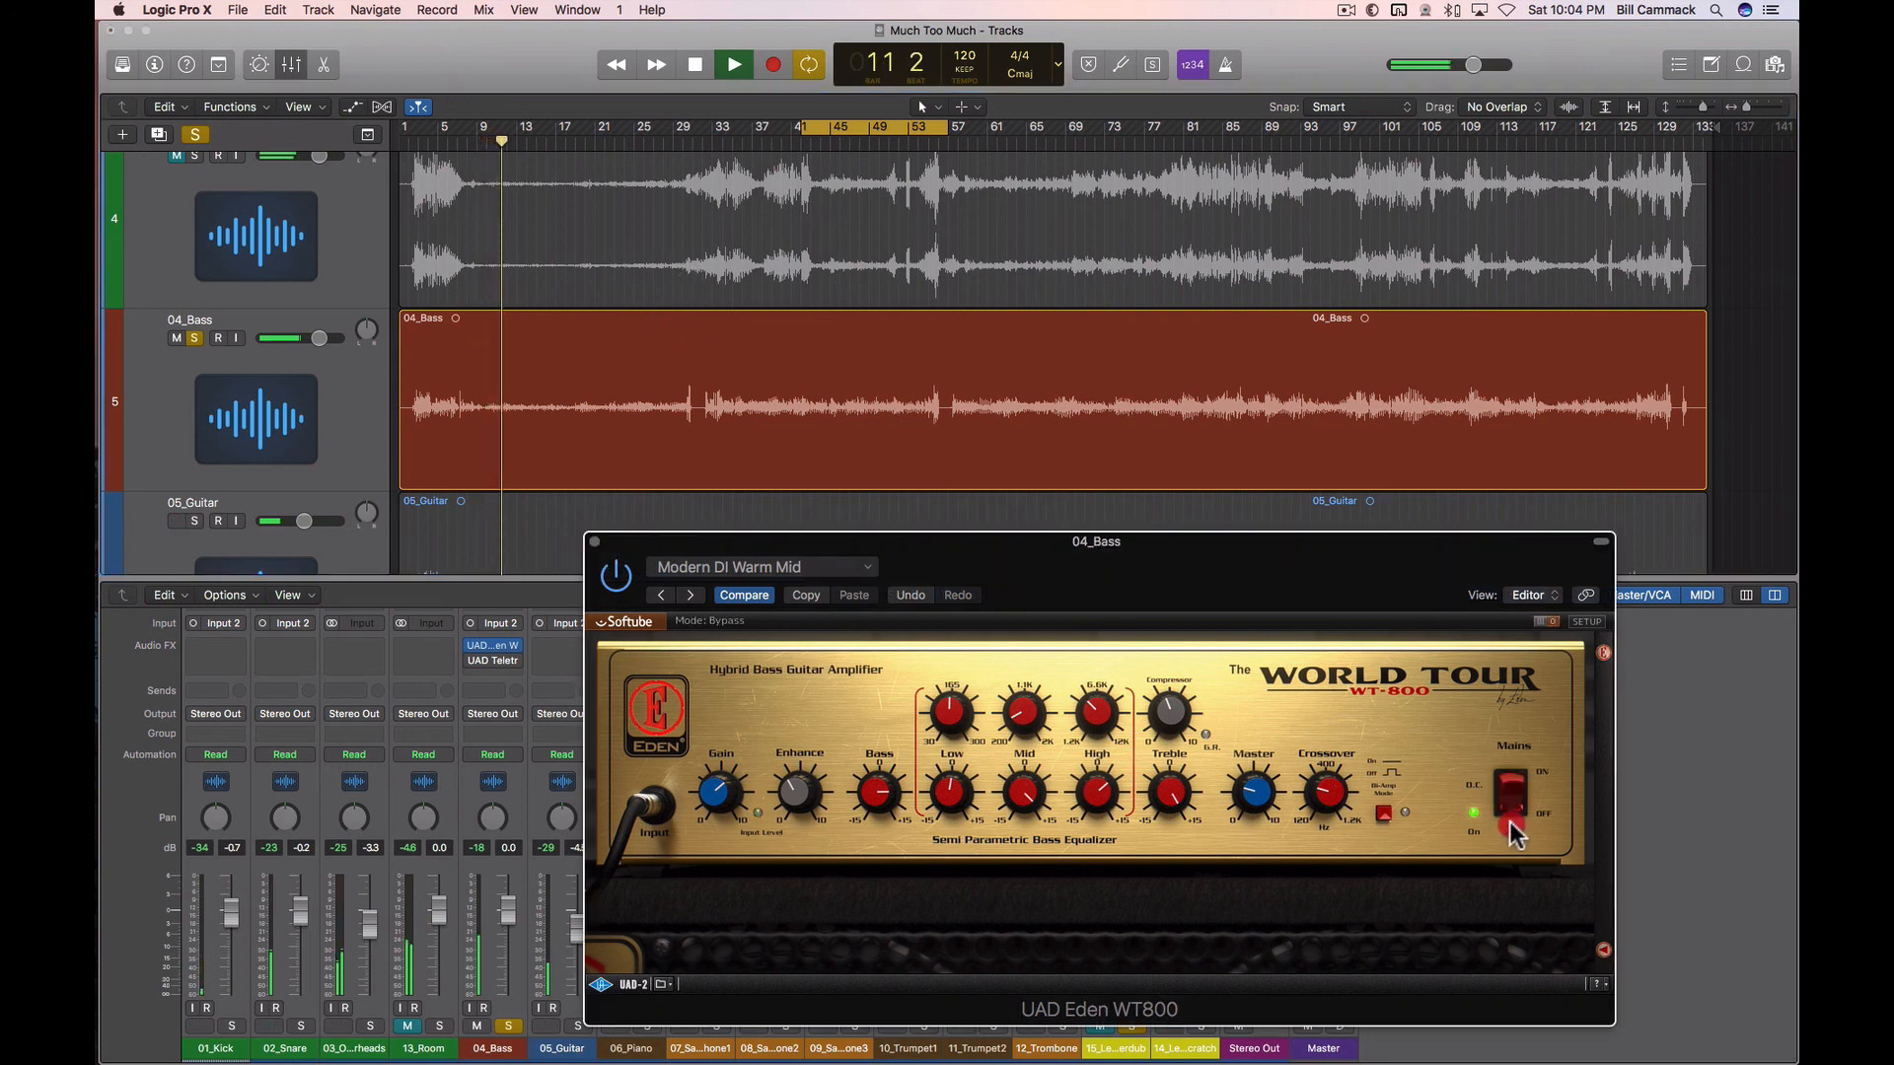
pyautogui.click(1514, 832)
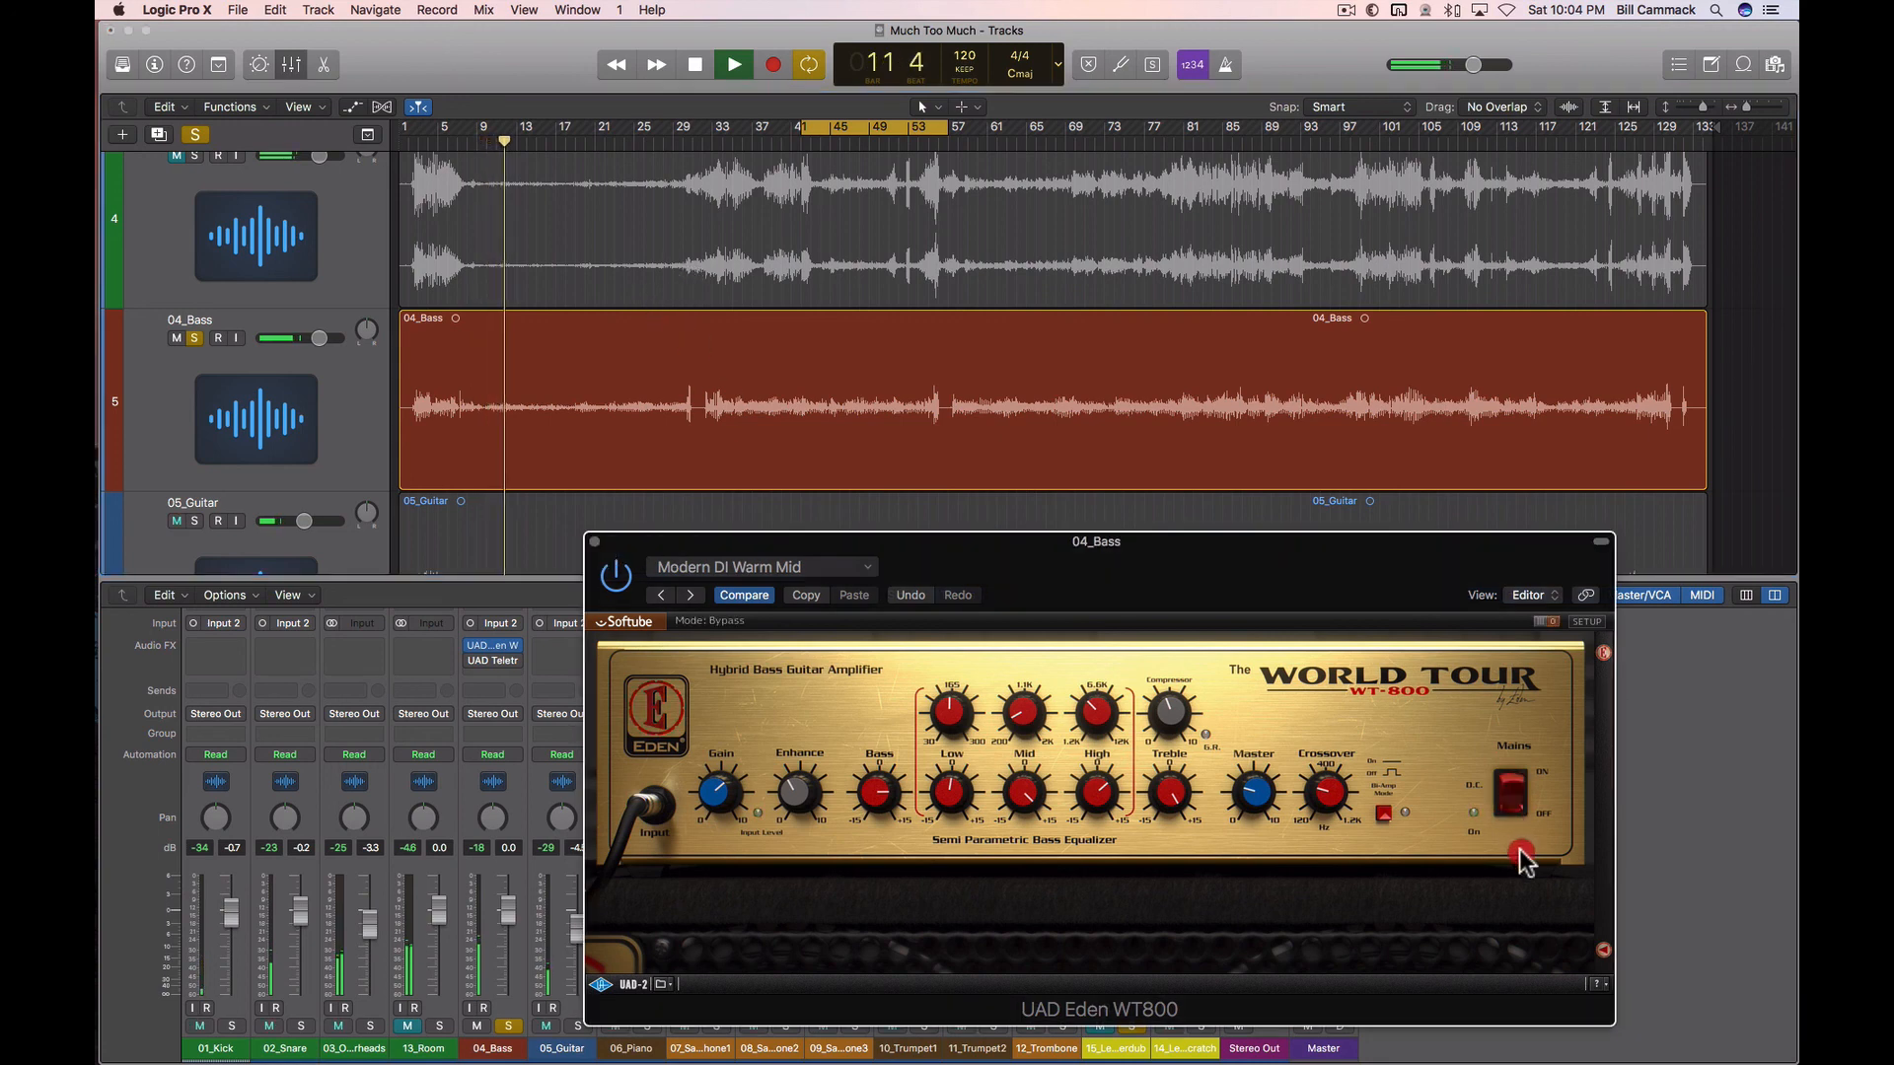
# Close the WT800, enable the LA-2 on the bass channel, and adjust its Peak Reduction while the bass plays.
pyautogui.click(593, 541)
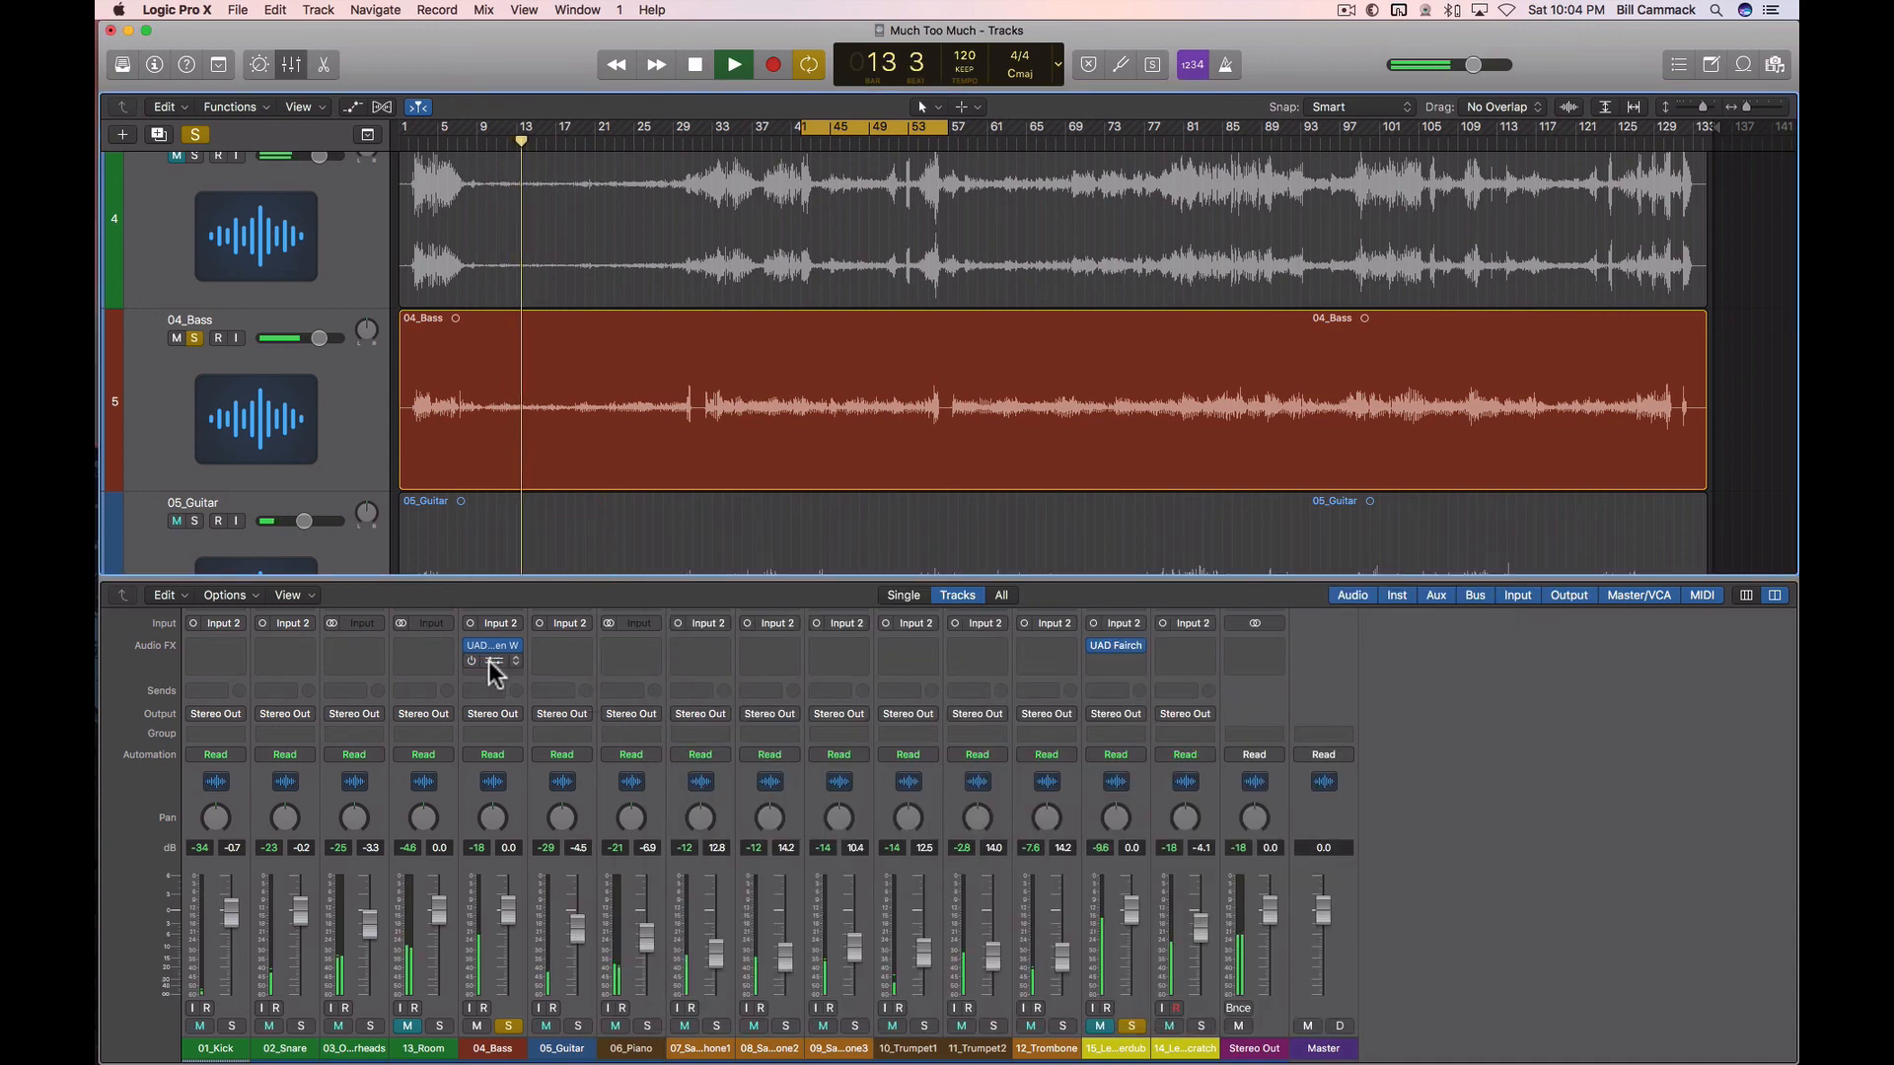
pyautogui.click(488, 661)
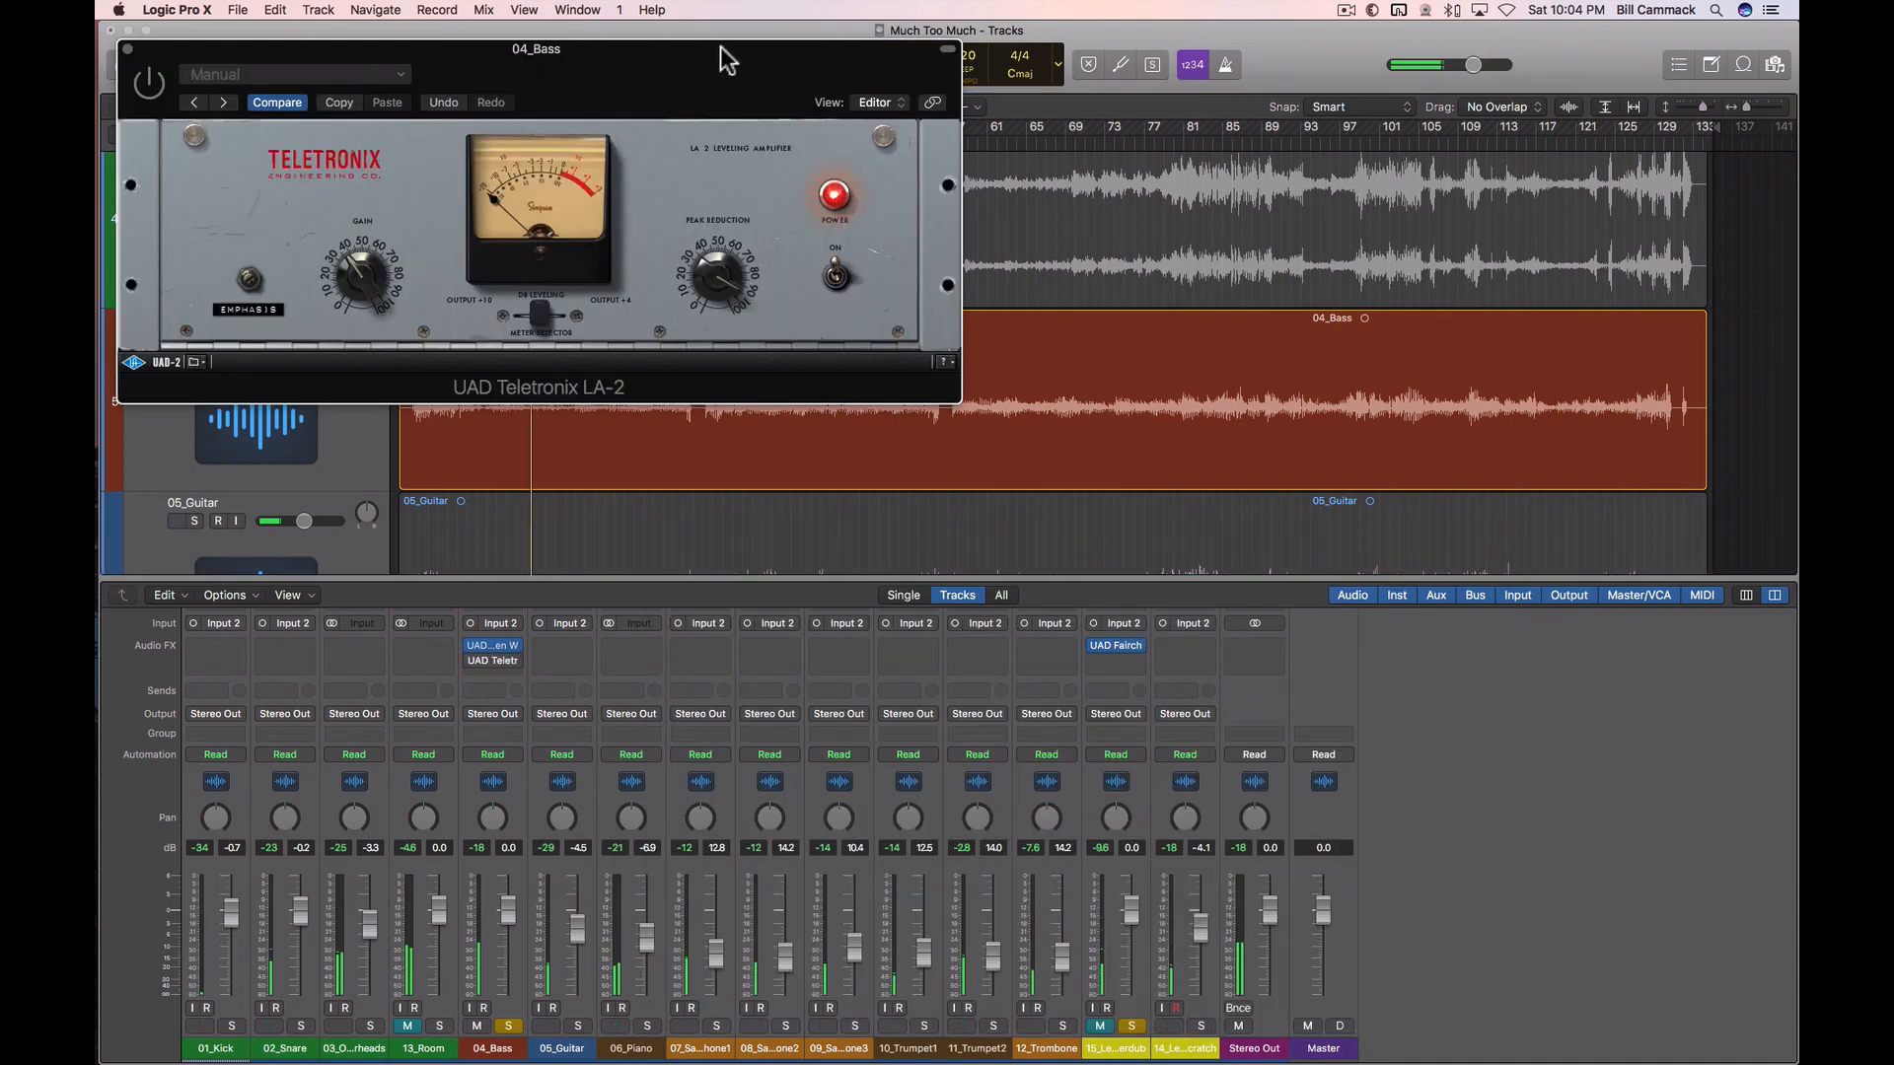
pyautogui.moveTo(720, 55); pyautogui.dragTo(1251, 324)
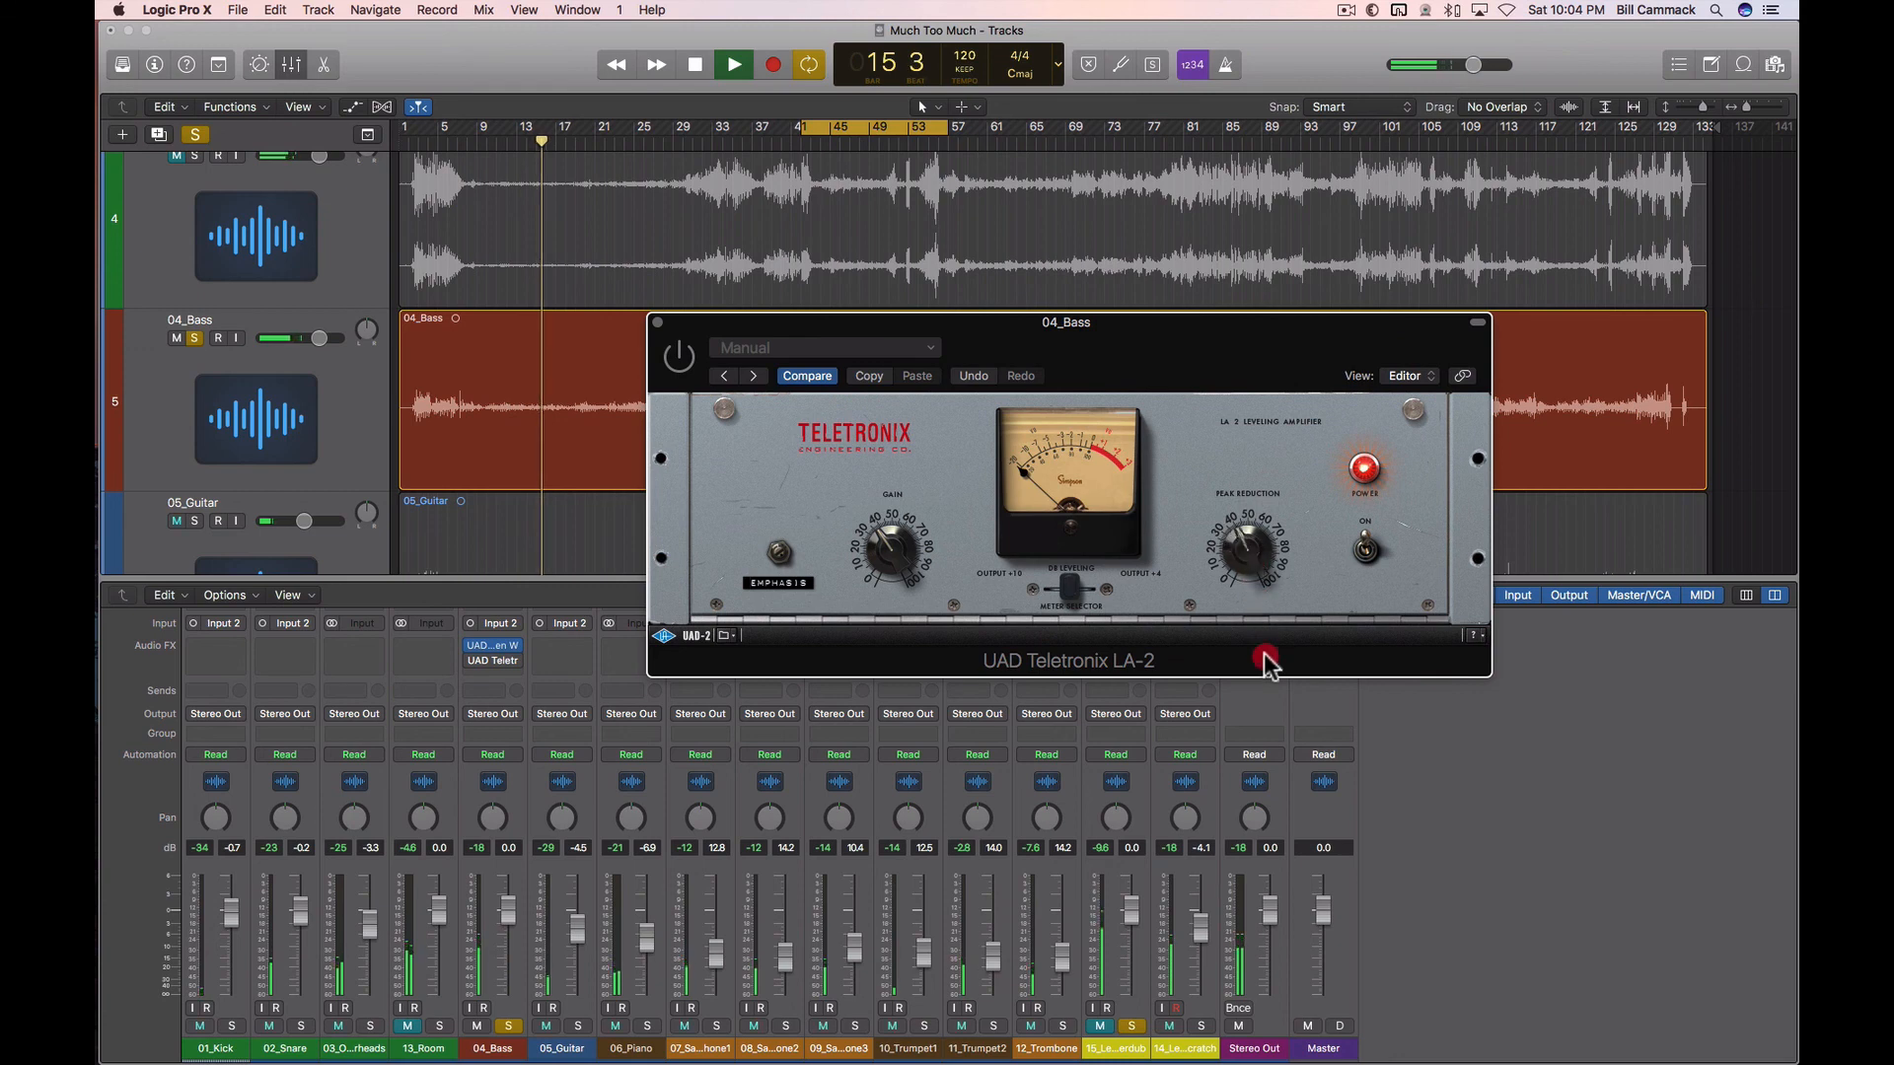
pyautogui.click(680, 363)
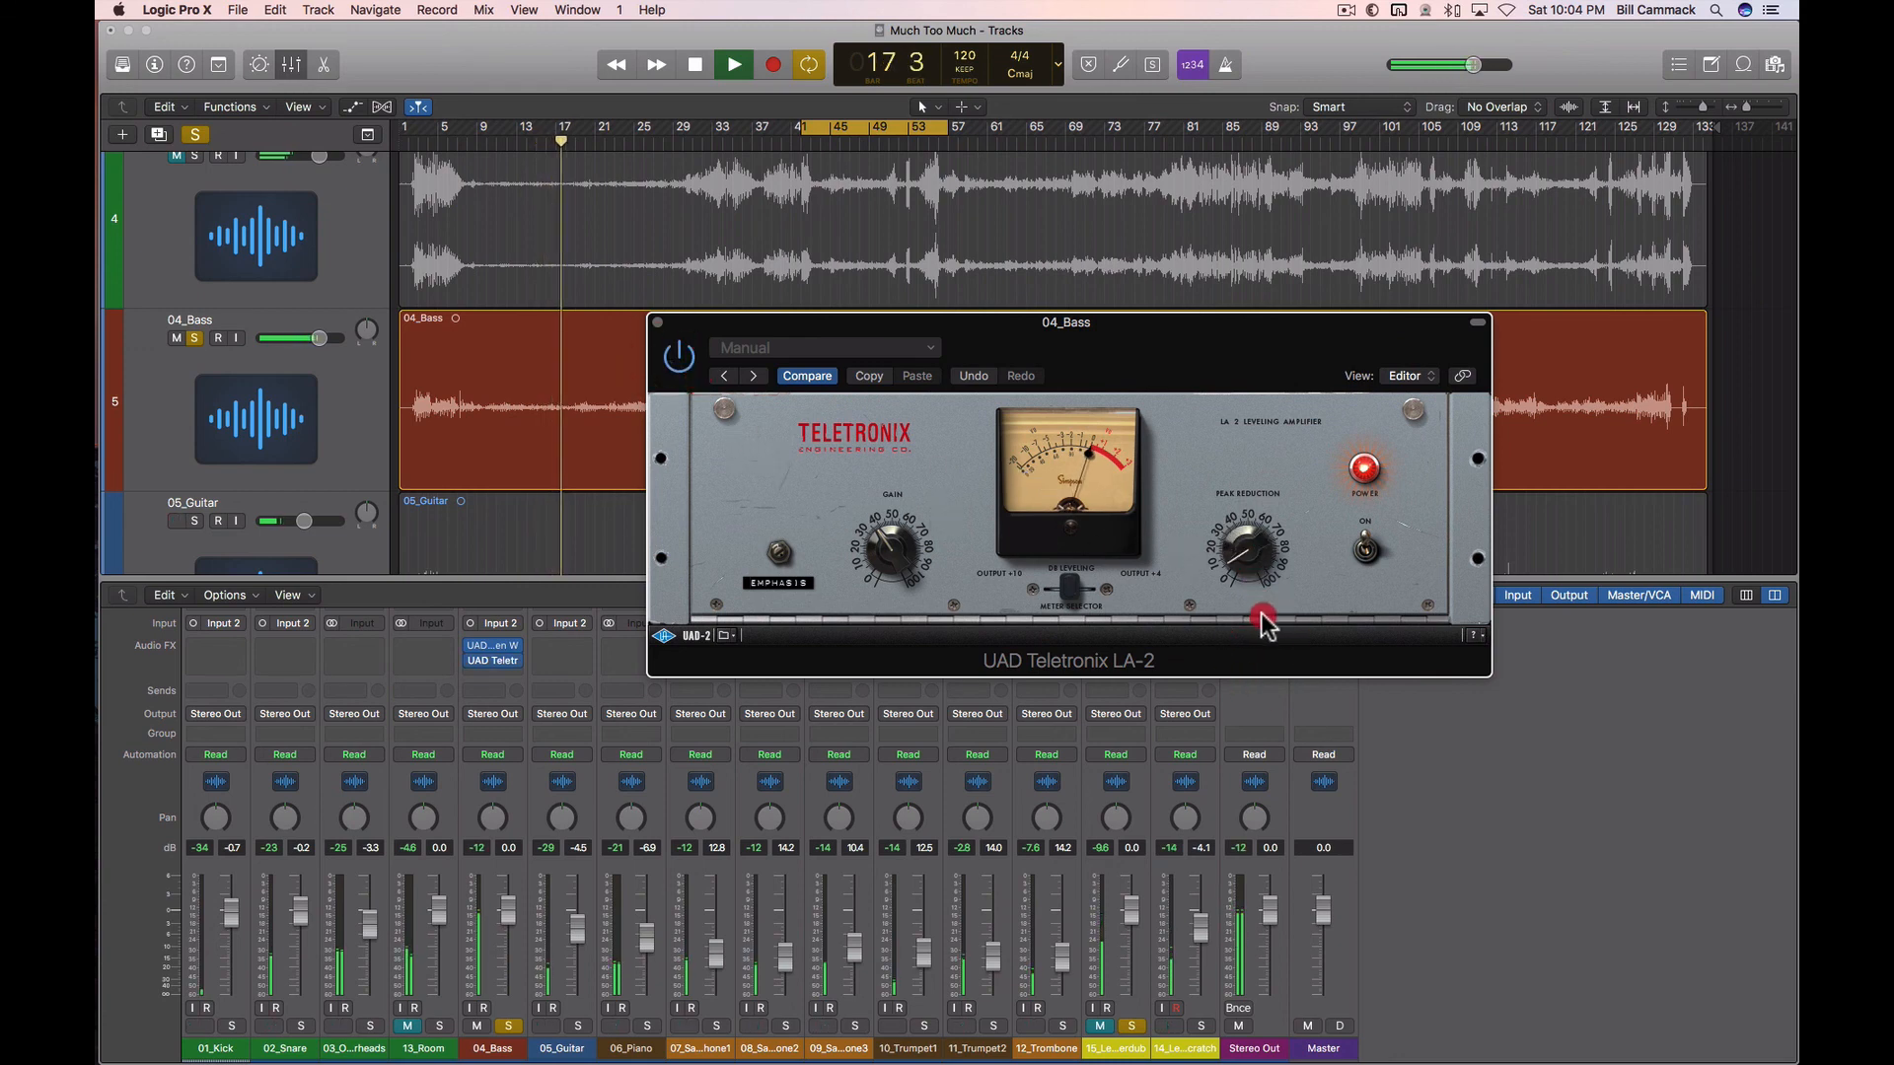
pyautogui.moveTo(1242, 544)
pyautogui.mouseDown()
pyautogui.moveTo(1223, 380)
pyautogui.moveTo(1226, 528)
pyautogui.mouseUp()
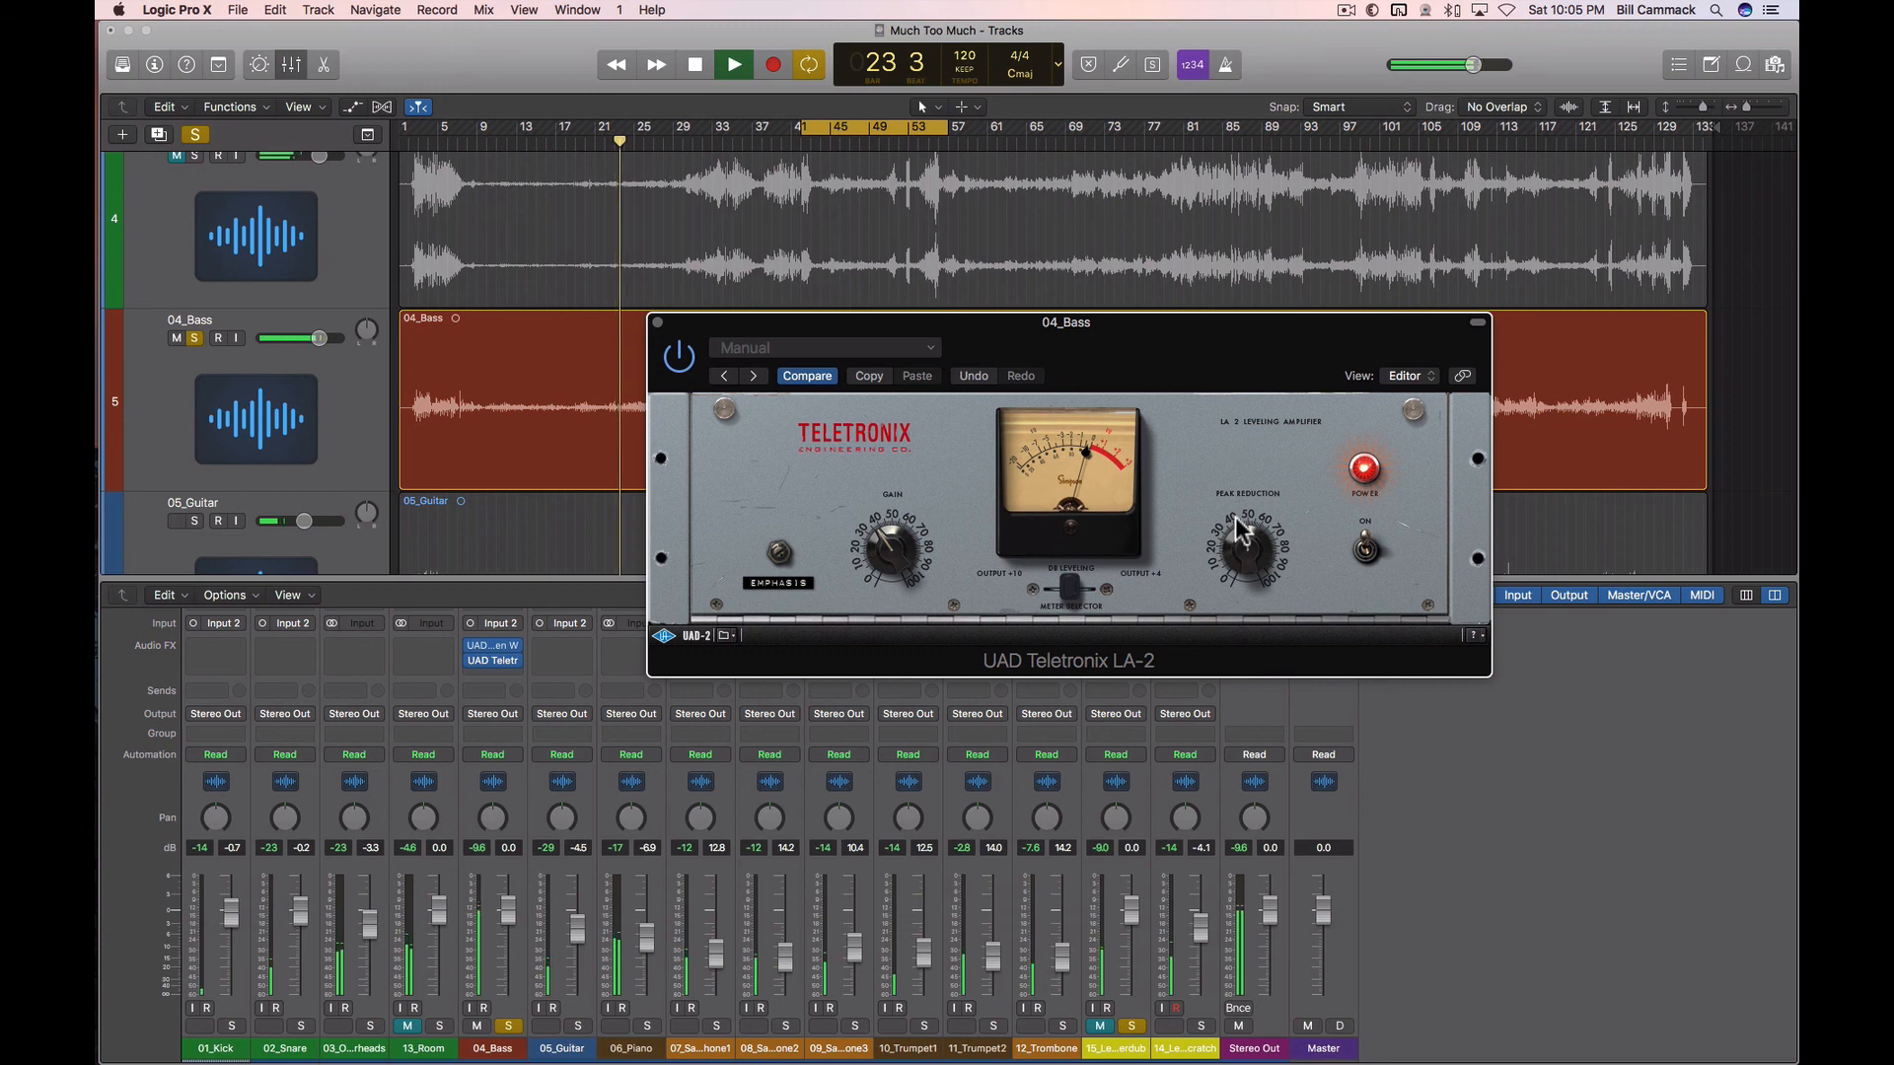
pyautogui.moveTo(1235, 517)
pyautogui.mouseDown()
pyautogui.moveTo(1235, 500)
pyautogui.moveTo(1246, 550)
pyautogui.mouseUp()
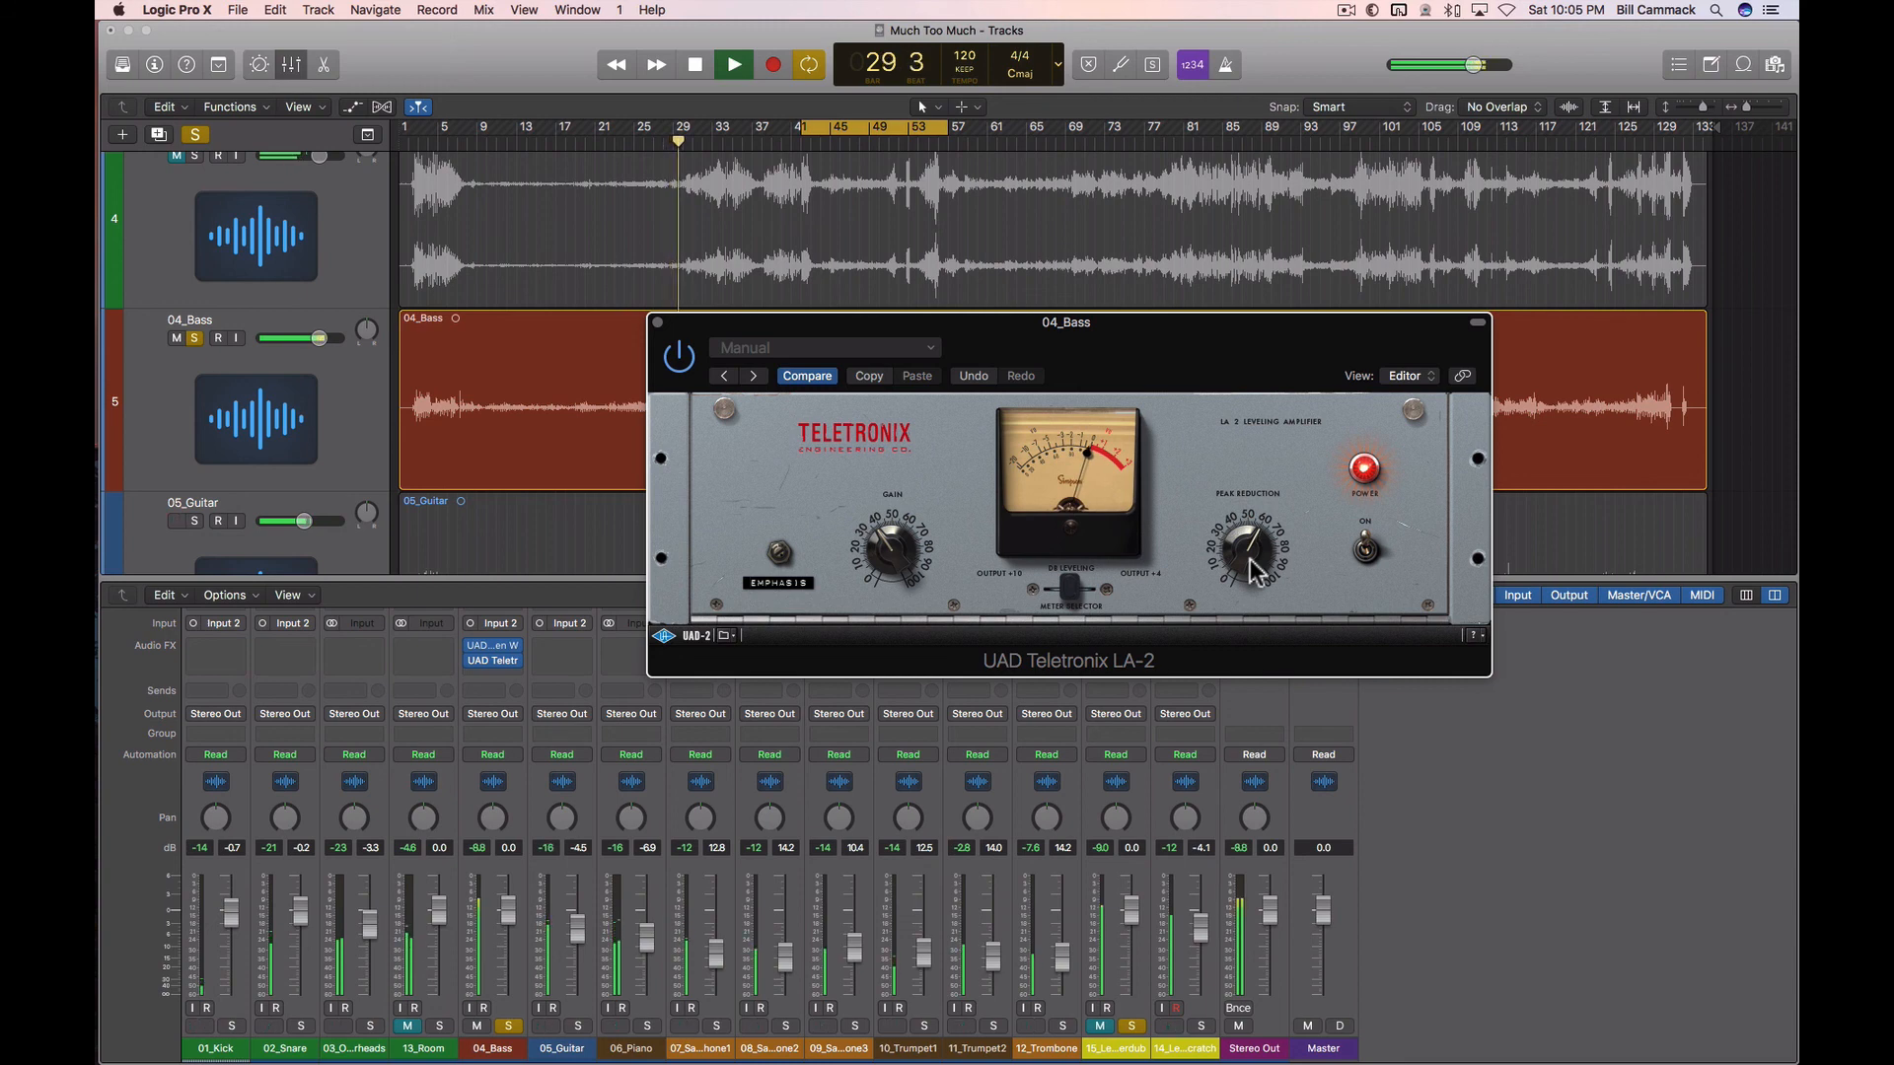
# Play the bass from about bars 12, 47 and 65, and raise the LA-2's Peak Reduction.
pyautogui.click(513, 144)
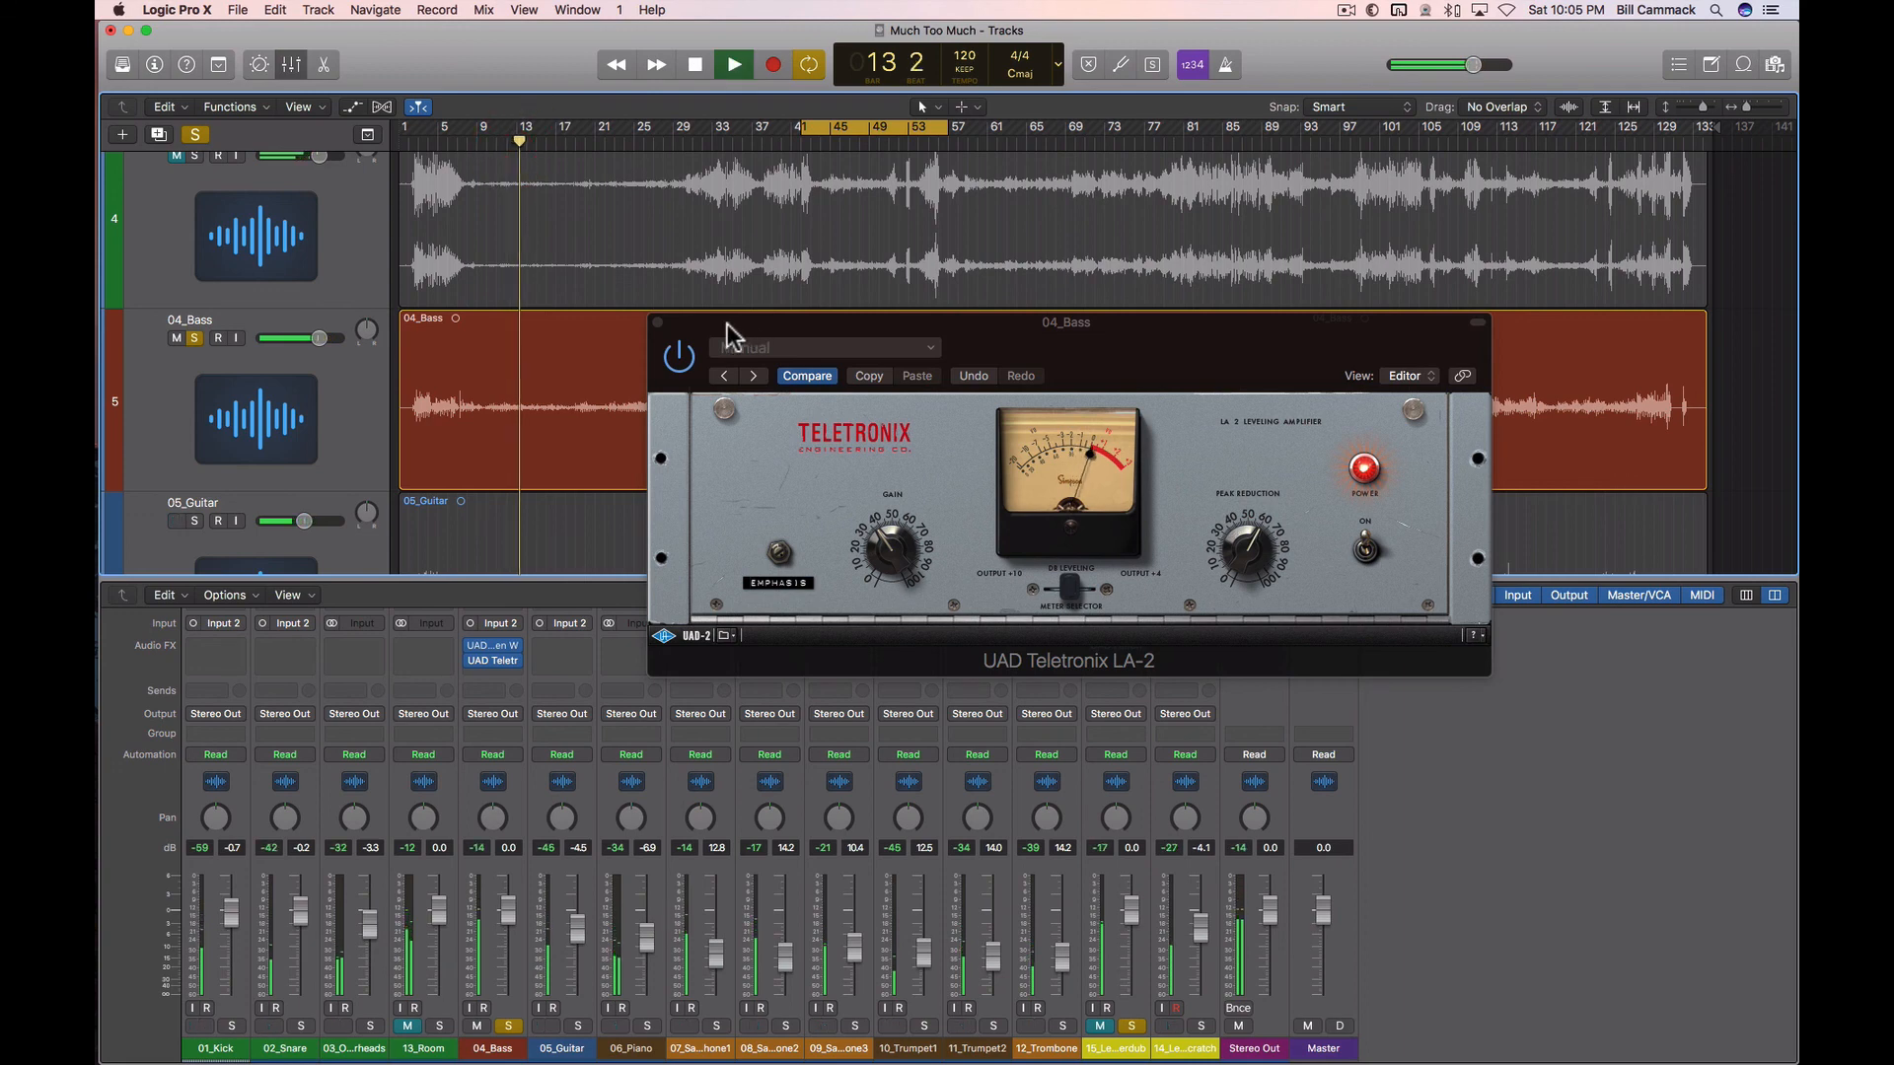
pyautogui.press('v')
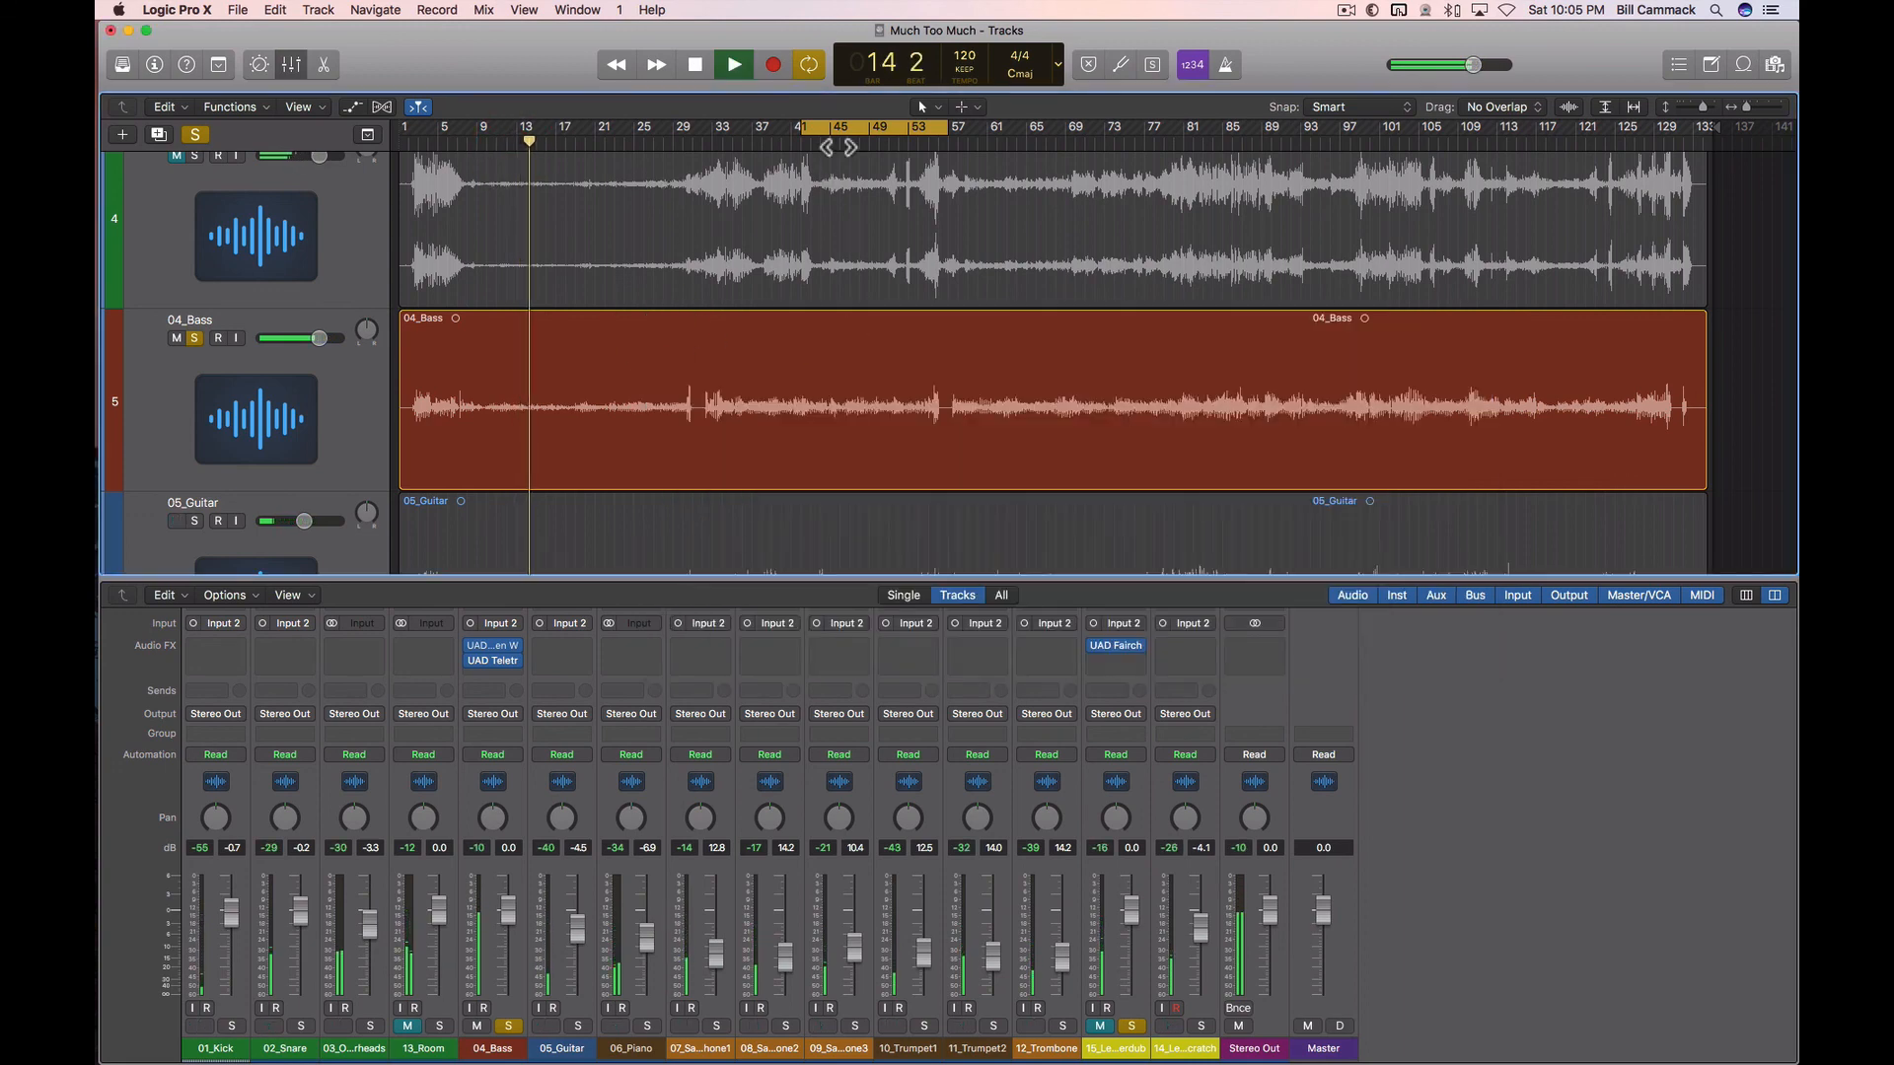
pyautogui.click(861, 143)
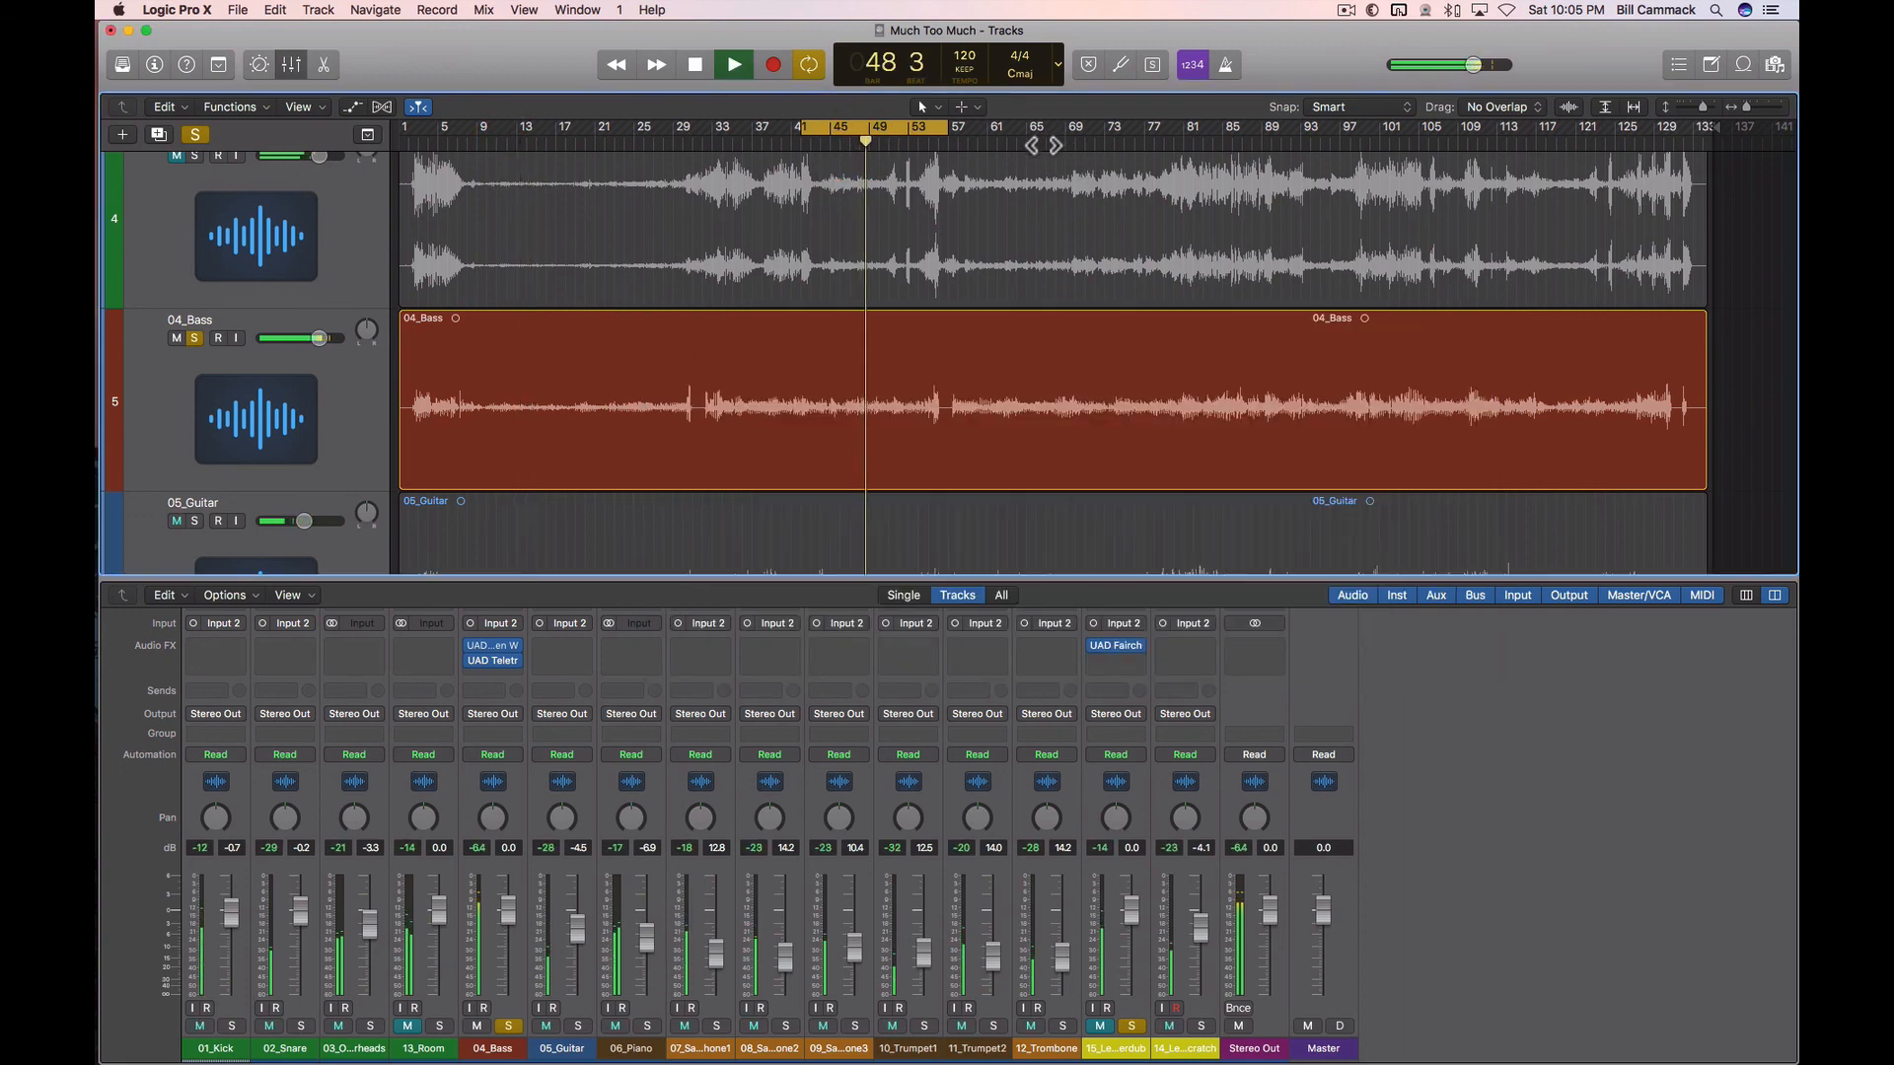
pyautogui.click(1042, 143)
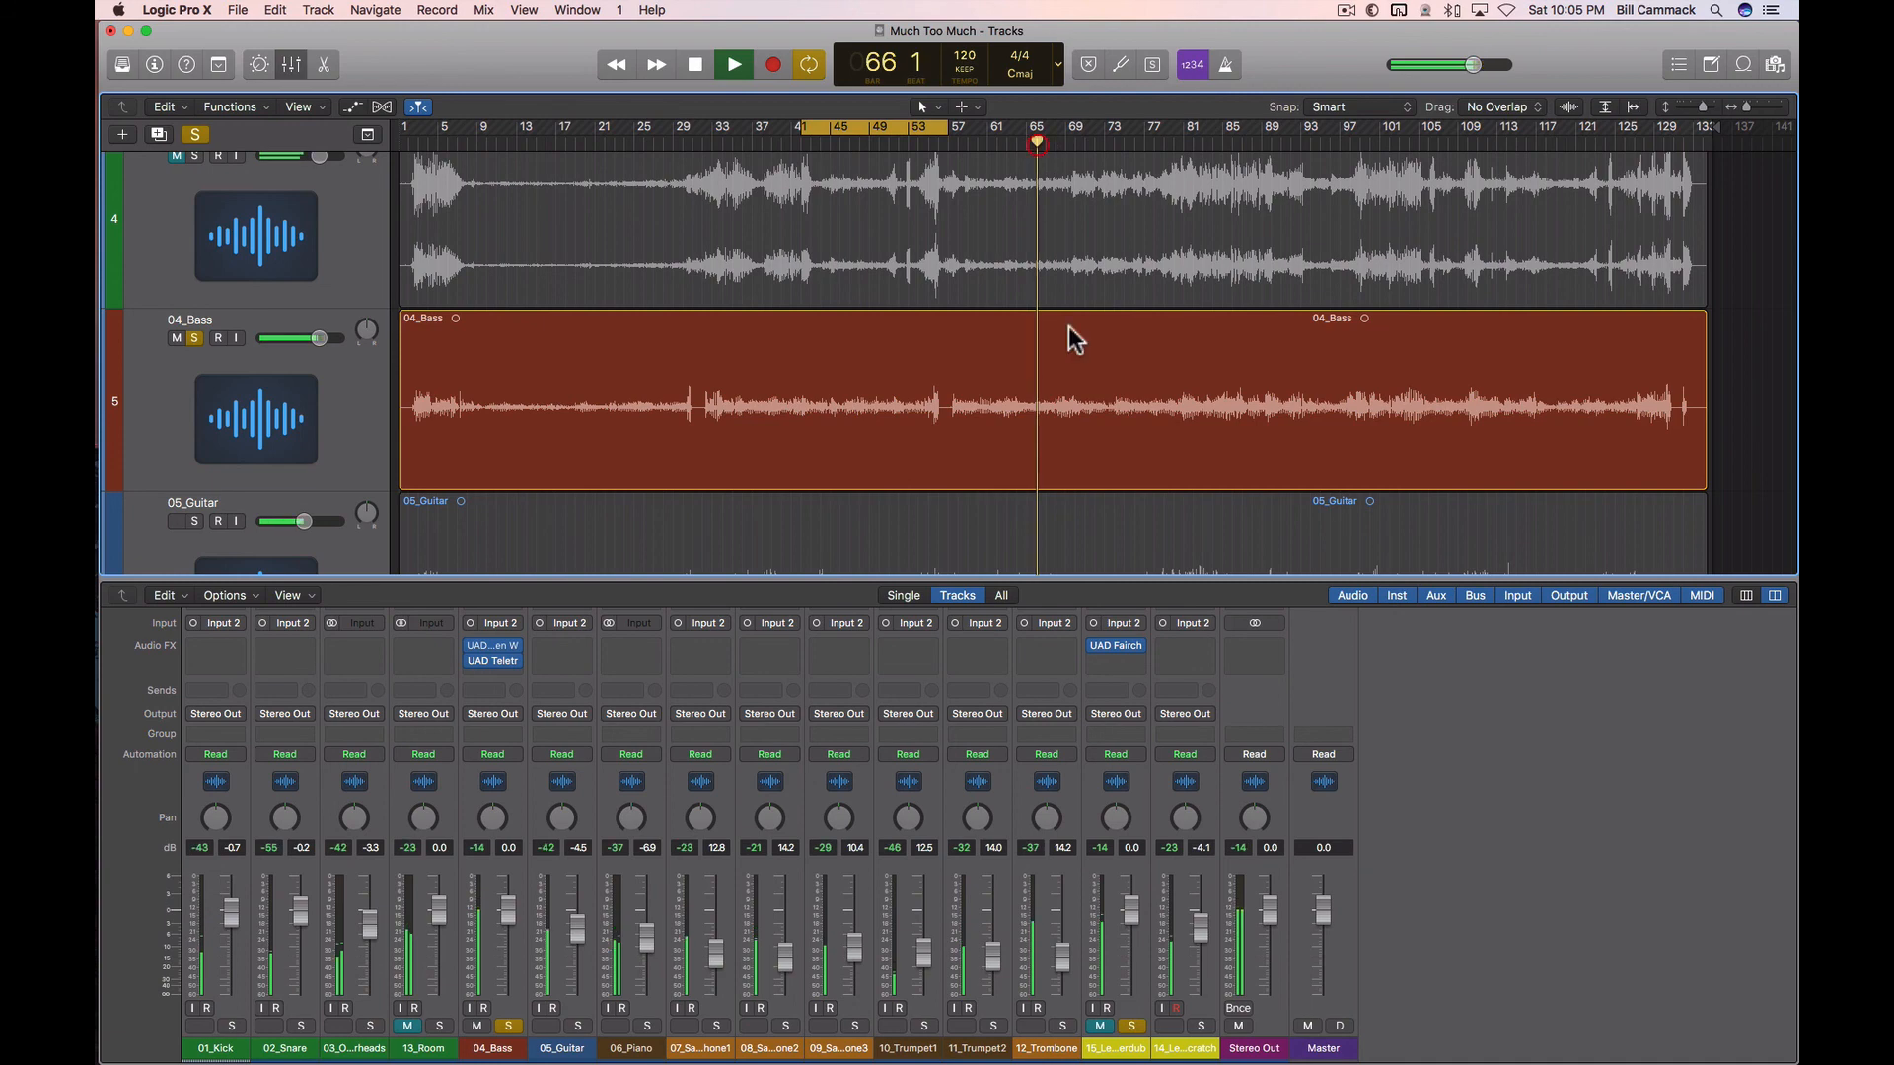
pyautogui.click(494, 661)
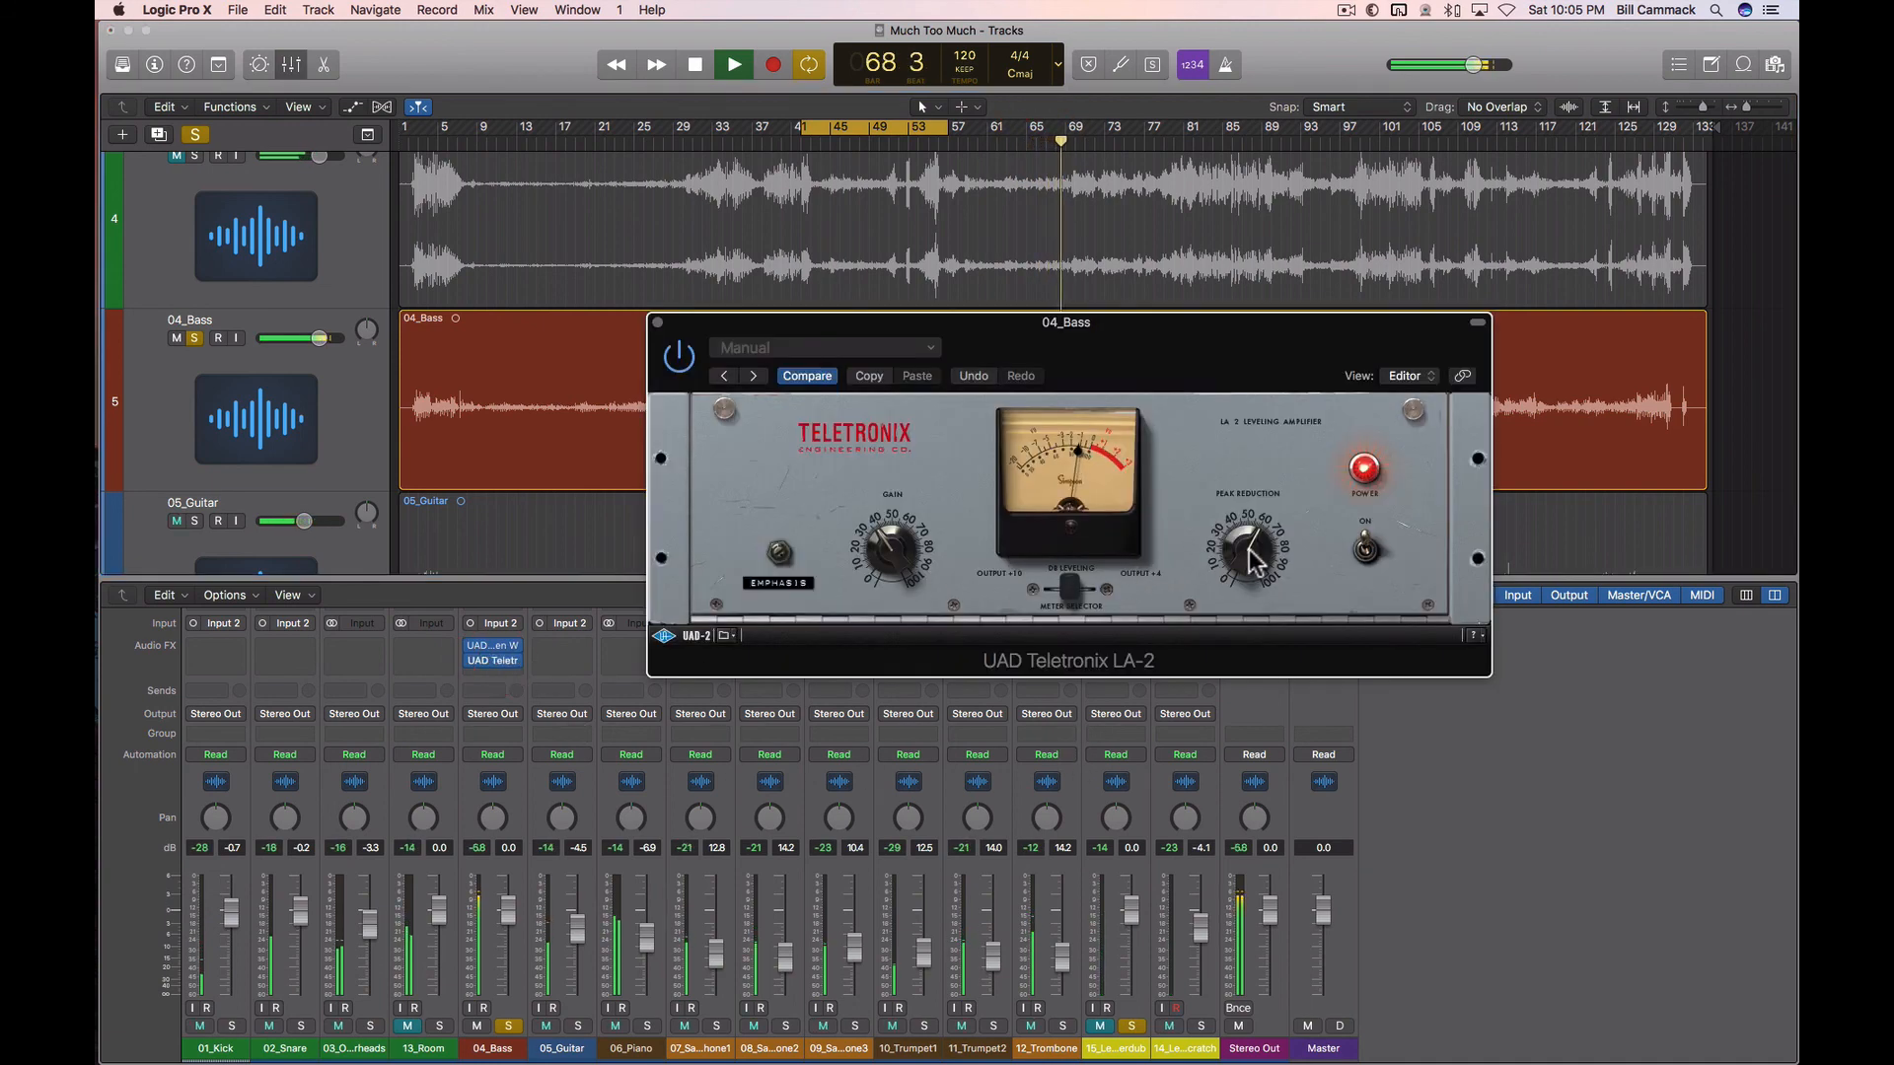
pyautogui.moveTo(1250, 538); pyautogui.dragTo(1250, 524)
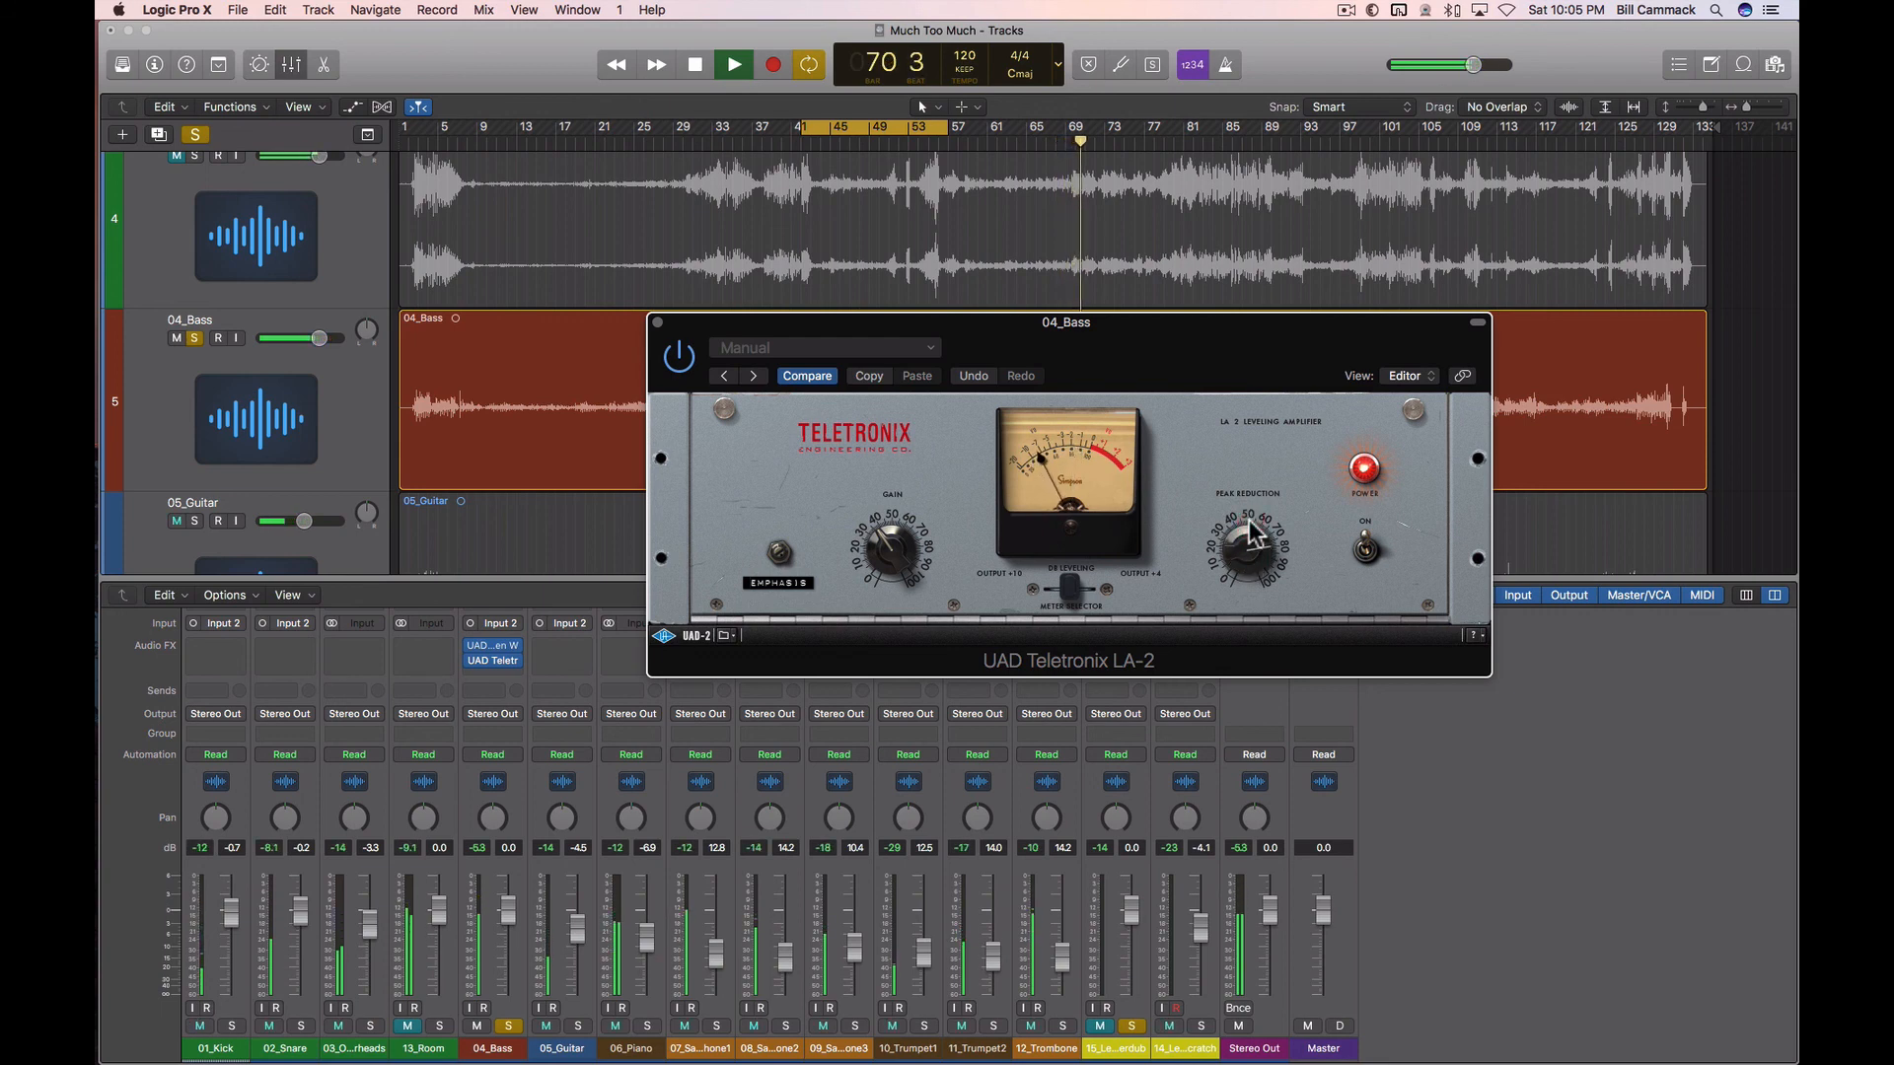
pyautogui.moveTo(1250, 520); pyautogui.dragTo(1249, 505)
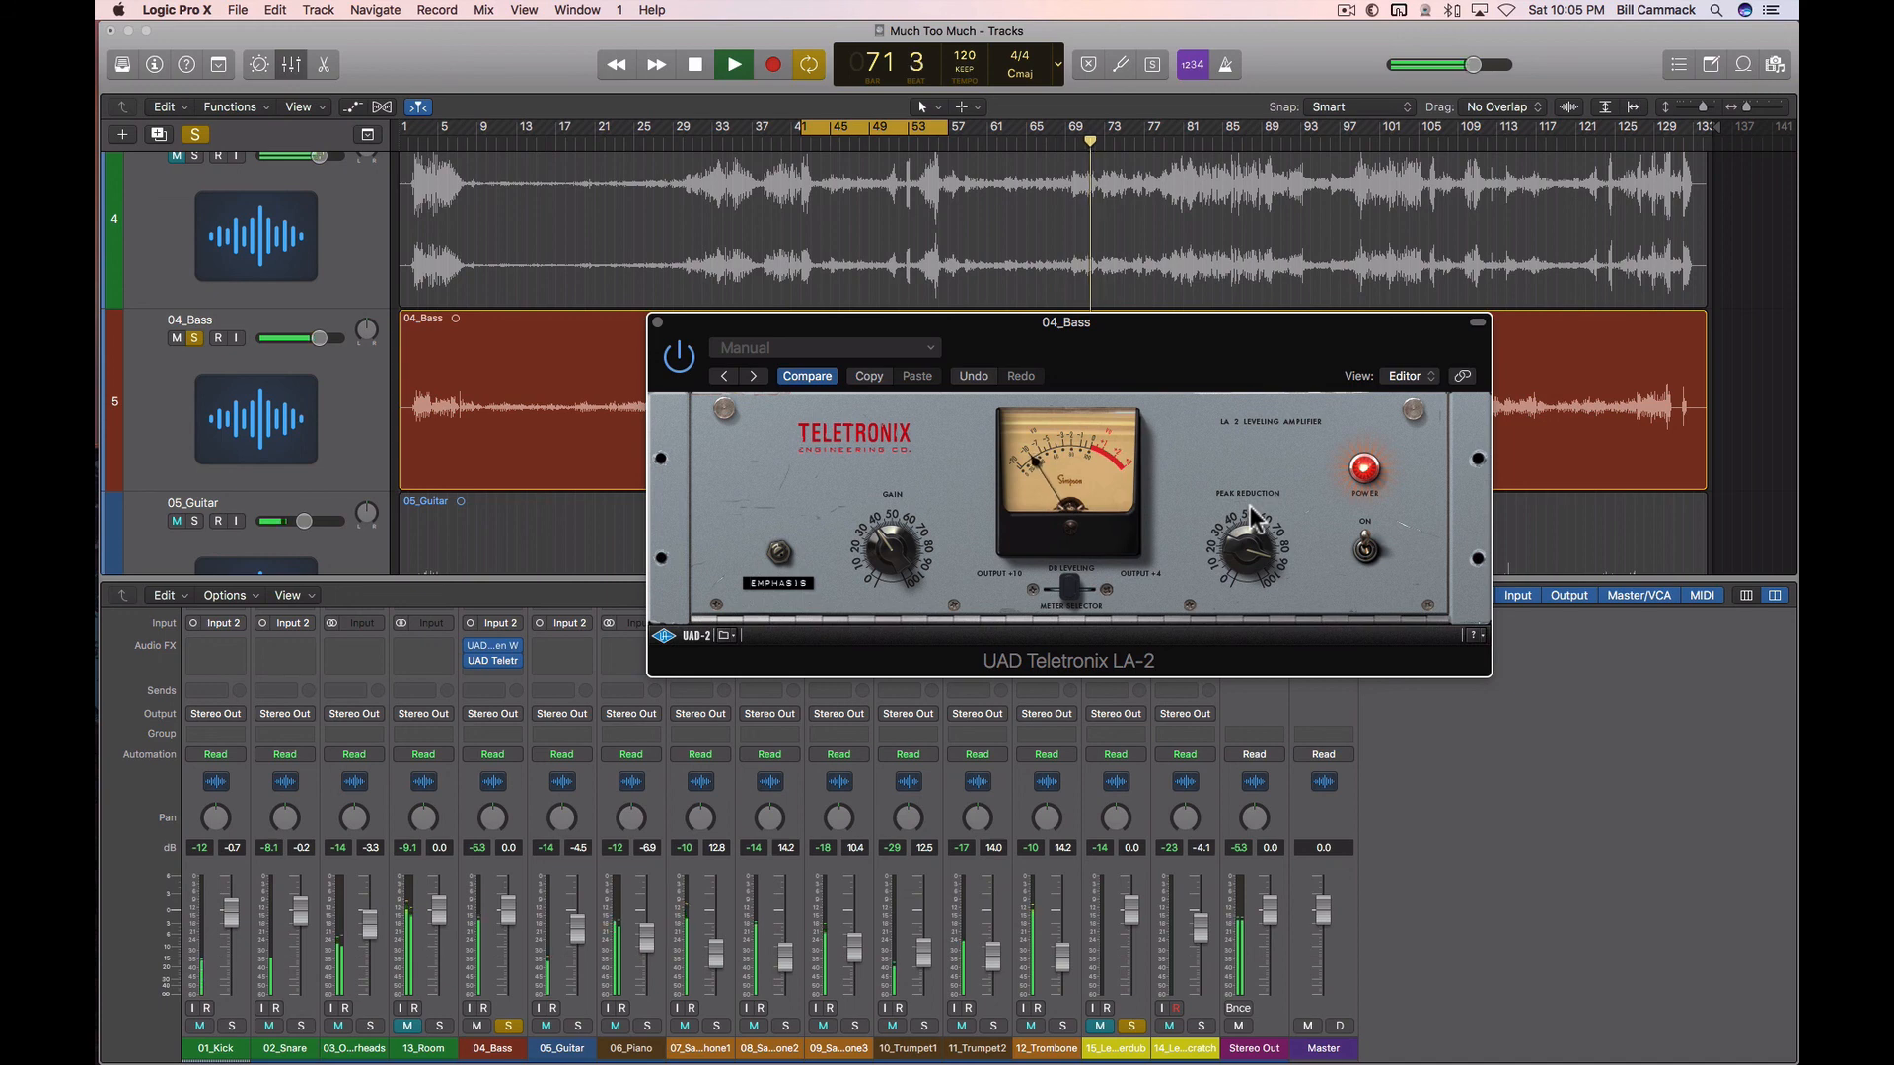
# Unmute the lead vocal overdub, replay from the cycle start, and rebalance the bass LA-2's Gain and Peak Reduction against it.
pyautogui.click(1125, 1024)
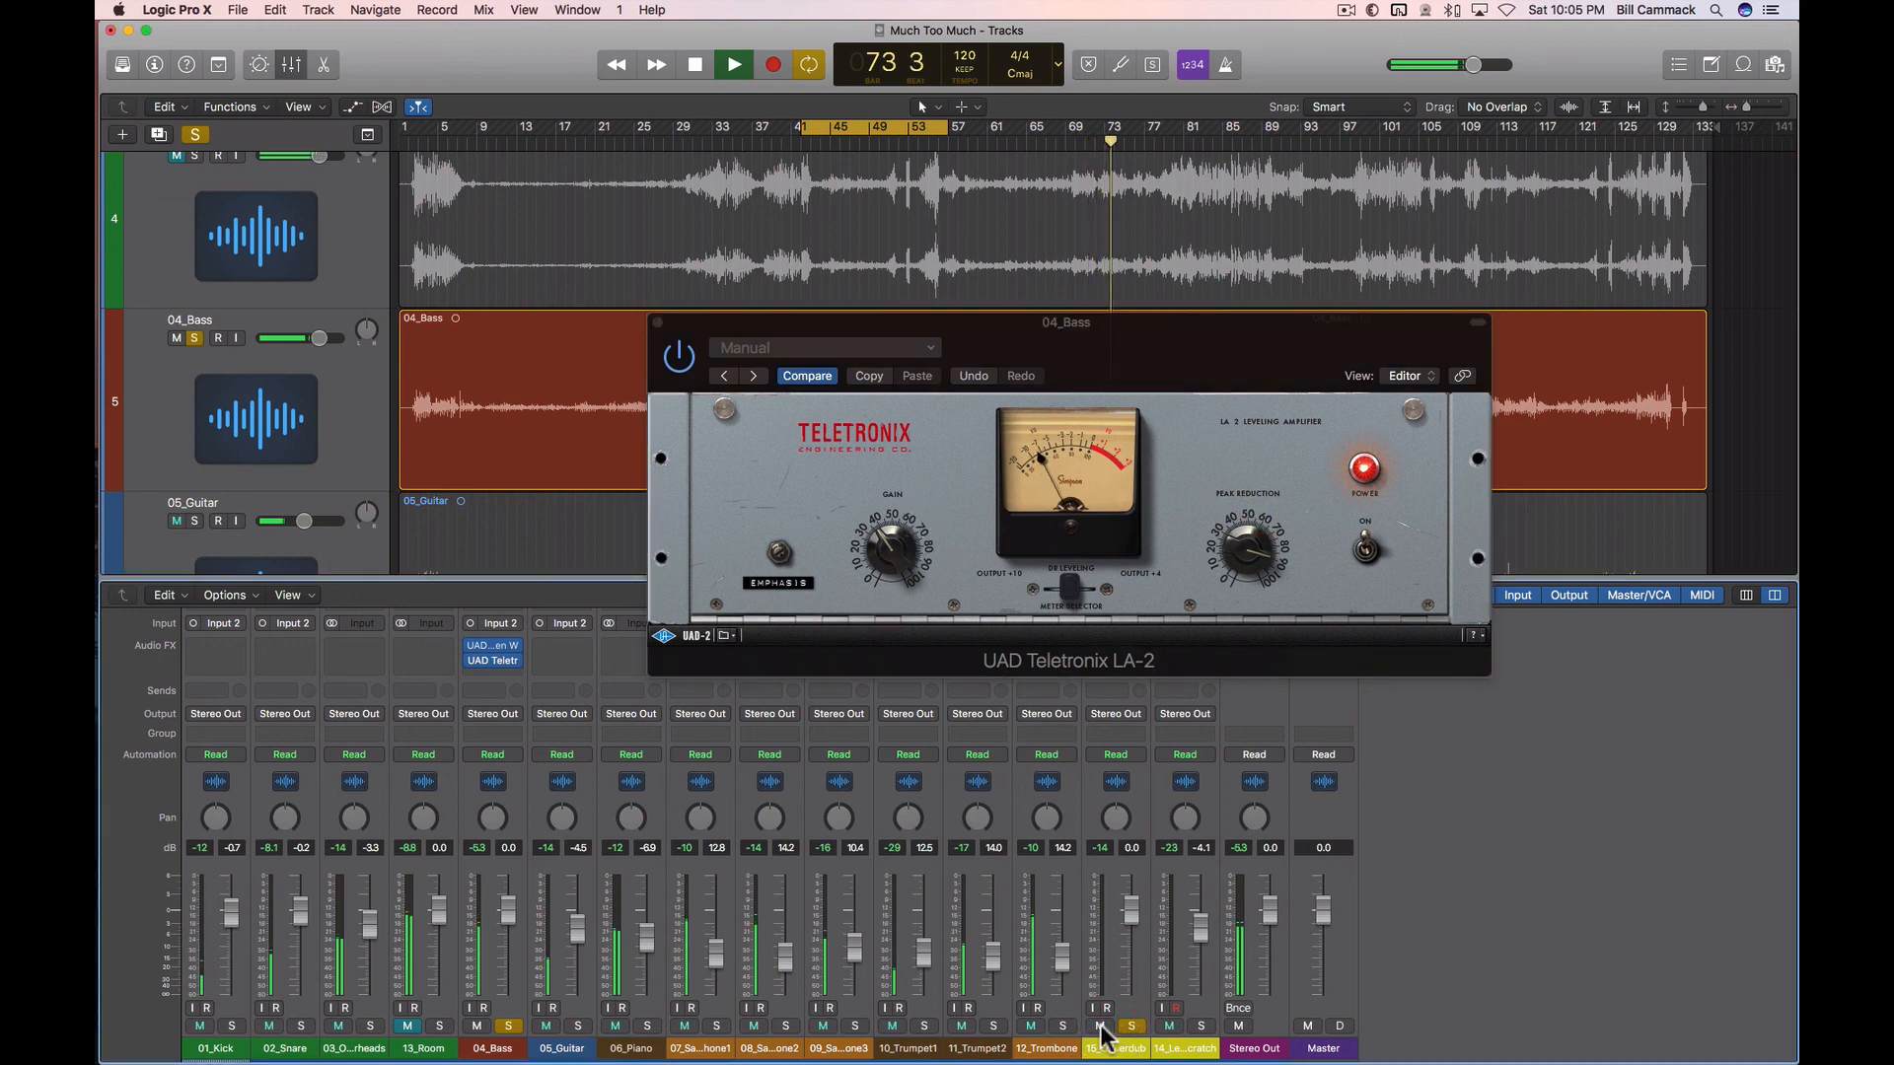
pyautogui.press('space')
pyautogui.press('space')
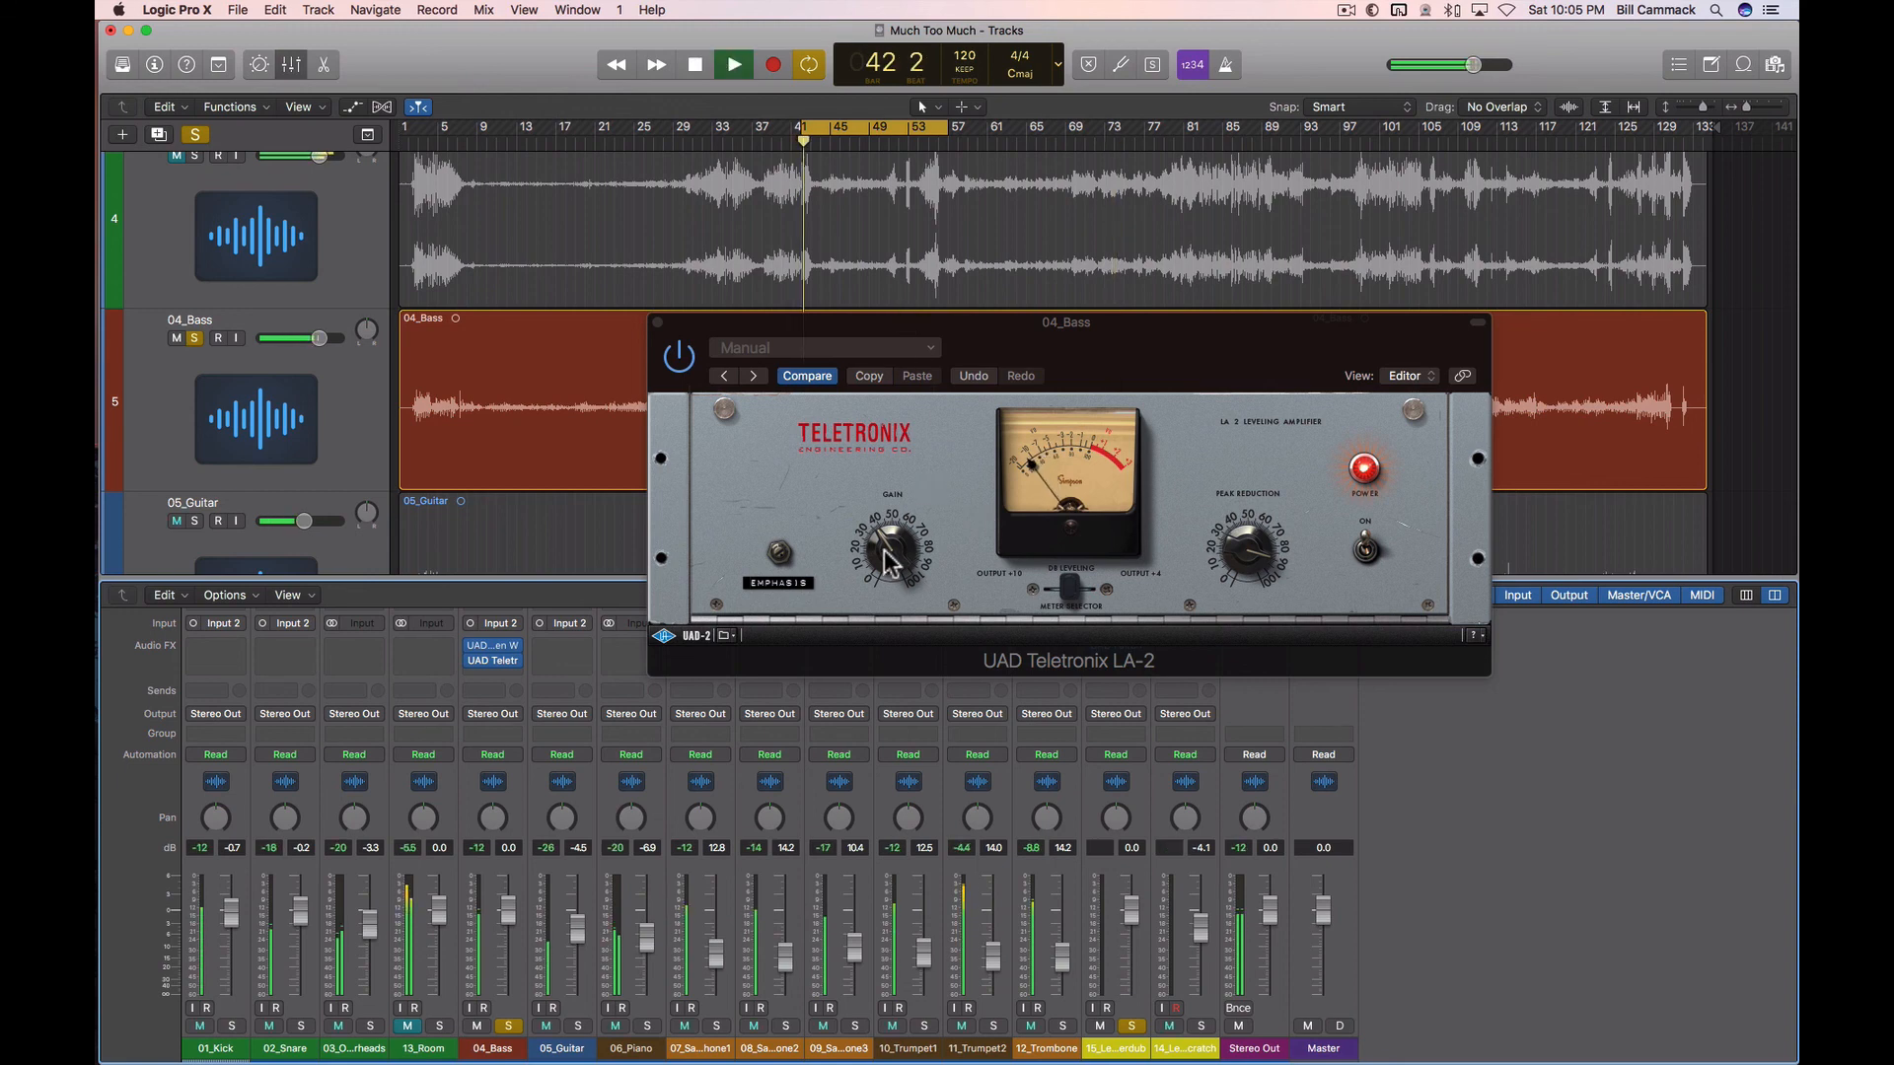
pyautogui.moveTo(893, 557); pyautogui.dragTo(893, 541)
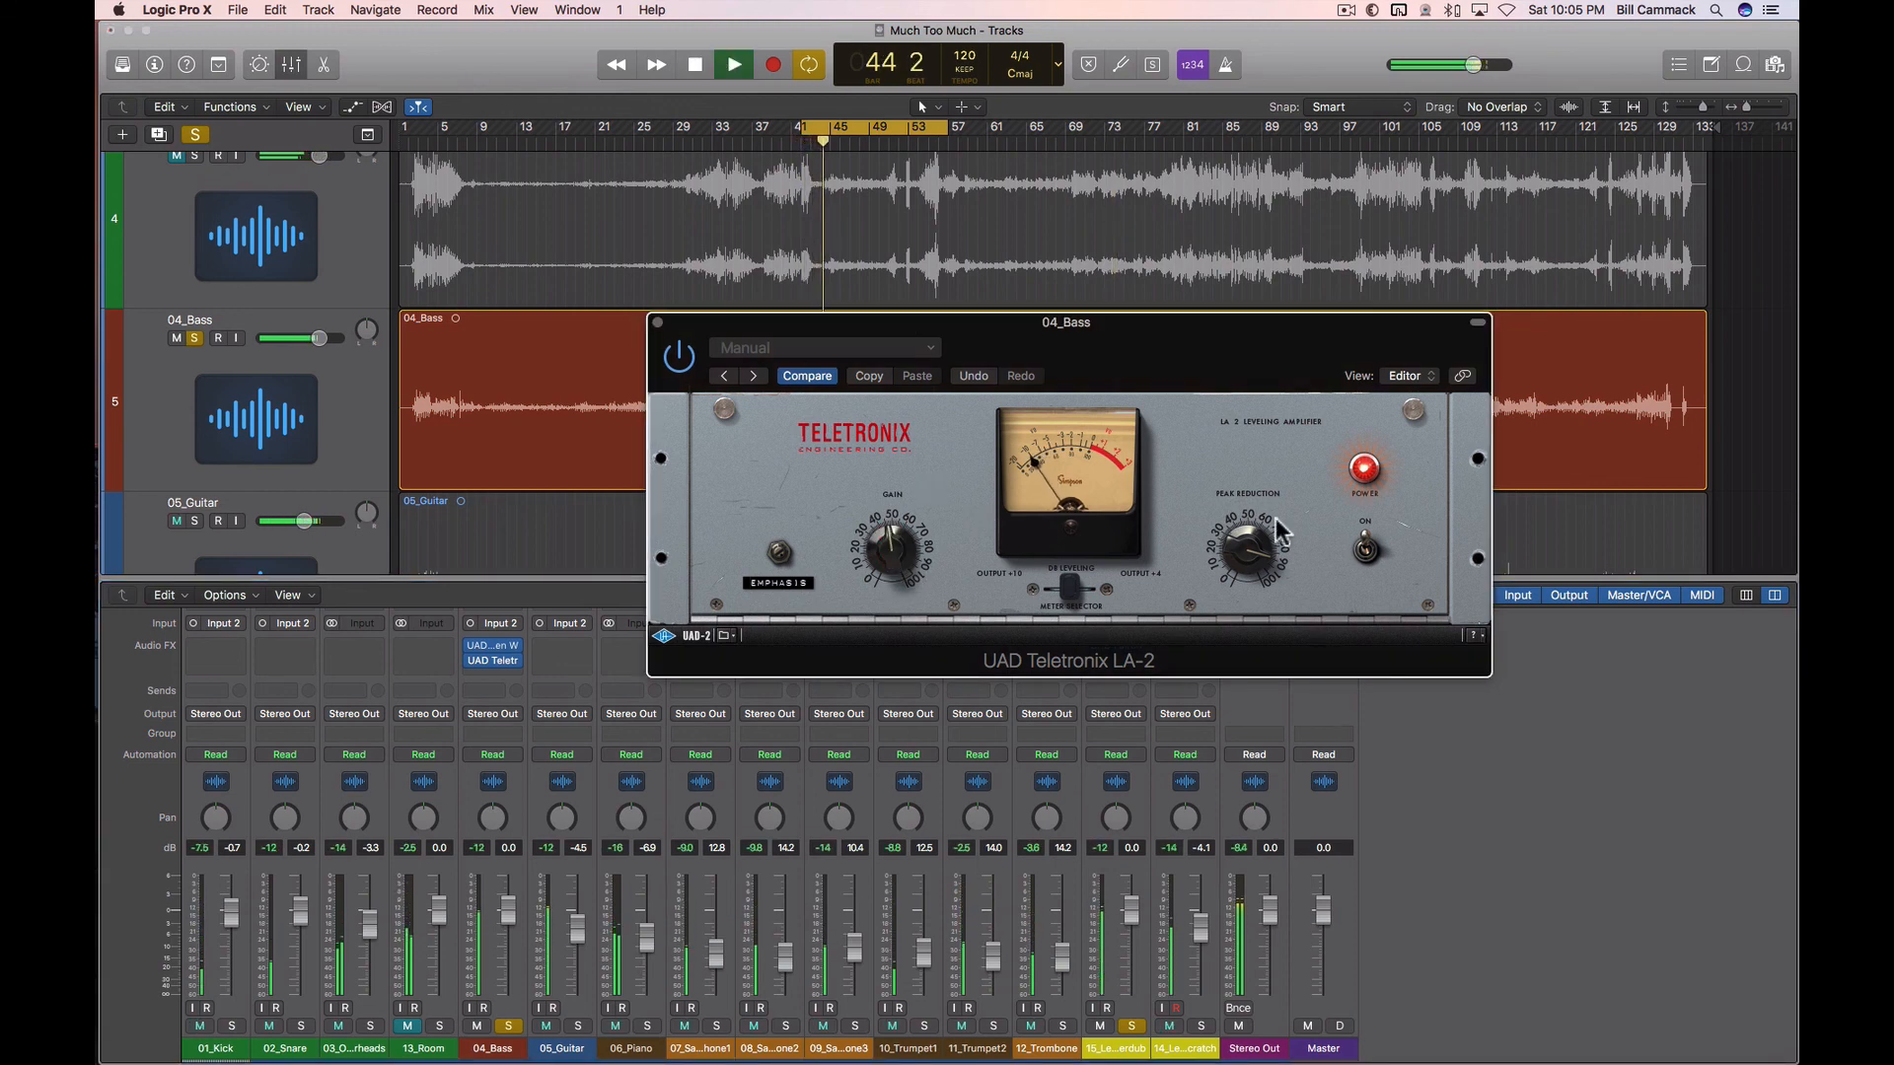
pyautogui.moveTo(1262, 555); pyautogui.dragTo(1264, 589)
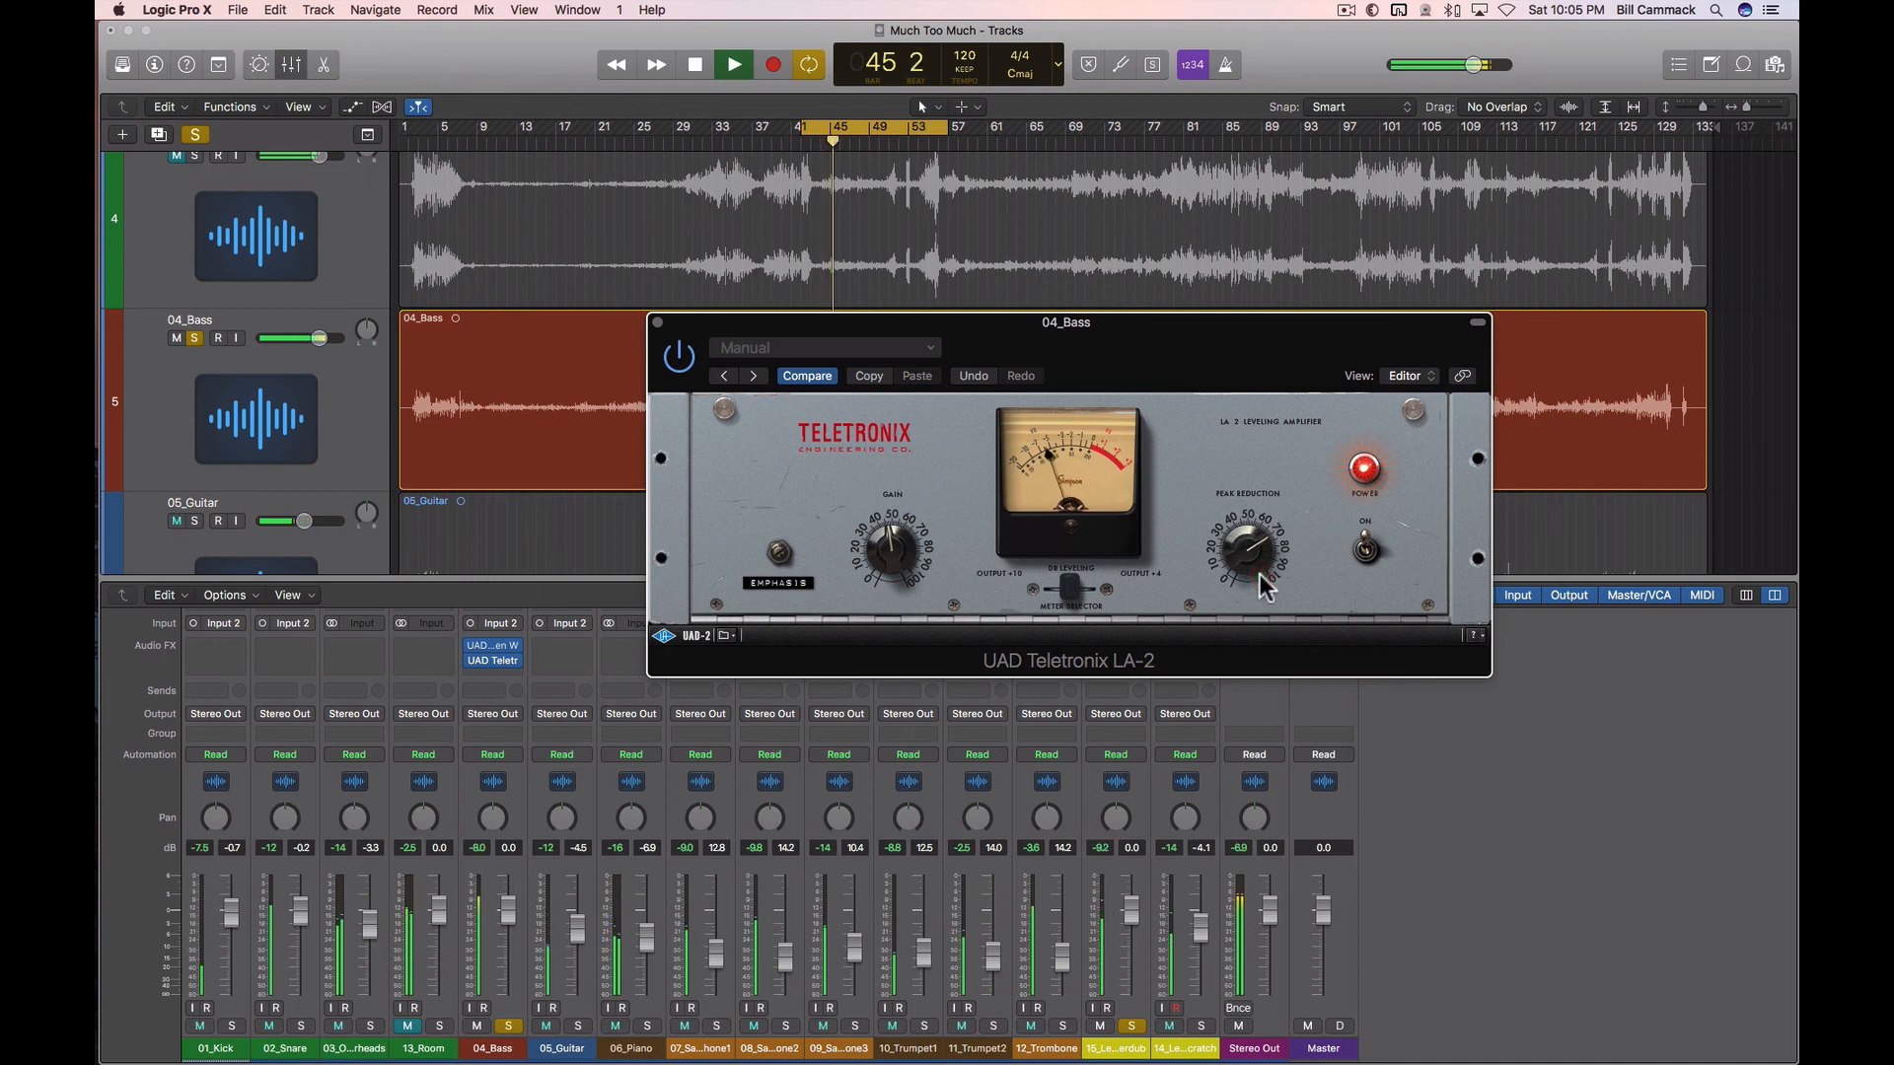
pyautogui.moveTo(902, 580); pyautogui.dragTo(908, 597)
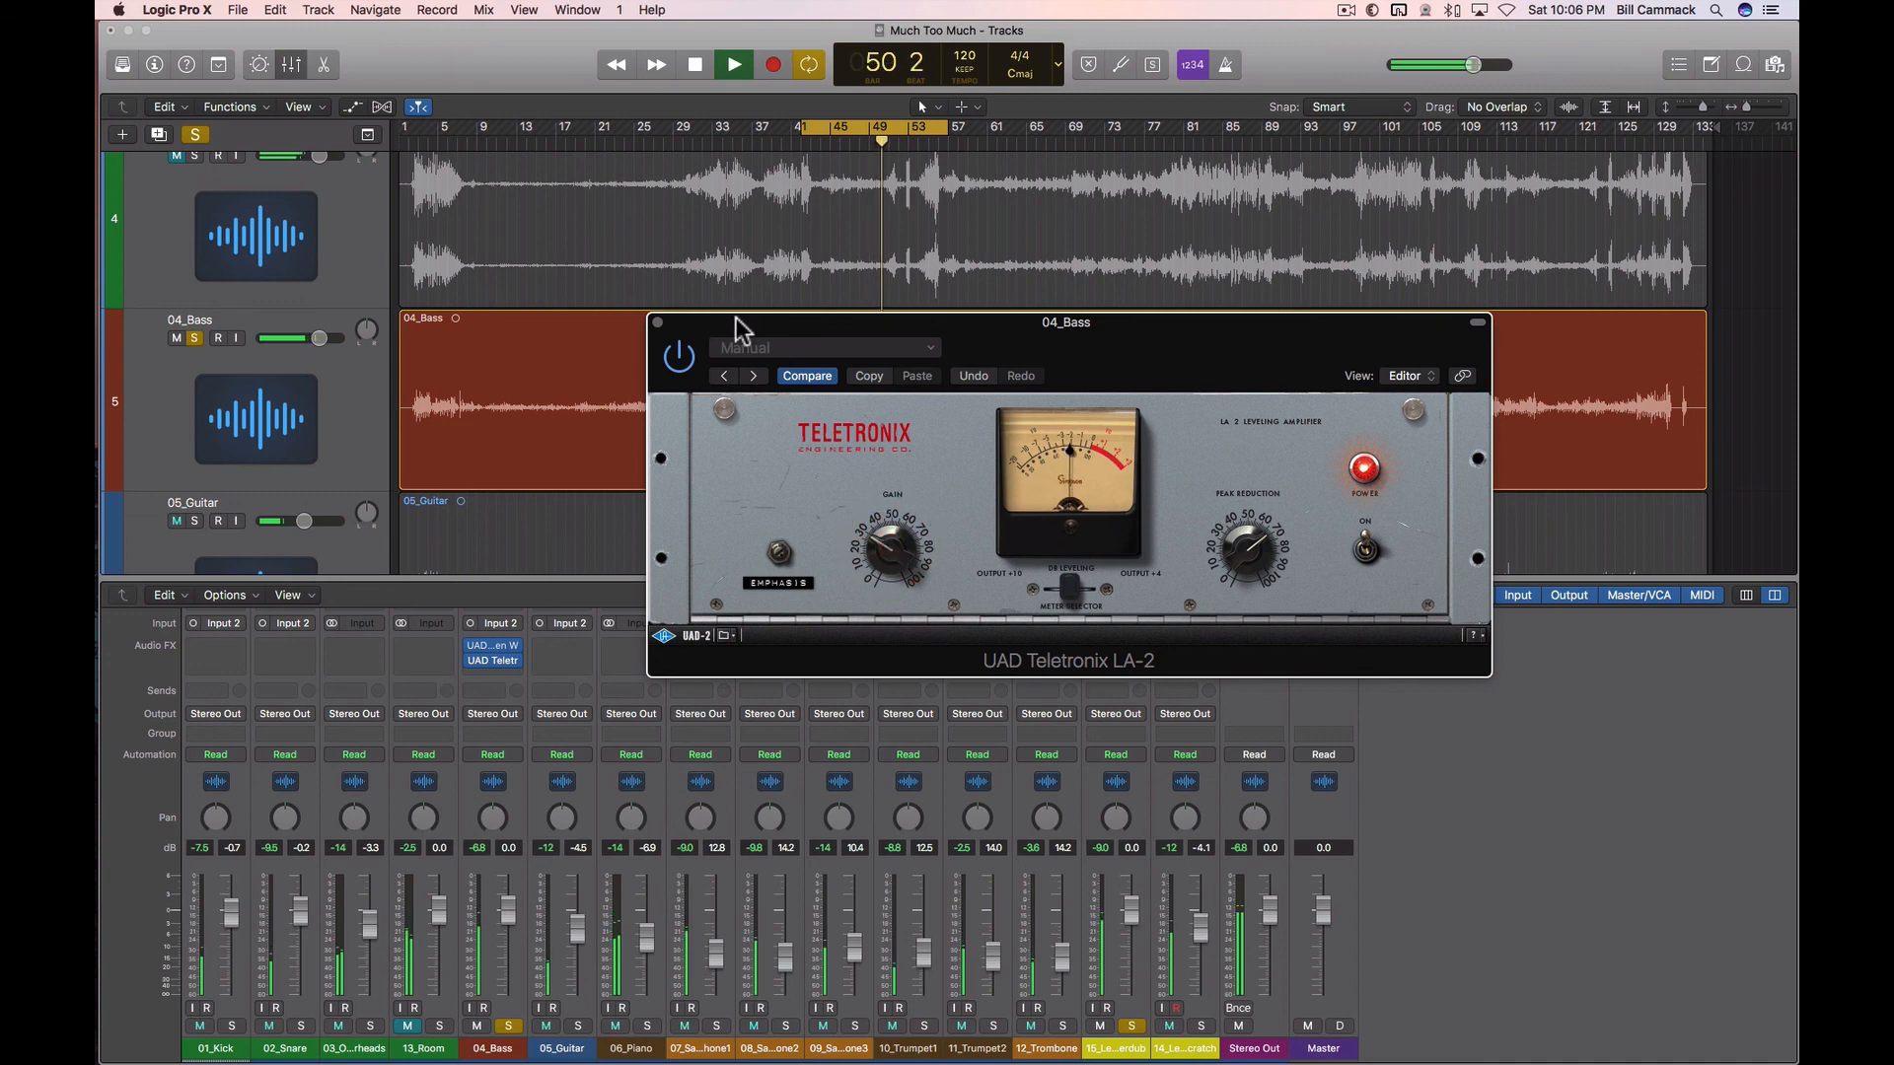
pyautogui.click(659, 324)
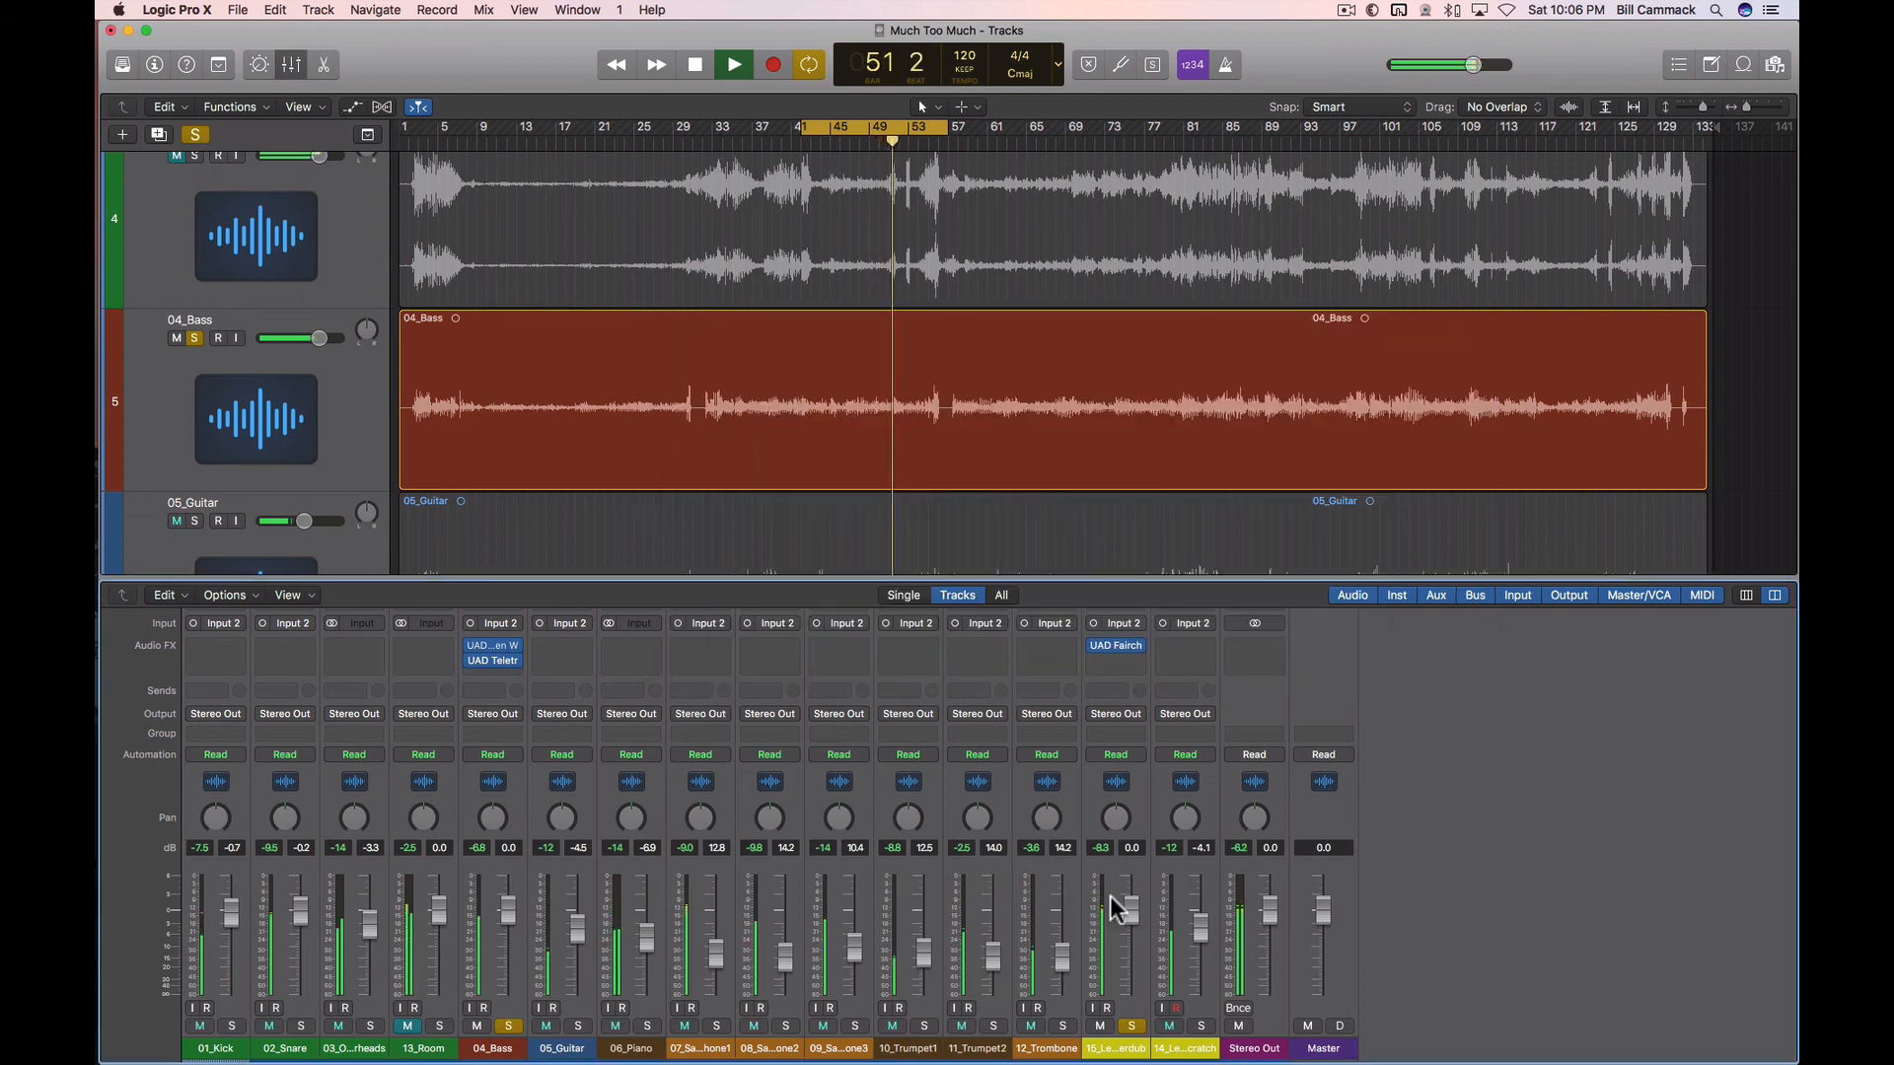
# Mute the lead vocal overdub and insert a mono UAD Oxide Tape after the LA-2 on the bass channel.
pyautogui.click(1102, 1024)
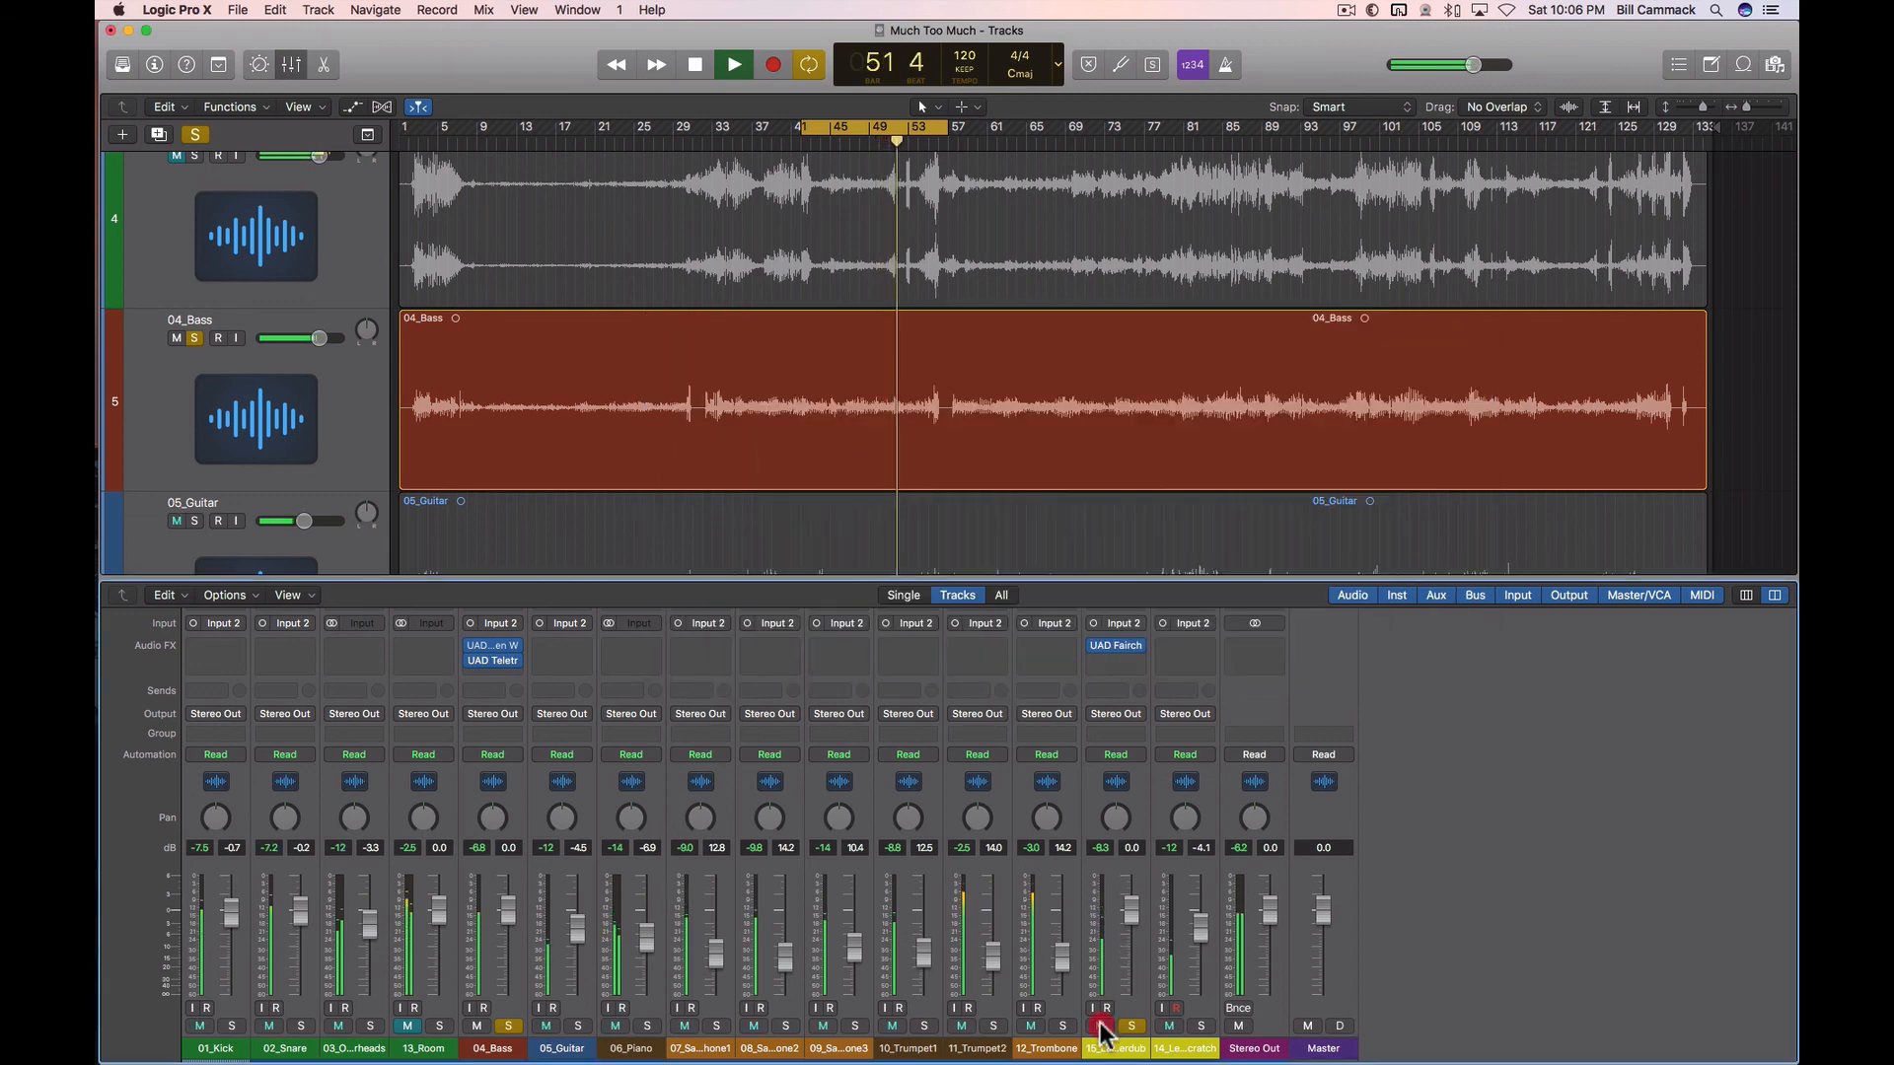
pyautogui.click(493, 669)
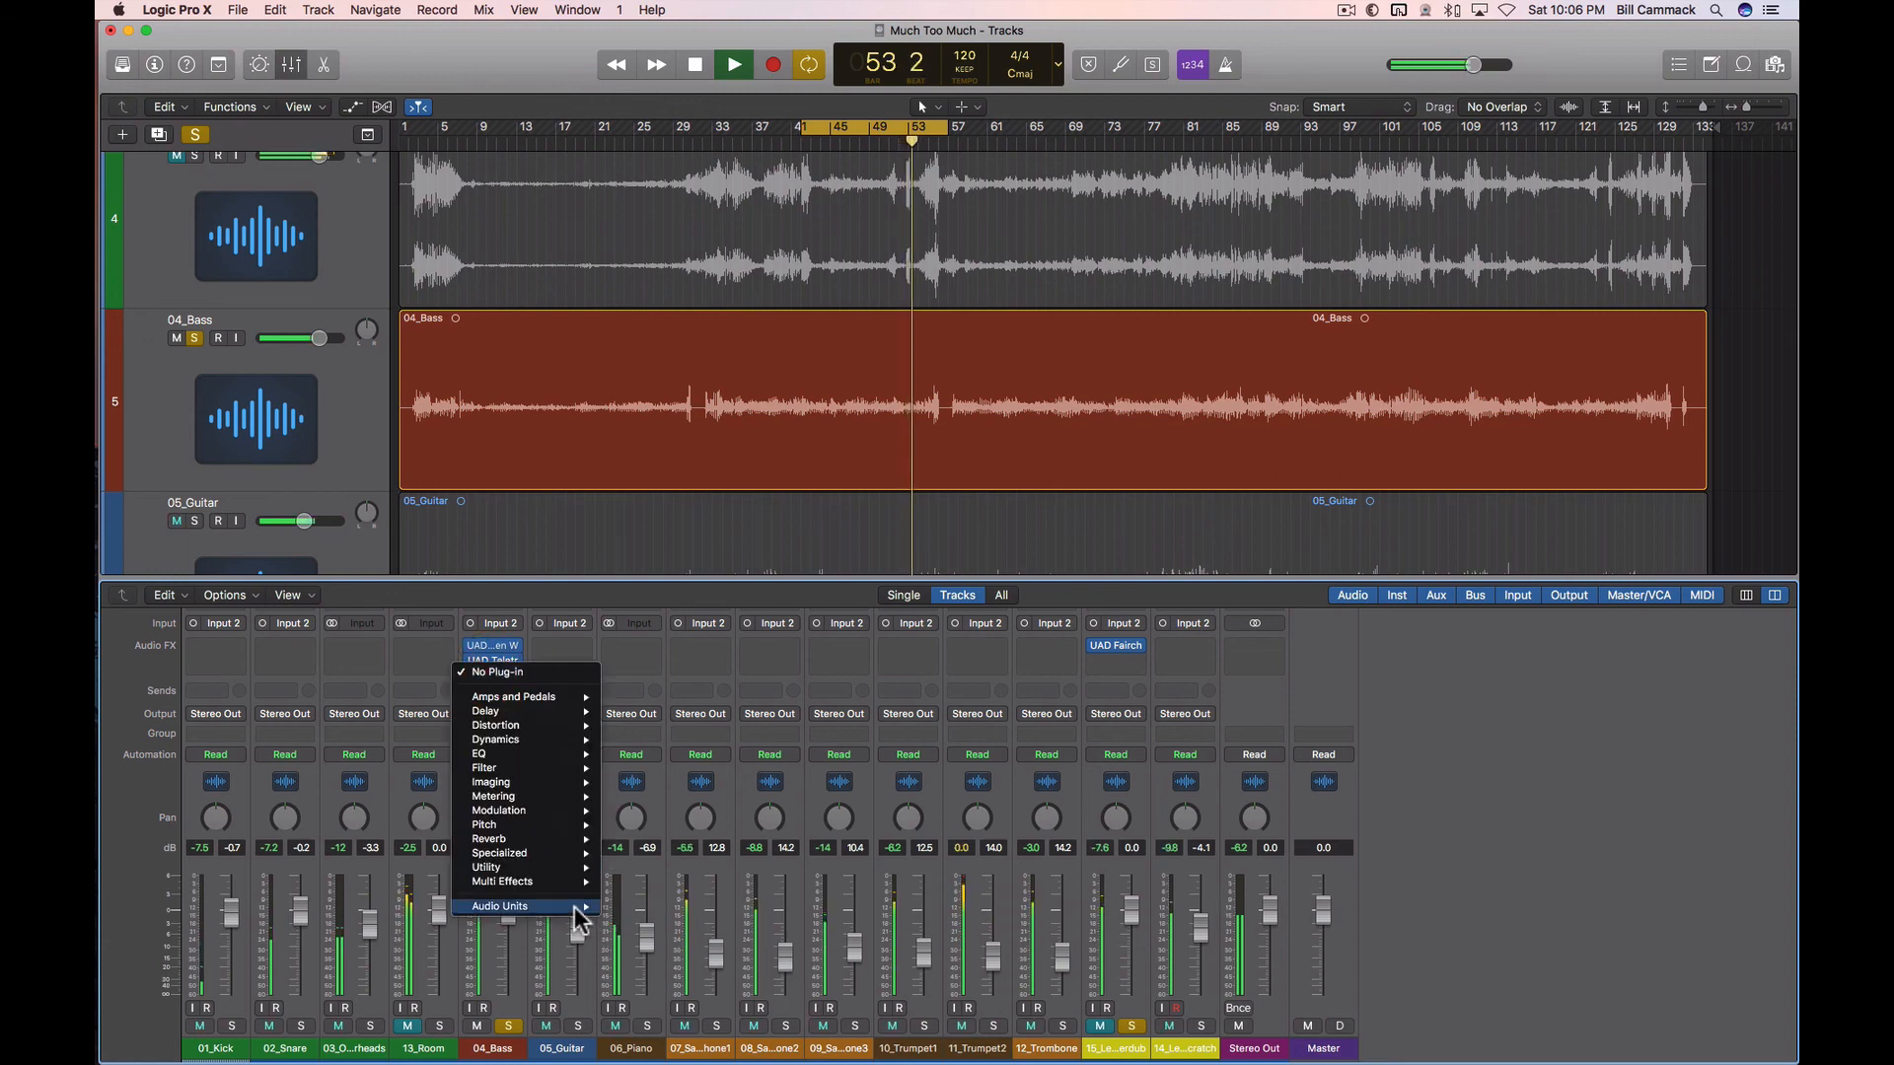
pyautogui.moveTo(575, 907)
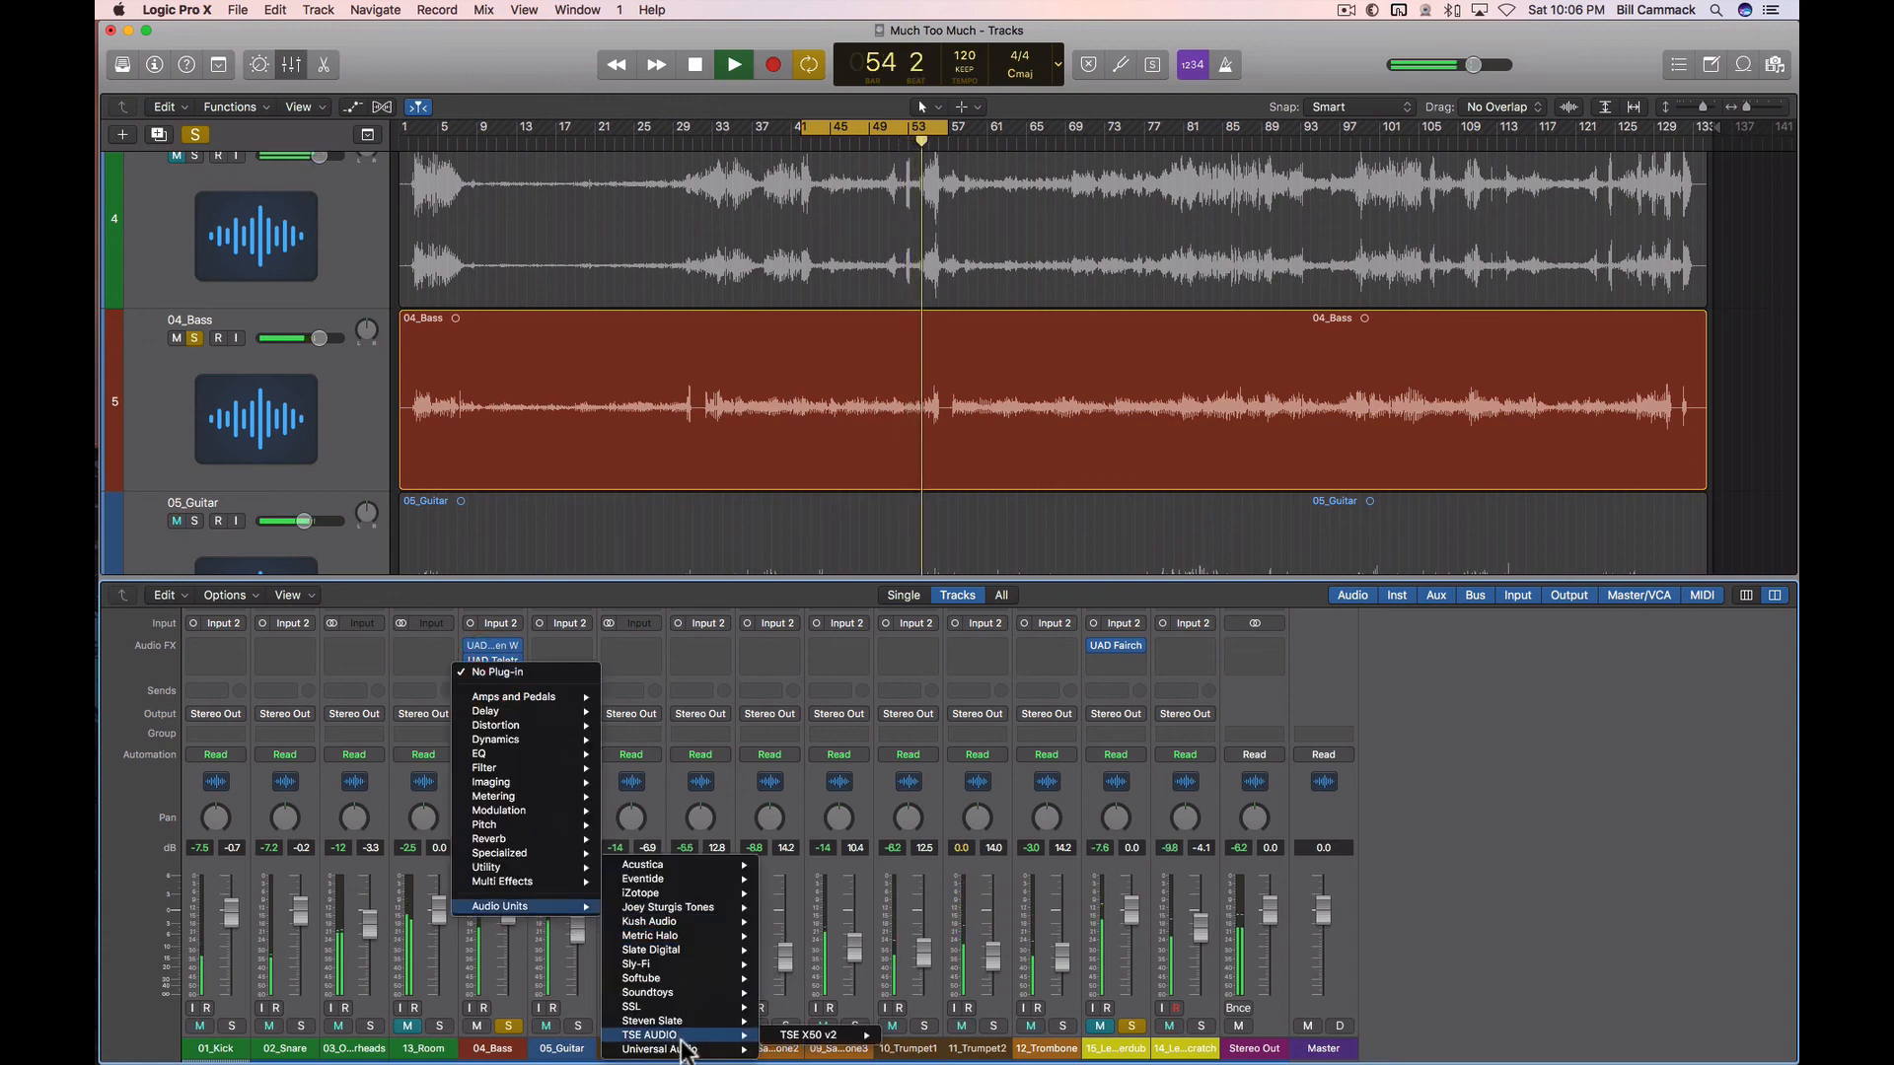
pyautogui.moveTo(708, 1051)
pyautogui.moveTo(846, 483)
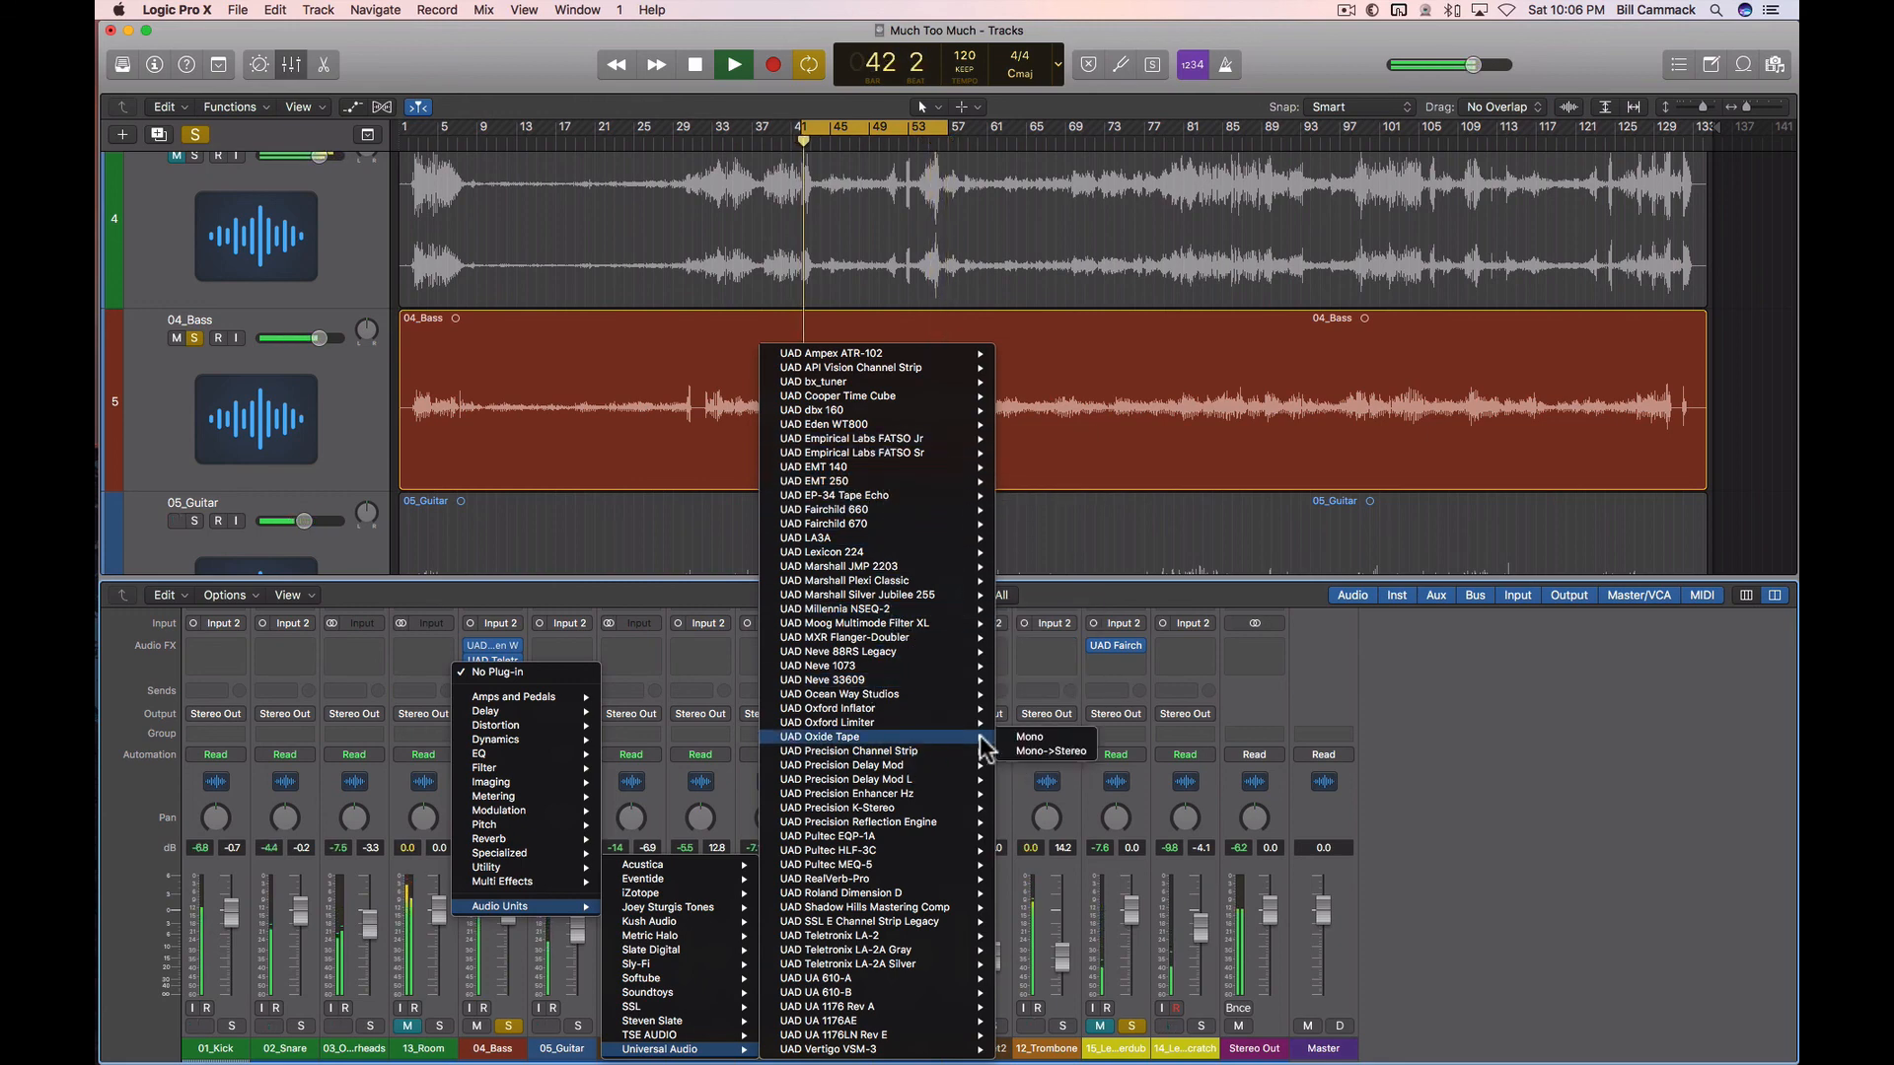
pyautogui.click(1015, 737)
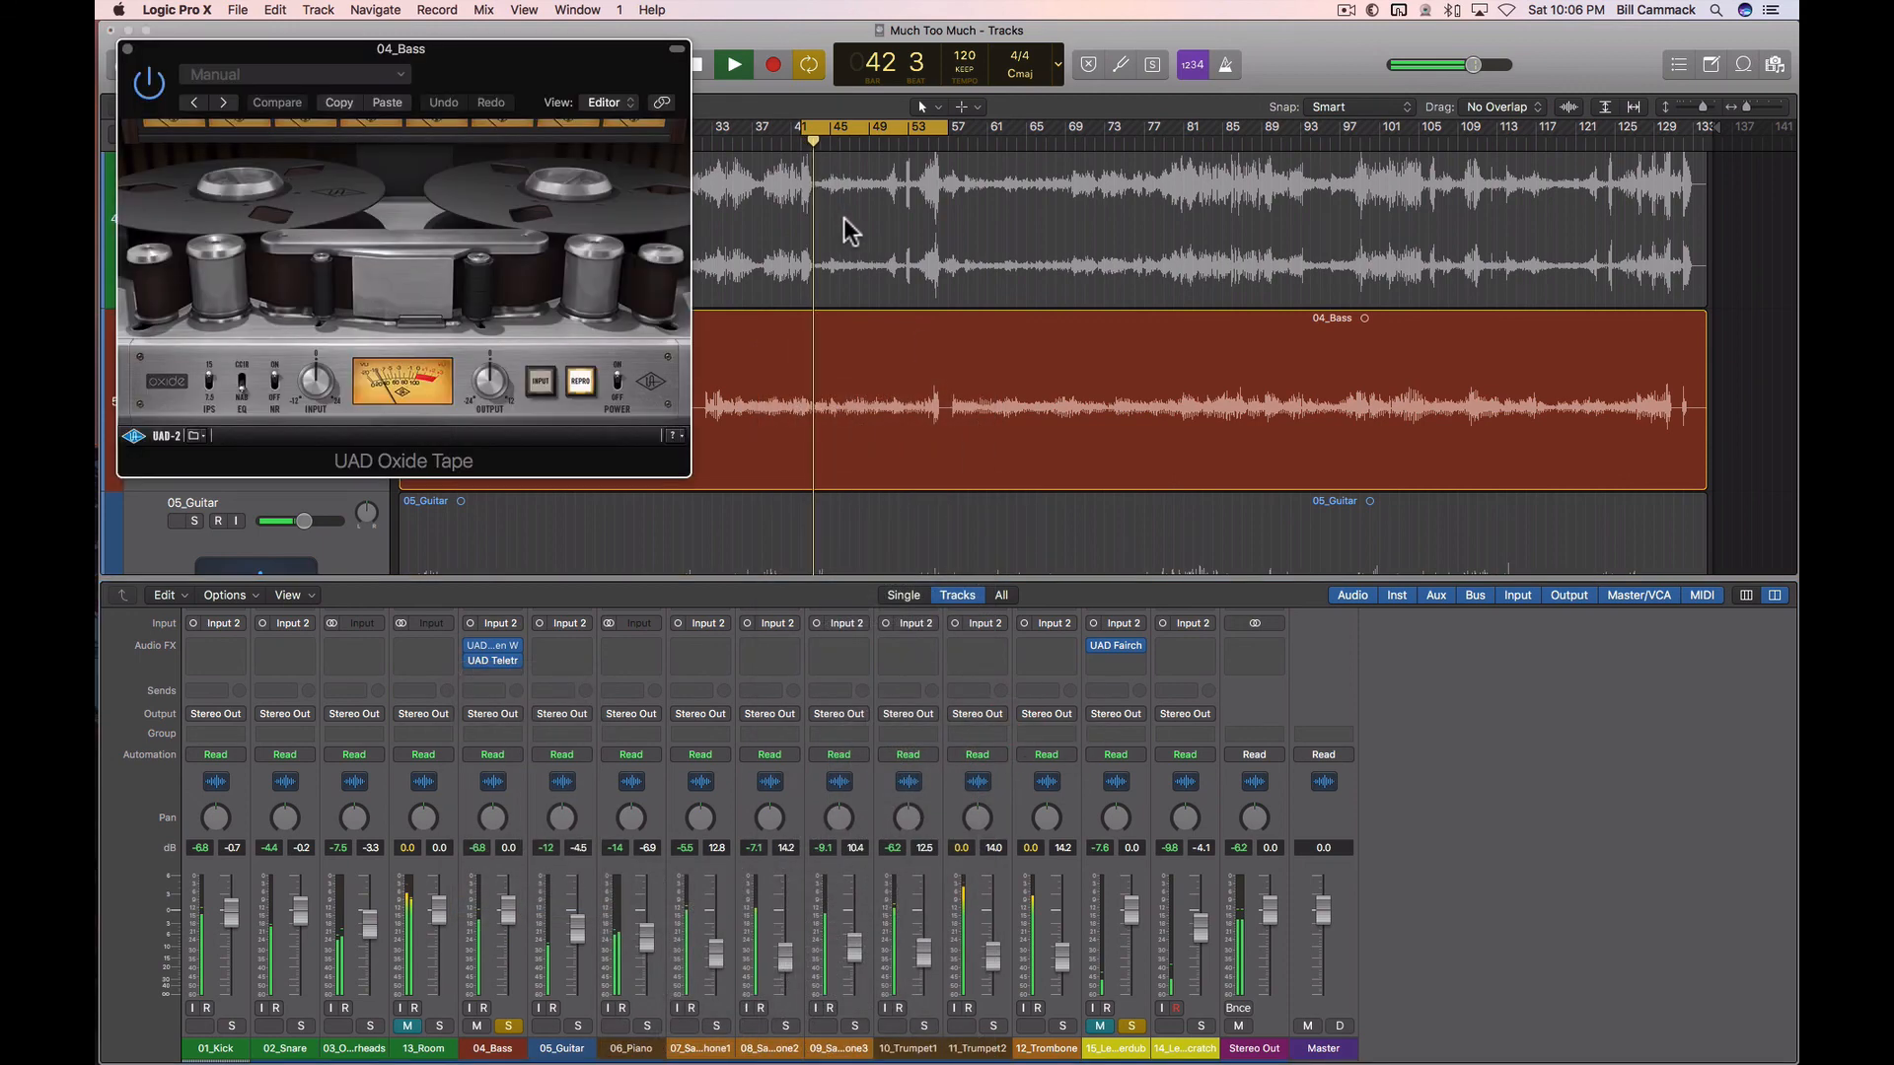
pyautogui.moveTo(587, 53); pyautogui.dragTo(1164, 336)
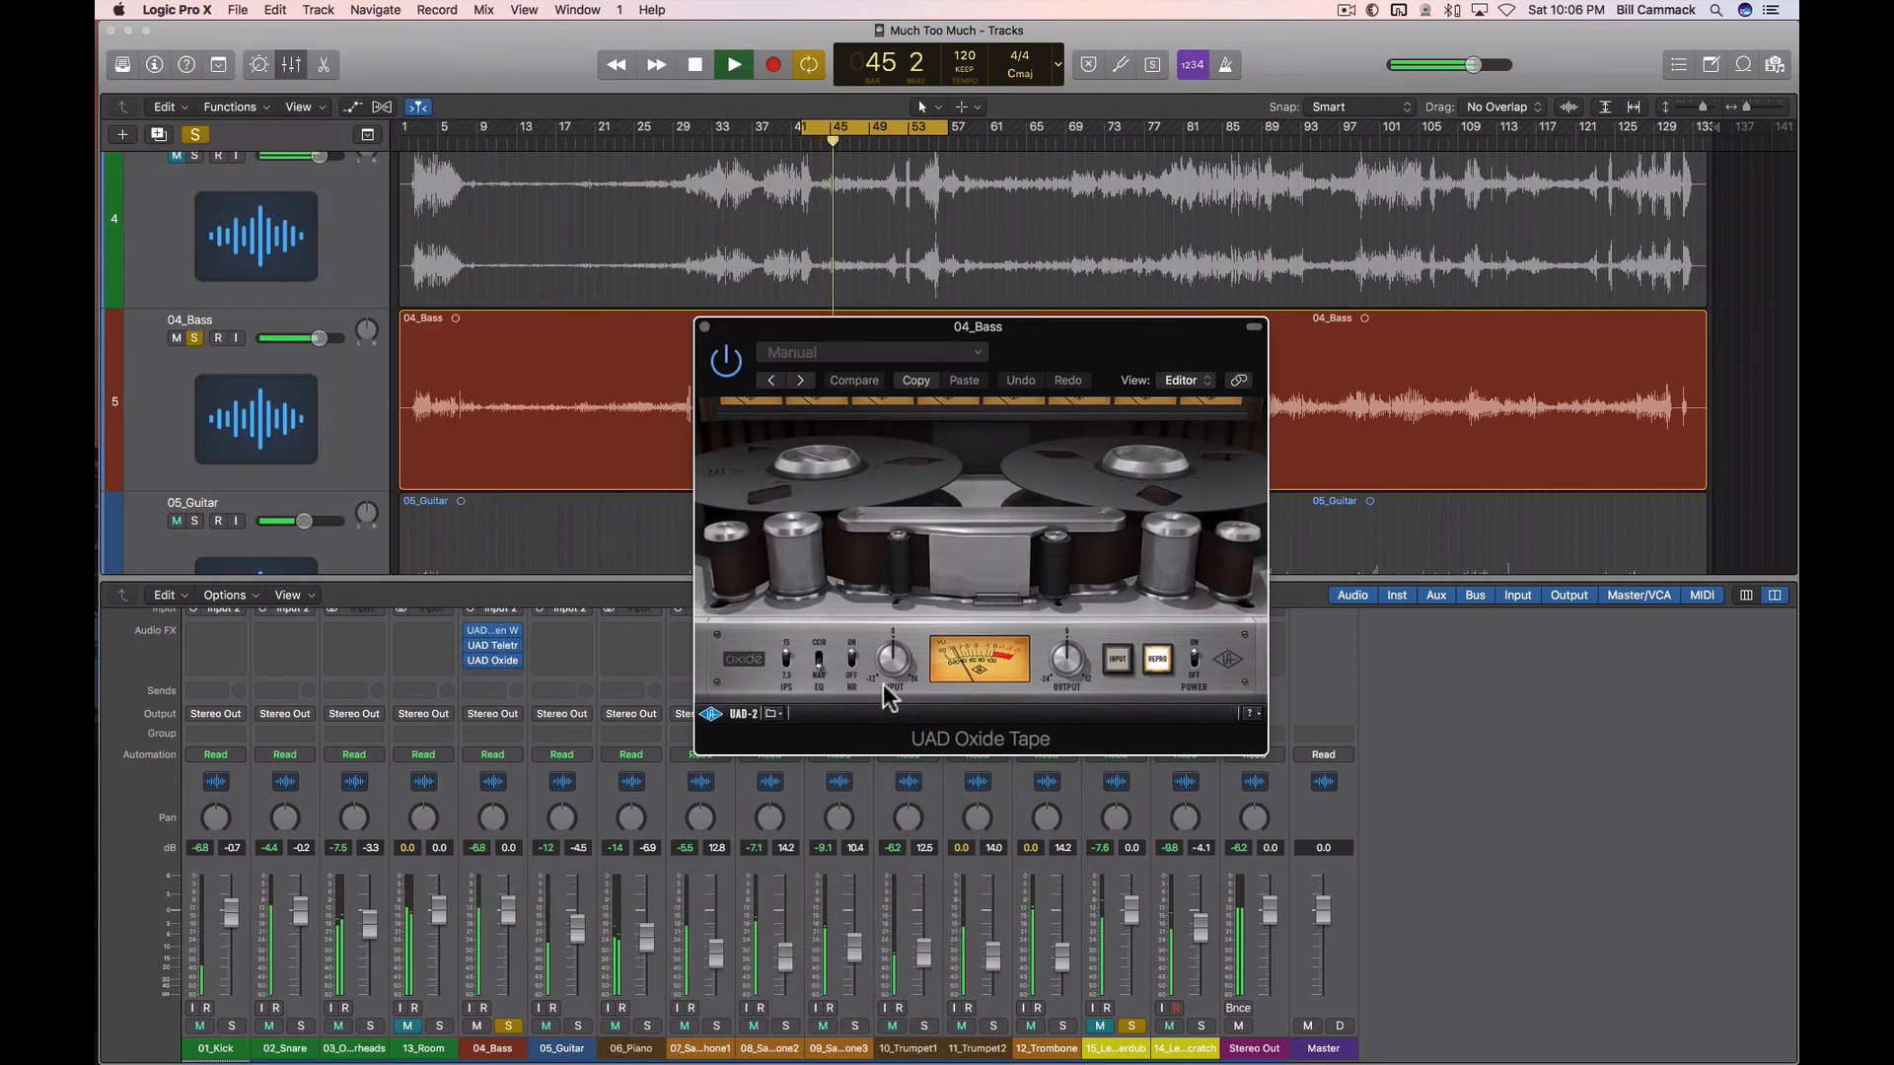
# Raise the bass Oxide Tape's Input and trim its Output against the unmuted lead vocal overdub, and save the project.
pyautogui.moveTo(891, 696); pyautogui.dragTo(892, 634)
pyautogui.moveTo(1065, 662); pyautogui.dragTo(1072, 695)
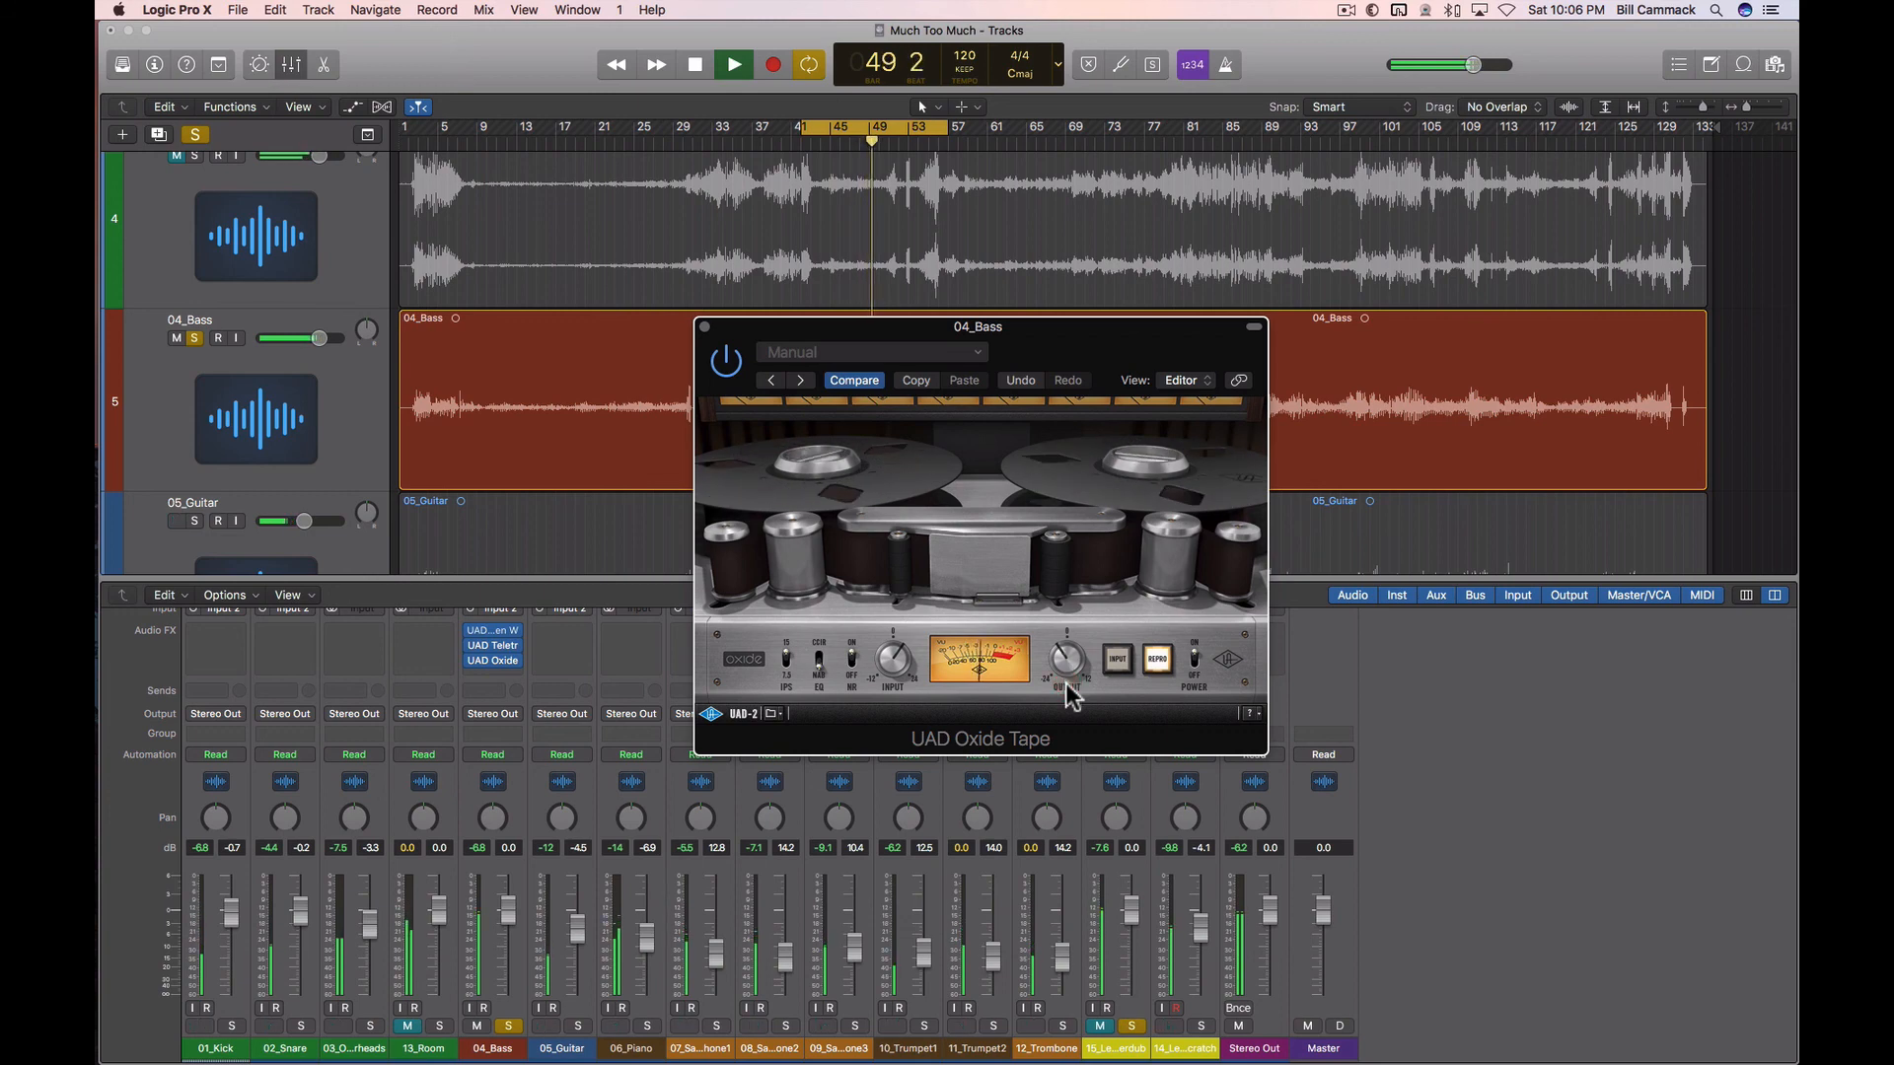
pyautogui.click(1101, 1027)
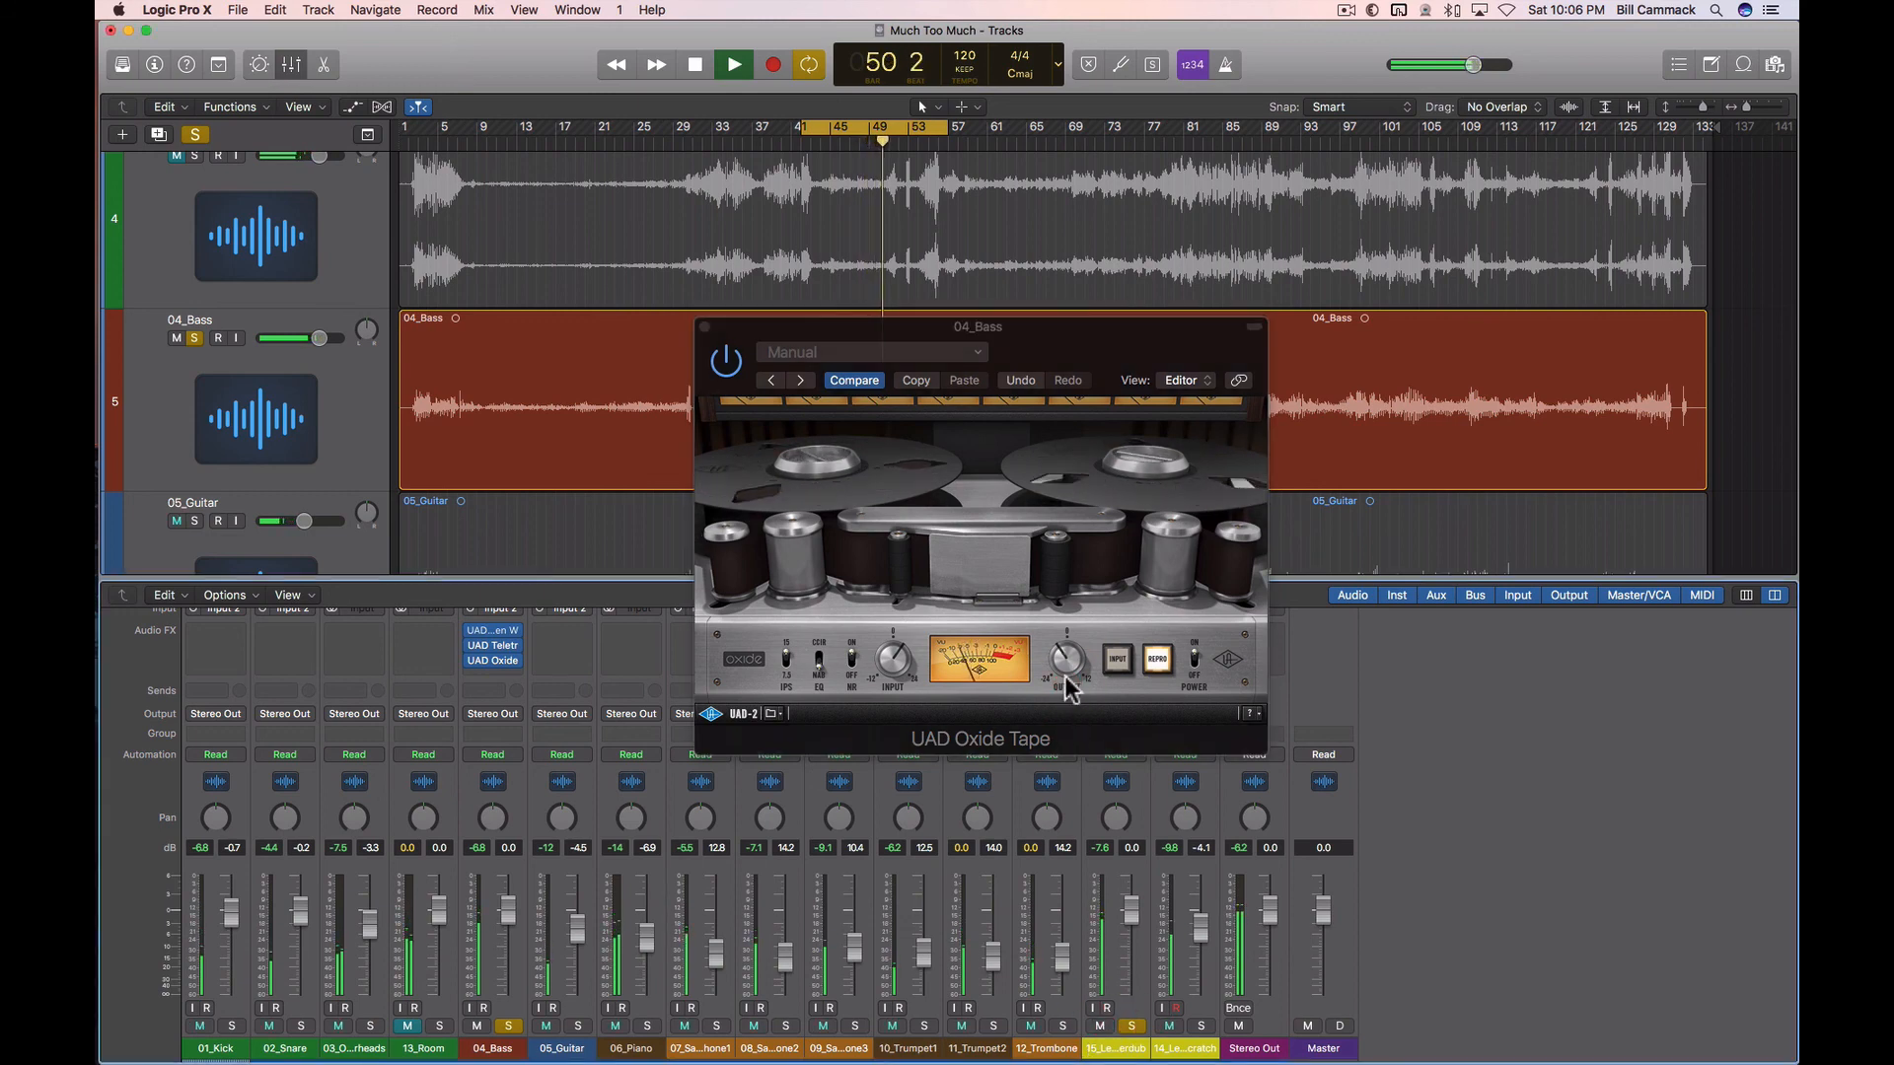
pyautogui.moveTo(1066, 680); pyautogui.dragTo(1064, 675)
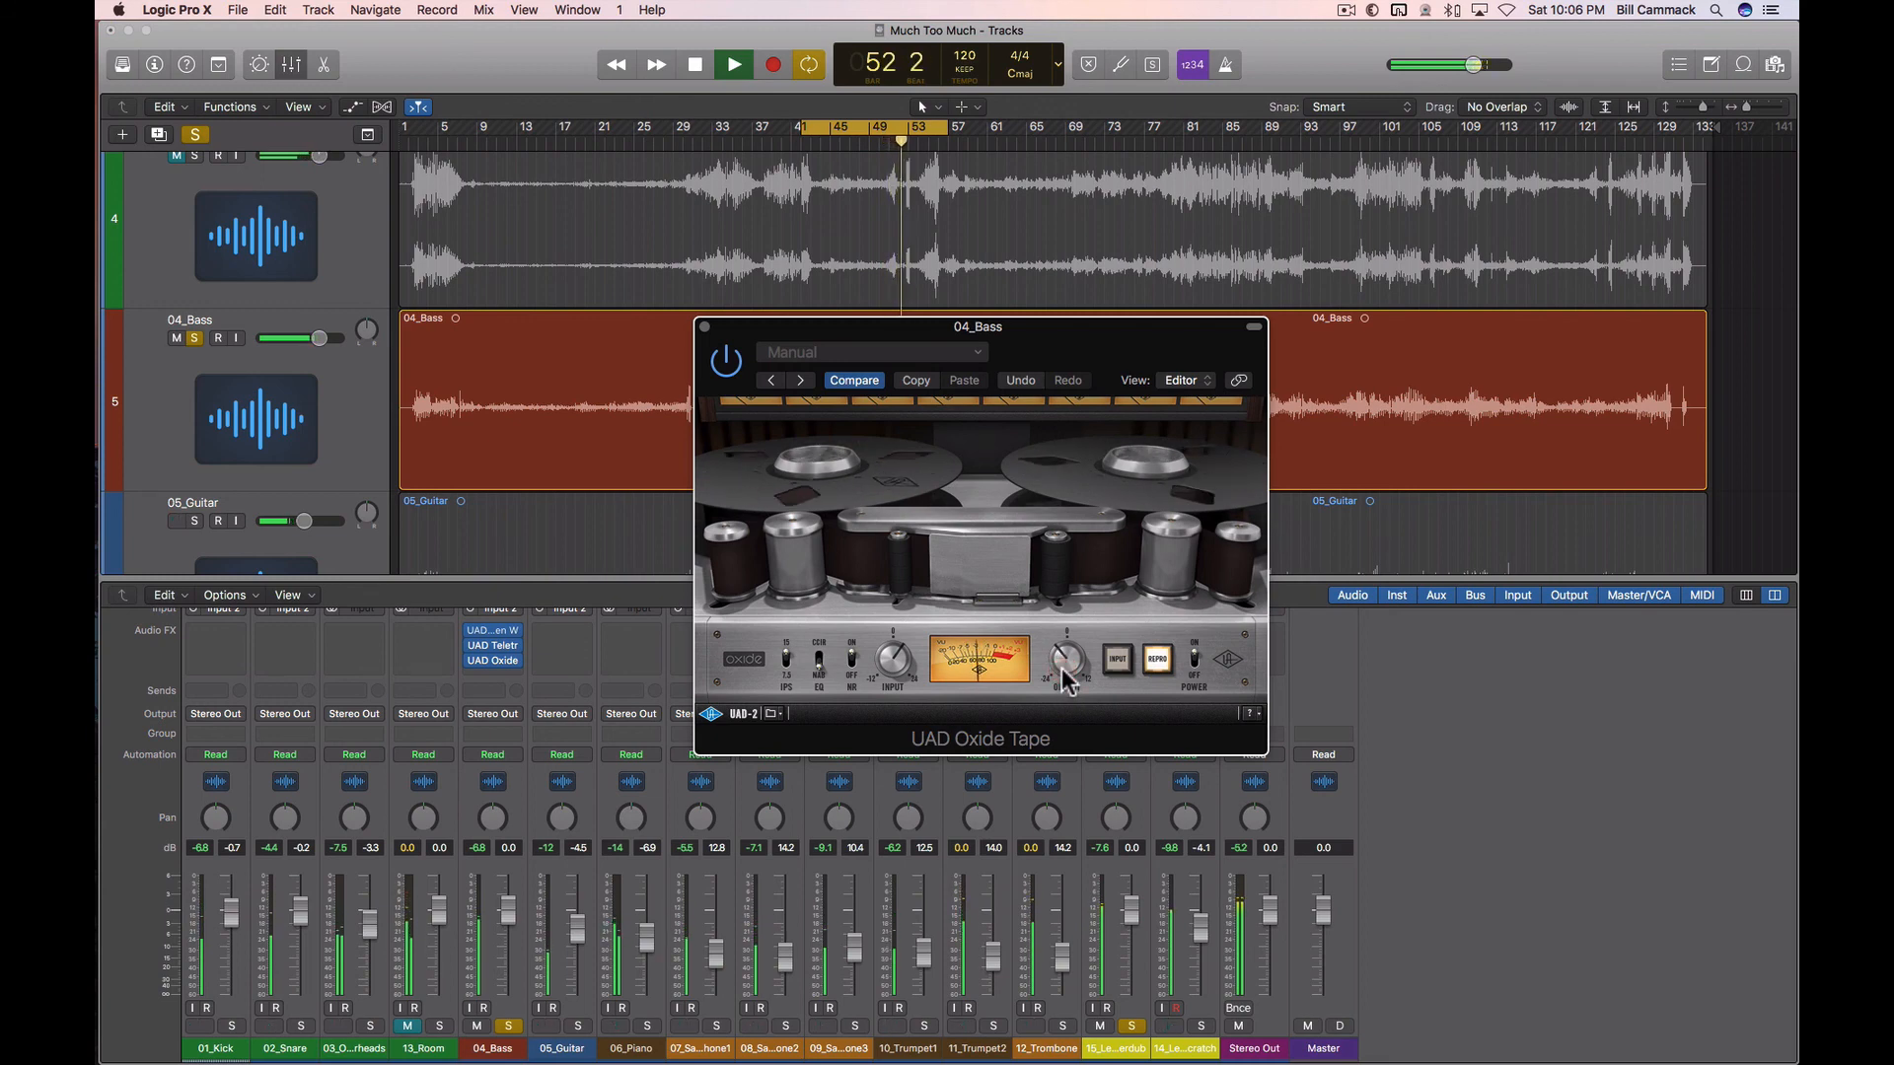
pyautogui.click(704, 326)
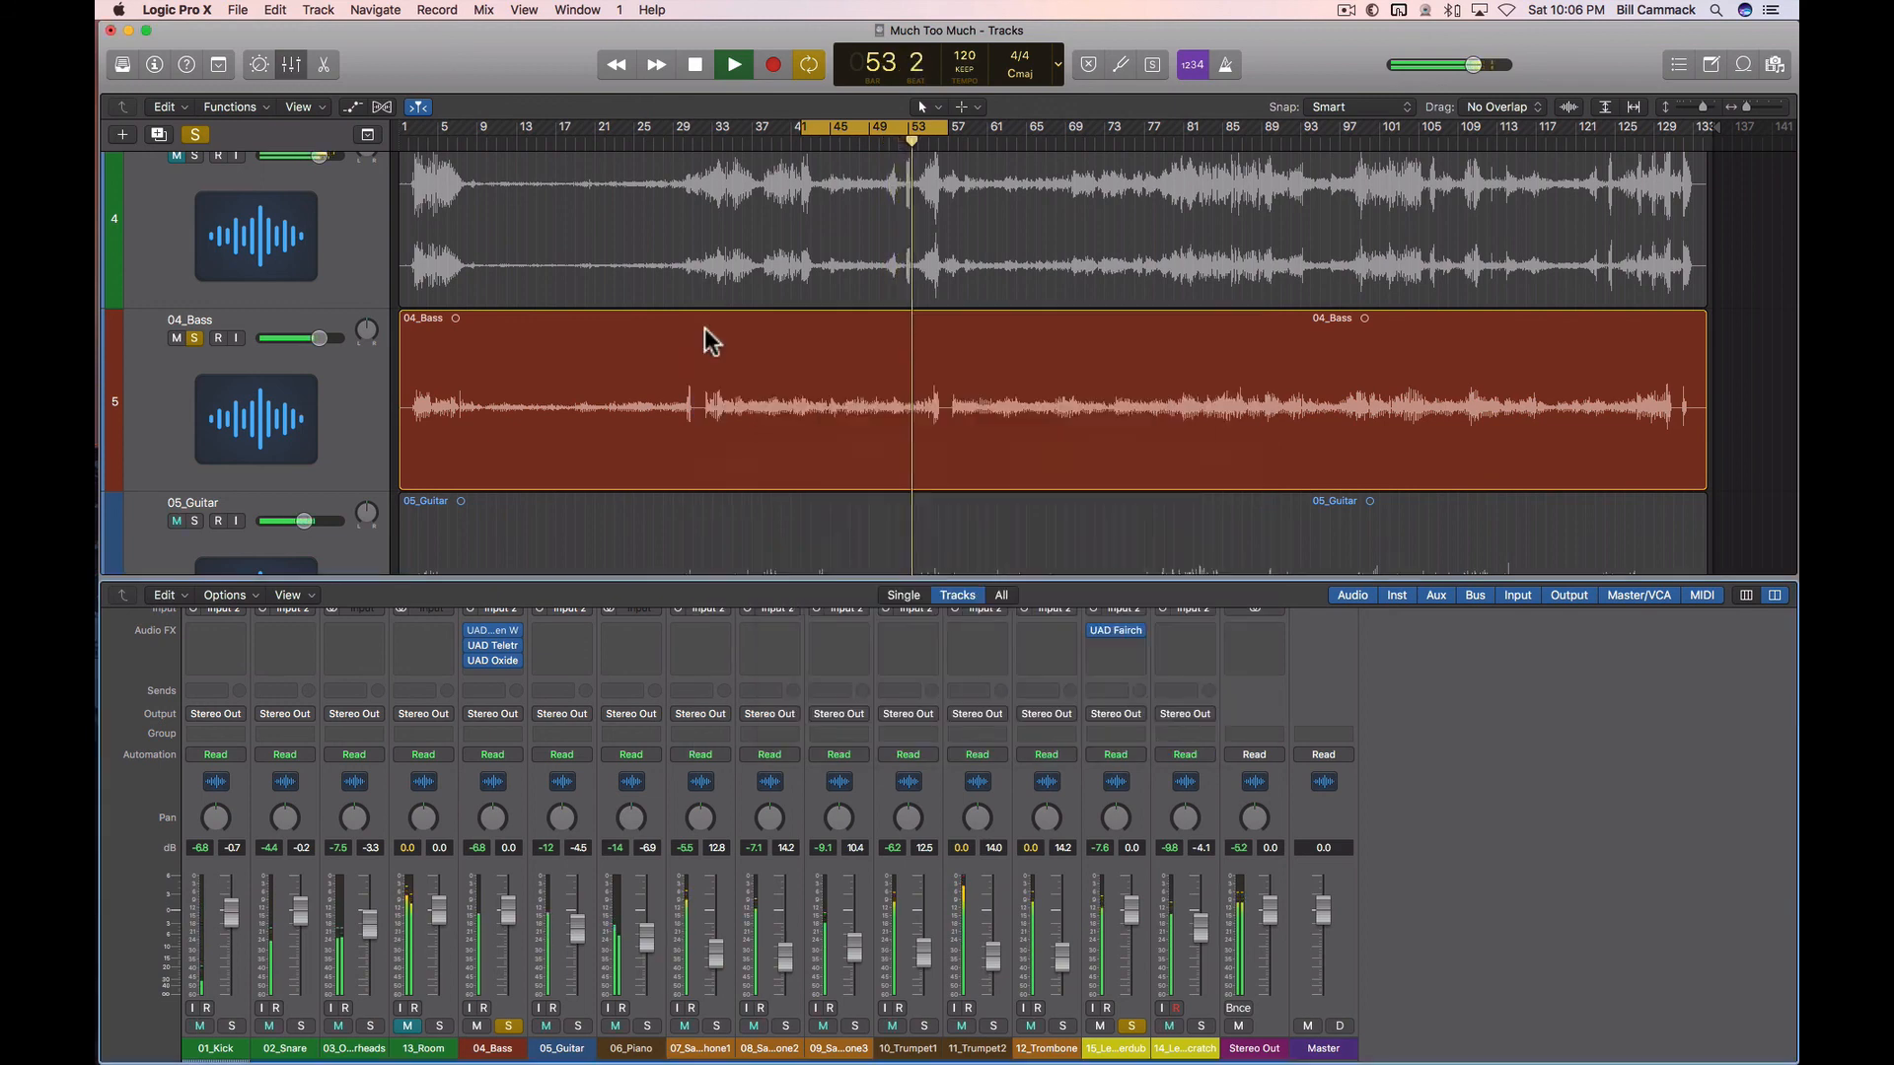
pyautogui.press('super+s')
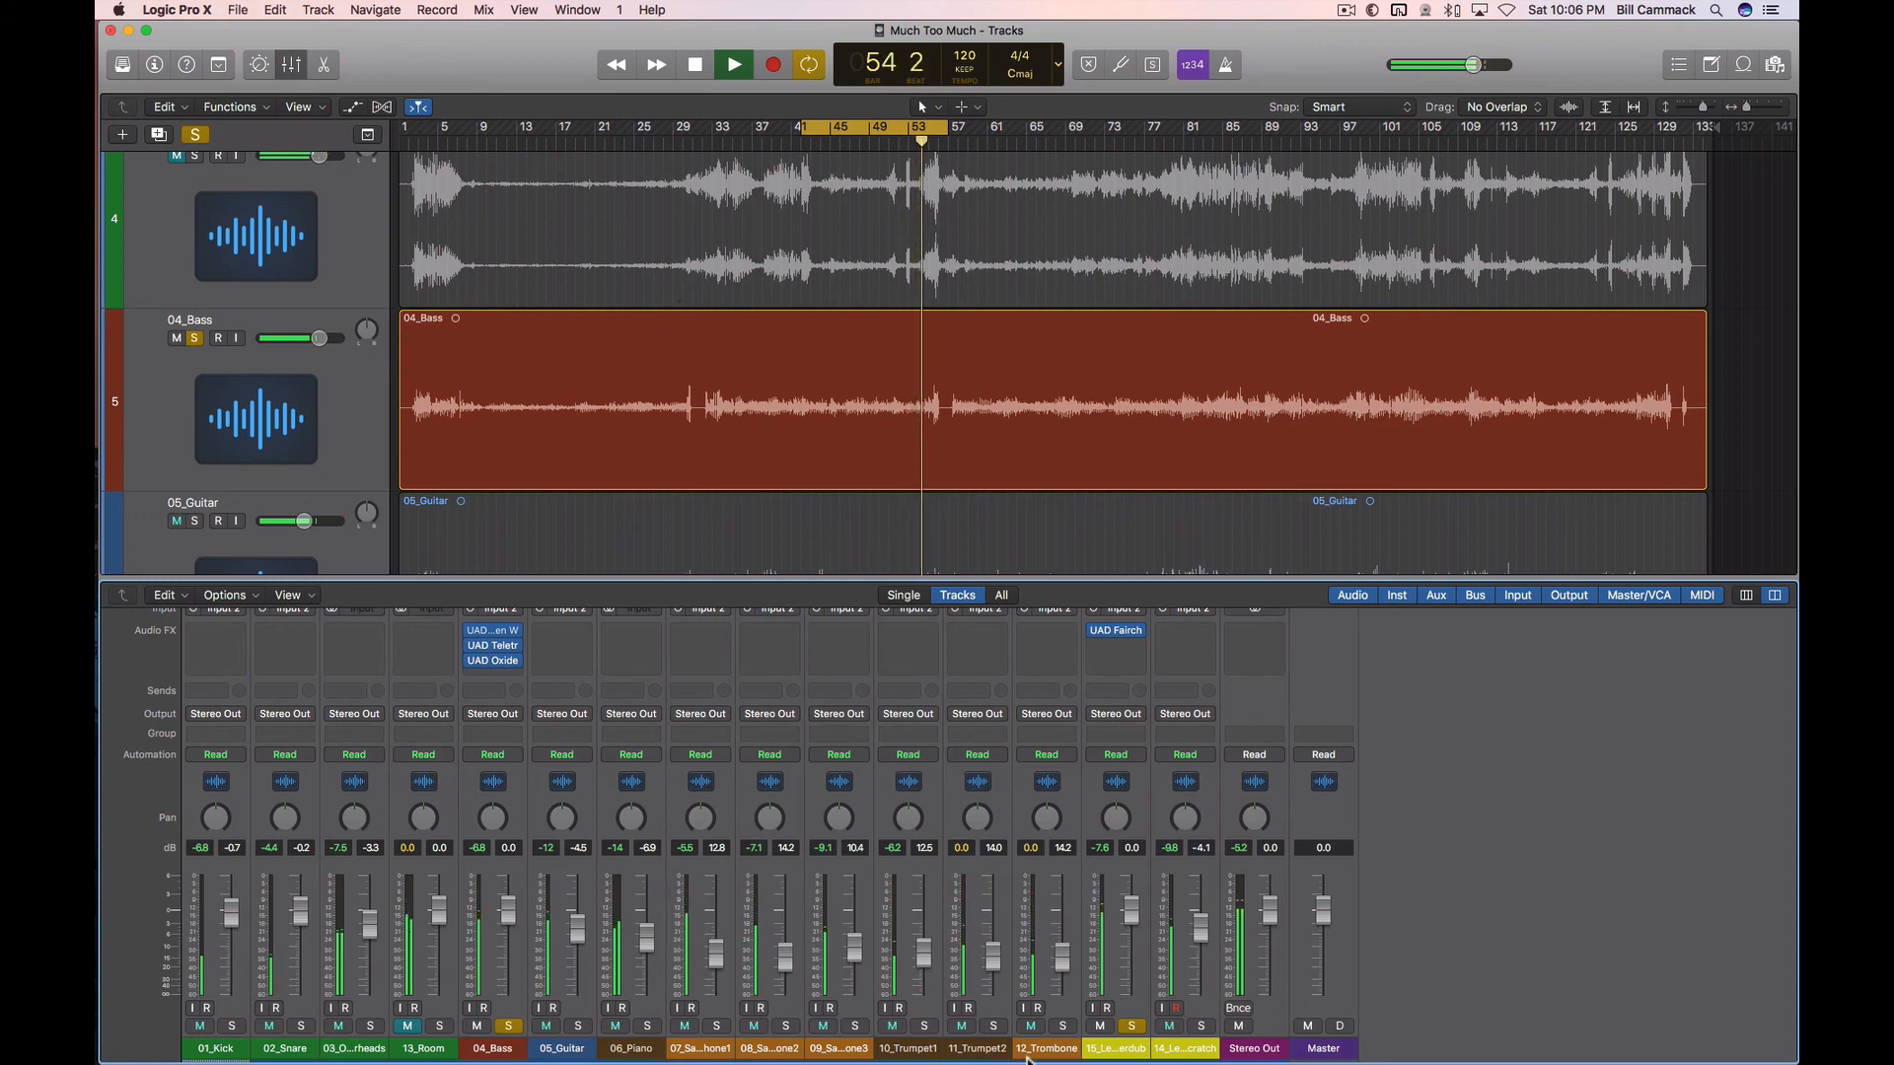
# Insert a mono UAD Oxide Tape after the Fairchild on the lead vocal overdub channel.
pyautogui.click(1117, 641)
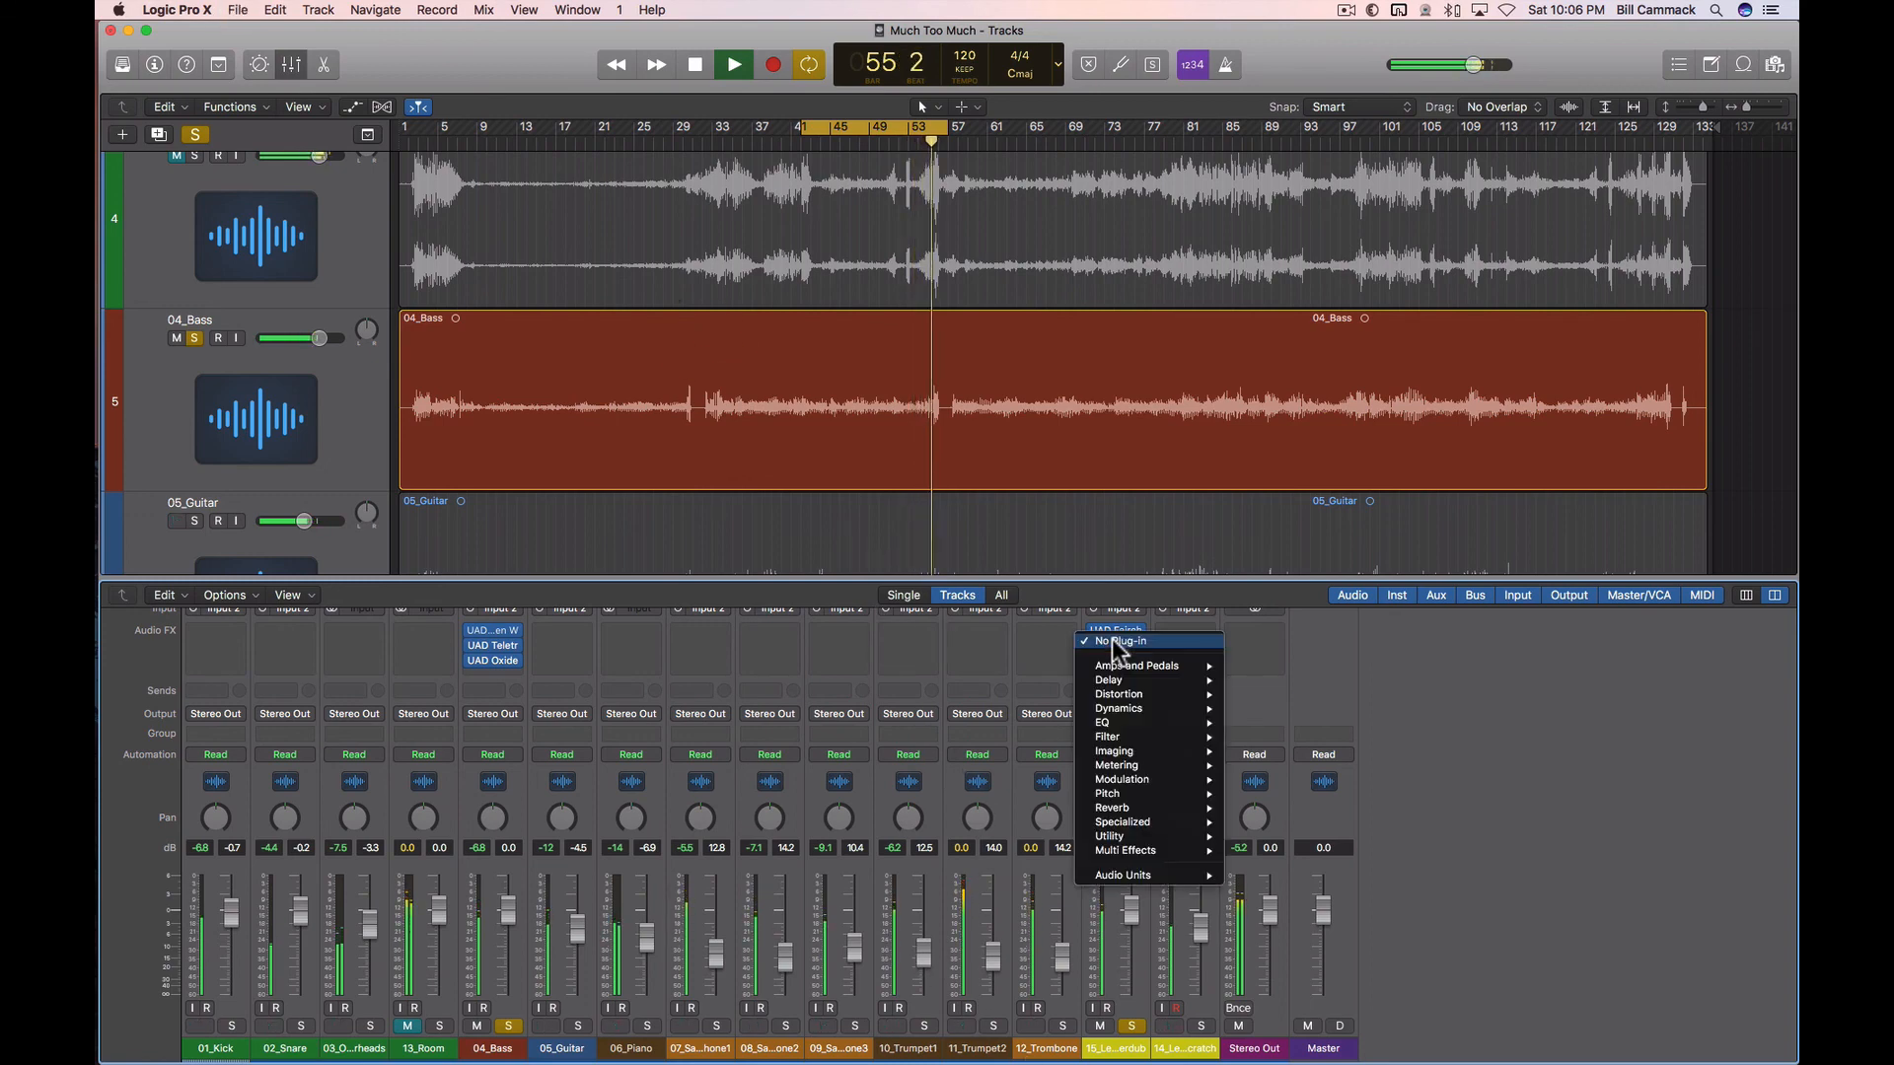
pyautogui.moveTo(1164, 876)
pyautogui.moveTo(1282, 1049)
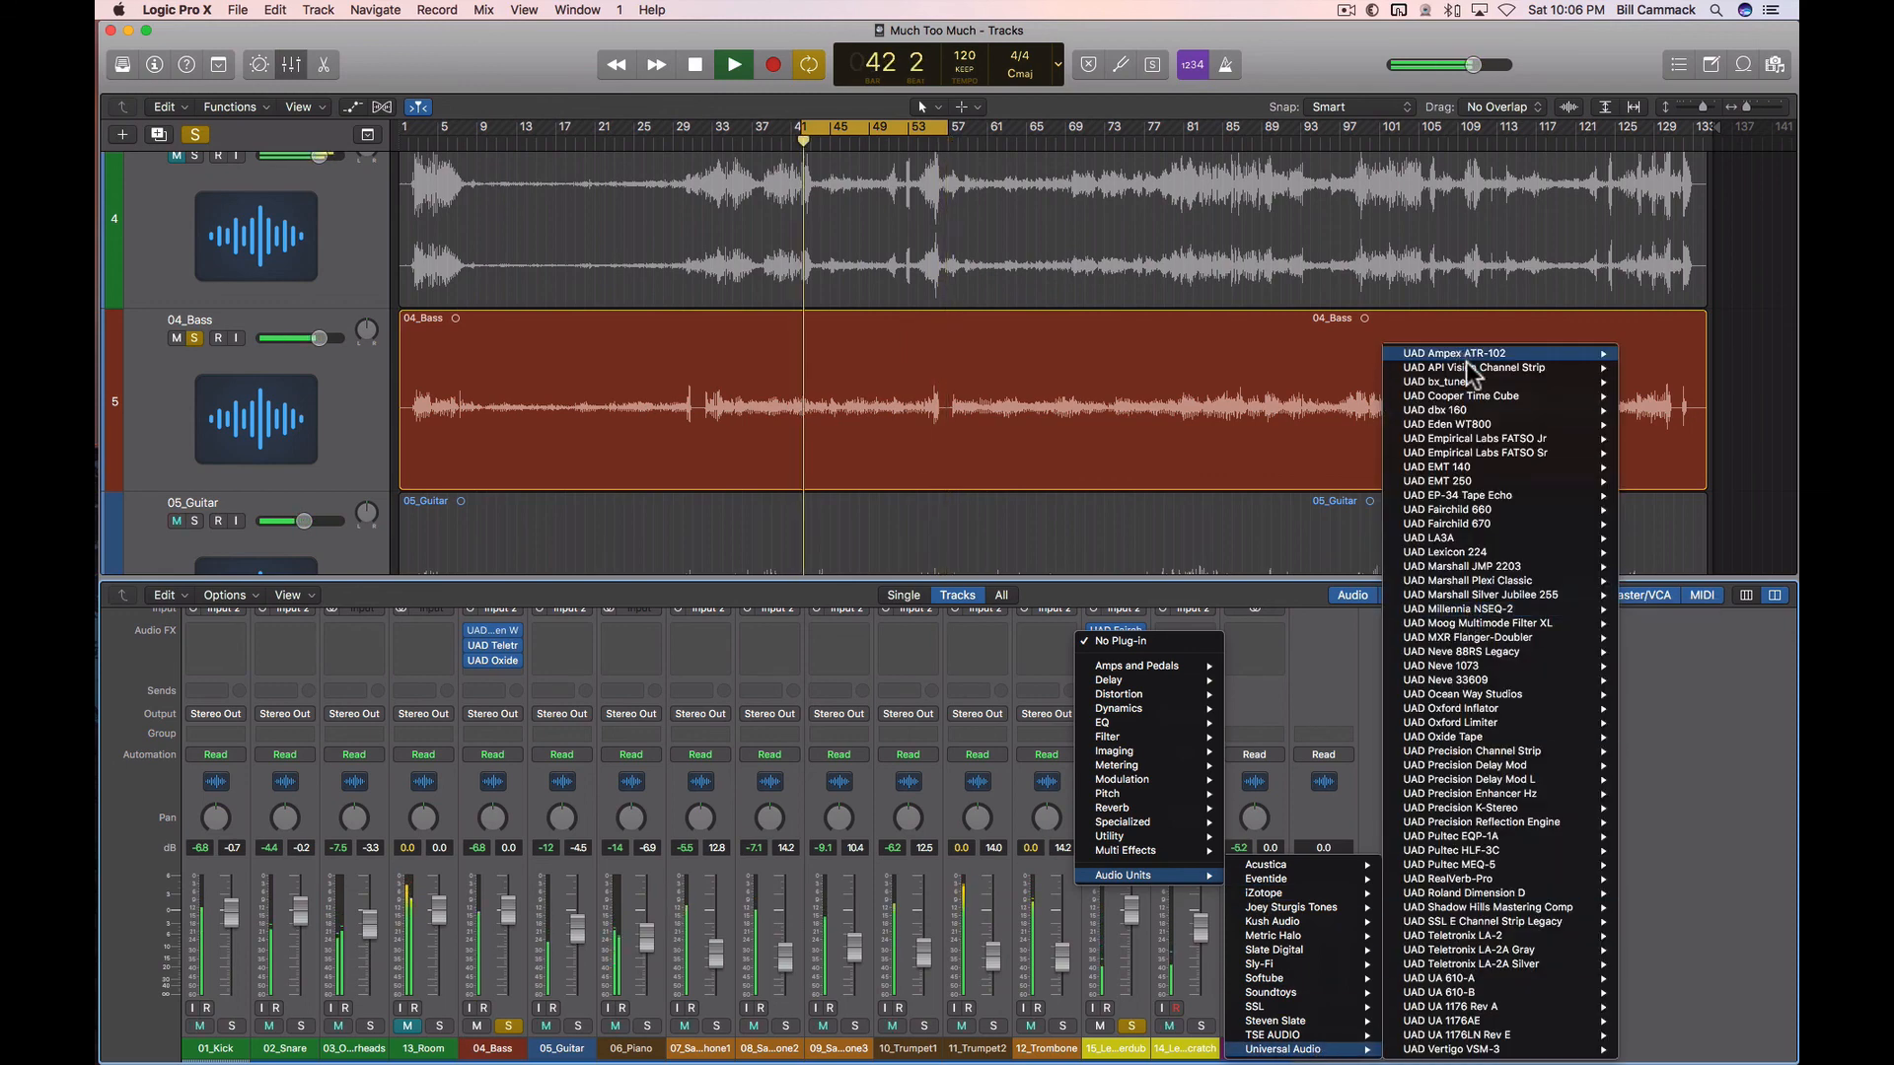
pyautogui.moveTo(1505, 737)
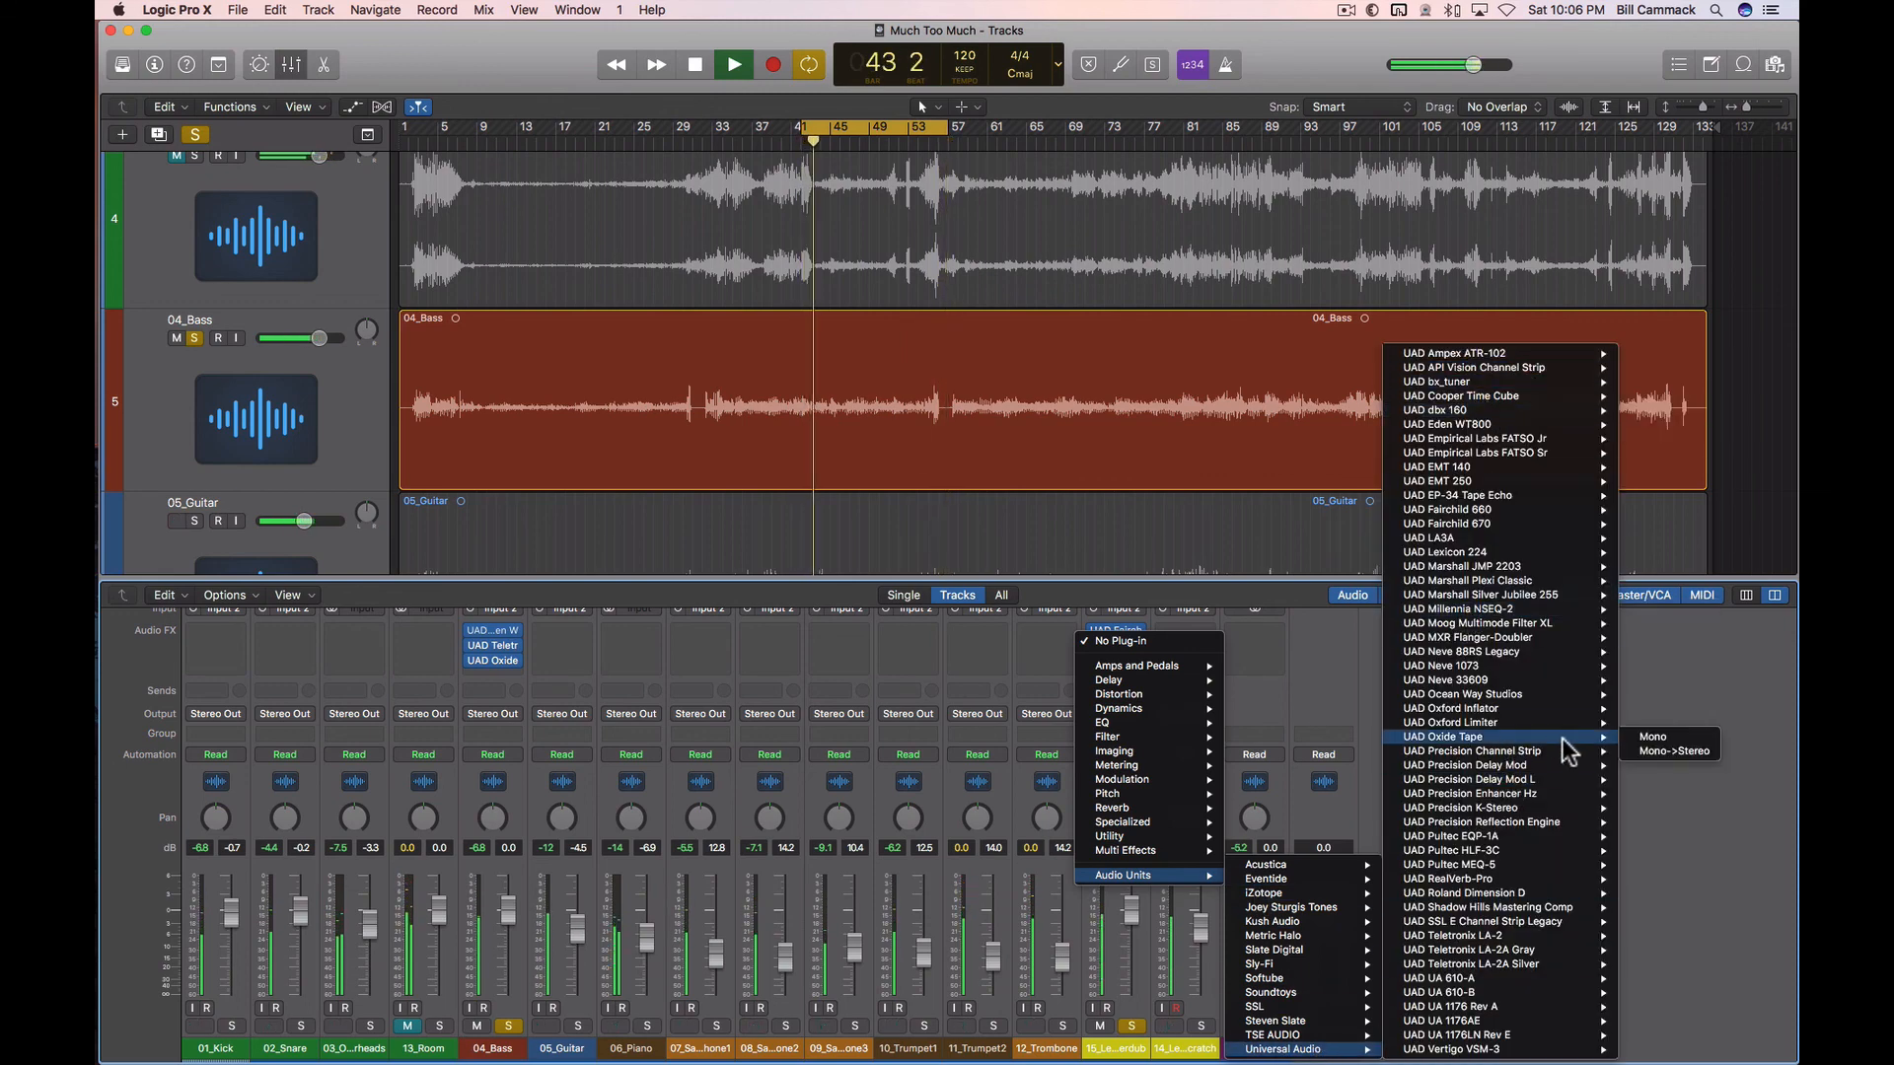
pyautogui.click(1629, 736)
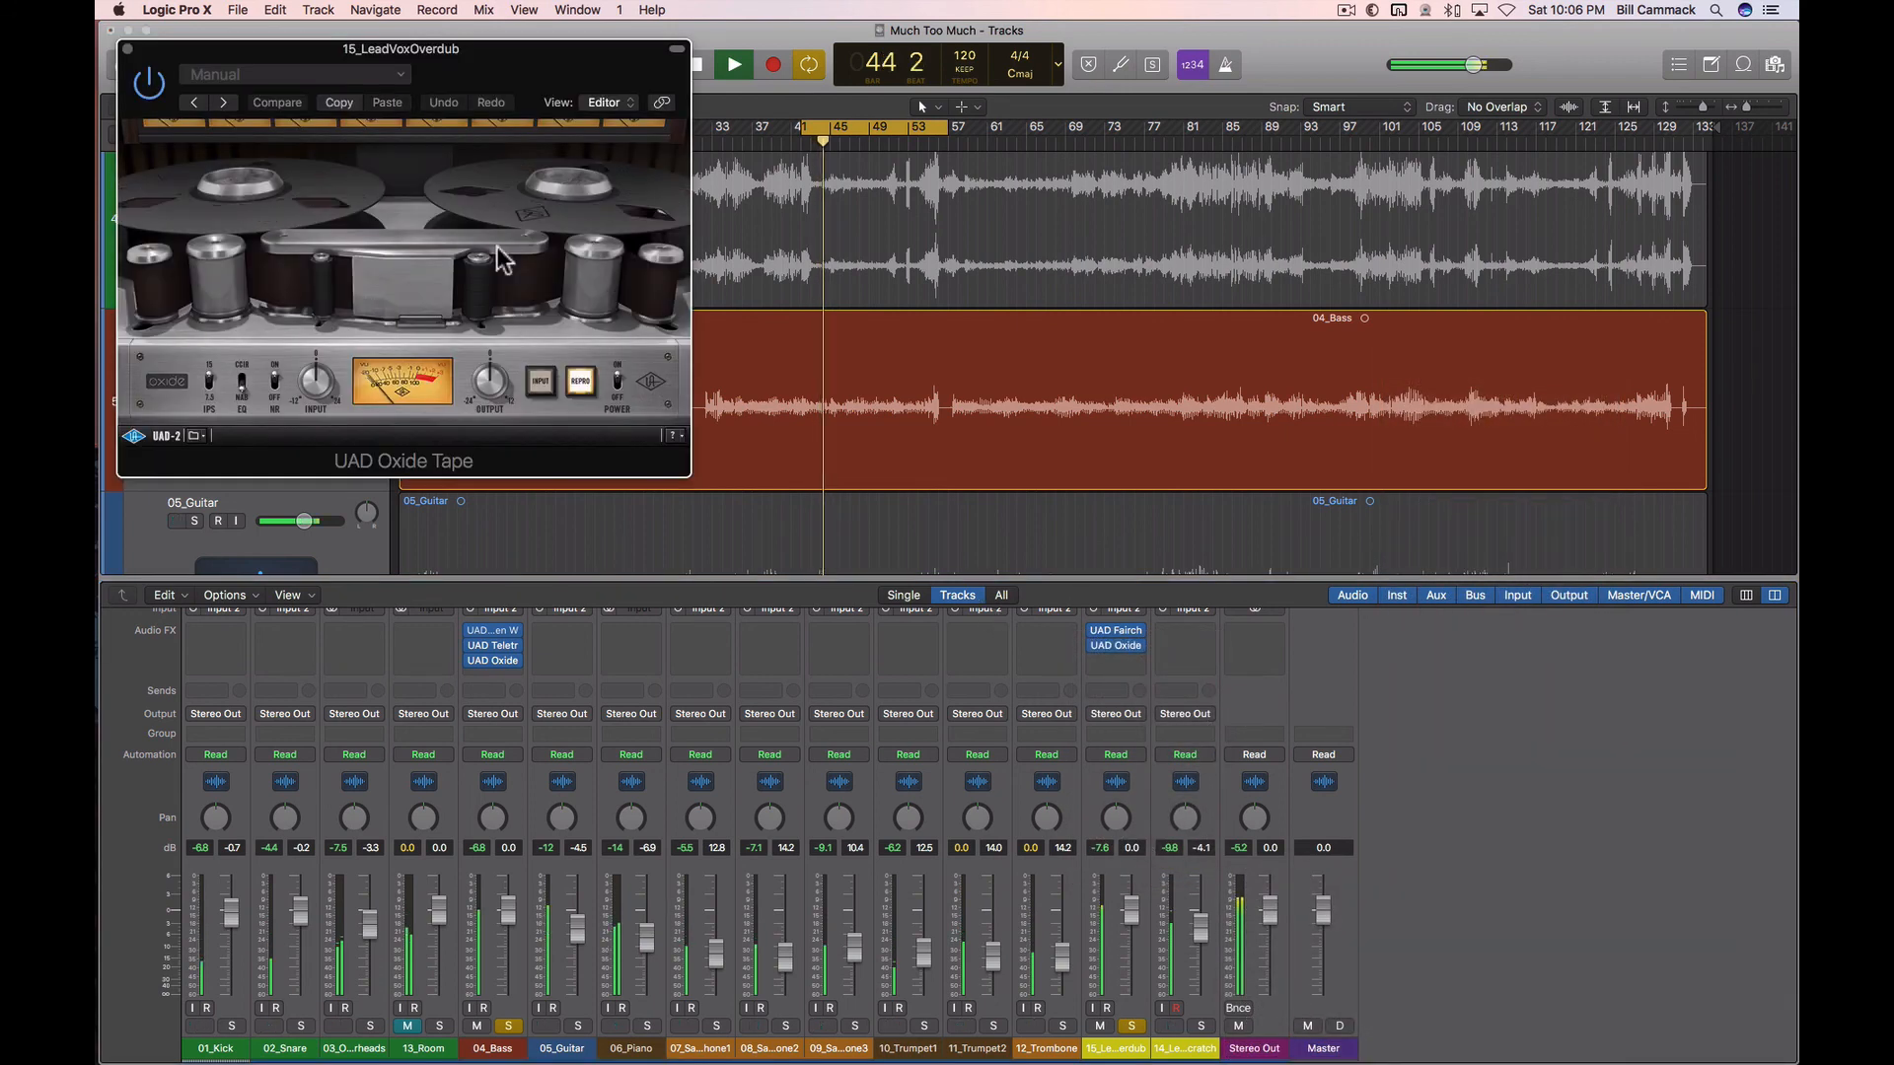
pyautogui.moveTo(489, 51); pyautogui.dragTo(1073, 472)
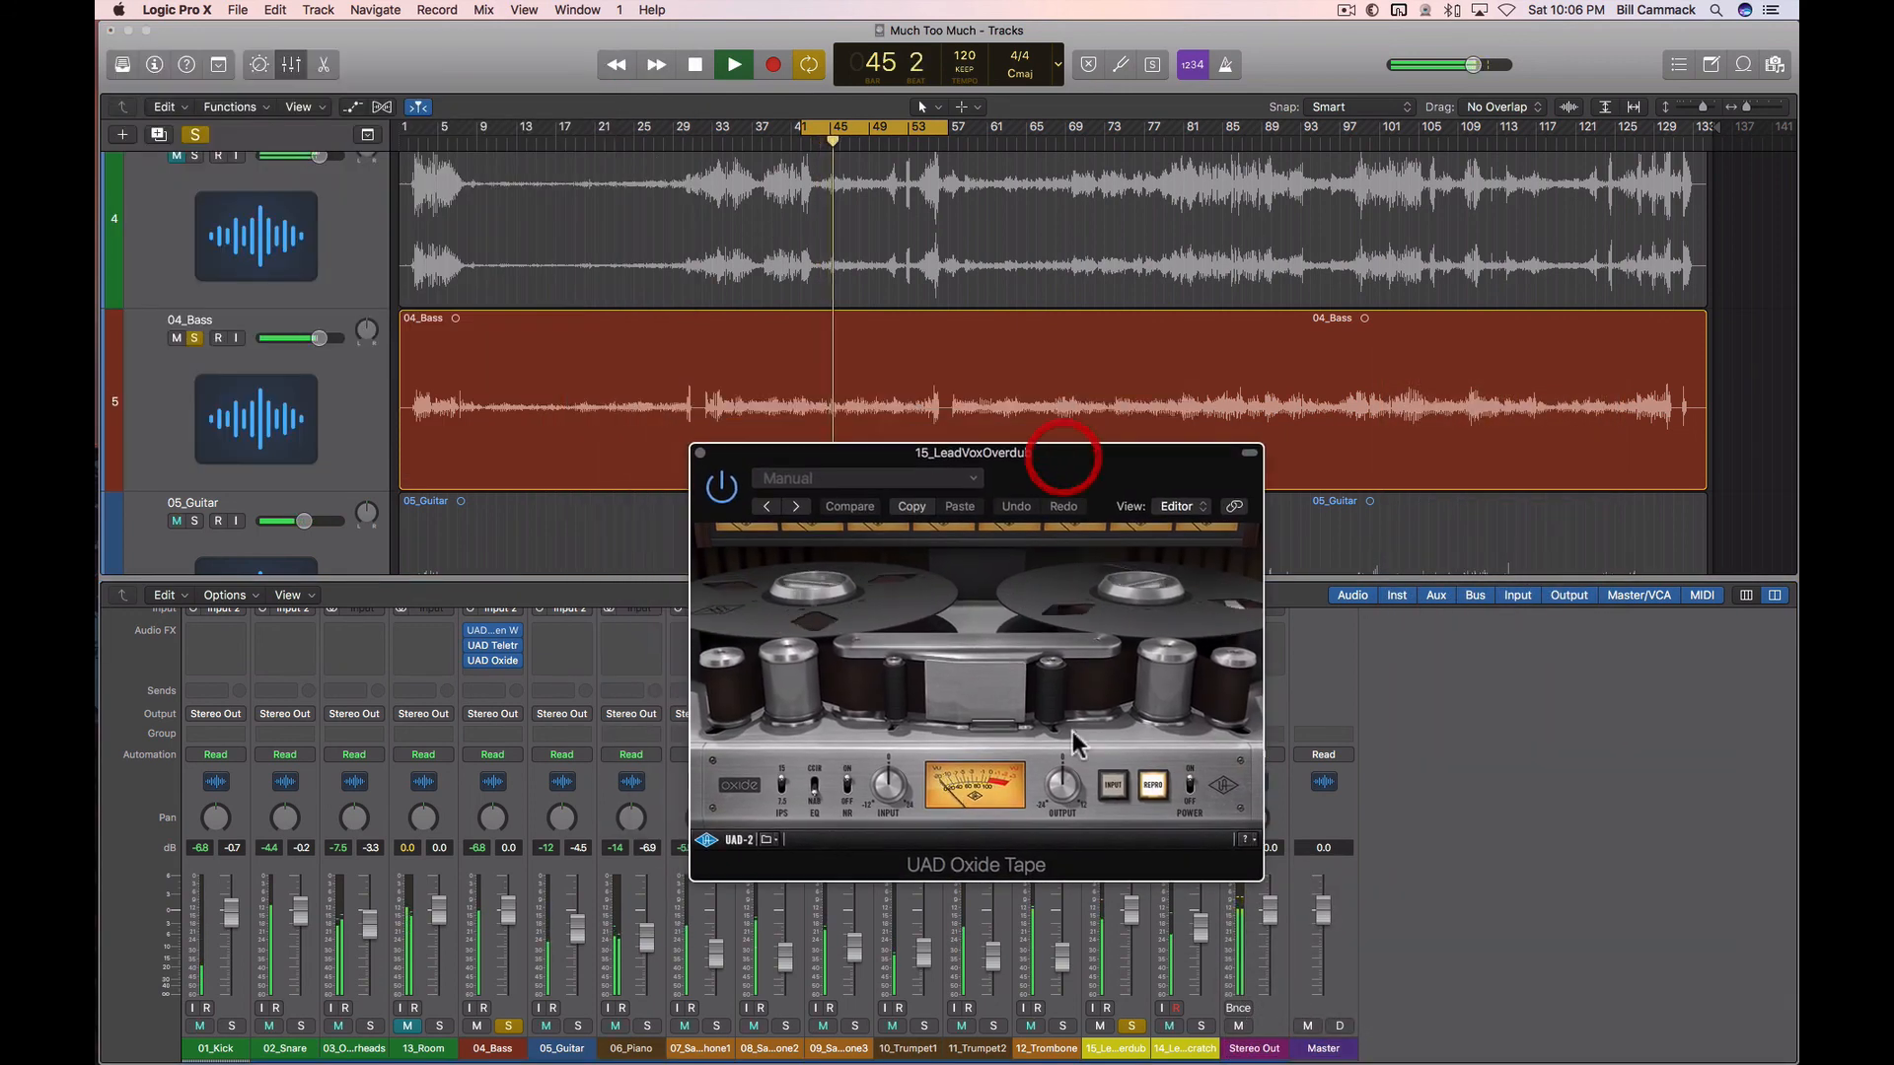
# Raise the Input and lower the Output of the lead vocal overdub's Oxide Tape, and close the plug-in.
pyautogui.moveTo(1065, 794); pyautogui.dragTo(1074, 819)
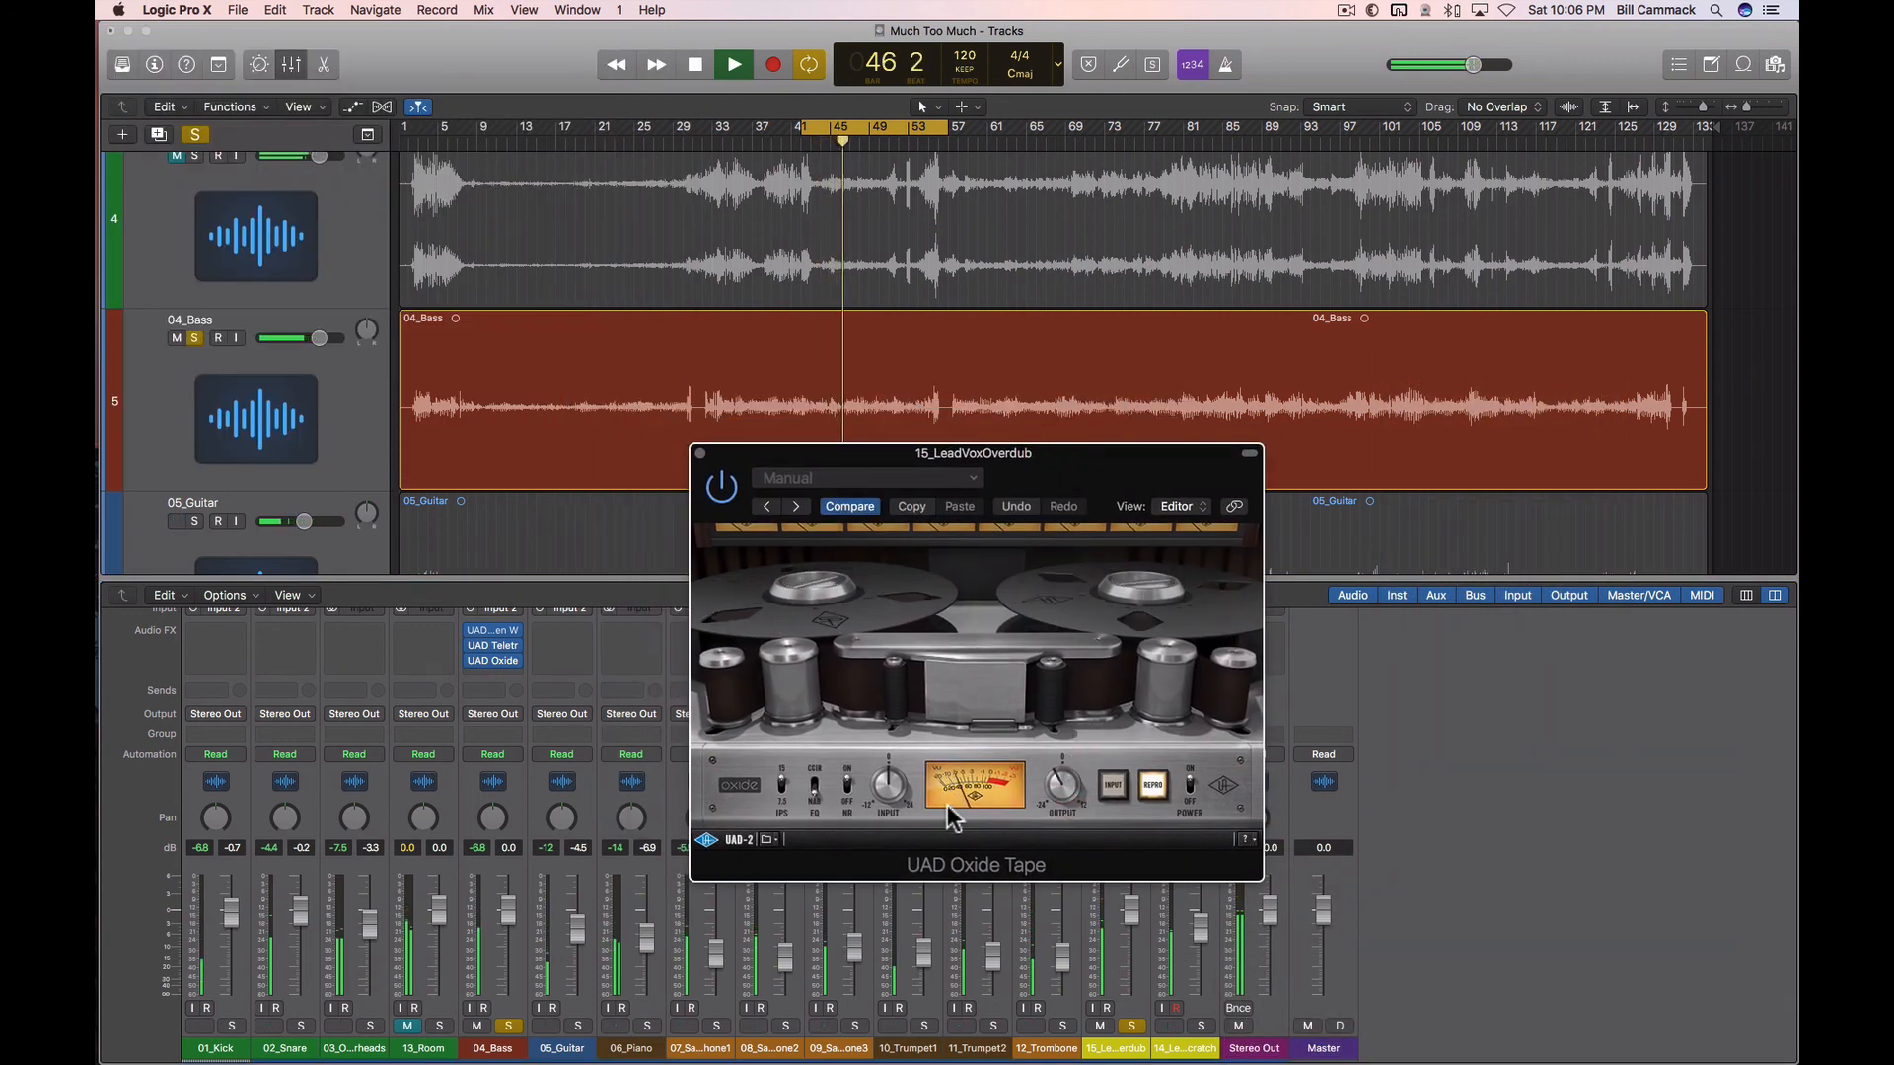
pyautogui.moveTo(885, 782); pyautogui.dragTo(881, 751)
pyautogui.moveTo(1061, 789); pyautogui.dragTo(1061, 793)
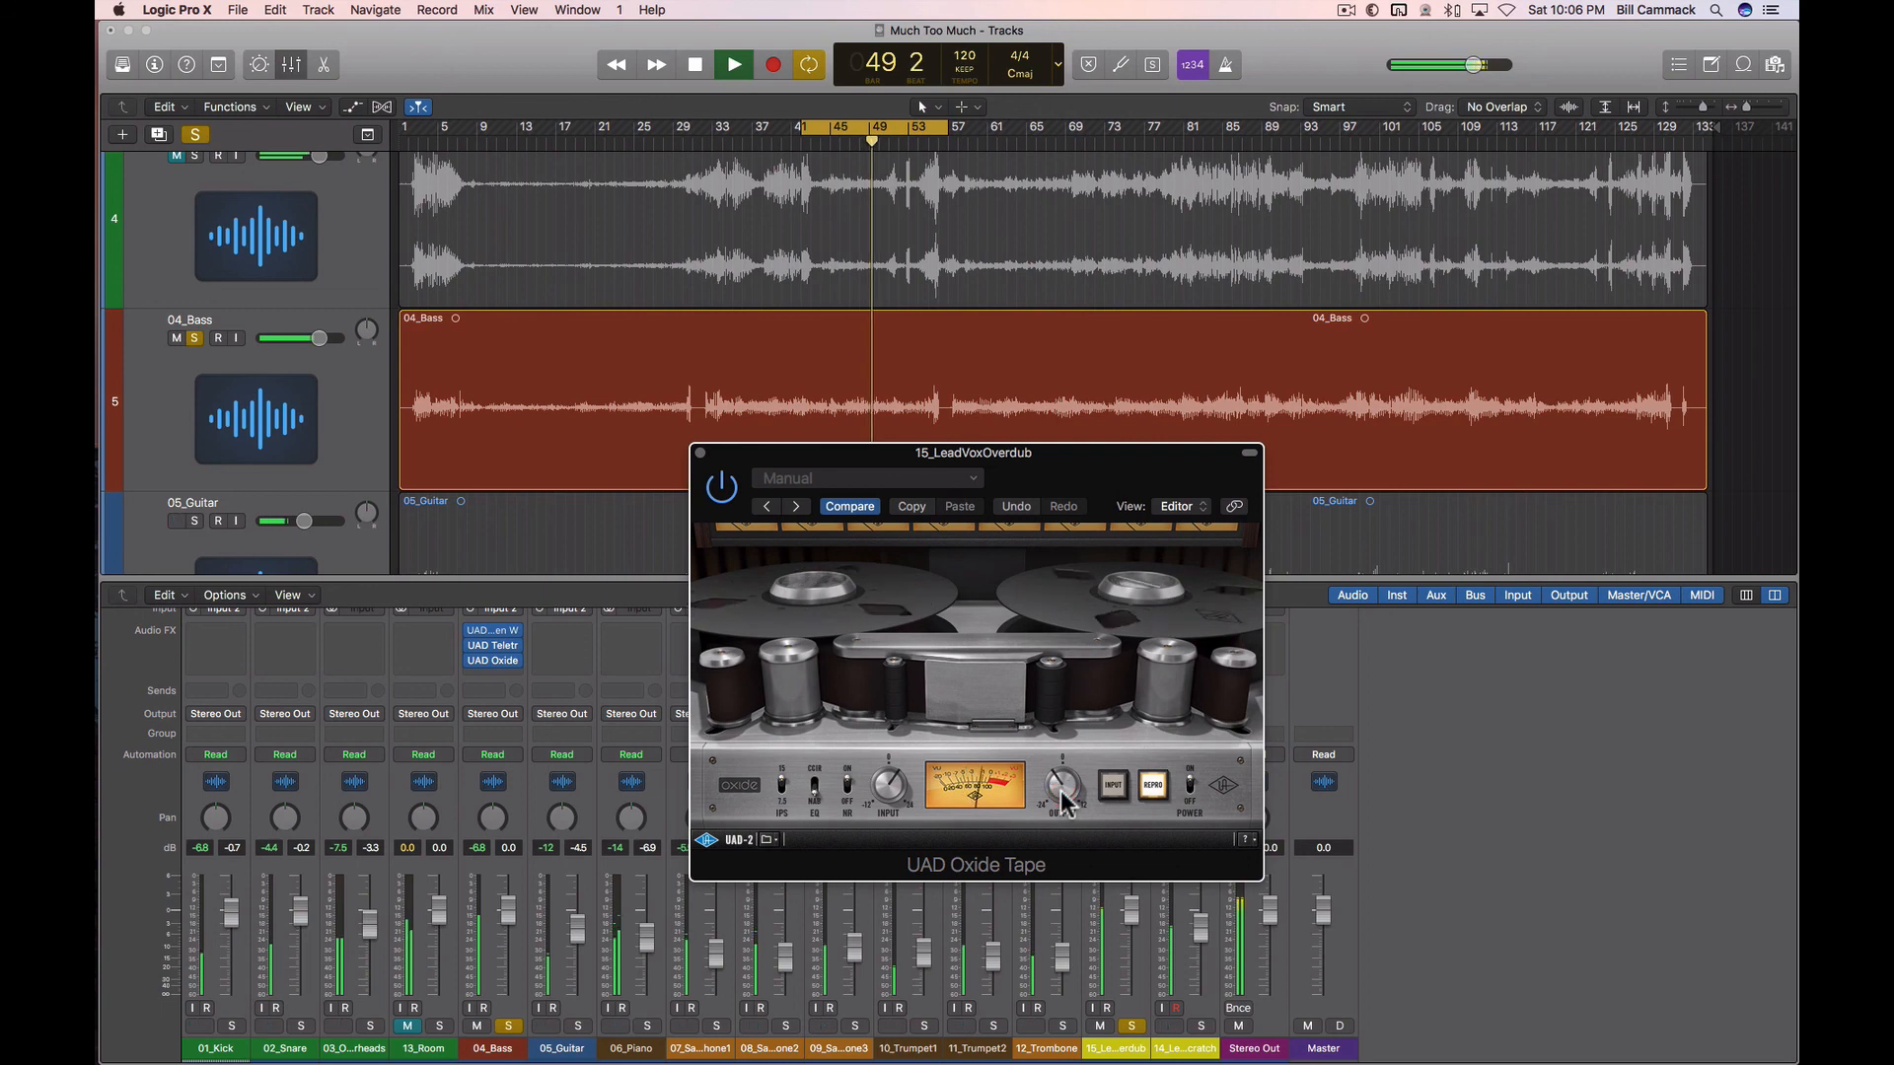
pyautogui.click(701, 454)
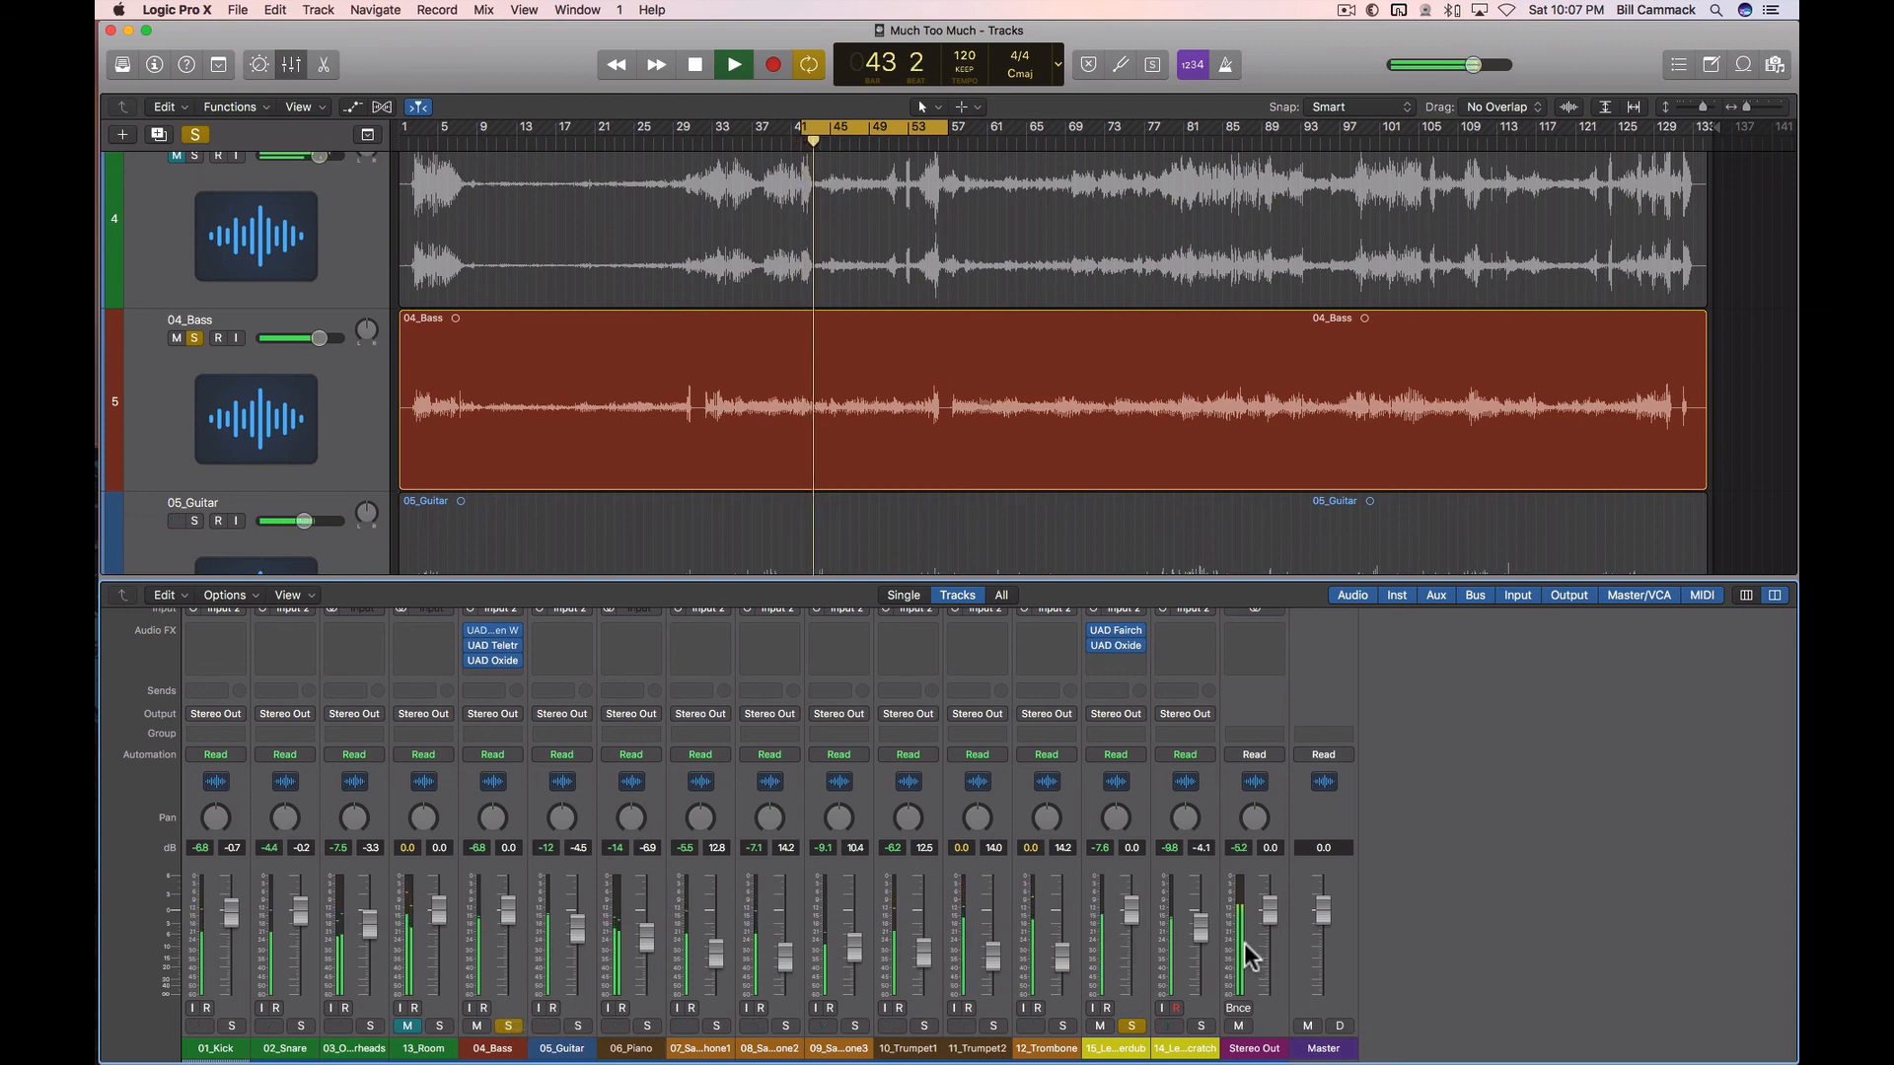
# Enlarge the mixer and insert a stereo UAD Oxford Limiter on the Stereo Out channel.
pyautogui.scroll(3, 1488, 750)
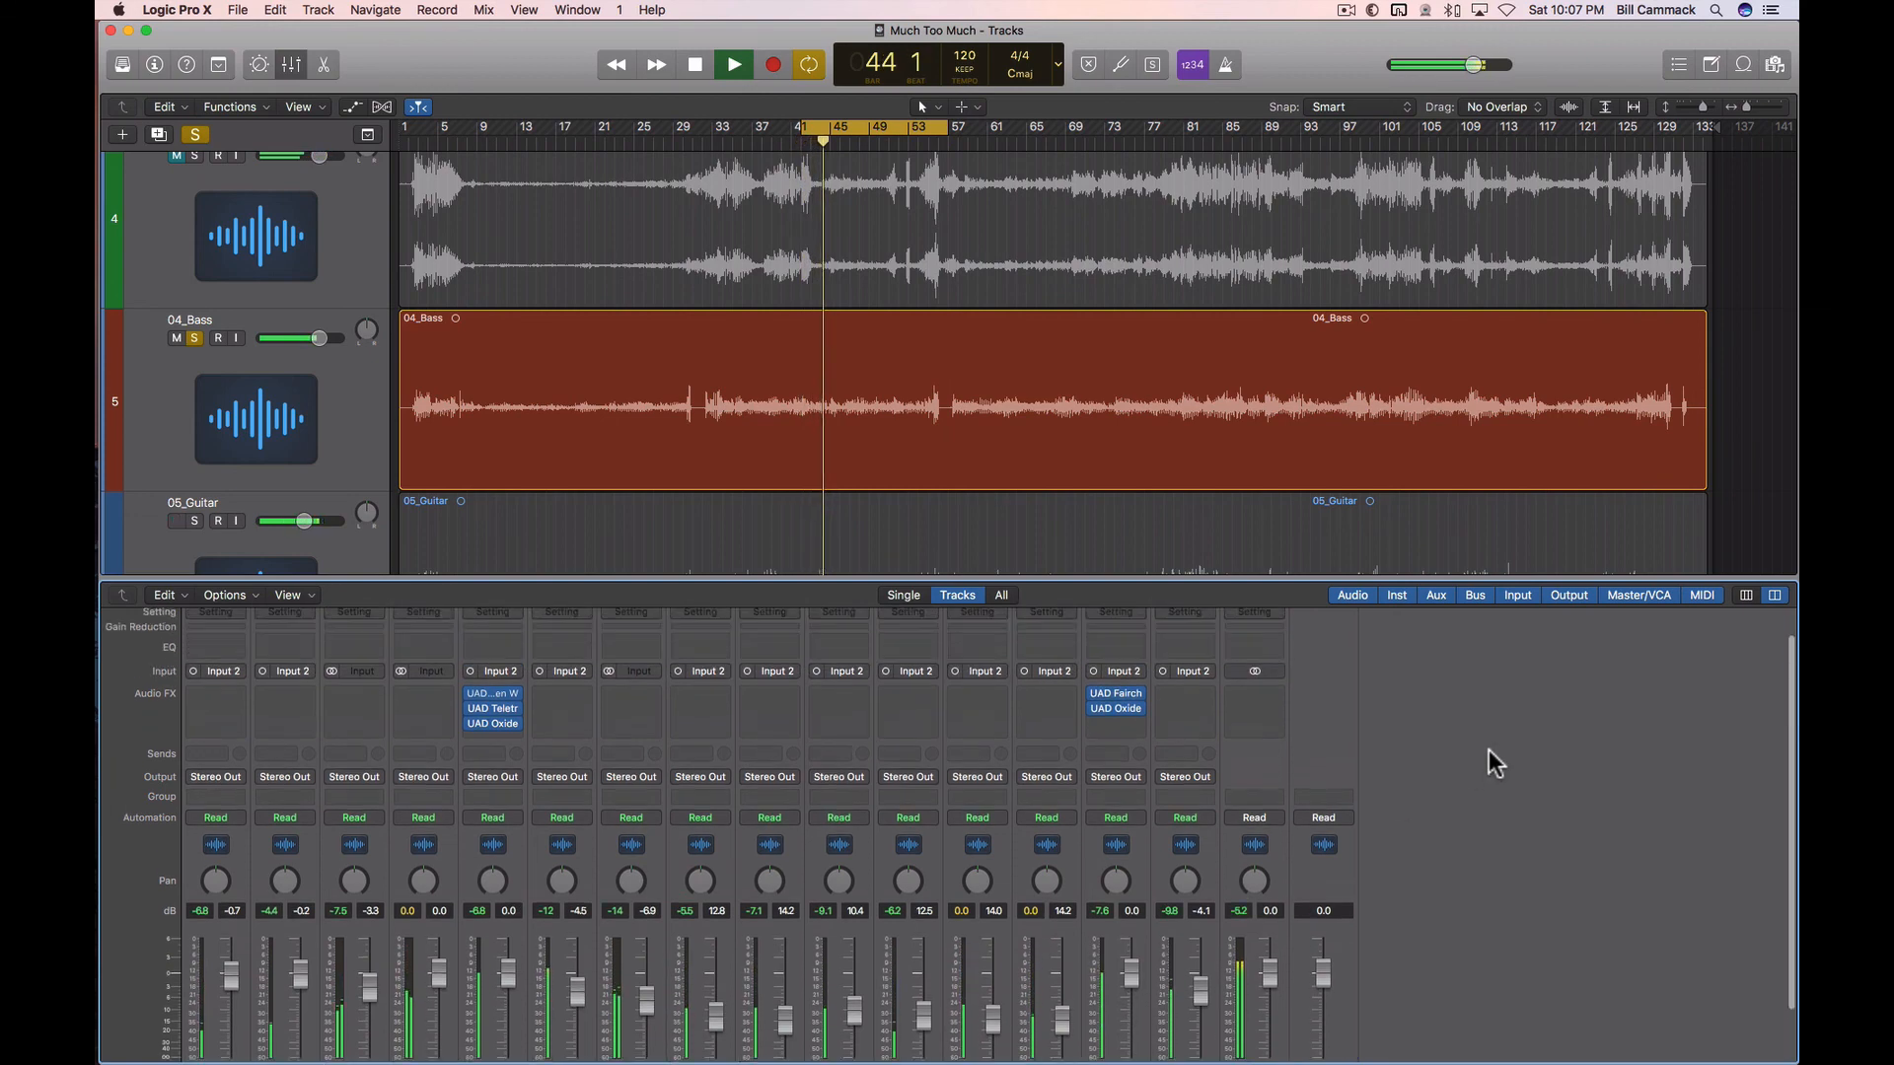
pyautogui.scroll(-2, 1446, 643)
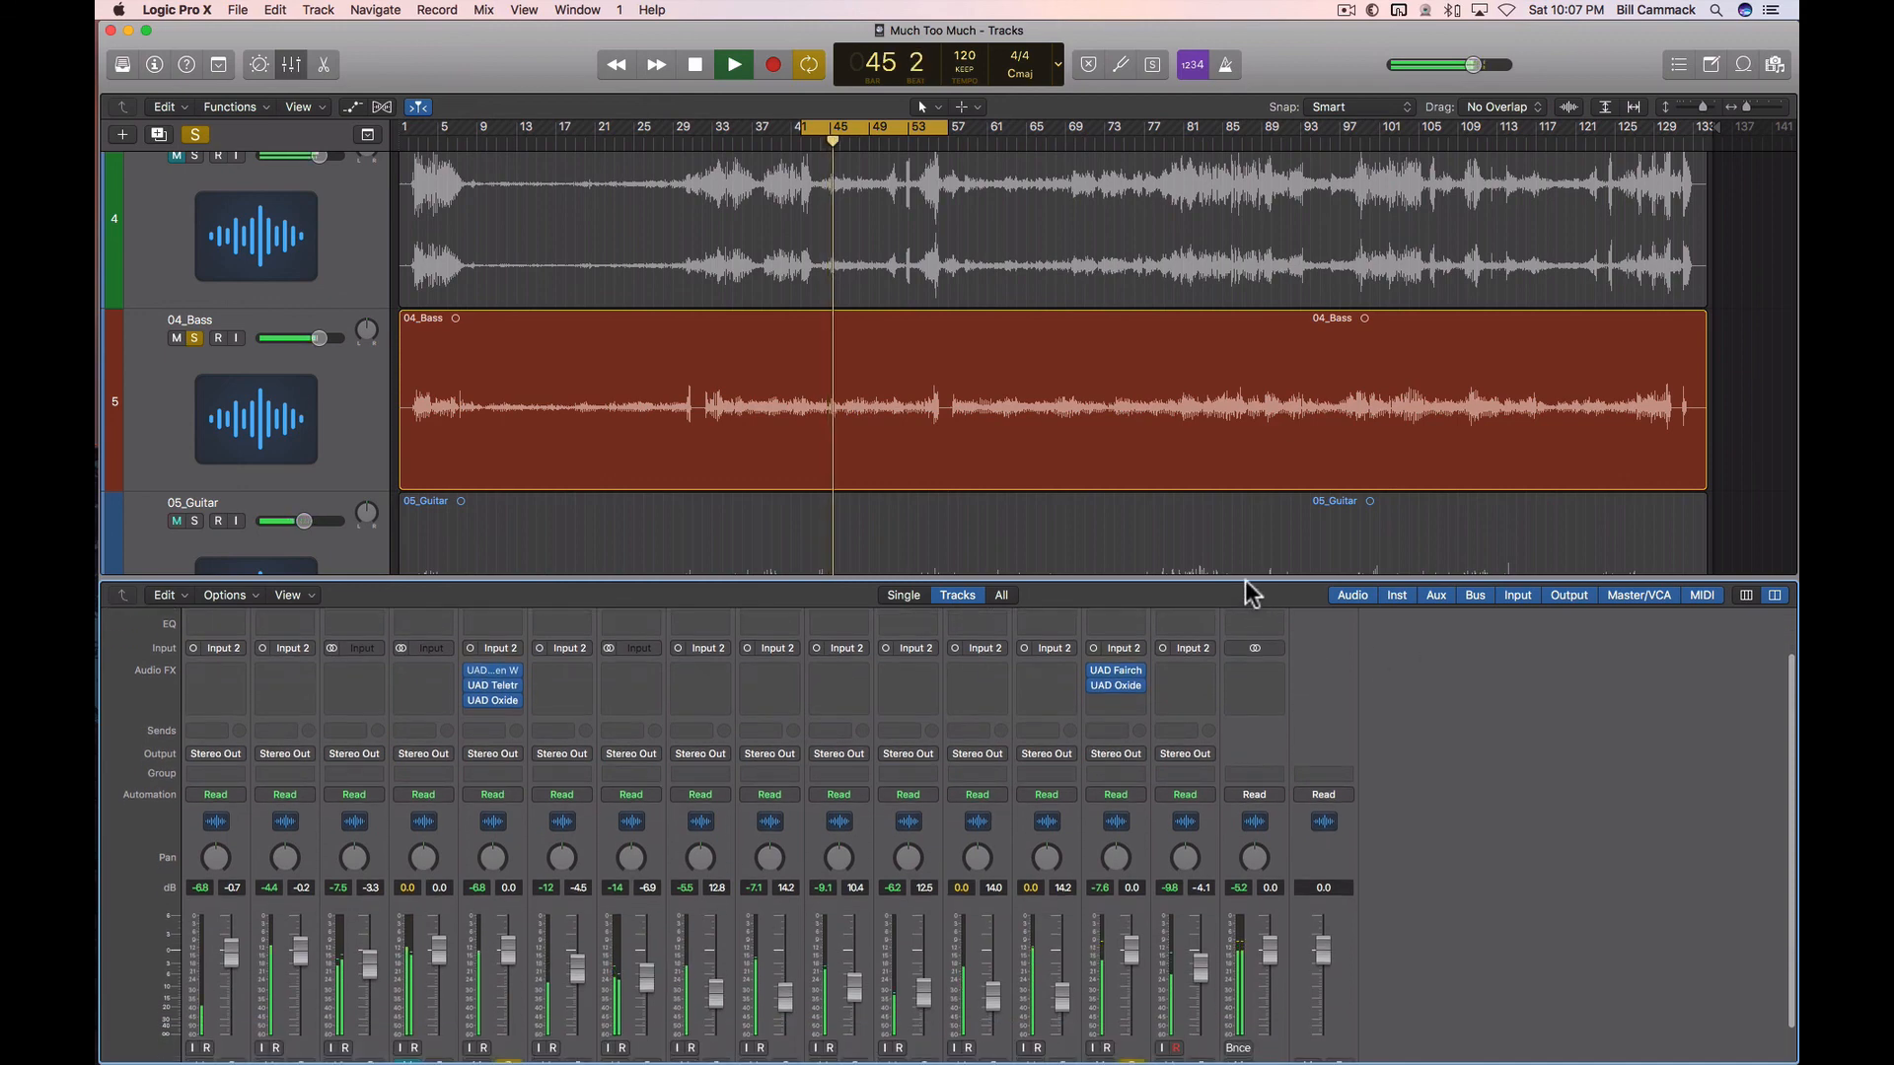
pyautogui.moveTo(1245, 580); pyautogui.dragTo(1229, 387)
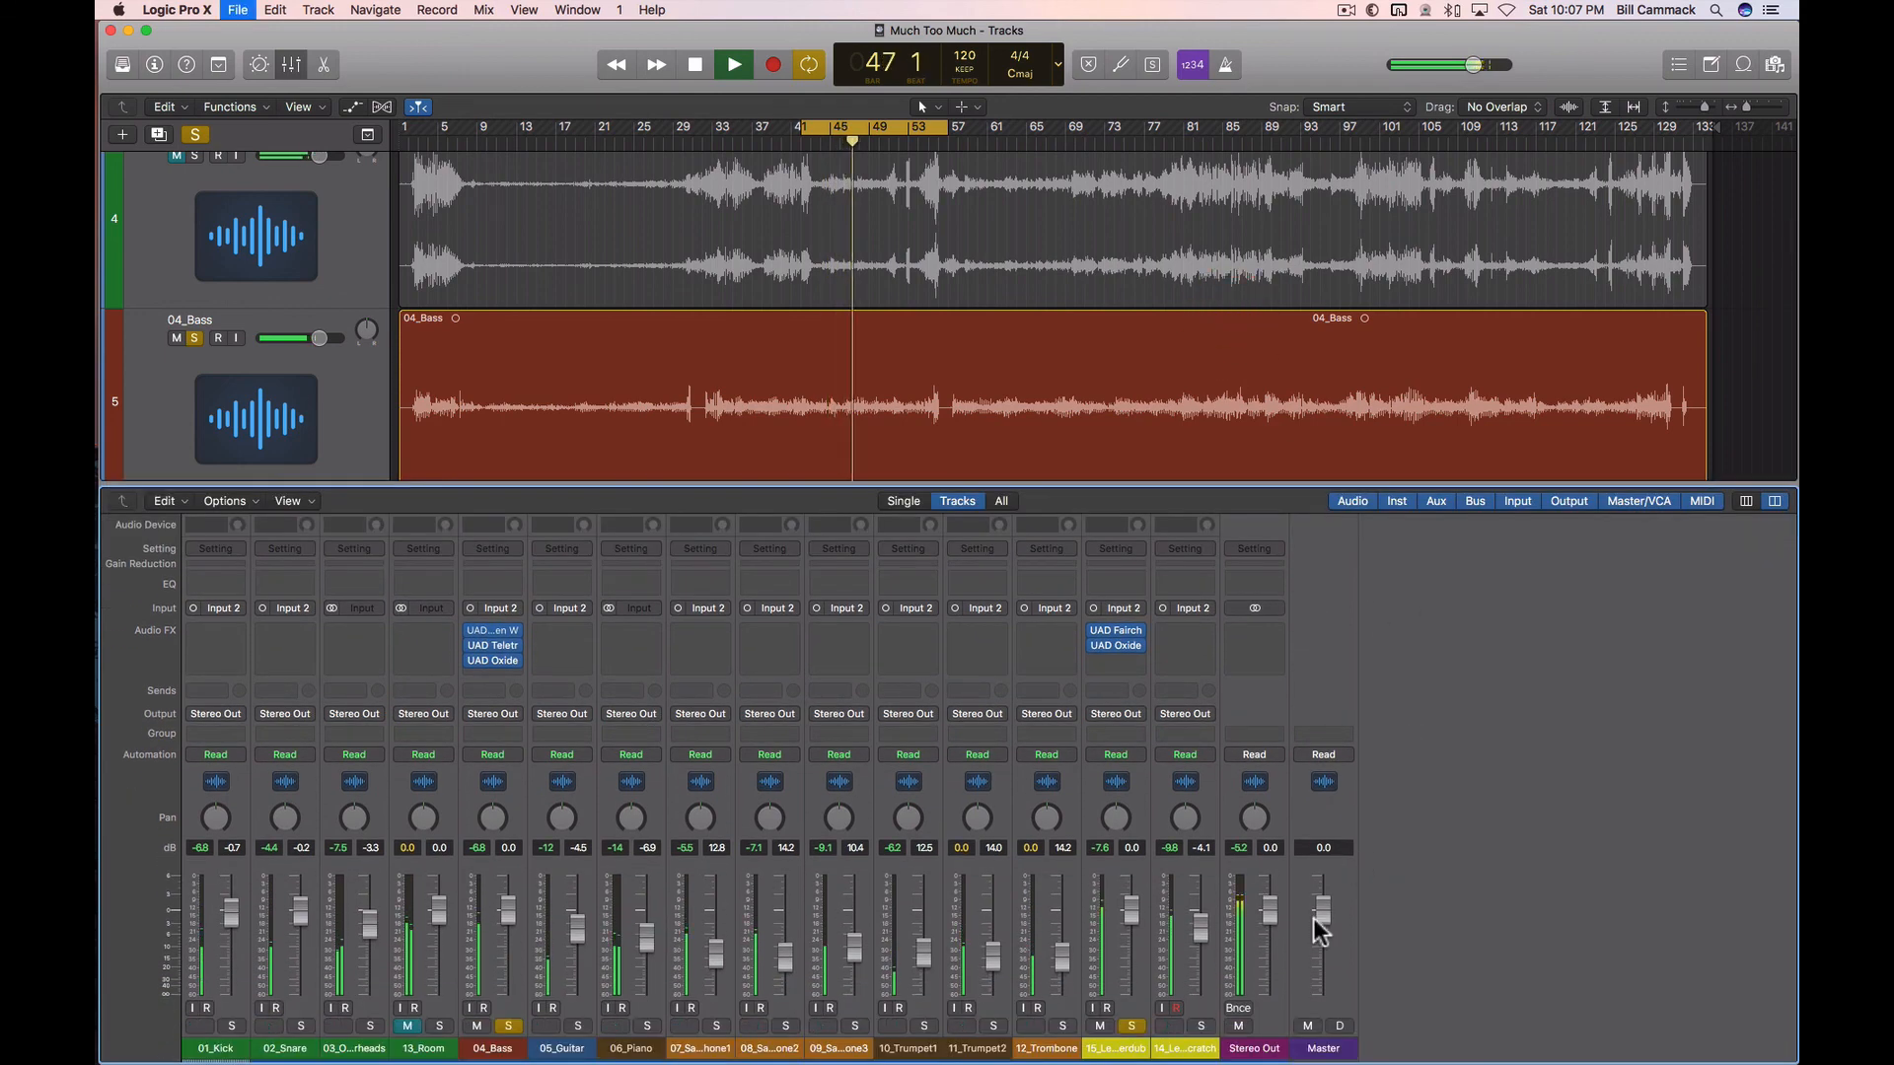
pyautogui.click(1253, 645)
pyautogui.moveTo(1310, 878)
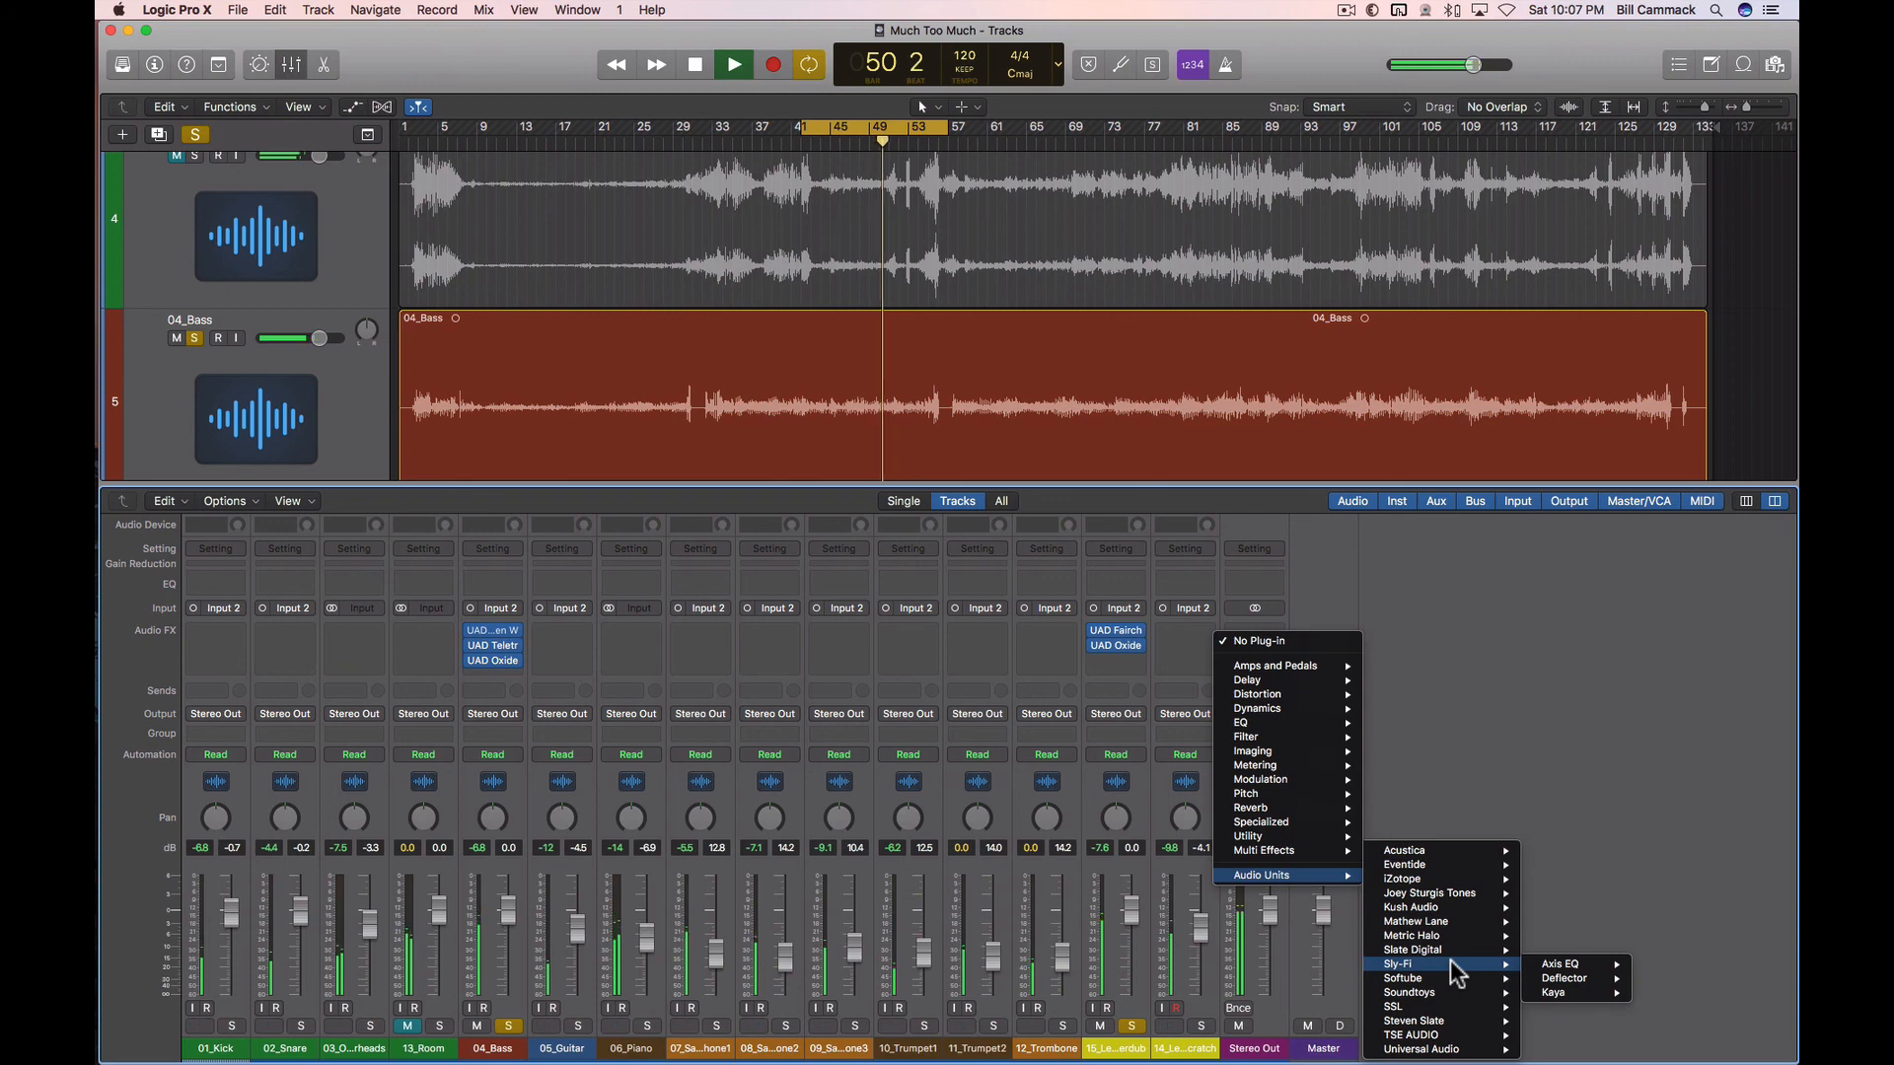
pyautogui.moveTo(1460, 1053)
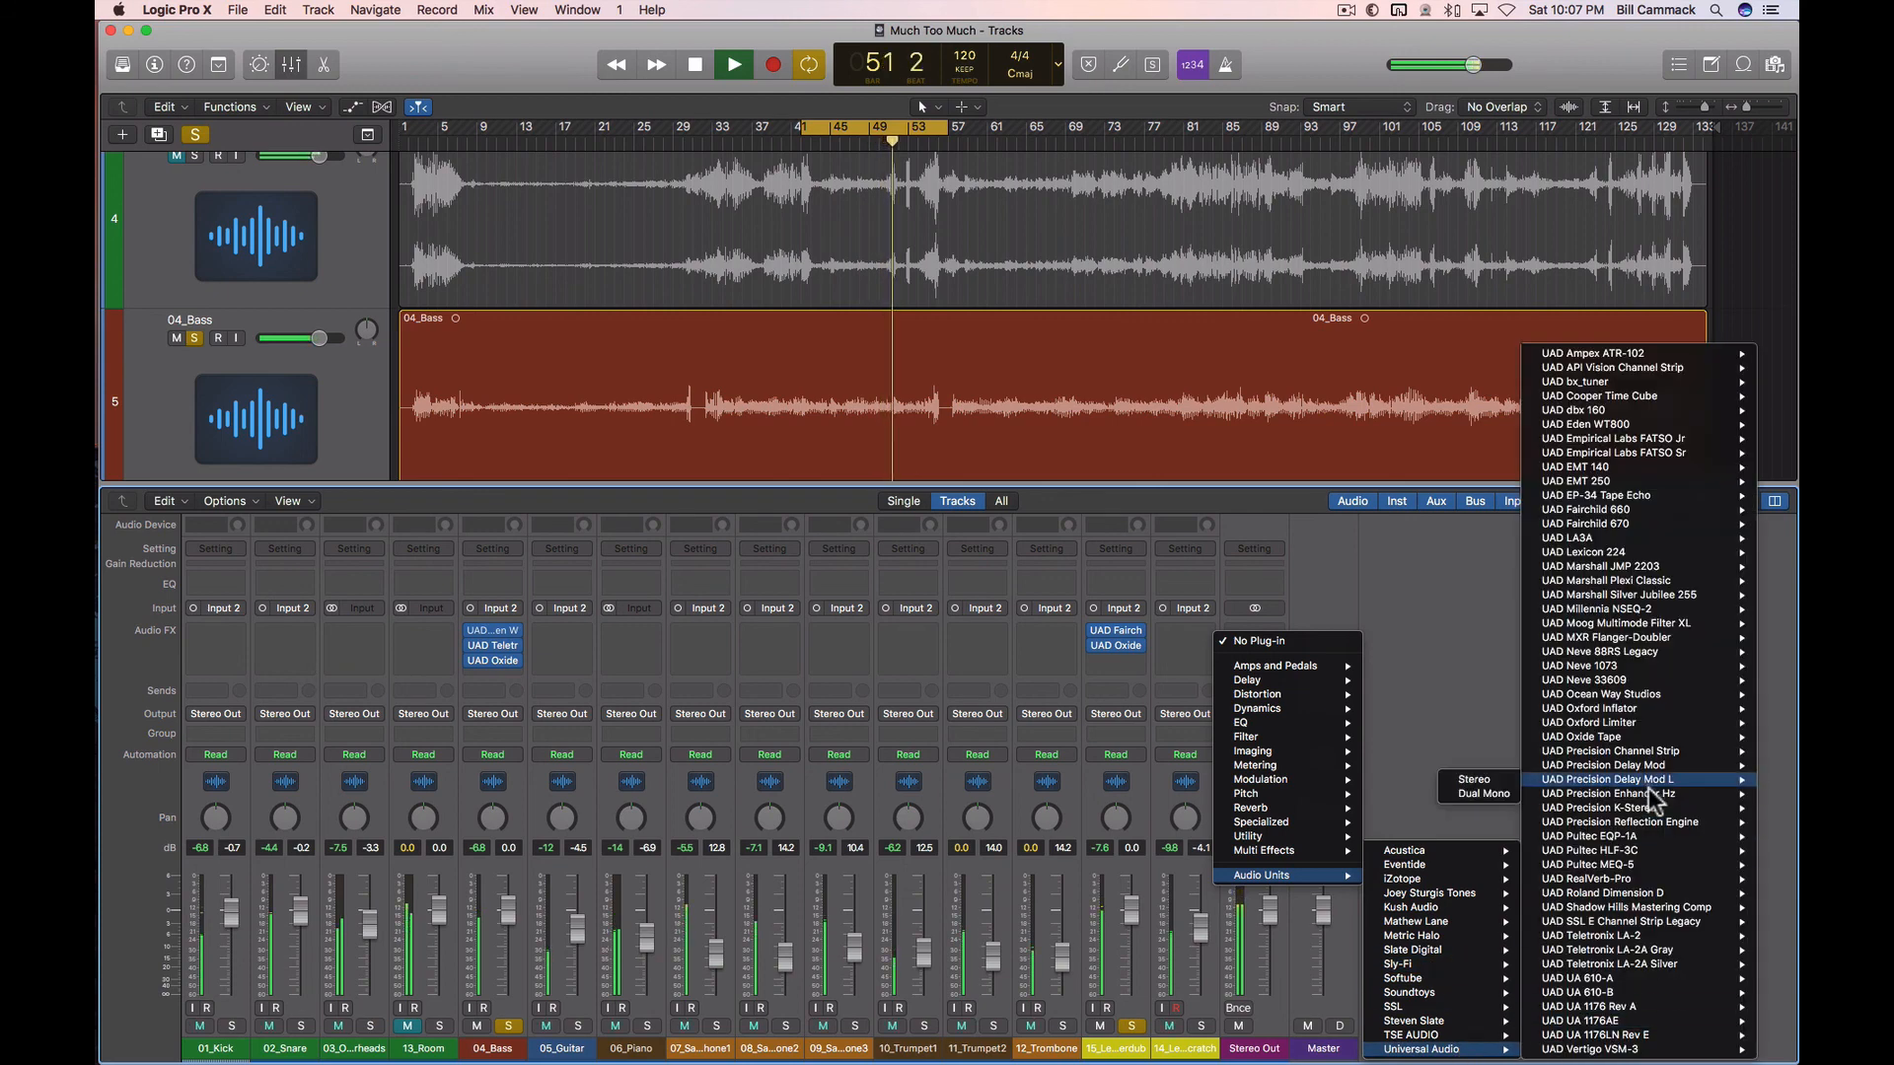
pyautogui.moveTo(1635, 724)
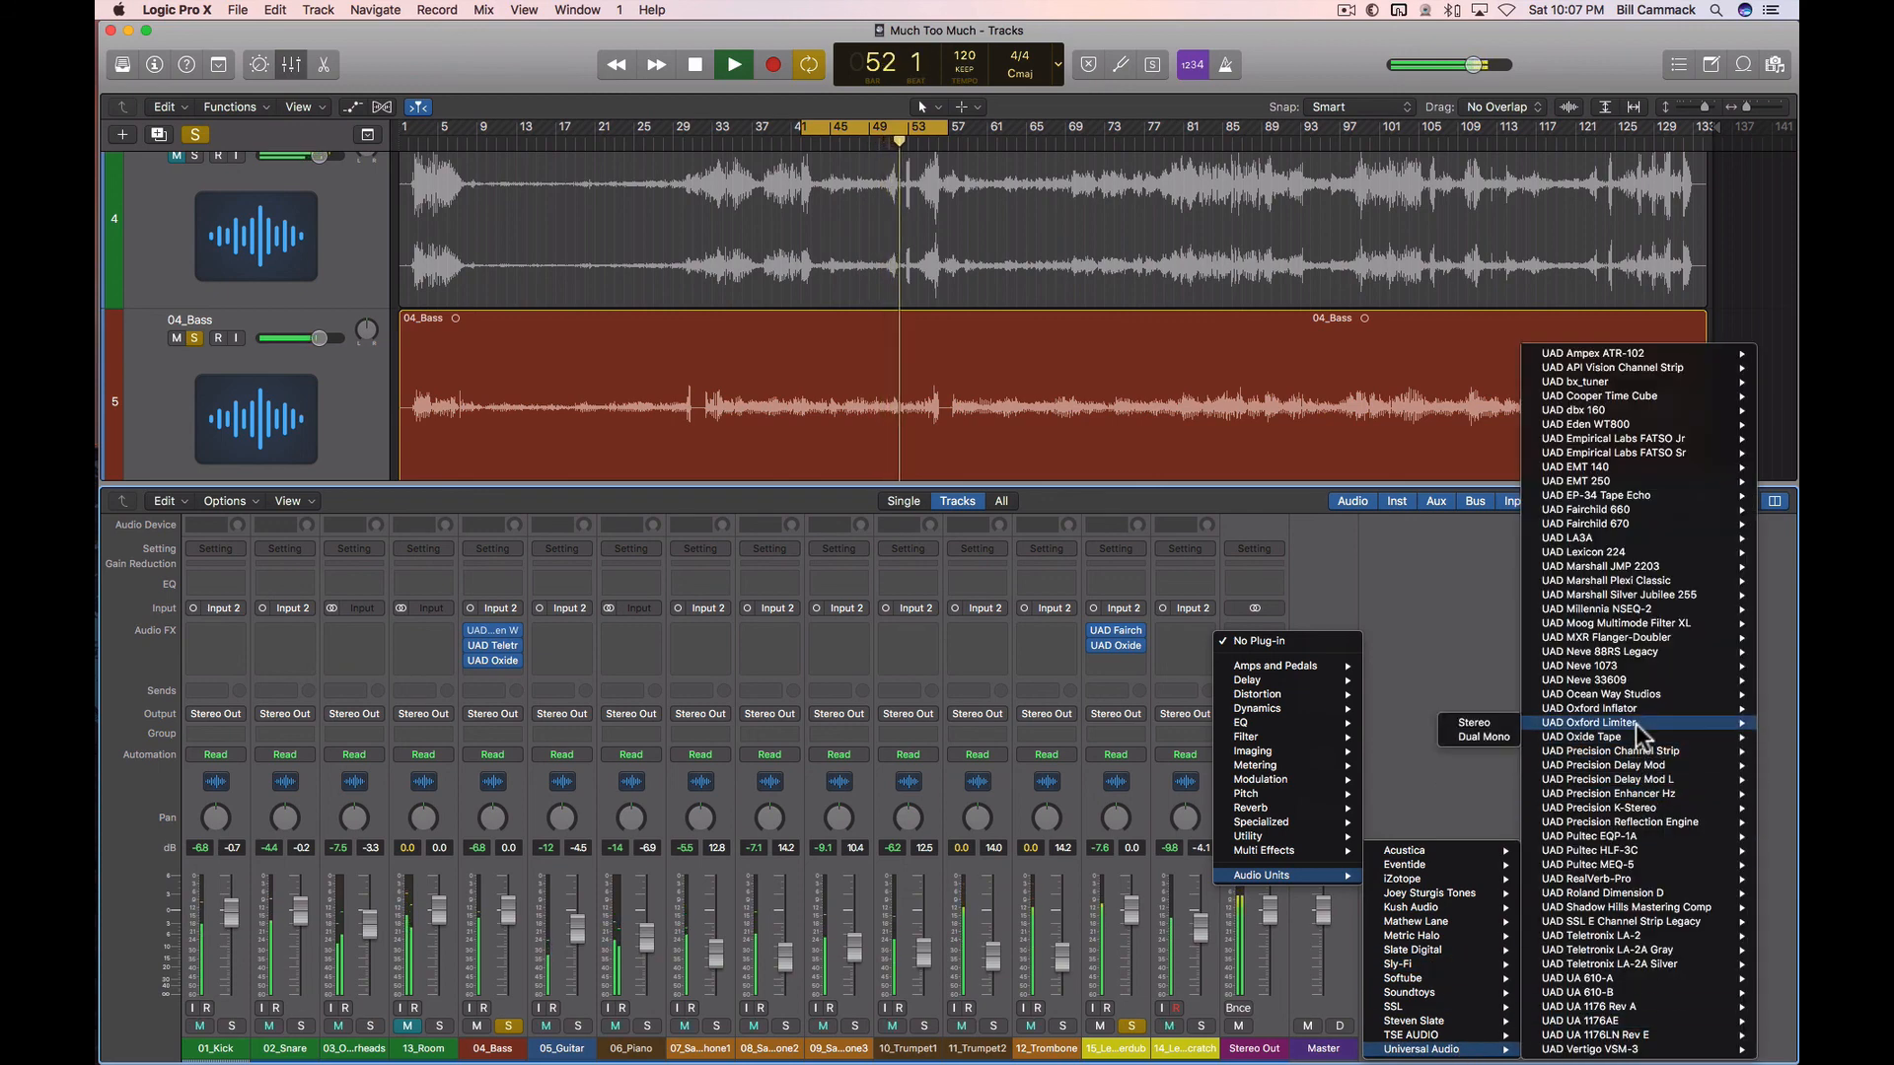
pyautogui.click(1506, 726)
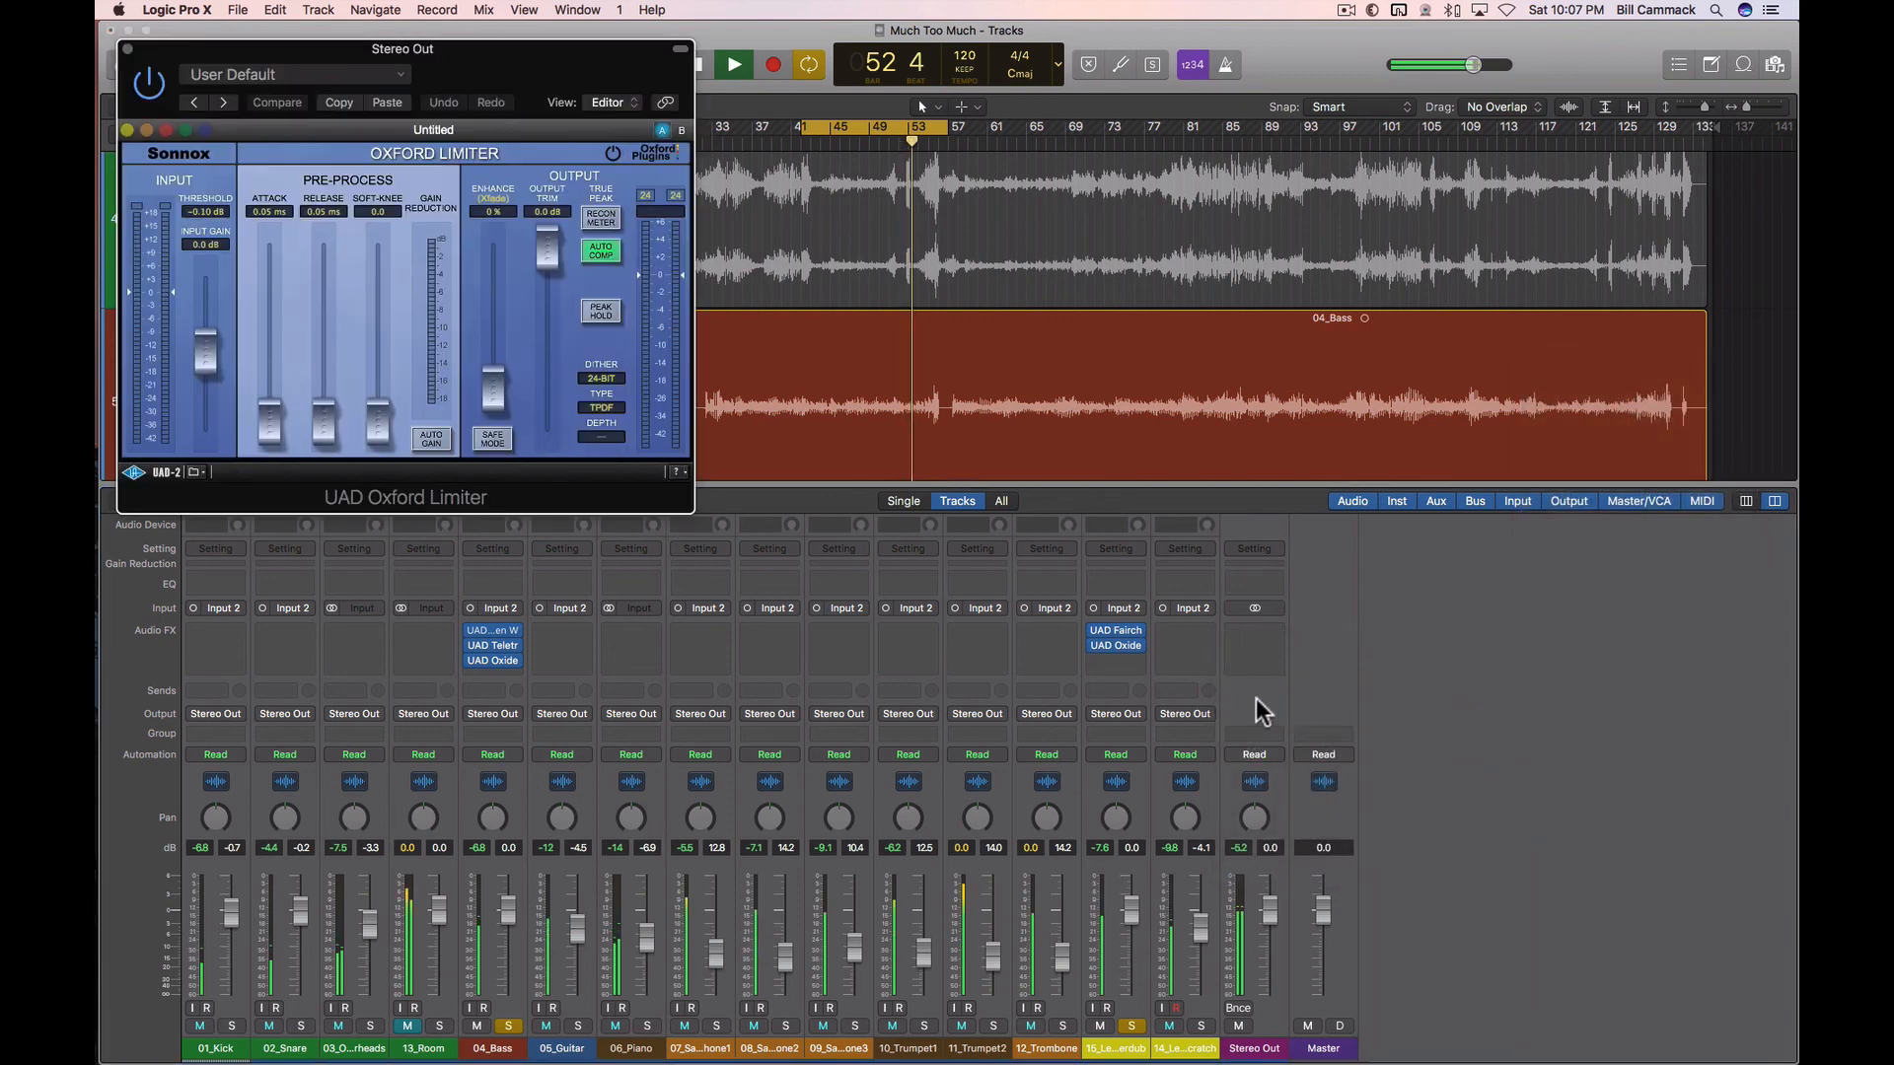
pyautogui.moveTo(523, 49); pyautogui.dragTo(1187, 396)
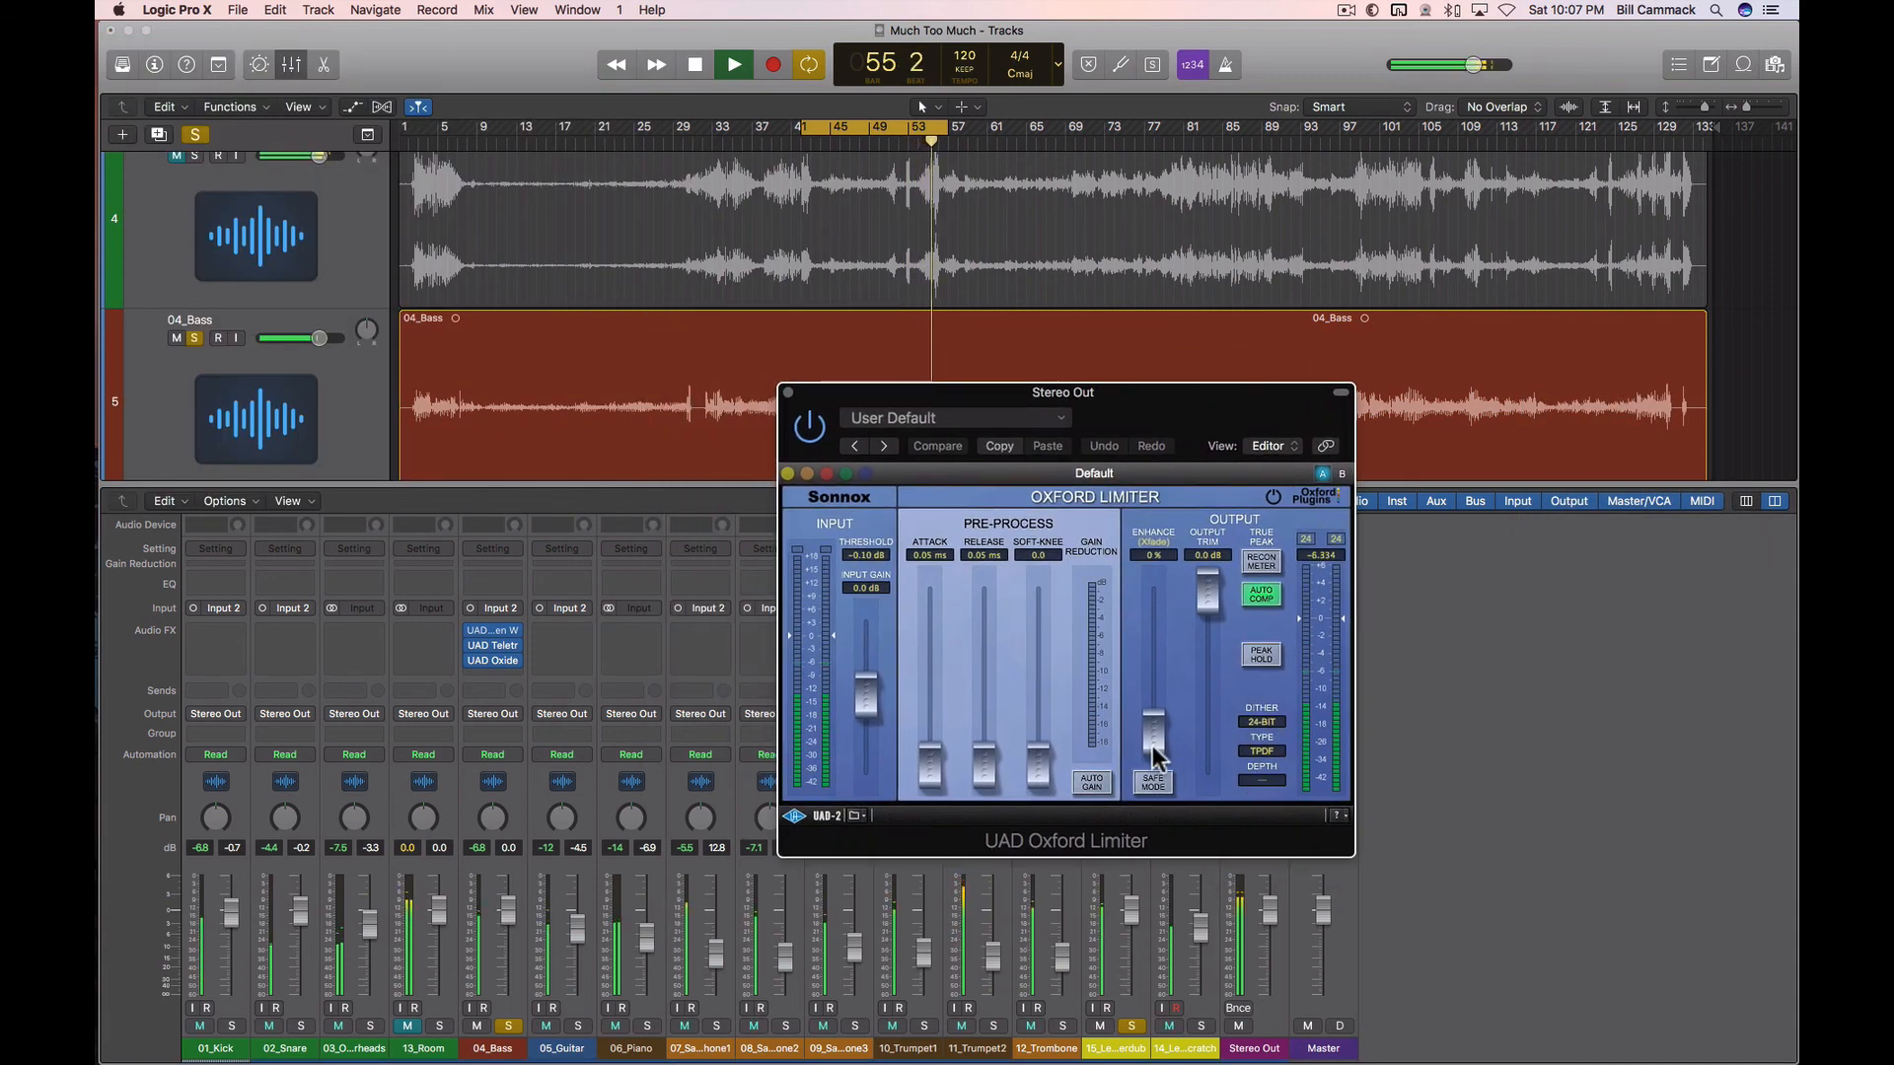
# Compare the mix with the Stereo Out's Oxford Limiter bypassed and active, close the plug-in, and stop playback.
pyautogui.click(868, 707)
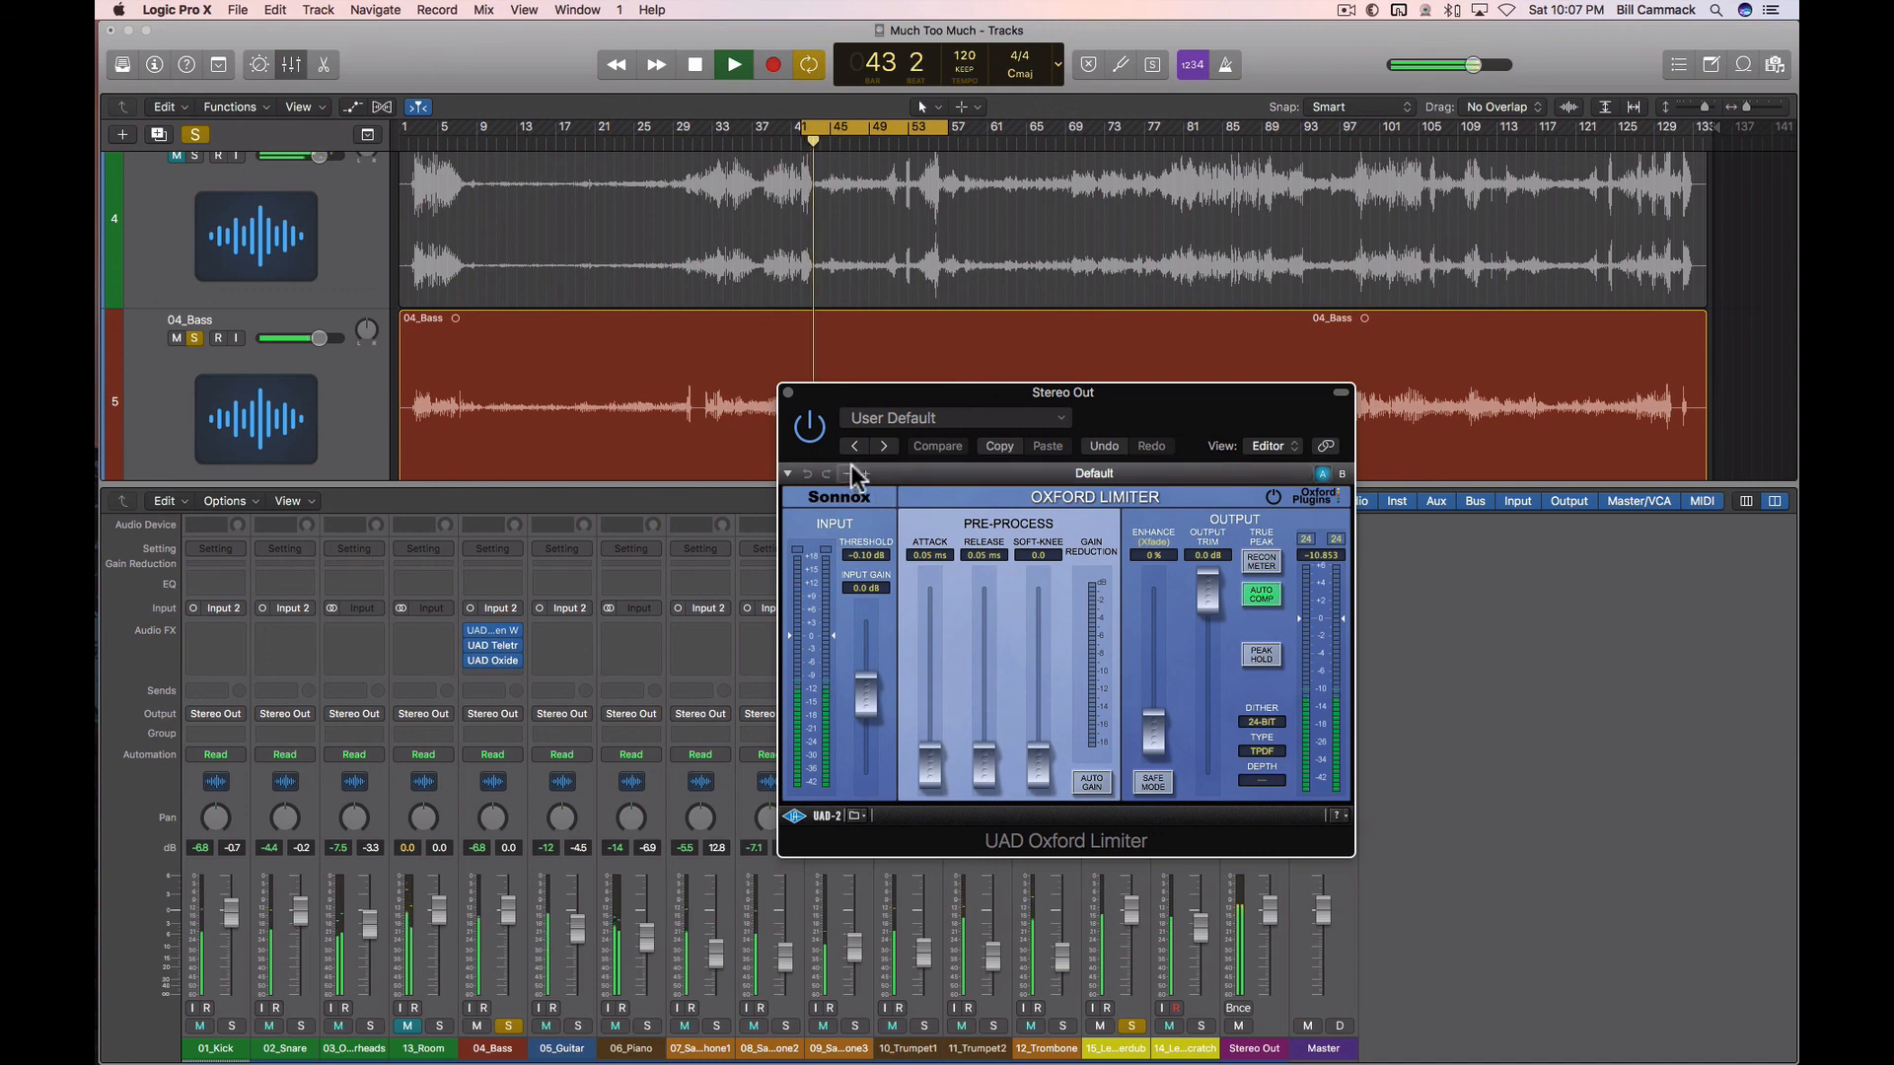
pyautogui.click(1273, 497)
pyautogui.click(1273, 499)
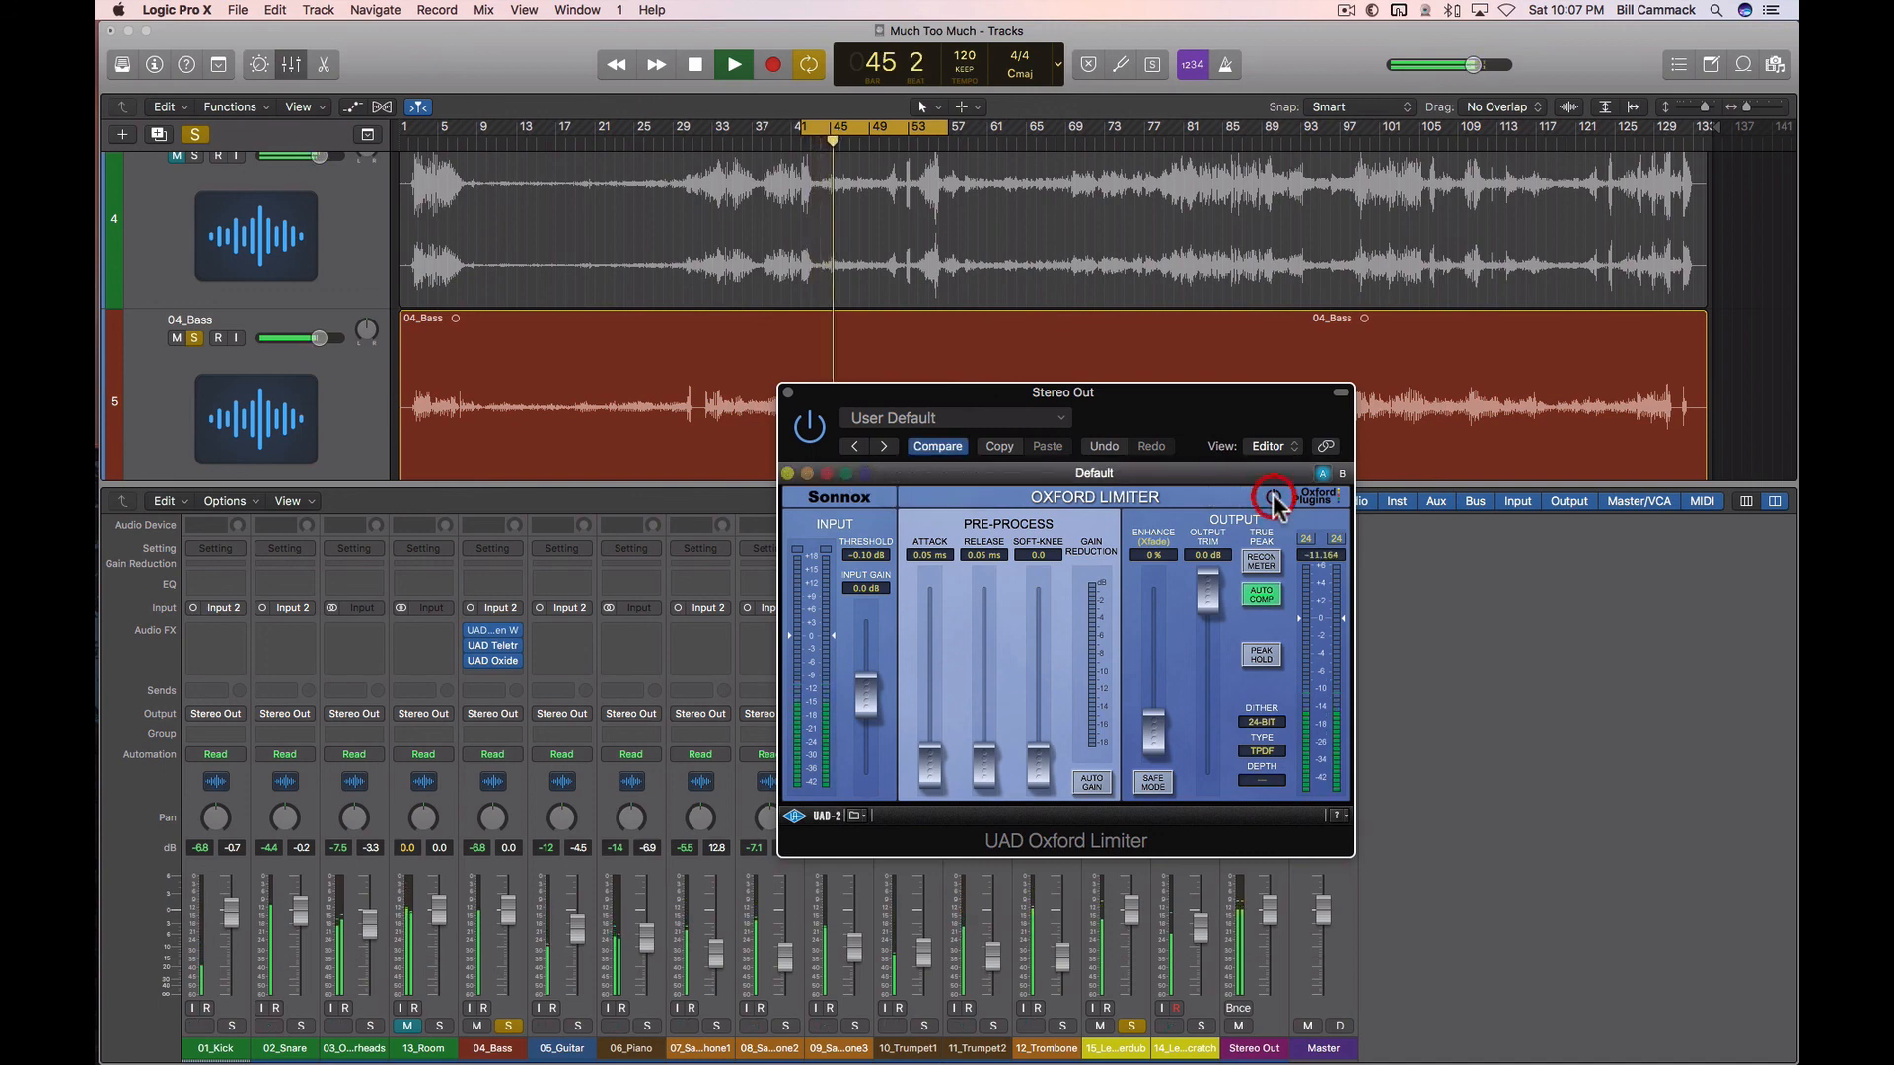
pyautogui.click(1273, 497)
pyautogui.click(1273, 497)
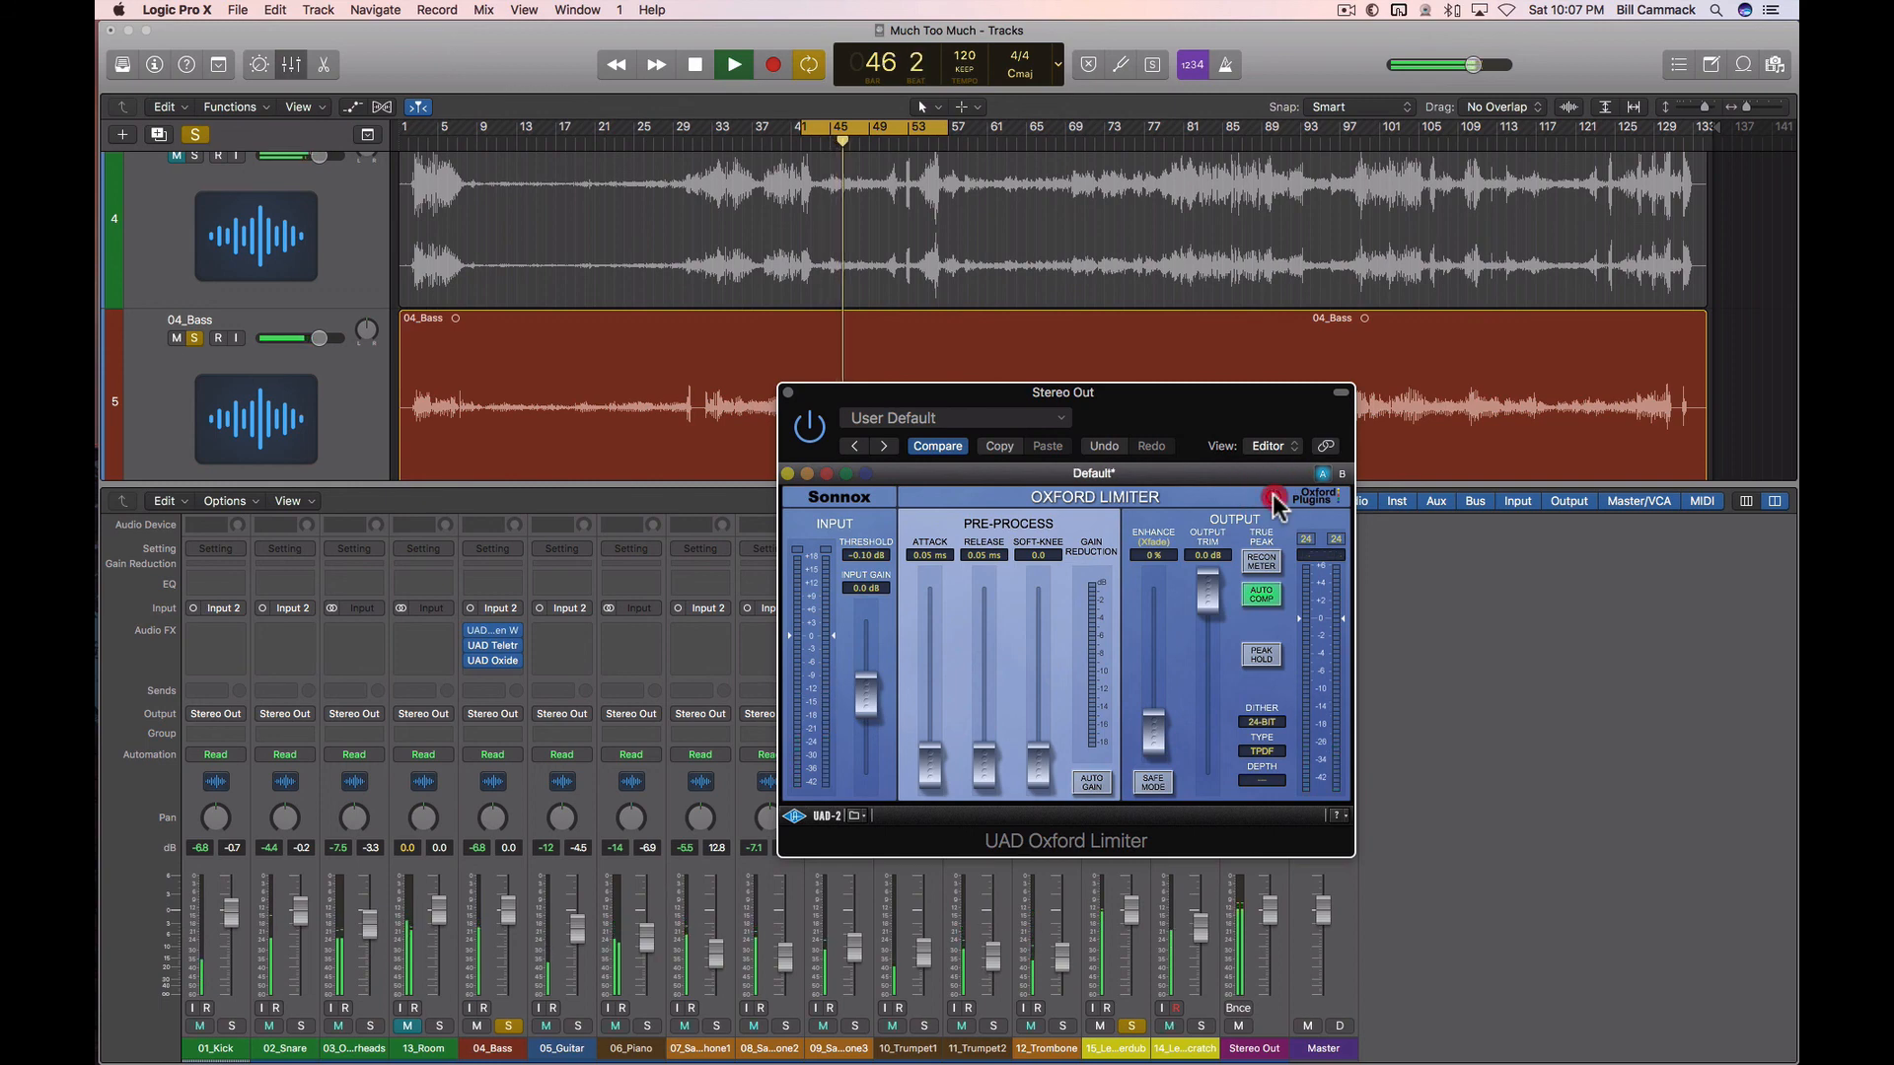
pyautogui.click(1274, 498)
pyautogui.click(1273, 498)
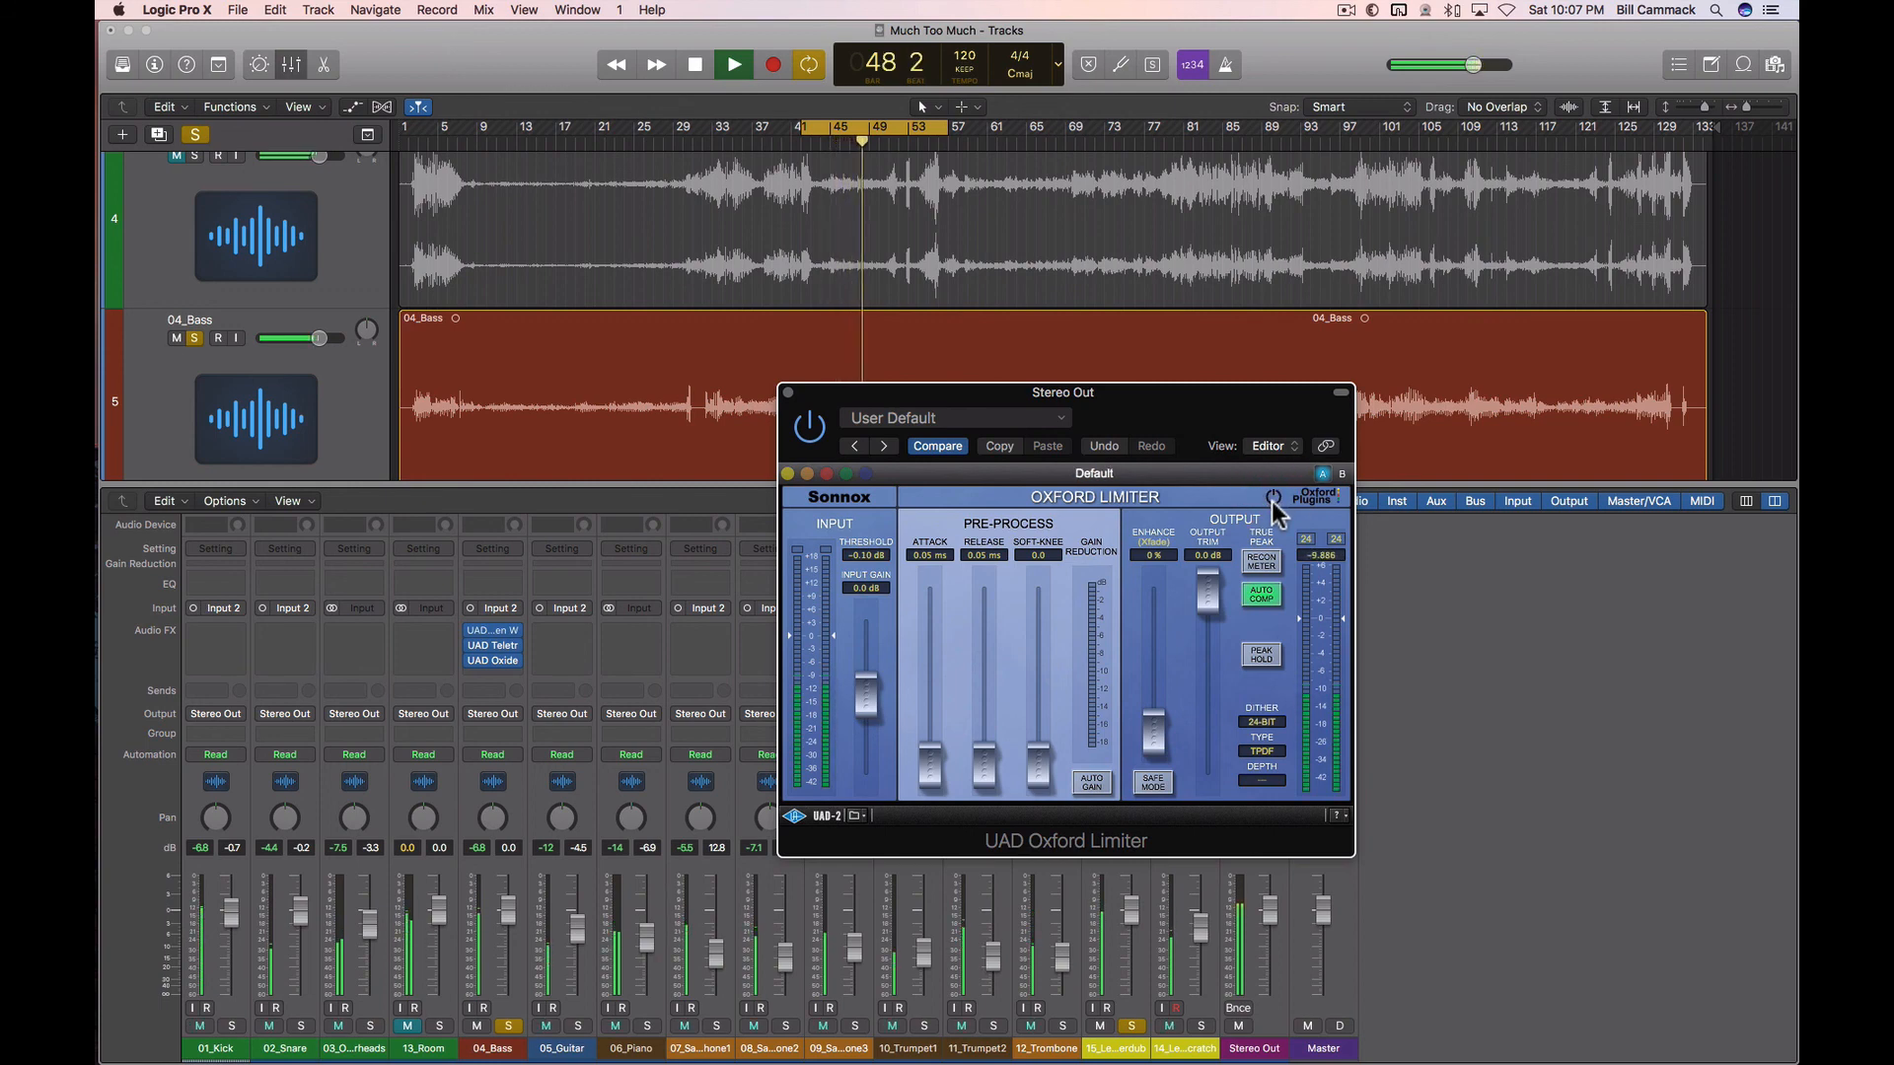
pyautogui.click(788, 393)
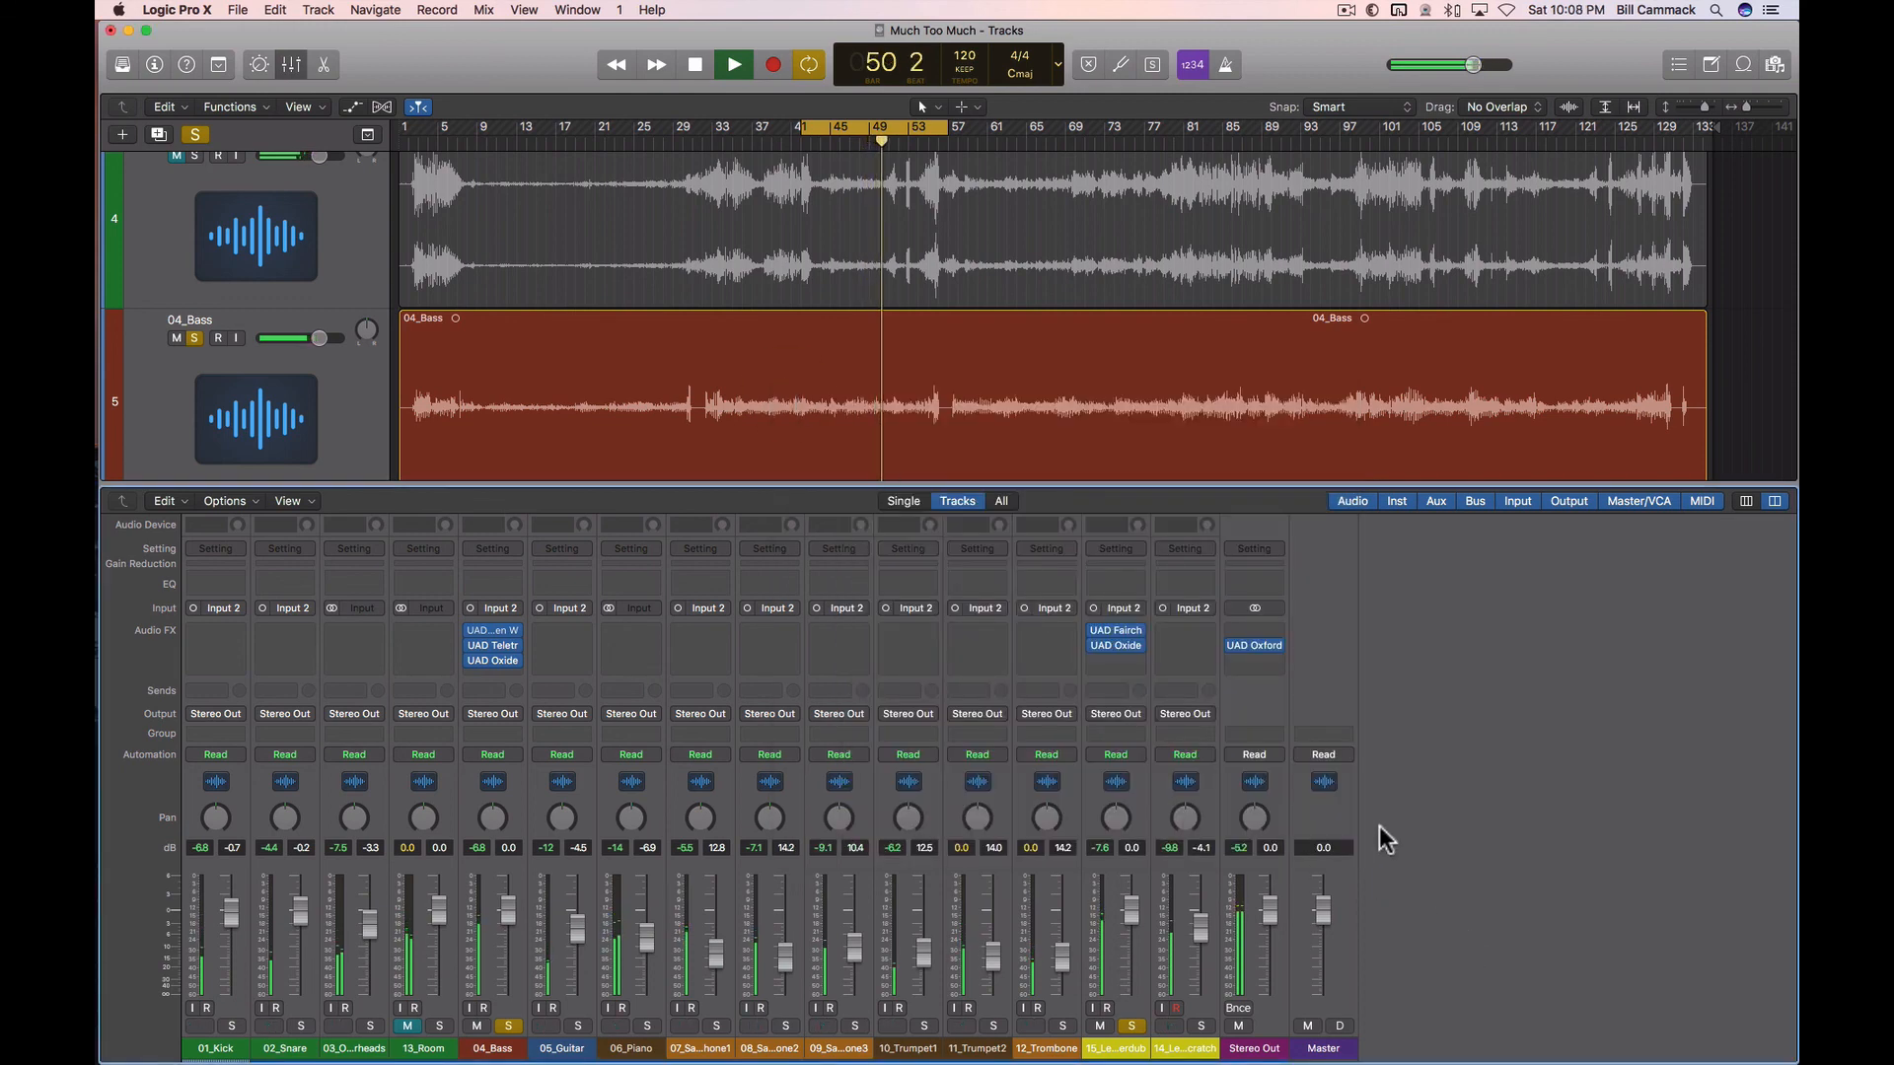
pyautogui.click(1252, 647)
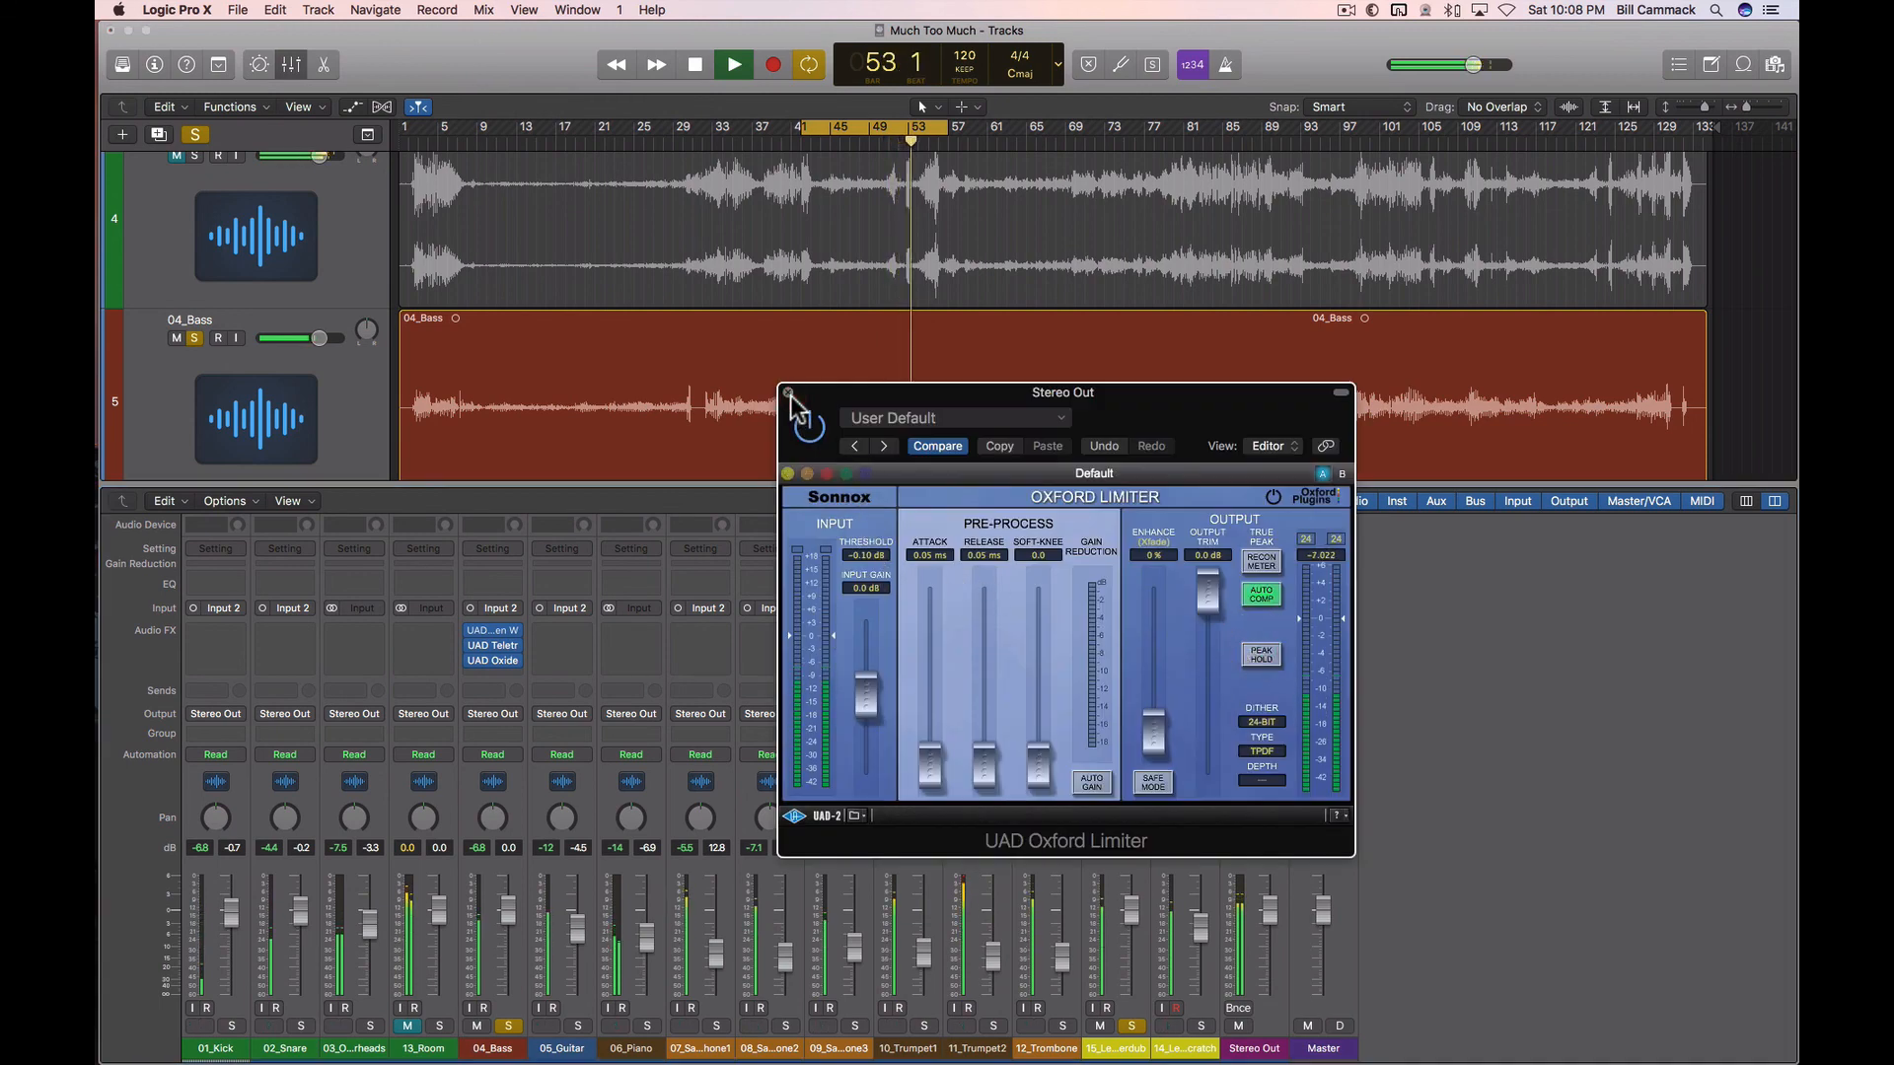
pyautogui.click(788, 392)
pyautogui.press('space')
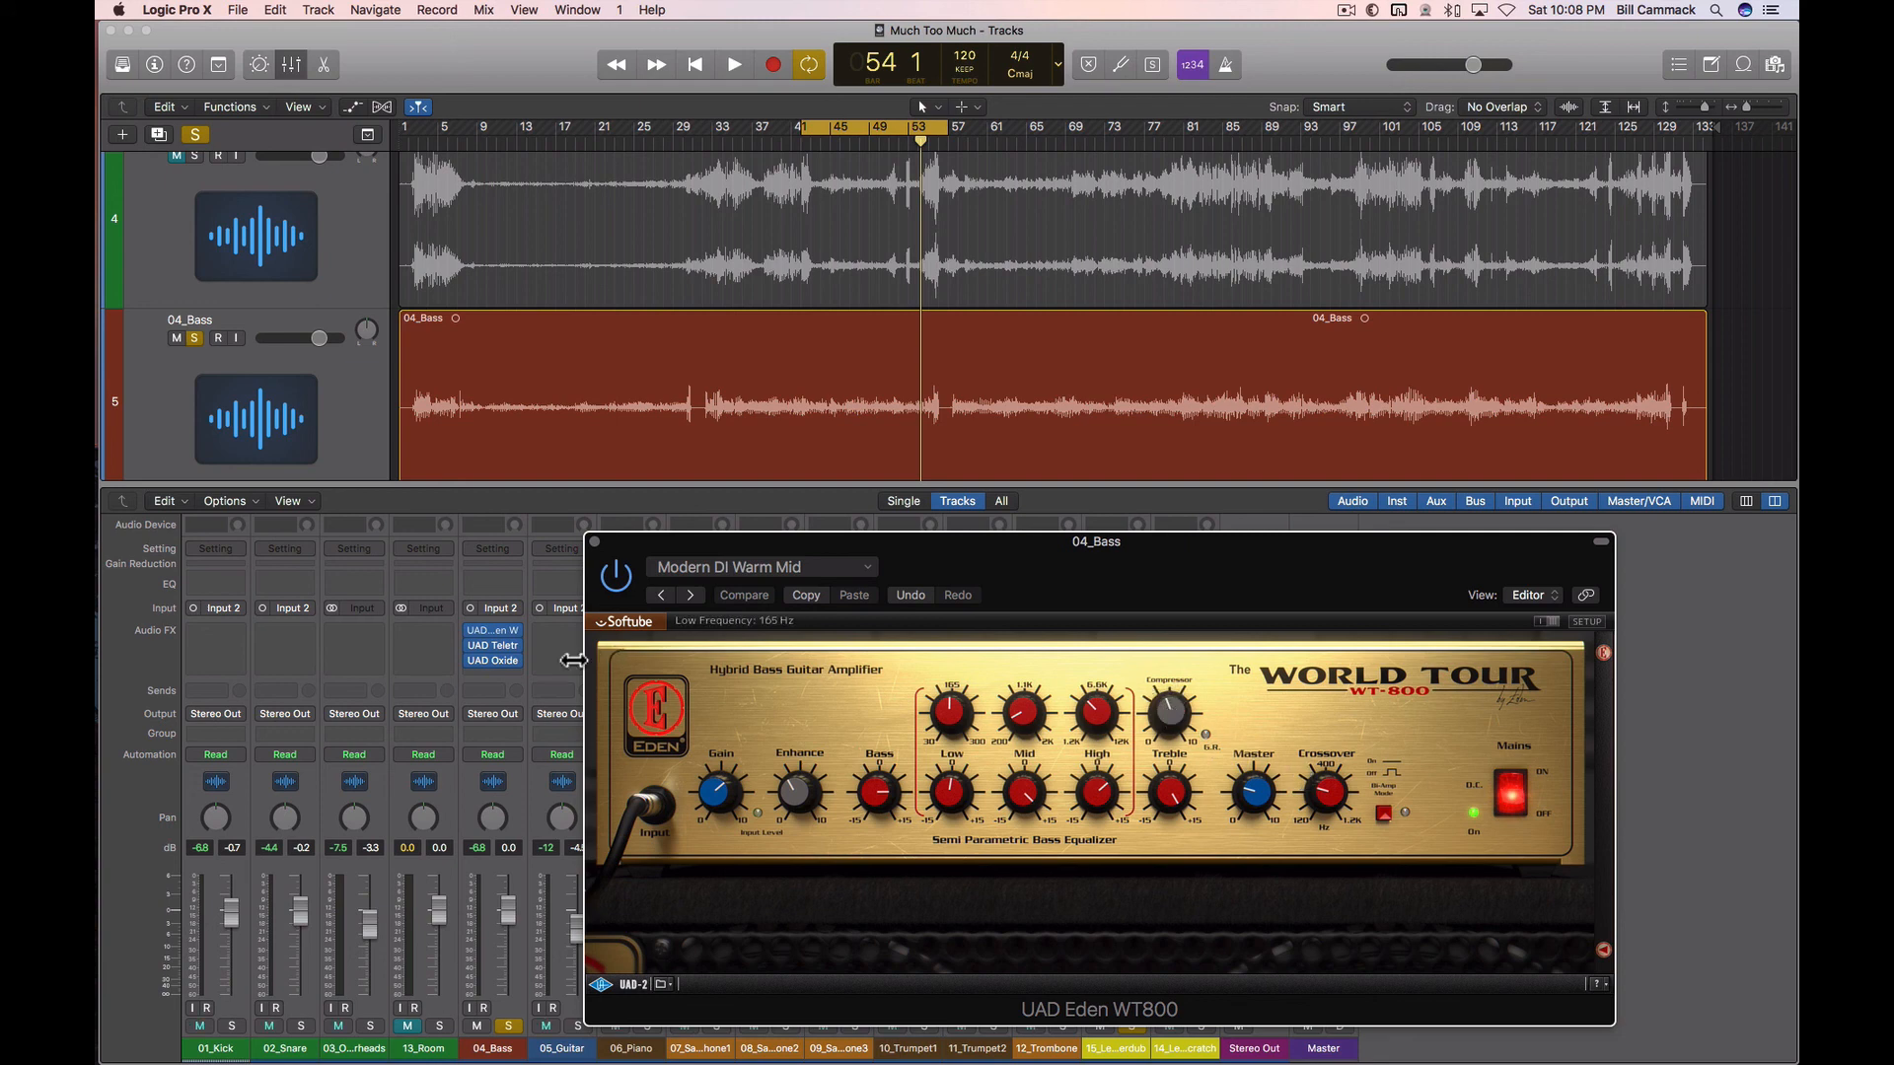
# Review the settings of the Eden WT800, Teletronix LA-2 and Oxide Tape on the bass channel, and close all three.
pyautogui.click(494, 647)
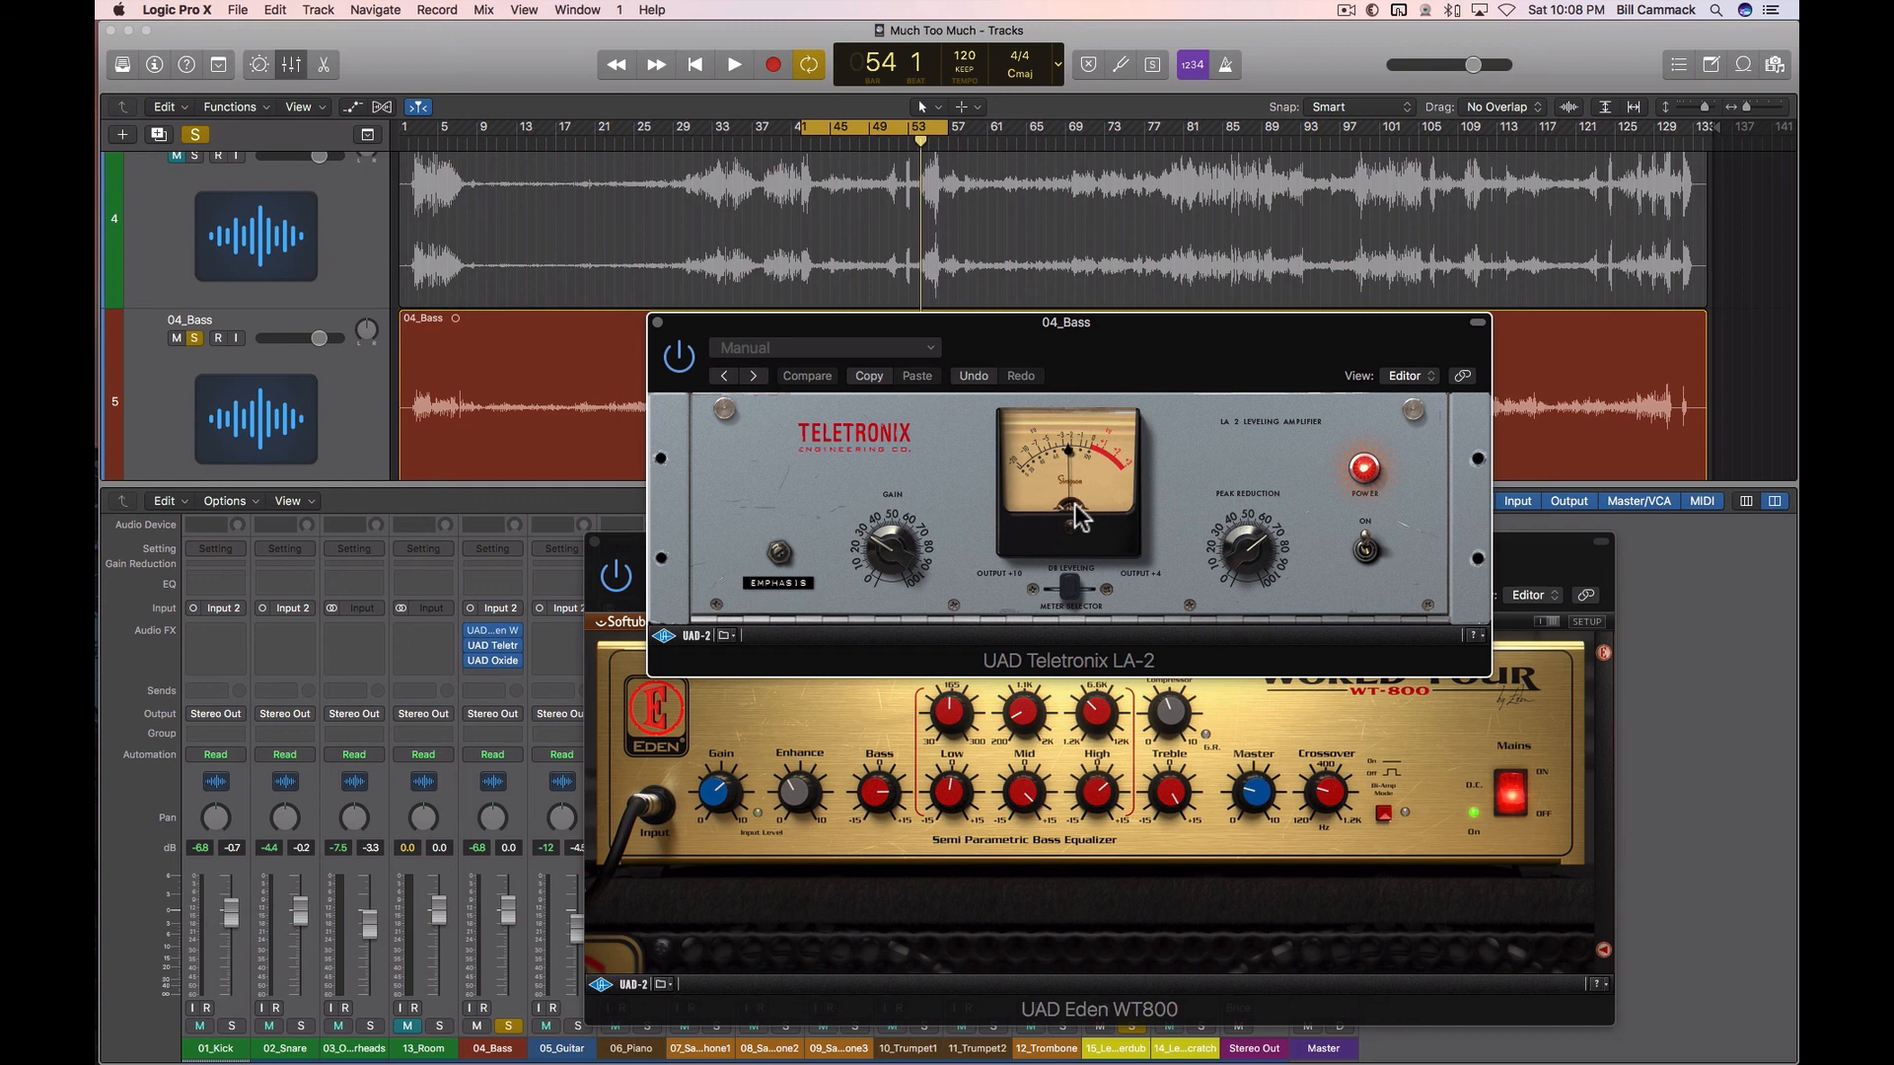
pyautogui.click(495, 661)
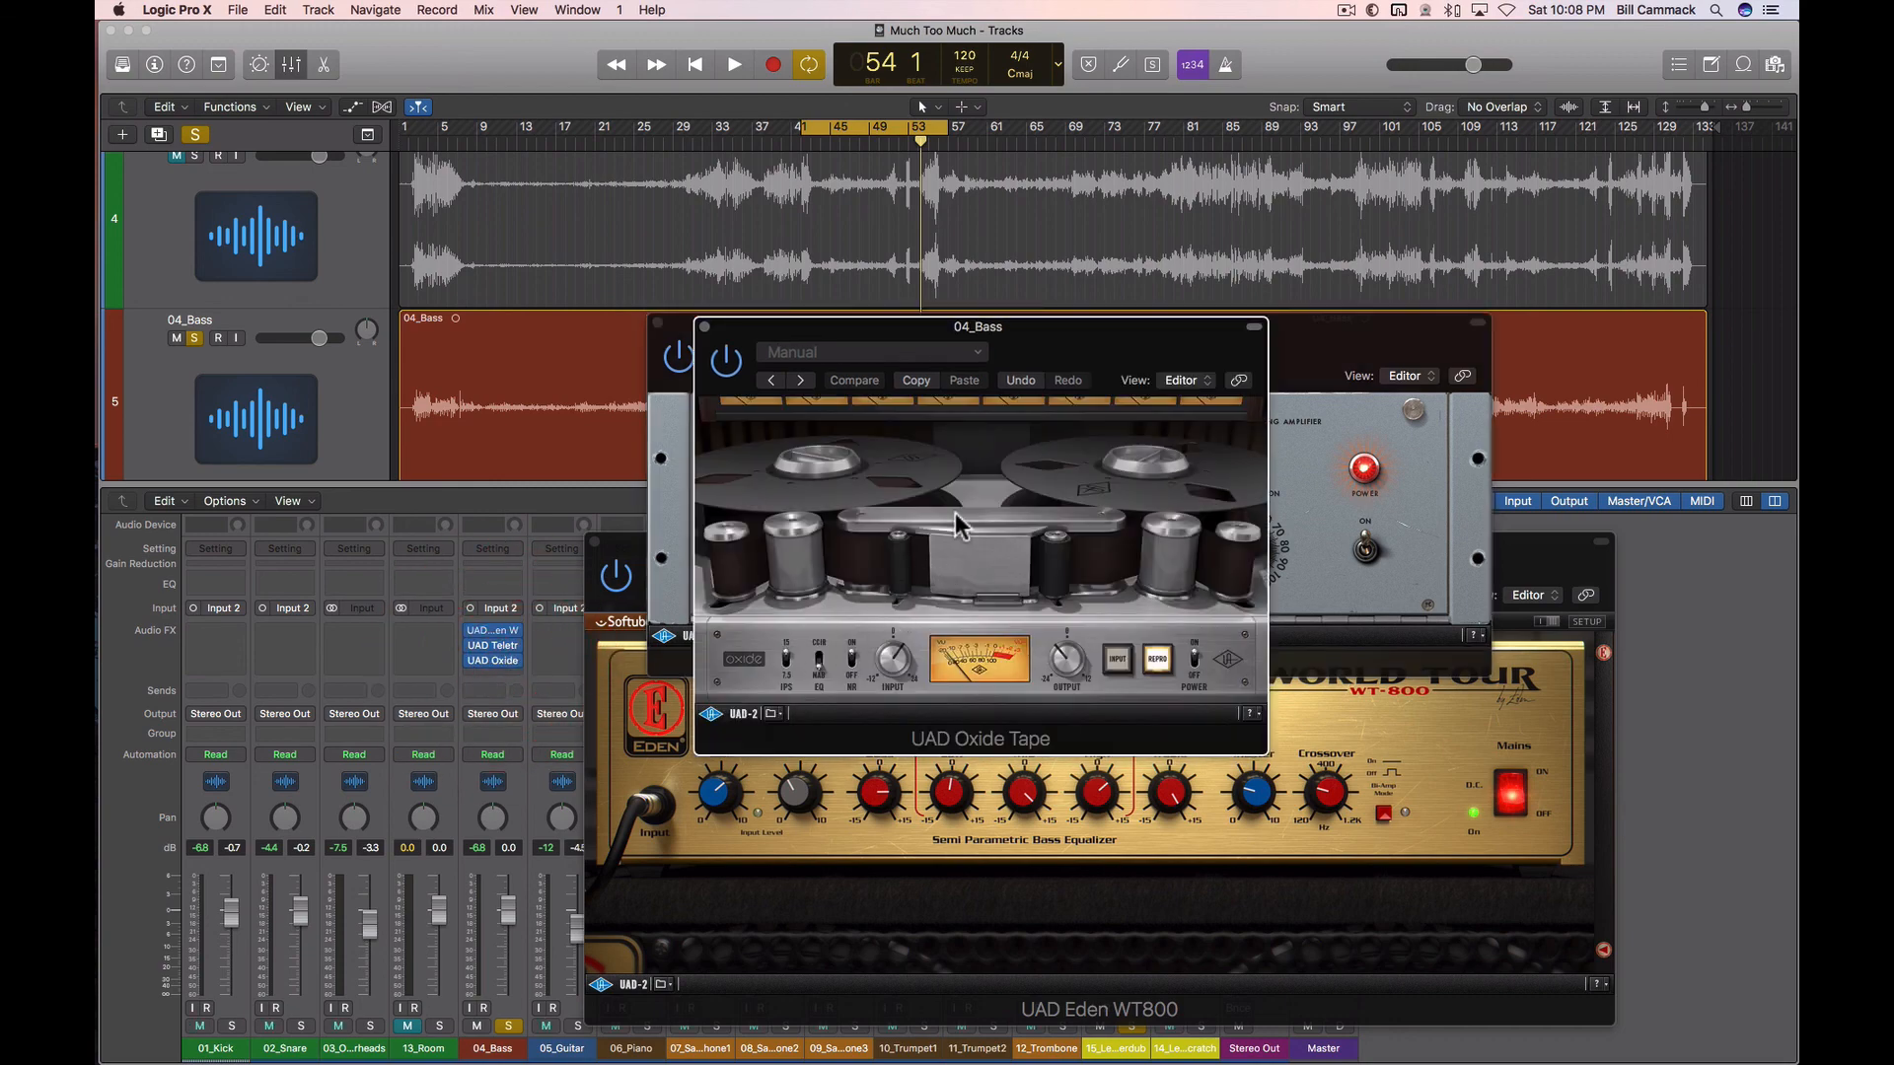
pyautogui.click(703, 326)
pyautogui.click(658, 322)
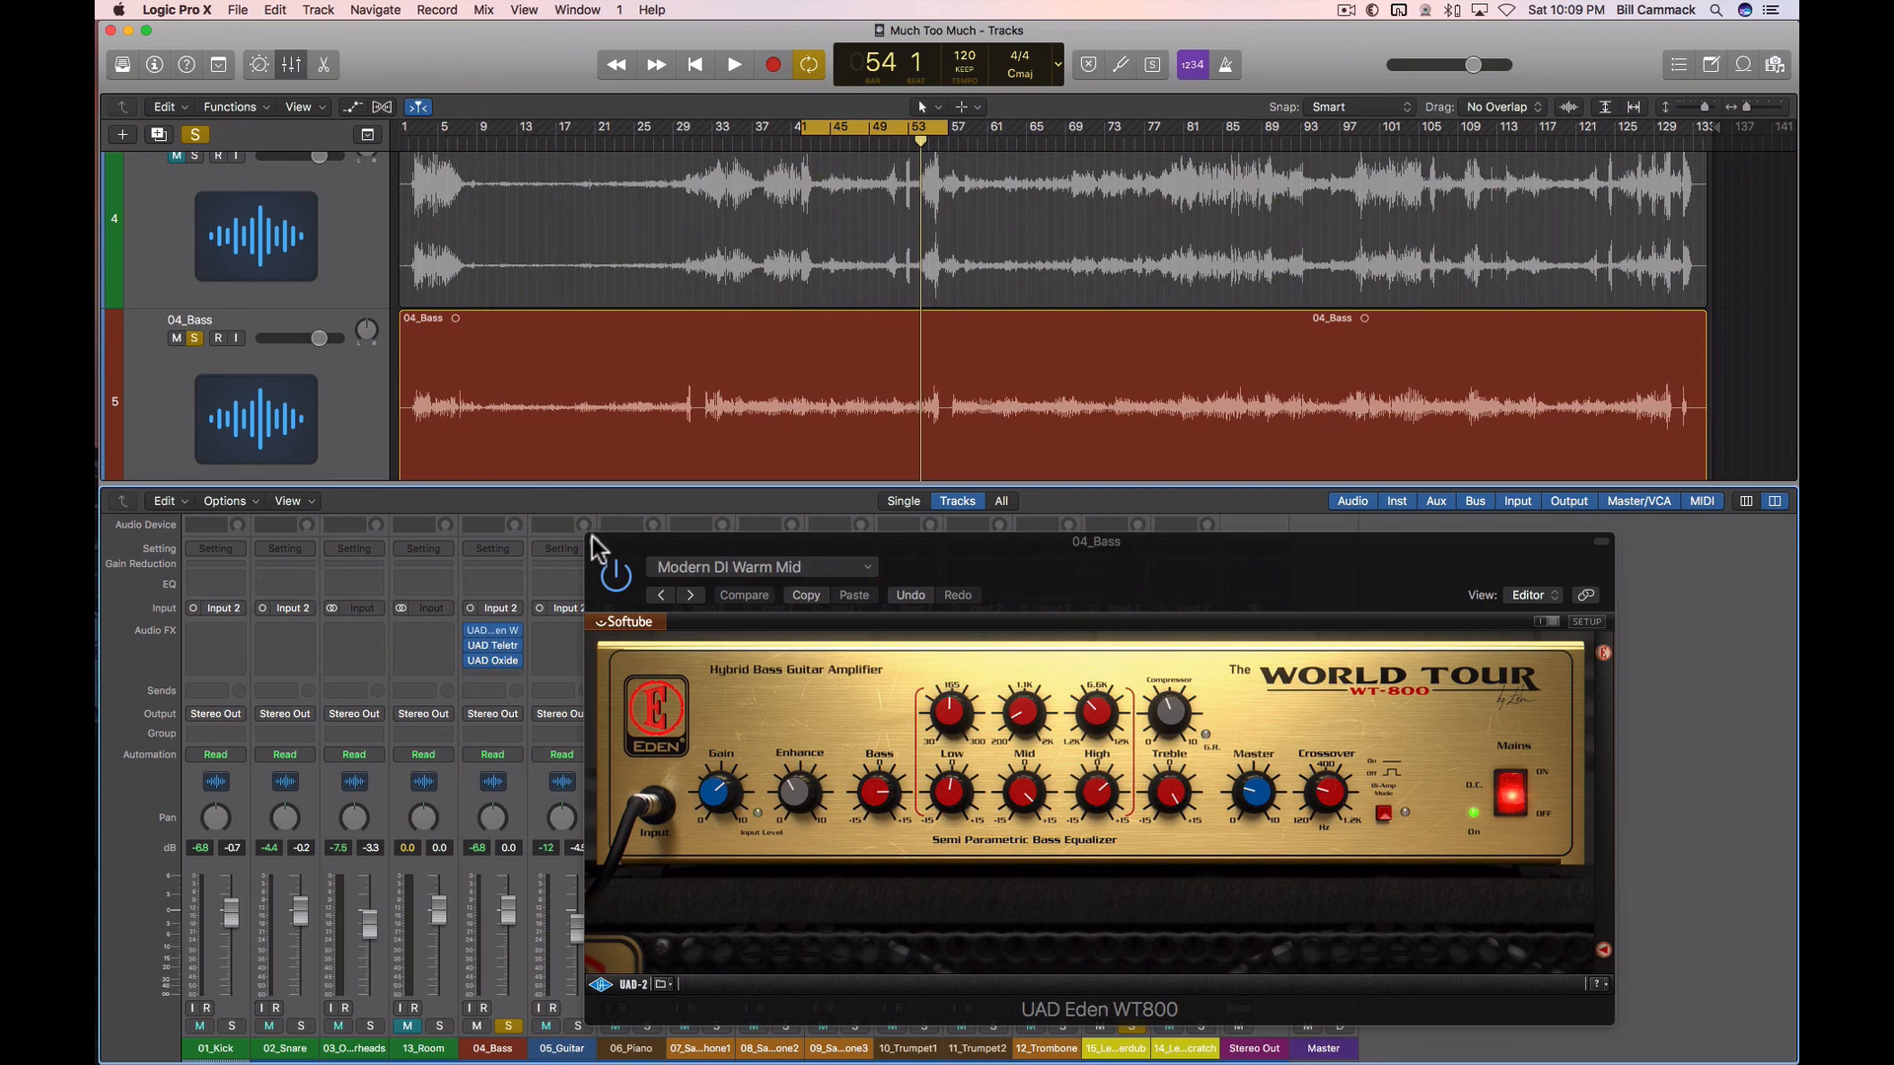
pyautogui.click(592, 539)
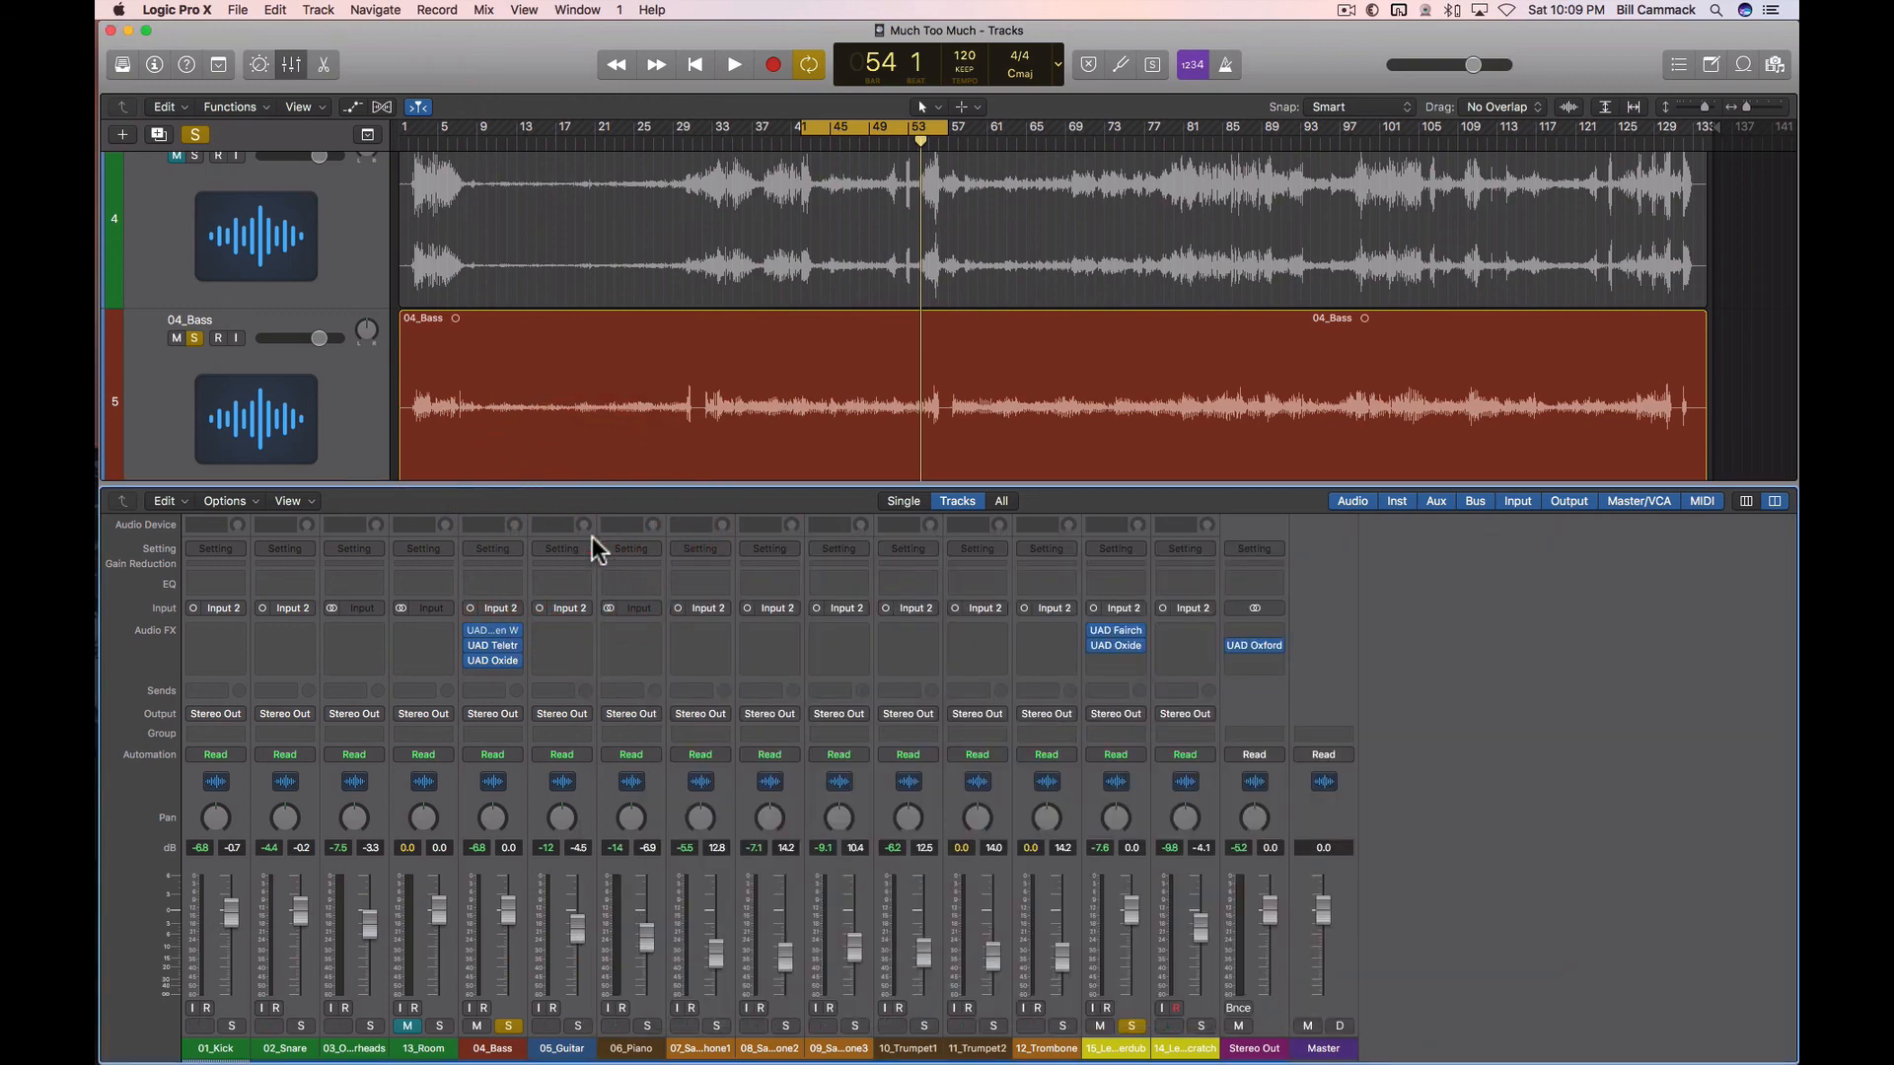
# Review the settings of the Fairchild 660 and Oxide Tape on the lead vocal overdub channel, and close both.
pyautogui.click(1115, 636)
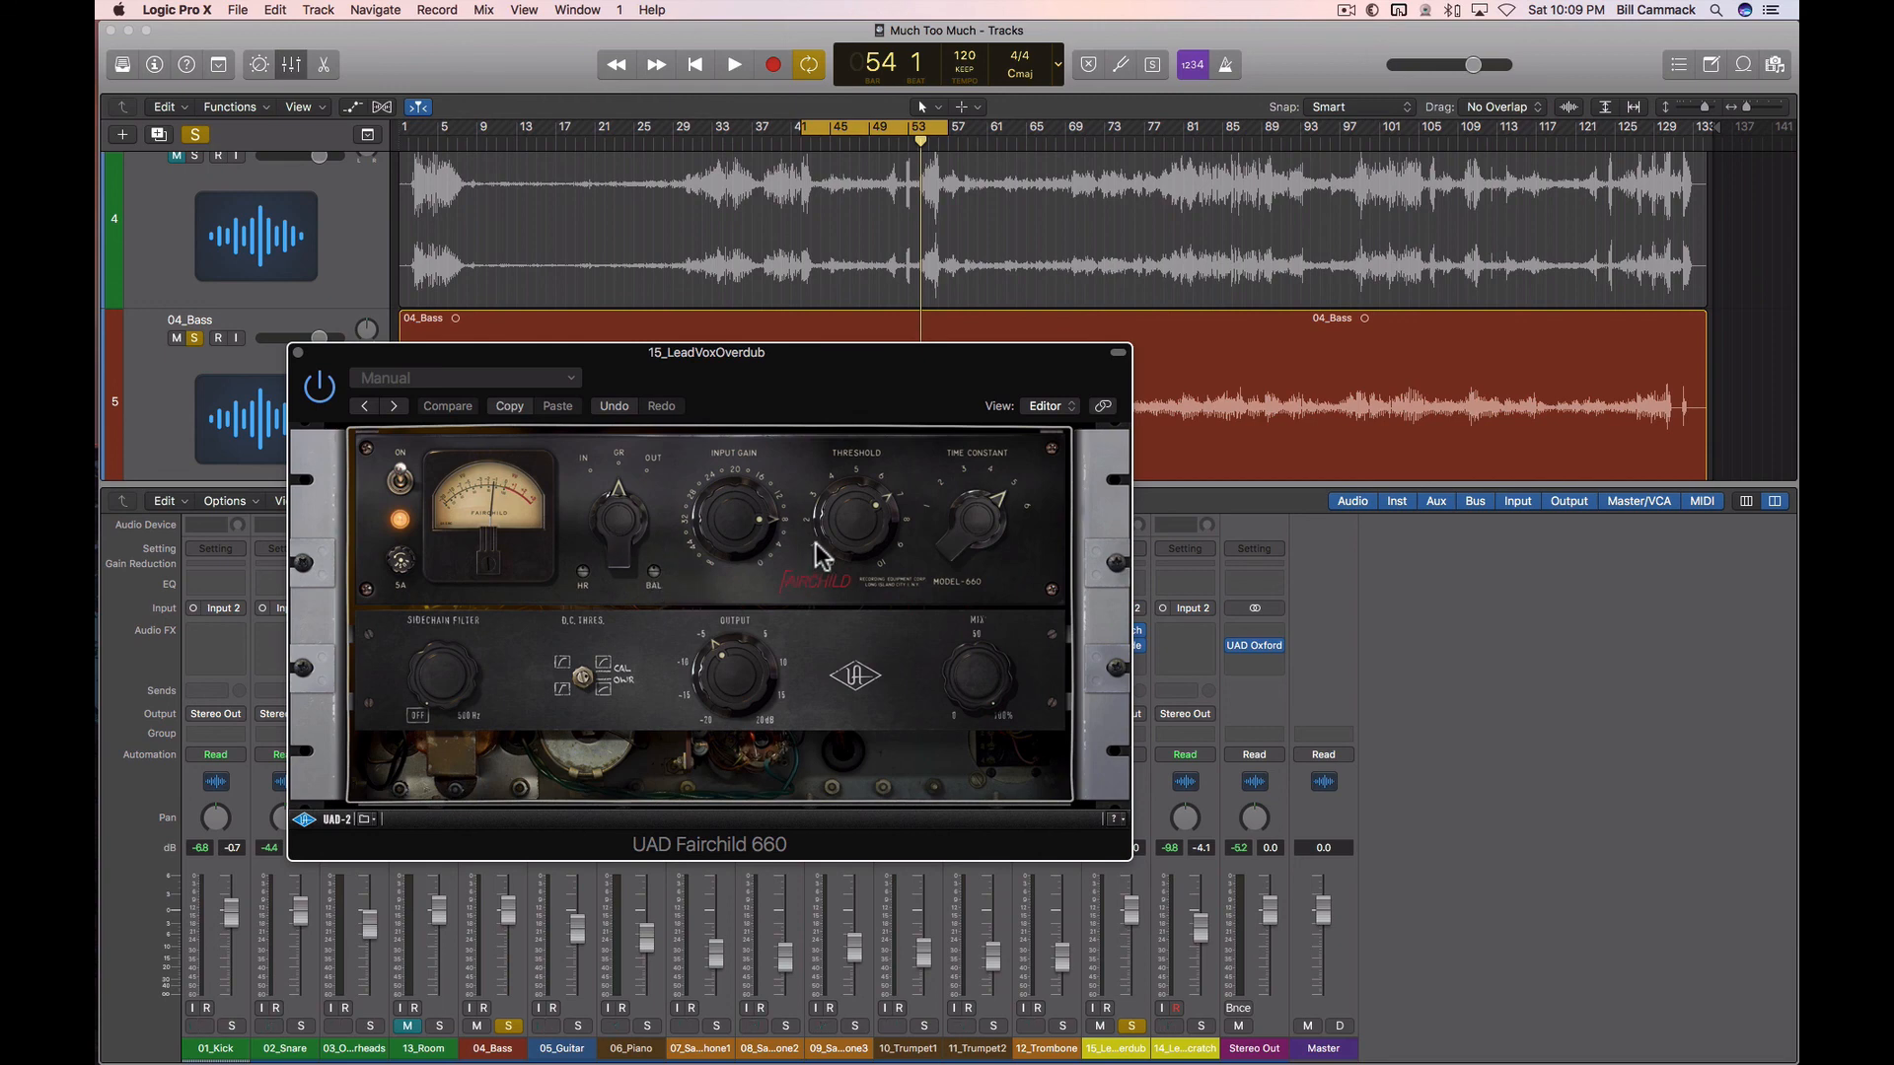
pyautogui.moveTo(858, 357); pyautogui.dragTo(794, 357)
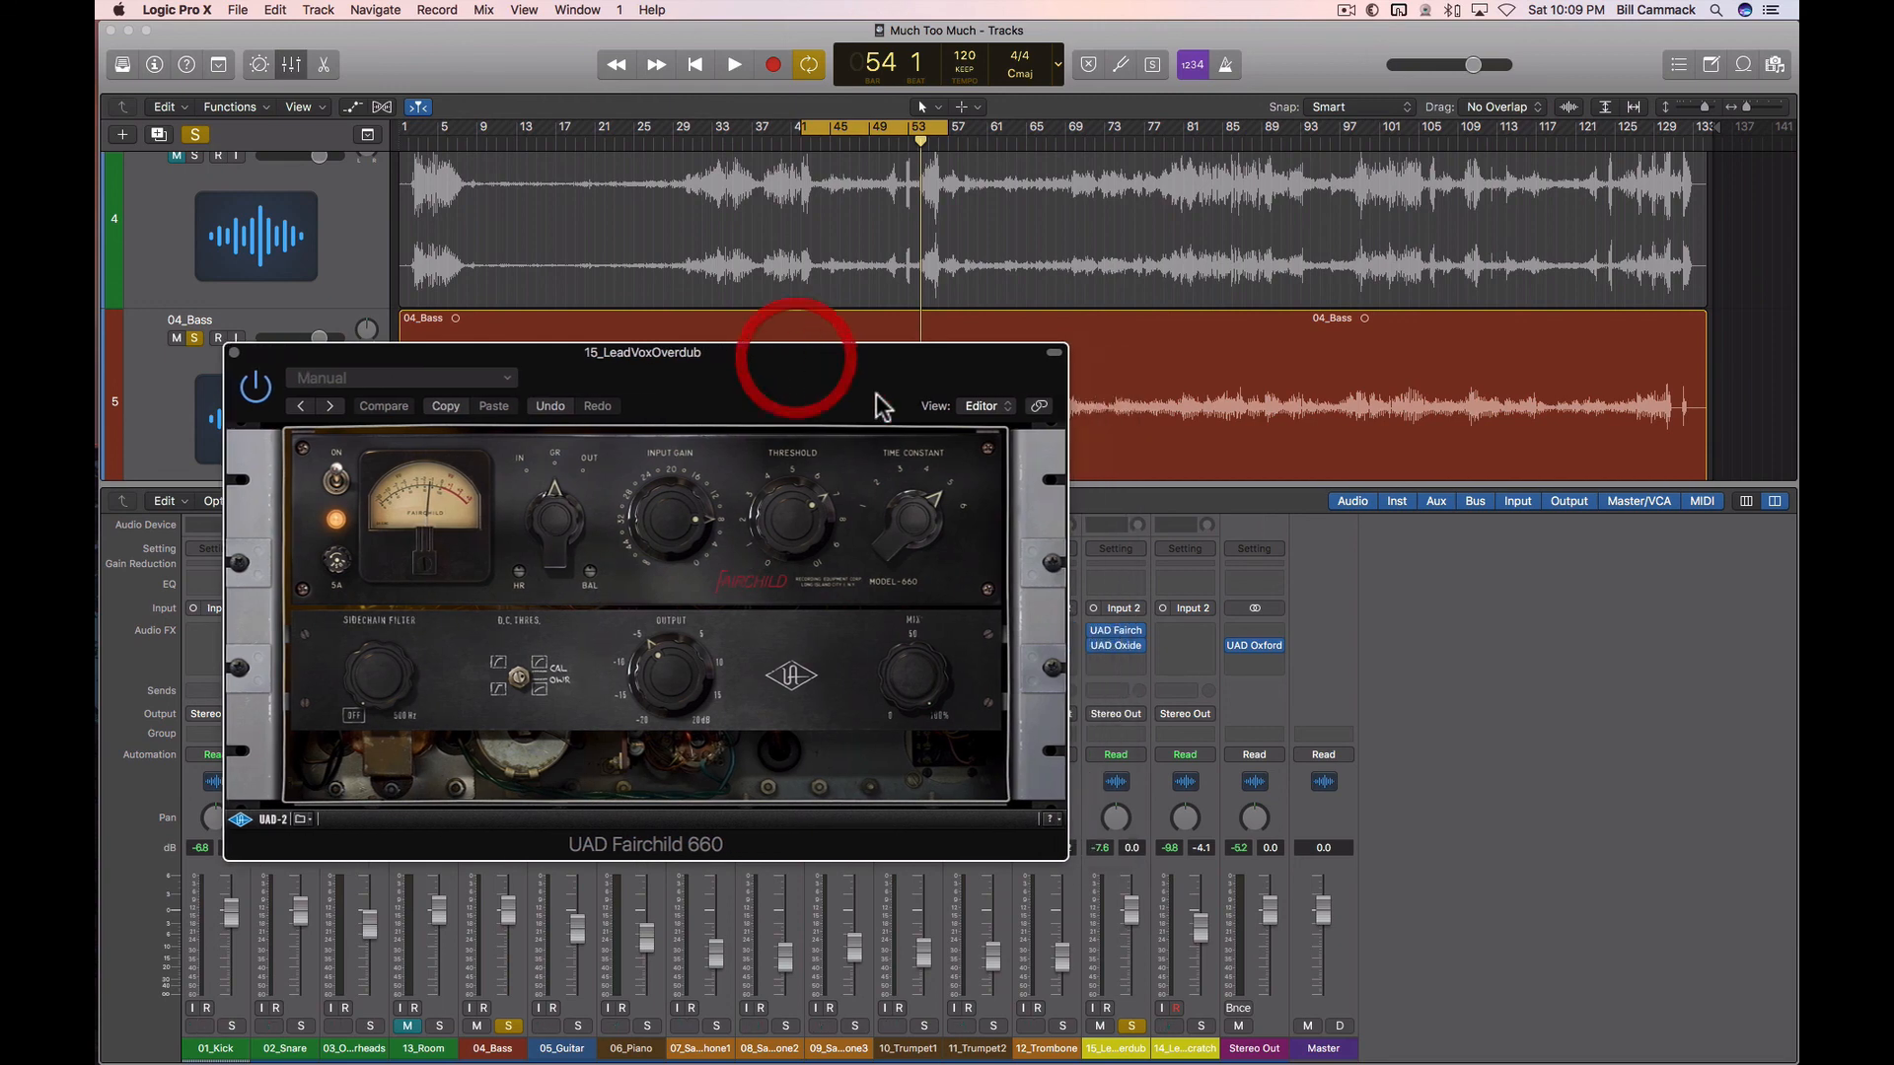
pyautogui.click(1112, 646)
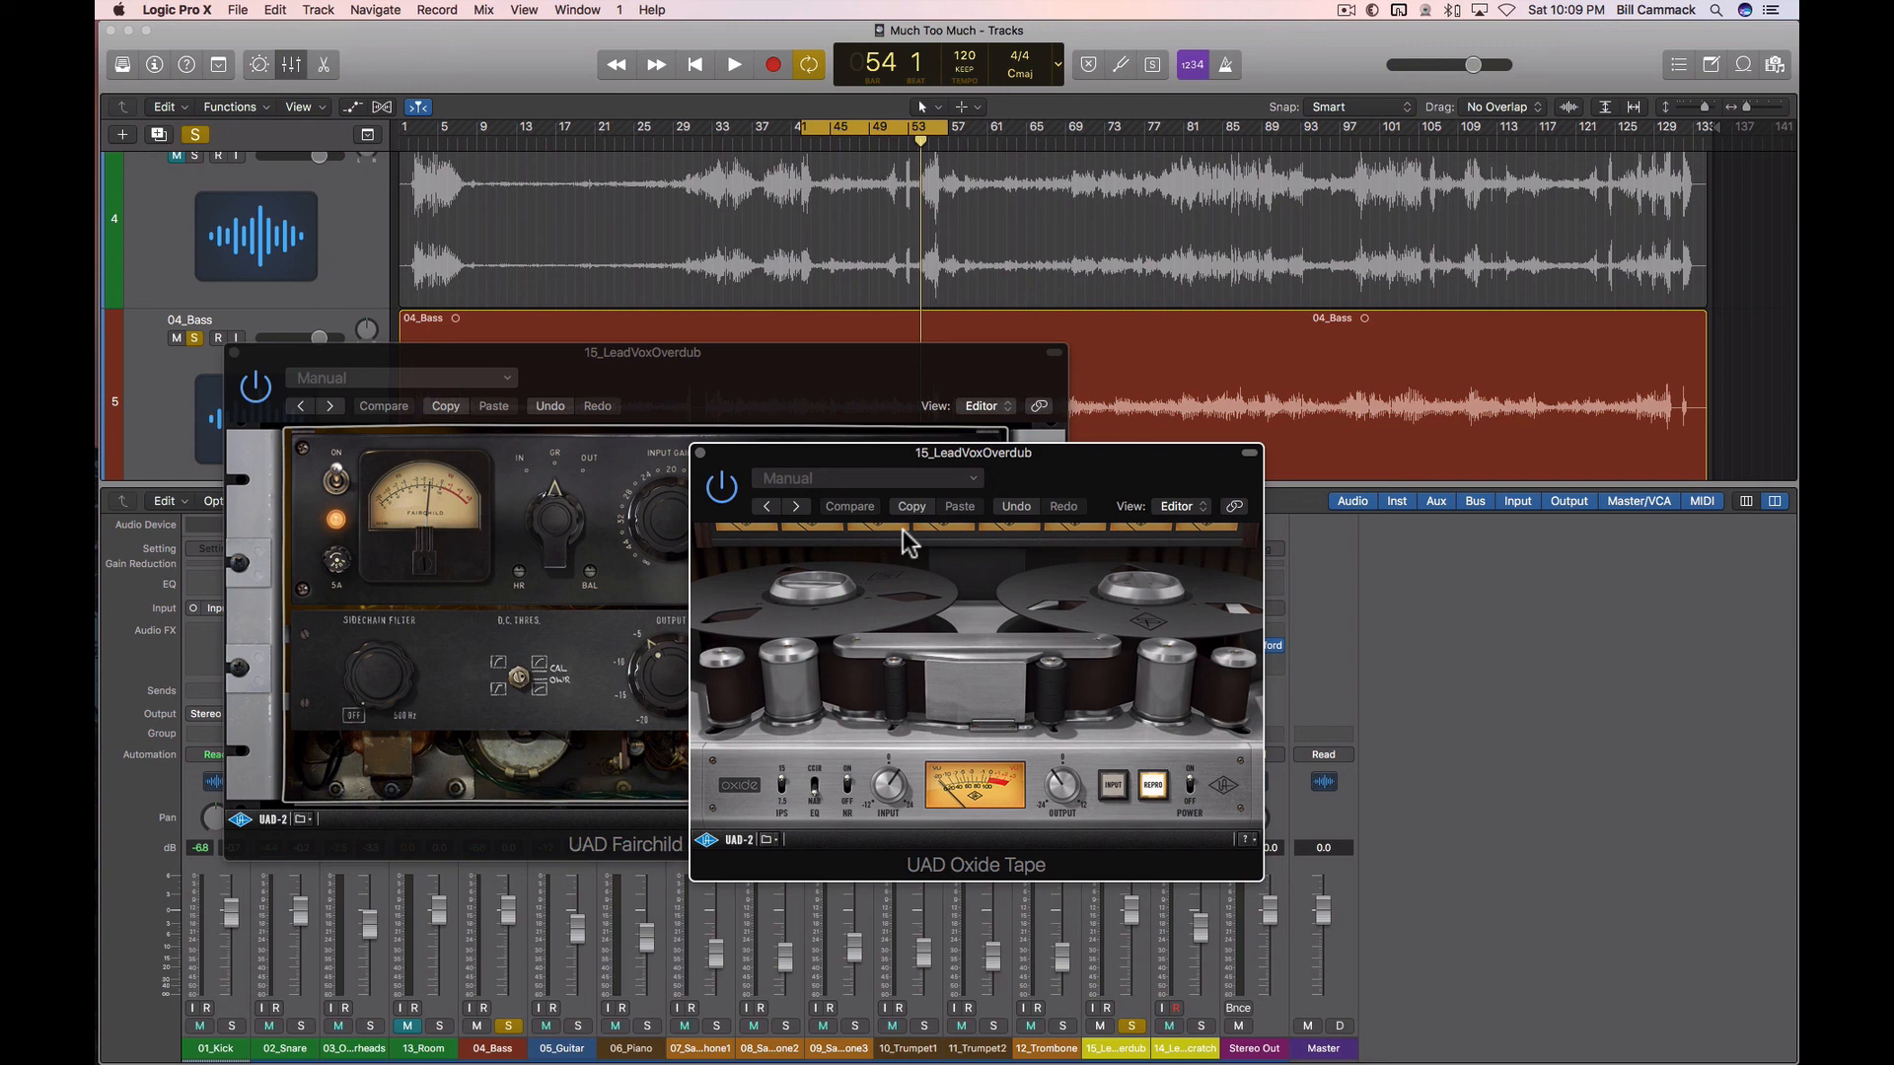
pyautogui.click(701, 452)
pyautogui.click(233, 352)
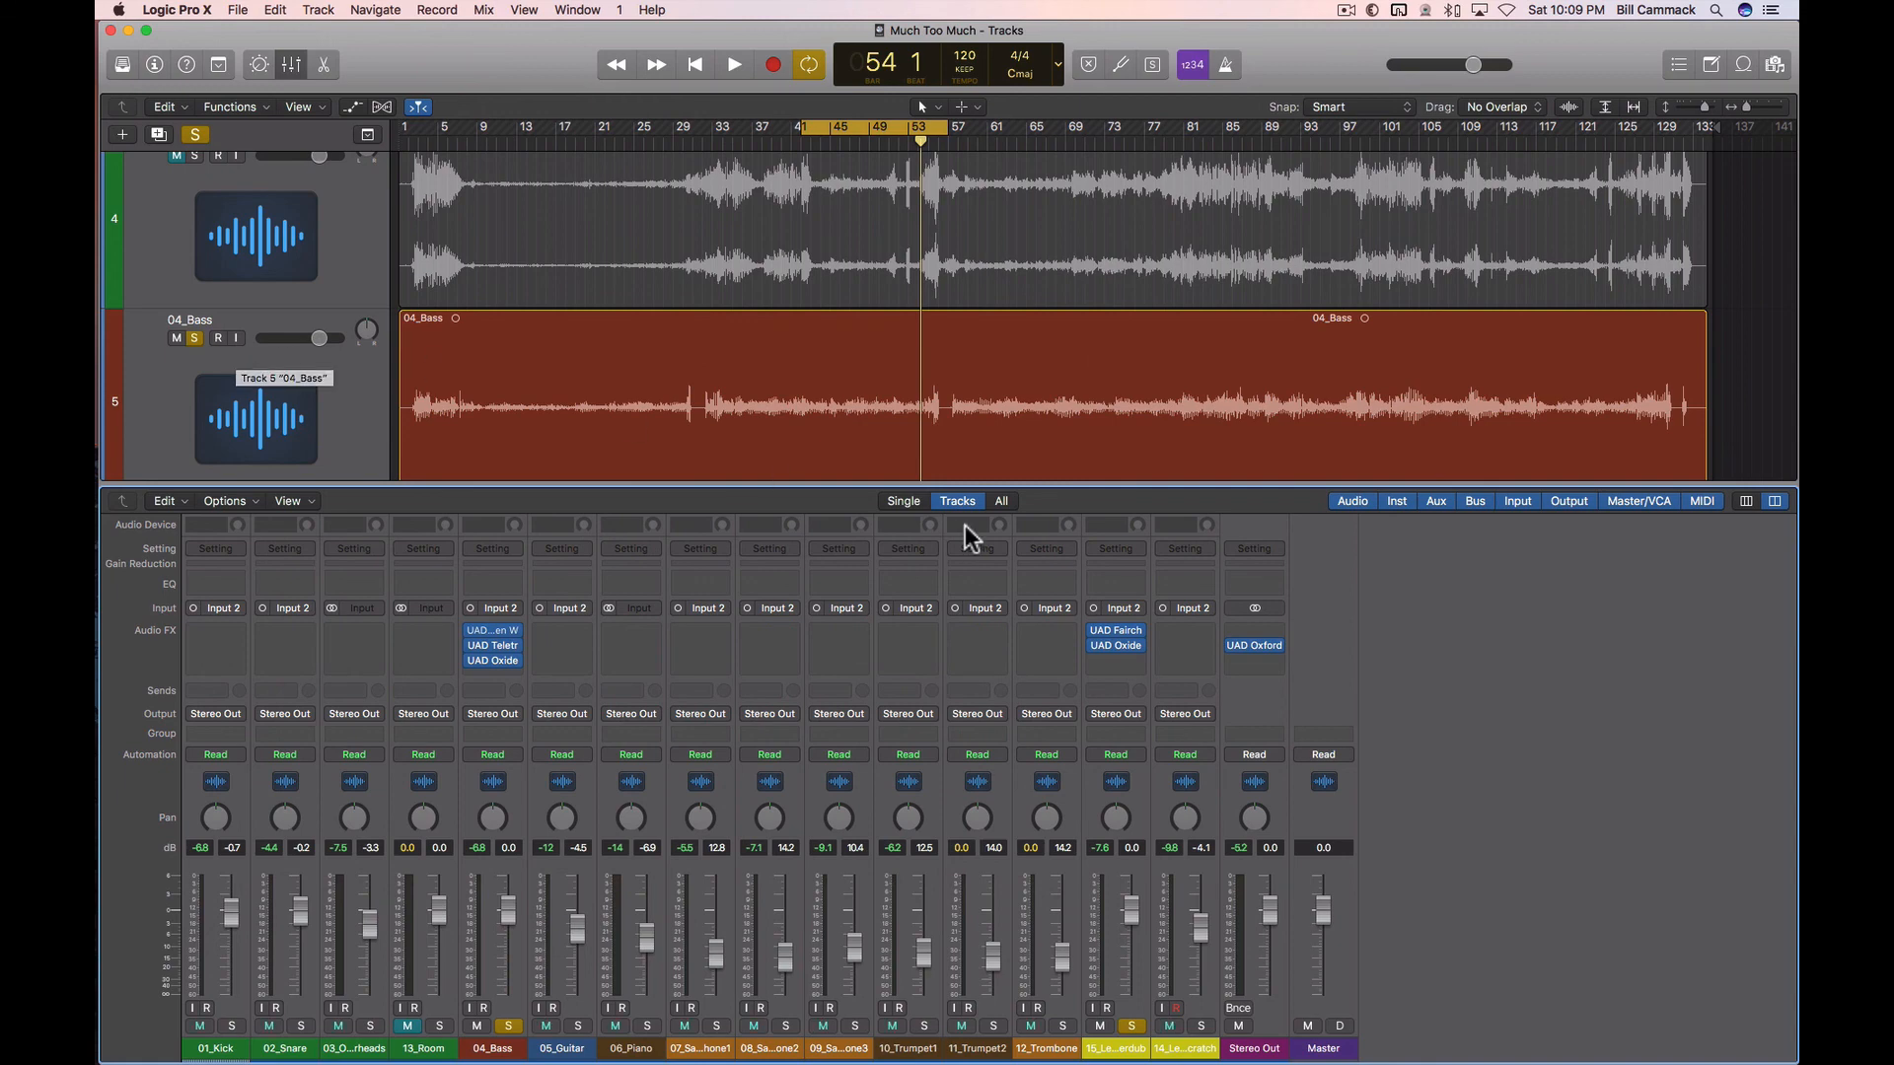
# Reopen the Stereo Out's Oxford Limiter and replay the cycle while toggling its bypass to compare the levels, ending with playback stopped.
pyautogui.click(1257, 647)
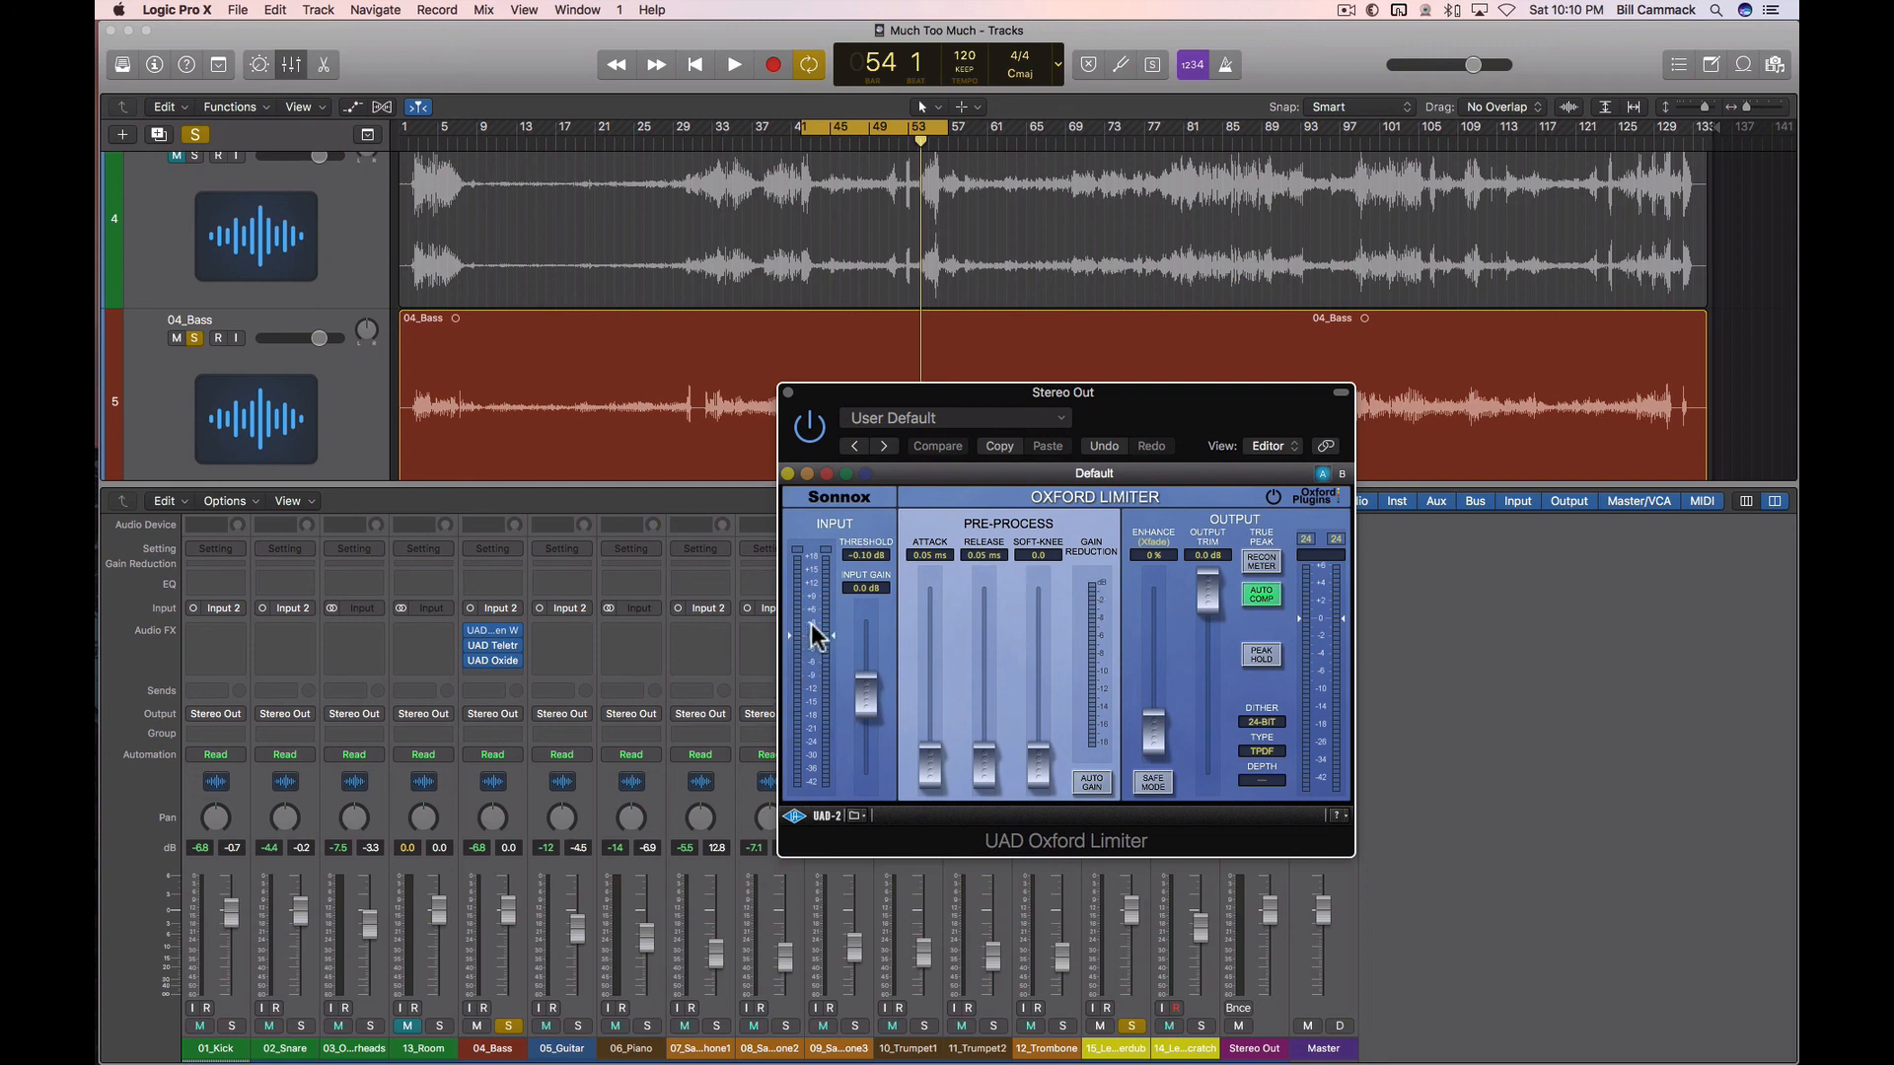
pyautogui.press('space')
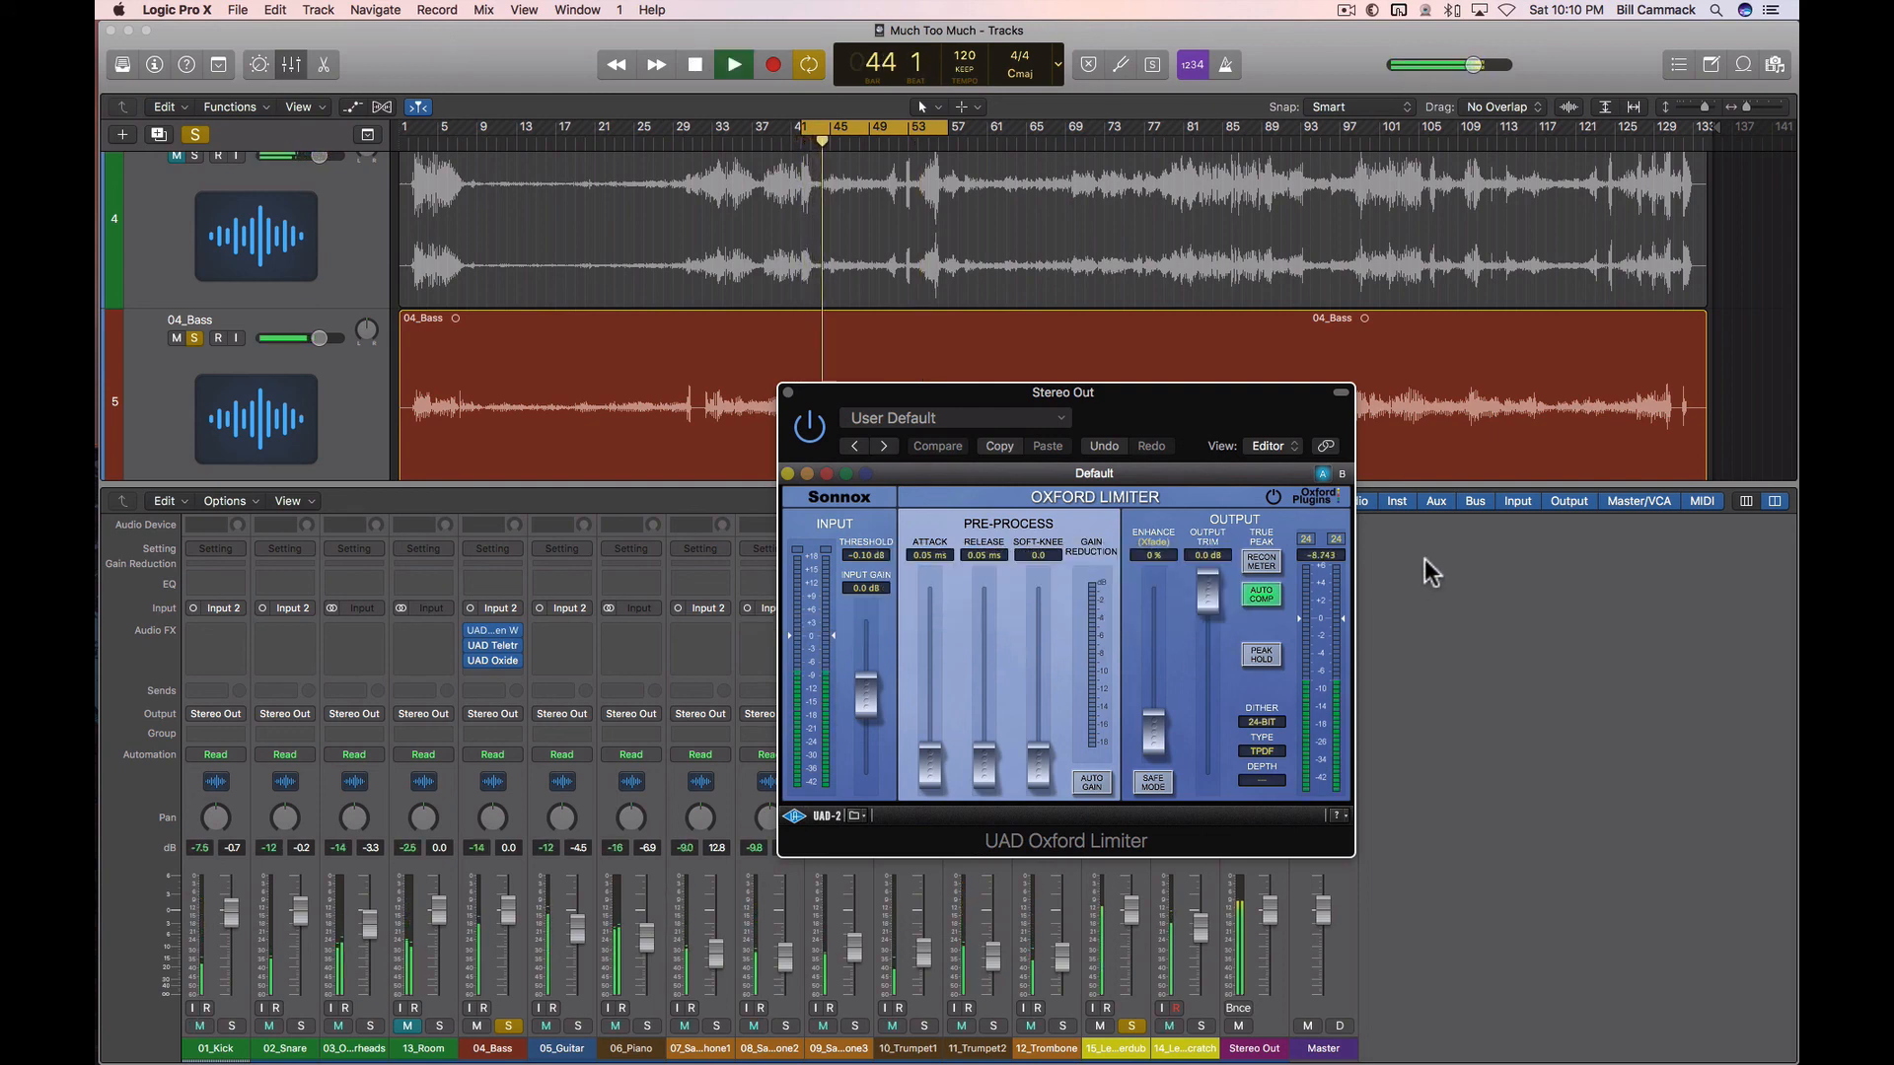
pyautogui.click(1321, 555)
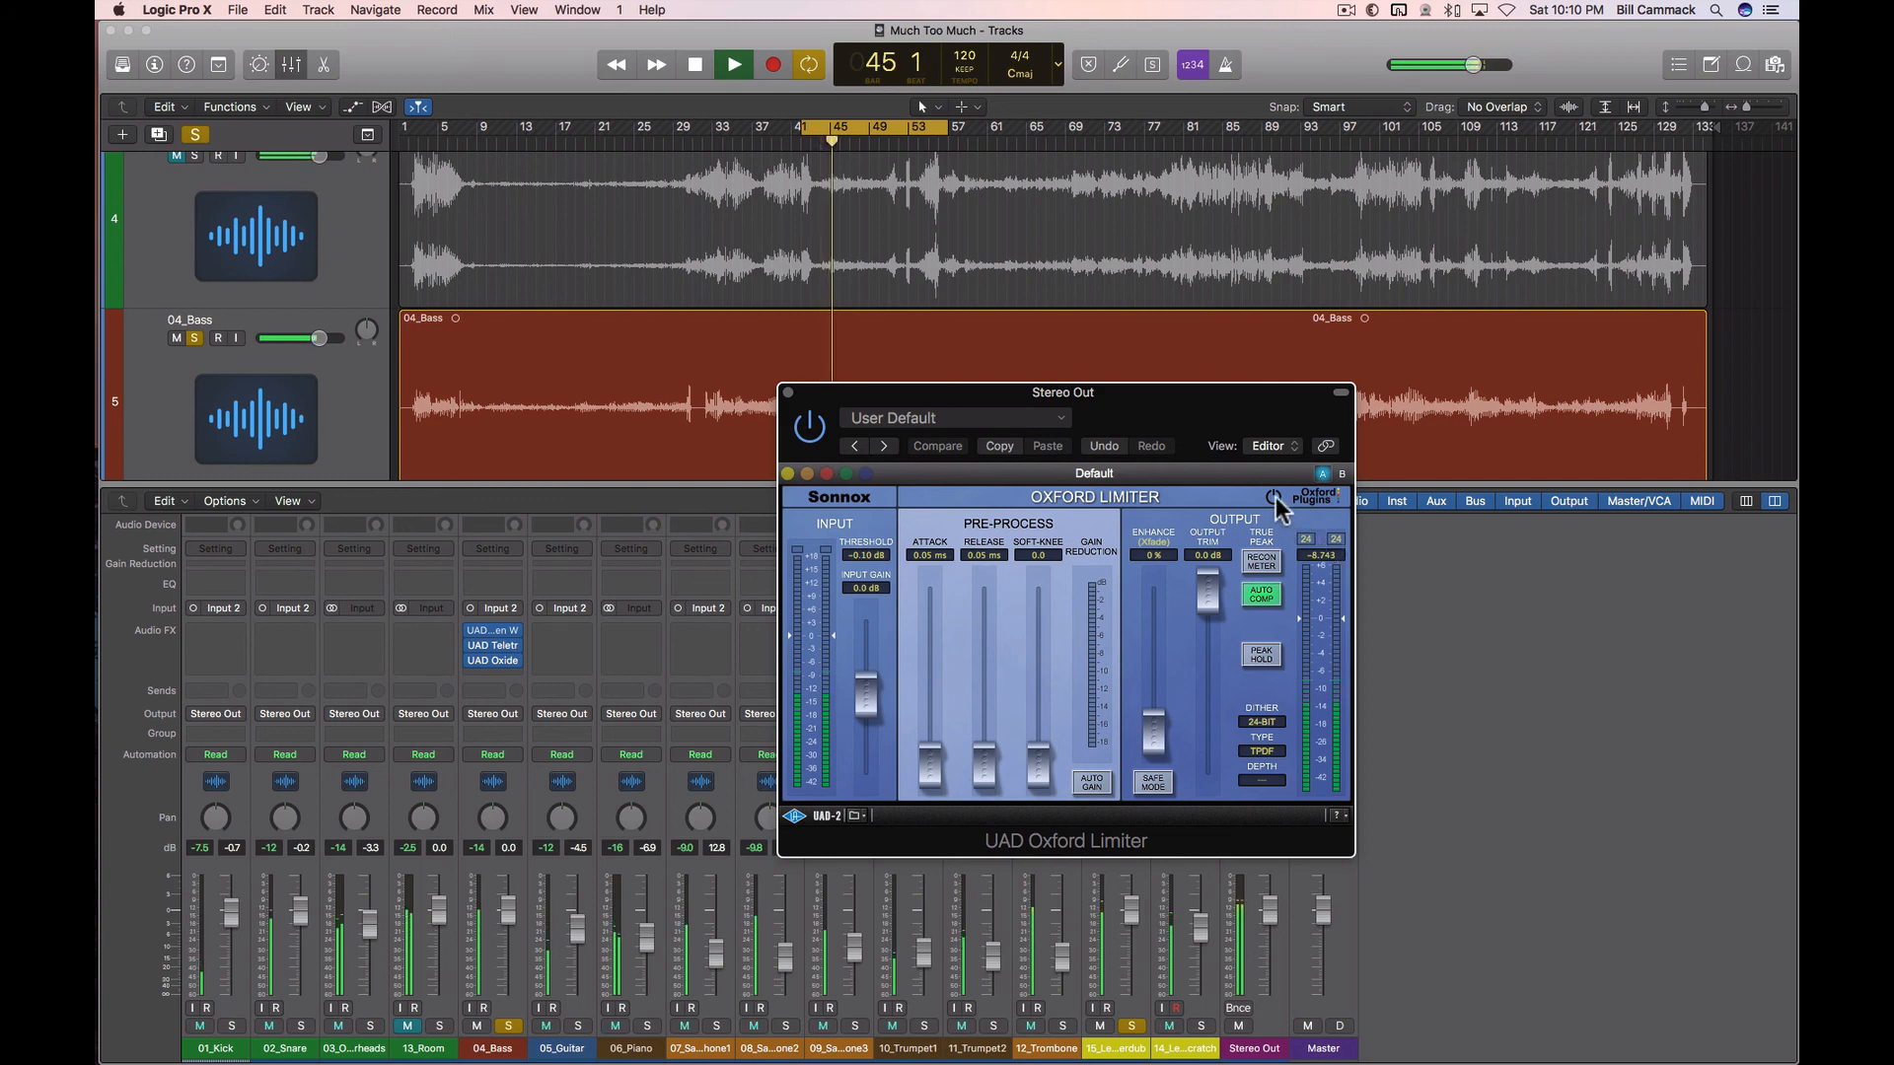
pyautogui.click(1272, 497)
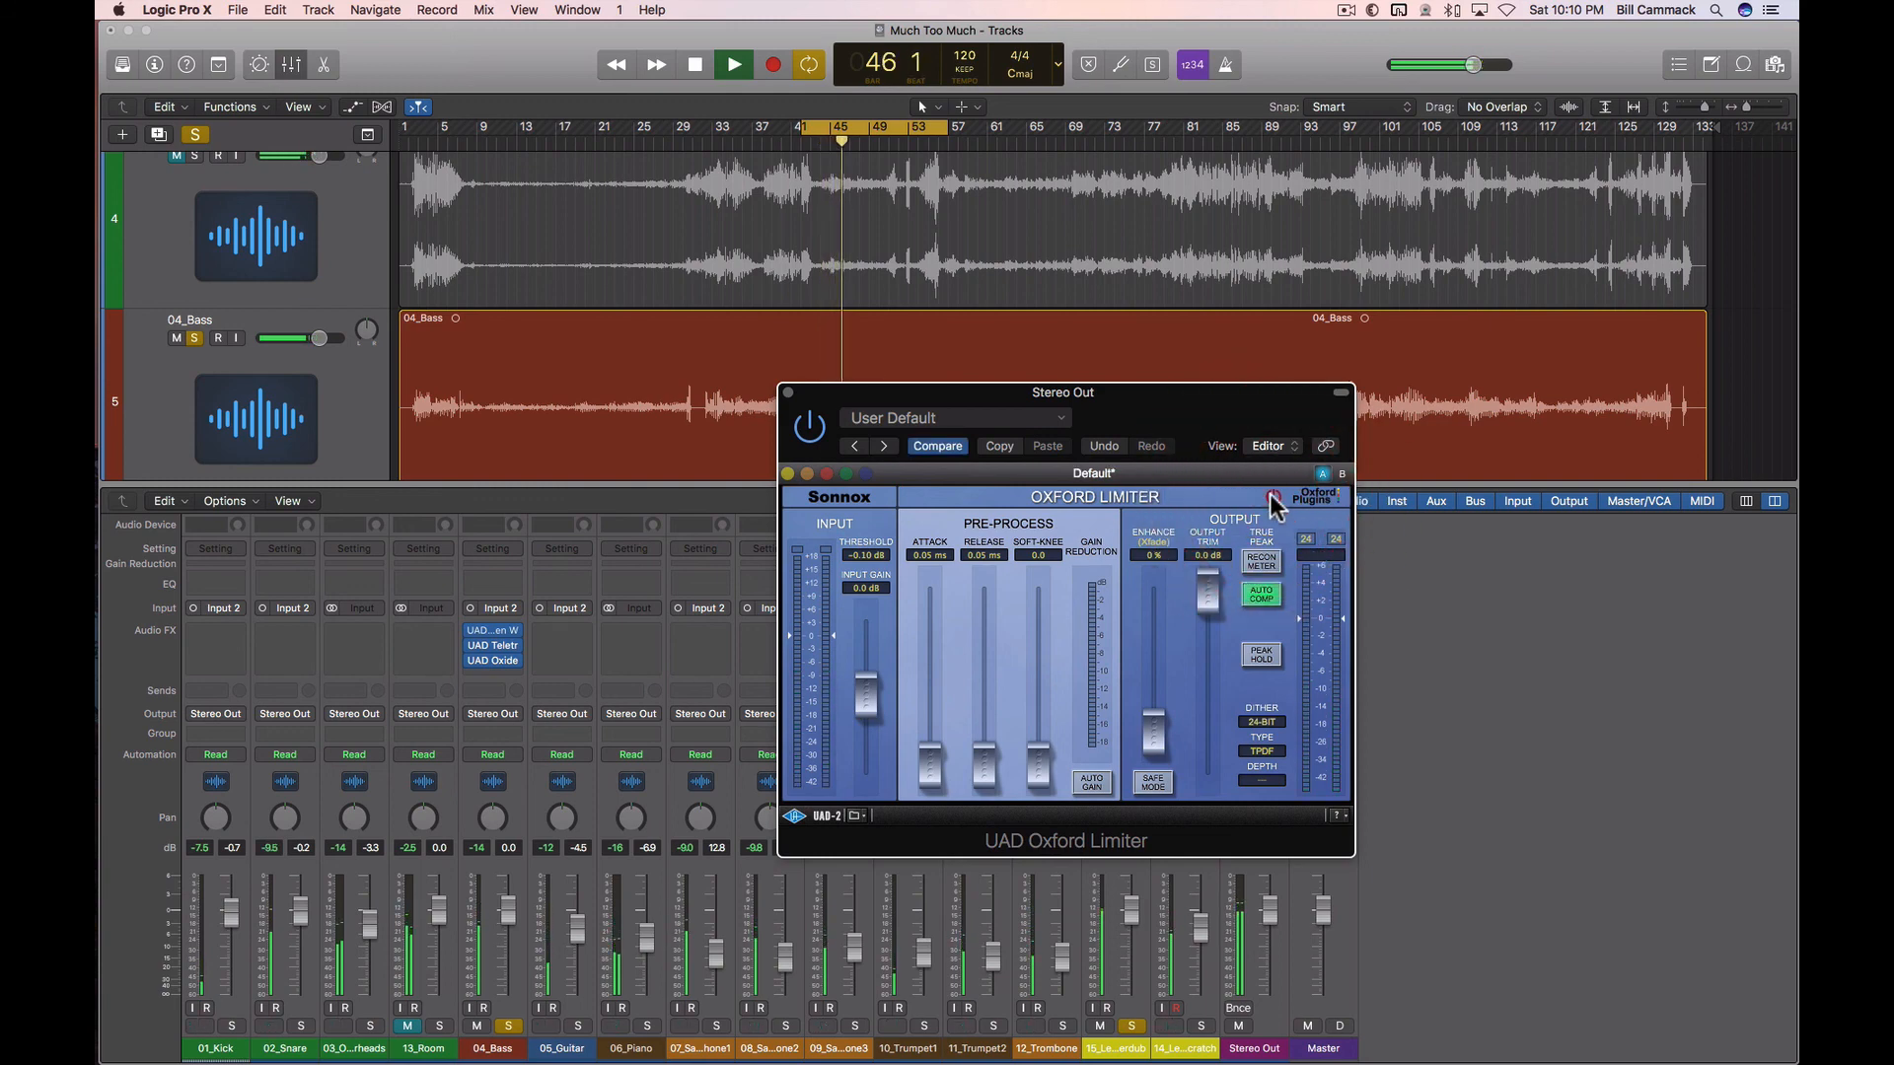
pyautogui.click(1273, 498)
pyautogui.click(1273, 497)
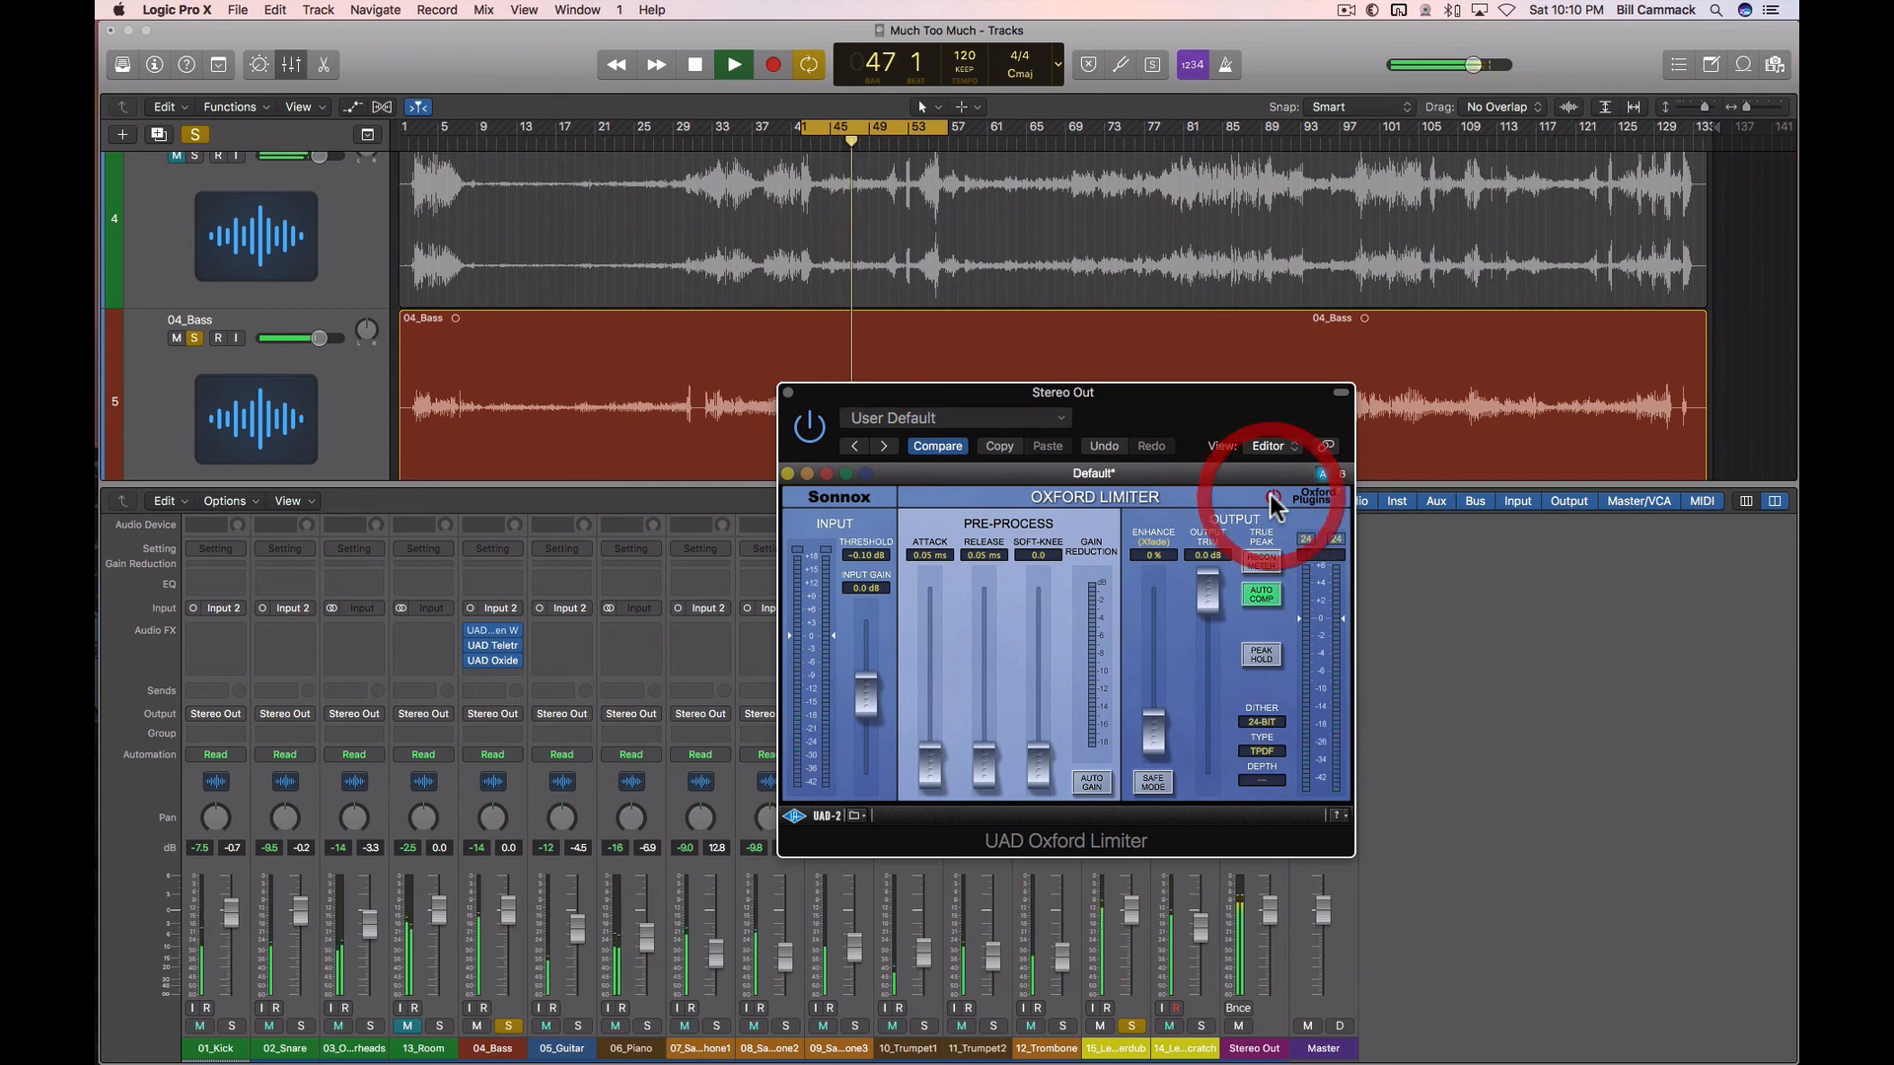
pyautogui.click(1272, 497)
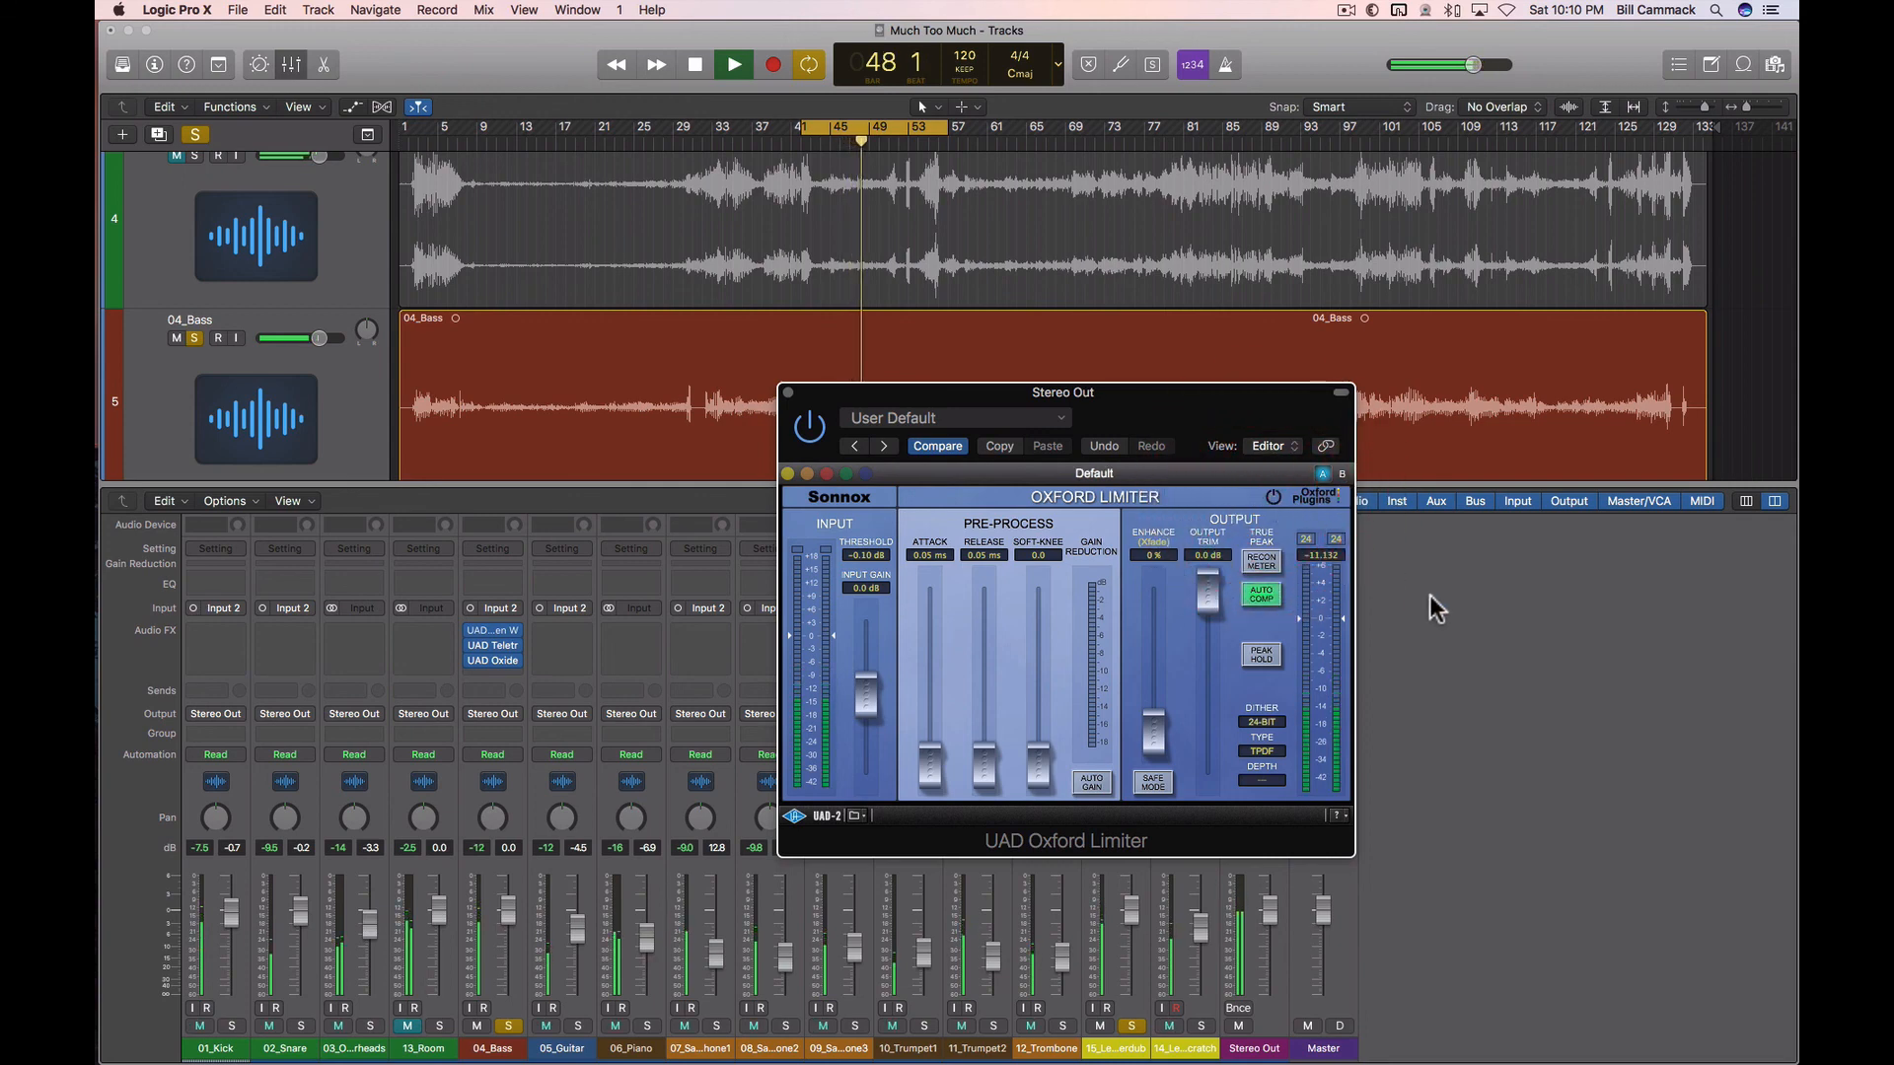
pyautogui.press('space')
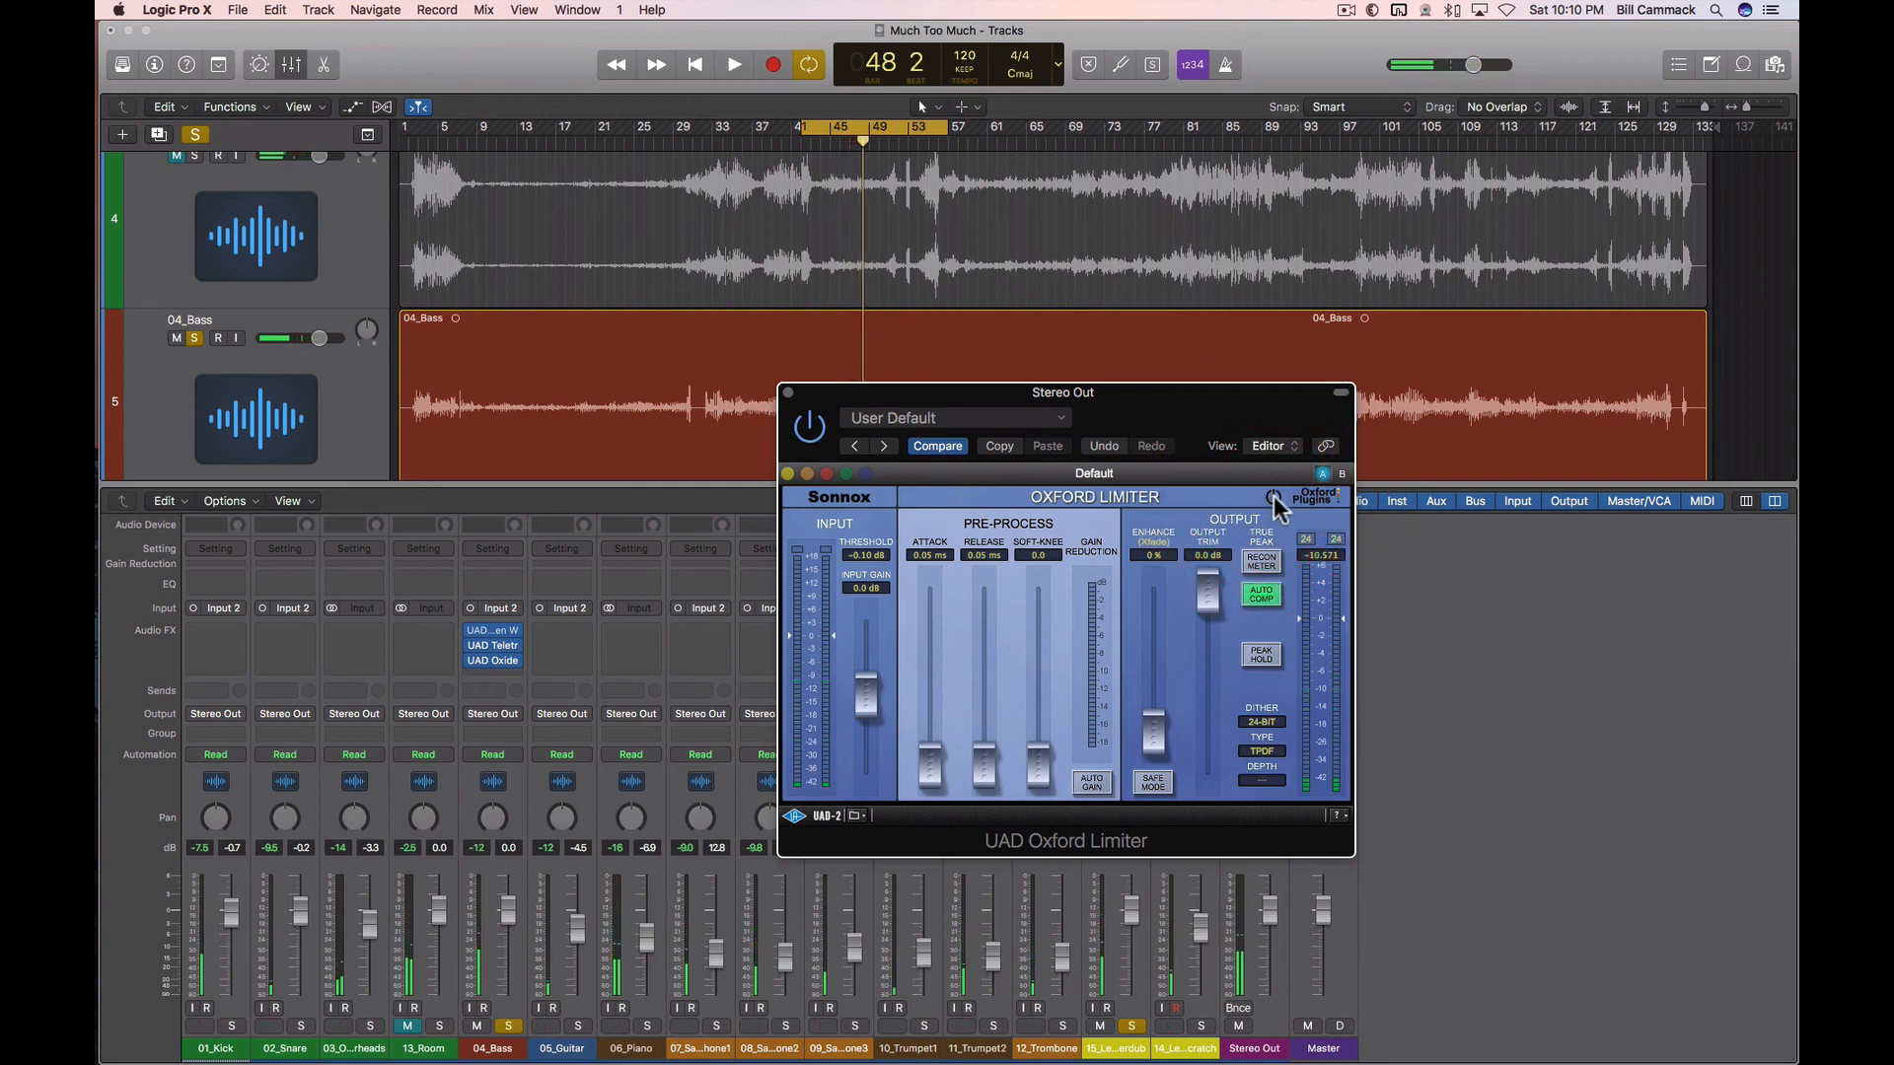
pyautogui.click(1273, 496)
pyautogui.click(1274, 496)
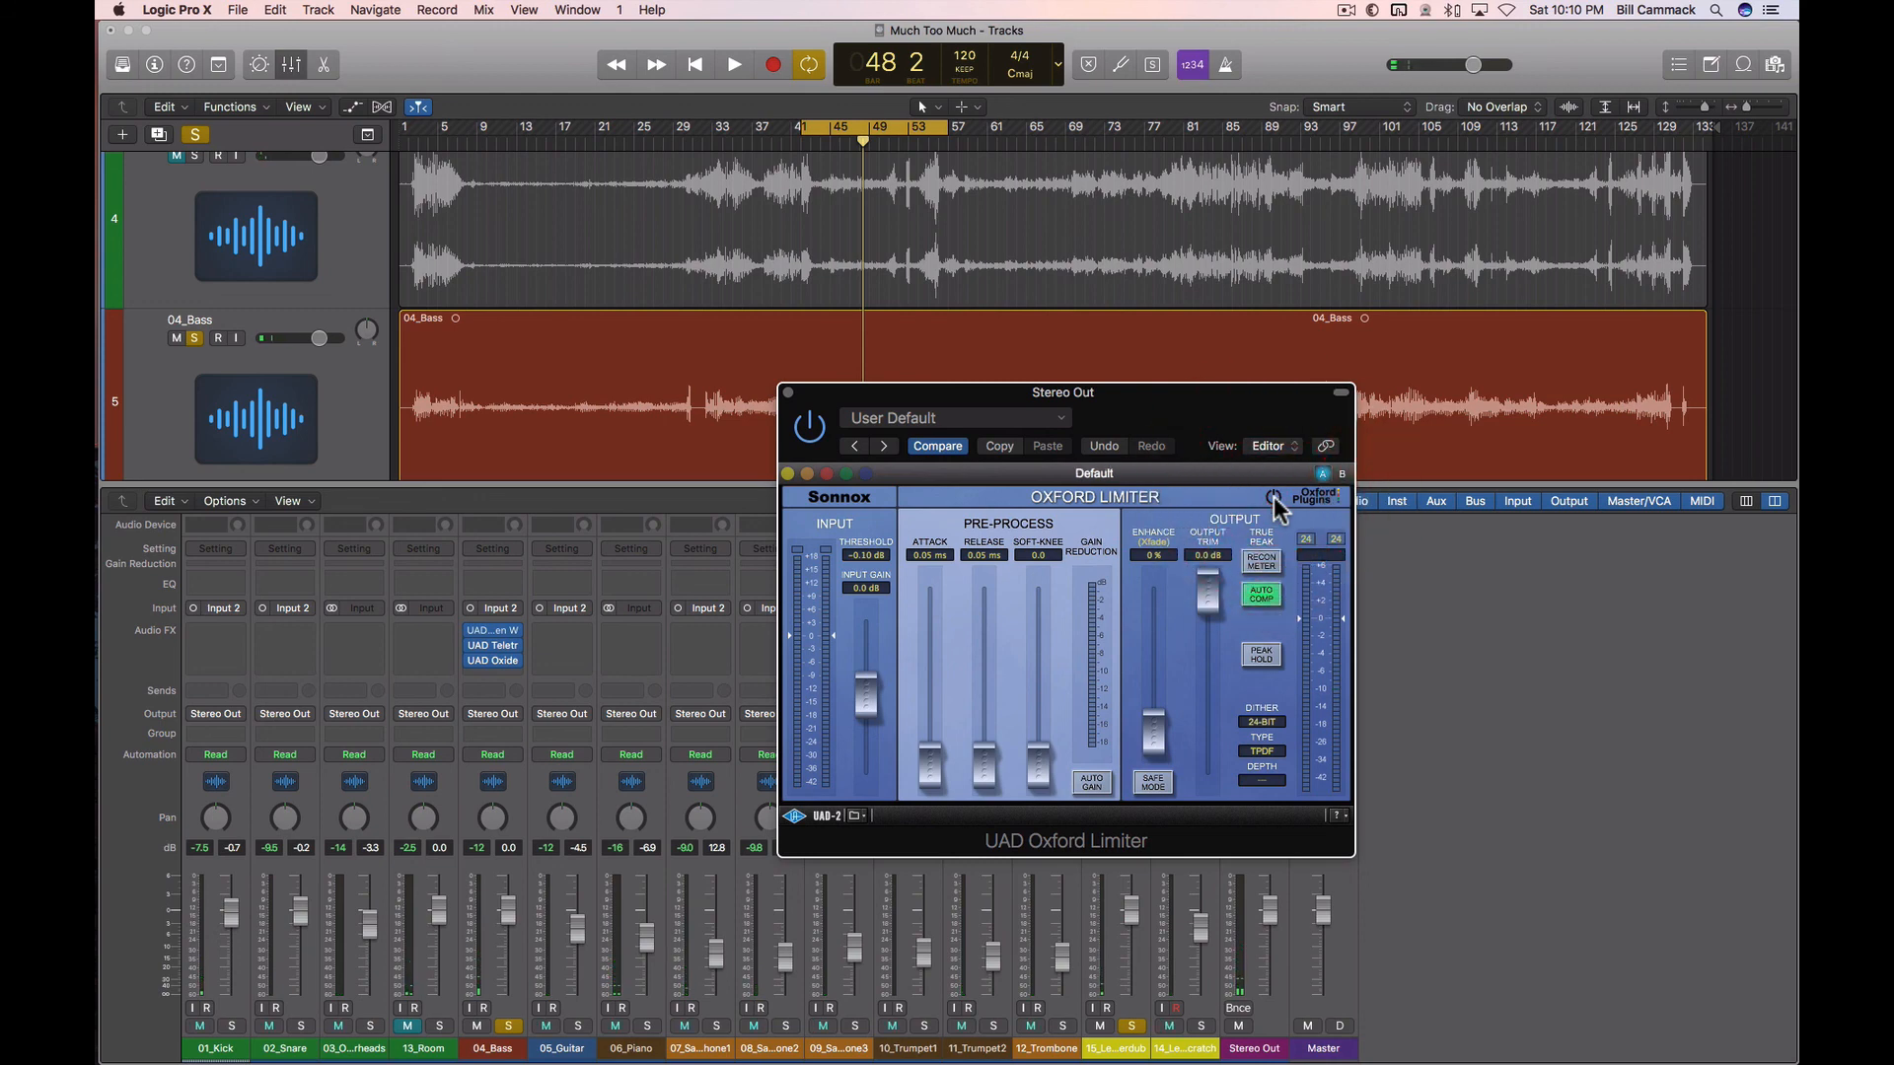